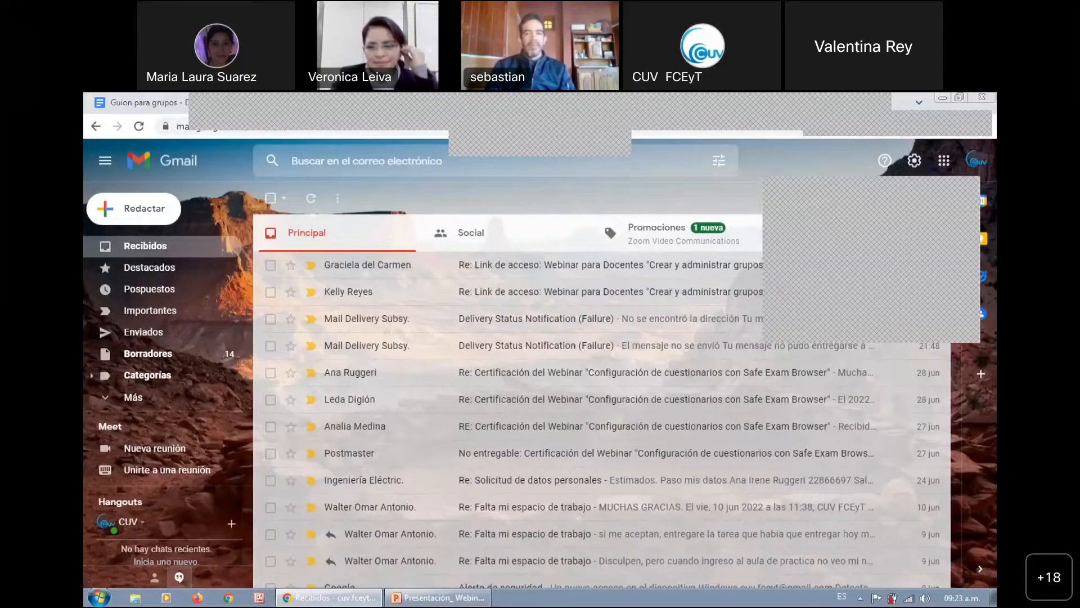
Reduce the inbox page's zoom level to 80%
{"action": "left_click", "coordinate": [986, 126]}
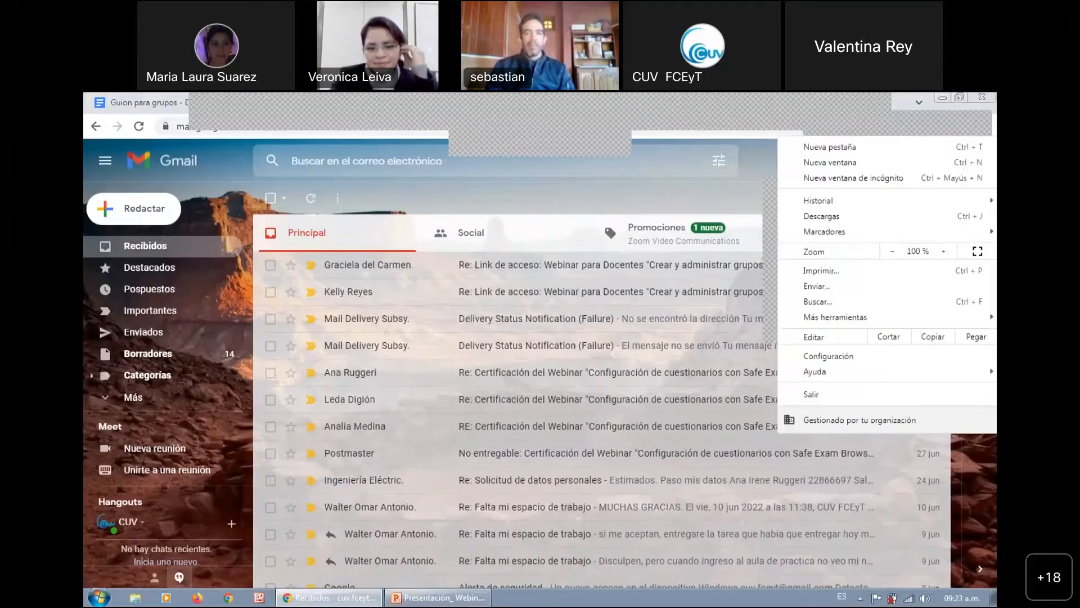
{"action": "left_click", "coordinate": [895, 252]}
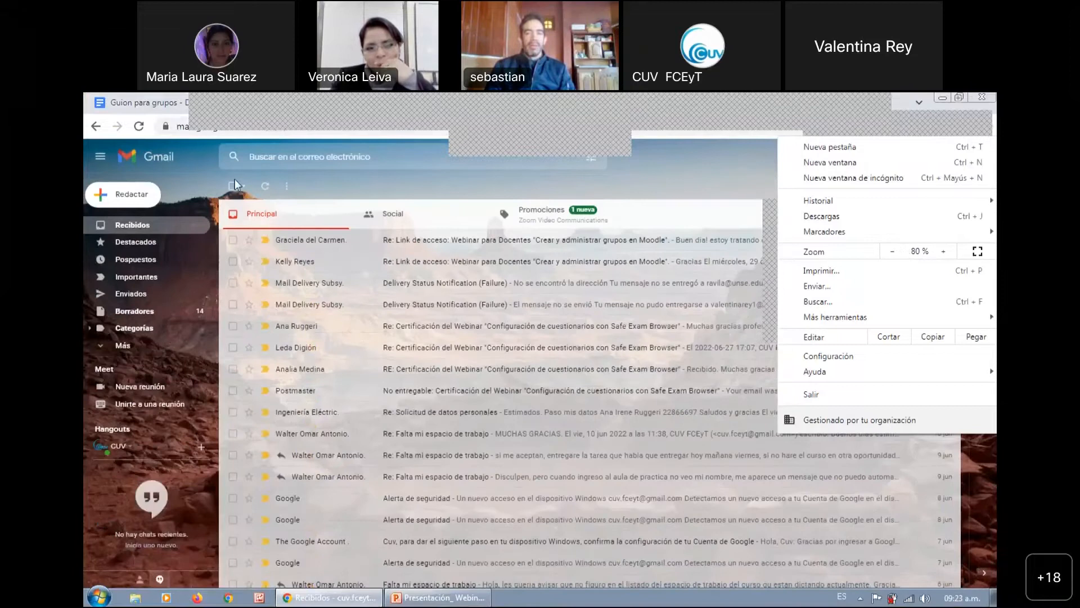
{"action": "left_click", "coordinate": [197, 172]}
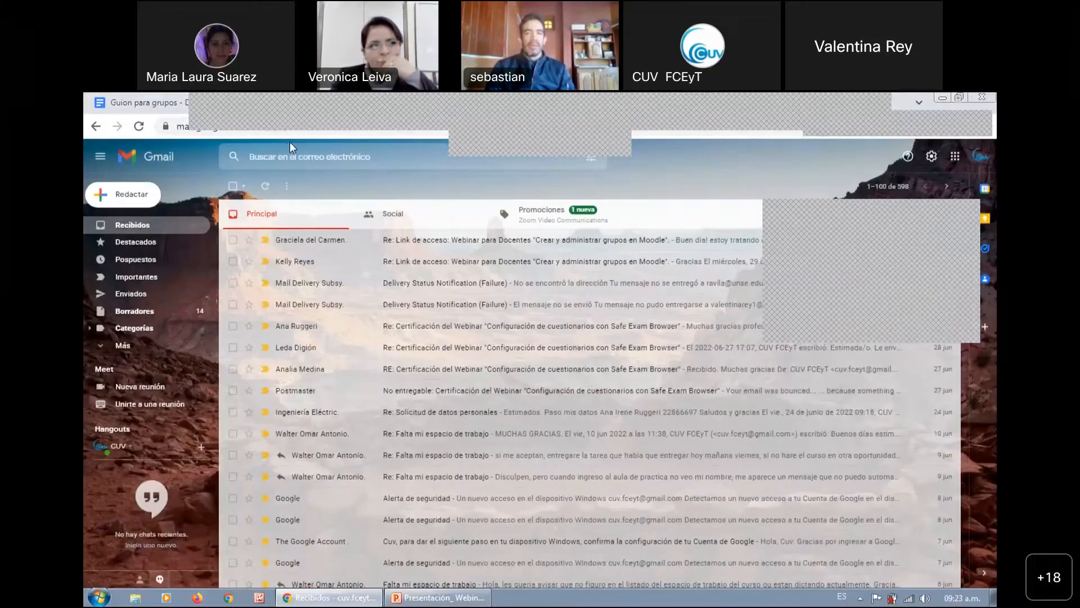
Switch to the Moodle course Aula de Practica-2022 and open its settings for editing
{"action": "left_click", "coordinate": [168, 103]}
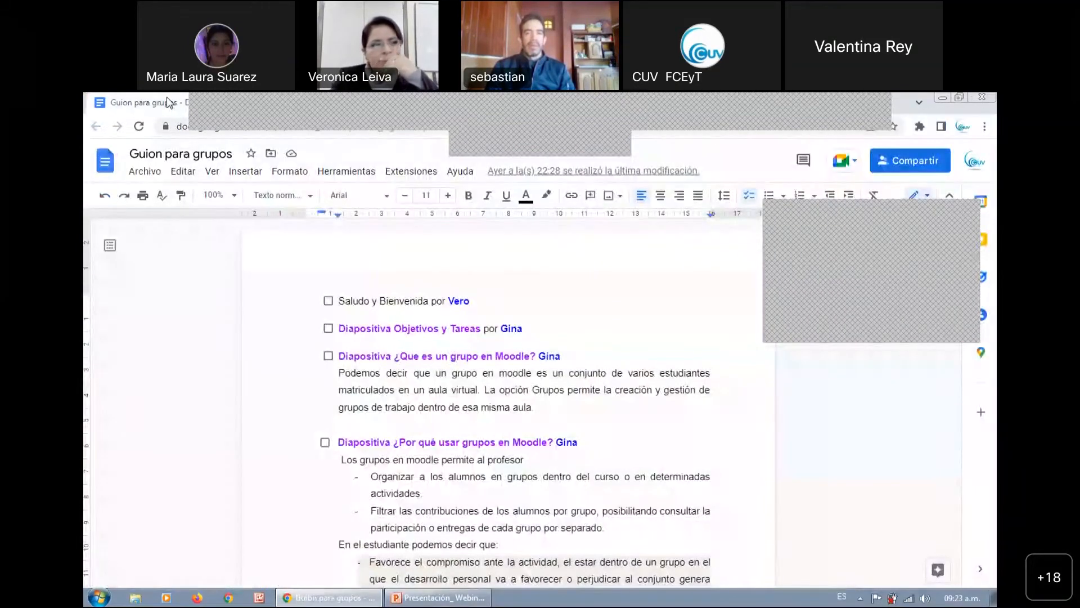
{"action": "left_click", "coordinate": [349, 103]}
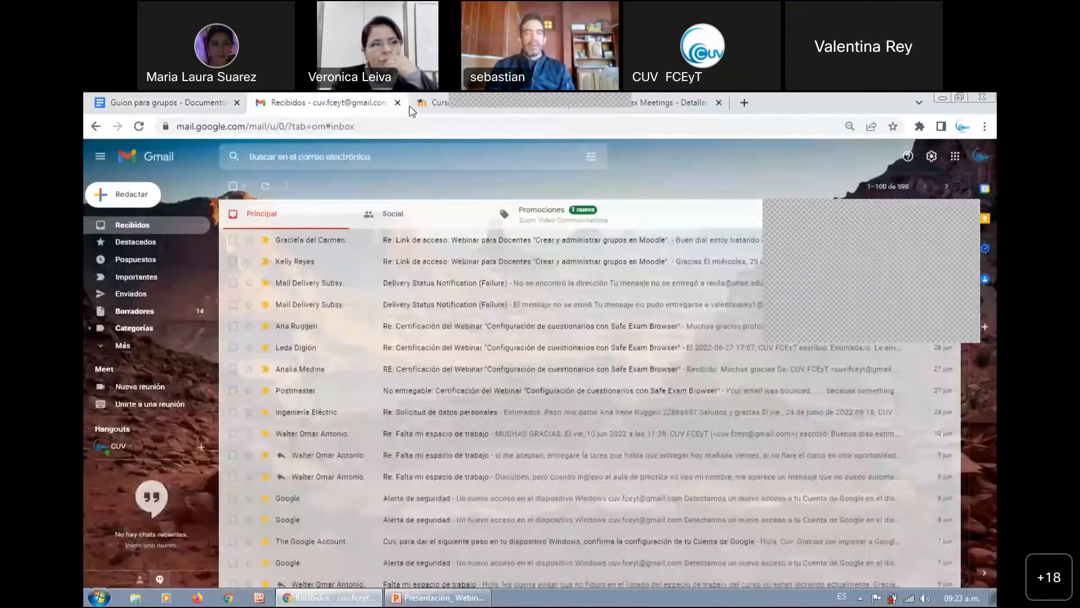
{"action": "left_click", "coordinate": [422, 104]}
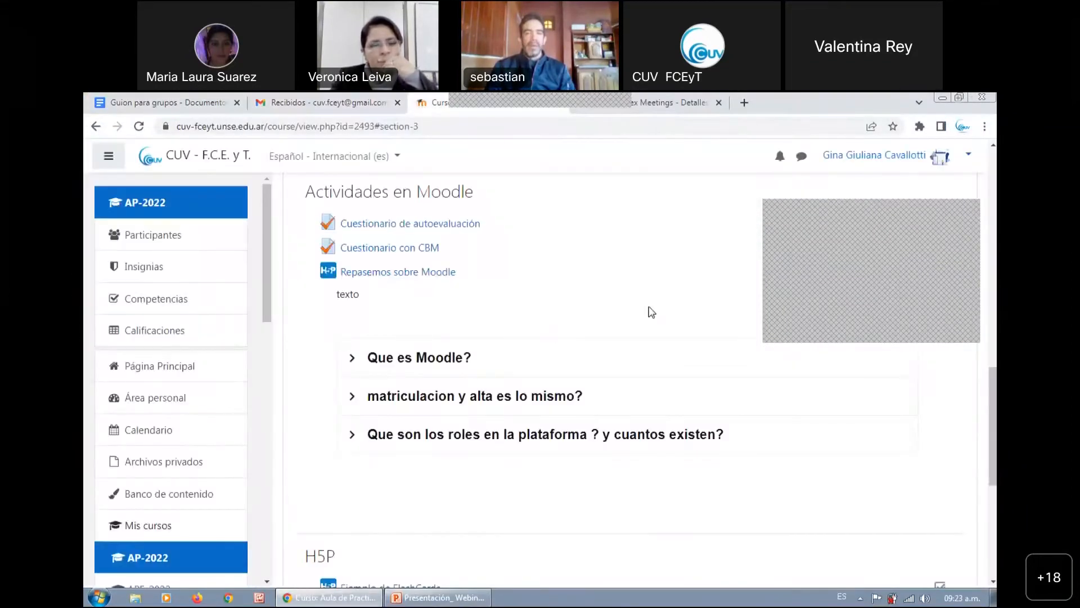
{"action": "left_click_drag", "start_coordinate": [994, 426], "coordinate": [993, 210]}
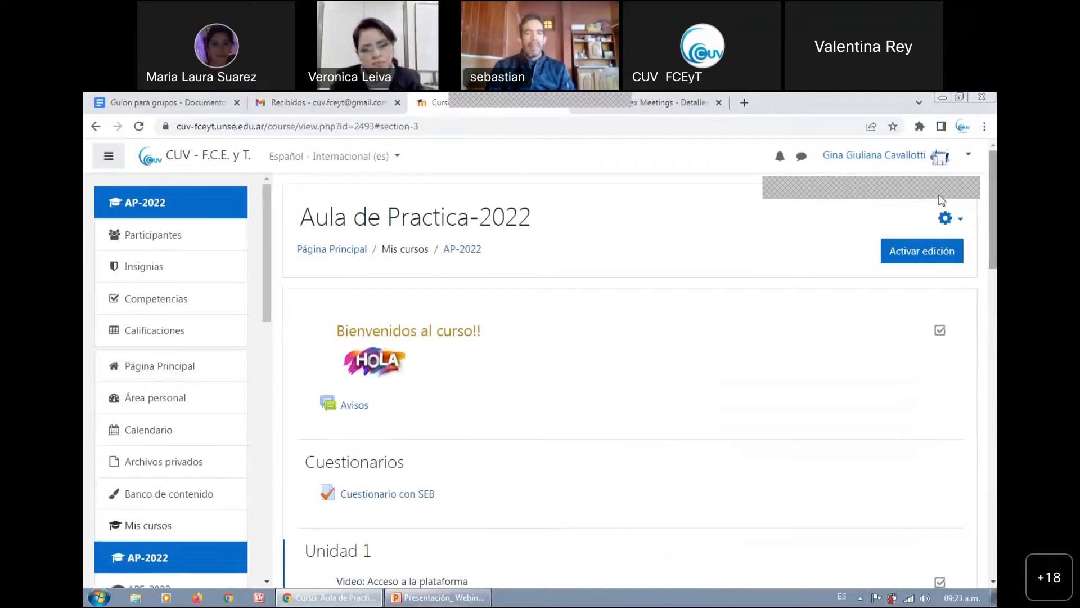
{"action": "left_click", "coordinate": [960, 224]}
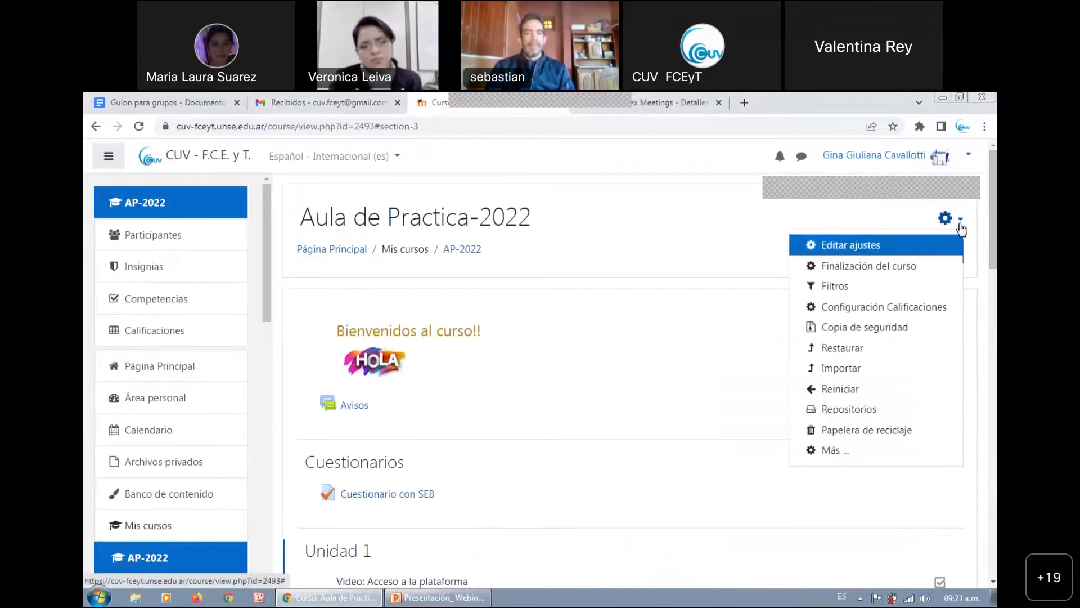
{"action": "left_click", "coordinate": [855, 248]}
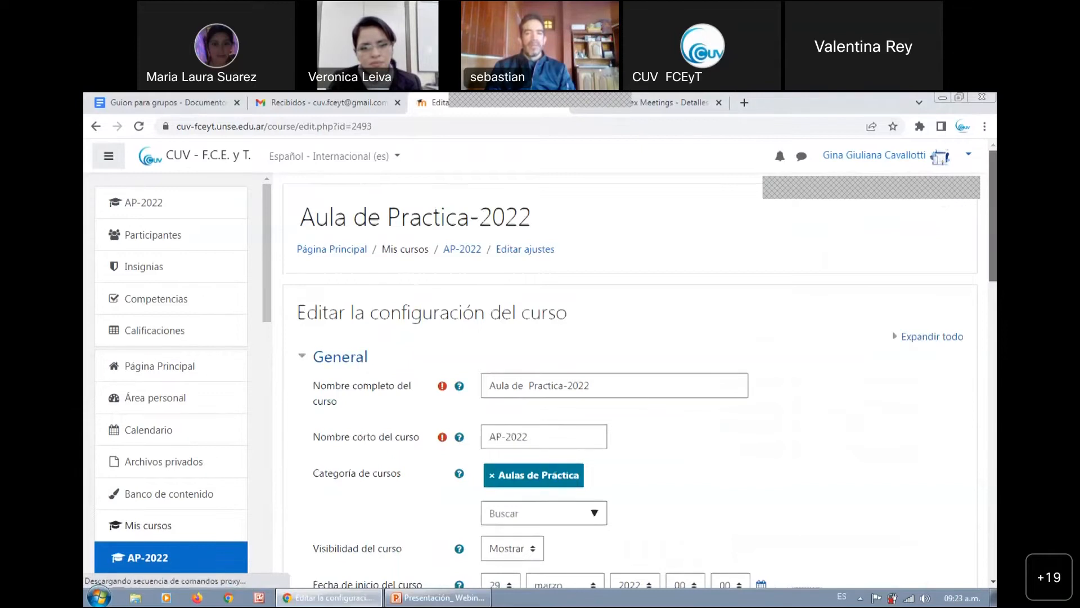
Expand the Grupos section of the course configuration form
{"action": "scroll", "coordinate": [588, 327], "scroll_direction": "down", "scroll_amount": 3}
{"action": "scroll", "coordinate": [588, 327], "scroll_direction": "up", "scroll_amount": 2}
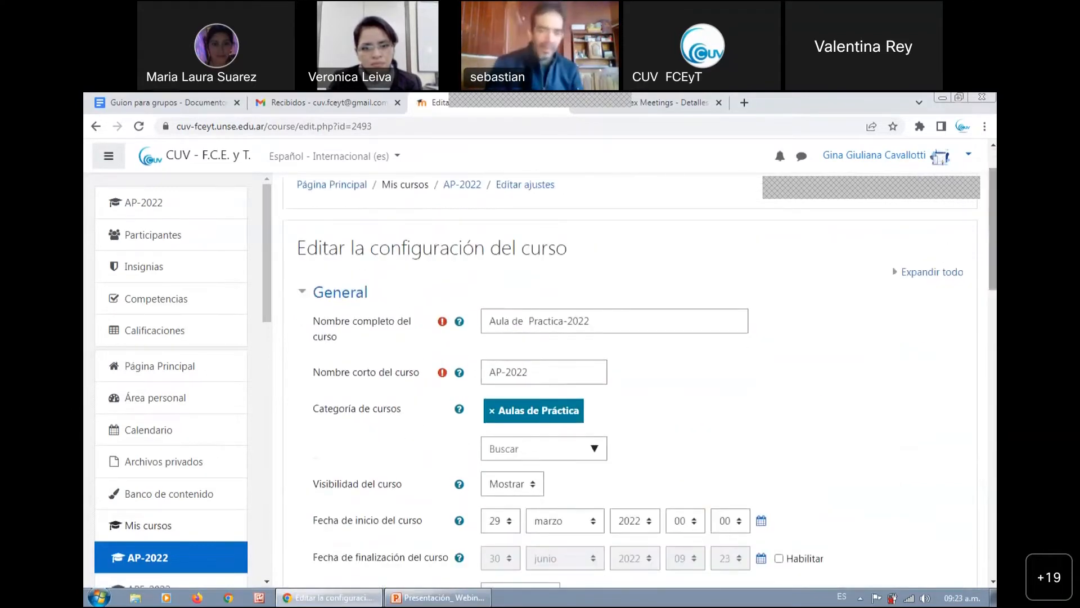
{"action": "scroll", "coordinate": [636, 383], "scroll_direction": "down", "scroll_amount": 7}
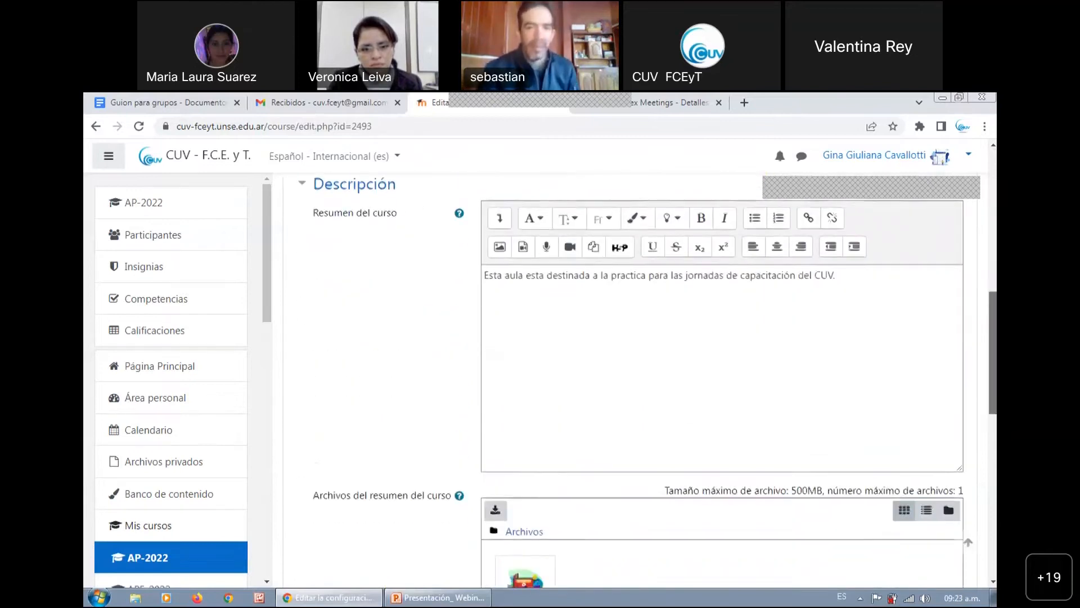
{"action": "scroll", "coordinate": [636, 382], "scroll_direction": "down", "scroll_amount": 7}
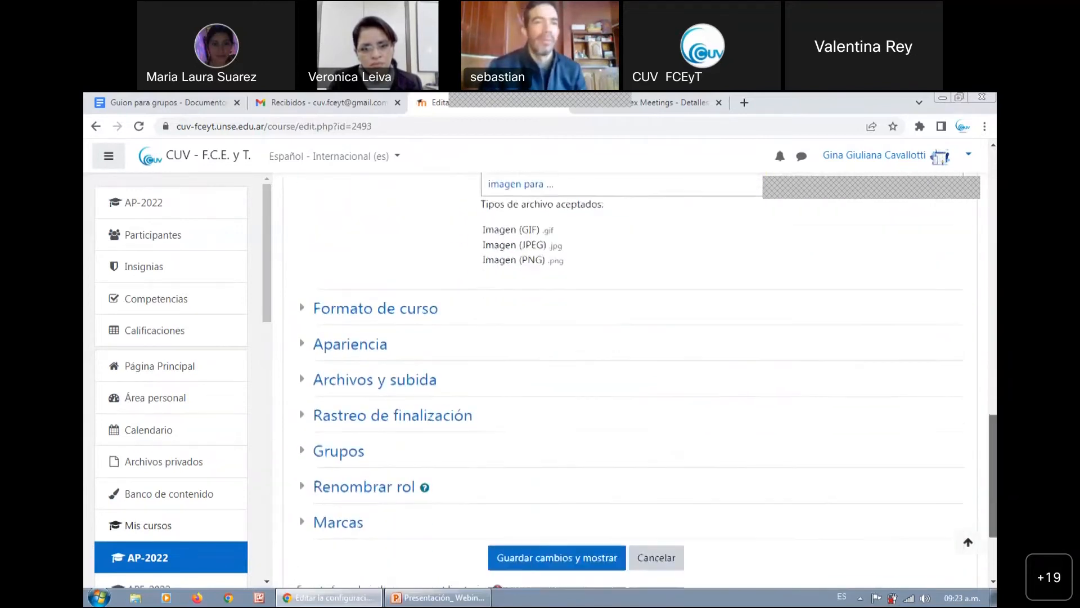
{"action": "scroll", "coordinate": [912, 484], "scroll_direction": "down", "scroll_amount": 2}
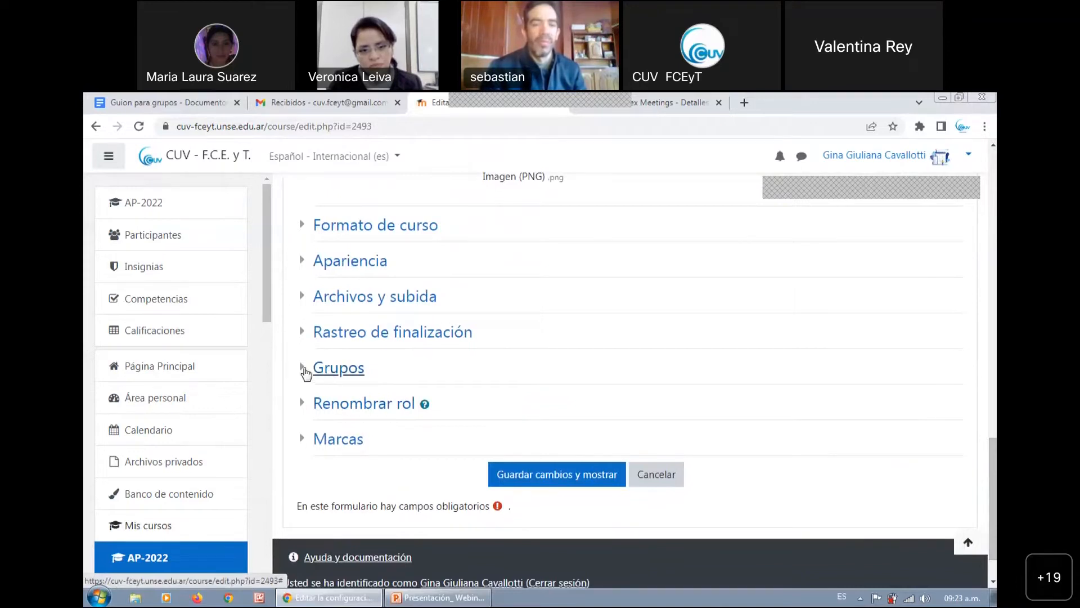
{"action": "left_click", "coordinate": [305, 369]}
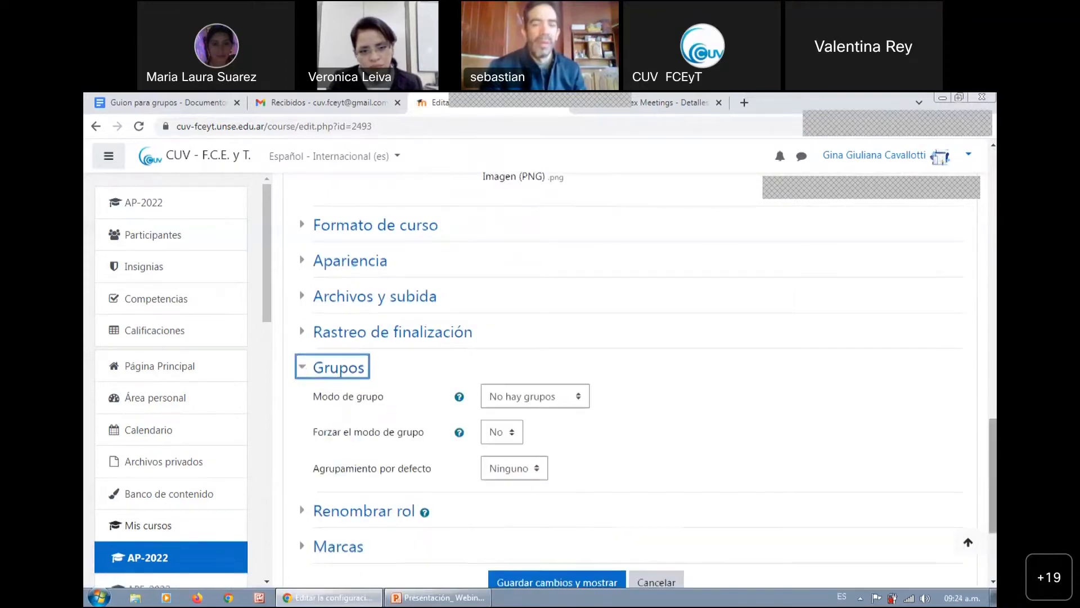
Examine the available options for the course's Modo de grupo without changing the setting
{"action": "scroll", "coordinate": [624, 430], "scroll_direction": "down", "scroll_amount": 2}
{"action": "left_click", "coordinate": [566, 310]}
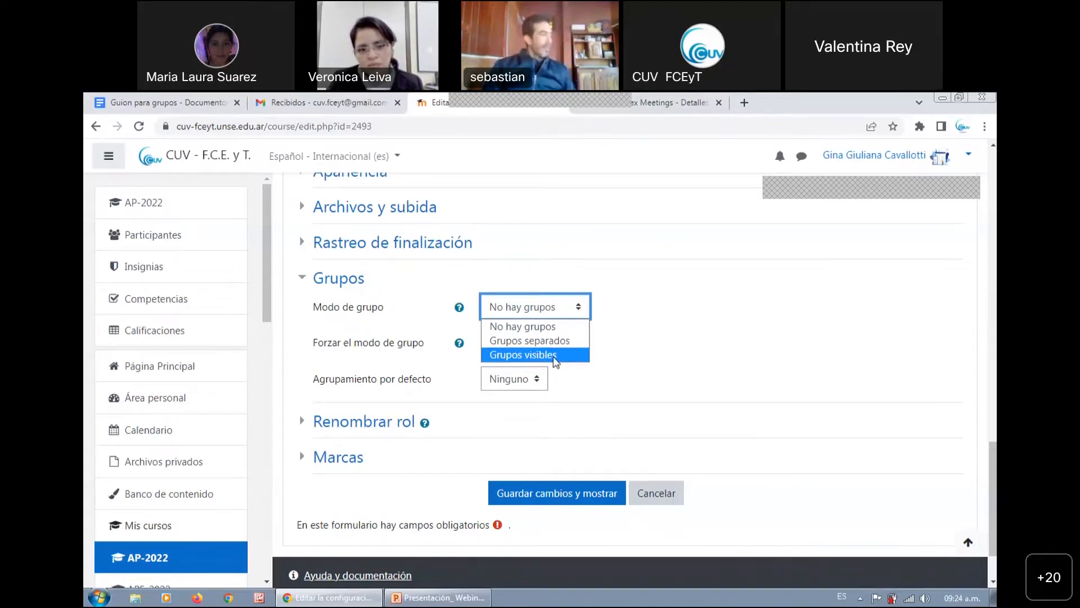
{"action": "left_click", "coordinate": [694, 319]}
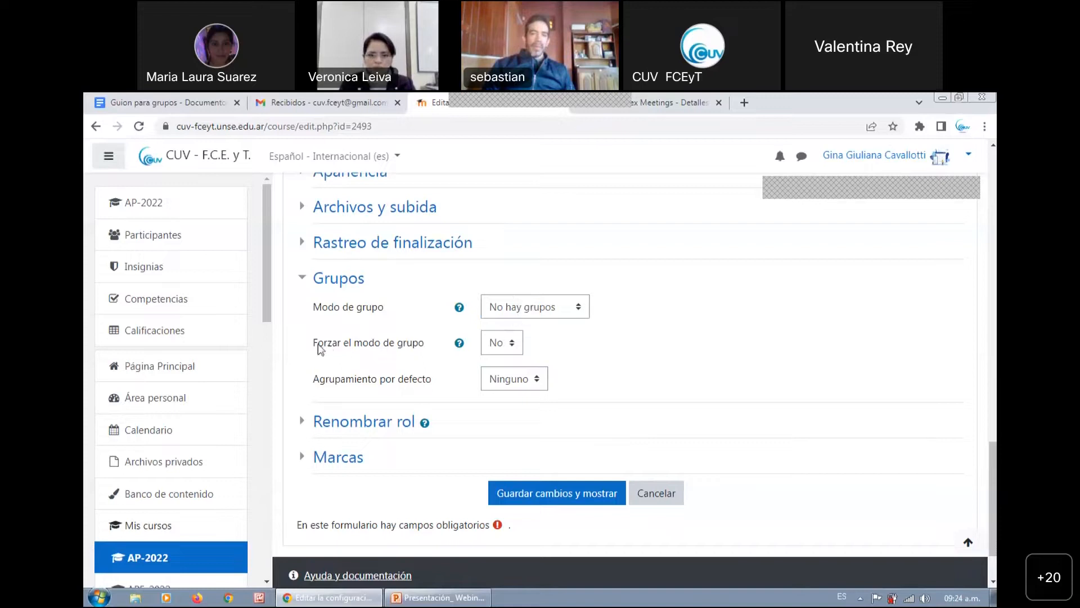
Set Forzar el modo de grupo to Sí and save the course configuration
{"action": "left_click_drag", "start_coordinate": [329, 345], "coordinate": [433, 350]}
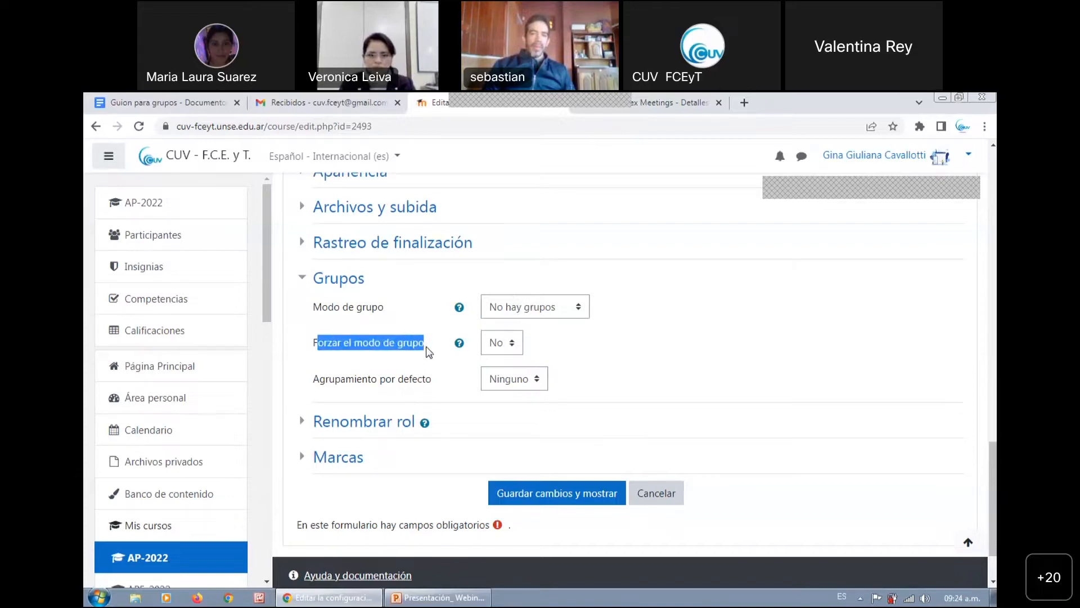
{"action": "left_click", "coordinate": [513, 345]}
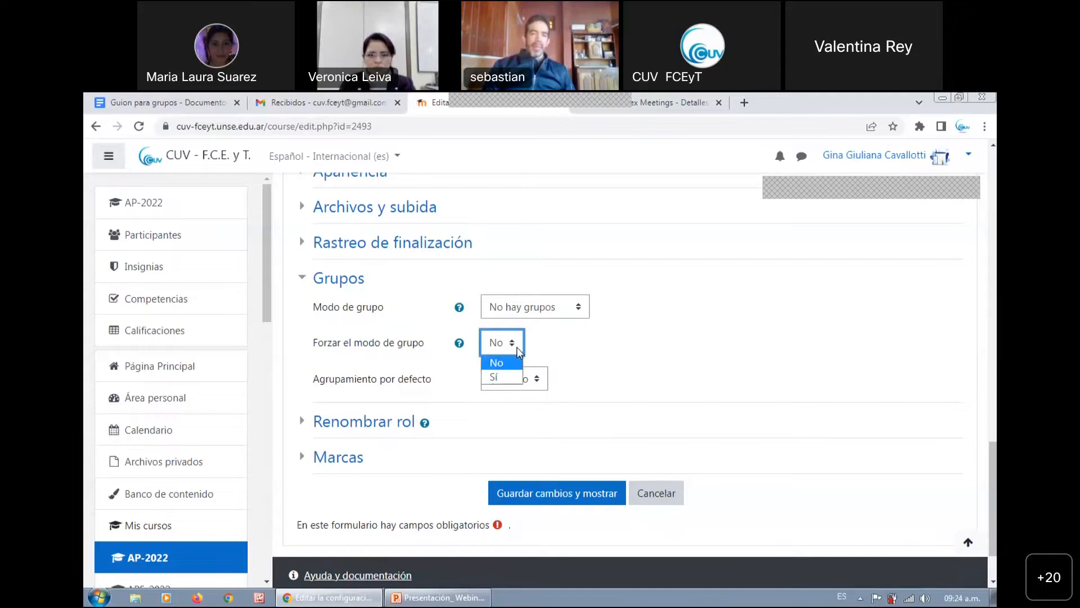
{"action": "left_click", "coordinate": [508, 377]}
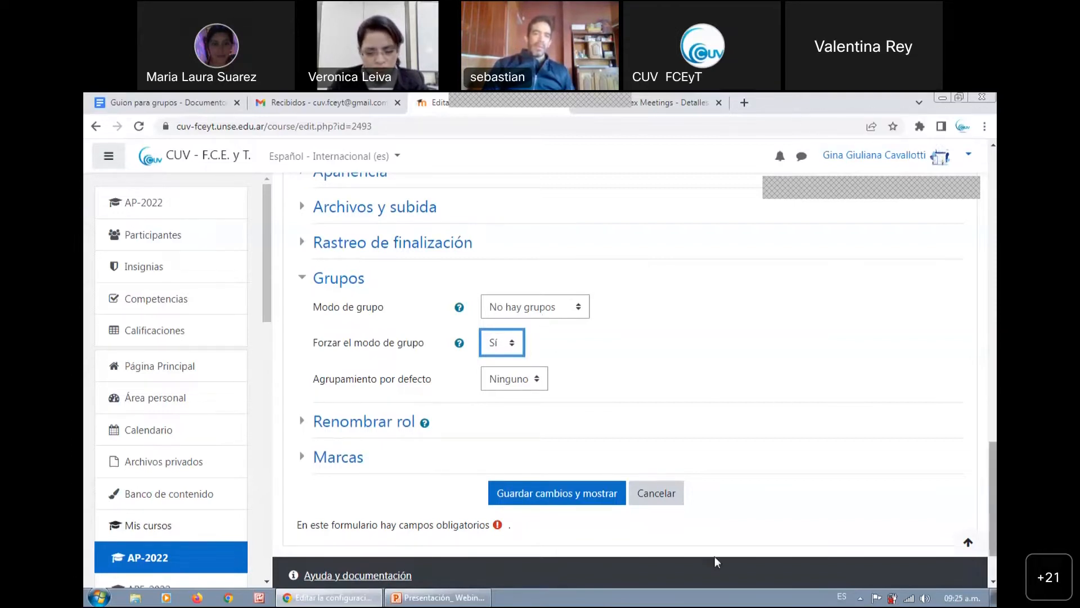
{"action": "left_click", "coordinate": [551, 494]}
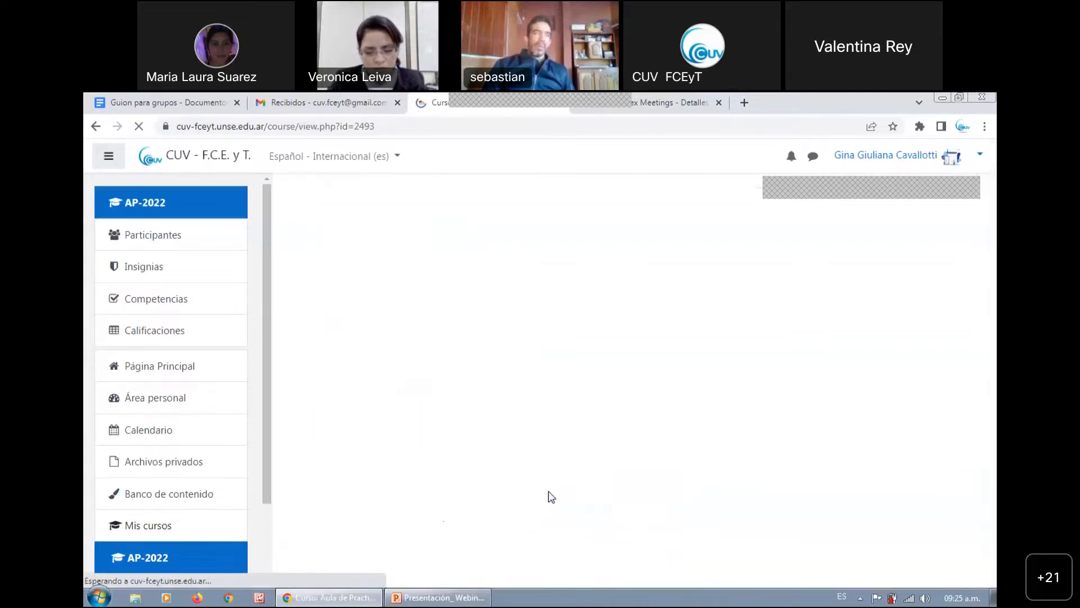
Review the course's Participantes page, including its administration options and the list of enrolled users
{"action": "left_click", "coordinate": [226, 248]}
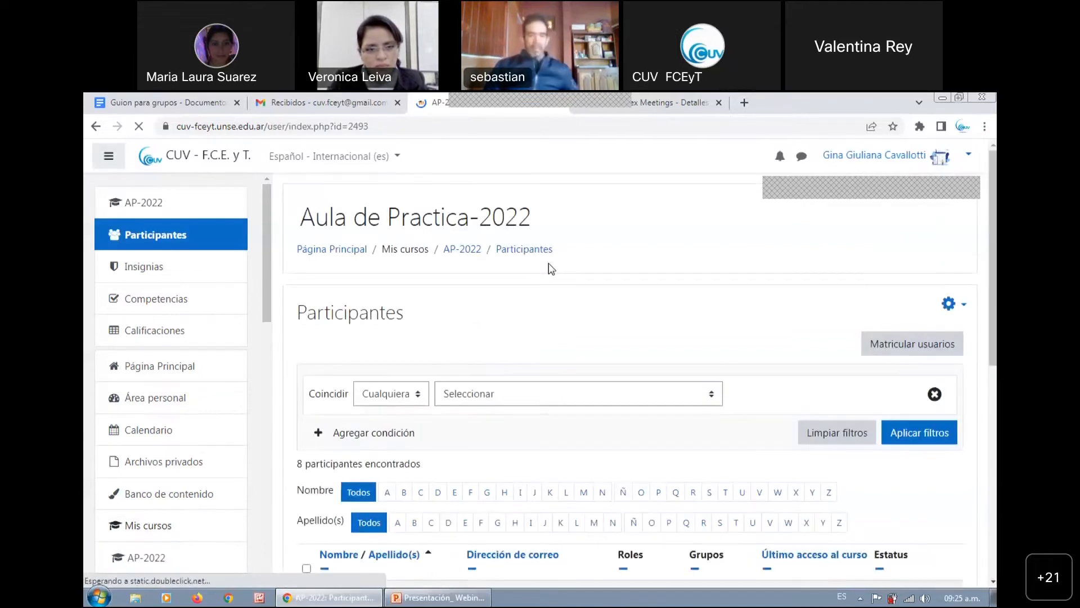
{"action": "left_click", "coordinate": [952, 303]}
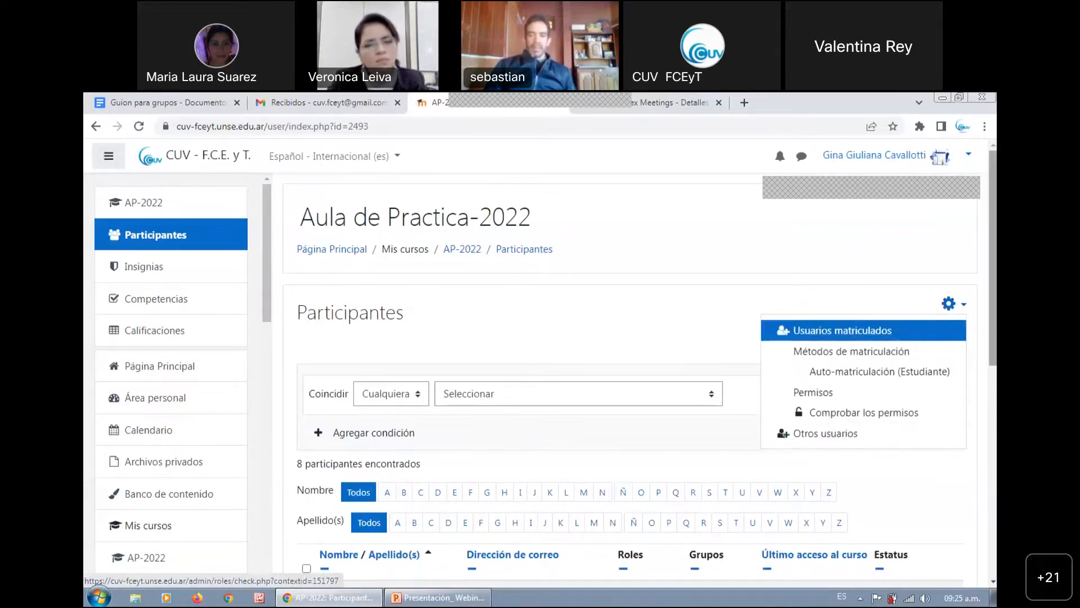
{"action": "scroll", "coordinate": [856, 321], "scroll_direction": "down", "scroll_amount": 2}
{"action": "scroll", "coordinate": [640, 366], "scroll_direction": "down", "scroll_amount": 4}
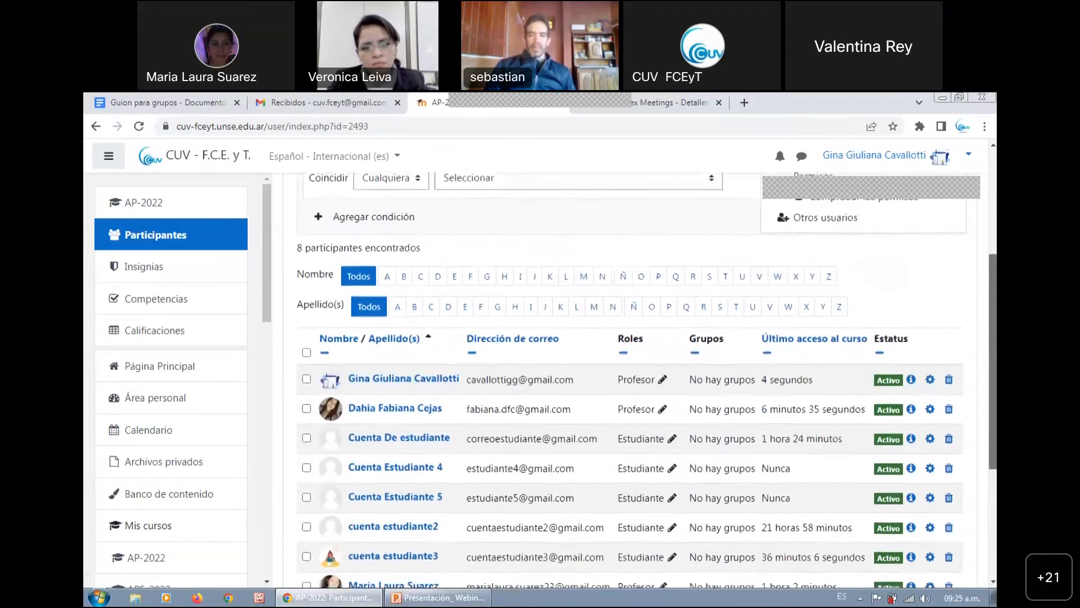
{"action": "scroll", "coordinate": [639, 366], "scroll_direction": "up", "scroll_amount": 6}
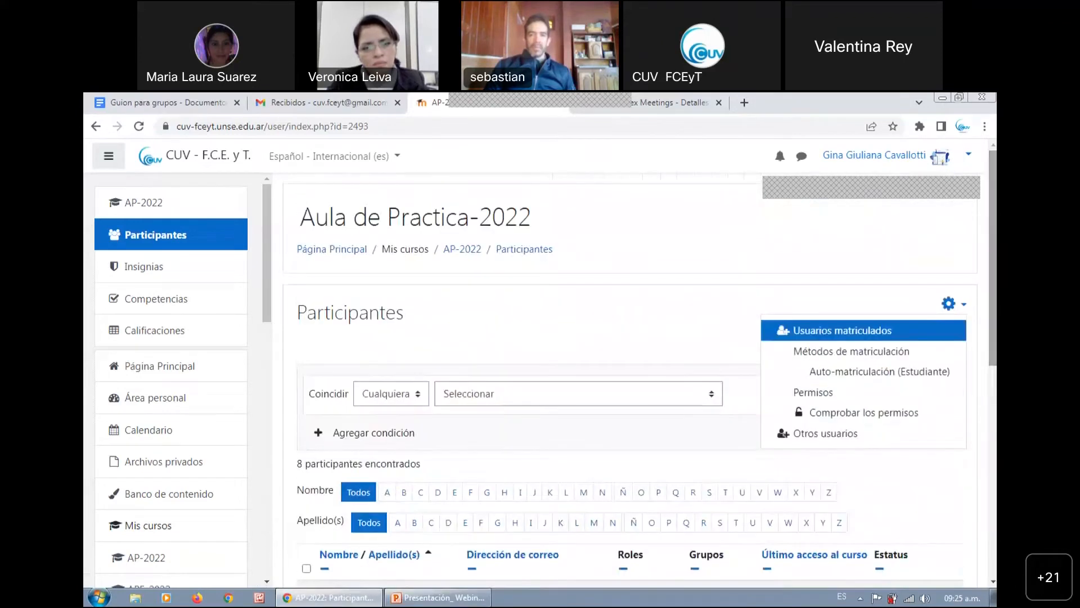
Reopen the AP-2022 course settings and set Forzar el modo de grupo to No in the Grupos section
{"action": "left_click", "coordinate": [469, 250]}
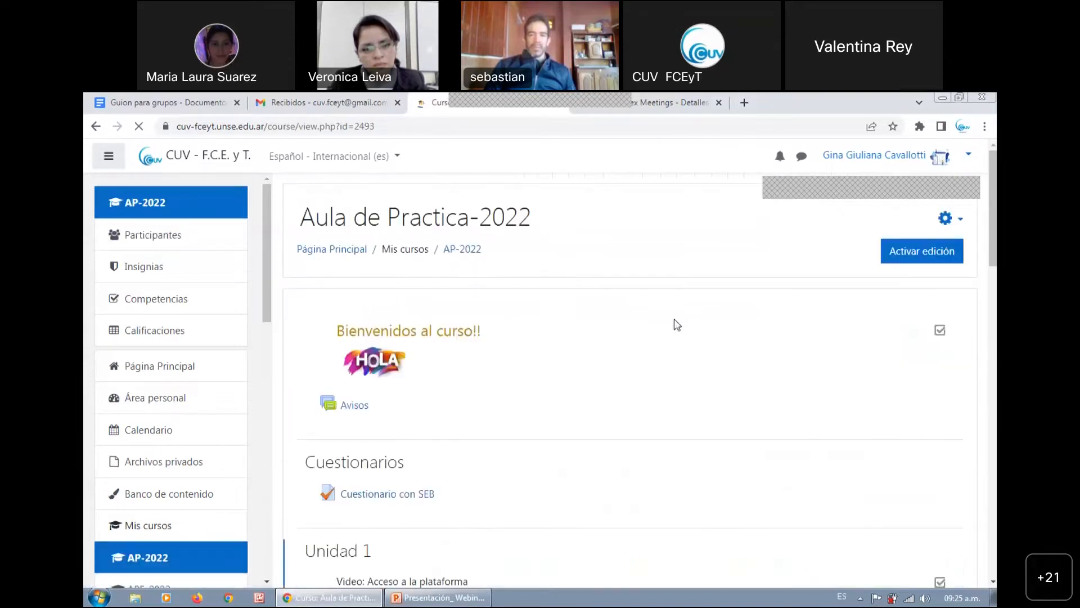
{"action": "left_click", "coordinate": [956, 220]}
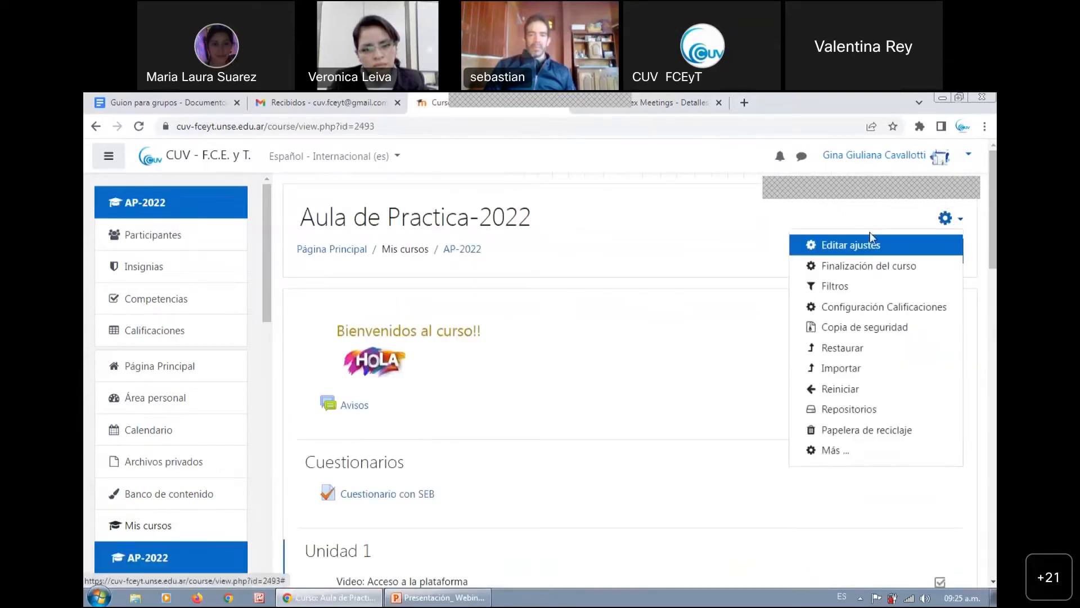
{"action": "left_click", "coordinate": [859, 242]}
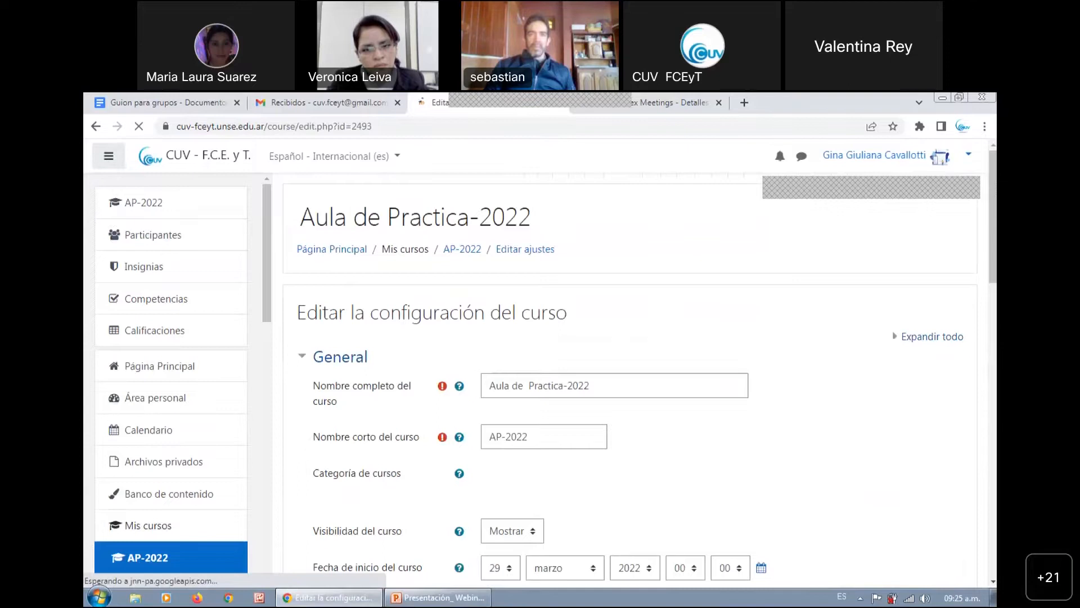
{"action": "scroll", "coordinate": [720, 474], "scroll_direction": "down", "scroll_amount": 15}
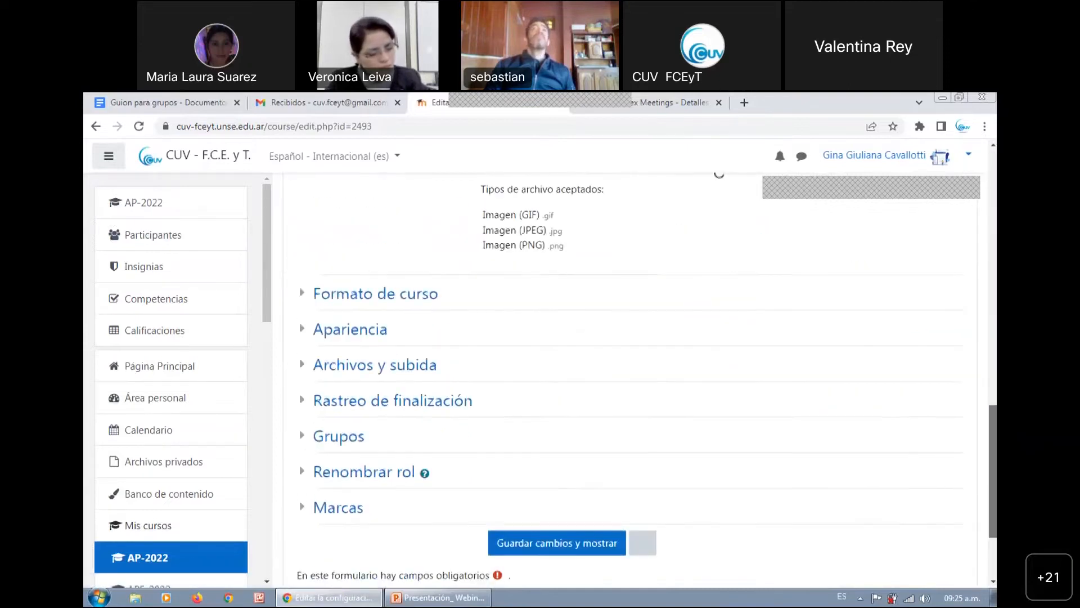
{"action": "scroll", "coordinate": [348, 431], "scroll_direction": "down", "scroll_amount": 1}
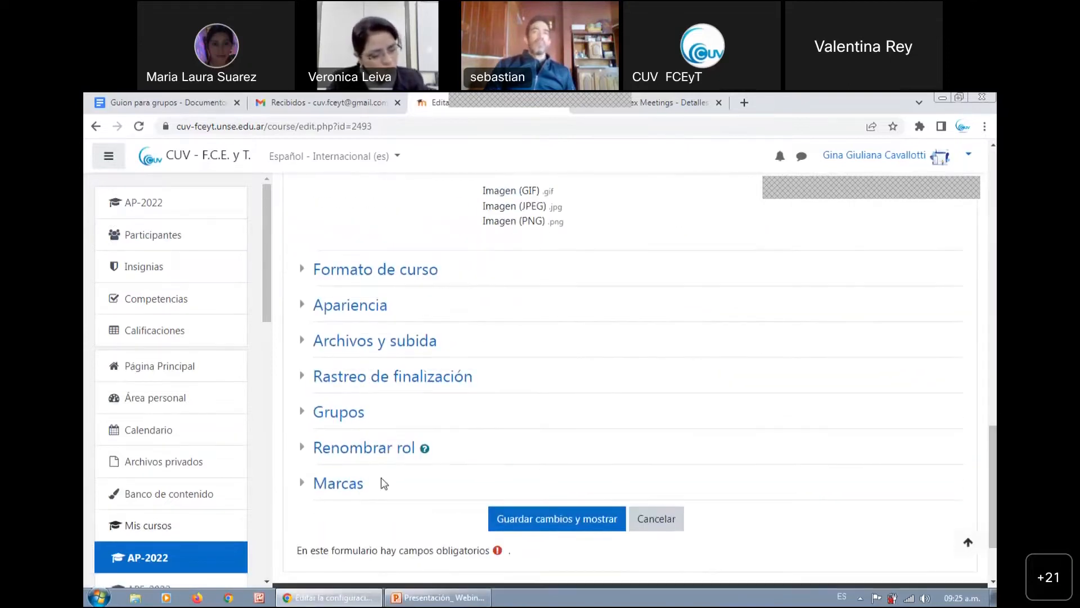
{"action": "left_click", "coordinate": [340, 413]}
{"action": "scroll", "coordinate": [967, 477], "scroll_direction": "down", "scroll_amount": 2}
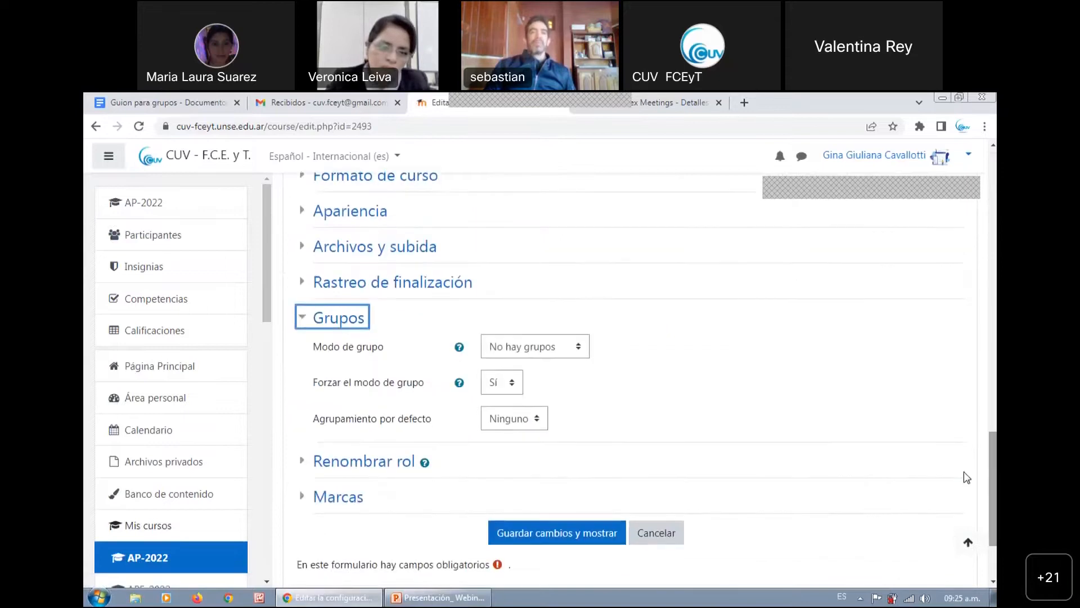
{"action": "left_click", "coordinate": [492, 387]}
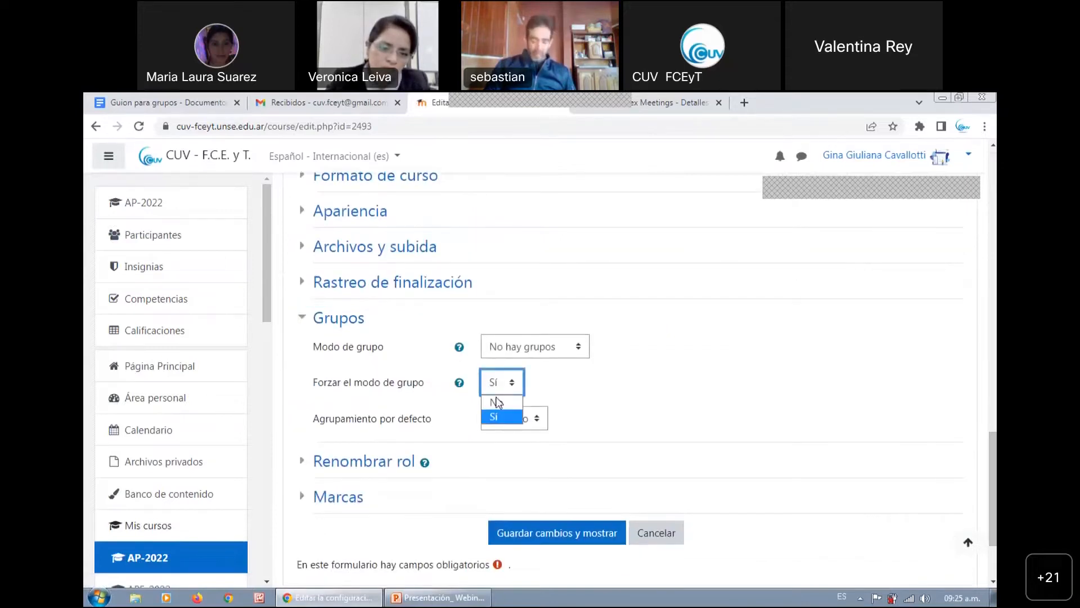
{"action": "left_click", "coordinate": [500, 406]}
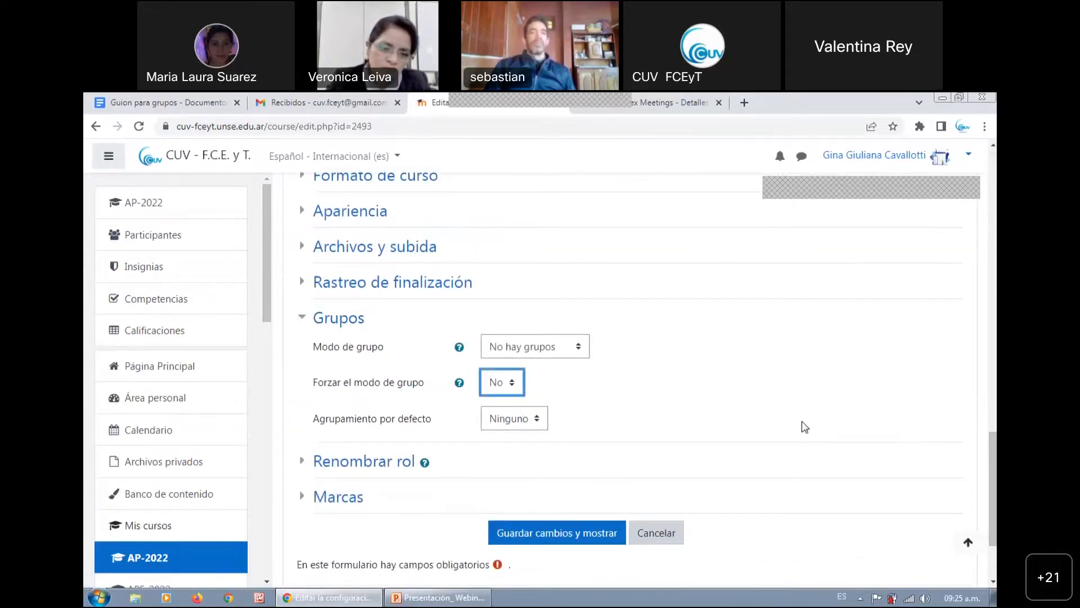
Check which options are available for Agrupamiento por defecto in the Grupos section
{"action": "scroll", "coordinate": [971, 453], "scroll_direction": "down", "scroll_amount": 1}
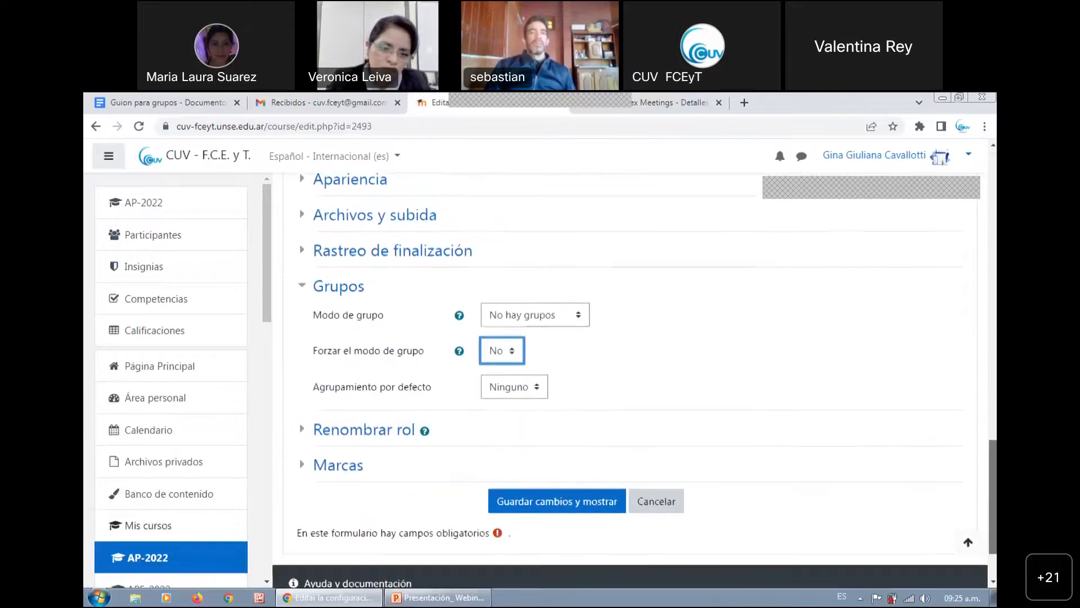
{"action": "scroll", "coordinate": [640, 412], "scroll_direction": "down", "scroll_amount": 1}
{"action": "left_click", "coordinate": [517, 352]}
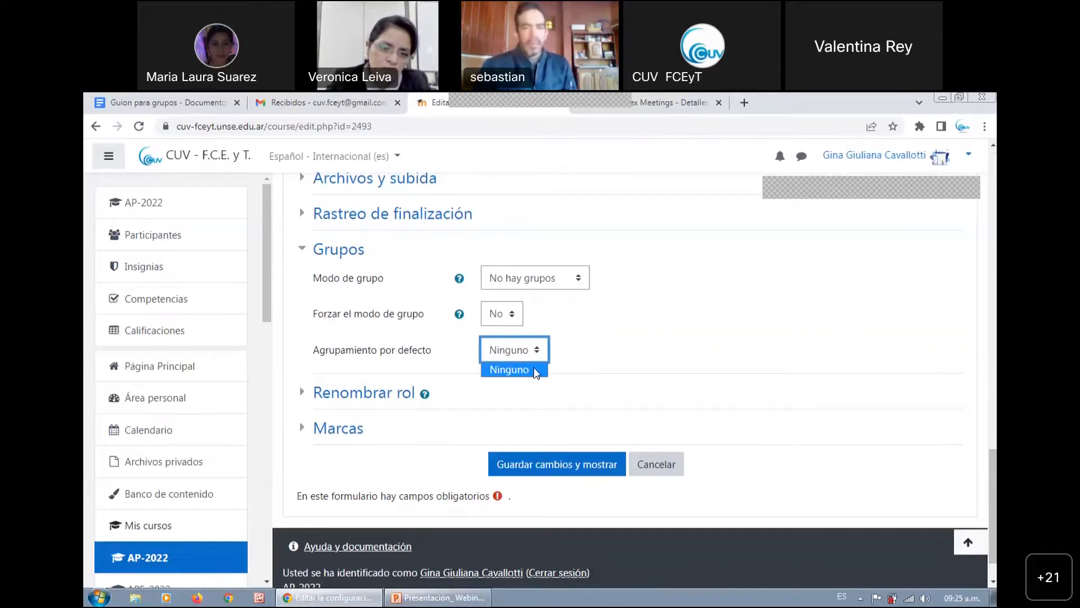
{"action": "left_click", "coordinate": [591, 359]}
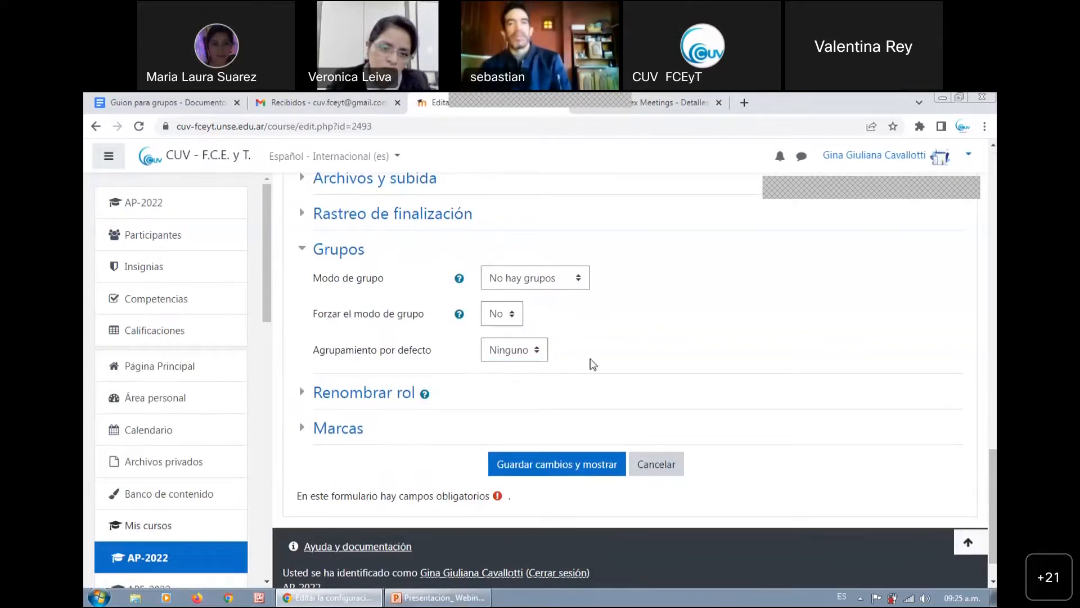
Save the AP-2022 course settings and return to the course page
{"action": "scroll", "coordinate": [993, 495], "scroll_direction": "down", "scroll_amount": 1}
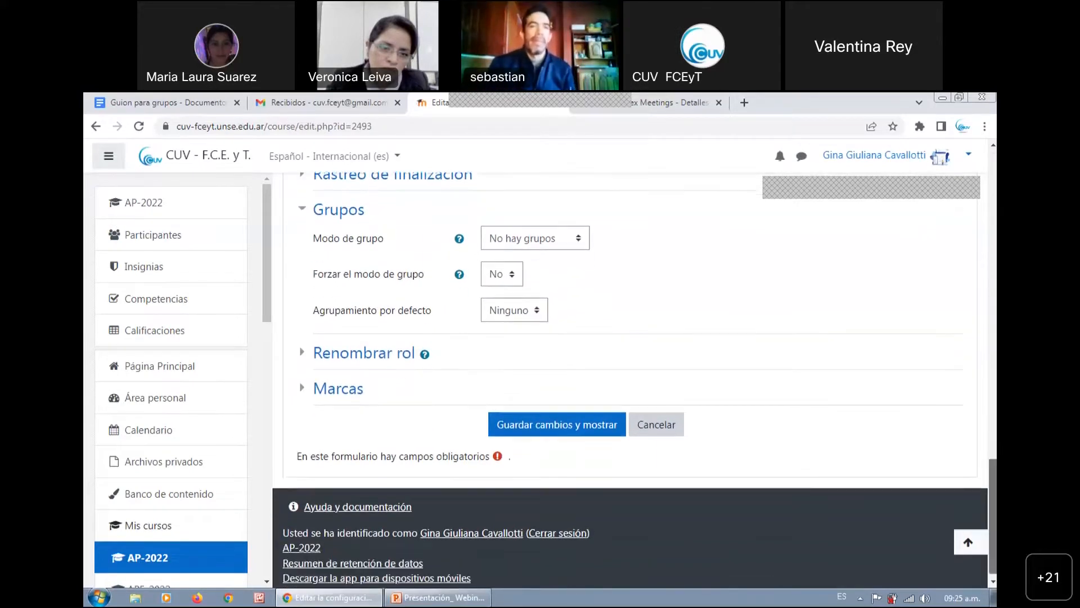
{"action": "left_click", "coordinate": [566, 427]}
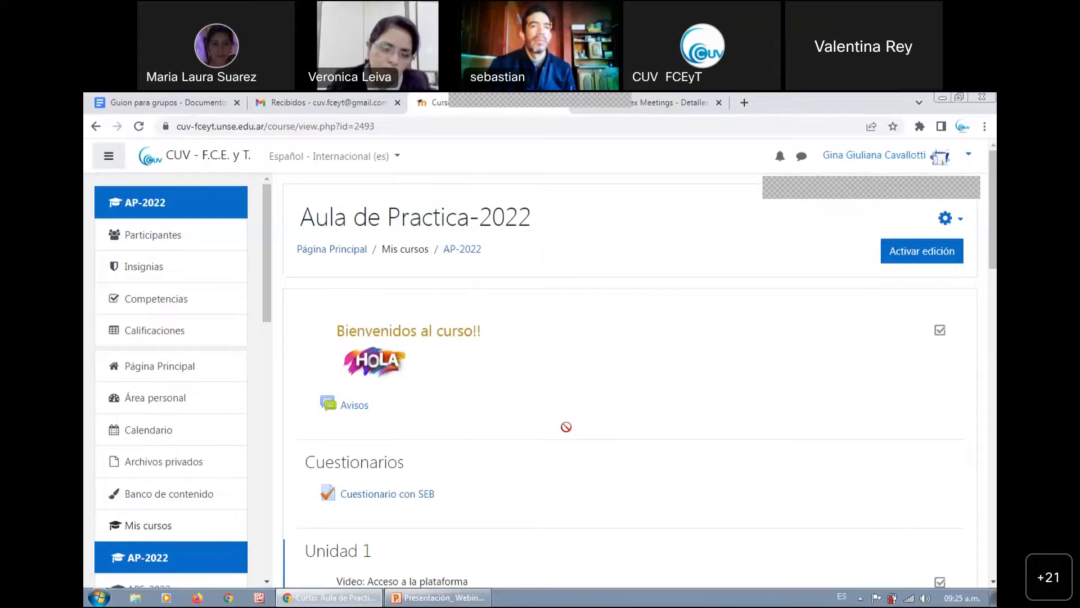
Locate the Grupos entry among the Usuarios options of the full course administration page
{"action": "mouse_move", "coordinate": [994, 209]}
{"action": "left_mouse_down"}
{"action": "mouse_move", "coordinate": [993, 220]}
{"action": "mouse_move", "coordinate": [993, 210]}
{"action": "left_mouse_up"}
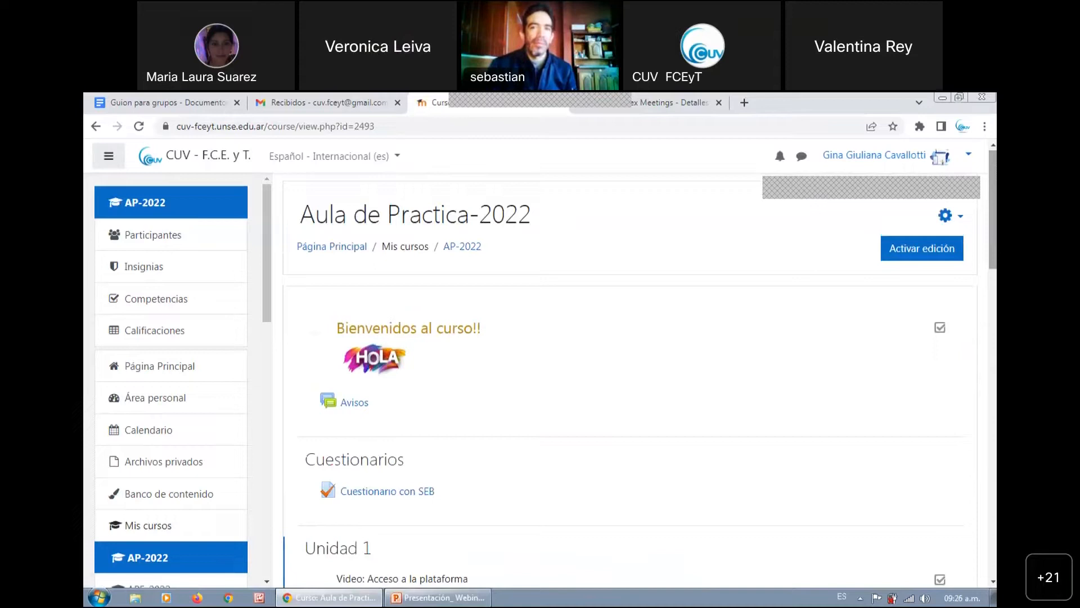
{"action": "left_click_drag", "start_coordinate": [993, 210], "coordinate": [993, 209]}
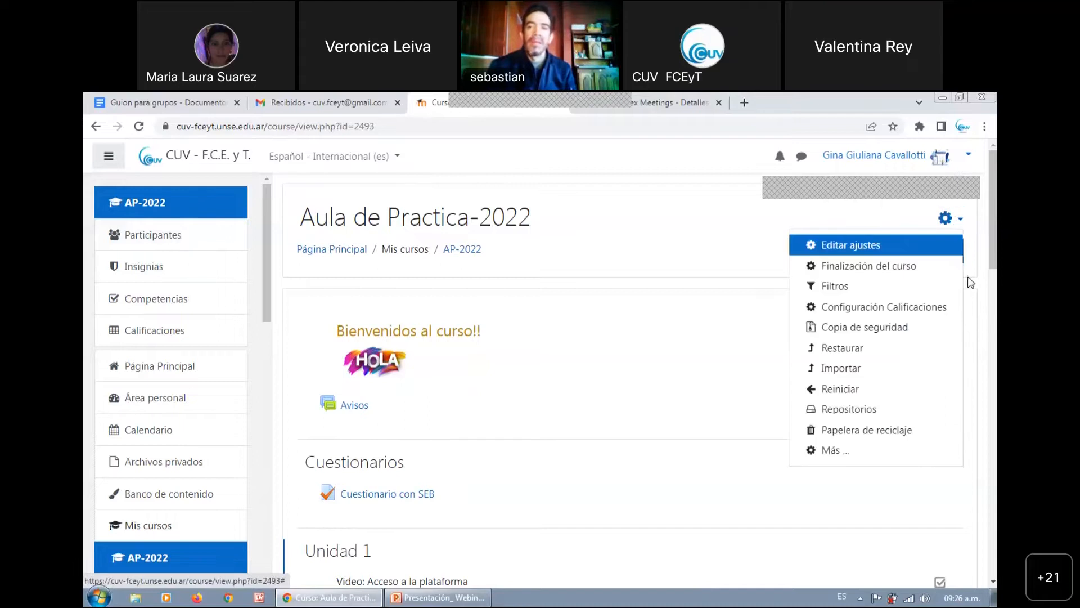
{"action": "left_click", "coordinate": [846, 450]}
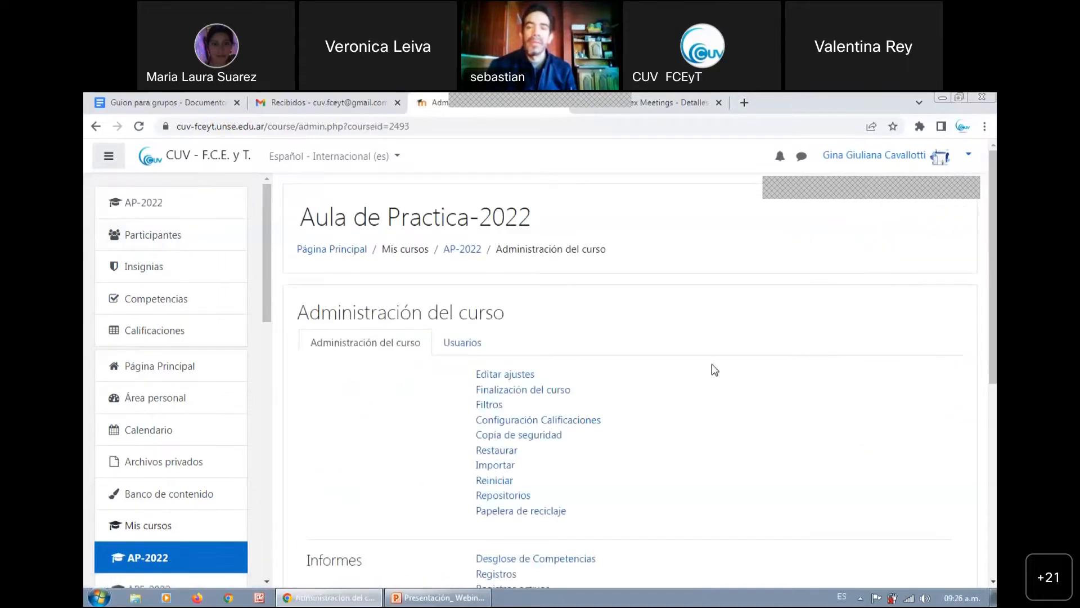
{"action": "left_click", "coordinate": [478, 349]}
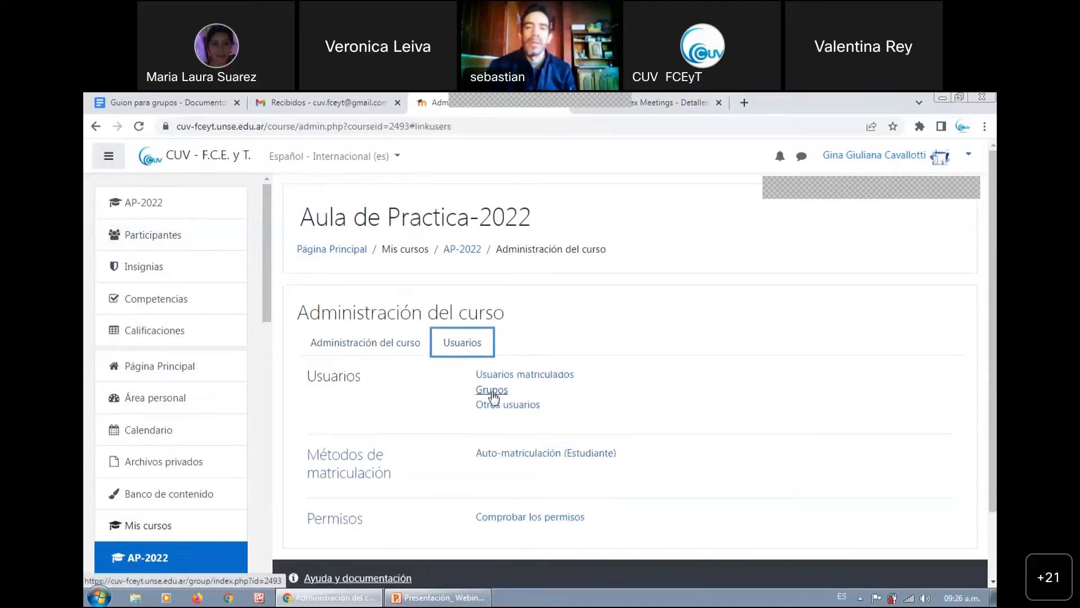
Open the group management page of AP-2022 from the administration options of the Participantes page
{"action": "left_click", "coordinate": [208, 244]}
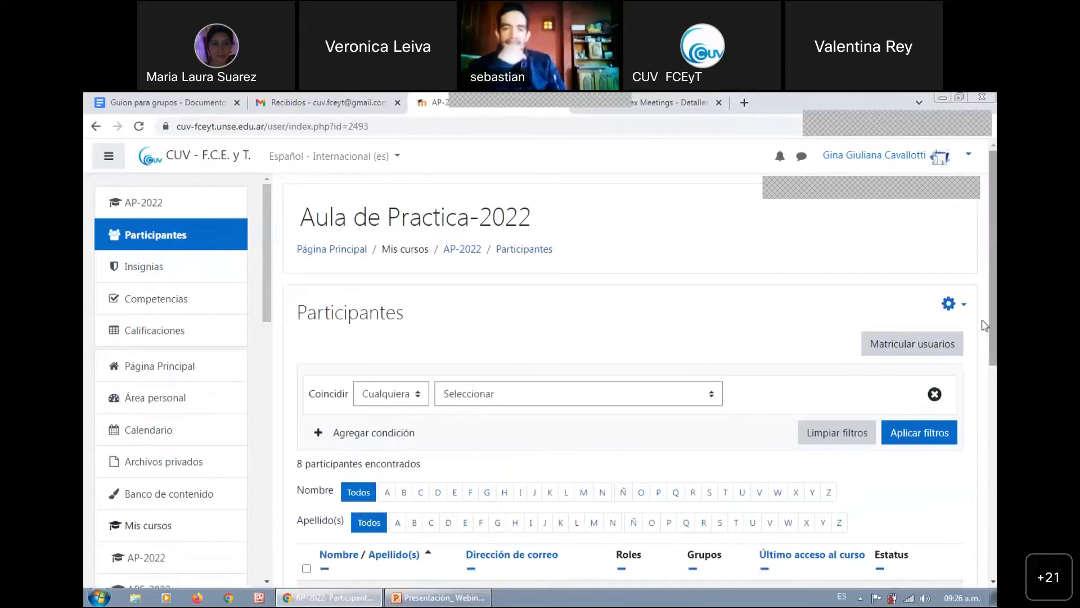
{"action": "left_click", "coordinate": [957, 307]}
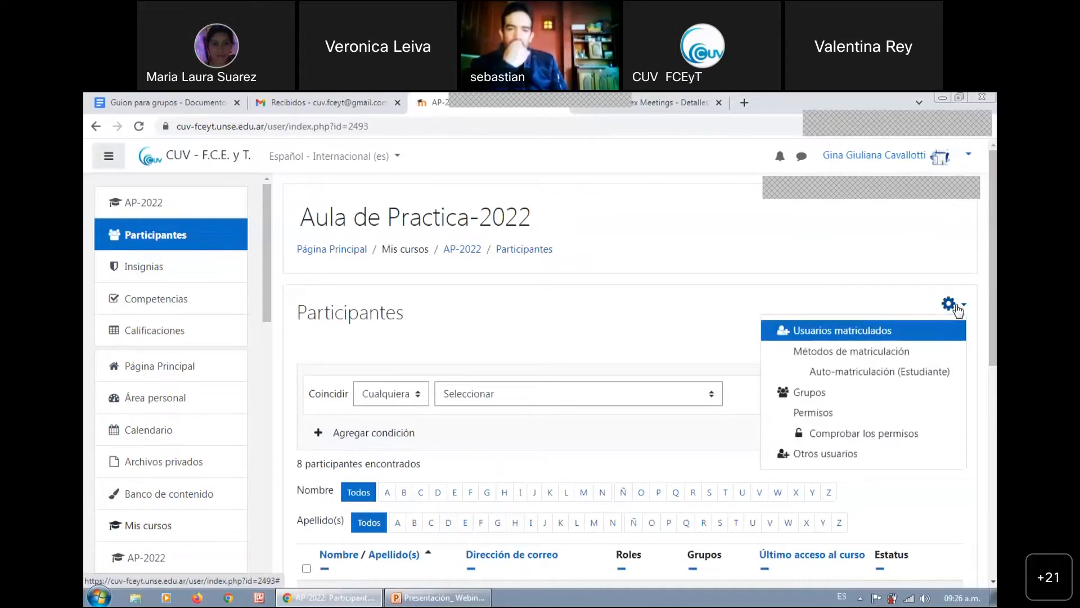
{"action": "left_click", "coordinate": [810, 394]}
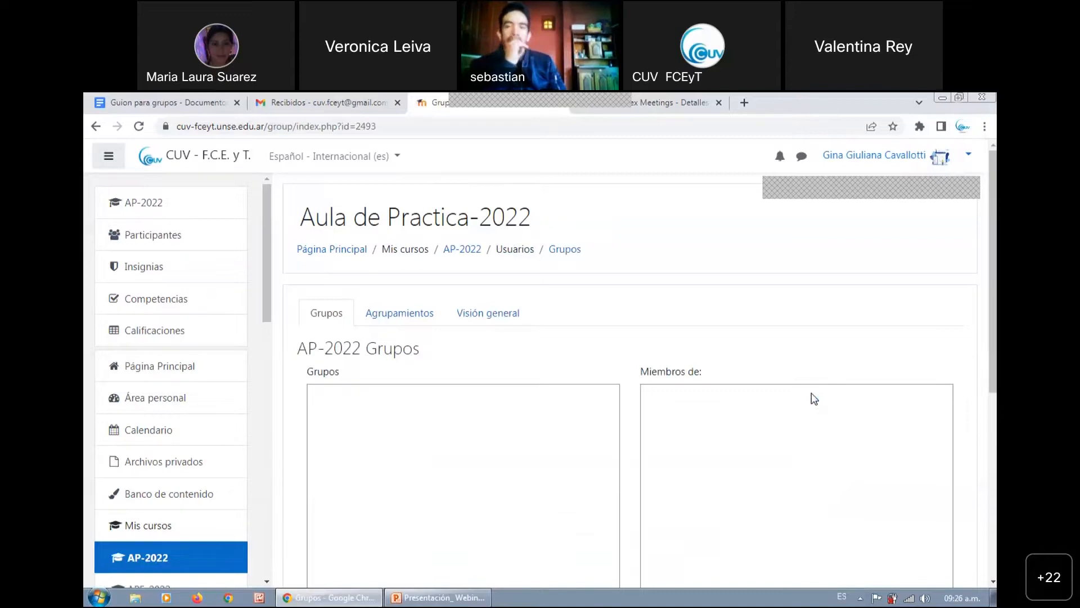
Start creating a new group in AP-2022 and name it Comision 1
{"action": "scroll", "coordinate": [815, 398], "scroll_direction": "down", "scroll_amount": 2}
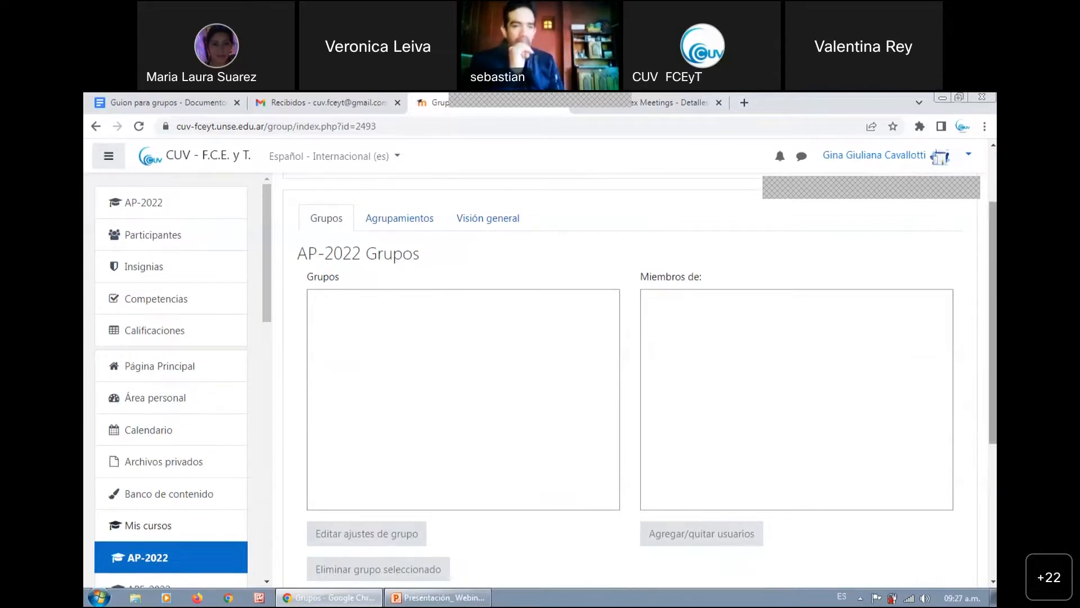
{"action": "scroll", "coordinate": [640, 379], "scroll_direction": "down", "scroll_amount": 2}
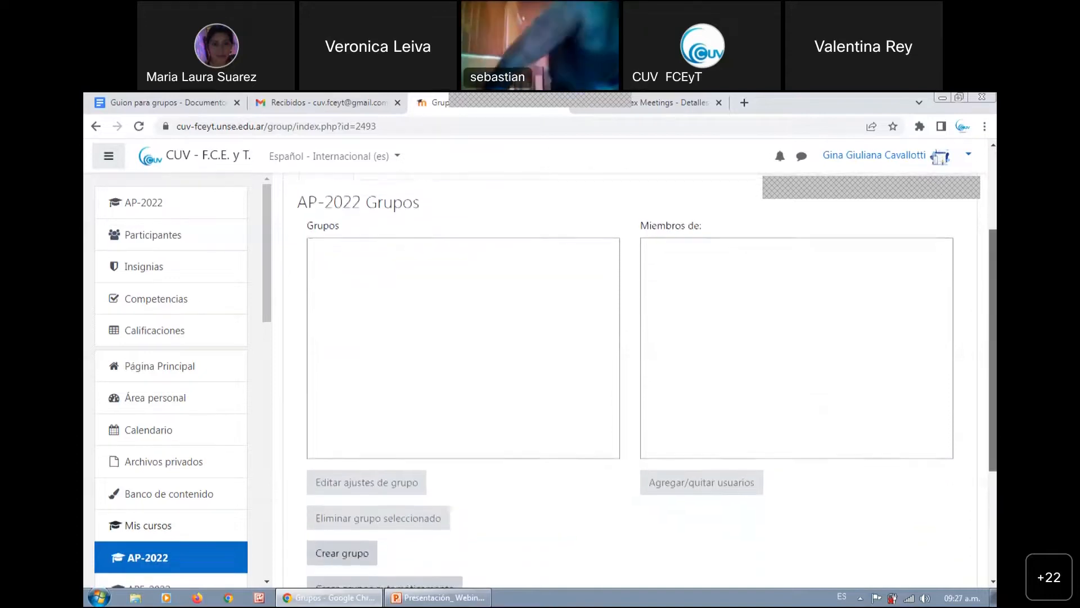
{"action": "scroll", "coordinate": [639, 380], "scroll_direction": "down", "scroll_amount": 1}
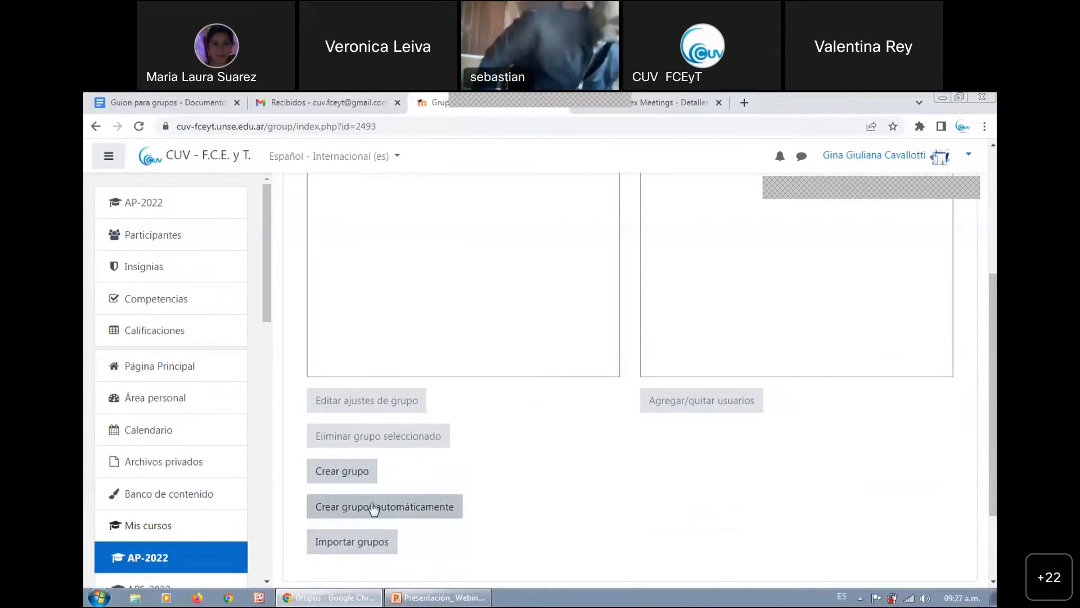
{"action": "left_click", "coordinate": [355, 476]}
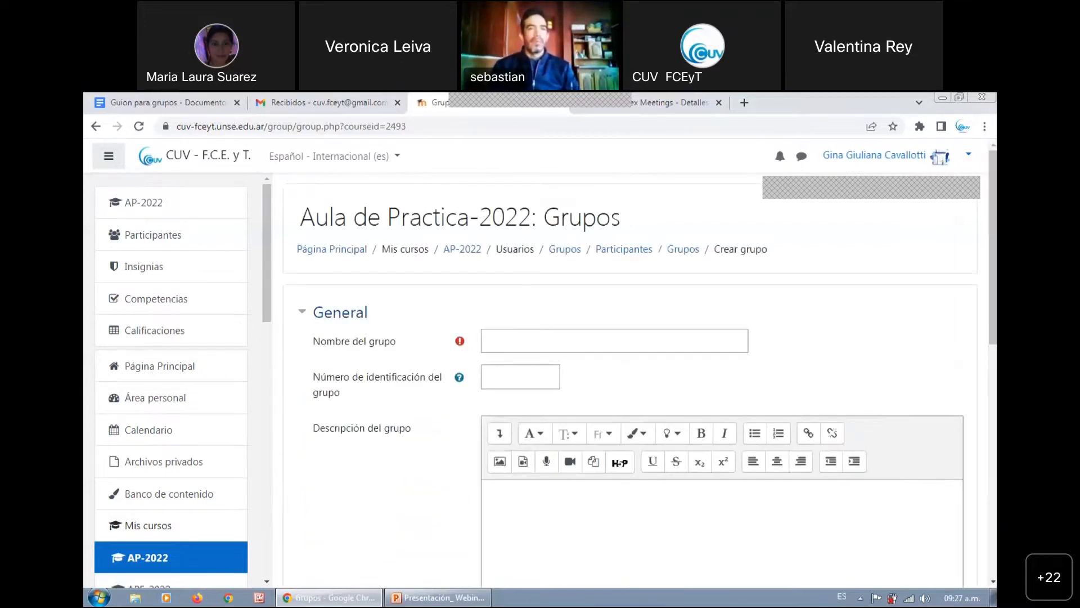
{"action": "left_click_drag", "start_coordinate": [994, 247], "coordinate": [993, 251]}
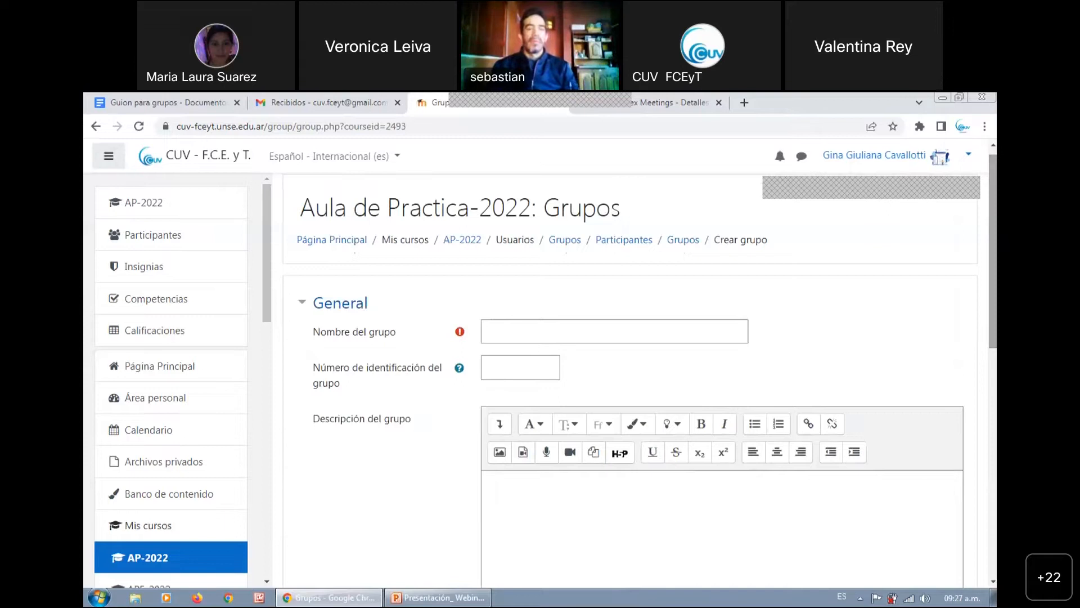
{"action": "left_click", "coordinate": [740, 324]}
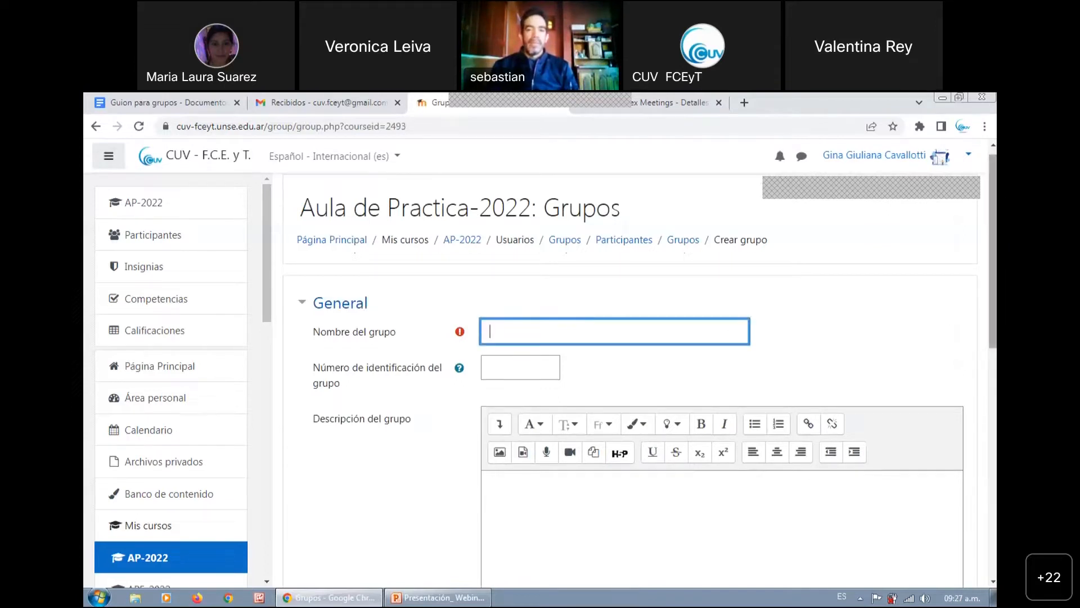
{"action": "type", "text": "Comision 1"}
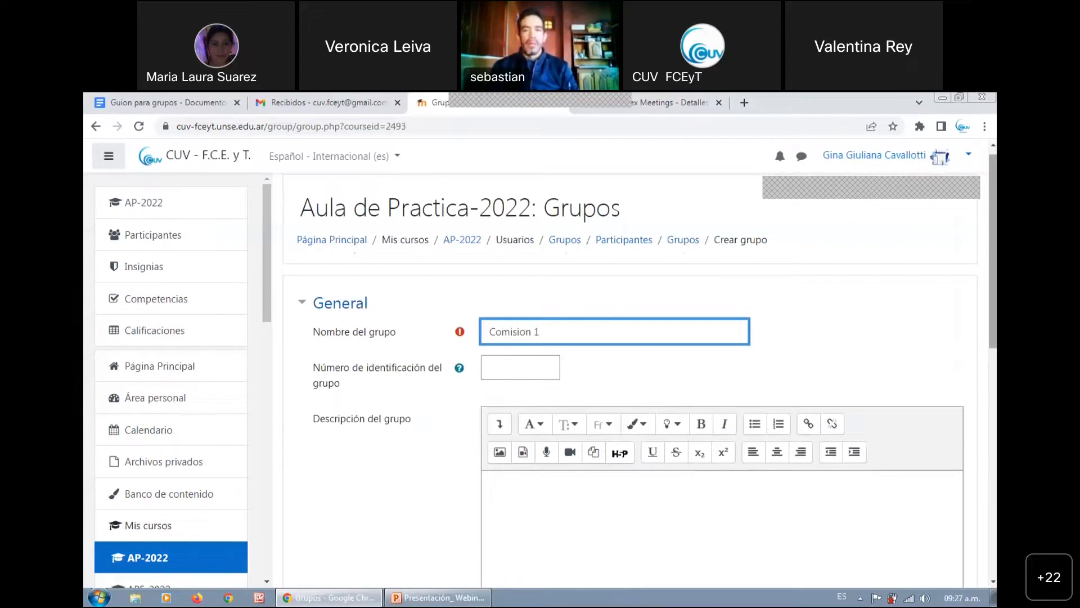
Set the description of Comision 1 to "Lunes 9 a 11" and save the group
{"action": "scroll", "coordinate": [687, 369], "scroll_direction": "down", "scroll_amount": 3}
{"action": "left_click", "coordinate": [674, 351]}
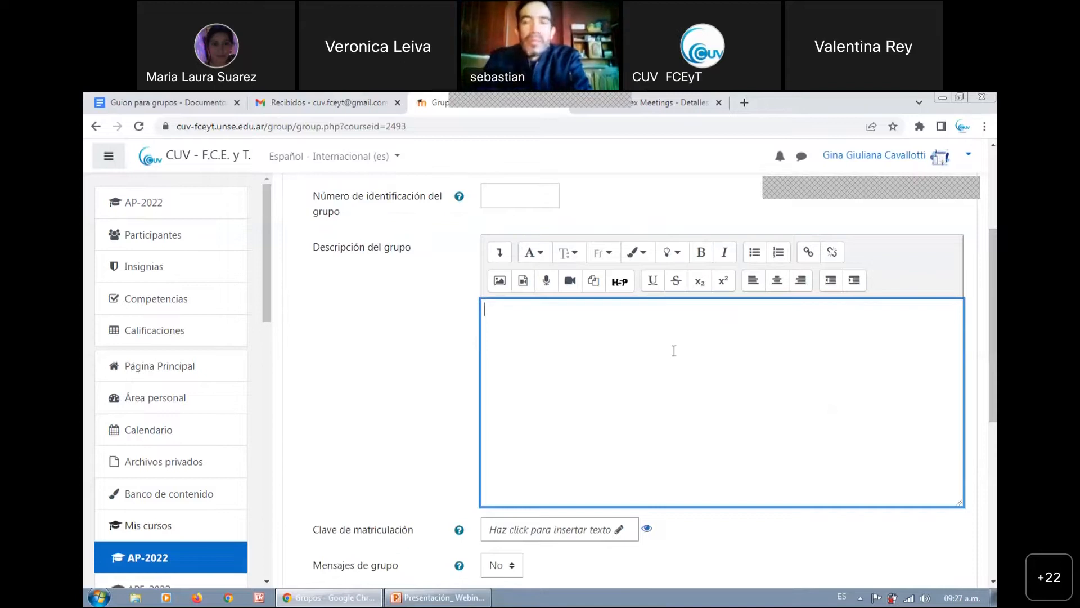
{"action": "type", "text": "Lun"}
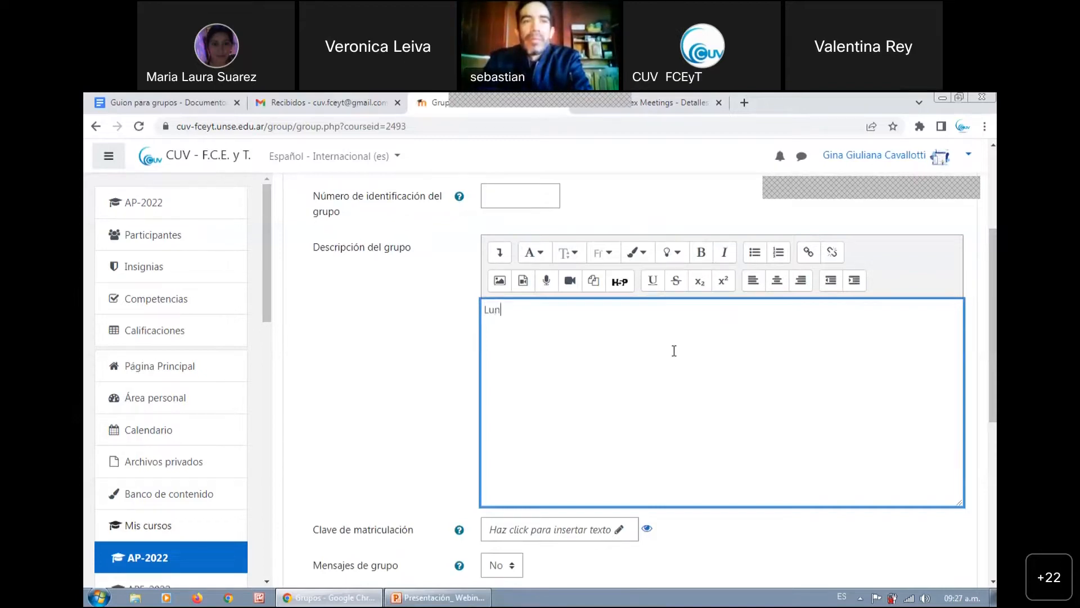
{"action": "type", "text": "es 9 a 11"}
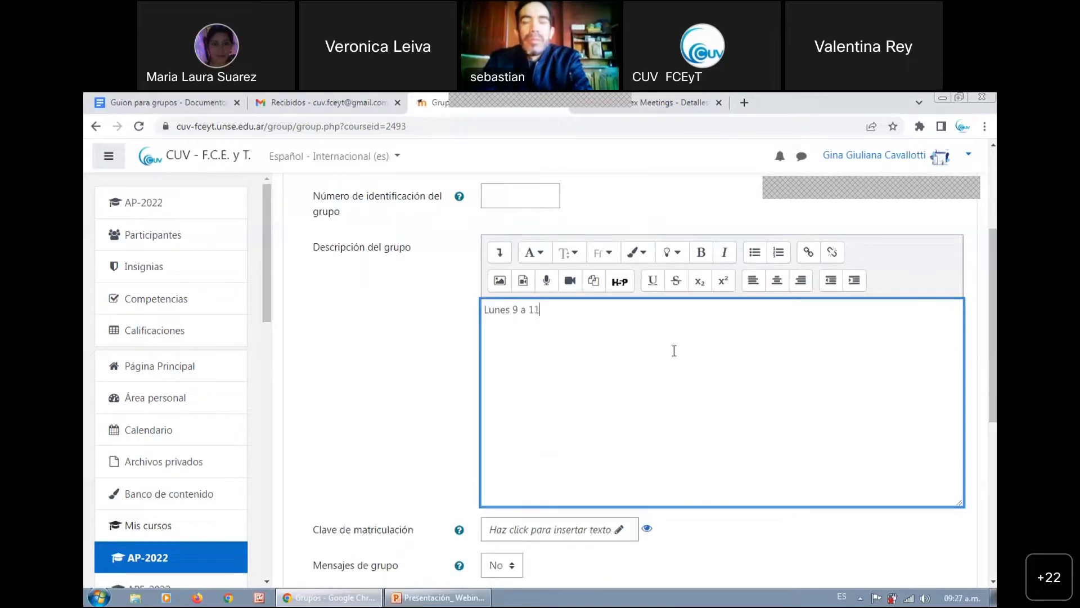
{"action": "scroll", "coordinate": [791, 345], "scroll_direction": "down", "scroll_amount": 5}
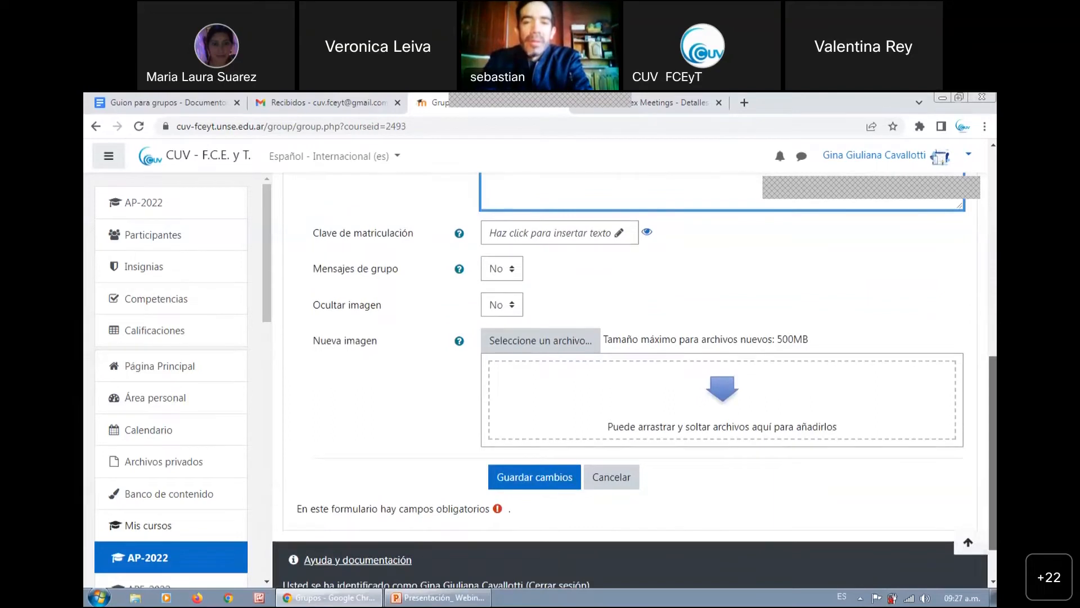
{"action": "left_click", "coordinate": [529, 484]}
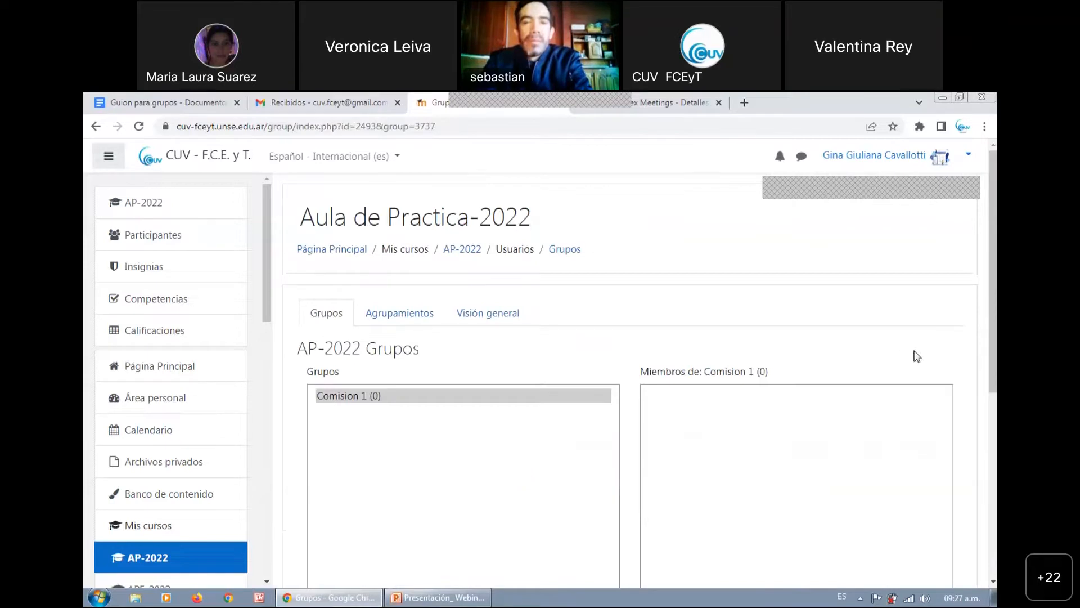
{"action": "scroll", "coordinate": [598, 299], "scroll_direction": "down", "scroll_amount": 1}
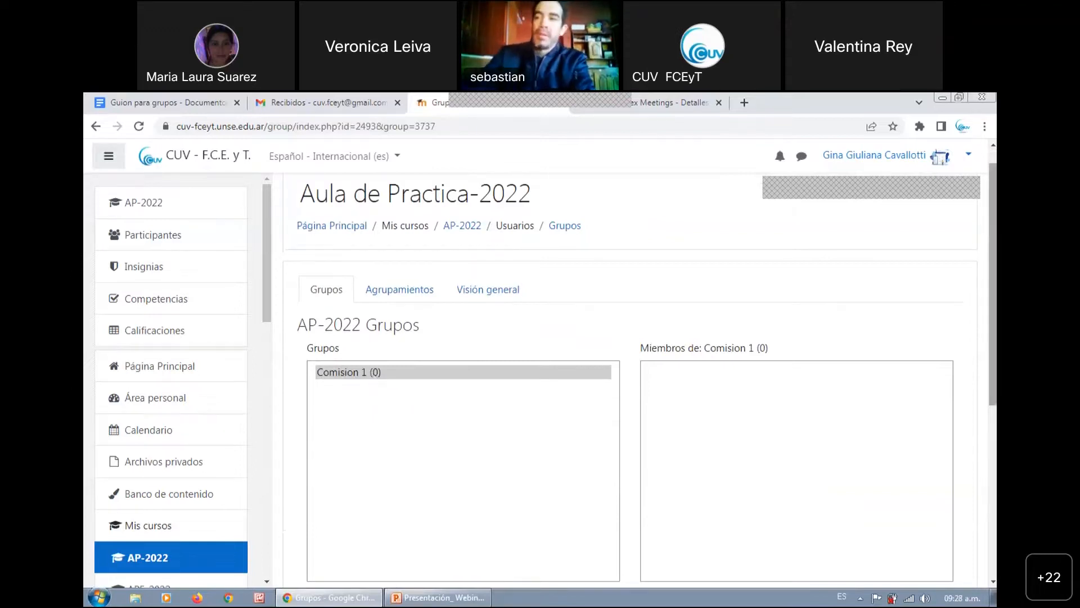
{"action": "scroll", "coordinate": [495, 546], "scroll_direction": "down", "scroll_amount": 3}
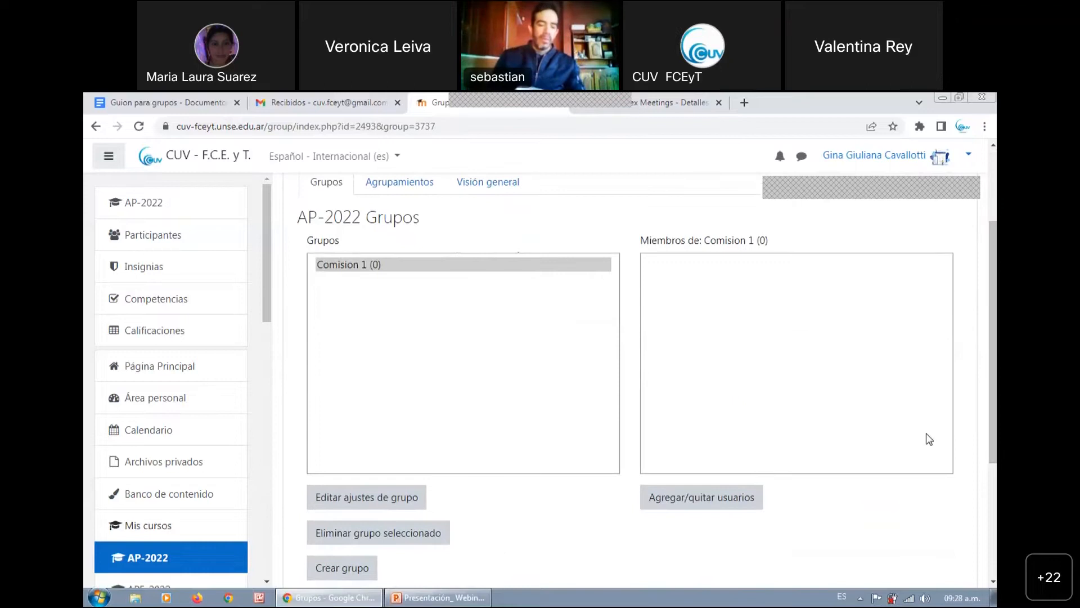
{"action": "scroll", "coordinate": [877, 450], "scroll_direction": "down", "scroll_amount": 1}
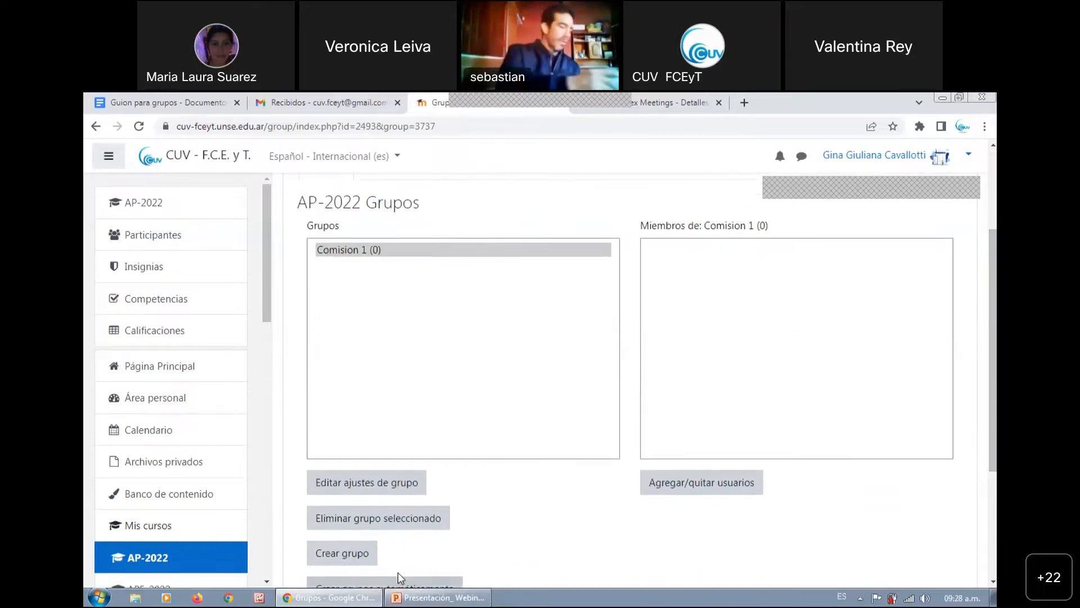
{"action": "left_click", "coordinate": [357, 555]}
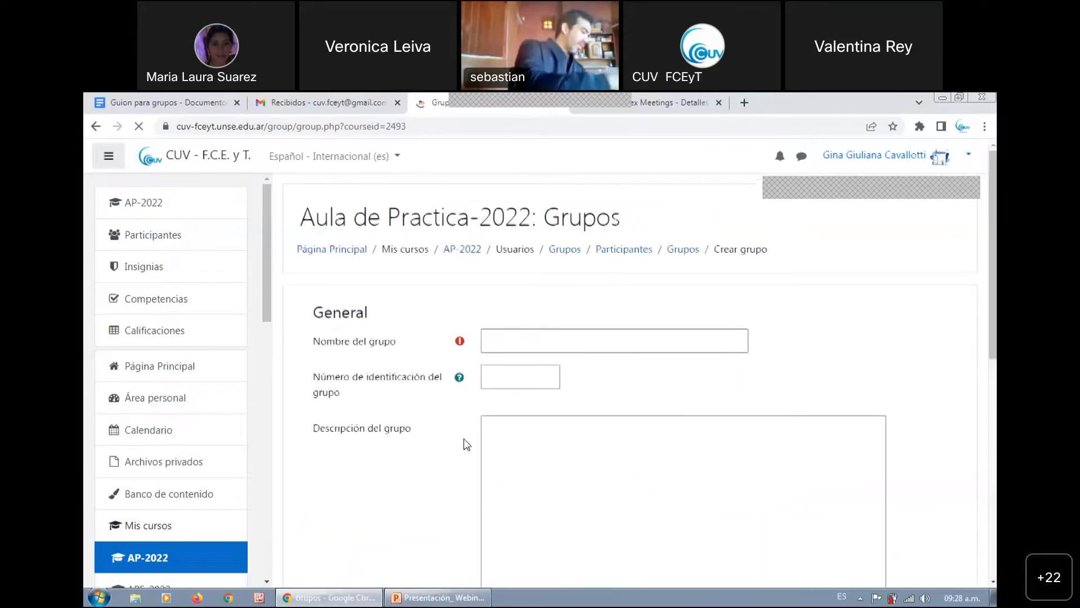
{"action": "left_click", "coordinate": [487, 341]}
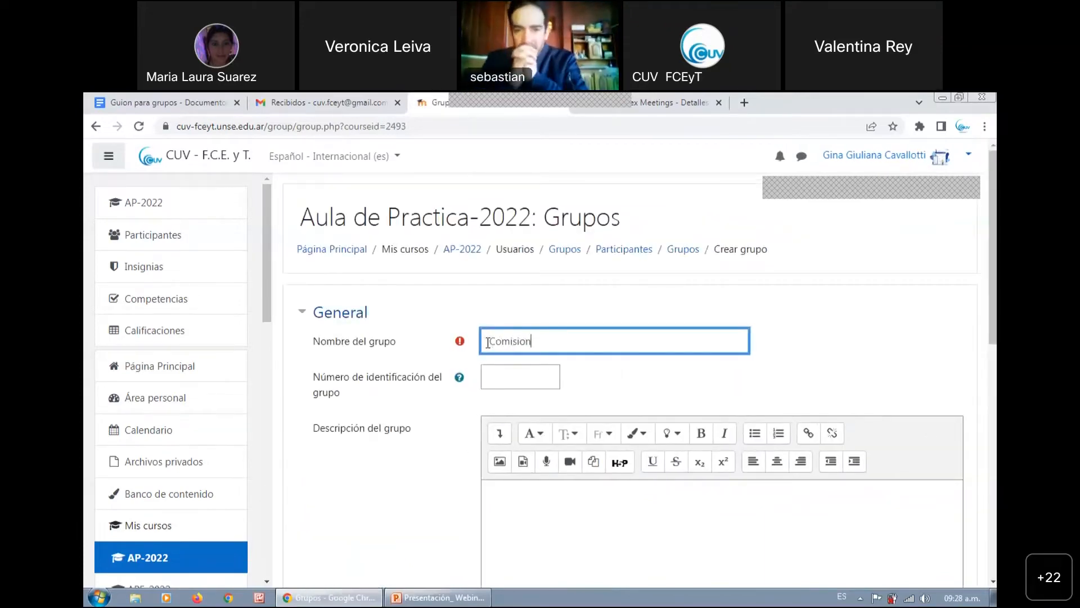
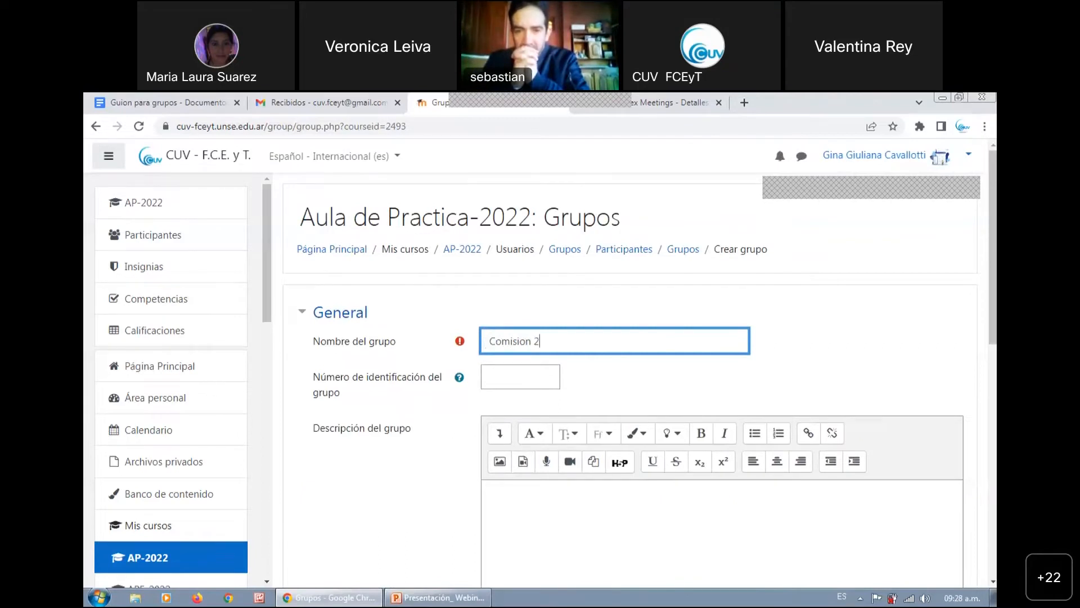
{"action": "scroll", "coordinate": [875, 388], "scroll_direction": "down", "scroll_amount": 2}
{"action": "left_click", "coordinate": [878, 389]}
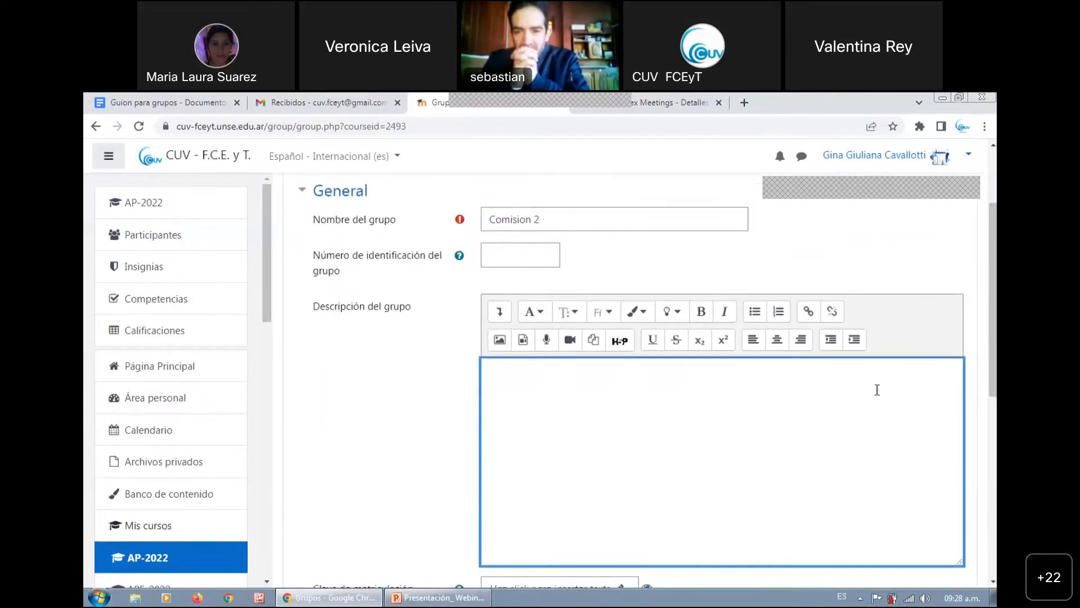
{"action": "type", "text": "Lunes de 15 a 17"}
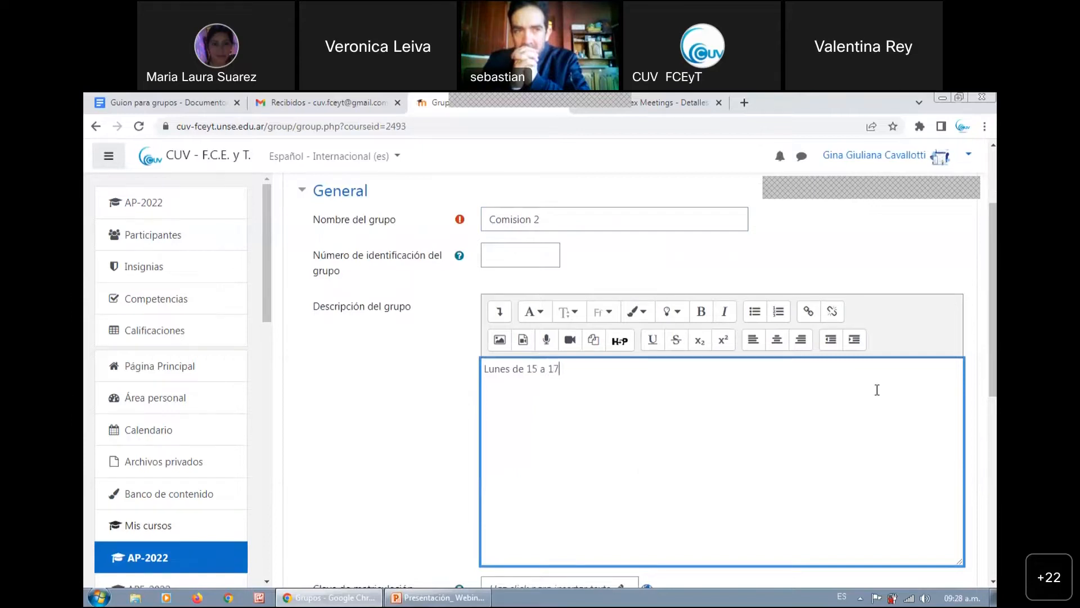
{"action": "type", "text": "hs"}
{"action": "scroll", "coordinate": [877, 390], "scroll_direction": "down", "scroll_amount": 7}
{"action": "left_click", "coordinate": [524, 455]}
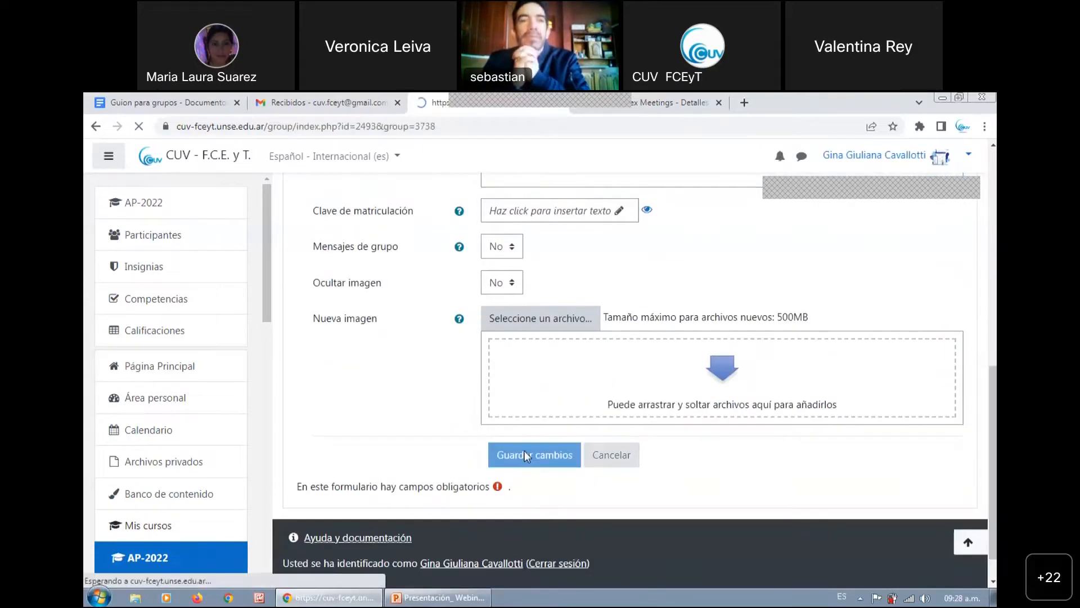
Open the add/remove users page for the group Comision 1
{"action": "left_click_drag", "start_coordinate": [994, 315], "coordinate": [953, 386]}
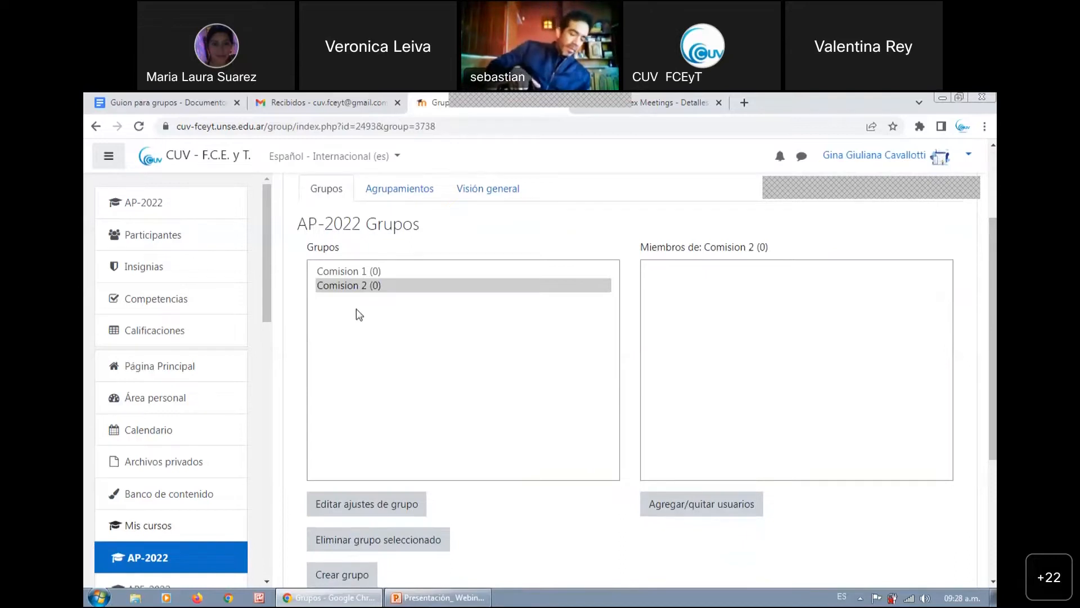
{"action": "left_click", "coordinate": [340, 273]}
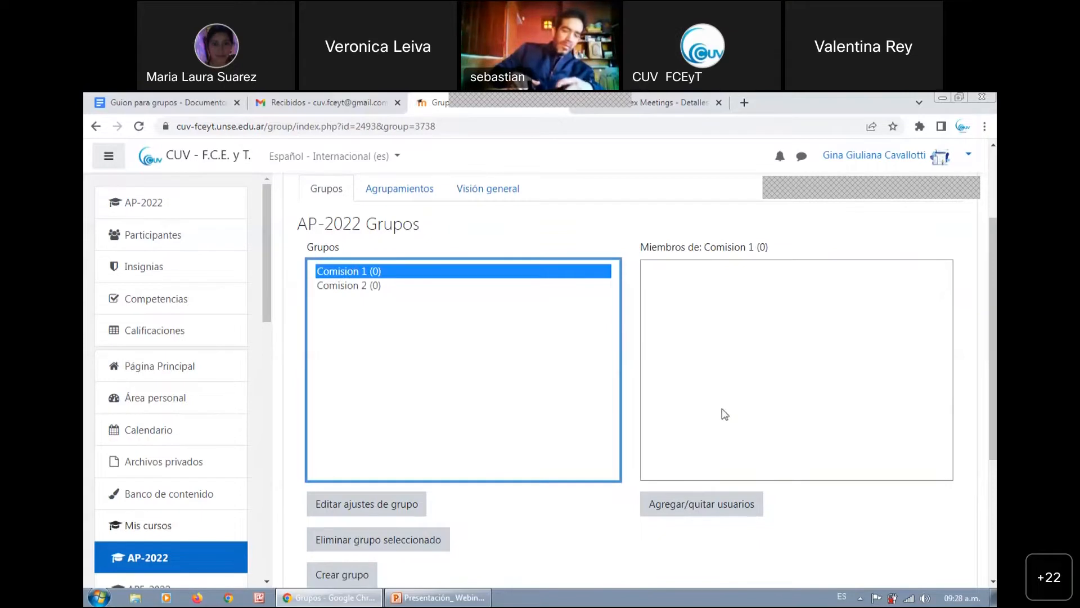
{"action": "left_click", "coordinate": [710, 510]}
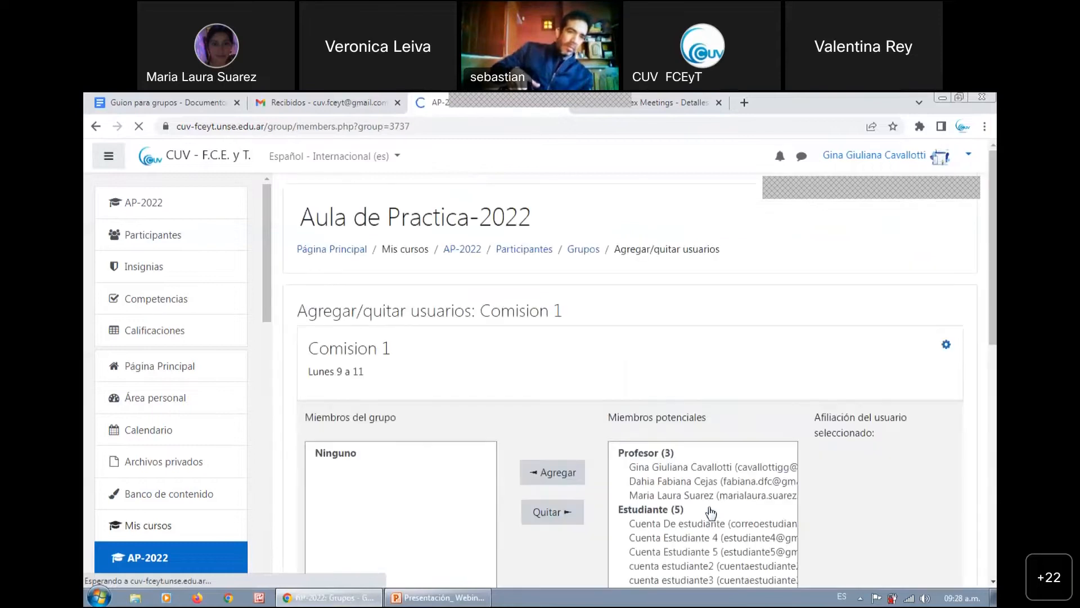
Add the accounts Cuenta De estudiante and cuenta estudiante3 from the potential members to Comision 1
{"action": "left_click_drag", "start_coordinate": [993, 247], "coordinate": [993, 338]}
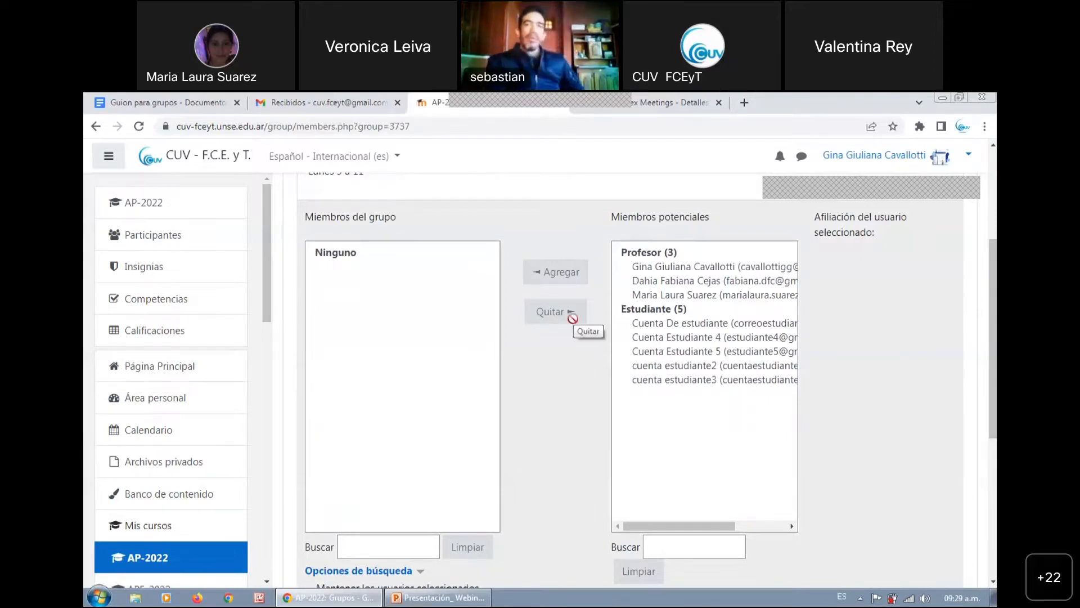
{"action": "left_click", "coordinate": [666, 327]}
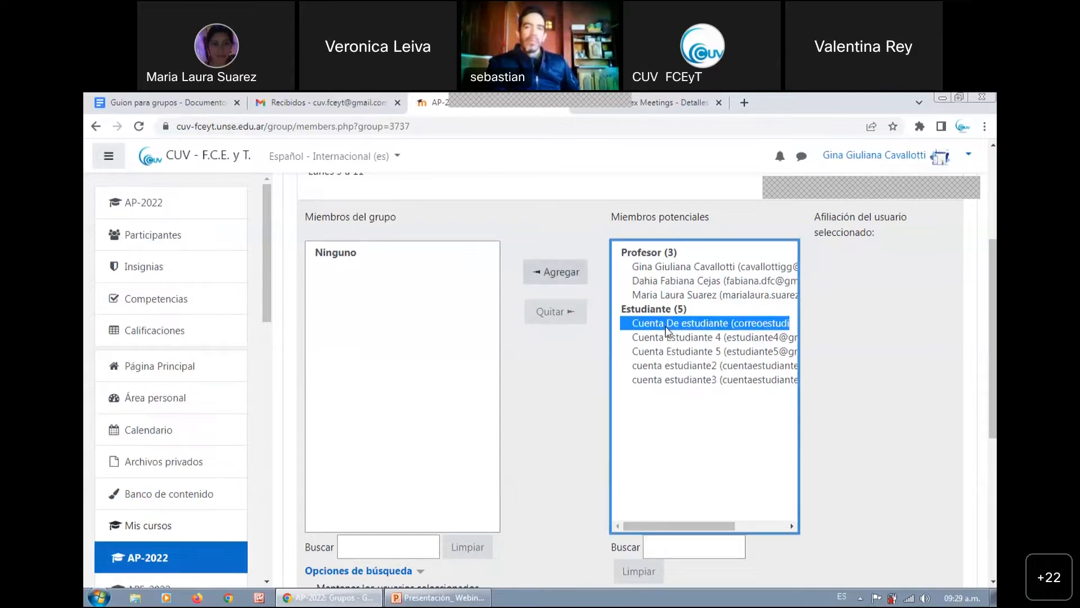
{"action": "left_click", "coordinate": [678, 378]}
{"action": "left_click", "coordinate": [741, 324]}
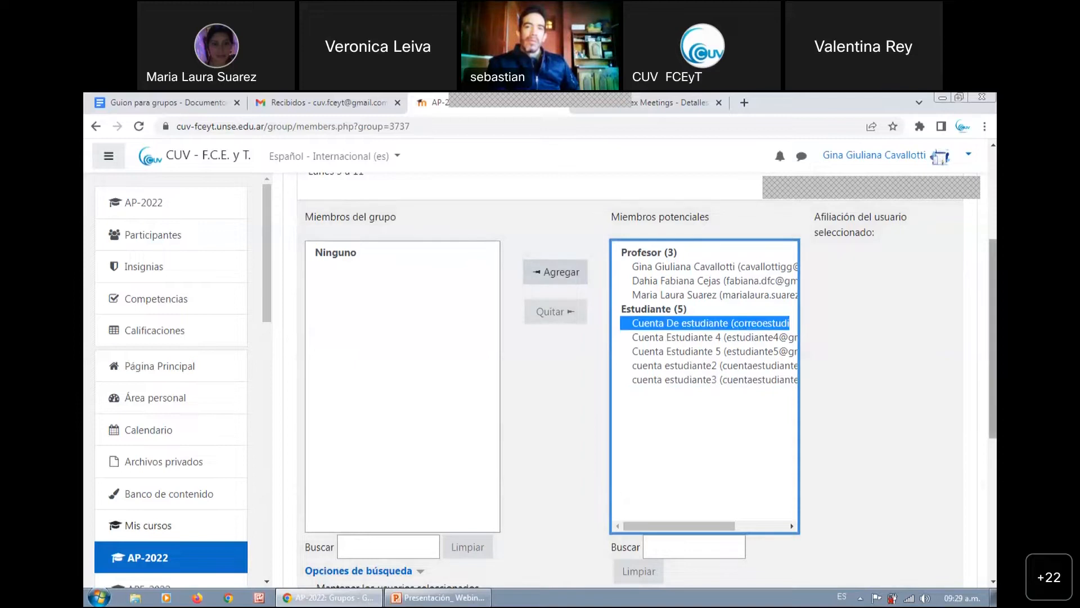
{"action": "scroll", "coordinate": [957, 393], "scroll_direction": "down", "scroll_amount": 2}
{"action": "scroll", "coordinate": [647, 380], "scroll_direction": "down", "scroll_amount": 4}
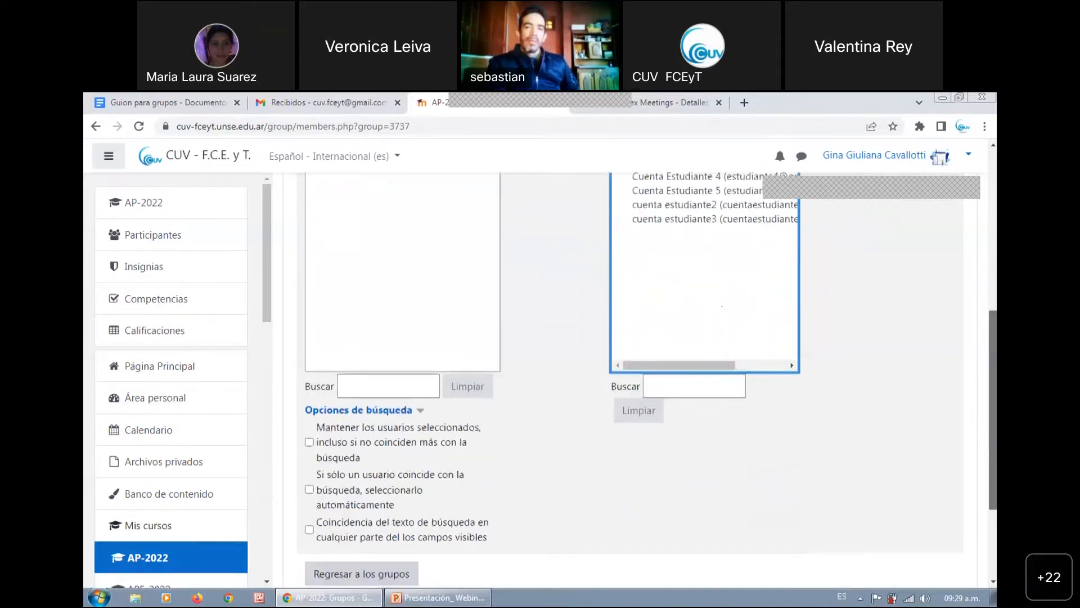
{"action": "scroll", "coordinate": [560, 278], "scroll_direction": "up", "scroll_amount": 5}
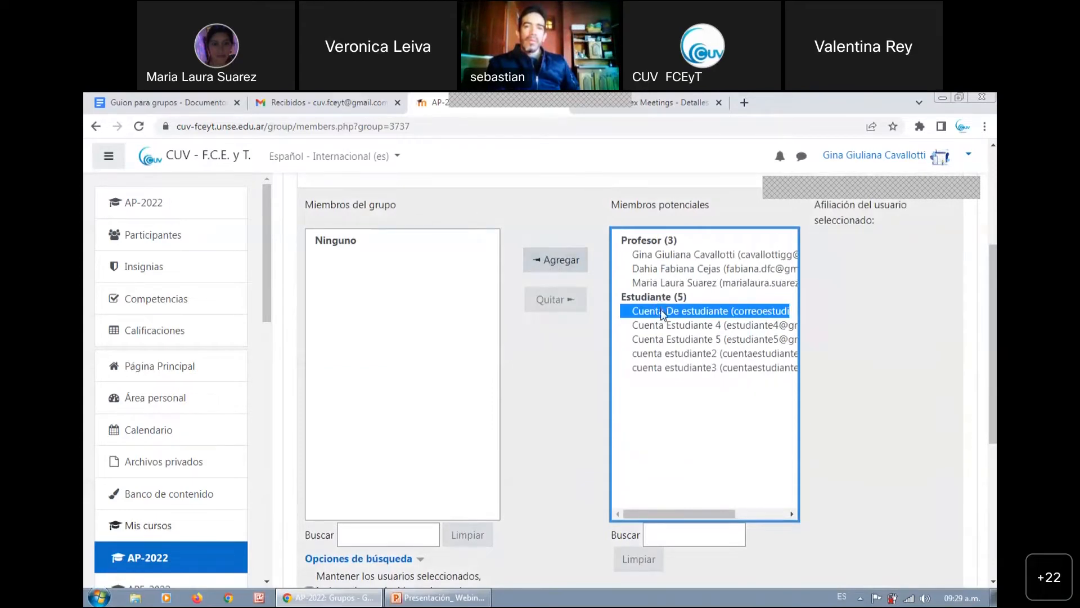
{"action": "left_click", "coordinate": [653, 369], "text": "ctrl"}
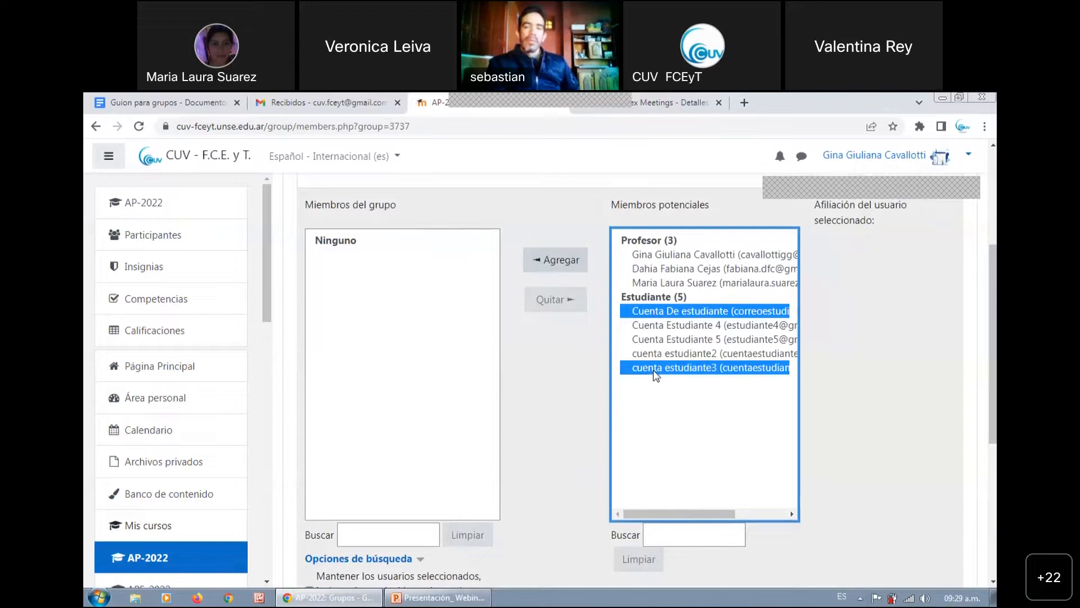
{"action": "left_click", "coordinate": [561, 265]}
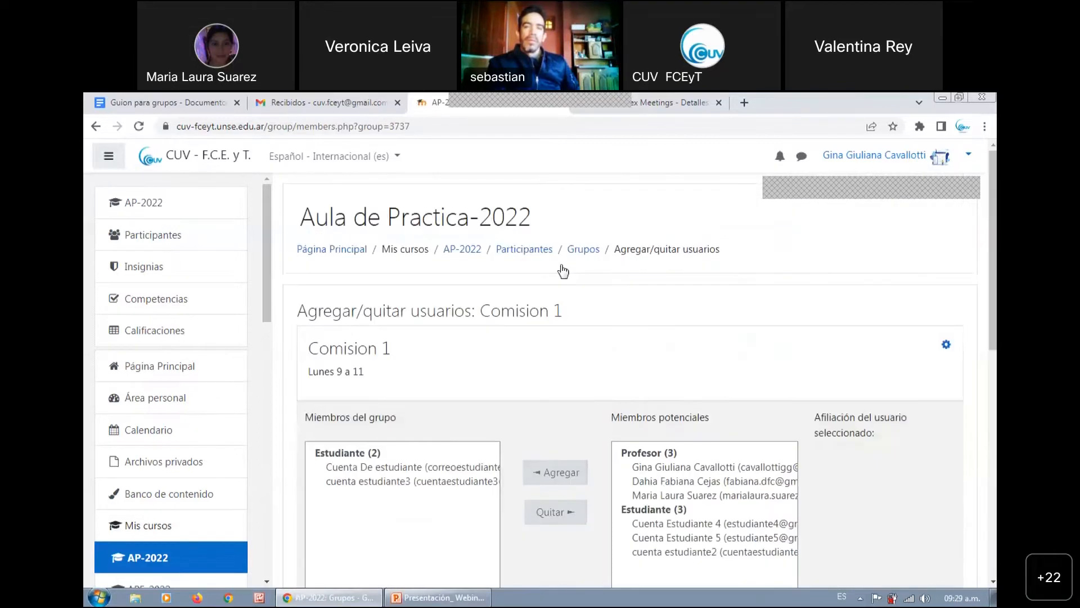
Check the group members list of Comision 1 and return to the course's groups page
{"action": "left_click_drag", "start_coordinate": [993, 279], "coordinate": [993, 354]}
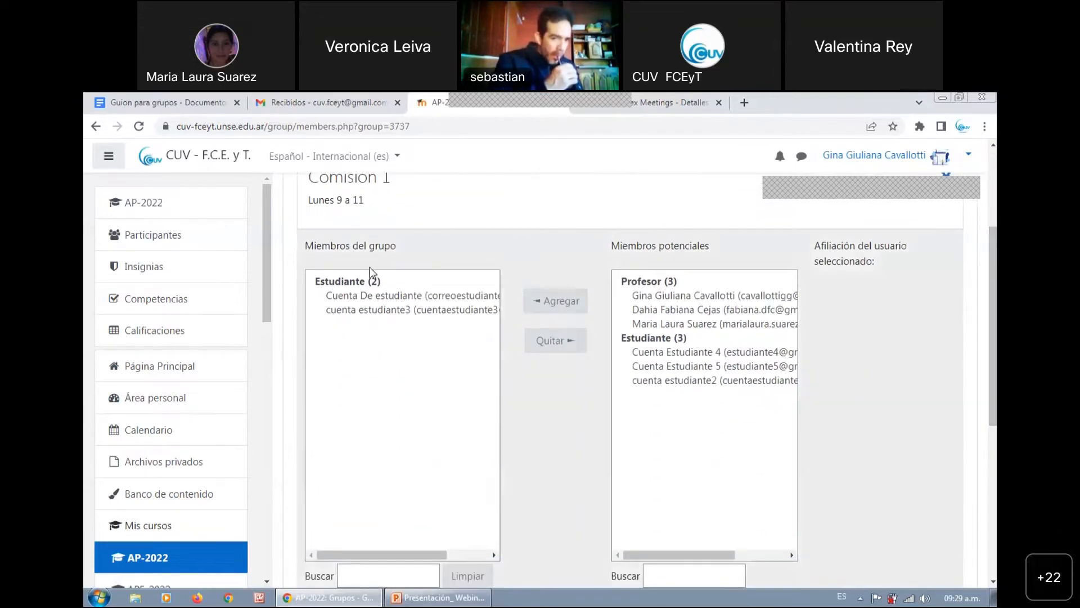
{"action": "left_click_drag", "start_coordinate": [305, 248], "coordinate": [397, 251]}
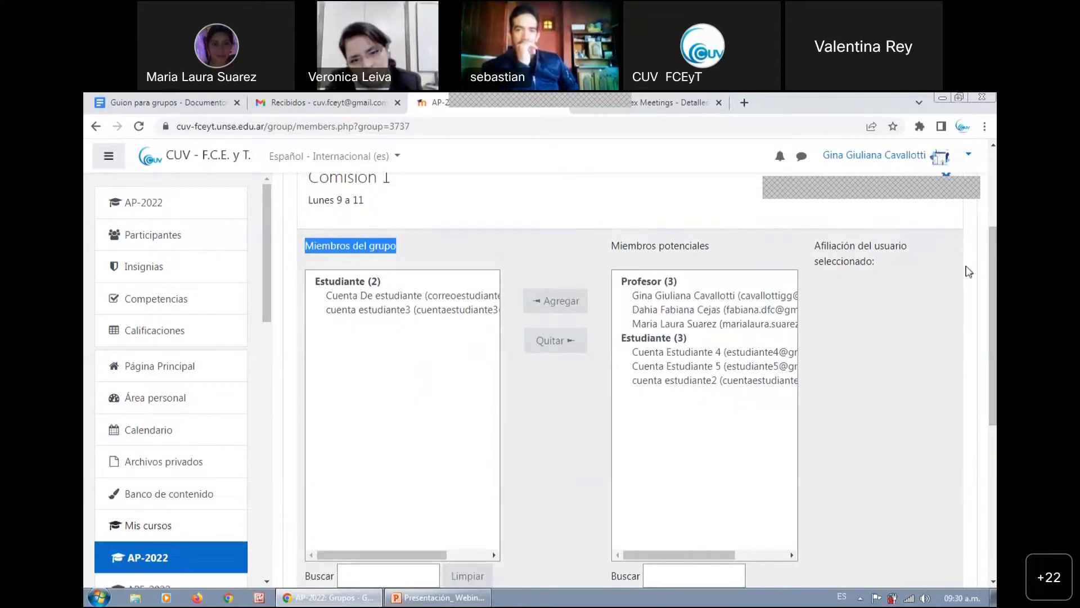
{"action": "scroll", "coordinate": [360, 491], "scroll_direction": "down", "scroll_amount": 5}
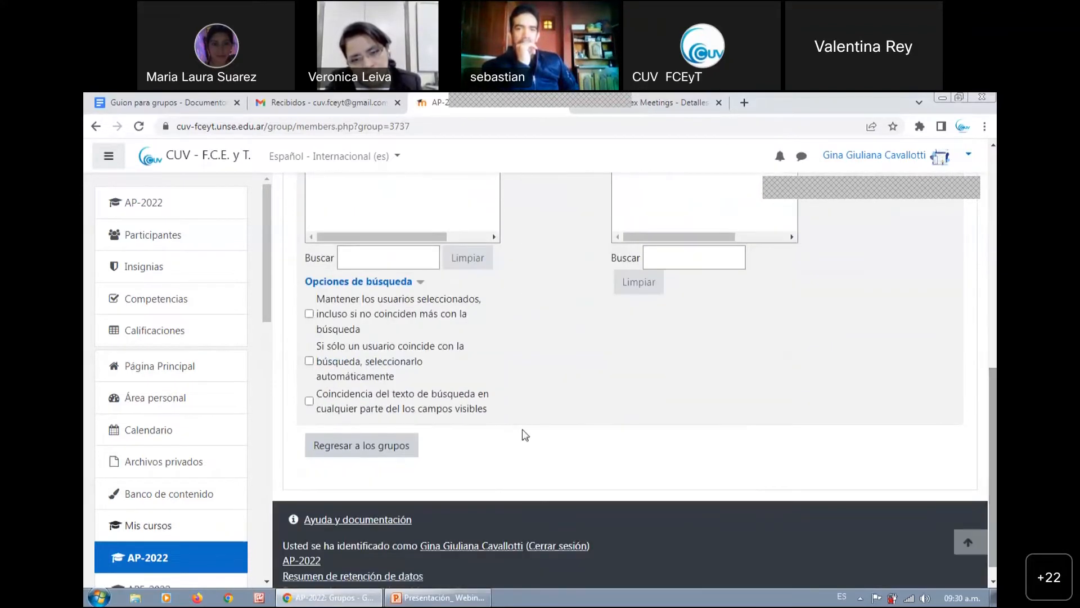
{"action": "left_click", "coordinate": [350, 514]}
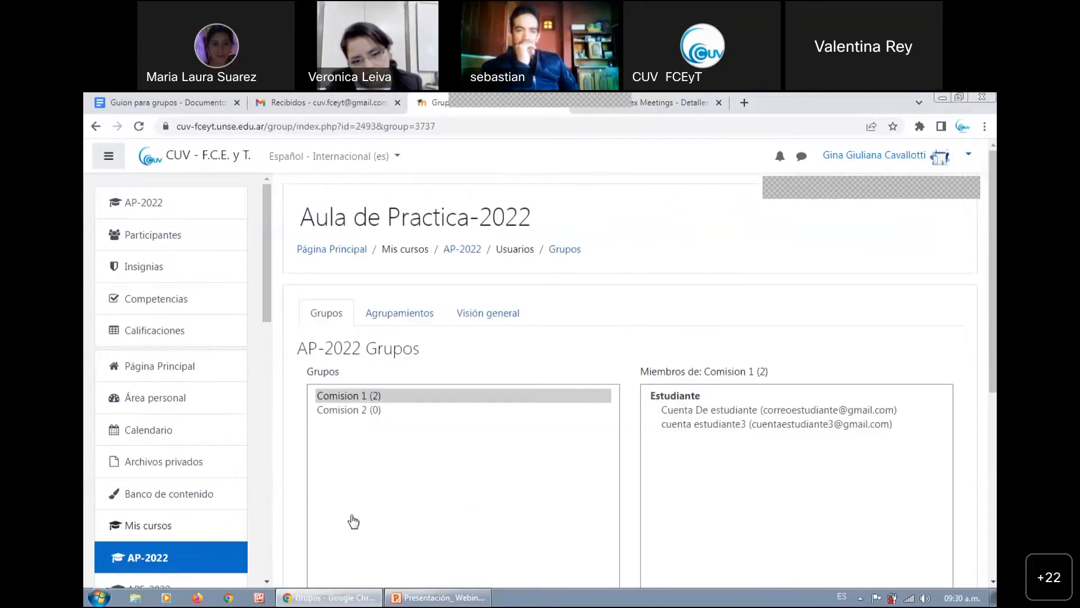
{"action": "scroll", "coordinate": [545, 360], "scroll_direction": "down", "scroll_amount": 1}
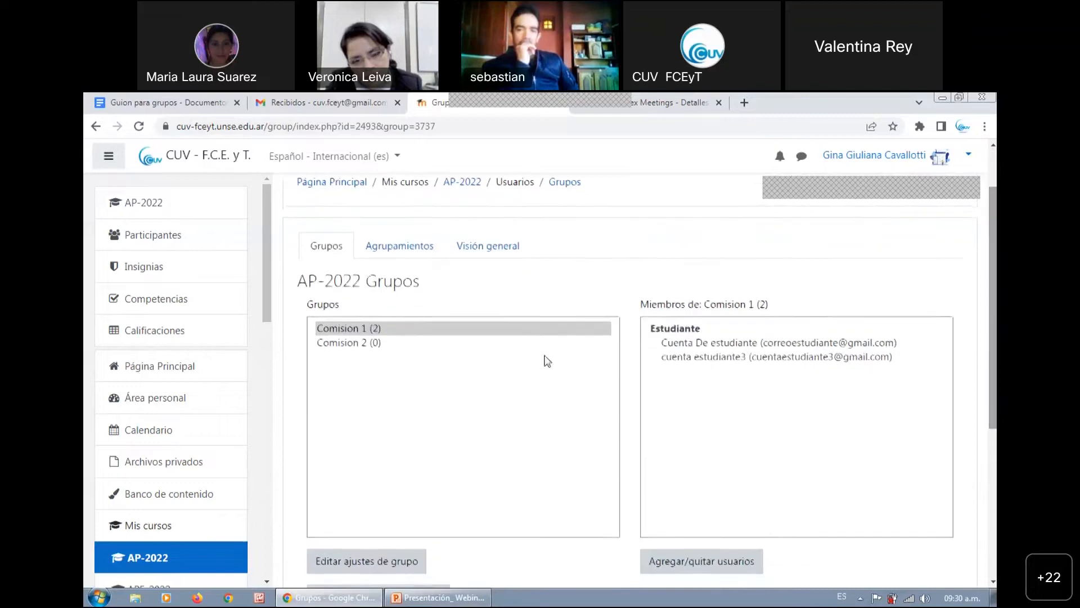
{"action": "left_click", "coordinate": [364, 332]}
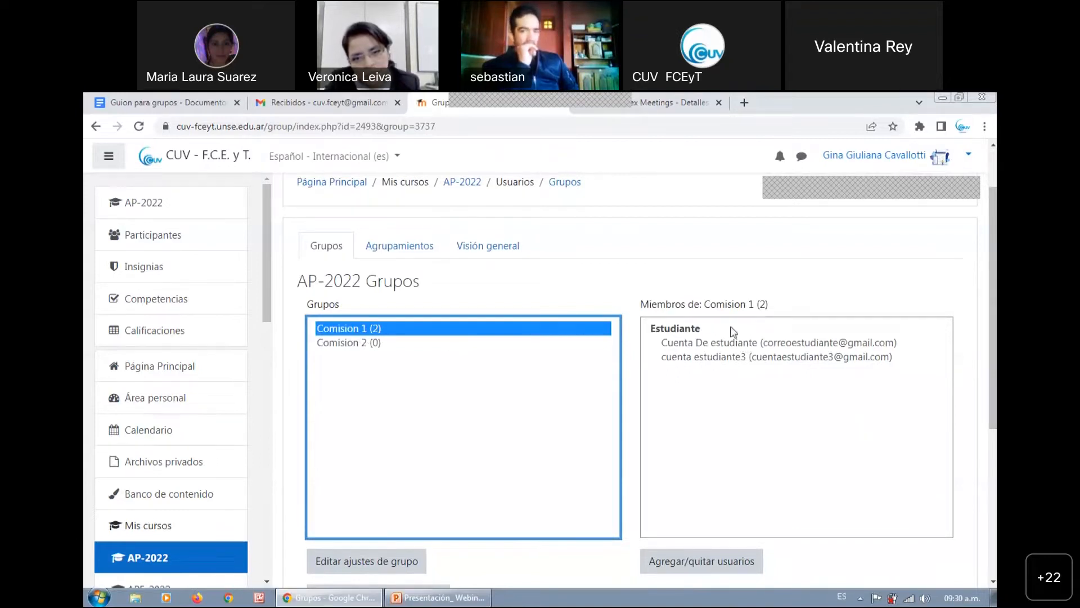
{"action": "left_click", "coordinate": [354, 343]}
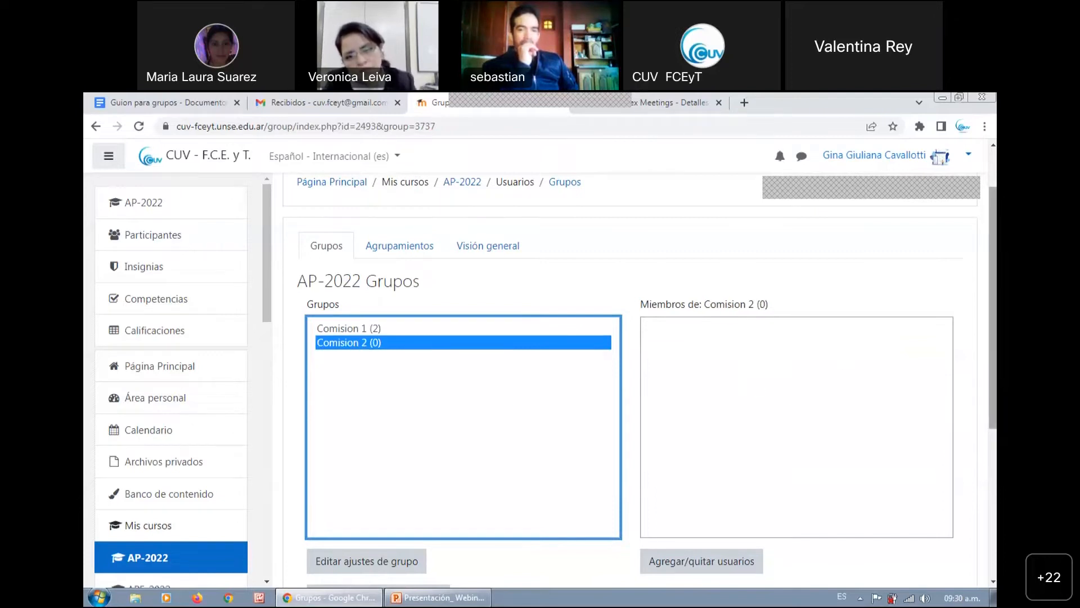
Start creating a third group in AP-2022 and name it Comision 3
{"action": "scroll", "coordinate": [793, 412], "scroll_direction": "down", "scroll_amount": 3}
{"action": "scroll", "coordinate": [469, 509], "scroll_direction": "down", "scroll_amount": 1}
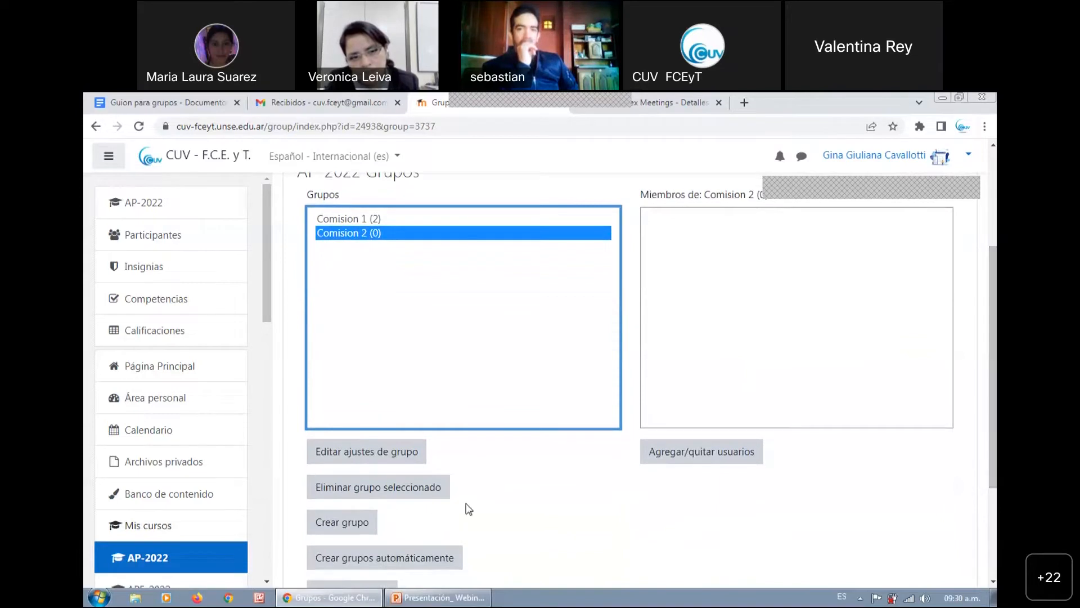
{"action": "left_click", "coordinate": [356, 523]}
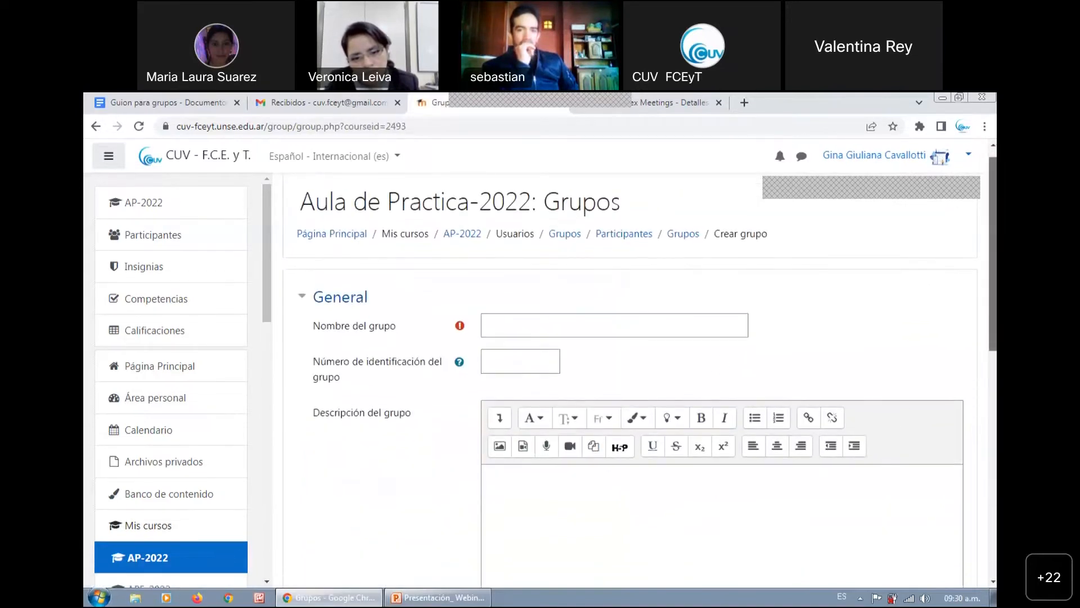
{"action": "left_click", "coordinate": [604, 322]}
{"action": "type", "text": "Comision 3"}
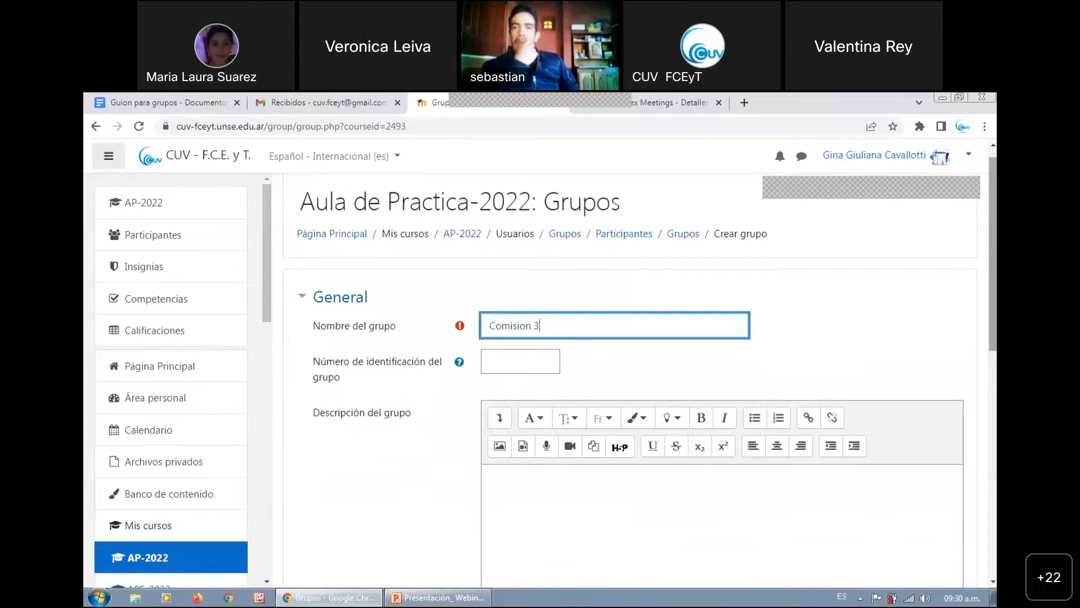
{"action": "scroll", "coordinate": [580, 409], "scroll_direction": "down", "scroll_amount": 1}
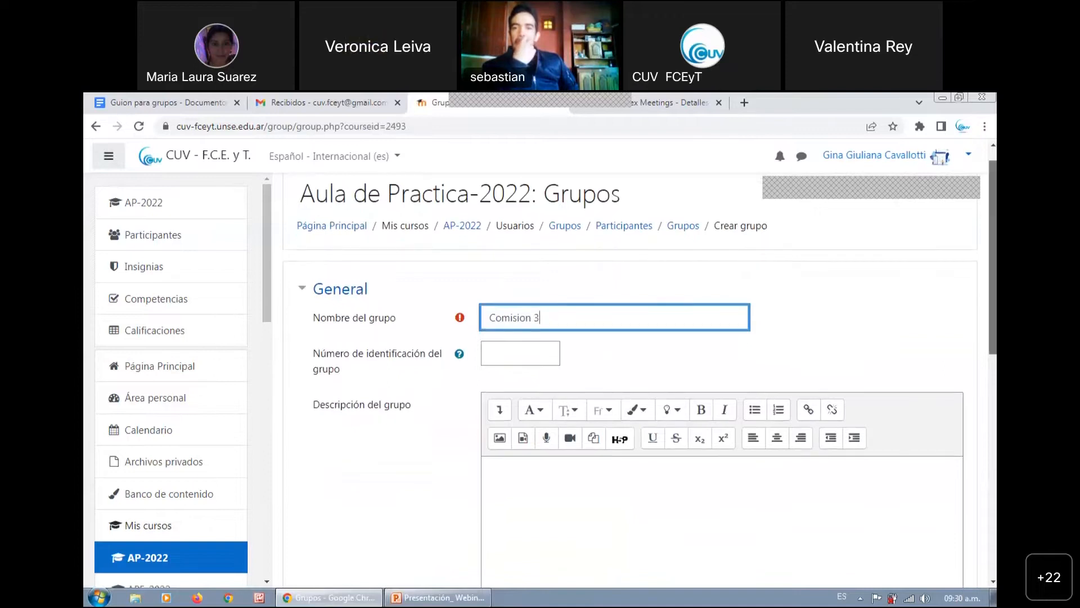
Set the description of Comision 3 to "Martes 9hs a 11hs"
{"action": "left_click", "coordinate": [726, 433]}
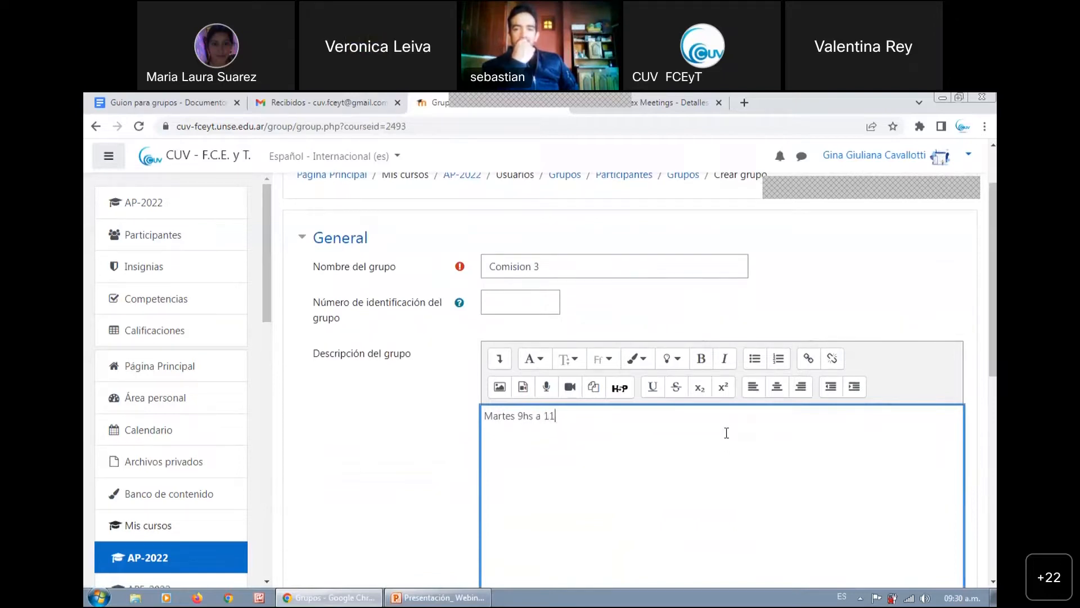
{"action": "scroll", "coordinate": [726, 433], "scroll_direction": "down", "scroll_amount": 5}
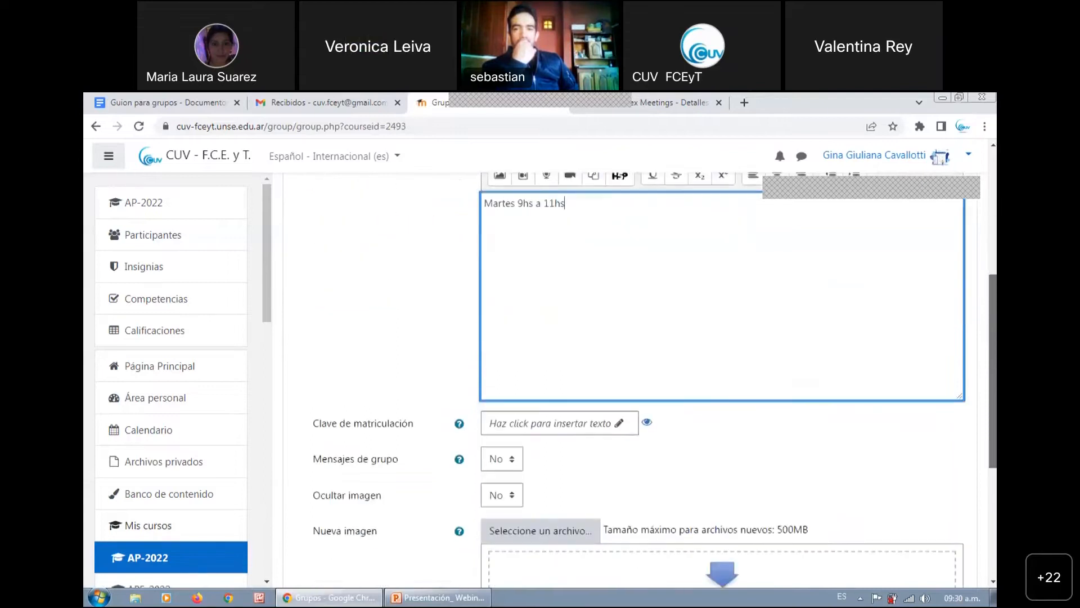
{"action": "scroll", "coordinate": [715, 419], "scroll_direction": "down", "scroll_amount": 2}
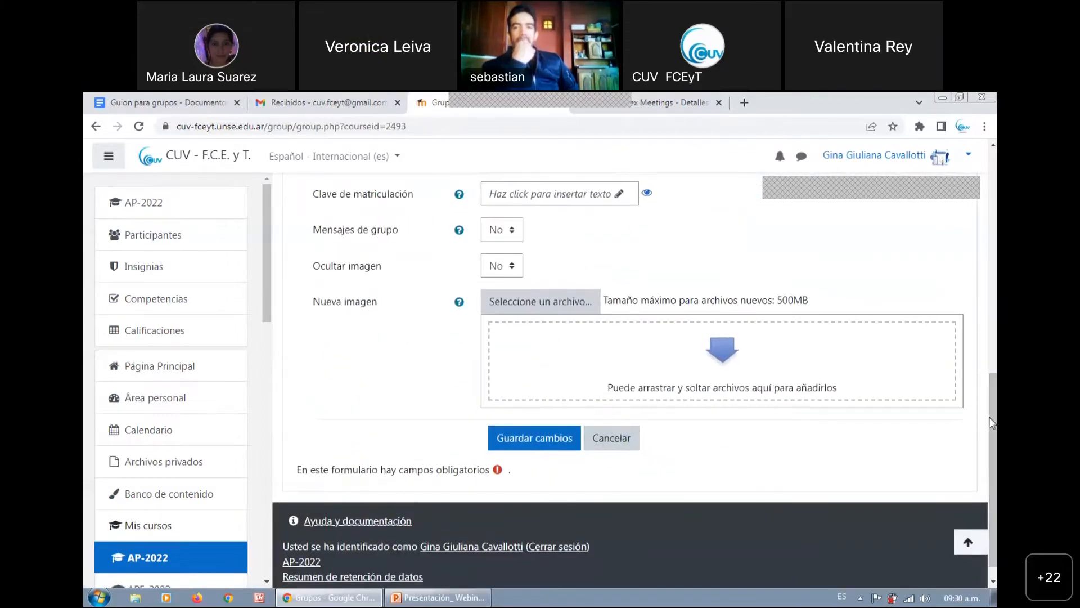
{"action": "scroll", "coordinate": [714, 419], "scroll_direction": "up", "scroll_amount": 1}
{"action": "scroll", "coordinate": [653, 380], "scroll_direction": "up", "scroll_amount": 3}
{"action": "scroll", "coordinate": [653, 381], "scroll_direction": "down", "scroll_amount": 2}
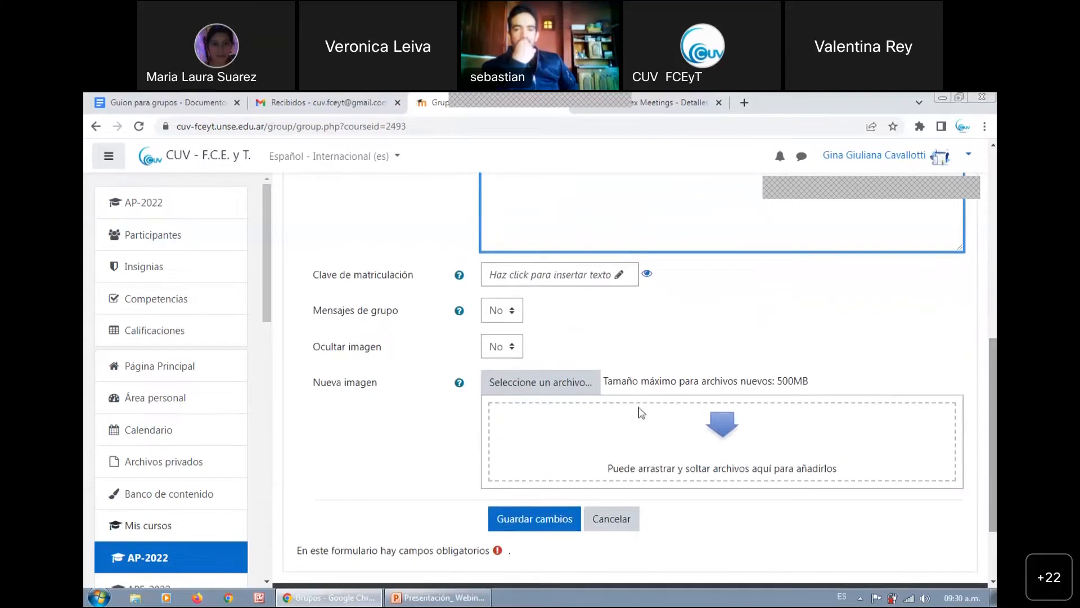
{"action": "left_click_drag", "start_coordinate": [314, 385], "coordinate": [376, 391]}
{"action": "left_click", "coordinate": [555, 386]}
{"action": "left_click", "coordinate": [291, 298]}
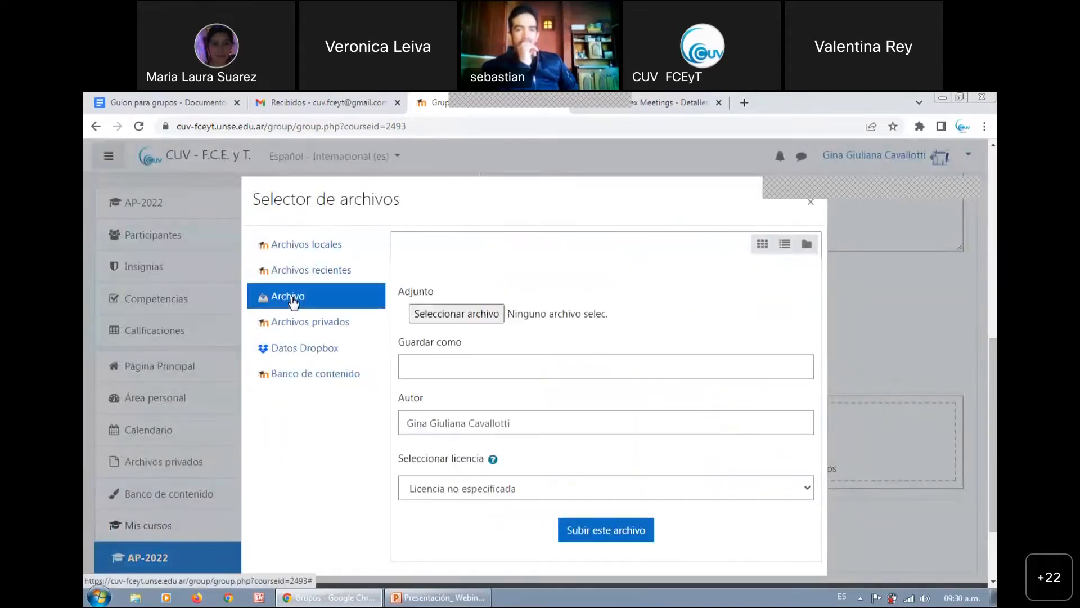
{"action": "left_click", "coordinate": [811, 202]}
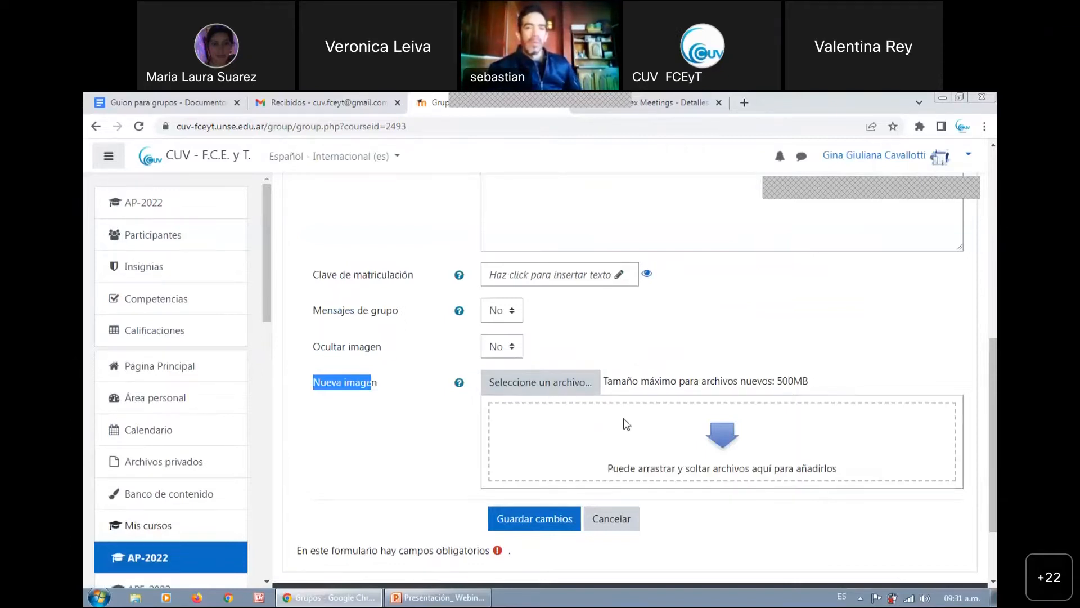
Upload the file Grupo imagen.jpg from the computer as the new image of Comision 3
{"action": "left_click", "coordinate": [537, 394]}
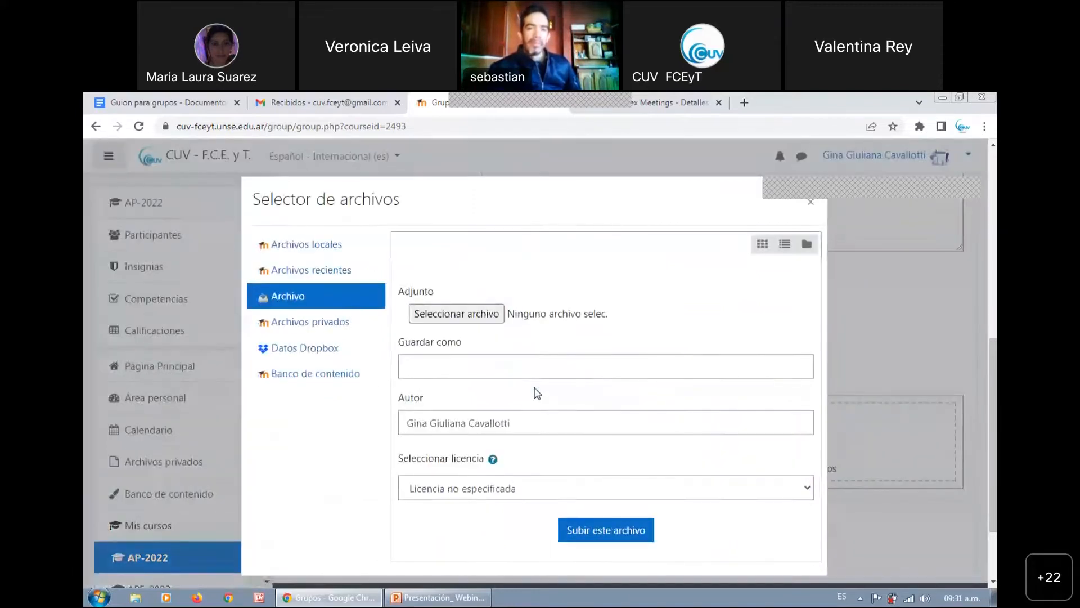
{"action": "left_click", "coordinate": [426, 315]}
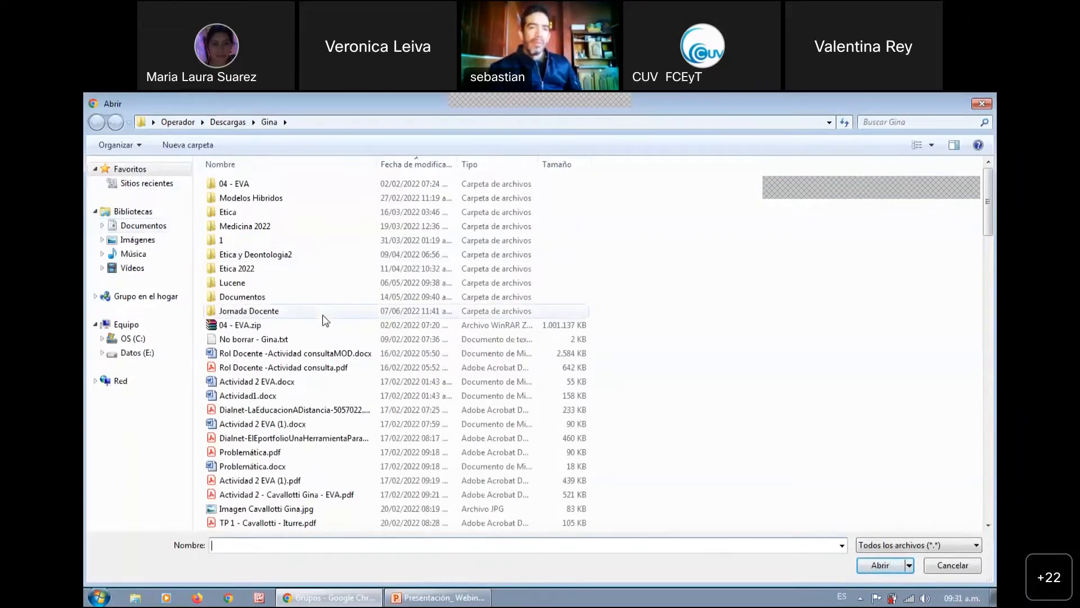
{"action": "left_click_drag", "start_coordinate": [993, 237], "coordinate": [994, 306]}
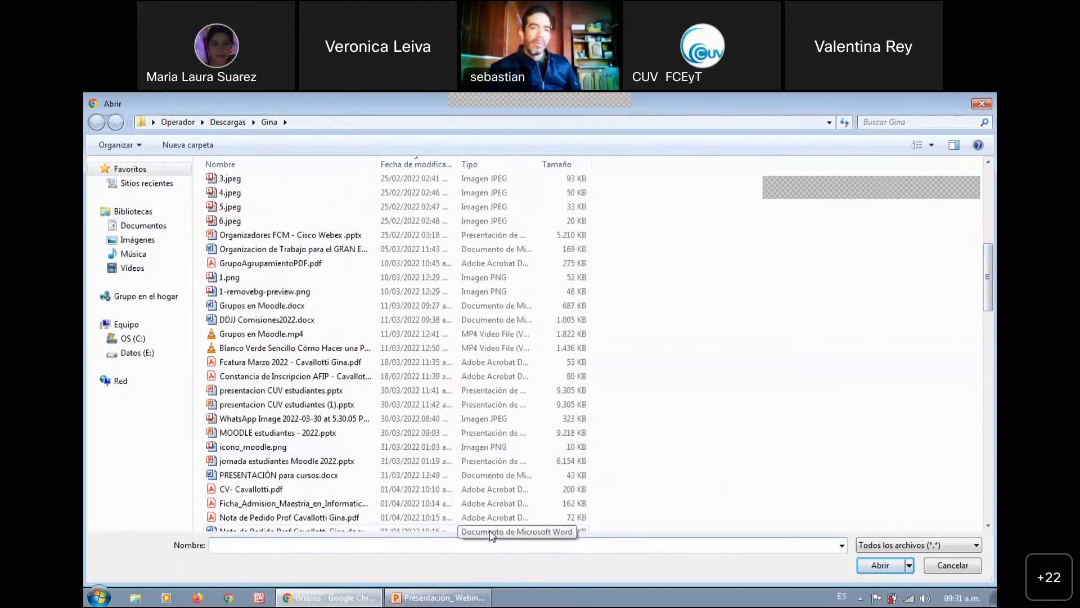
{"action": "type", "text": "gru"}
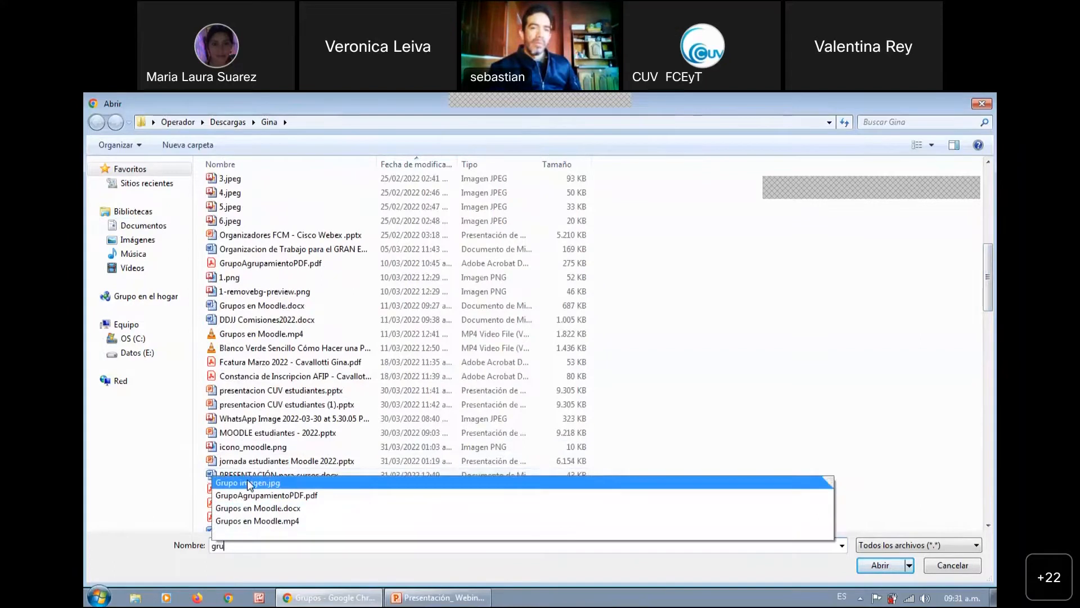
{"action": "left_click", "coordinate": [626, 485]}
{"action": "left_click", "coordinate": [888, 567]}
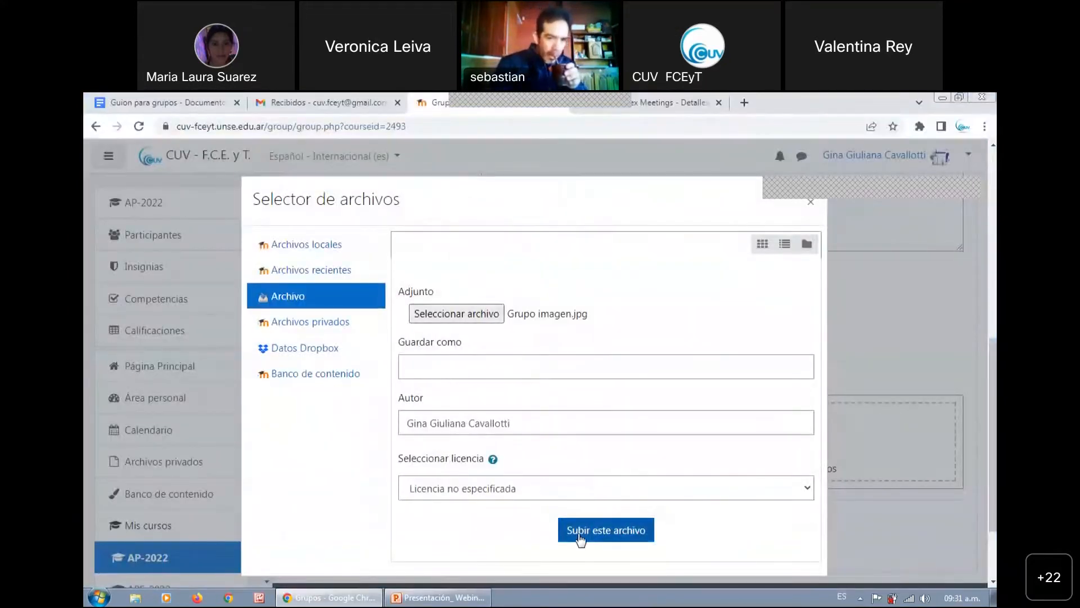
{"action": "left_click", "coordinate": [580, 538]}
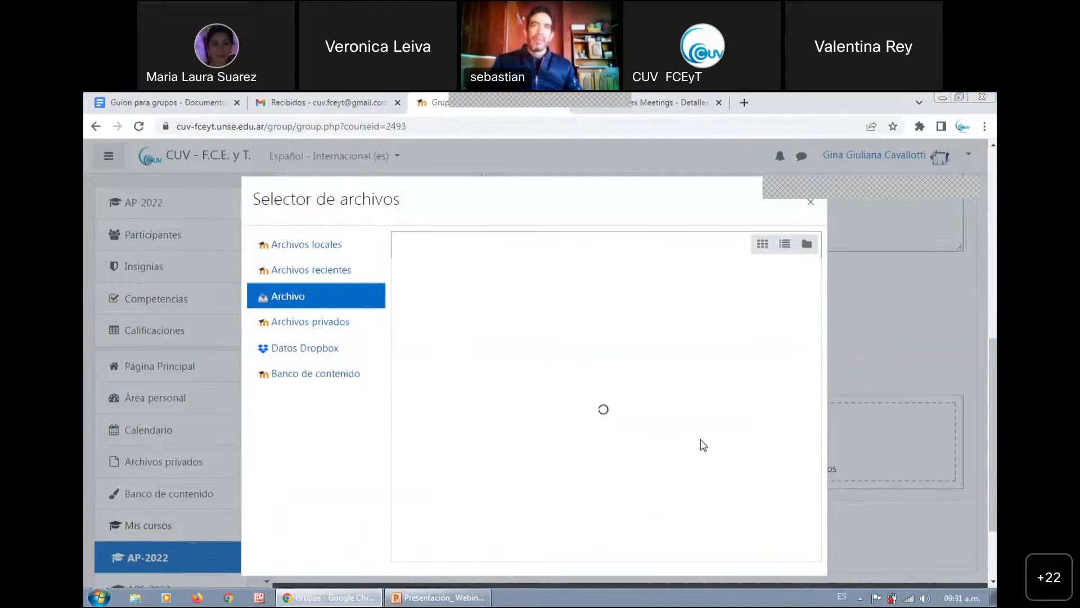
{"action": "scroll", "coordinate": [849, 429], "scroll_direction": "down", "scroll_amount": 1}
{"action": "scroll", "coordinate": [749, 434], "scroll_direction": "down", "scroll_amount": 1}
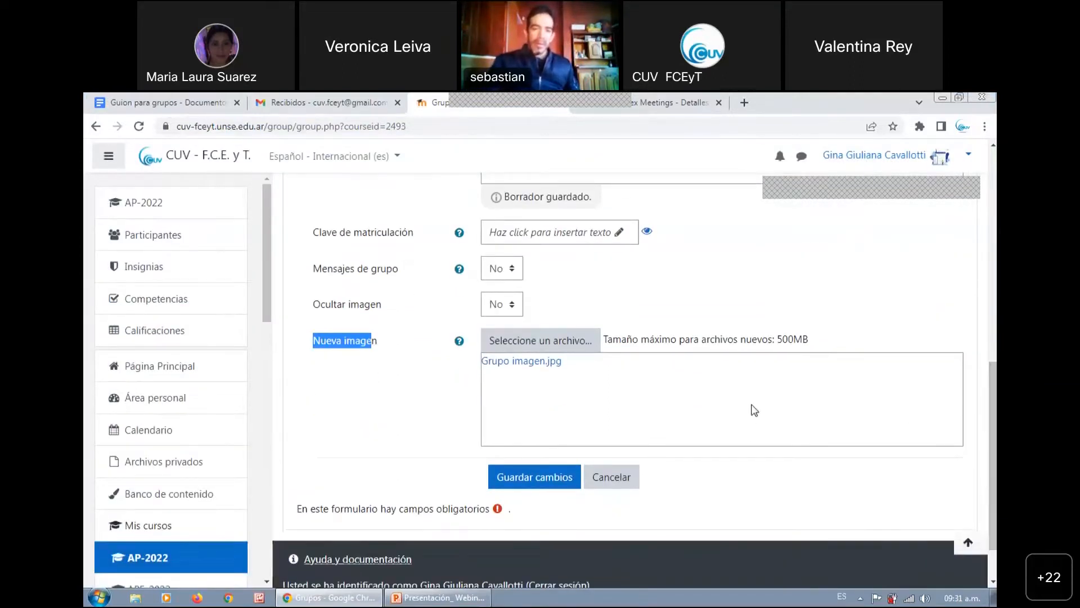
{"action": "left_click", "coordinate": [751, 414]}
{"action": "scroll", "coordinate": [674, 419], "scroll_direction": "down", "scroll_amount": 1}
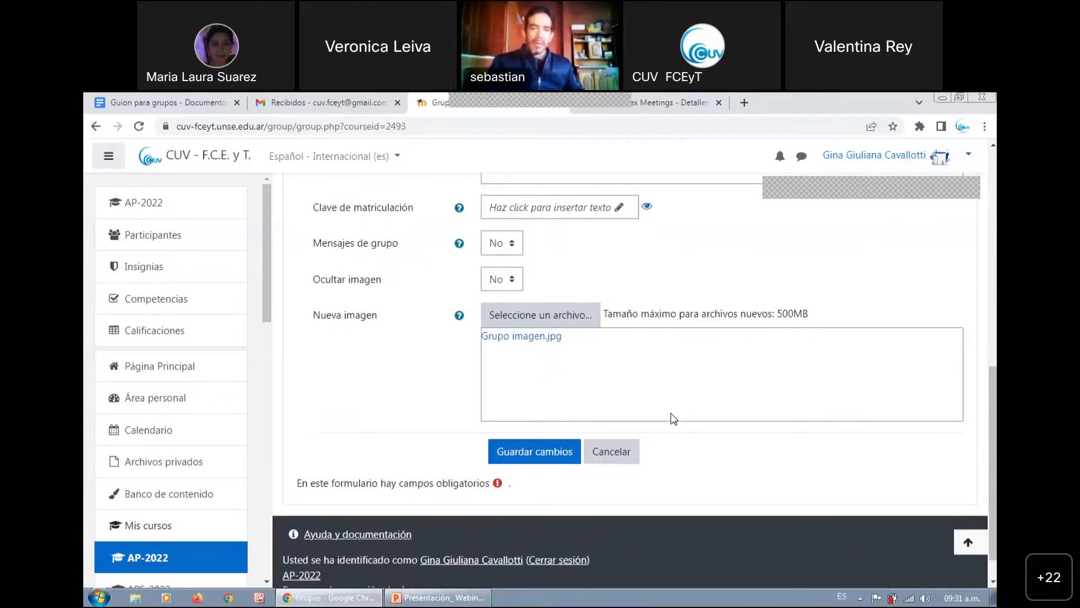
Save Comision 3 and start creating another group in AP-2022 named Comision 4
{"action": "left_click", "coordinate": [500, 451]}
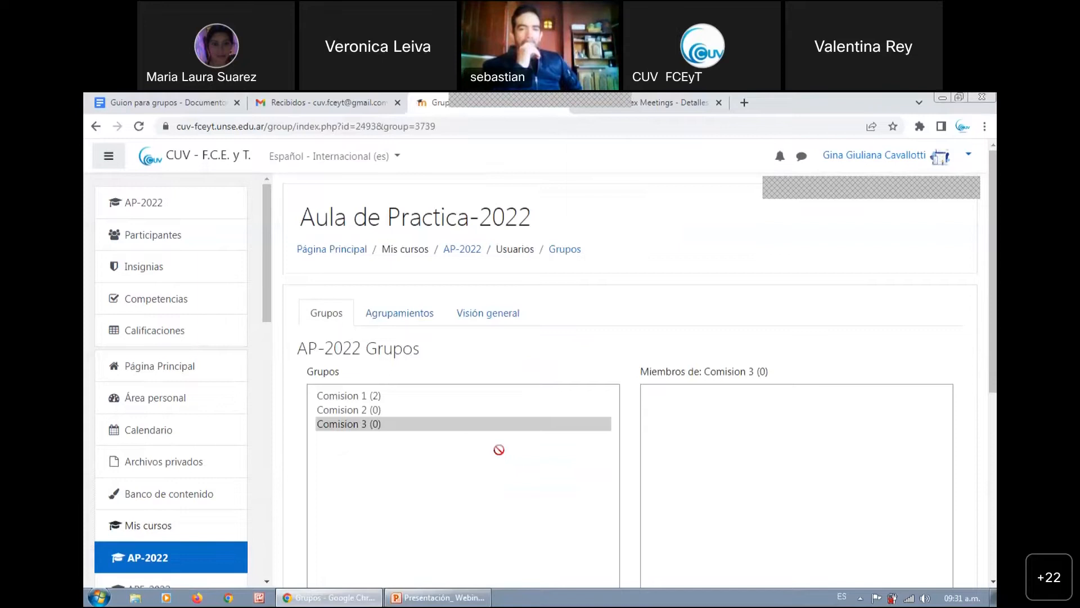
{"action": "scroll", "coordinate": [531, 548], "scroll_direction": "down", "scroll_amount": 3}
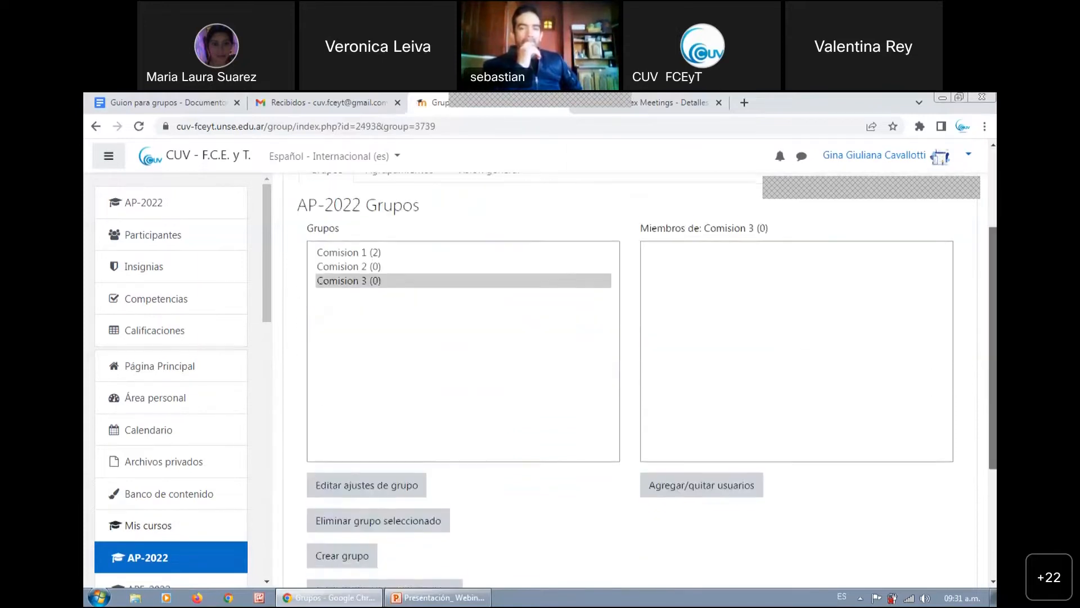
{"action": "left_click", "coordinate": [363, 543]}
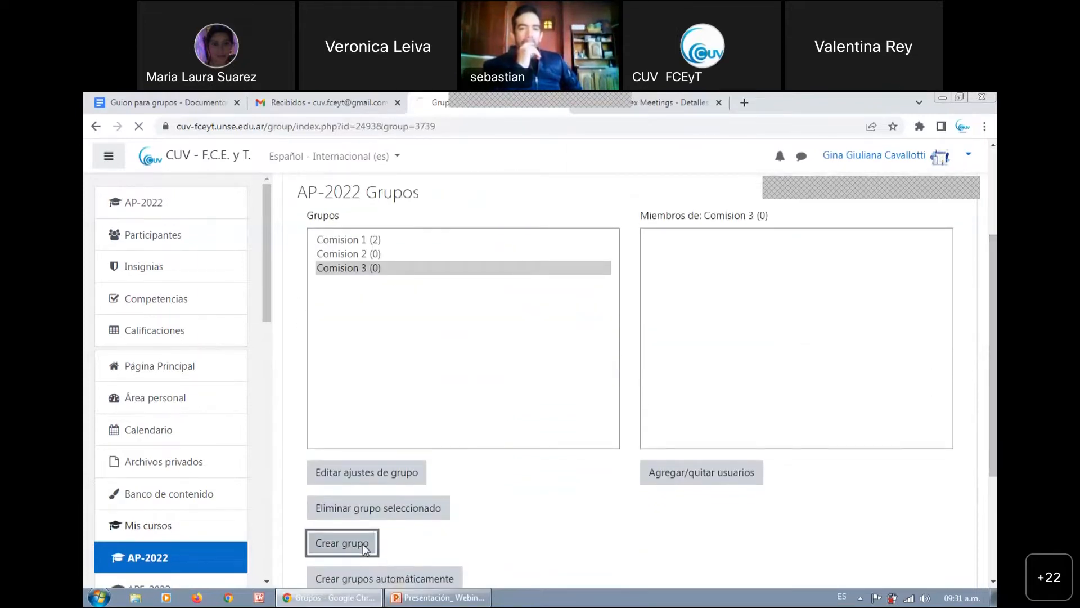
{"action": "left_click", "coordinate": [560, 347]}
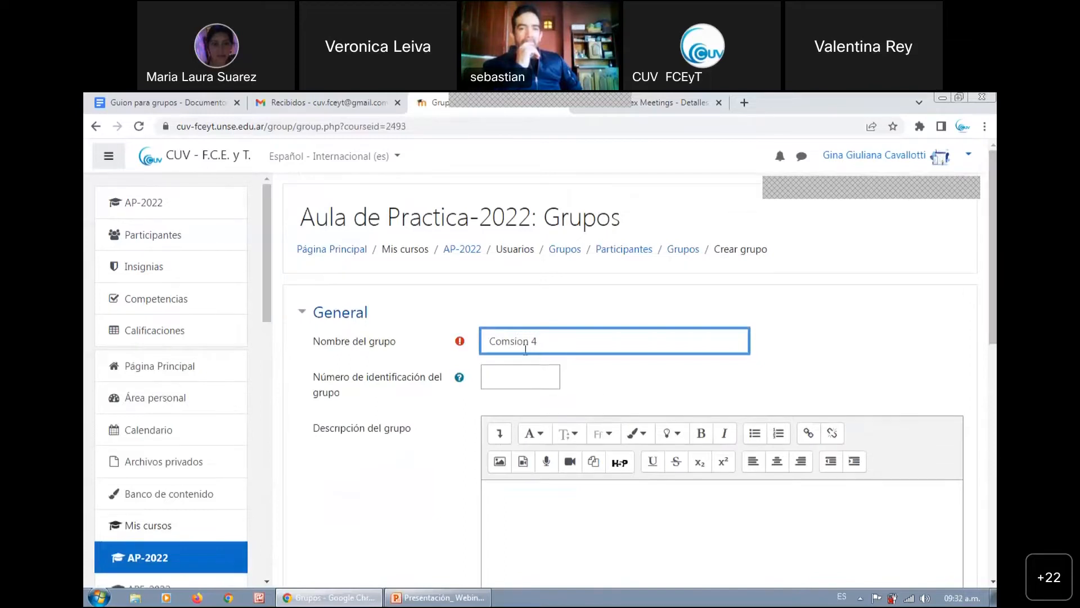
{"action": "type", "text": "i"}
Set the description of Comision 4 to "Martes 15hs a 17hs" and save the group
{"action": "scroll", "coordinate": [884, 363], "scroll_direction": "down", "scroll_amount": 3}
{"action": "left_click", "coordinate": [883, 363]}
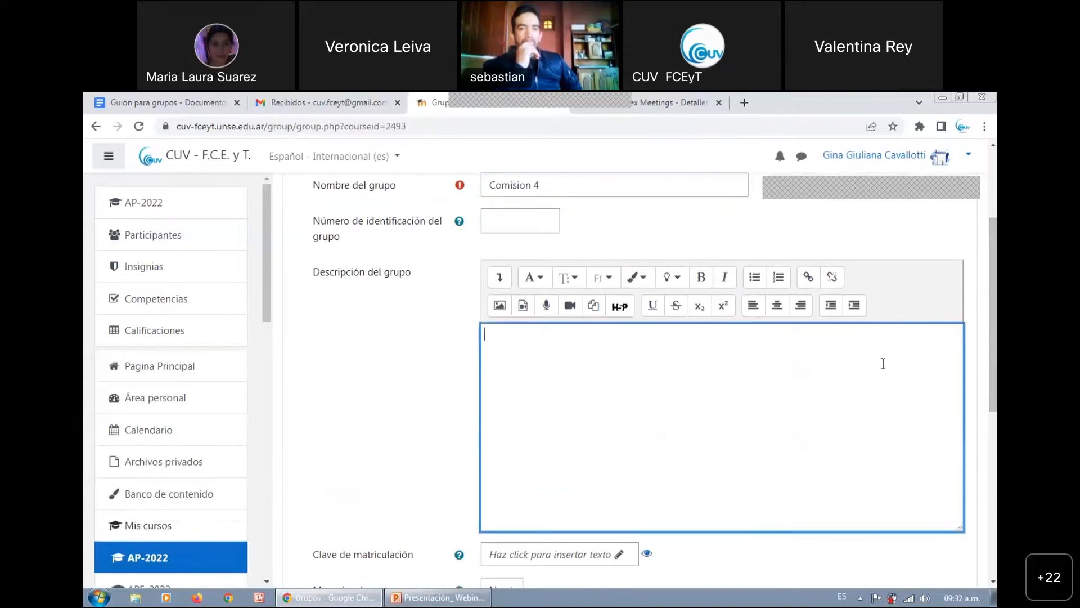
{"action": "type", "text": "Martes 15hs a "}
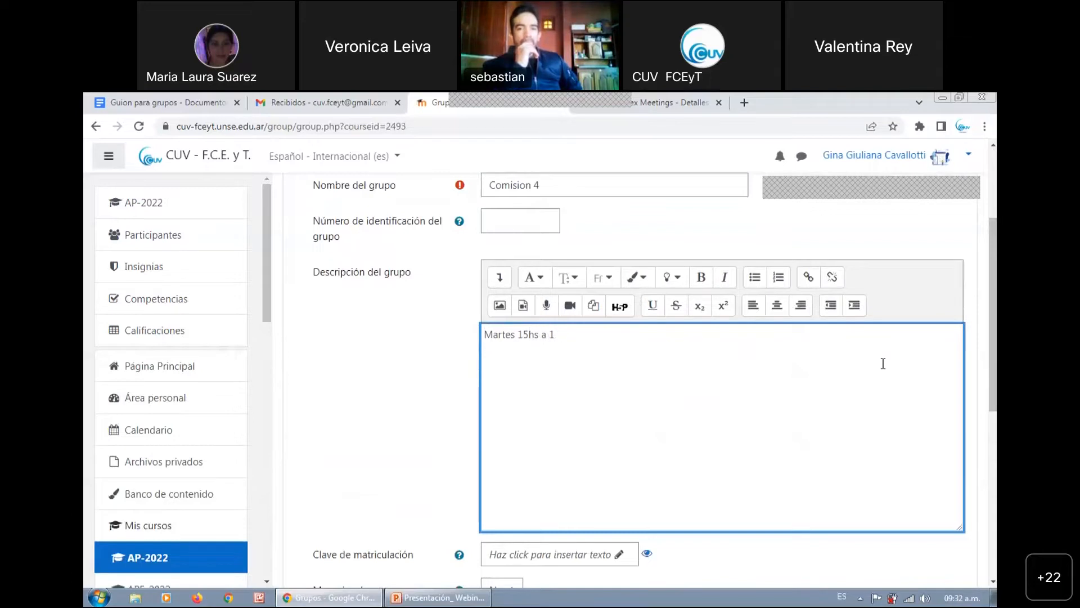
{"action": "type", "text": "17hs"}
{"action": "scroll", "coordinate": [884, 364], "scroll_direction": "down", "scroll_amount": 5}
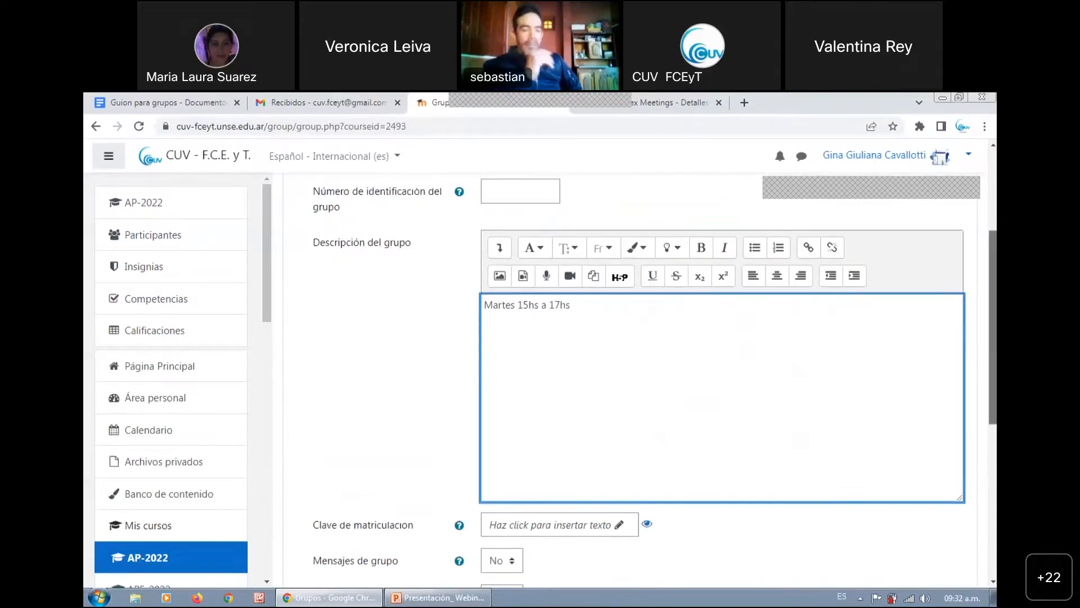
{"action": "scroll", "coordinate": [571, 444], "scroll_direction": "down", "scroll_amount": 2}
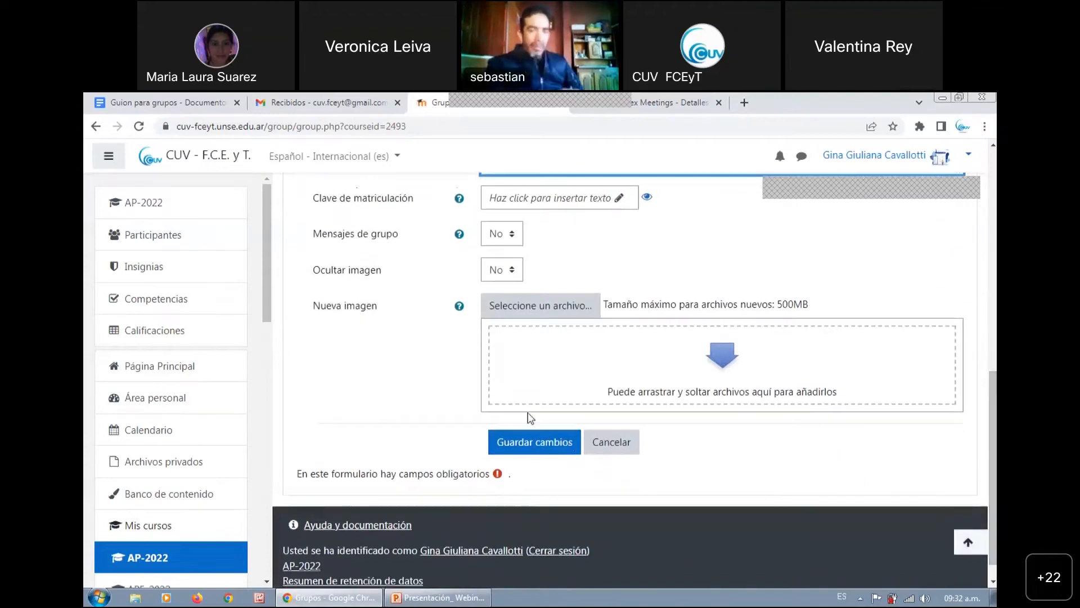
{"action": "left_click", "coordinate": [531, 442]}
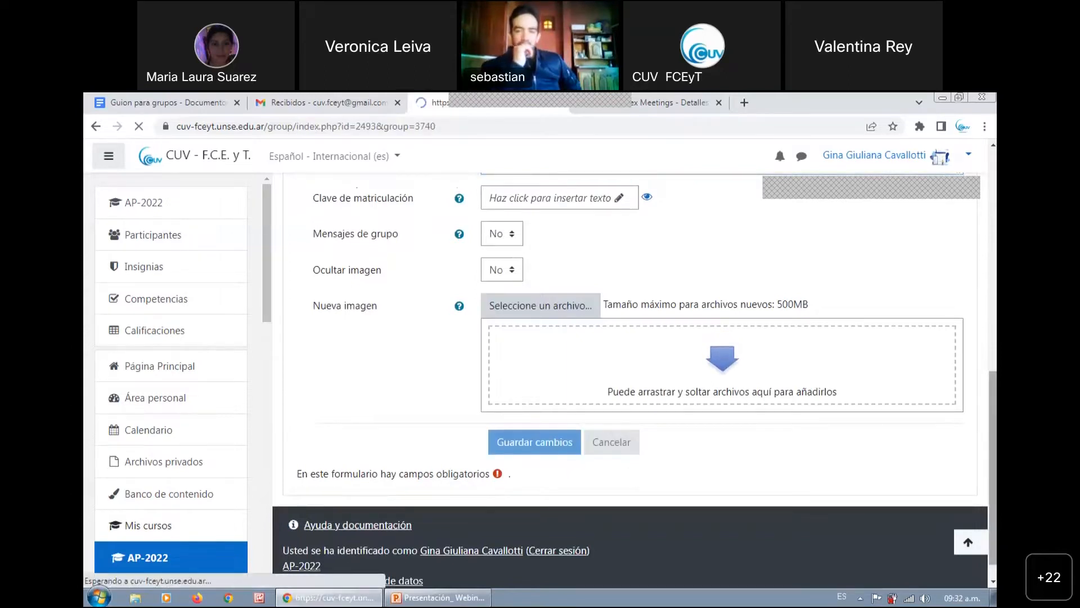
{"action": "left_click_drag", "start_coordinate": [994, 375], "coordinate": [994, 449]}
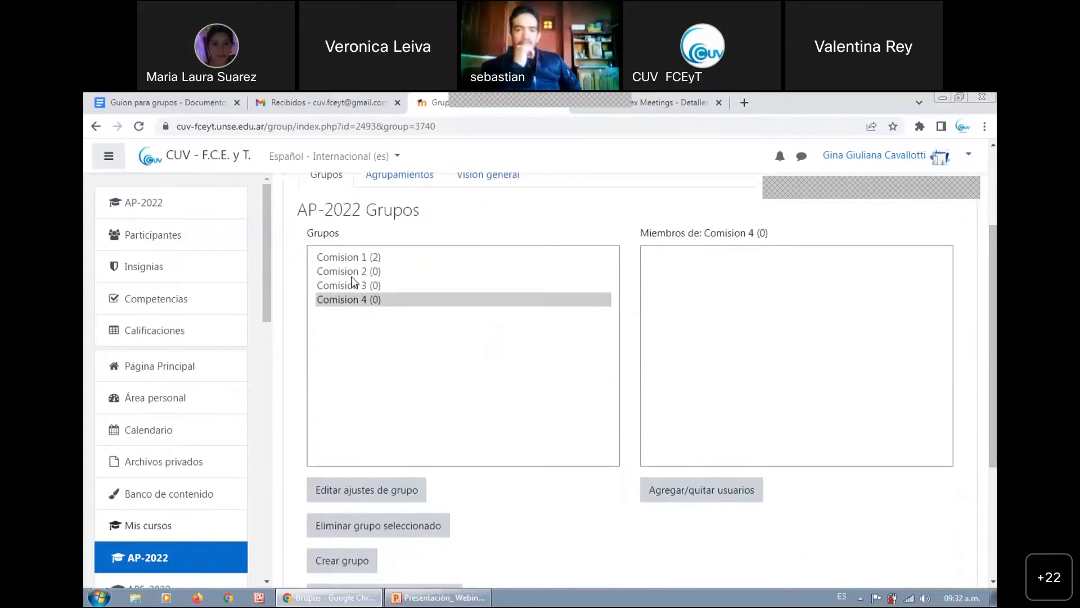
{"action": "mouse_move", "coordinate": [994, 343]}
{"action": "left_mouse_down"}
{"action": "mouse_move", "coordinate": [993, 299]}
{"action": "mouse_move", "coordinate": [993, 342]}
{"action": "left_mouse_up"}
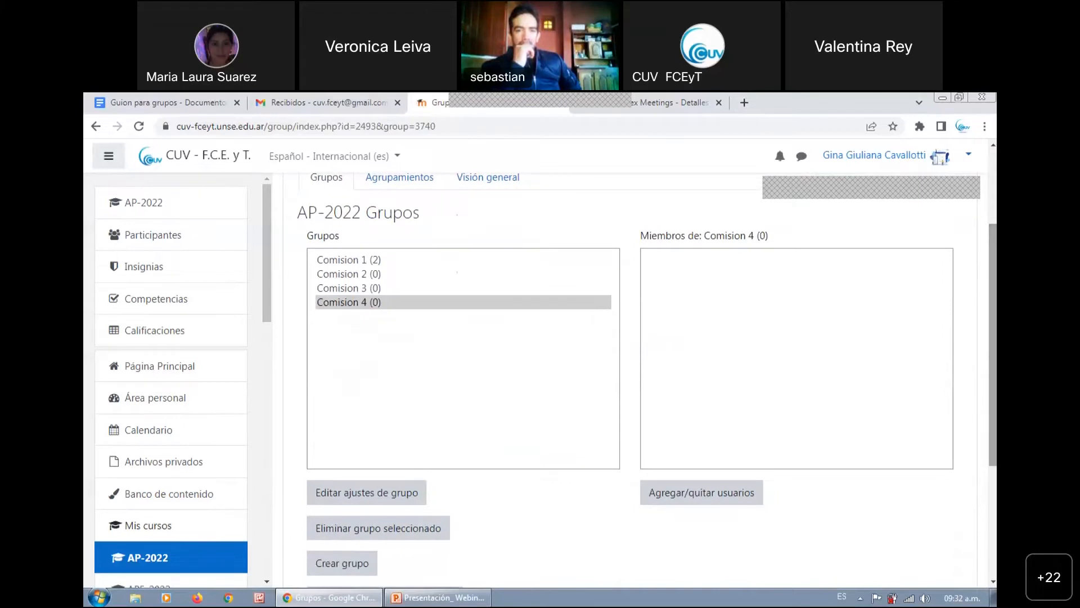
{"action": "left_click", "coordinate": [371, 278]}
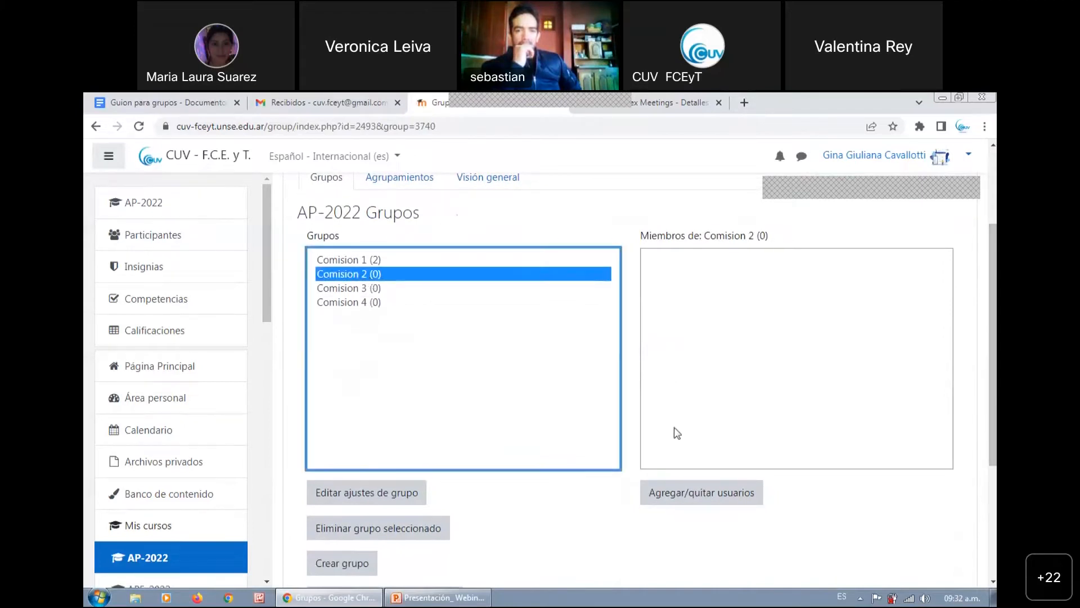
{"action": "left_click", "coordinate": [690, 499]}
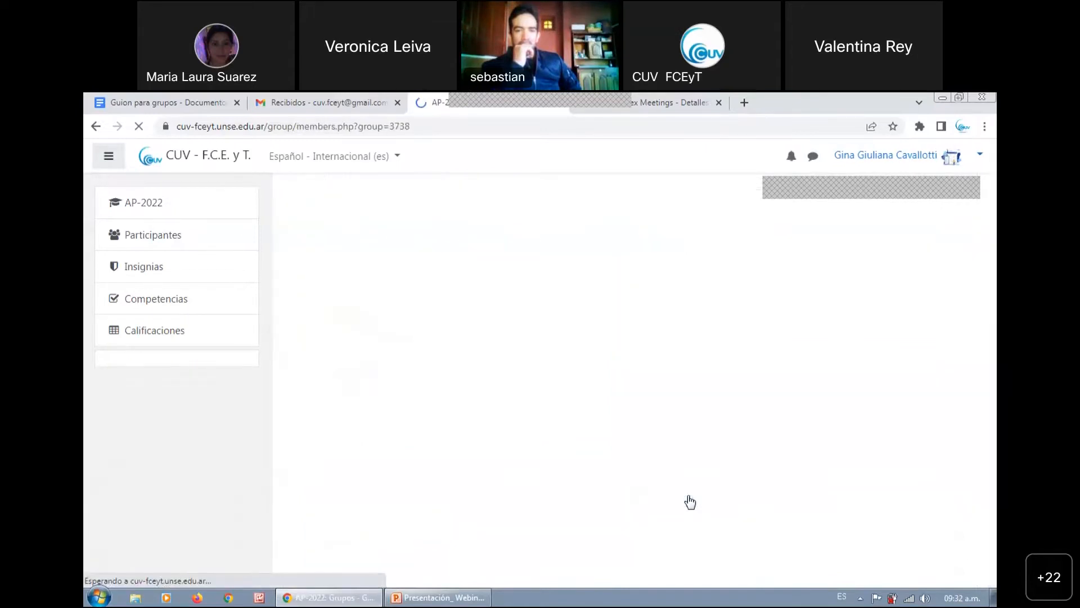
{"action": "left_click_drag", "start_coordinate": [993, 304], "coordinate": [994, 384]}
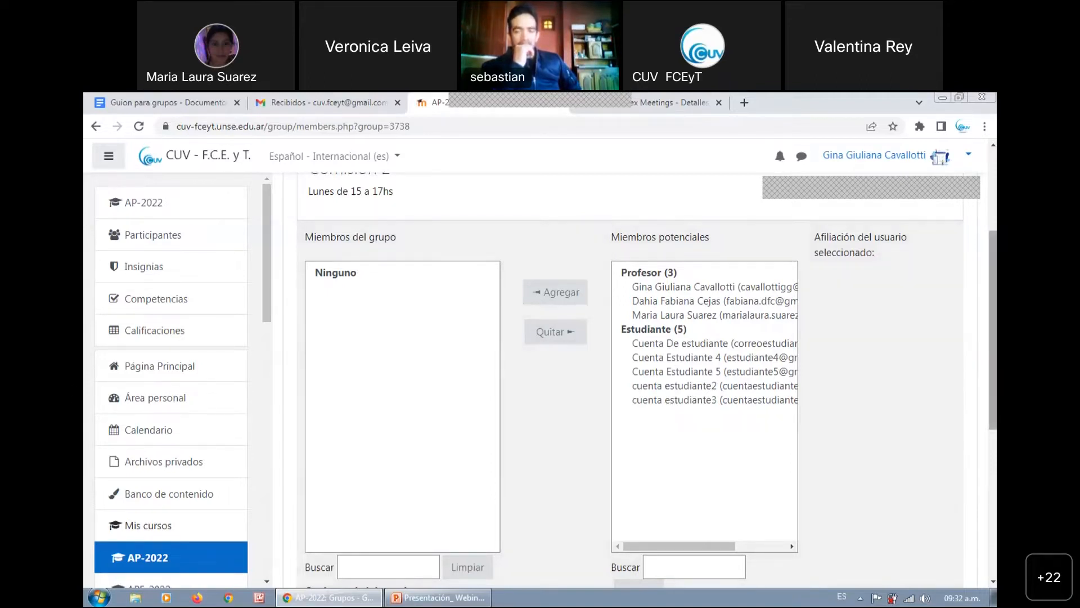
{"action": "scroll", "coordinate": [678, 408], "scroll_direction": "down", "scroll_amount": 1}
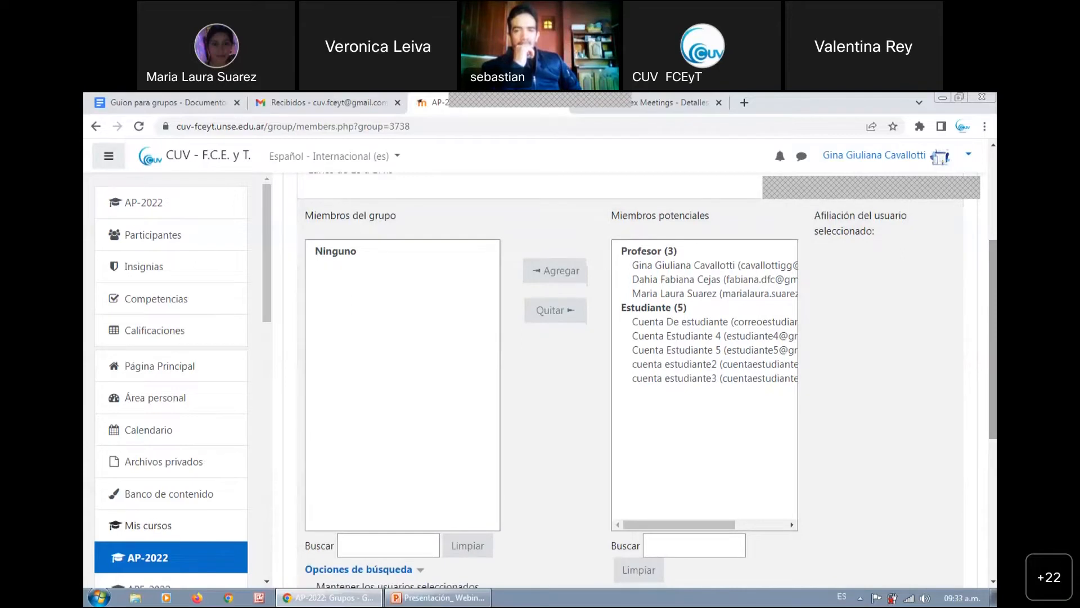
{"action": "left_click", "coordinate": [753, 341]}
{"action": "left_click", "coordinate": [578, 272]}
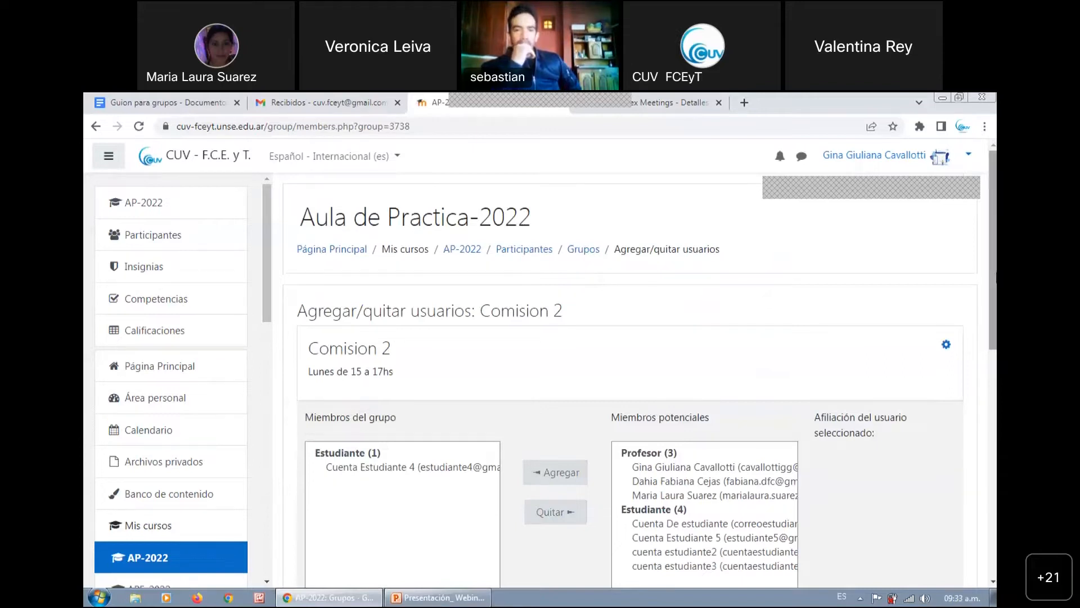
{"action": "scroll", "coordinate": [994, 253], "scroll_direction": "down", "scroll_amount": 6}
{"action": "left_click", "coordinate": [374, 423]}
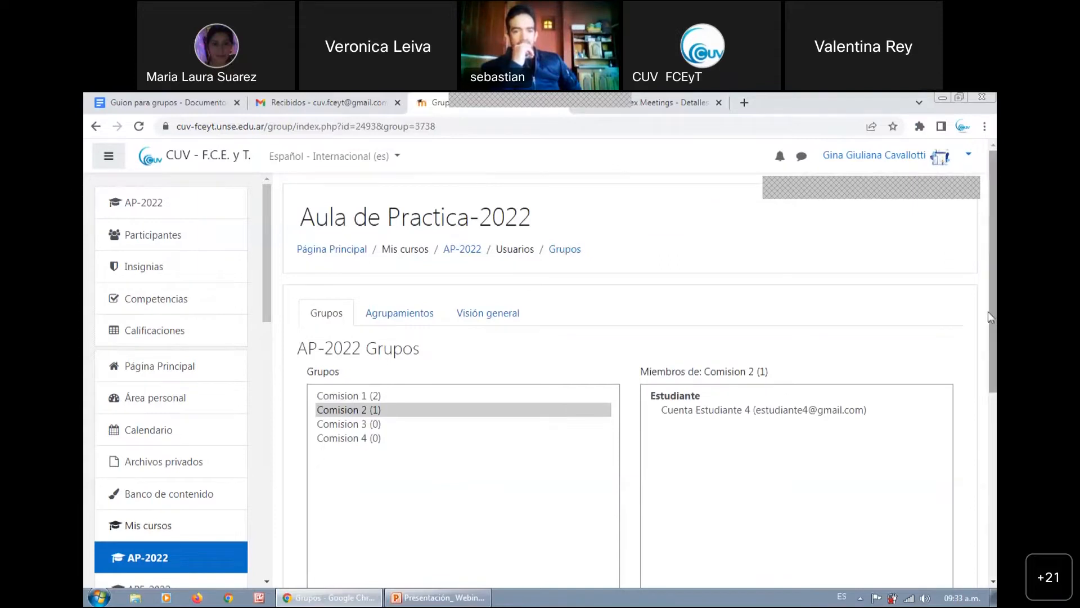
Add the student account Cuenta Estudiante 5 to Comision 3
{"action": "scroll", "coordinate": [993, 281], "scroll_direction": "down", "scroll_amount": 2}
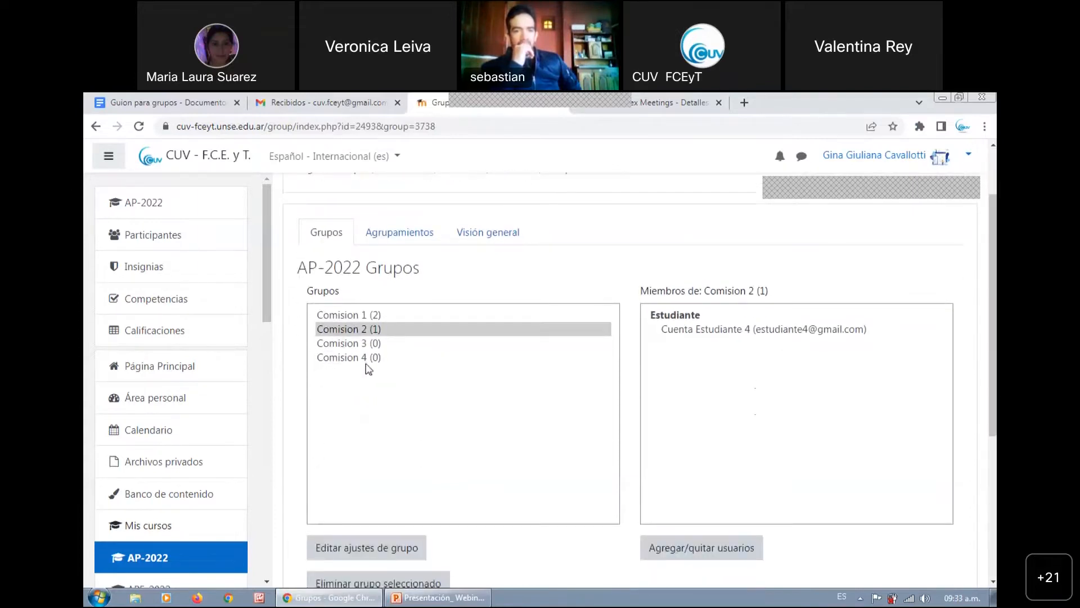
{"action": "left_click", "coordinate": [360, 344]}
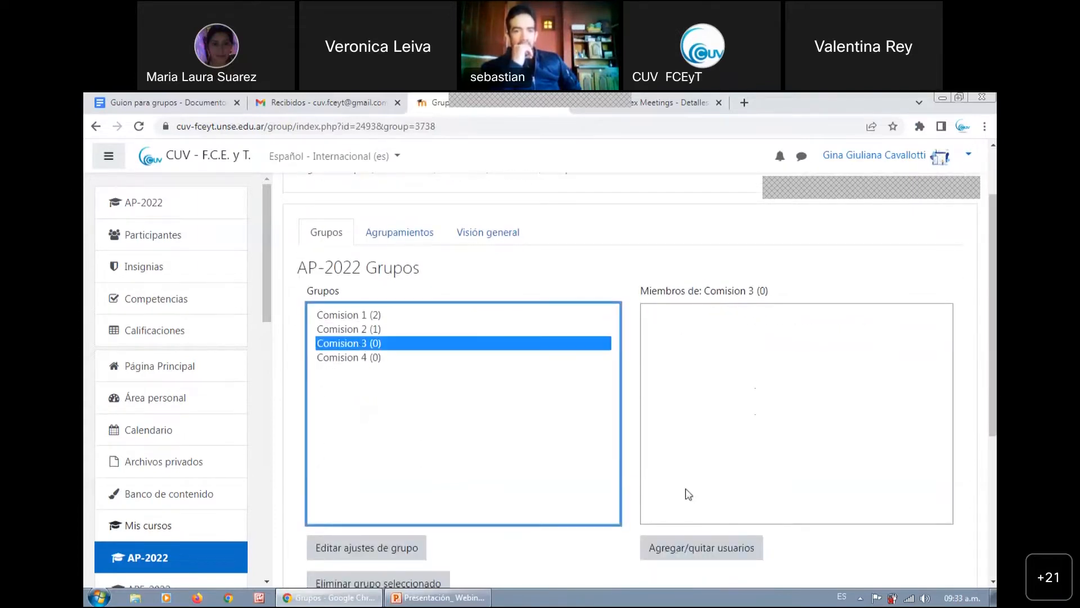
{"action": "left_click", "coordinate": [688, 545]}
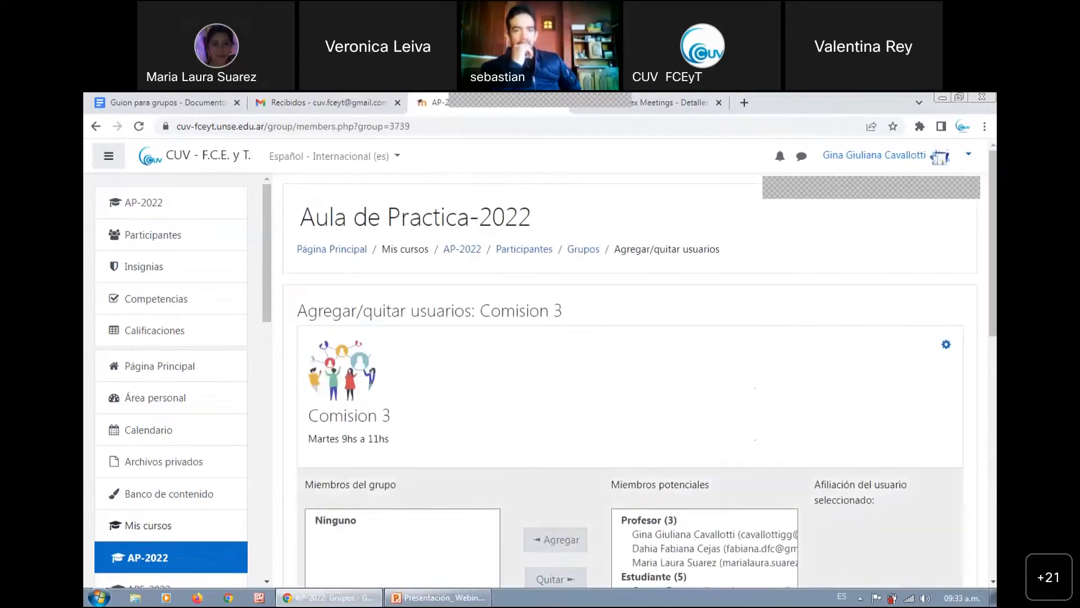
{"action": "scroll", "coordinate": [737, 439], "scroll_direction": "down", "scroll_amount": 3}
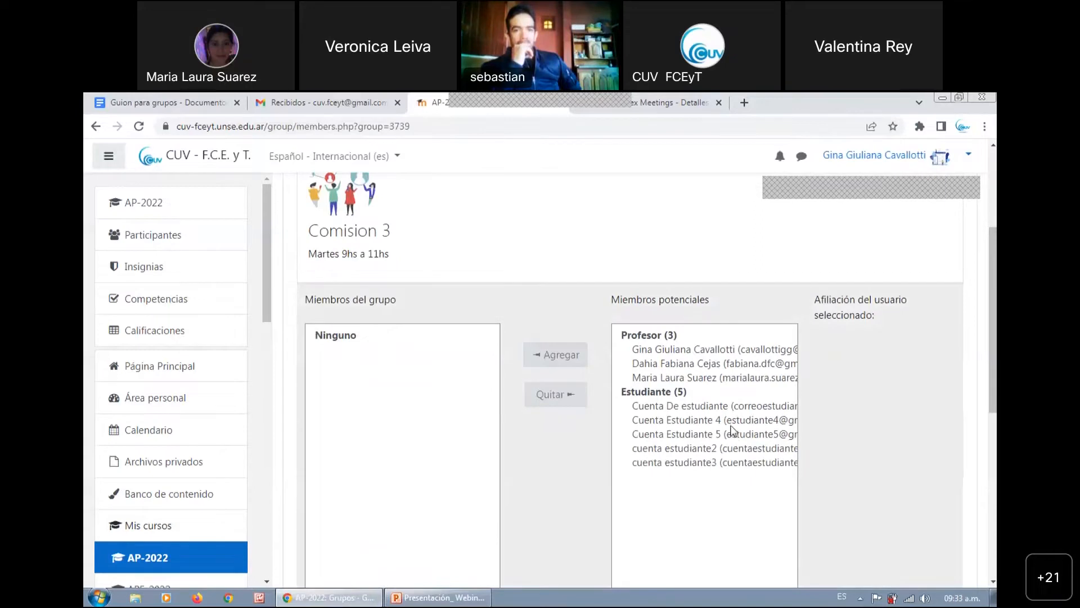
{"action": "left_click", "coordinate": [732, 433]}
{"action": "left_click", "coordinate": [569, 350]}
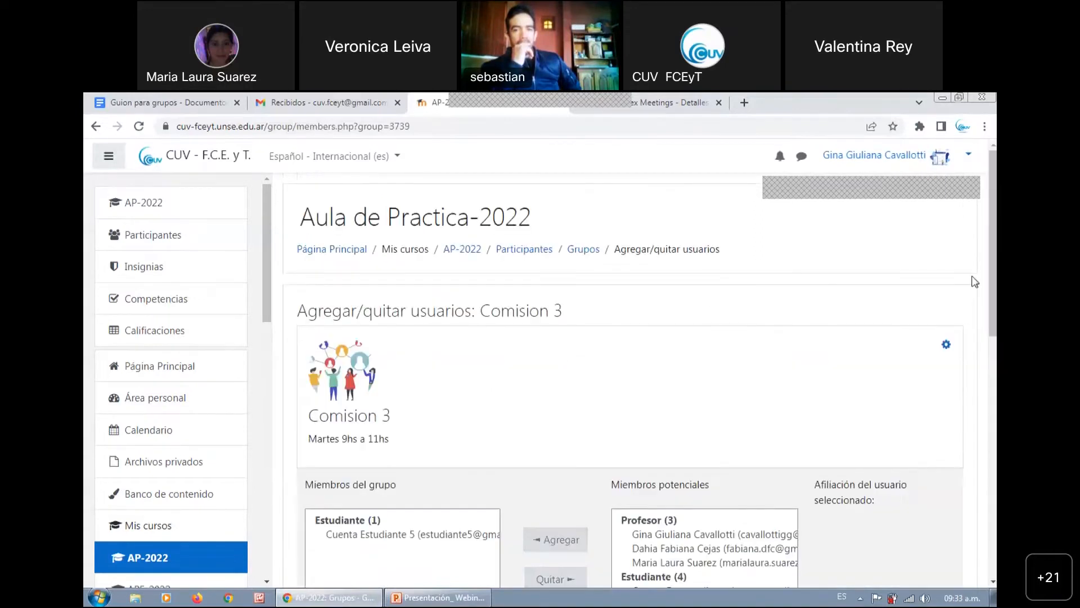
Select Cuenta Estudiante 5 among the members of Comision 3 to show the removal option, without removing it, and return to the group list
{"action": "scroll", "coordinate": [976, 281], "scroll_direction": "down", "scroll_amount": 3}
{"action": "scroll", "coordinate": [647, 378], "scroll_direction": "down", "scroll_amount": 1}
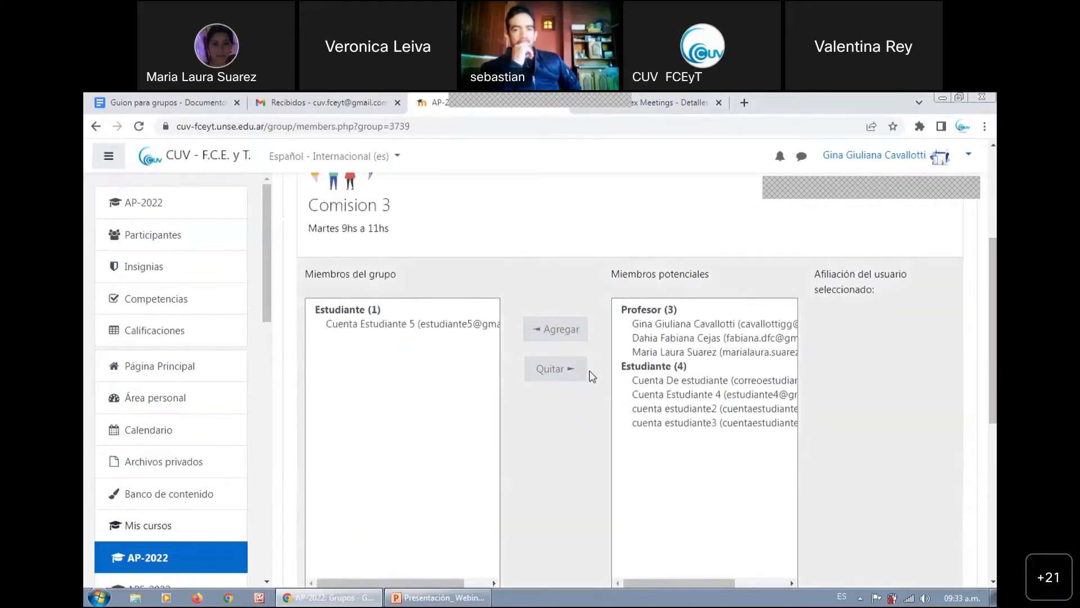
{"action": "left_click_drag", "start_coordinate": [317, 274], "coordinate": [379, 274]}
{"action": "left_click", "coordinate": [378, 274]}
{"action": "left_click", "coordinate": [404, 327]}
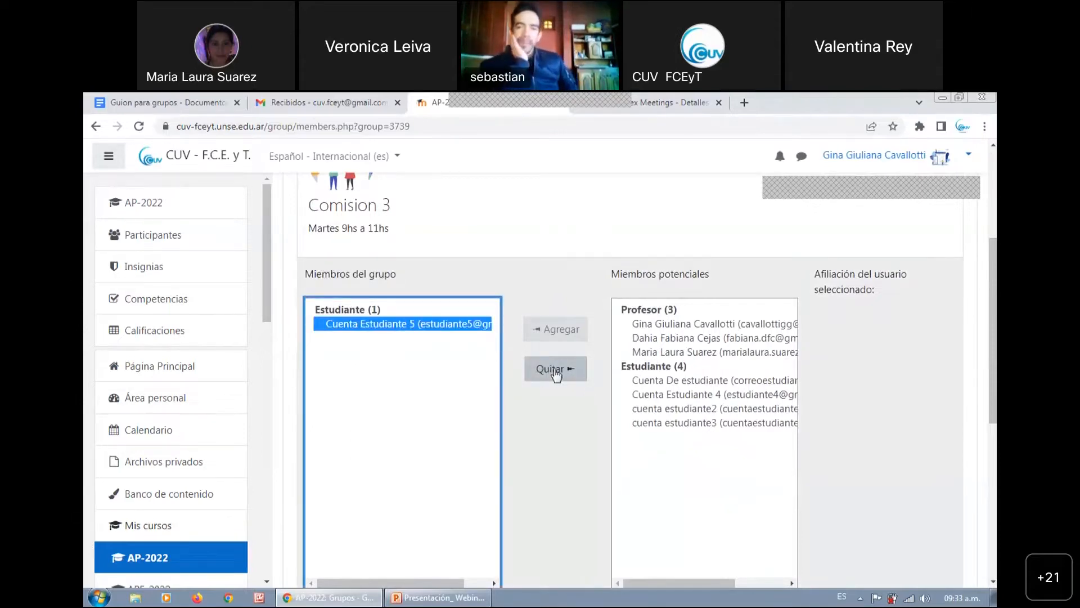
{"action": "scroll", "coordinate": [631, 383], "scroll_direction": "down", "scroll_amount": 3}
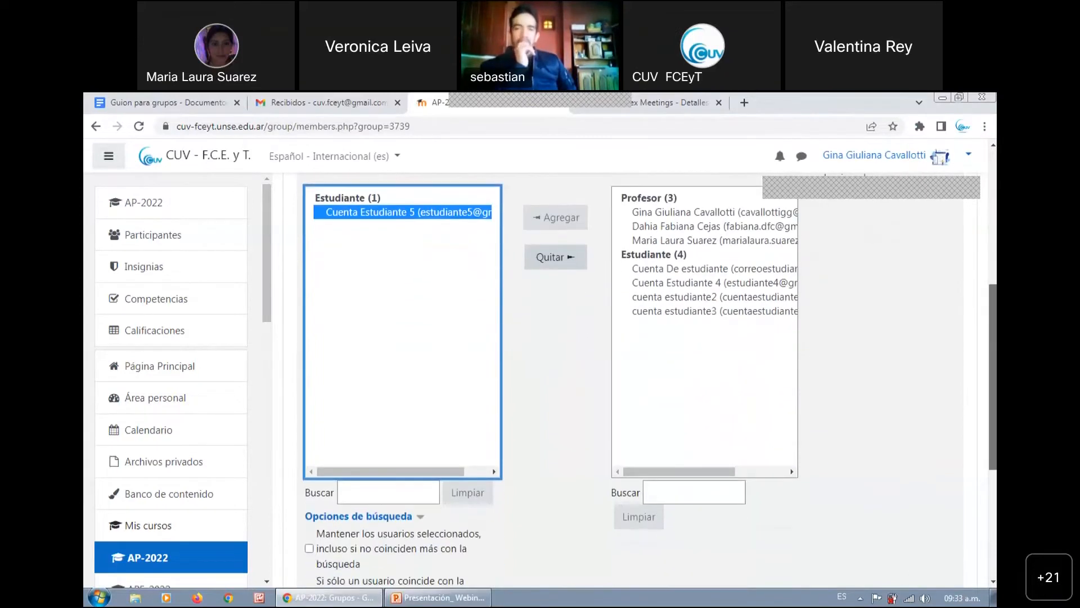
{"action": "scroll", "coordinate": [630, 383], "scroll_direction": "down", "scroll_amount": 3}
{"action": "left_click", "coordinate": [324, 456]}
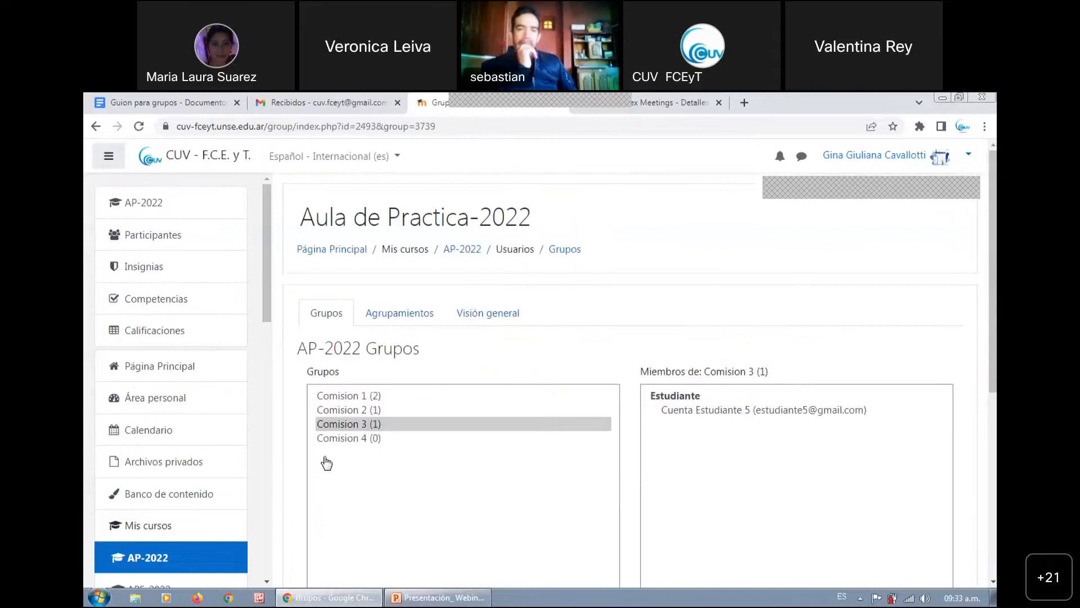
Check the member lists of Comision 3 and Comision 4
{"action": "scroll", "coordinate": [327, 462], "scroll_direction": "down", "scroll_amount": 2}
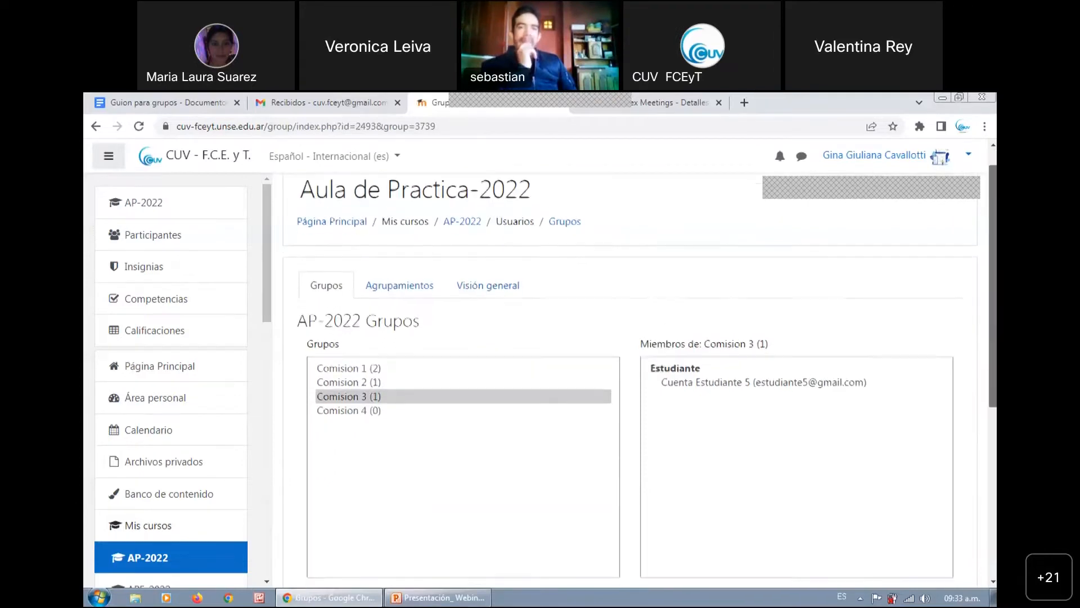
{"action": "scroll", "coordinate": [635, 379], "scroll_direction": "down", "scroll_amount": 1}
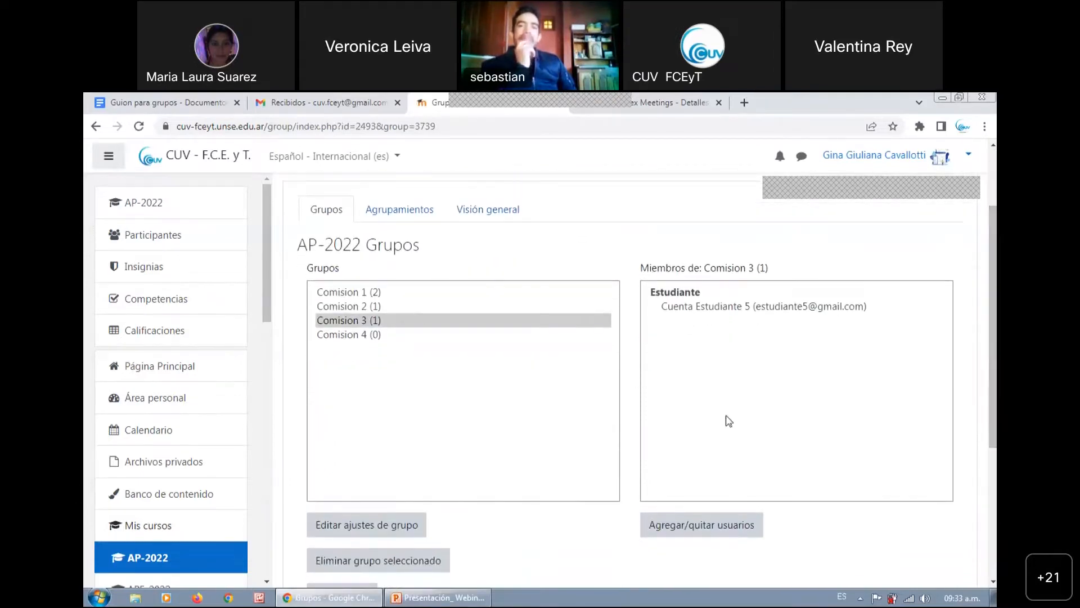
{"action": "scroll", "coordinate": [993, 326], "scroll_direction": "up", "scroll_amount": 1}
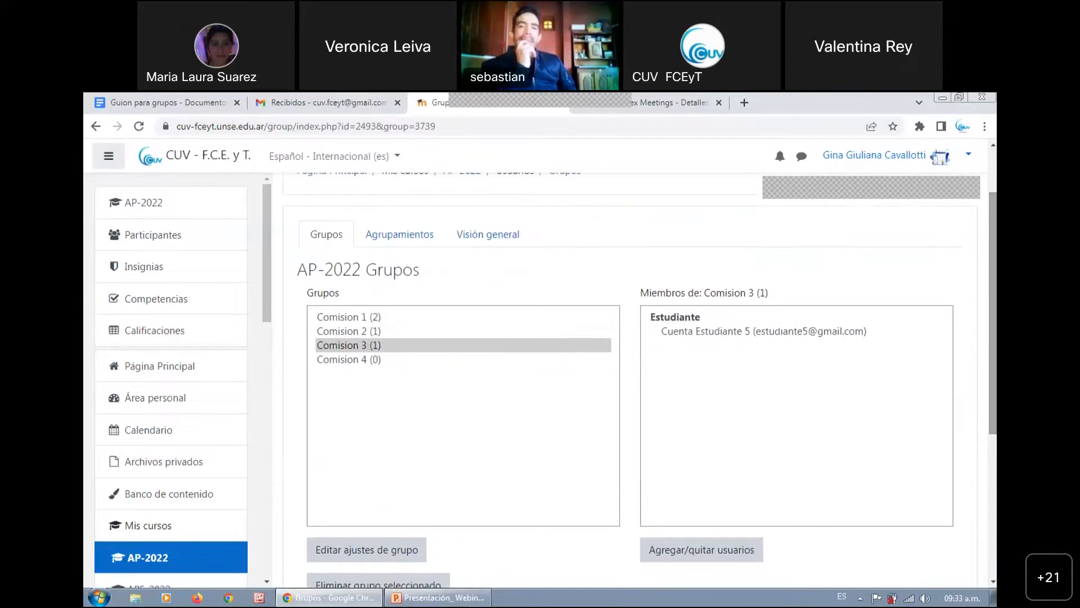
{"action": "left_click", "coordinate": [468, 400]}
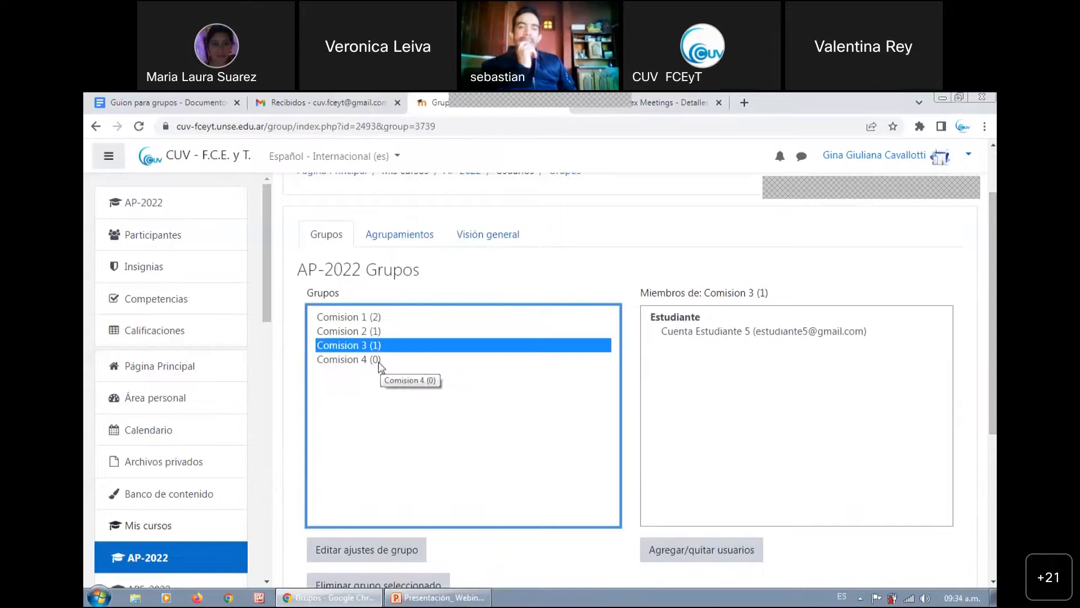
{"action": "left_click", "coordinate": [380, 367]}
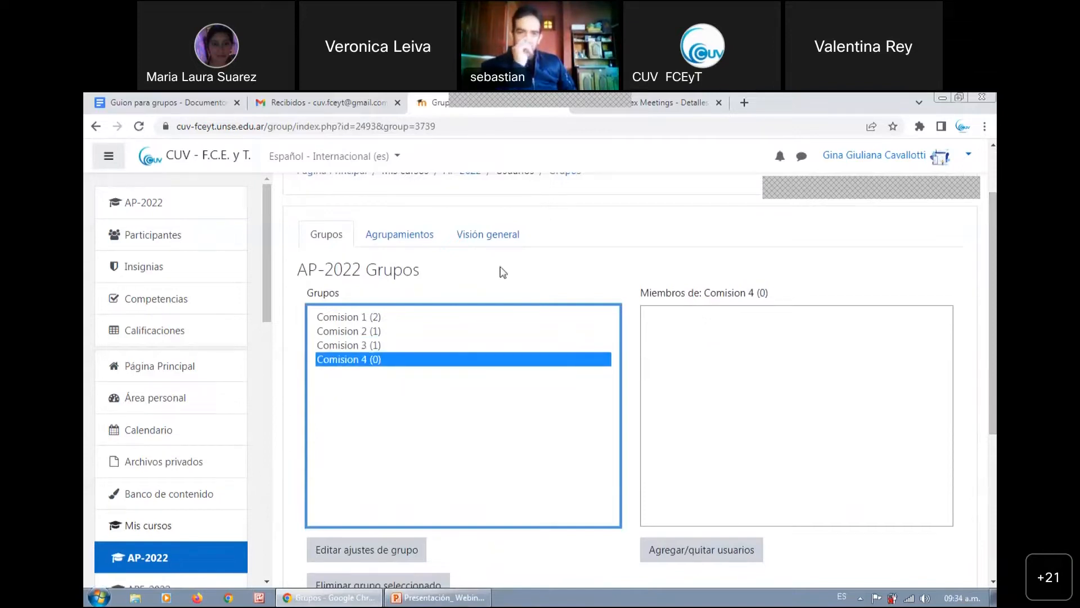
Open the AP-2022 groups overview and review the members of each group and the users without a group
{"action": "left_click", "coordinate": [476, 241]}
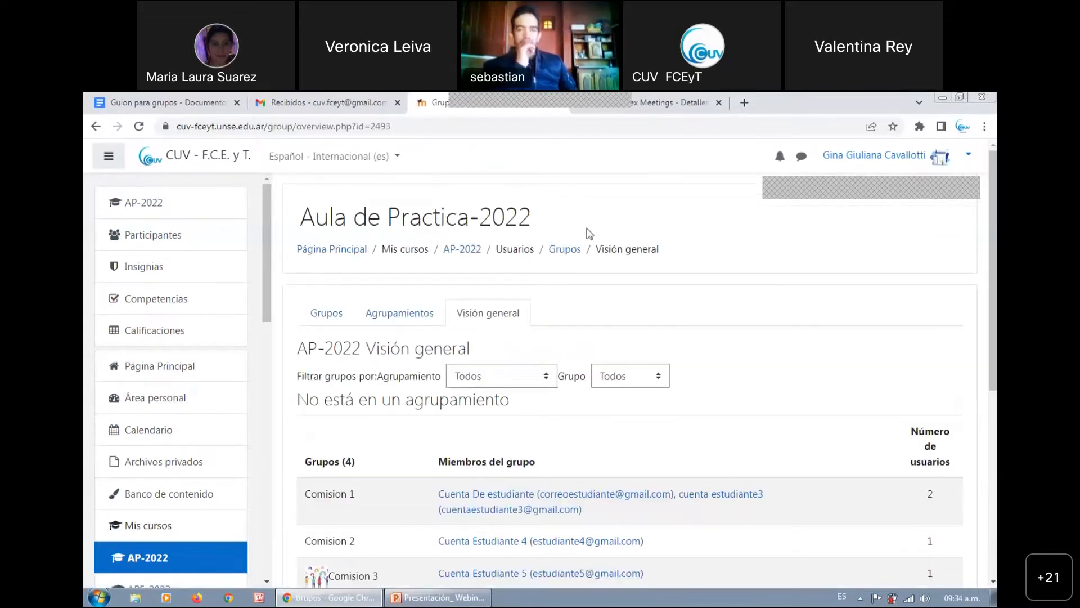
{"action": "scroll", "coordinate": [589, 233], "scroll_direction": "down", "scroll_amount": 1}
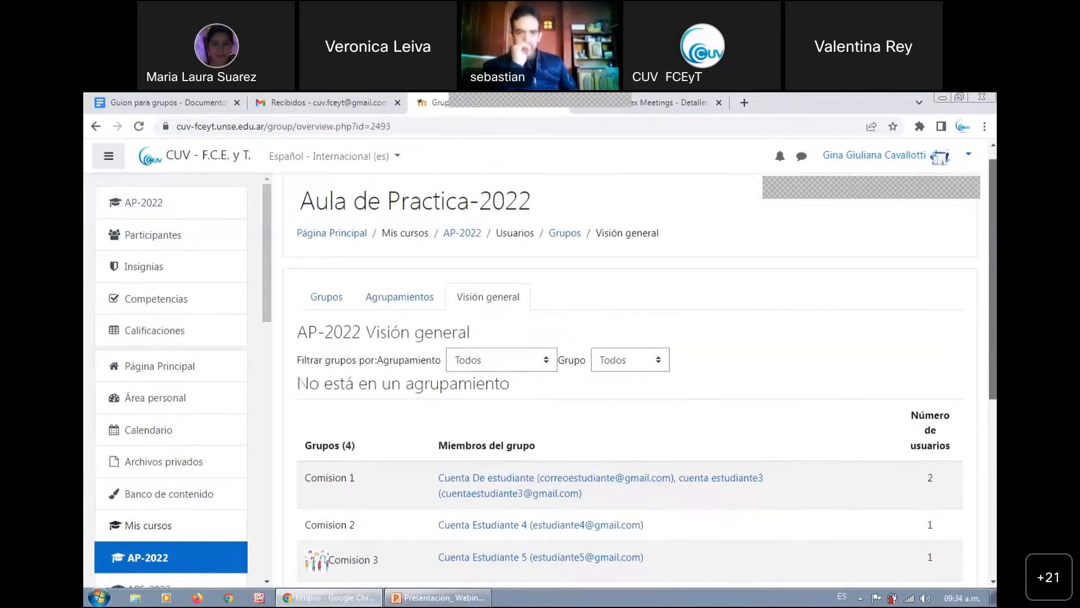
{"action": "scroll", "coordinate": [641, 366], "scroll_direction": "down", "scroll_amount": 1}
{"action": "scroll", "coordinate": [642, 366], "scroll_direction": "down", "scroll_amount": 2}
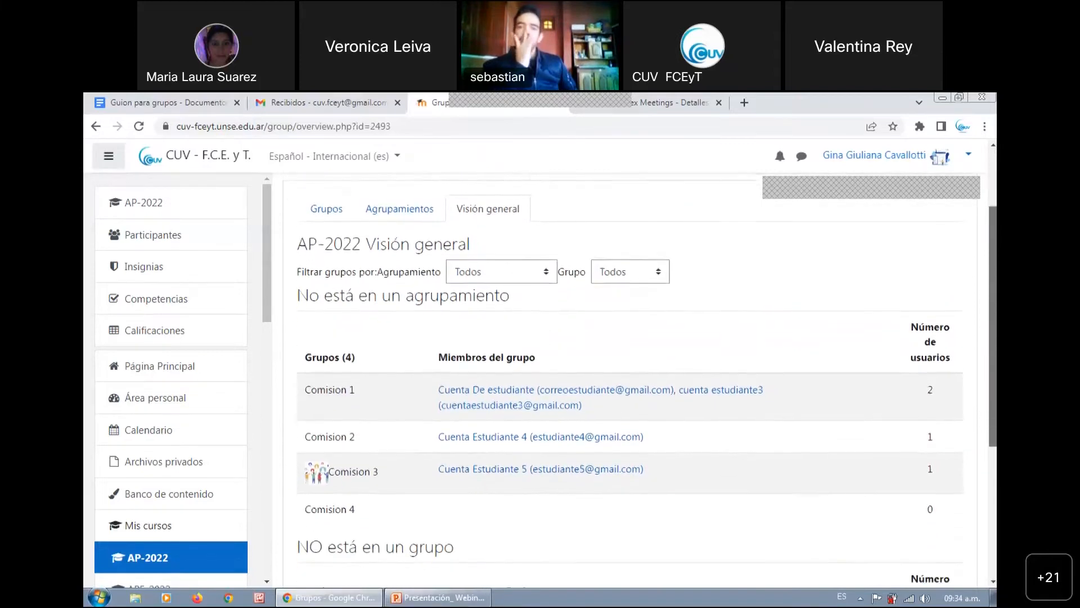
{"action": "scroll", "coordinate": [631, 383], "scroll_direction": "down", "scroll_amount": 2}
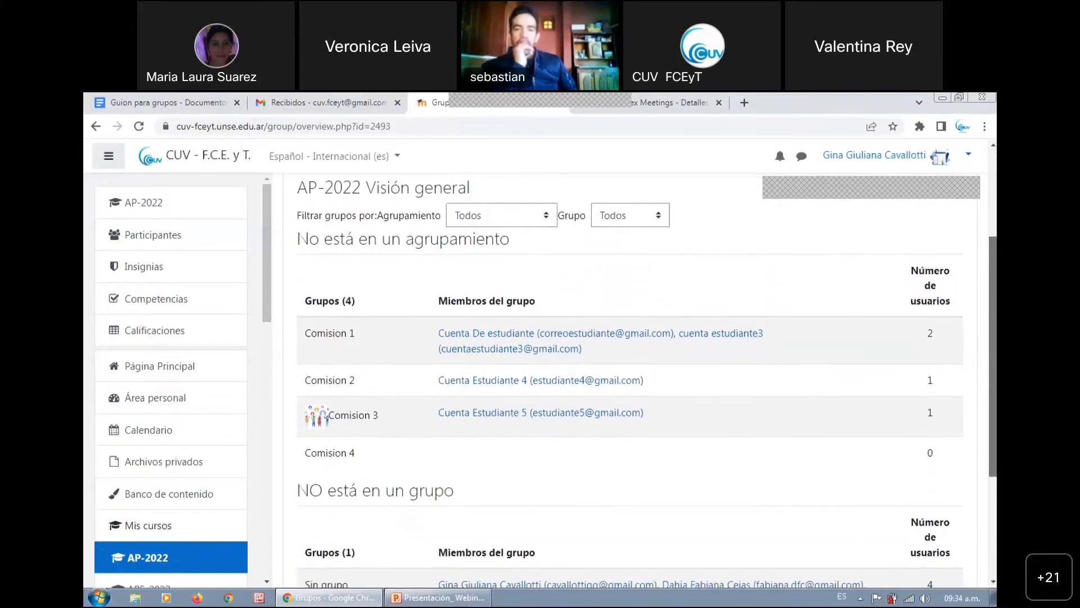
Examine the four groups that belong to no grouping in the overview, including the descriptions of the individual Comision groups
{"action": "scroll", "coordinate": [647, 382], "scroll_direction": "down", "scroll_amount": 2}
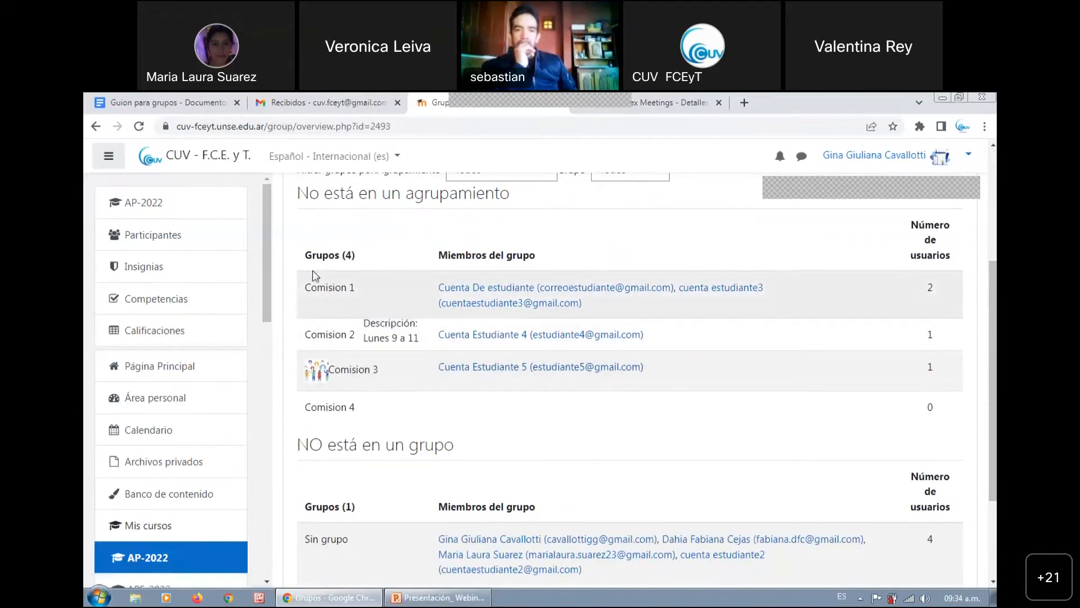
{"action": "double_click", "coordinate": [335, 256]}
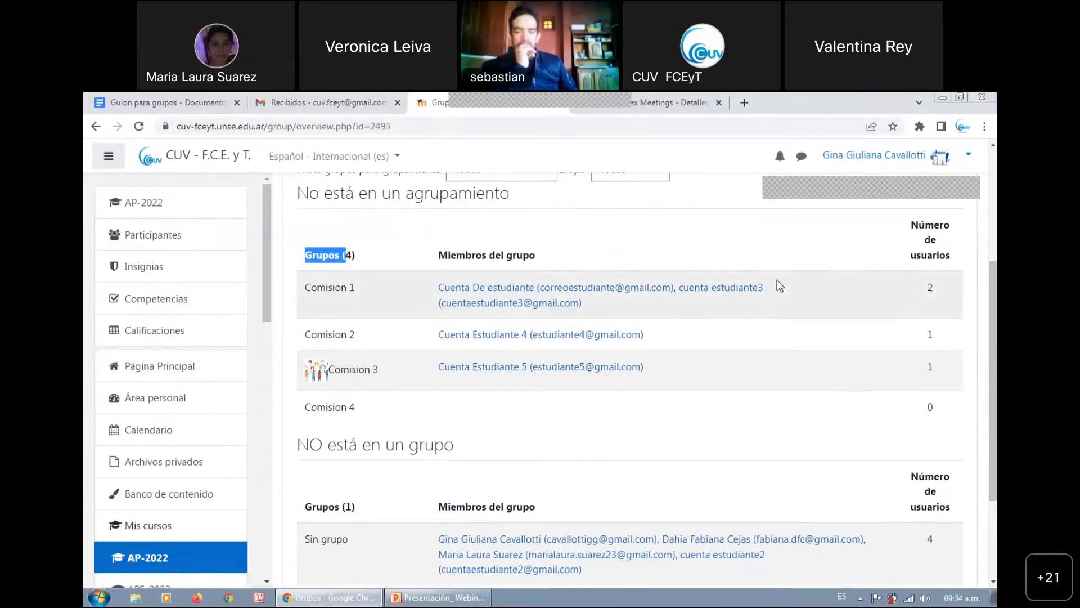
{"action": "scroll", "coordinate": [778, 279], "scroll_direction": "down", "scroll_amount": 2}
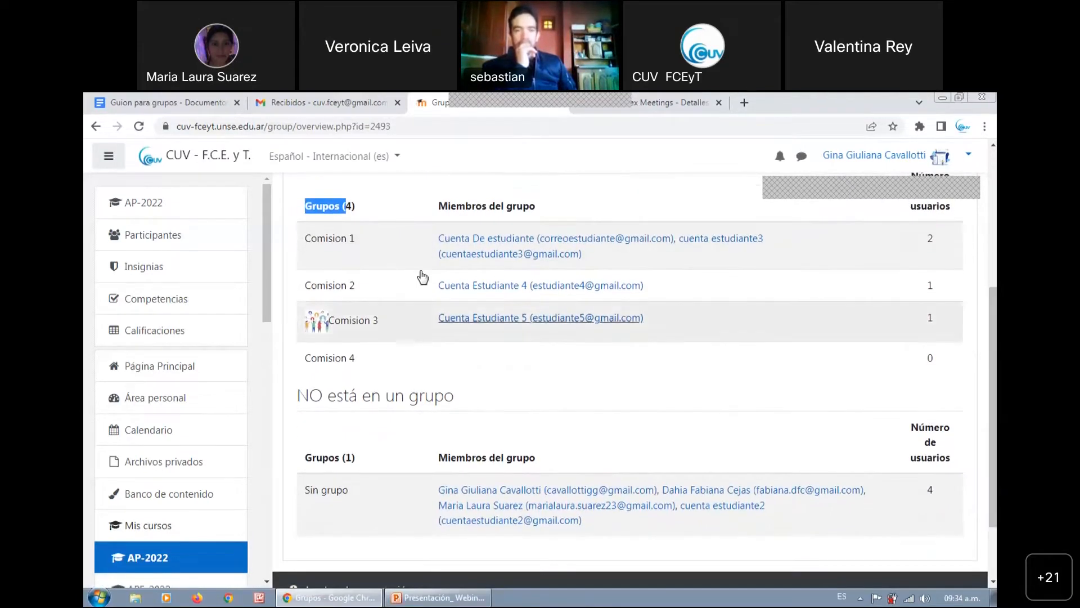
{"action": "mouse_move", "coordinate": [352, 314]}
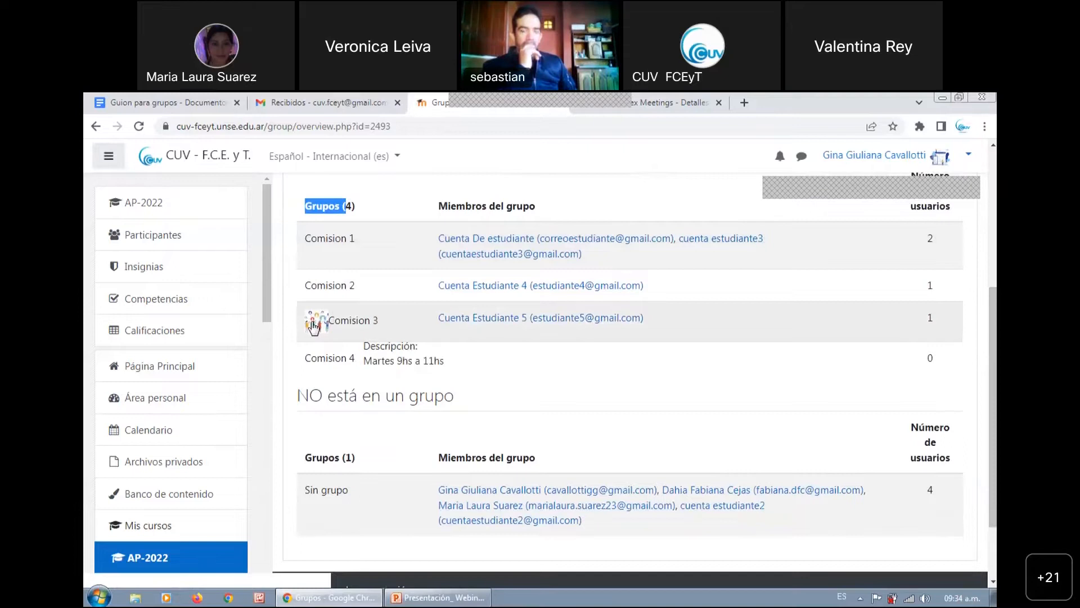
{"action": "mouse_move", "coordinate": [326, 358]}
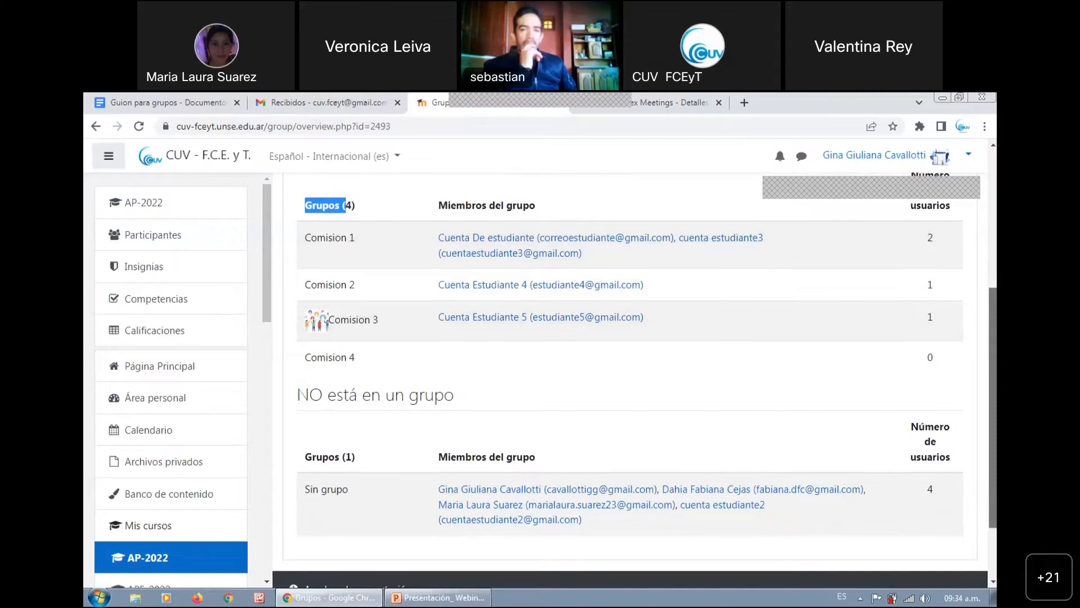
Review the overview's section of users without a group to identify which student account is still unassigned
{"action": "scroll", "coordinate": [949, 503], "scroll_direction": "down", "scroll_amount": 1}
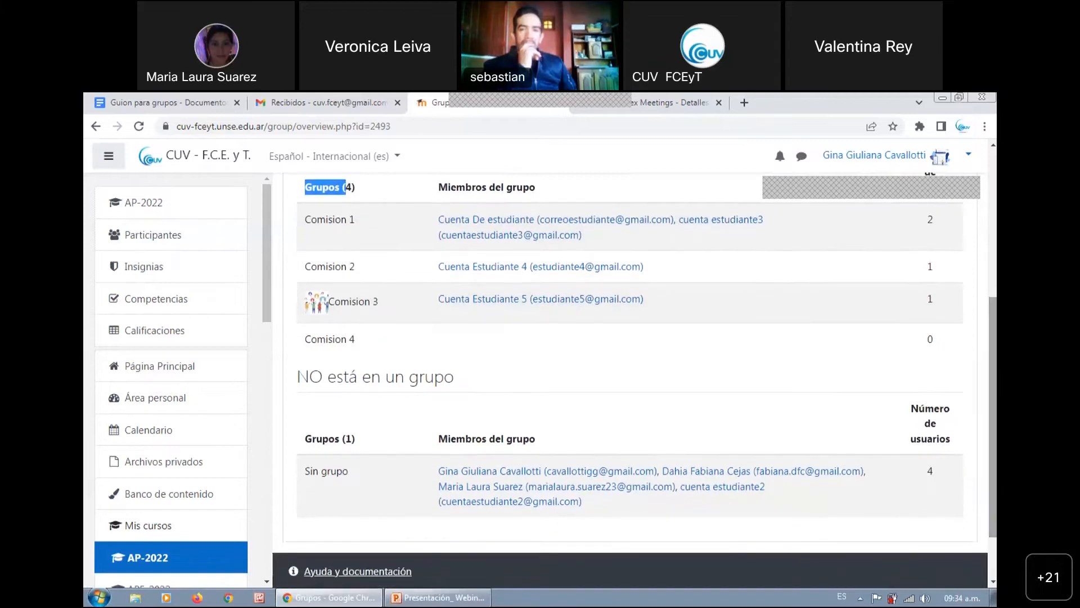
{"action": "scroll", "coordinate": [662, 391], "scroll_direction": "down", "scroll_amount": 2}
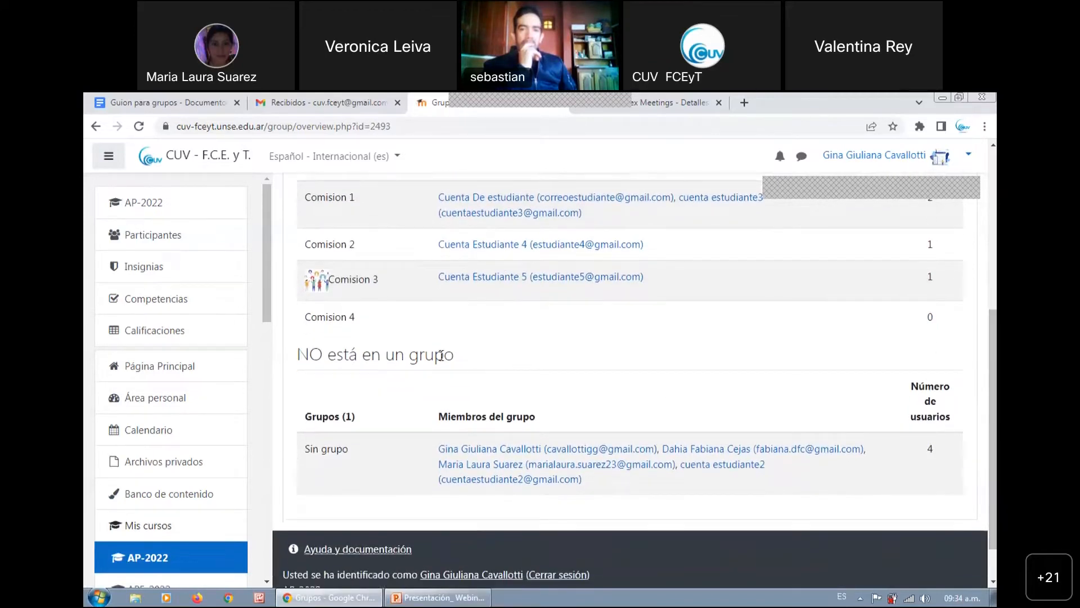
{"action": "left_click_drag", "start_coordinate": [443, 355], "coordinate": [329, 363]}
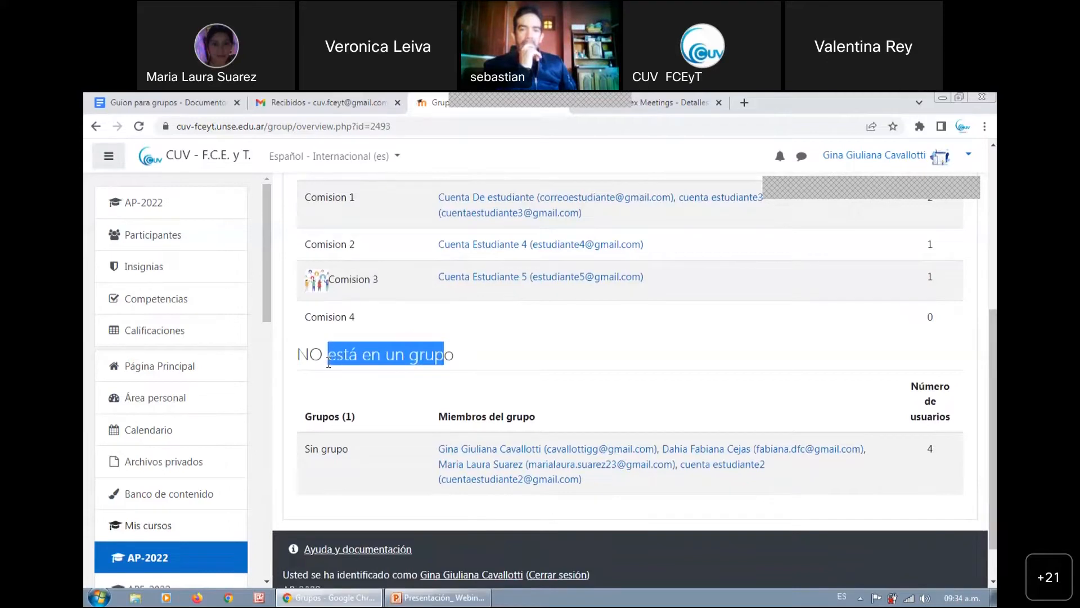
{"action": "left_click", "coordinate": [414, 451]}
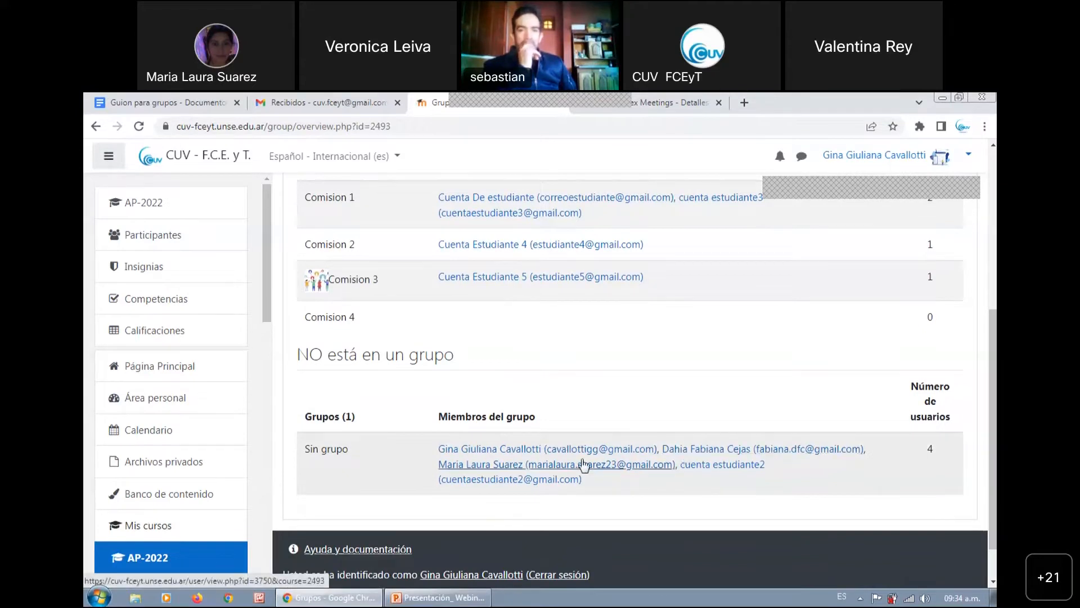
{"action": "left_click_drag", "start_coordinate": [348, 449], "coordinate": [322, 449]}
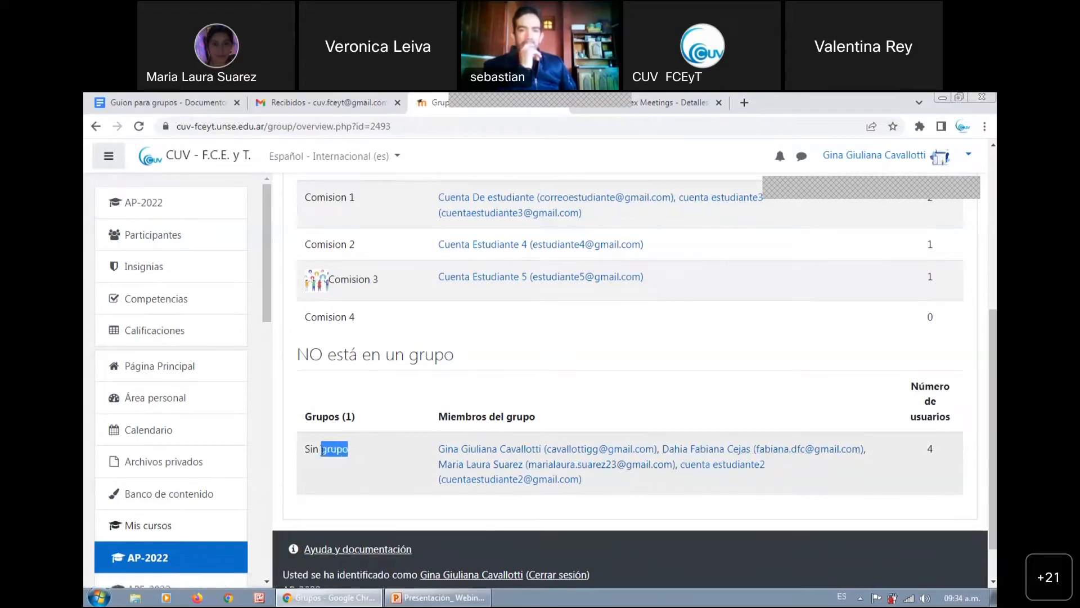
{"action": "left_click", "coordinate": [323, 448]}
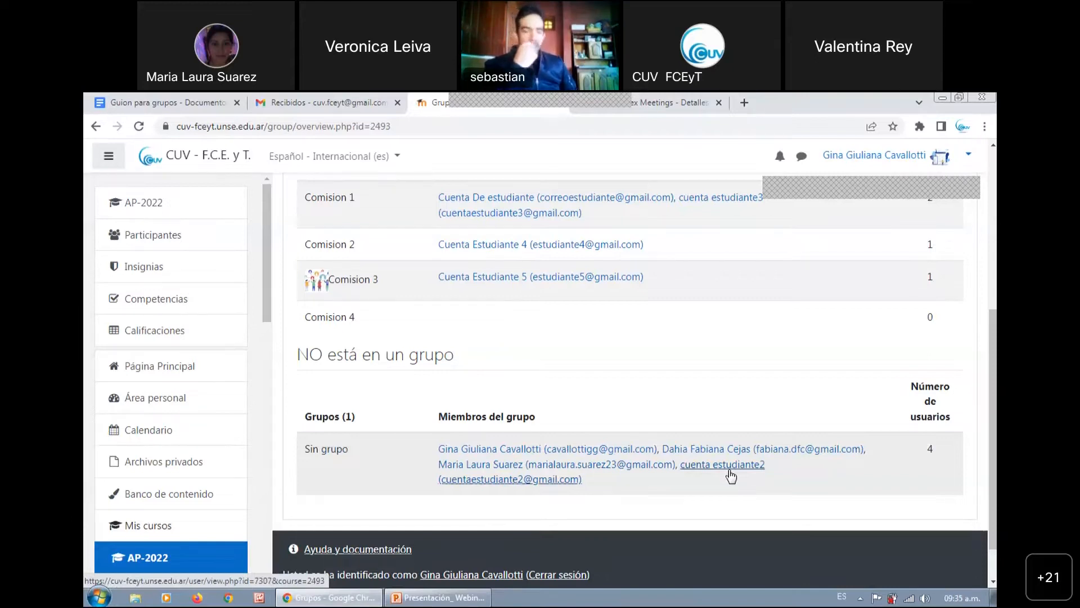
{"action": "scroll", "coordinate": [723, 465], "scroll_direction": "up", "scroll_amount": 5}
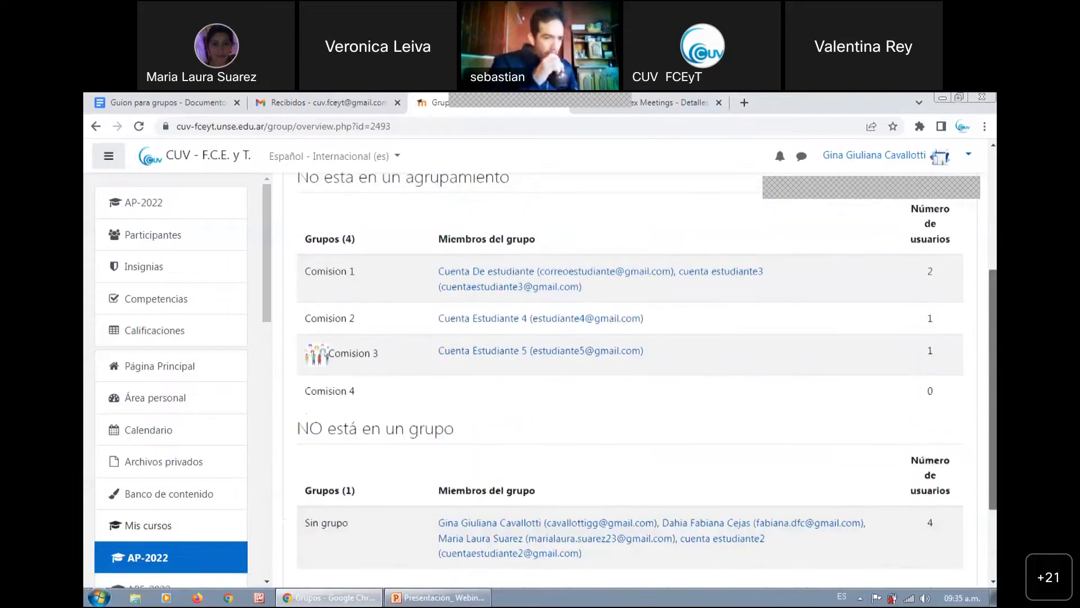
{"action": "scroll", "coordinate": [505, 290], "scroll_direction": "up", "scroll_amount": 1}
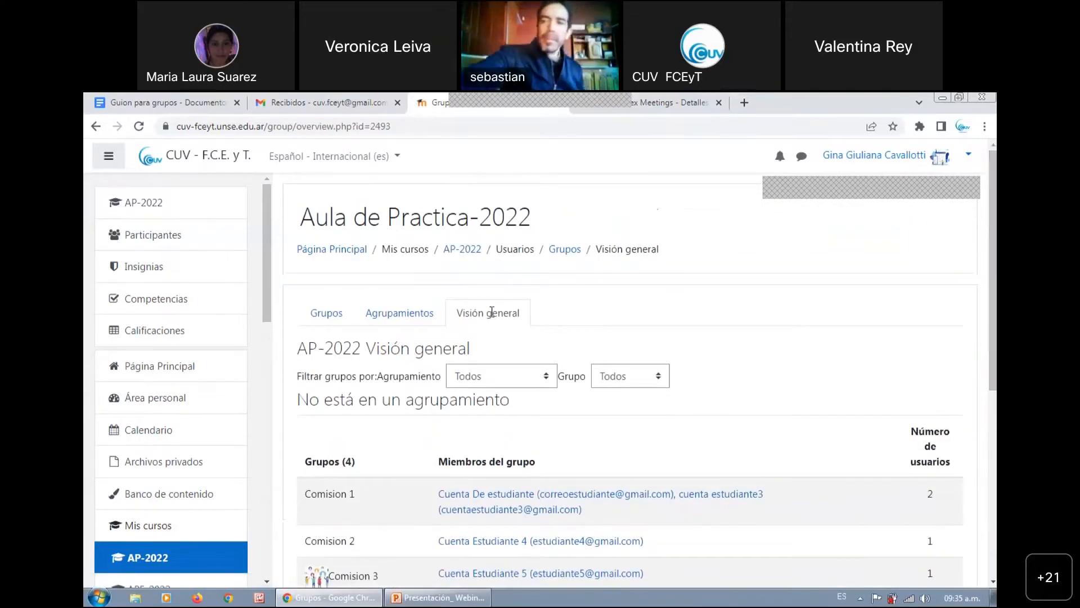
{"action": "scroll", "coordinate": [992, 280], "scroll_direction": "down", "scroll_amount": 6}
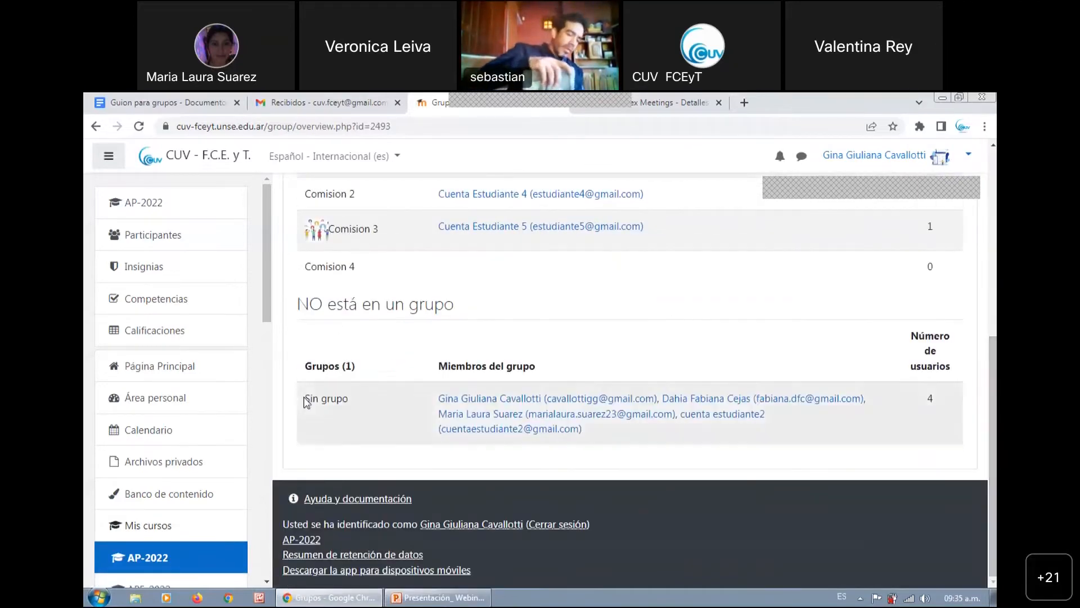
{"action": "triple_click", "coordinate": [330, 401]}
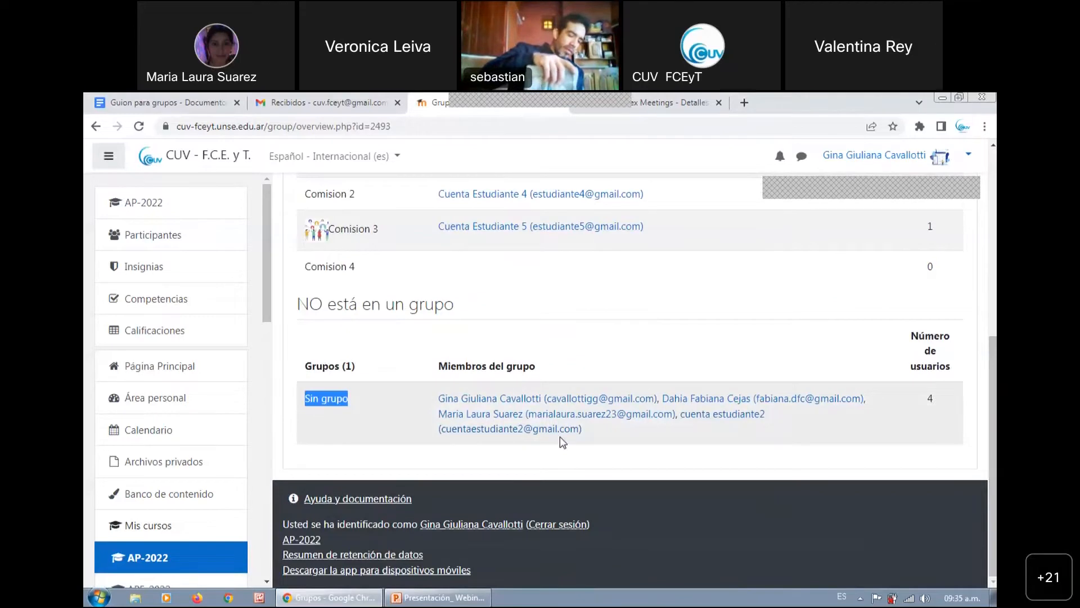
{"action": "scroll", "coordinate": [559, 436], "scroll_direction": "up", "scroll_amount": 6}
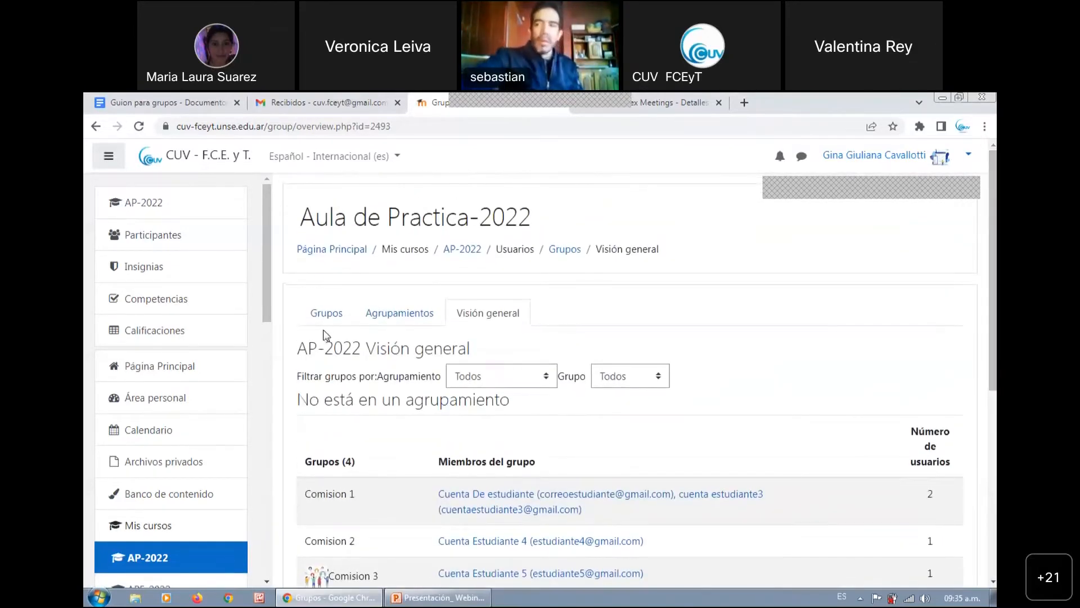
{"action": "scroll", "coordinate": [928, 314], "scroll_direction": "down", "scroll_amount": 6}
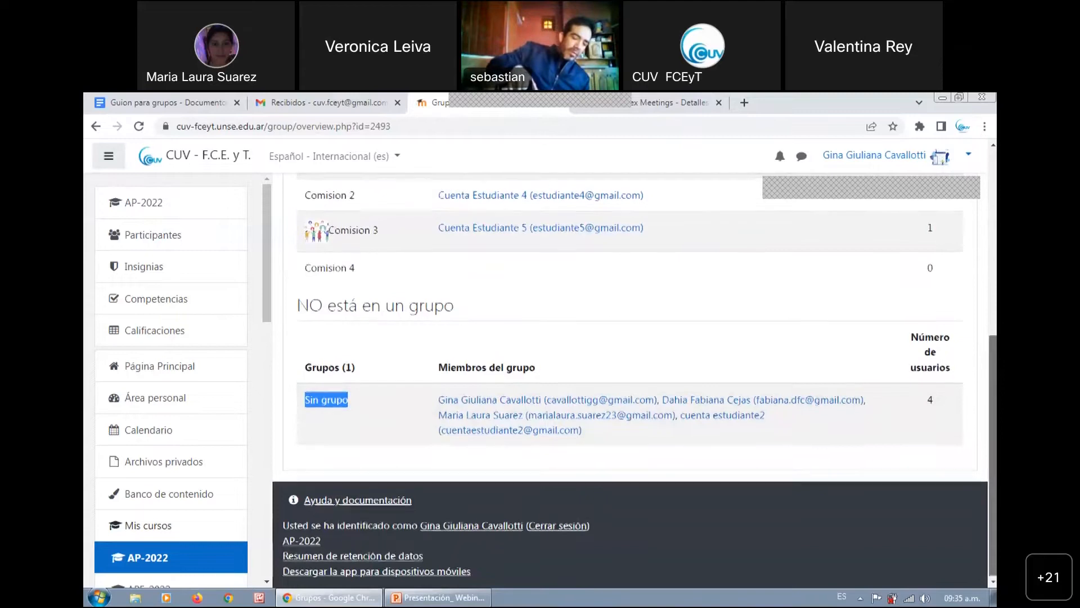
{"action": "scroll", "coordinate": [630, 377], "scroll_direction": "up", "scroll_amount": 6}
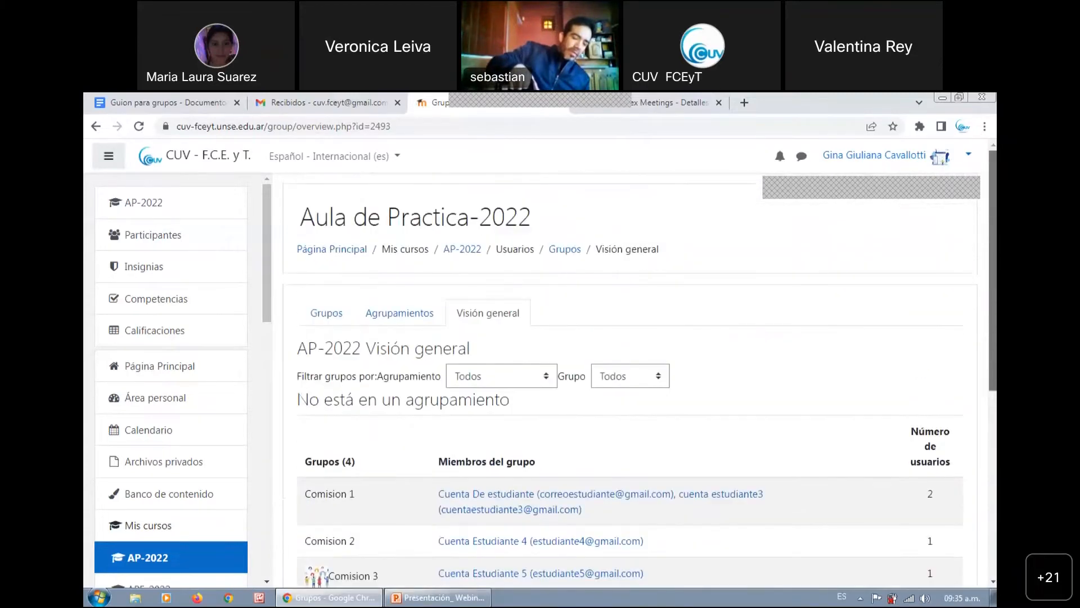
Add the student account cuenta estudiante2 to Comision 4 and return to the group list
{"action": "left_click", "coordinate": [323, 315]}
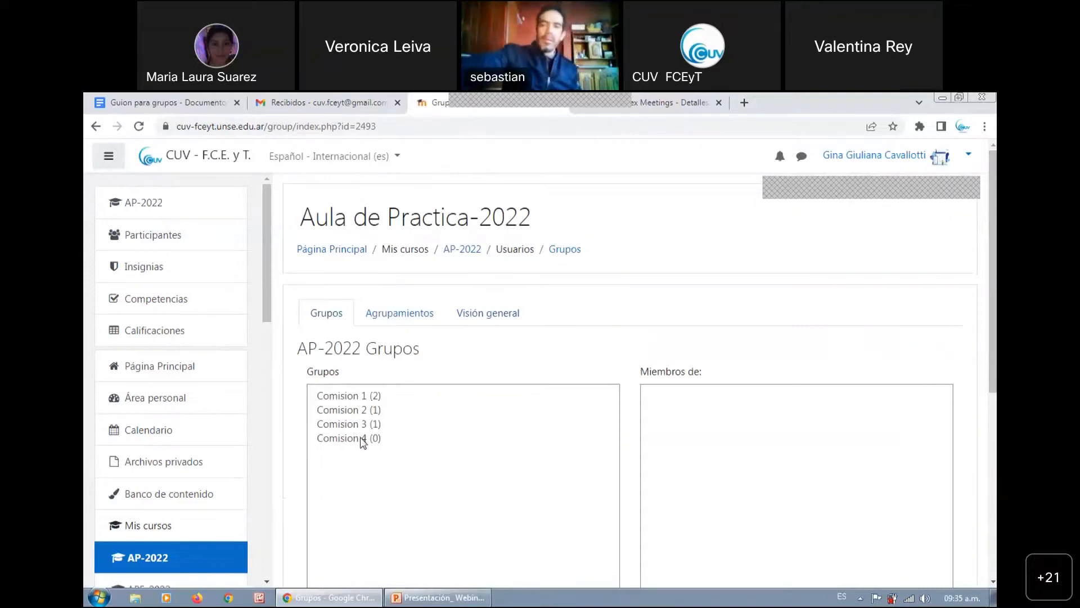
{"action": "left_click", "coordinate": [361, 439]}
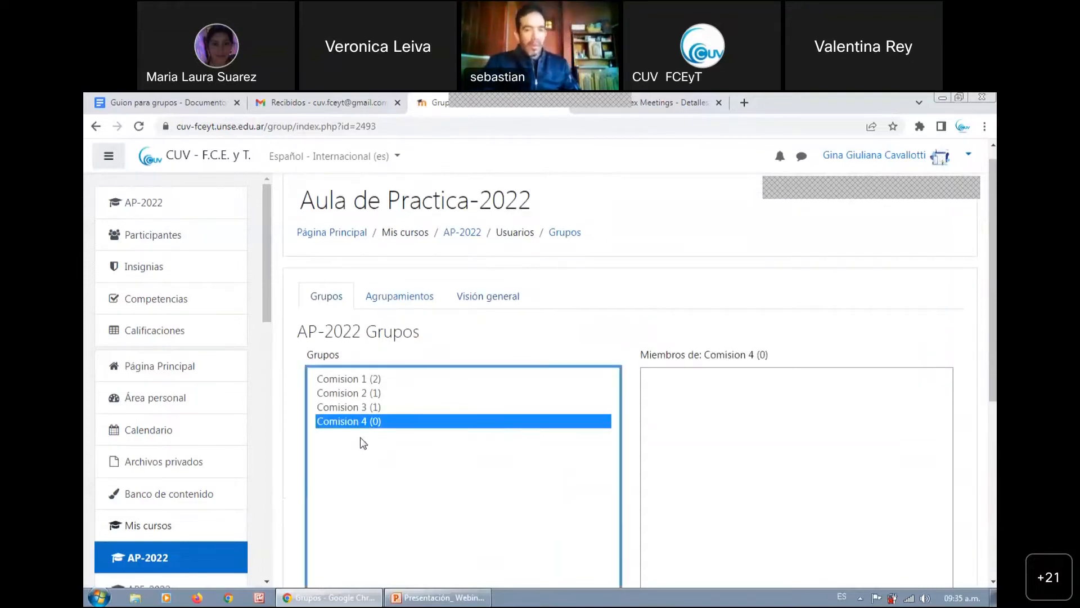
{"action": "scroll", "coordinate": [993, 281], "scroll_direction": "down", "scroll_amount": 1}
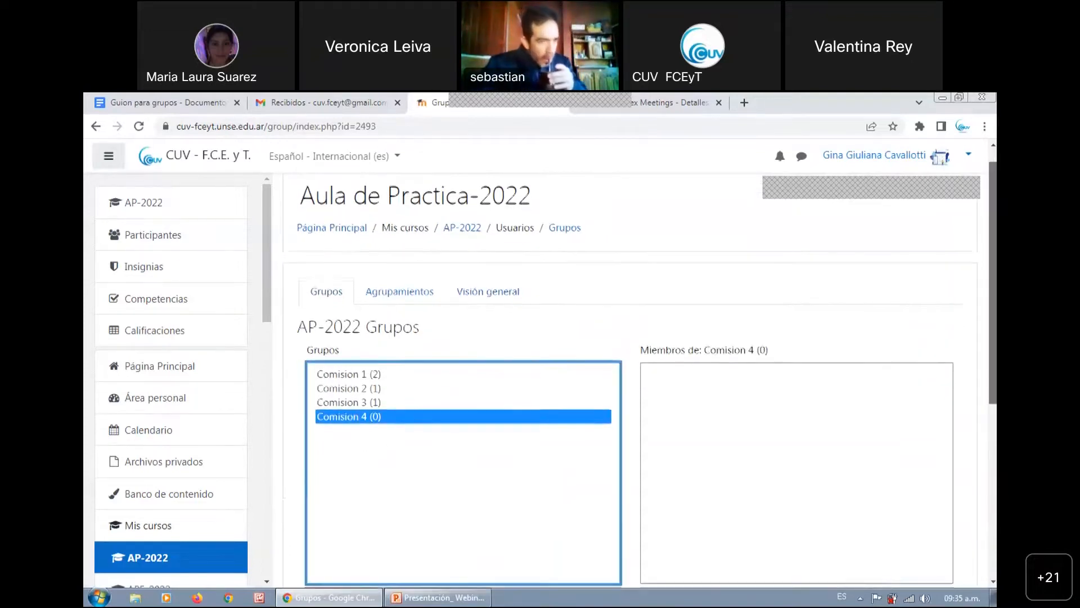
{"action": "scroll", "coordinate": [647, 380], "scroll_direction": "down", "scroll_amount": 1}
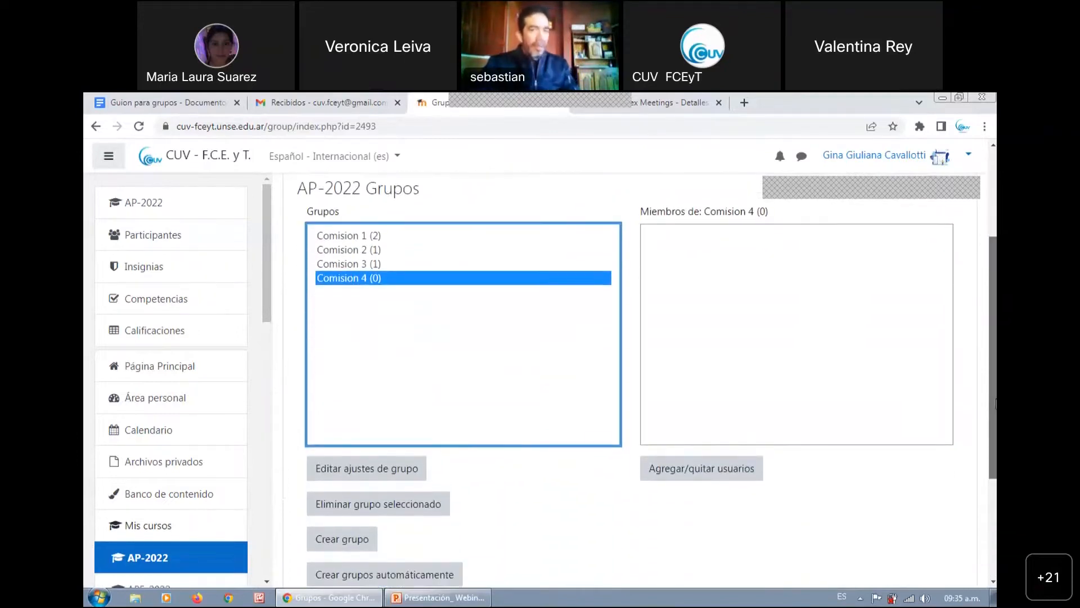
{"action": "left_click", "coordinate": [713, 469]}
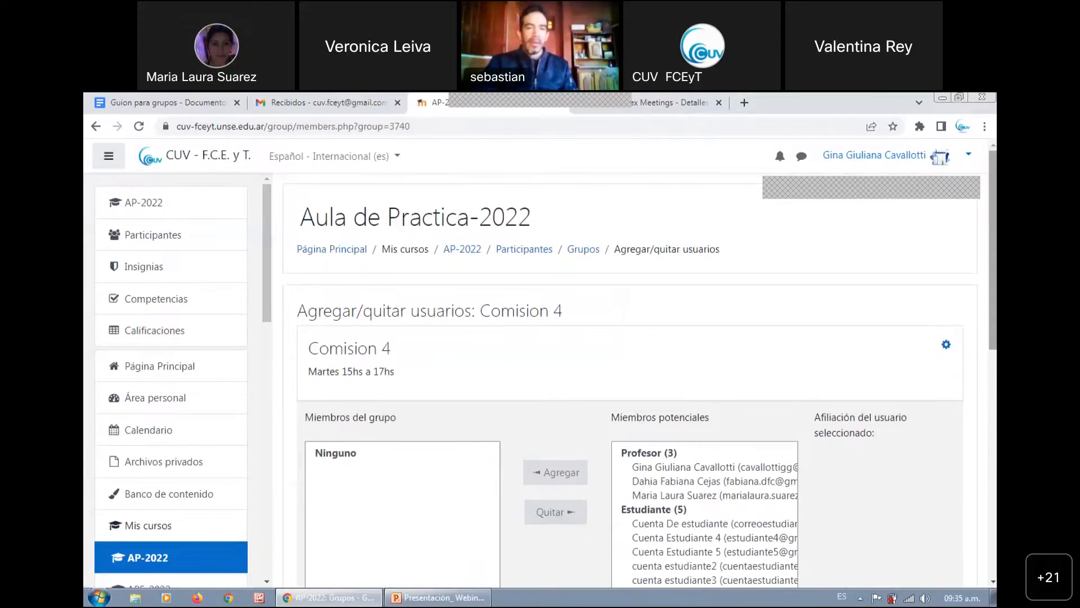
{"action": "scroll", "coordinate": [953, 365], "scroll_direction": "down", "scroll_amount": 2}
{"action": "scroll", "coordinate": [979, 371], "scroll_direction": "down", "scroll_amount": 1}
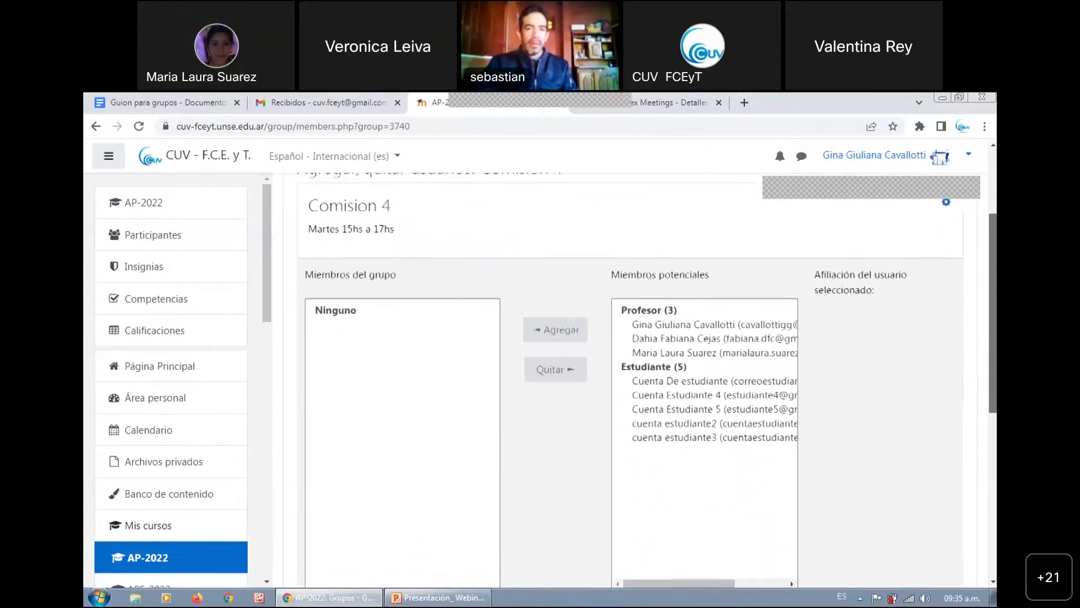
{"action": "left_click", "coordinate": [774, 408]}
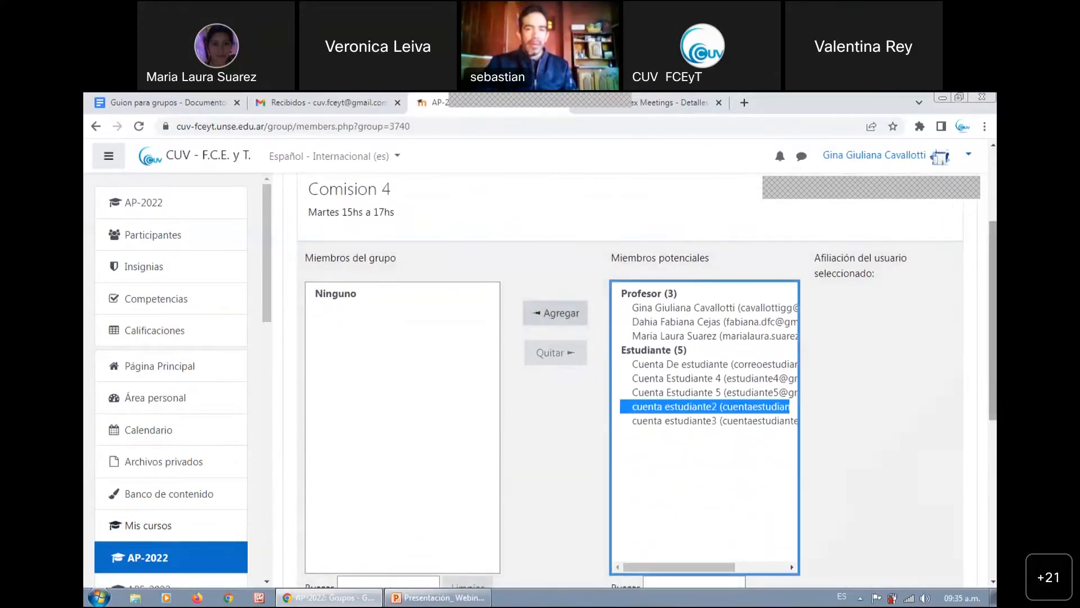
{"action": "left_click", "coordinate": [557, 316]}
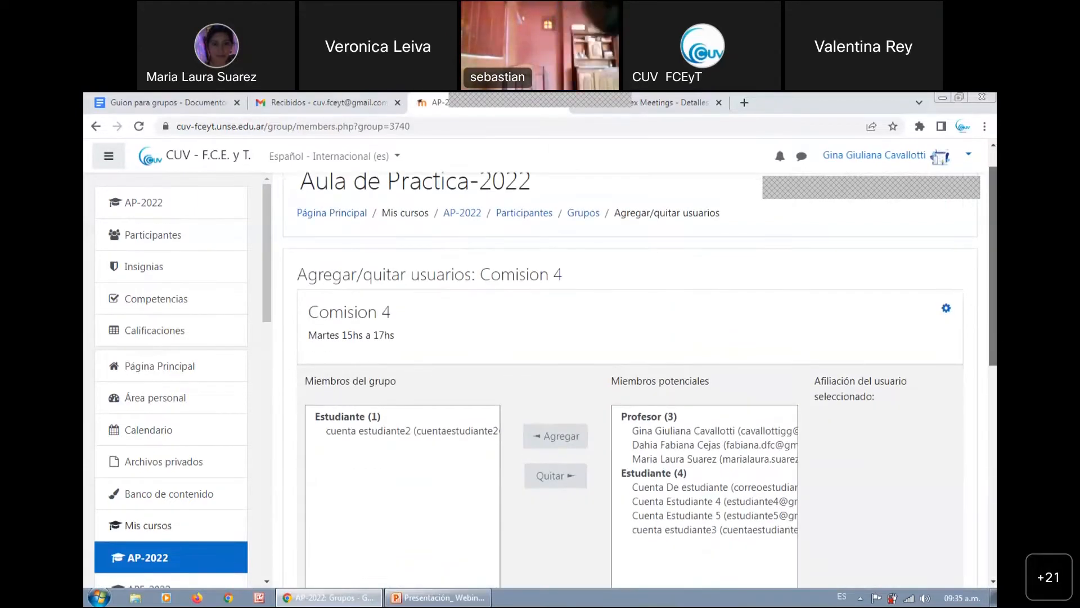
{"action": "scroll", "coordinate": [636, 382], "scroll_direction": "down", "scroll_amount": 1}
{"action": "scroll", "coordinate": [636, 382], "scroll_direction": "down", "scroll_amount": 6}
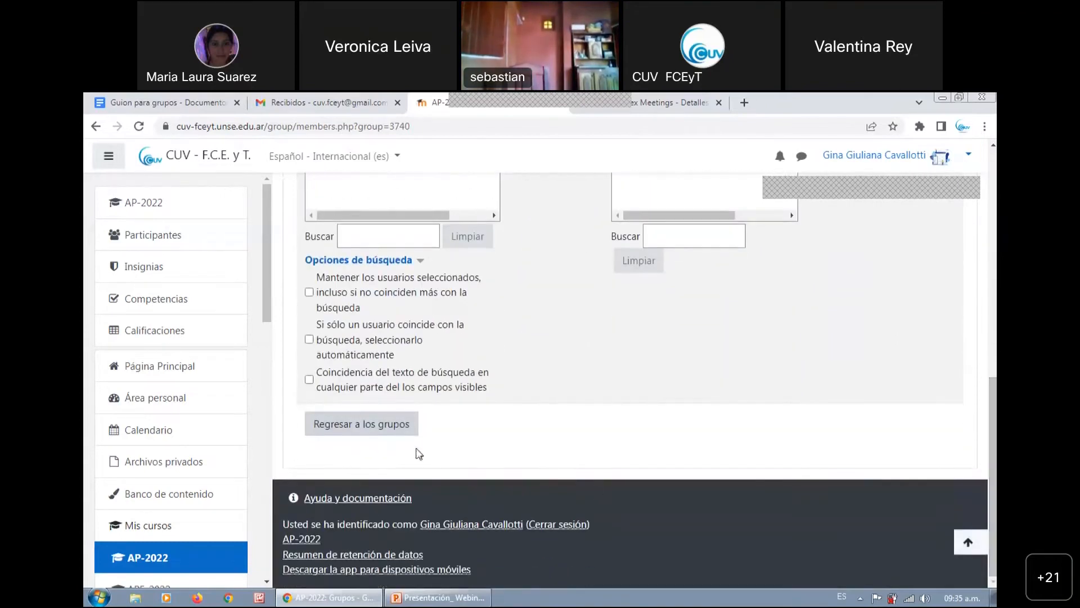
{"action": "left_click", "coordinate": [381, 425]}
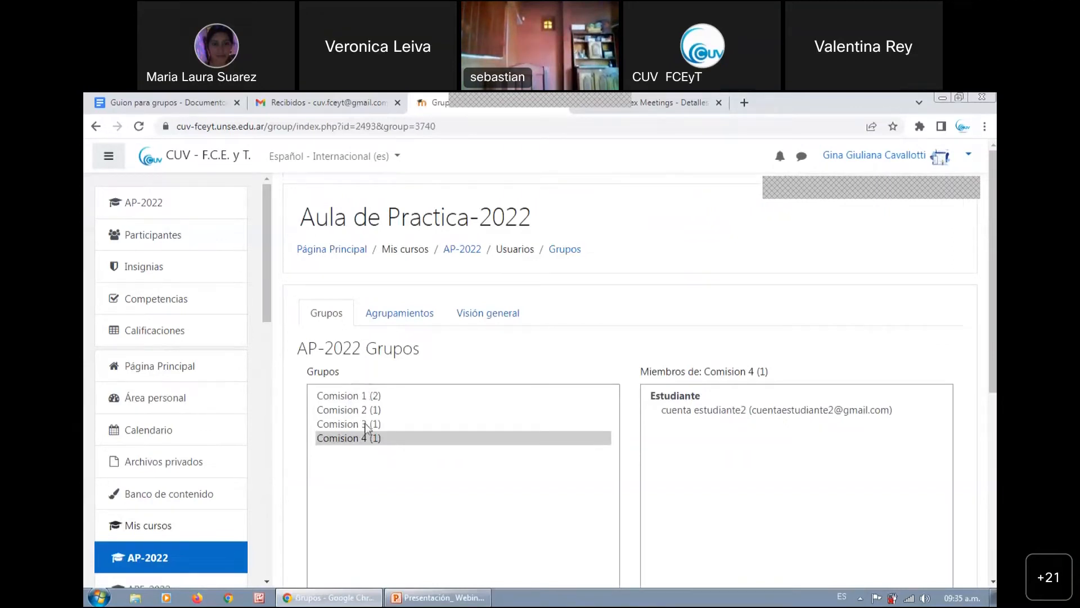
Open the form for creating groups automatically and review its general and group member settings
{"action": "scroll", "coordinate": [639, 361], "scroll_direction": "down", "scroll_amount": 2}
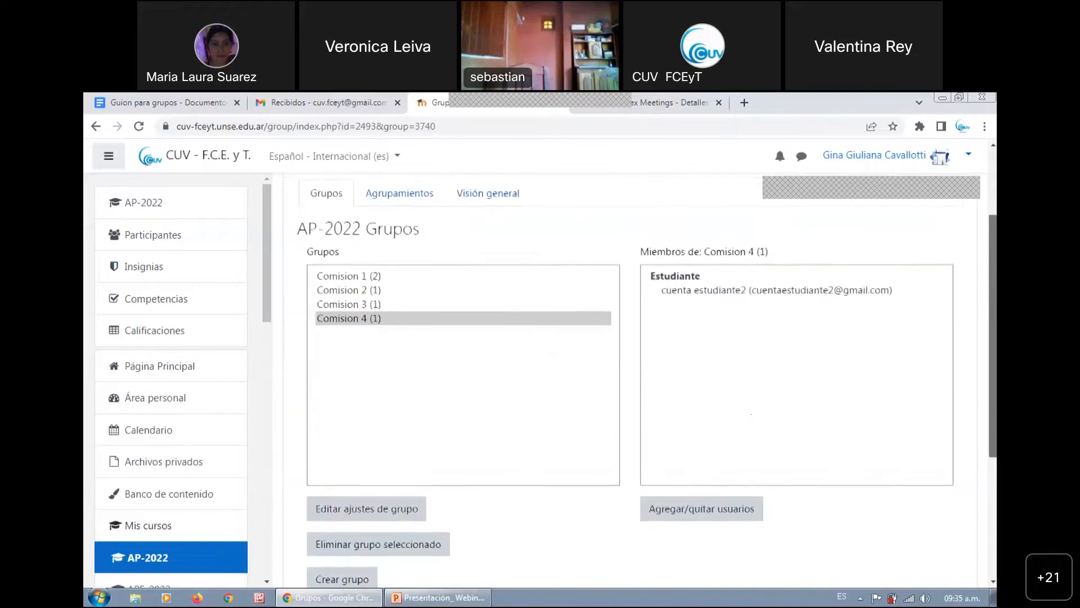
{"action": "scroll", "coordinate": [638, 362], "scroll_direction": "down", "scroll_amount": 2}
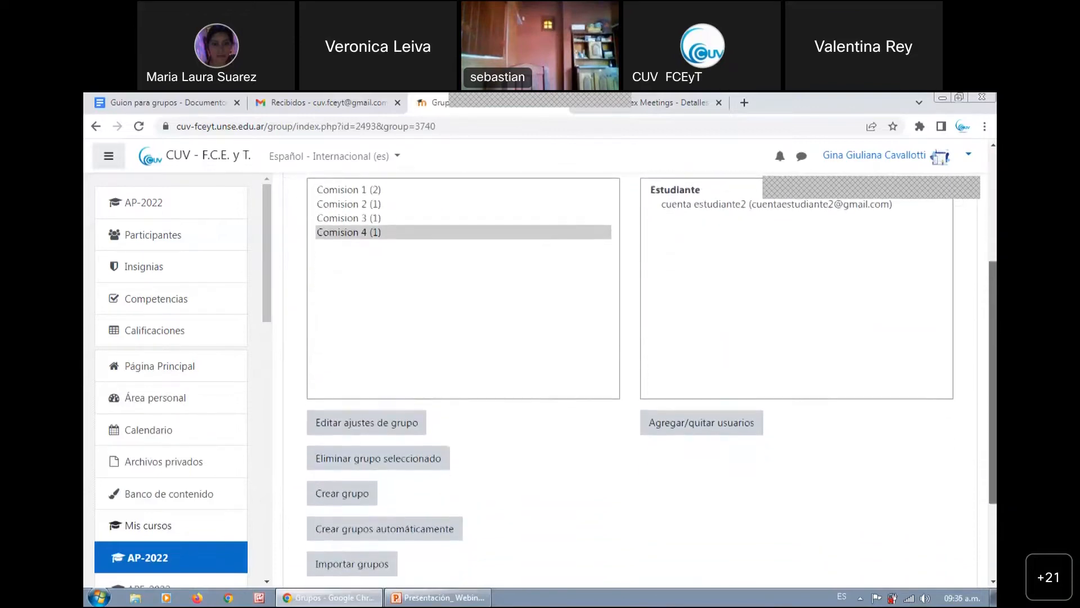
{"action": "left_click_drag", "start_coordinate": [993, 383], "coordinate": [993, 370]}
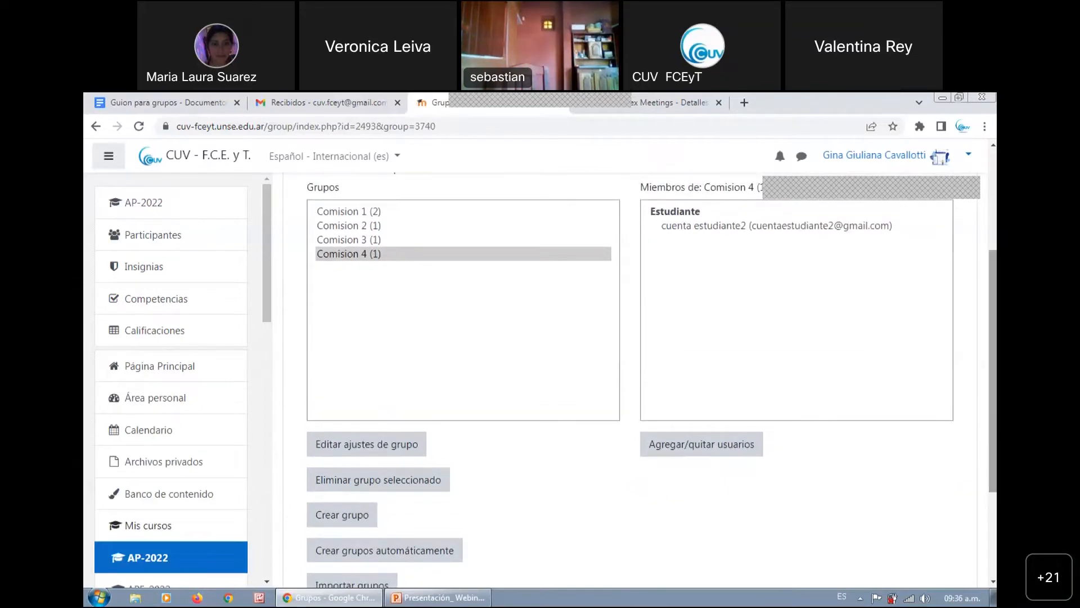
{"action": "left_click_drag", "start_coordinate": [994, 370], "coordinate": [993, 395]}
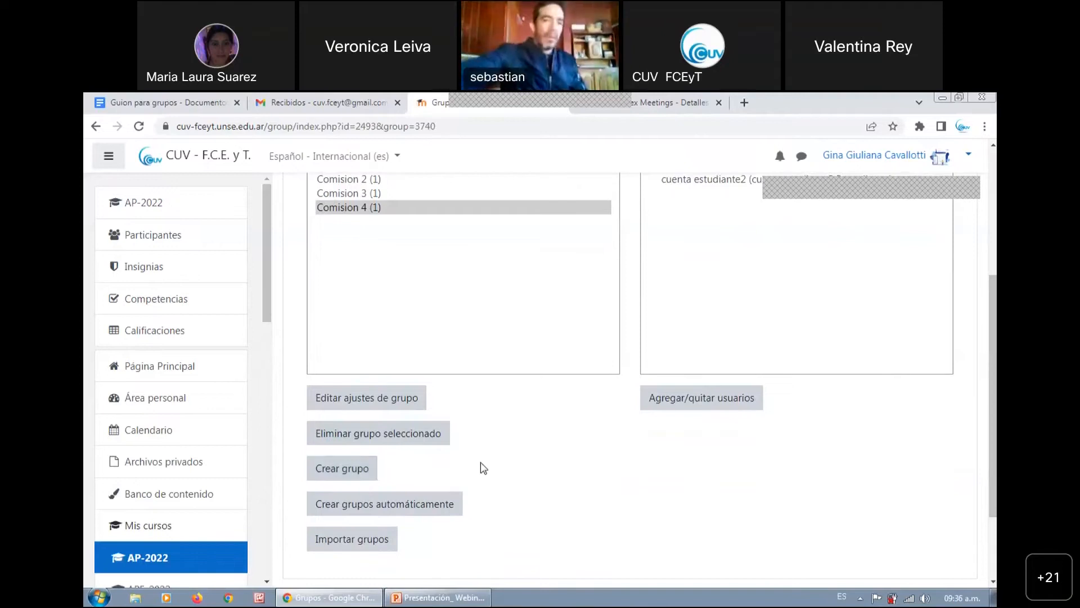
{"action": "left_click", "coordinate": [431, 508]}
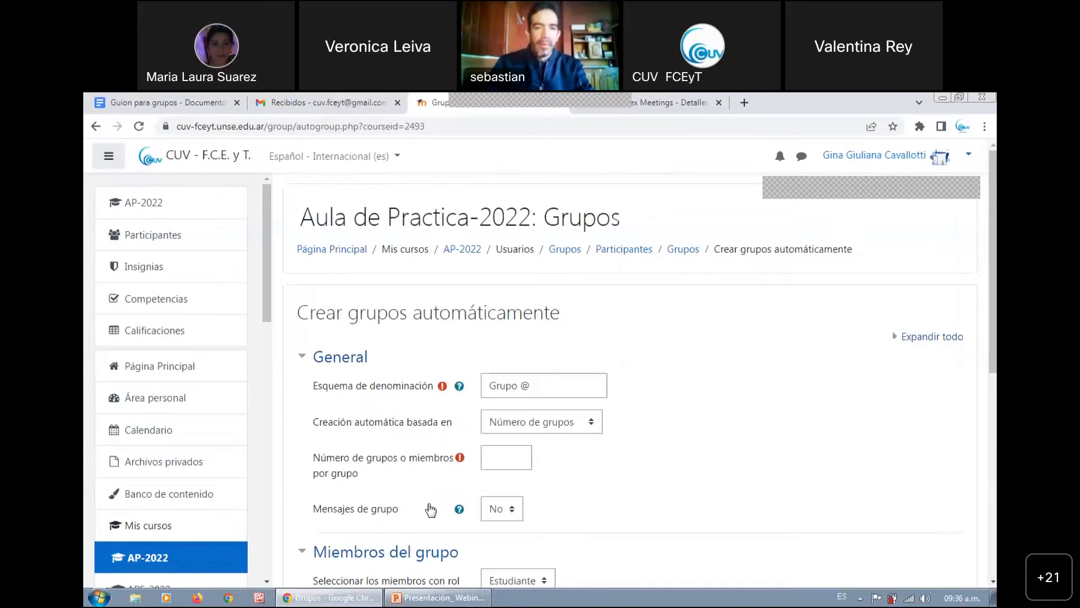
{"action": "scroll", "coordinate": [993, 281], "scroll_direction": "down", "scroll_amount": 1}
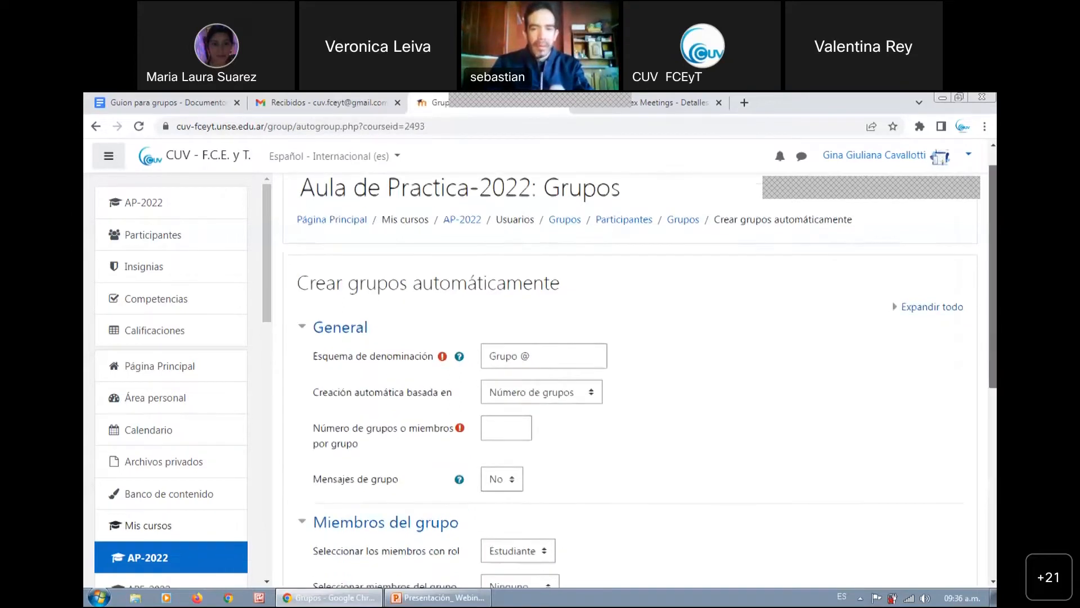
{"action": "scroll", "coordinate": [636, 383], "scroll_direction": "down", "scroll_amount": 2}
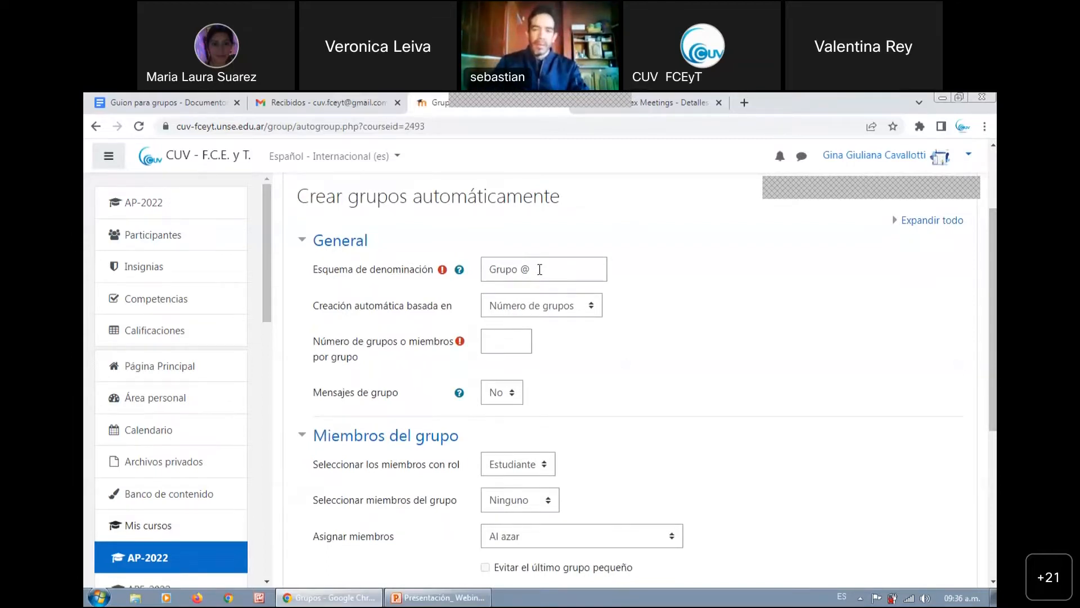
{"action": "left_click", "coordinate": [502, 270]}
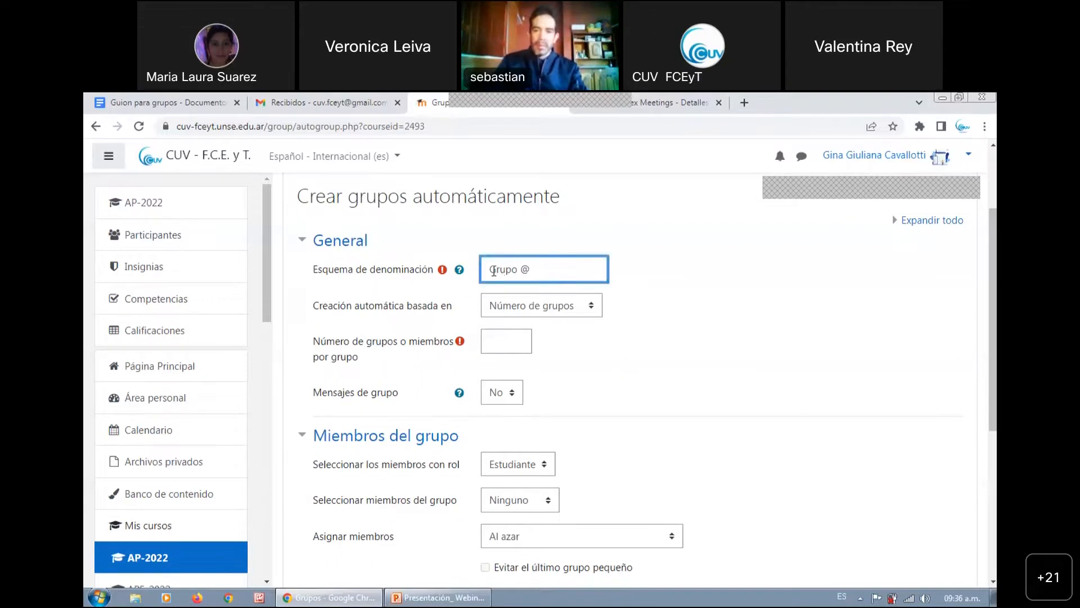
{"action": "type", "text": "Grupo"}
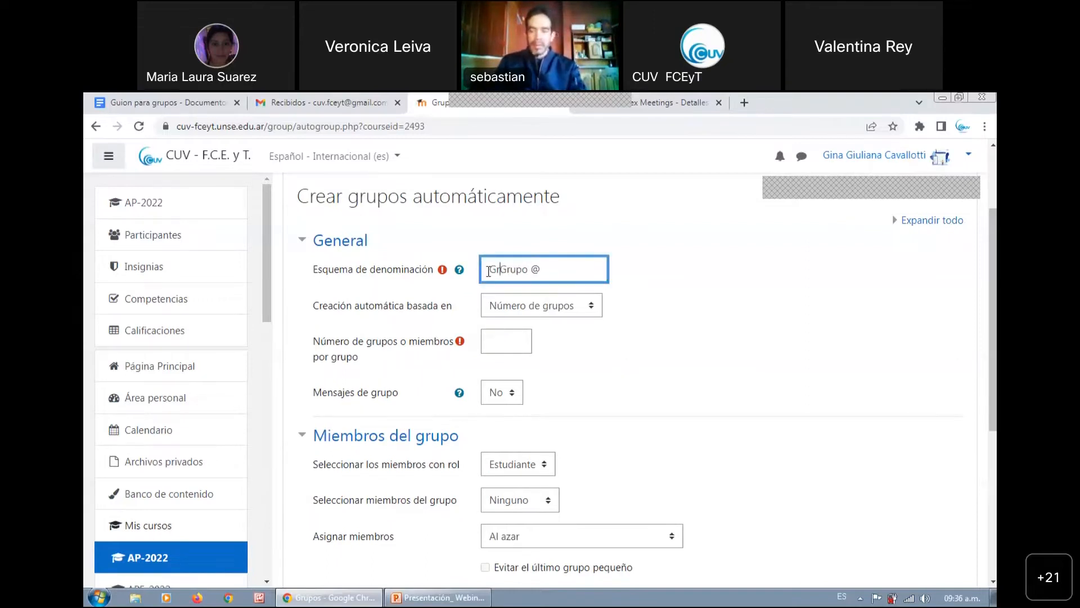
{"action": "key", "text": "BackSpace"}
{"action": "key", "text": "BackSpace"}
{"action": "key", "text": "BackSpace"}
{"action": "key", "text": "BackSpace"}
{"action": "key", "text": "BackSpace"}
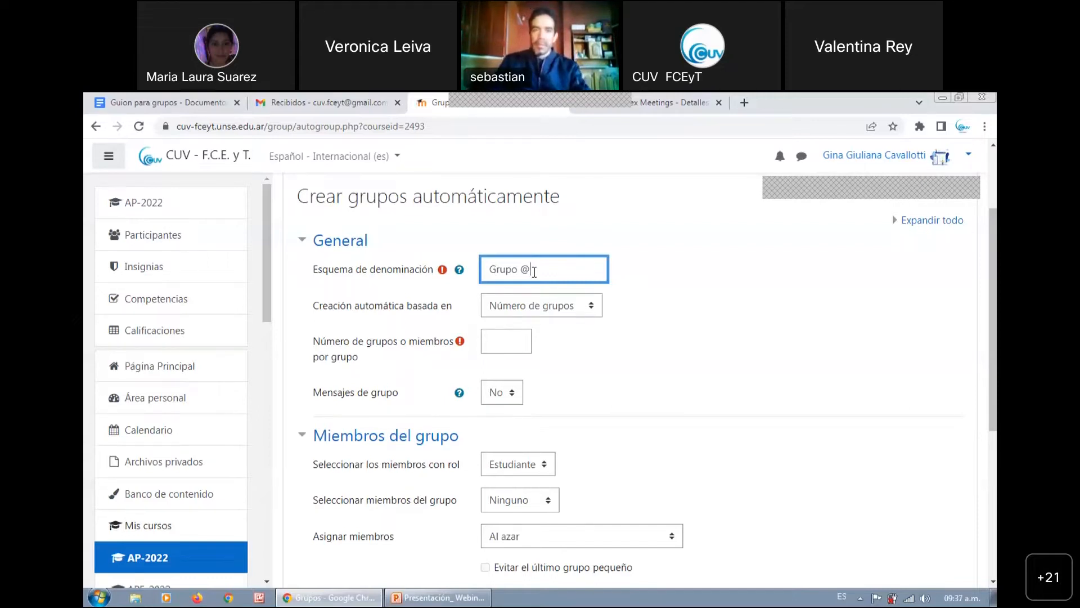
{"action": "type", "text": "A"}
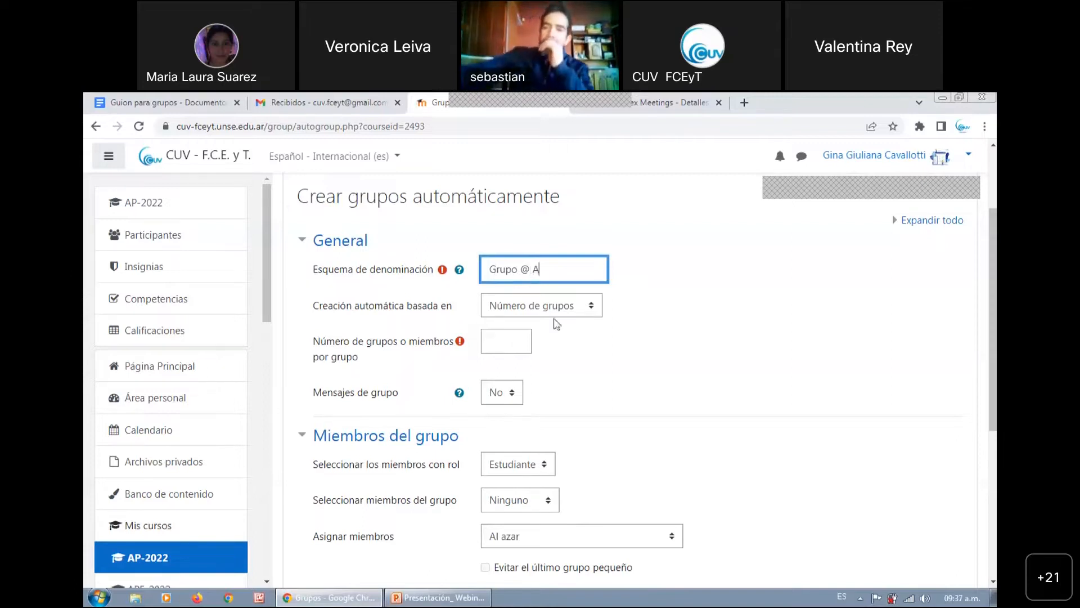
{"action": "key", "text": "BackSpace"}
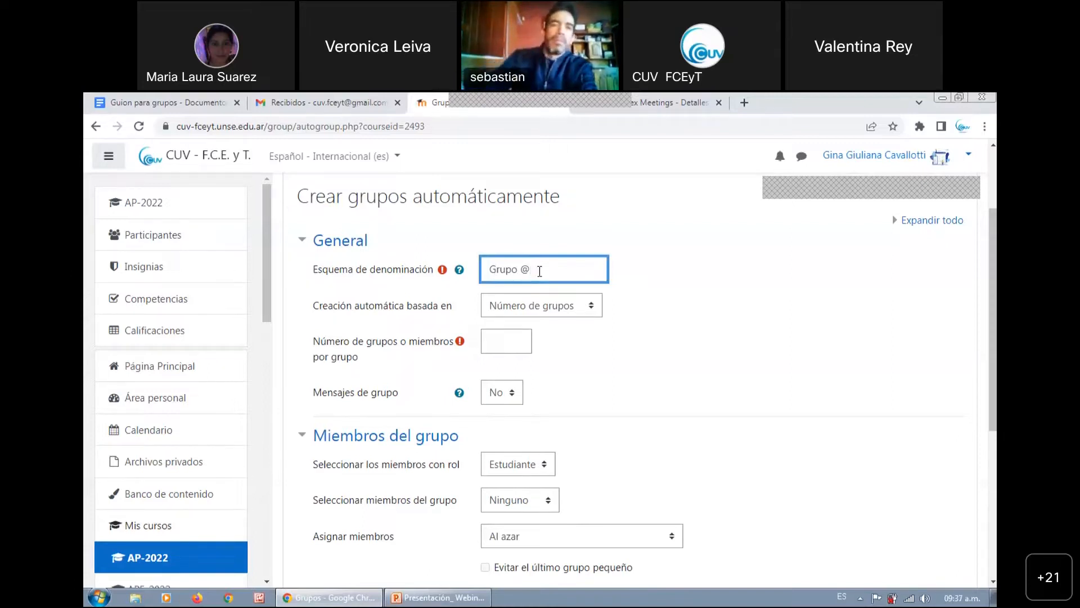
Set the naming scheme of the automatically created groups to "Grupo A - @"
{"action": "left_click", "coordinate": [518, 270]}
{"action": "type", "text": "A "}
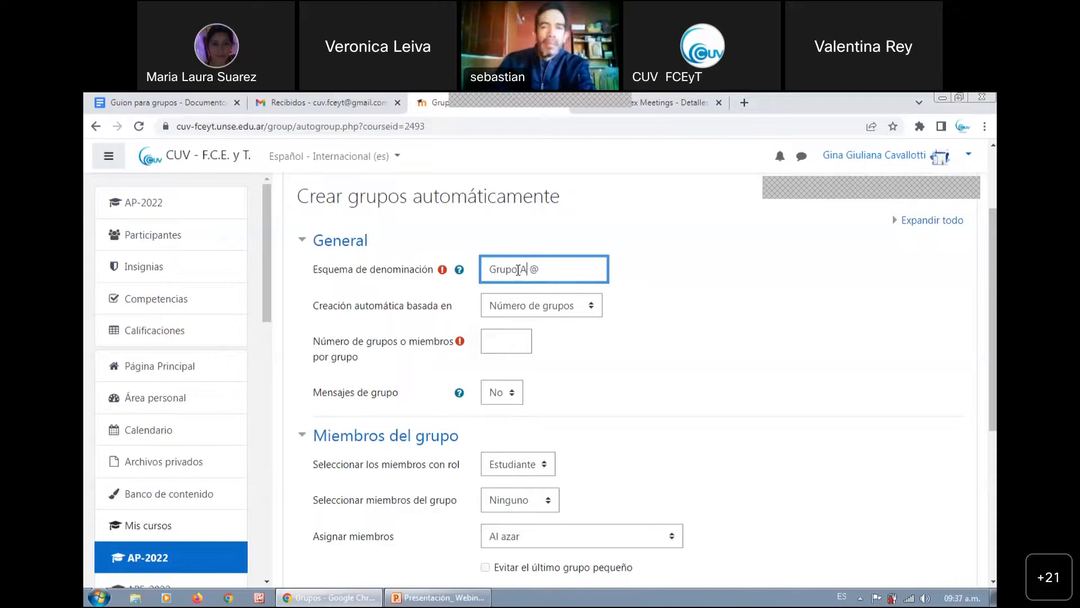
{"action": "type", "text": "-"}
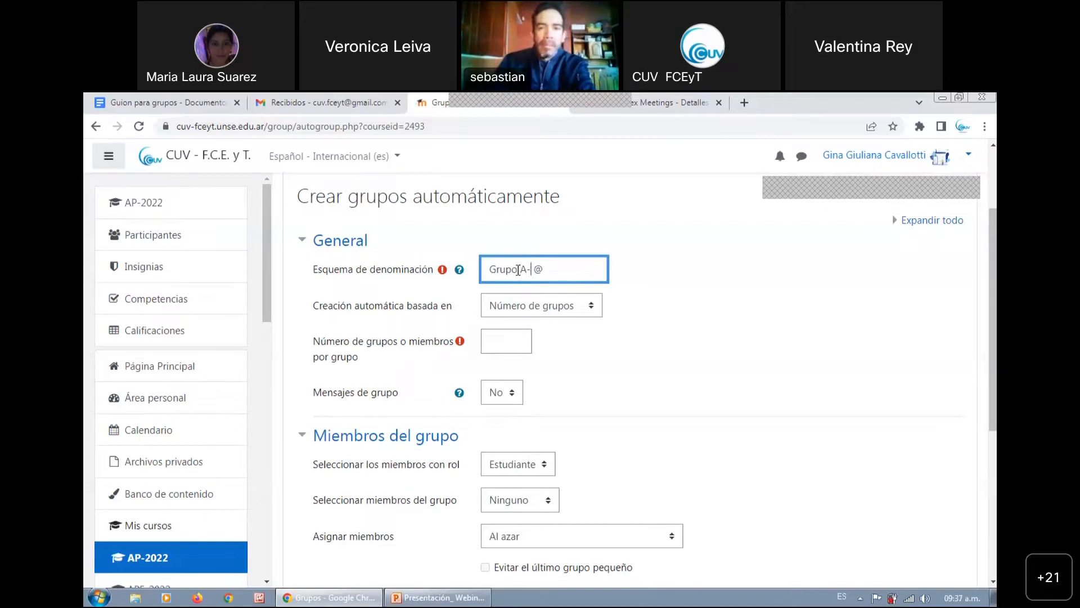
{"action": "left_click", "coordinate": [527, 270]}
Base the automatic creation on Número de grupos and set the number of groups to 3
{"action": "left_click", "coordinate": [560, 312]}
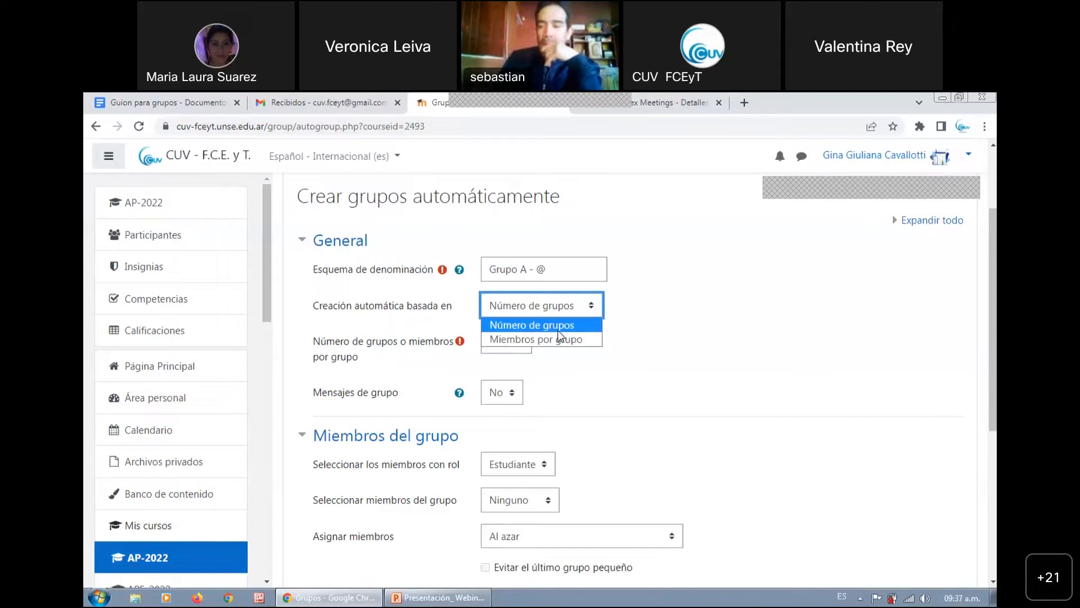
{"action": "left_click", "coordinate": [560, 336]}
{"action": "left_click", "coordinate": [514, 341]}
{"action": "type", "text": "3"}
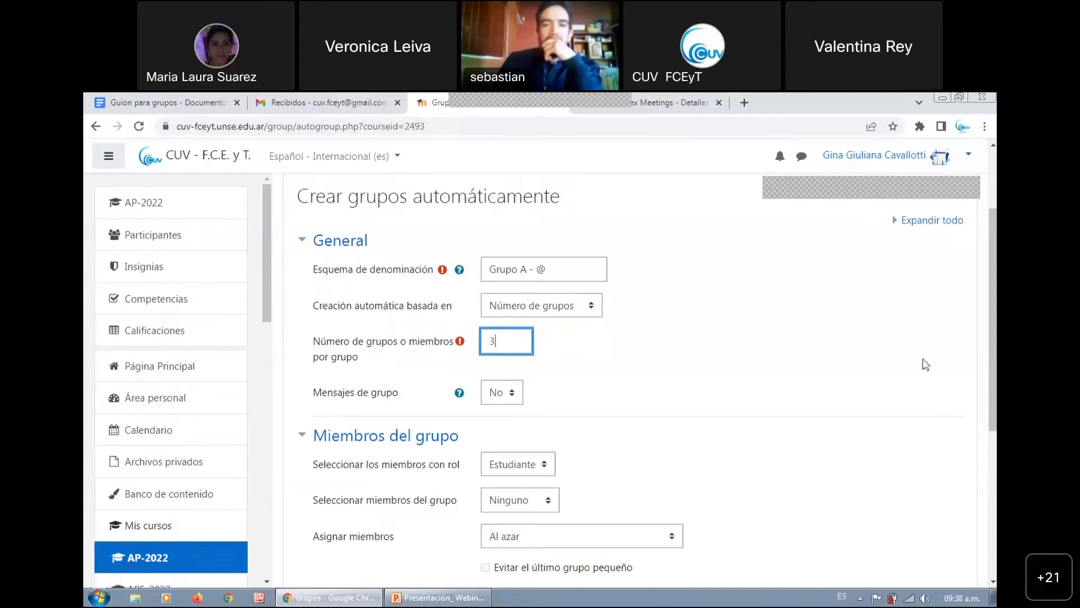
Preview the automatic groups and examine their names, assigned members and number of users in each one
{"action": "left_click_drag", "start_coordinate": [993, 338], "coordinate": [993, 472]}
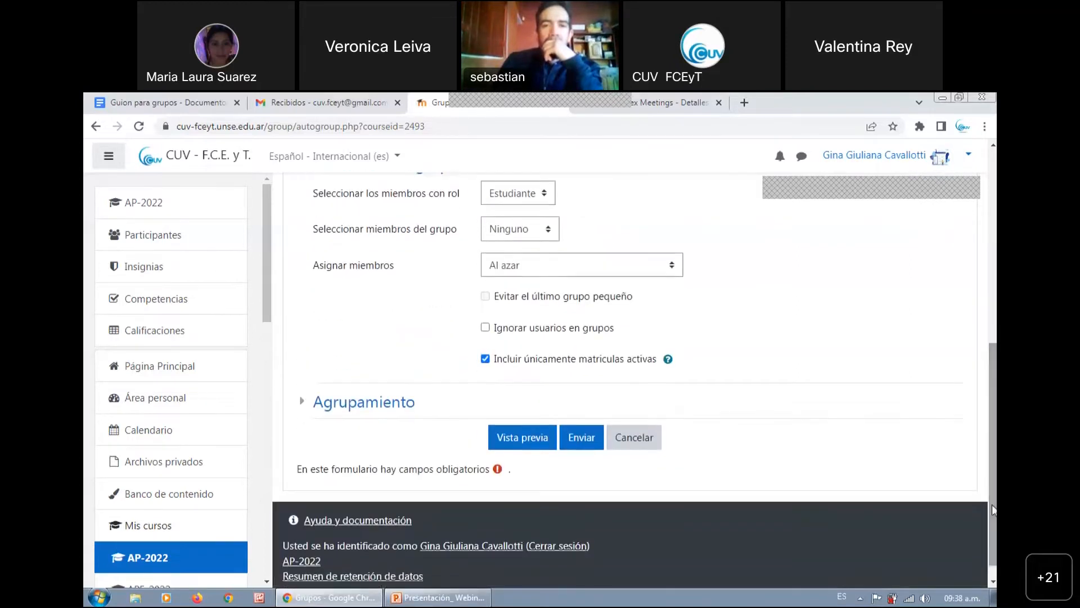
{"action": "left_click", "coordinate": [510, 433]}
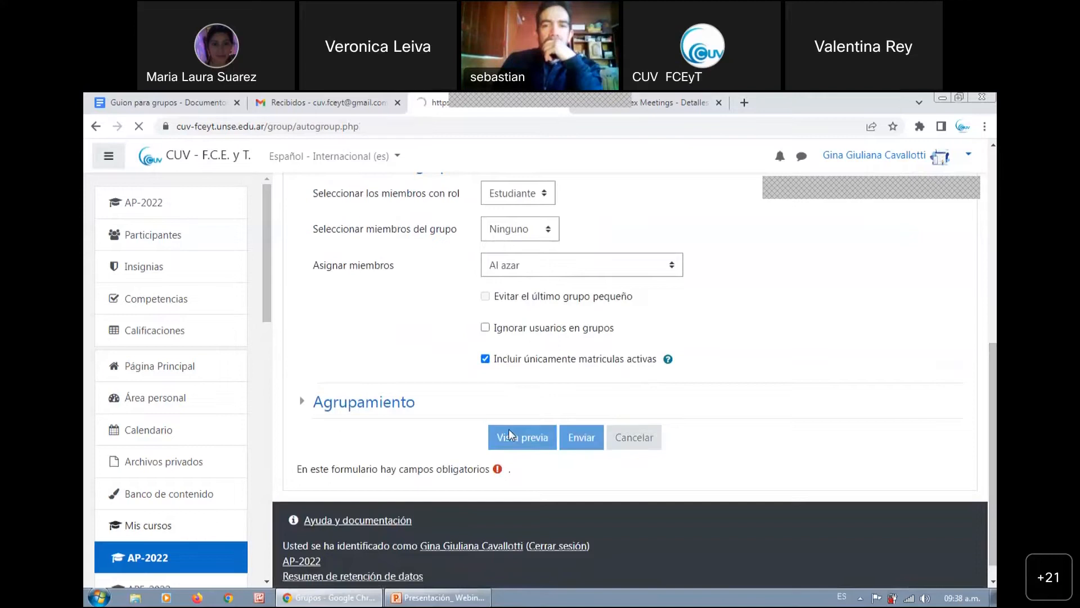
{"action": "left_click_drag", "start_coordinate": [993, 296], "coordinate": [993, 533]}
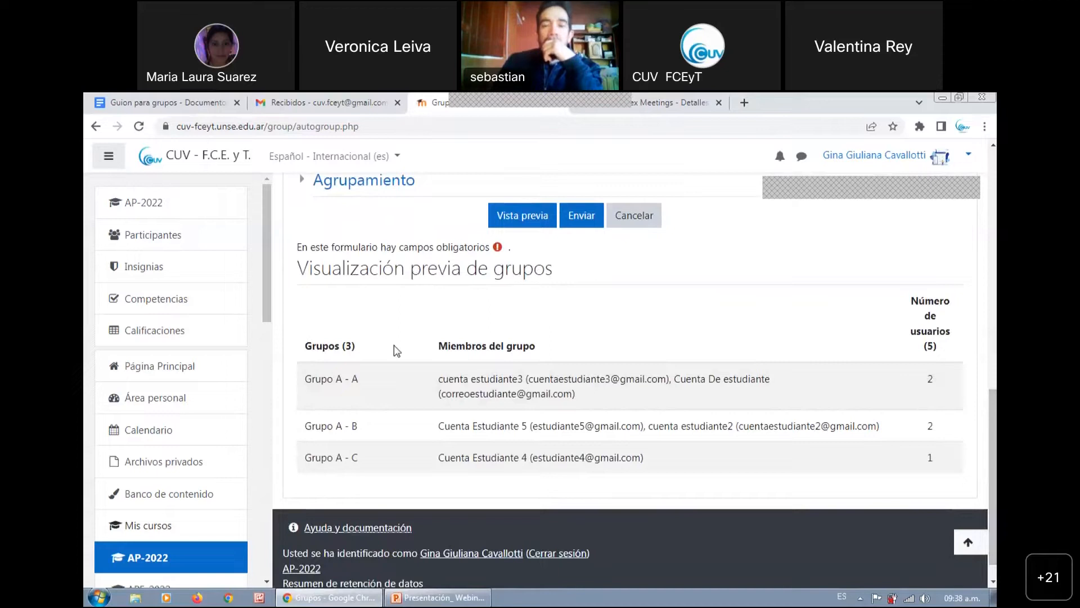
{"action": "left_click_drag", "start_coordinate": [313, 347], "coordinate": [355, 351]}
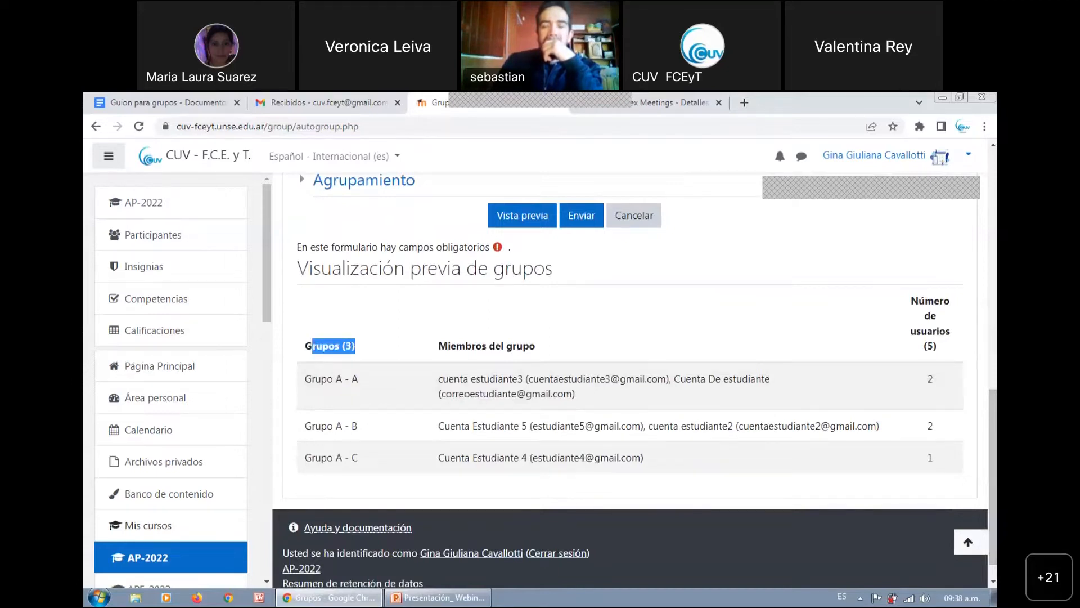
{"action": "left_click_drag", "start_coordinate": [993, 479], "coordinate": [993, 491]}
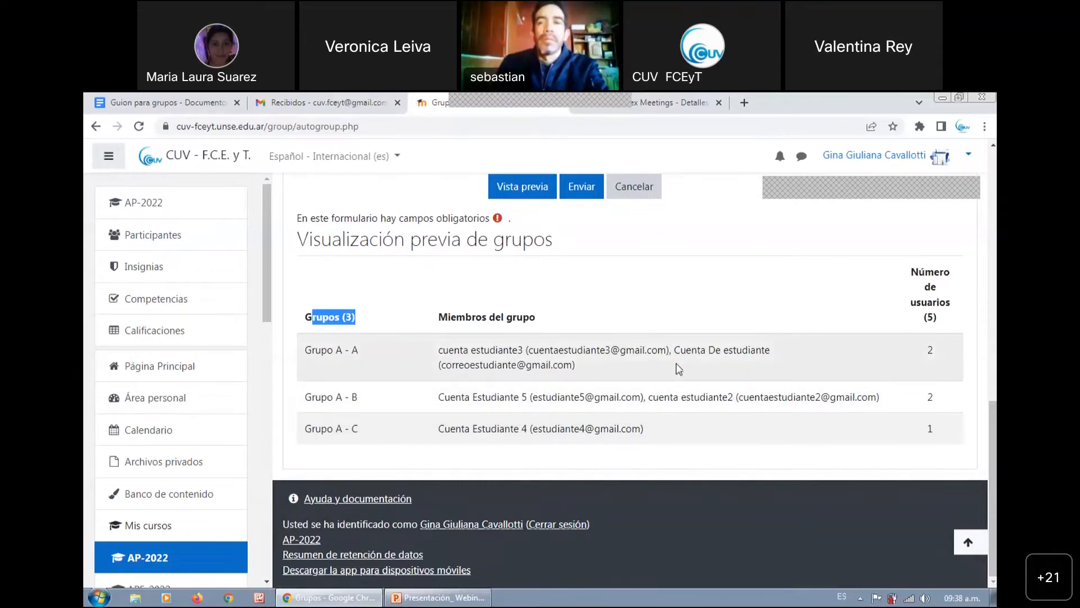
{"action": "double_click", "coordinate": [931, 350]}
{"action": "double_click", "coordinate": [935, 399]}
{"action": "double_click", "coordinate": [937, 430]}
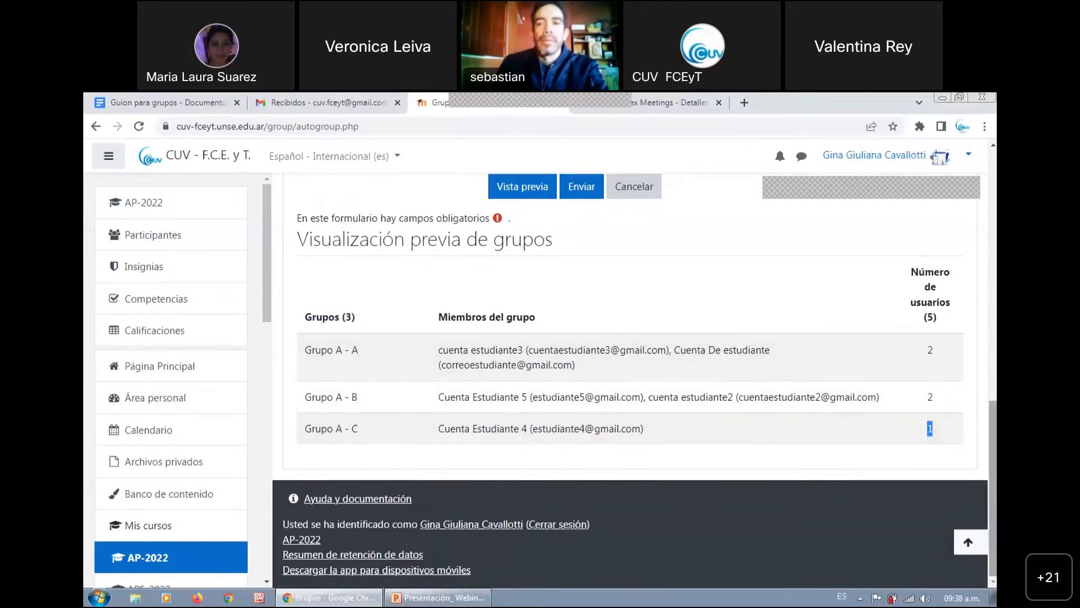
Go back to the general settings and review the available options for what the automatic creation is based on
{"action": "scroll", "coordinate": [635, 380], "scroll_direction": "up", "scroll_amount": 10}
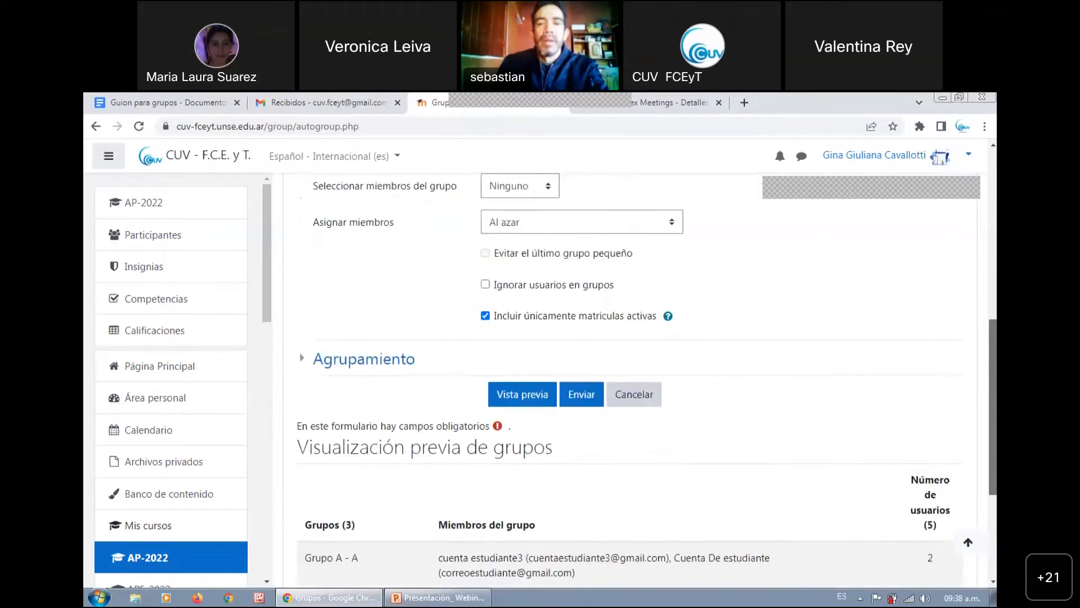
{"action": "mouse_move", "coordinate": [993, 290]}
{"action": "left_mouse_down"}
{"action": "mouse_move", "coordinate": [993, 250]}
{"action": "mouse_move", "coordinate": [994, 292]}
{"action": "left_mouse_up"}
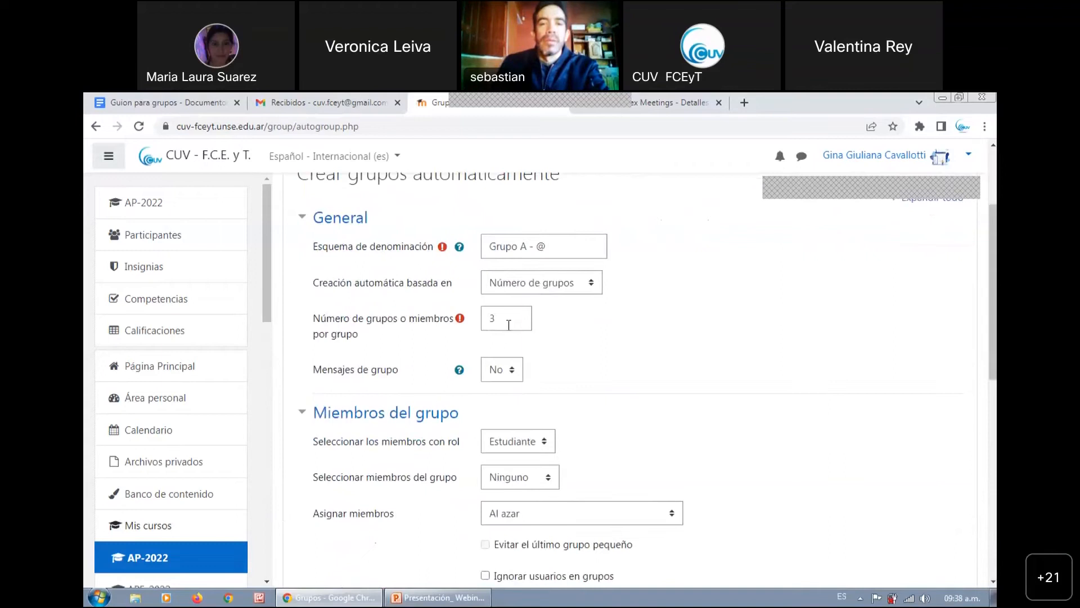
{"action": "left_click", "coordinate": [573, 284]}
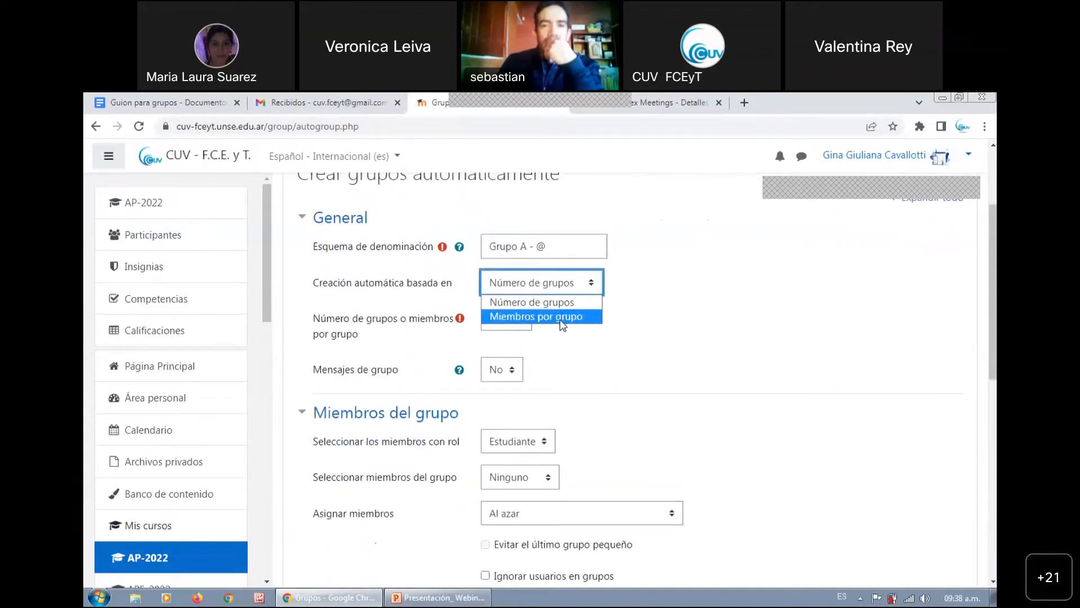
{"action": "left_click", "coordinate": [671, 330]}
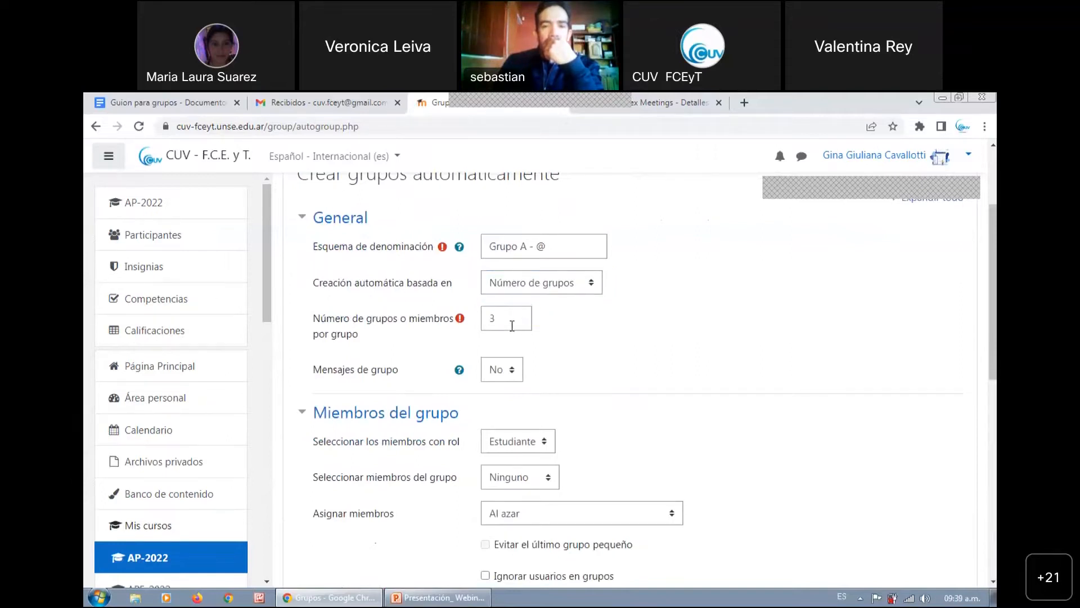
Expand the Agrupamiento section and review the options for grouping the automatically created groups
{"action": "left_click_drag", "start_coordinate": [993, 270], "coordinate": [994, 326]}
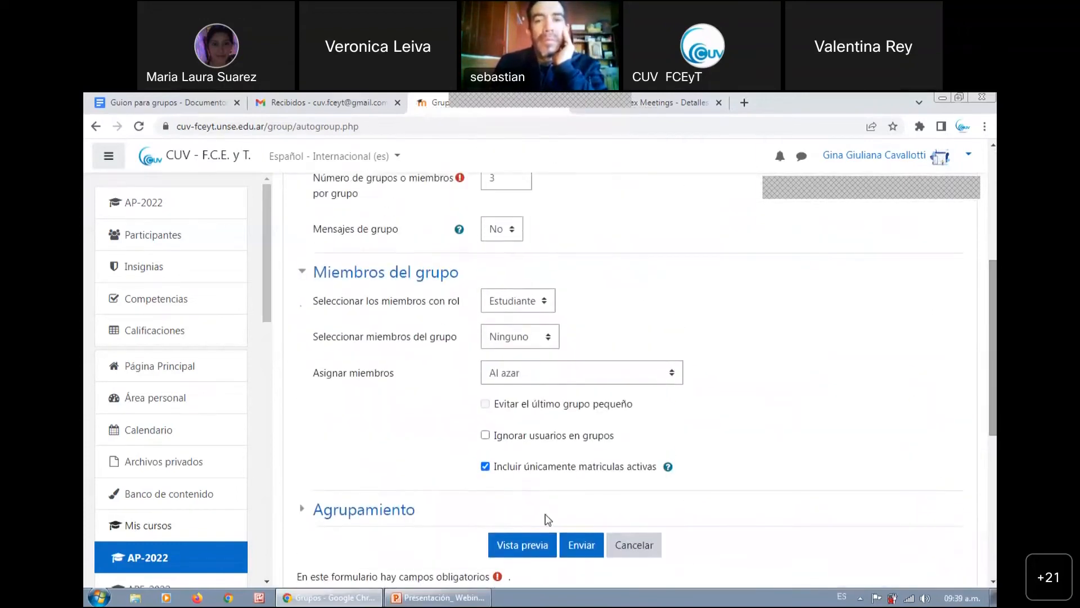
{"action": "left_click", "coordinate": [350, 509]}
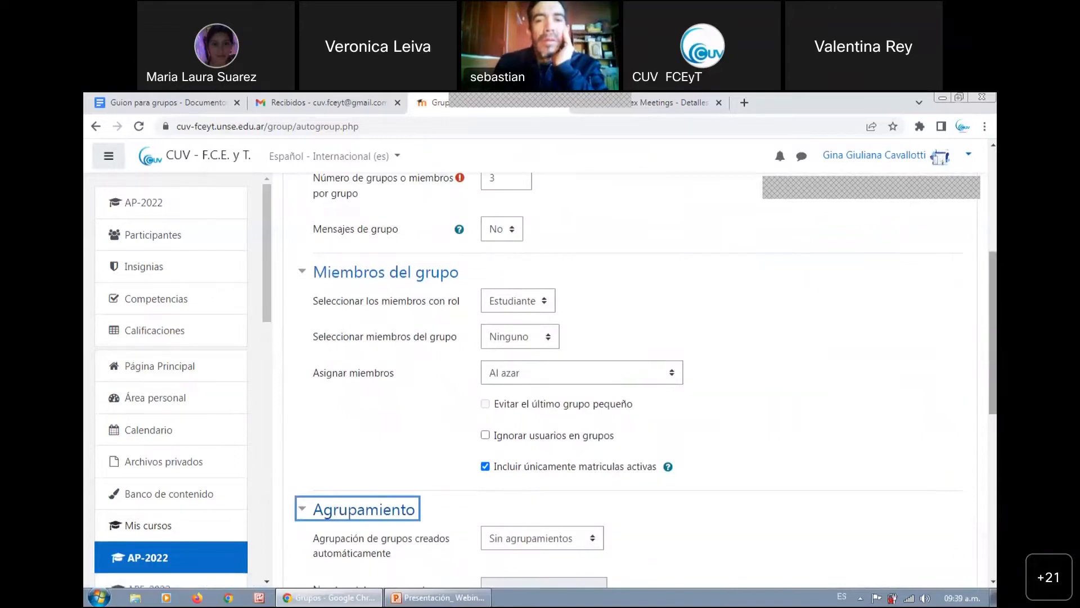
{"action": "left_click_drag", "start_coordinate": [994, 337], "coordinate": [994, 407]}
{"action": "left_click", "coordinate": [556, 350]}
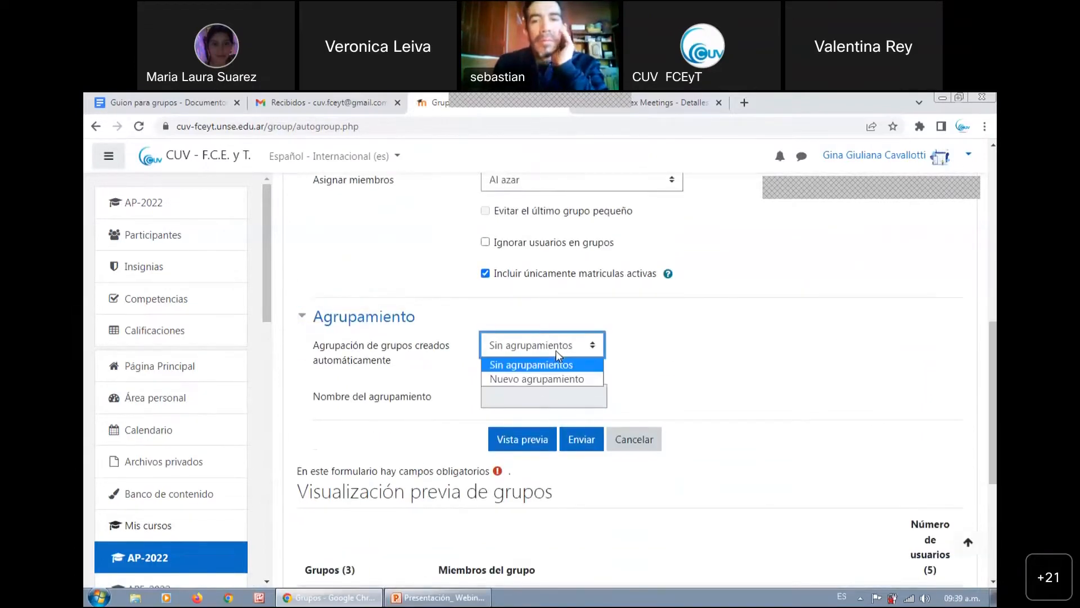
{"action": "left_click", "coordinate": [556, 350]}
Leave the form without submitting it and examine the course's groups and the users without a group in the overview
{"action": "left_click_drag", "start_coordinate": [993, 370], "coordinate": [988, 178]}
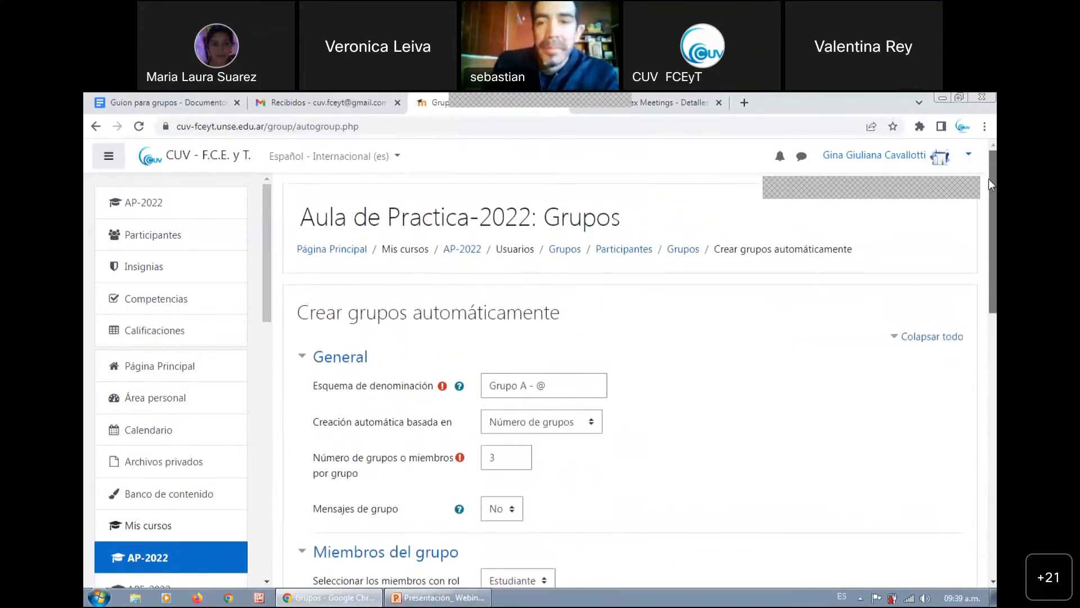
{"action": "left_click", "coordinate": [680, 255]}
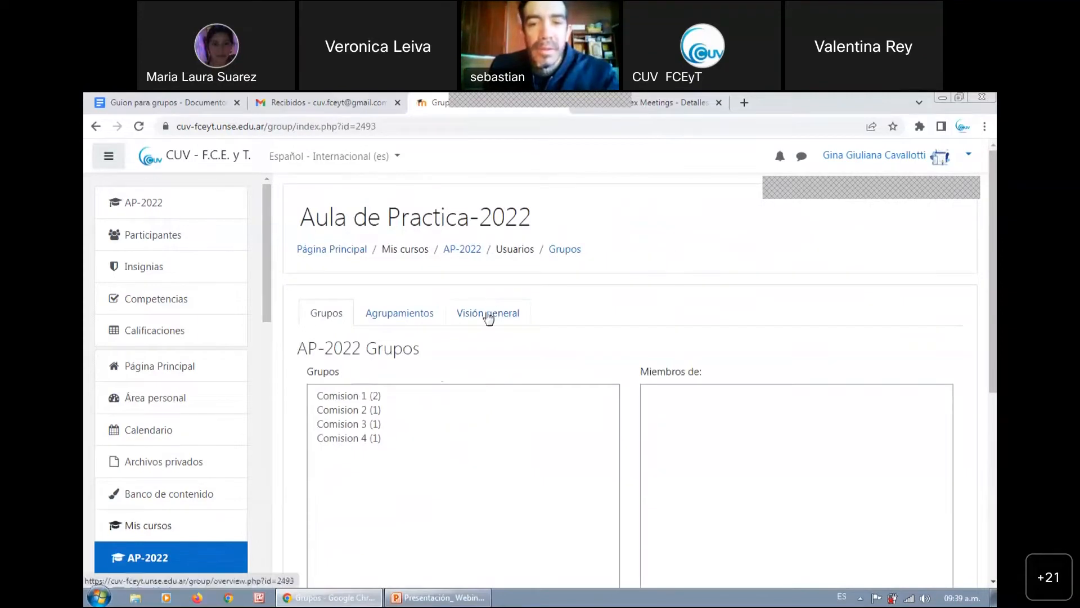
{"action": "left_click", "coordinate": [489, 315]}
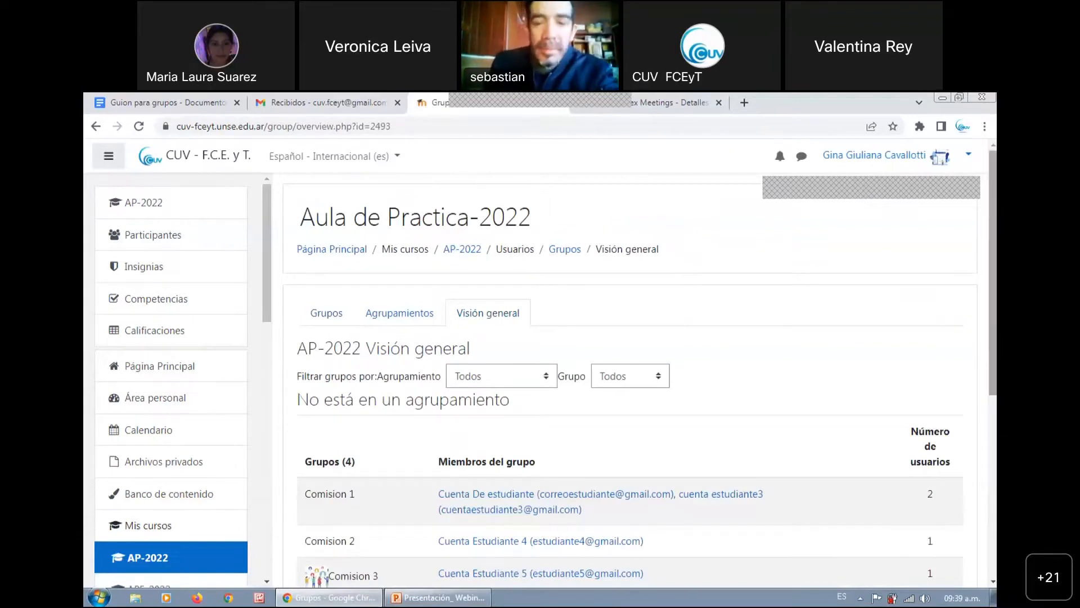
{"action": "scroll", "coordinate": [631, 371], "scroll_direction": "down", "scroll_amount": 2}
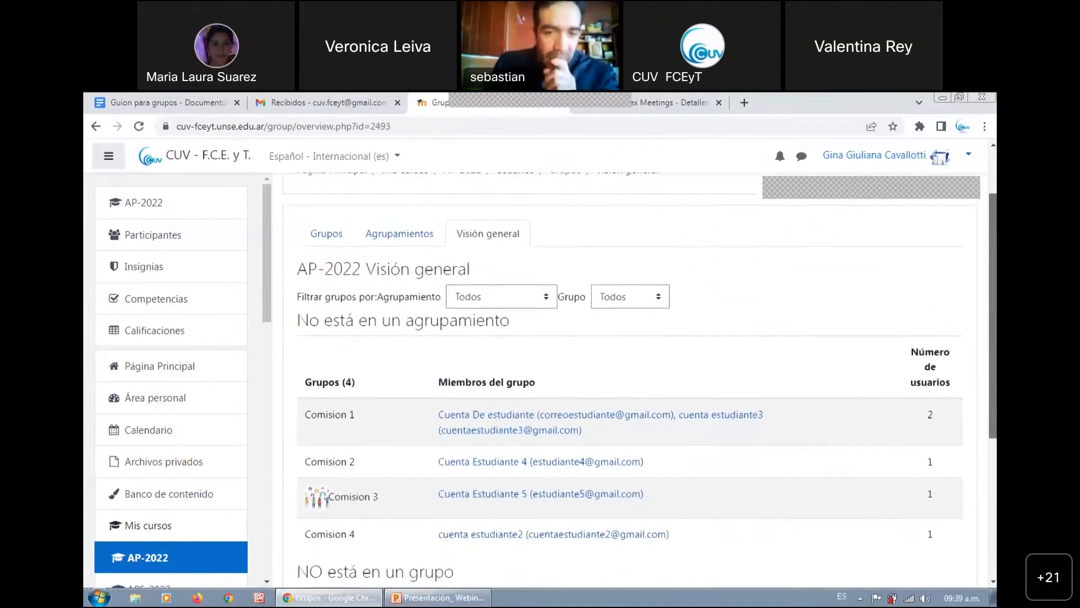
{"action": "scroll", "coordinate": [640, 372], "scroll_direction": "down", "scroll_amount": 2}
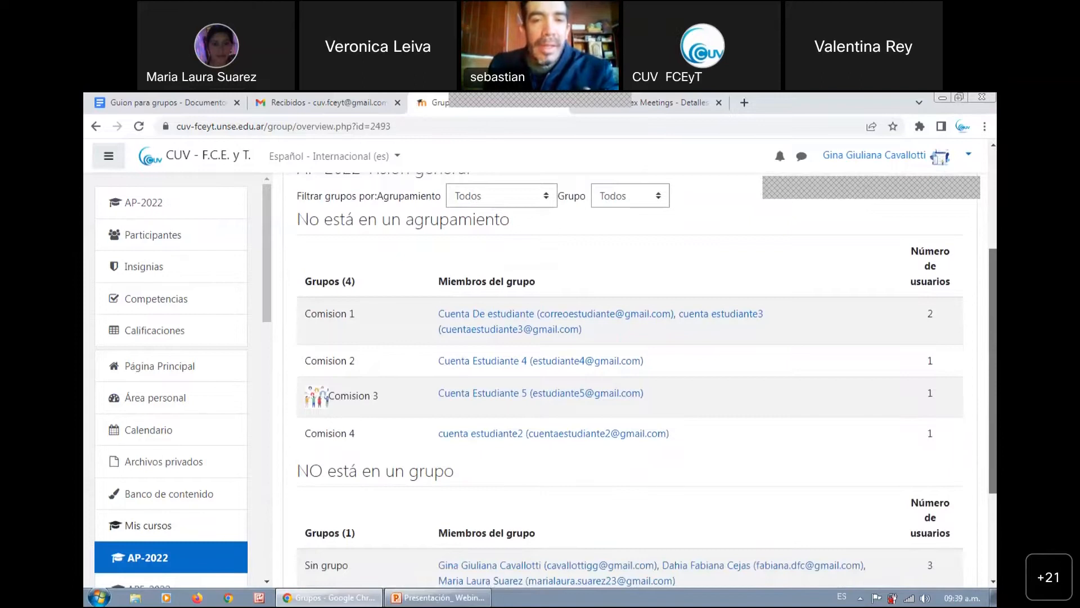
{"action": "scroll", "coordinate": [639, 372], "scroll_direction": "down", "scroll_amount": 1}
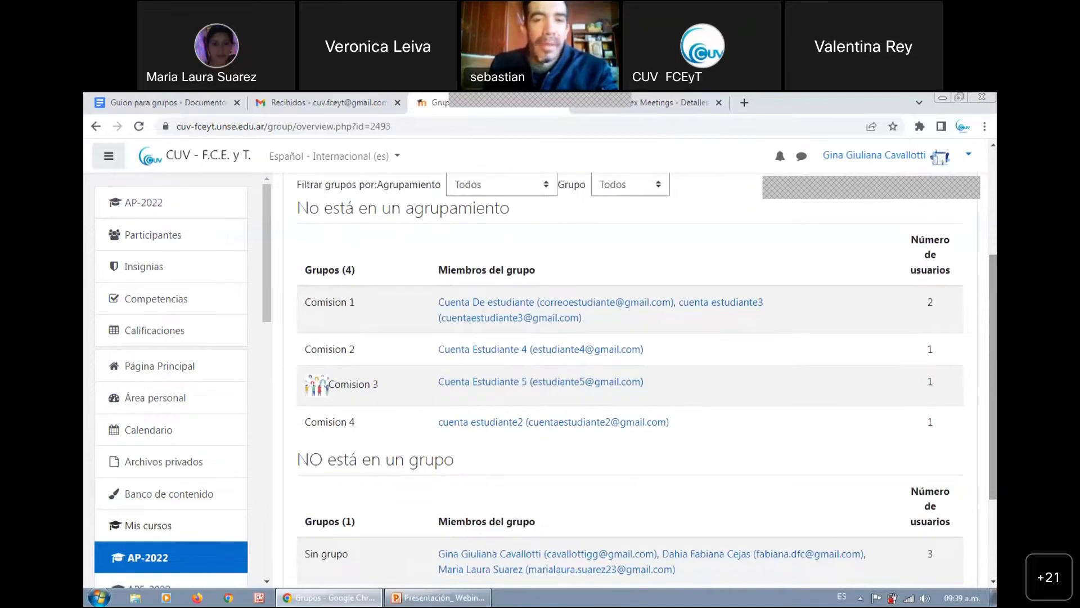
{"action": "left_click_drag", "start_coordinate": [993, 376], "coordinate": [741, 332]}
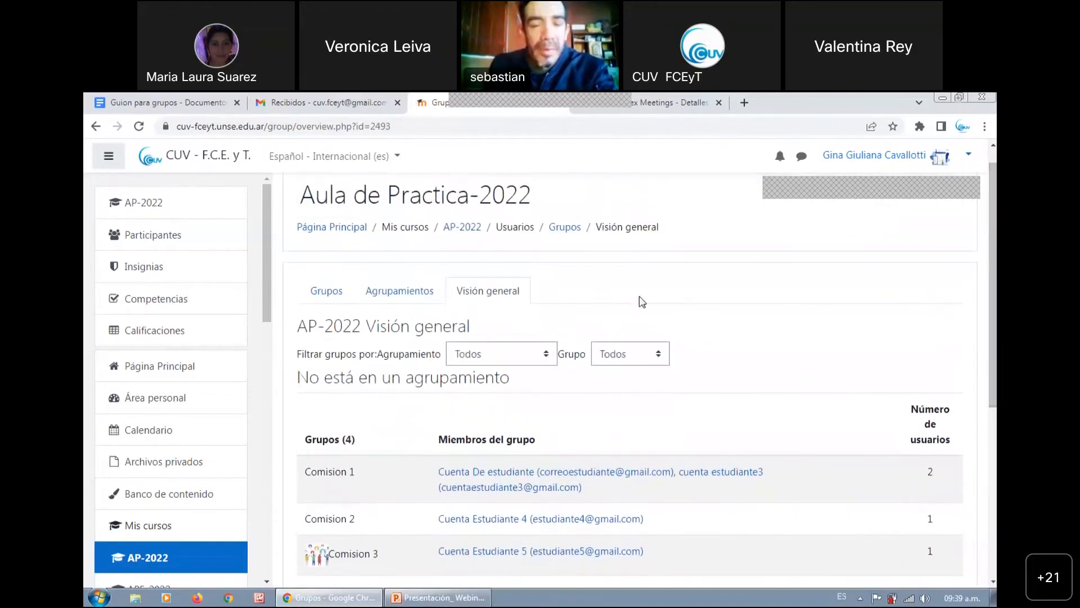
Reopen the form for creating groups automatically from the group list and set the naming scheme to "Grupo #"
{"action": "left_click", "coordinate": [325, 290]}
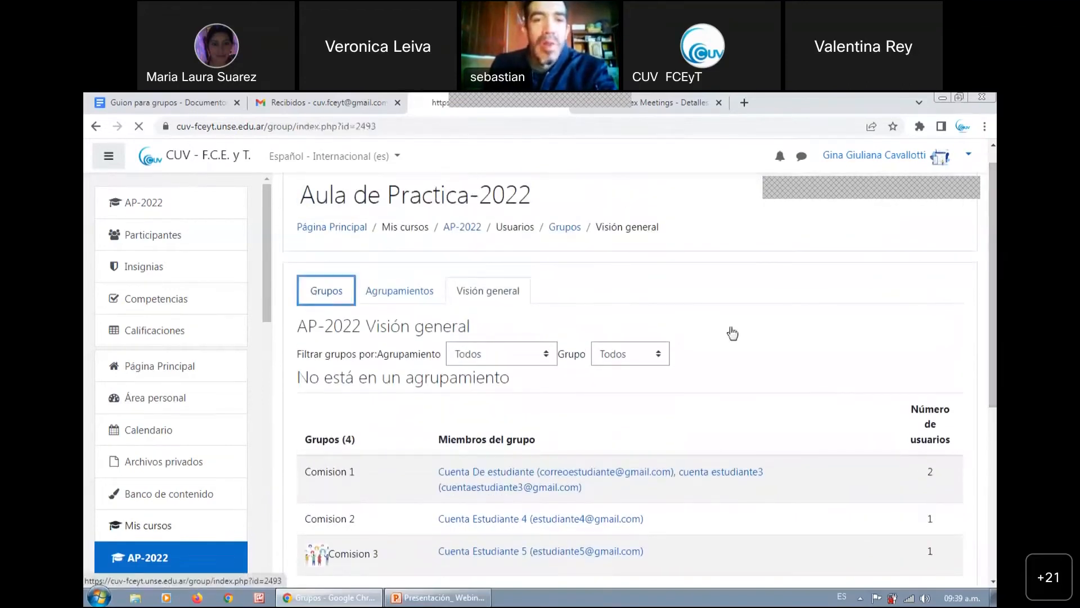
{"action": "scroll", "coordinate": [455, 416], "scroll_direction": "down", "scroll_amount": 5}
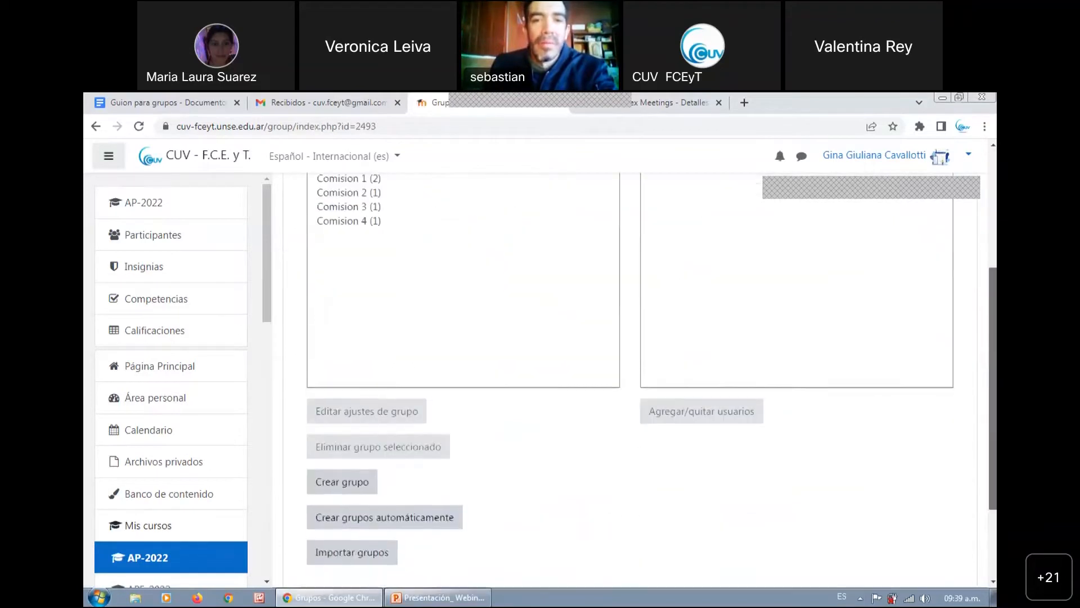
{"action": "left_click", "coordinate": [450, 432]}
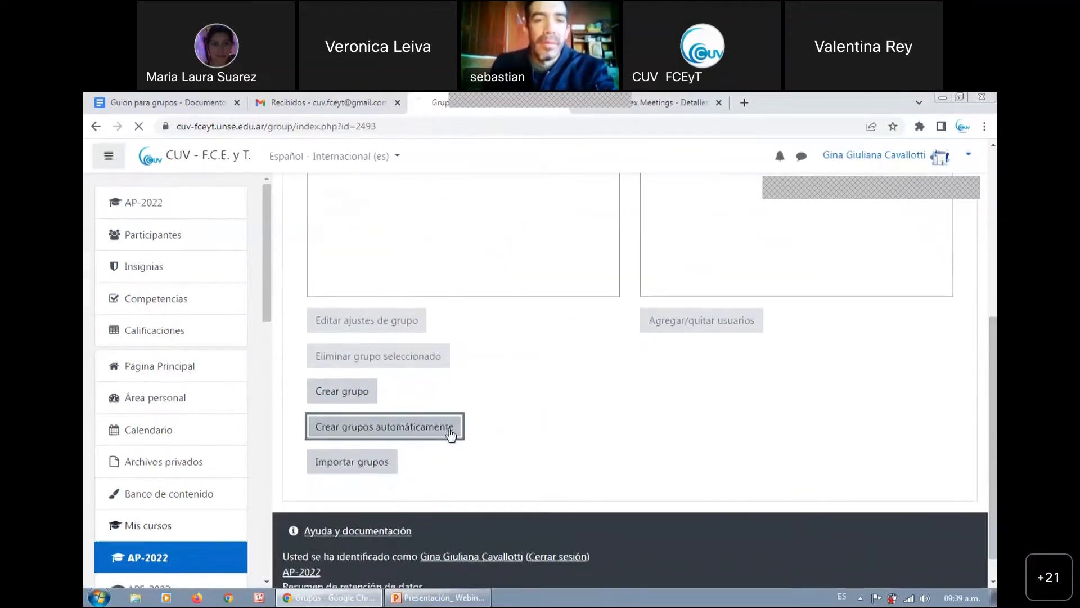
{"action": "left_click", "coordinate": [539, 386]}
{"action": "key", "text": "BackSpace"}
{"action": "type", "text": "#"}
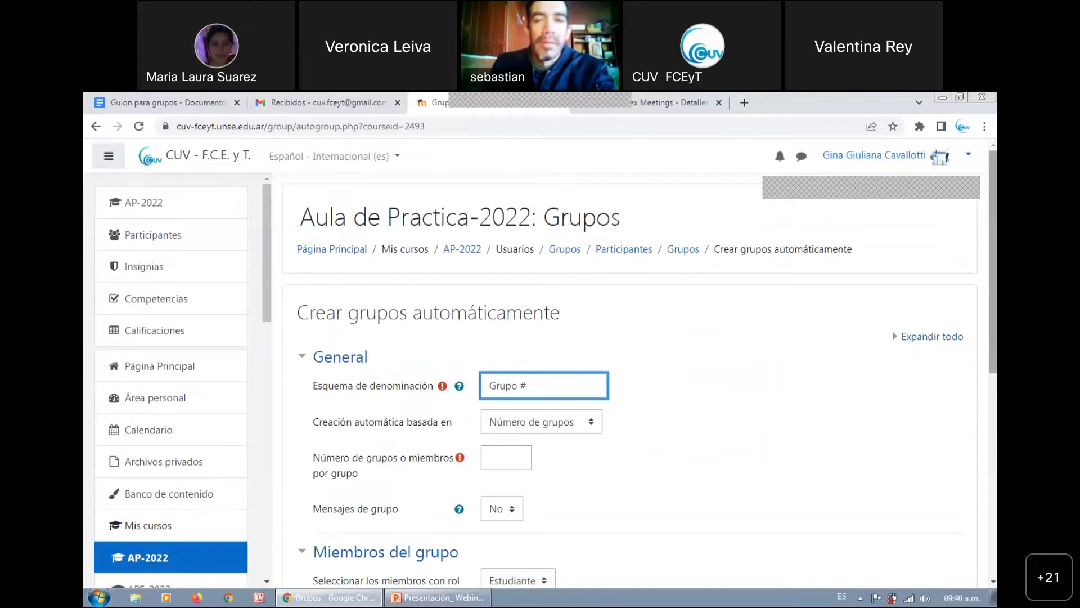
Remove the word "Grupo" from the naming scheme, keeping only the # placeholder
{"action": "scroll", "coordinate": [640, 370], "scroll_direction": "down", "scroll_amount": 1}
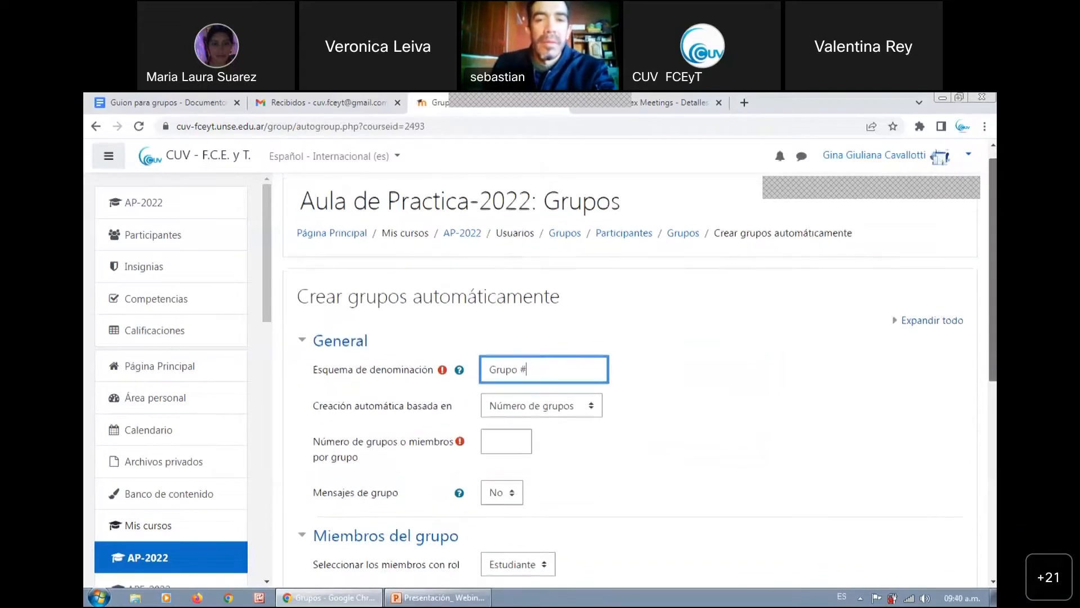
{"action": "scroll", "coordinate": [582, 340], "scroll_direction": "down", "scroll_amount": 1}
{"action": "left_click_drag", "start_coordinate": [518, 365], "coordinate": [488, 367]}
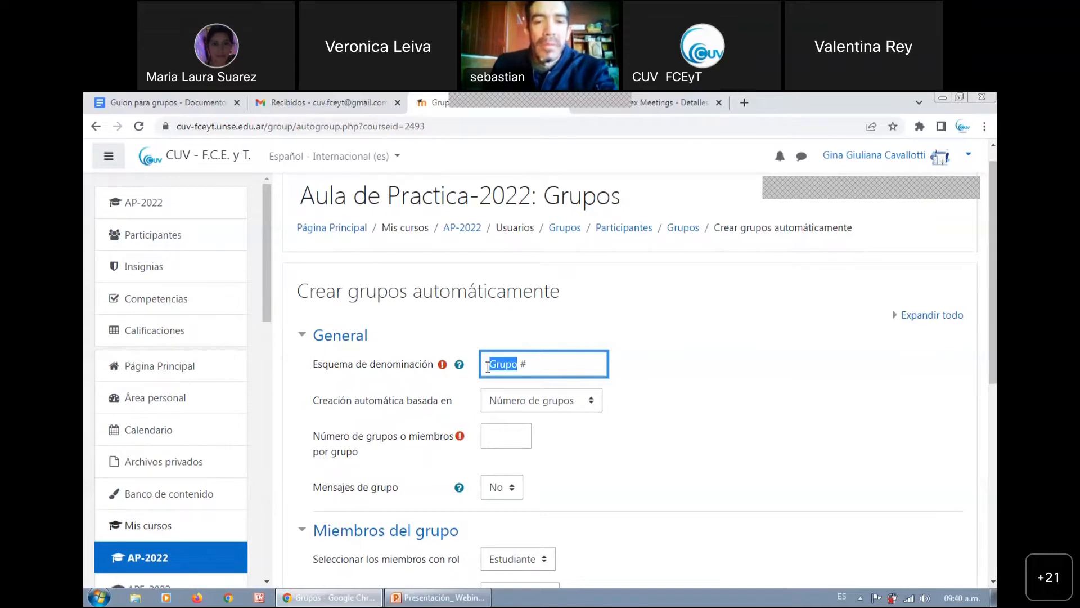
{"action": "key", "text": "BackSpace"}
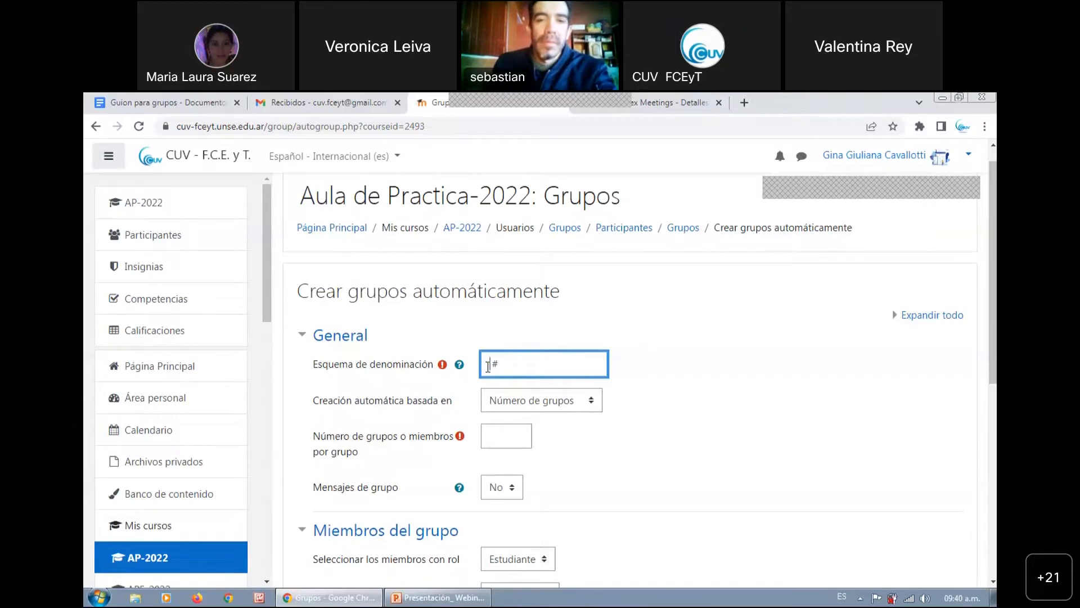
Review the general and group member settings for automatic creation and cancel the form without submitting it
{"action": "left_click_drag", "start_coordinate": [993, 287], "coordinate": [993, 263]}
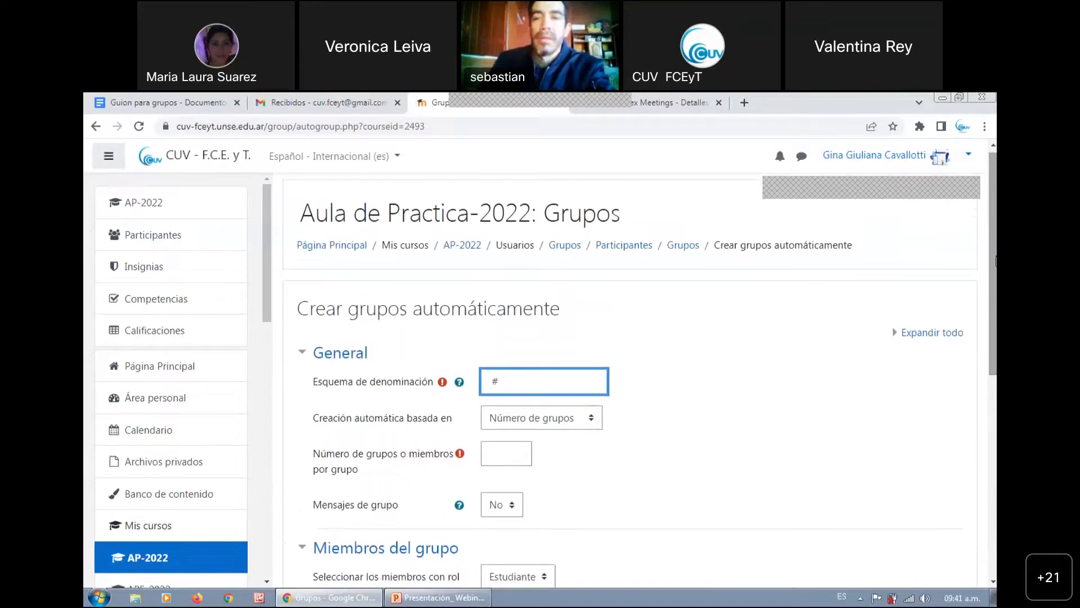
{"action": "scroll", "coordinate": [640, 370], "scroll_direction": "down", "scroll_amount": 5}
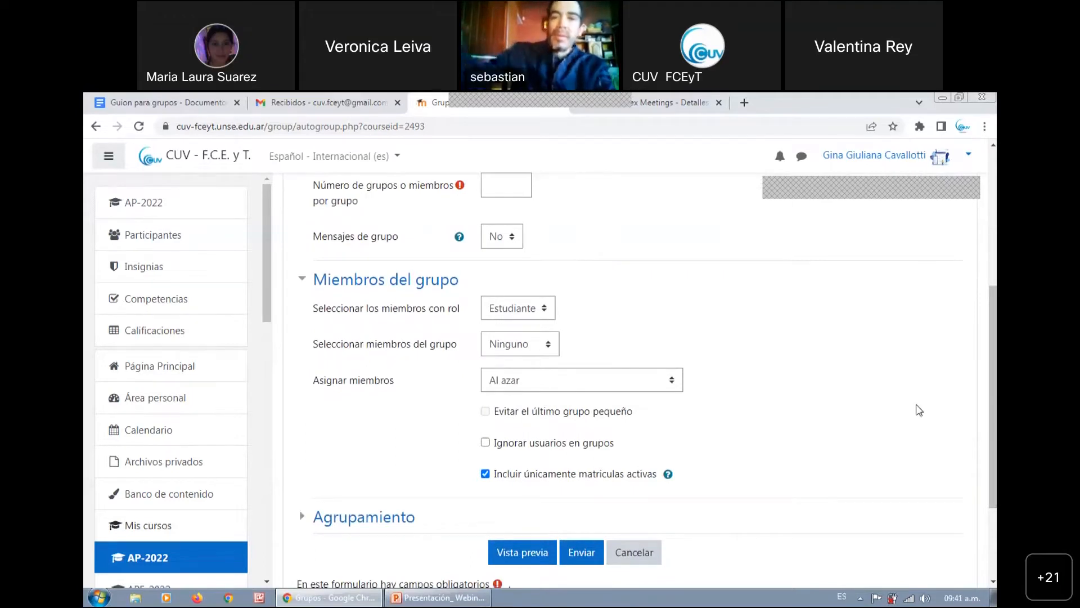
{"action": "scroll", "coordinate": [993, 411], "scroll_direction": "down", "scroll_amount": 2}
{"action": "scroll", "coordinate": [640, 373], "scroll_direction": "up", "scroll_amount": 7}
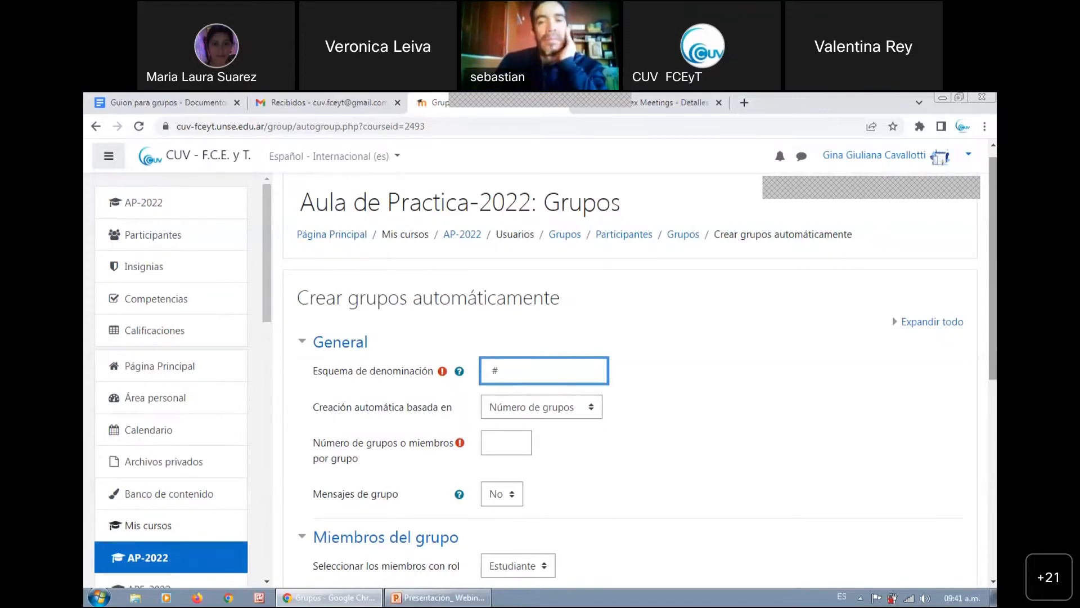
{"action": "scroll", "coordinate": [535, 386], "scroll_direction": "down", "scroll_amount": 5}
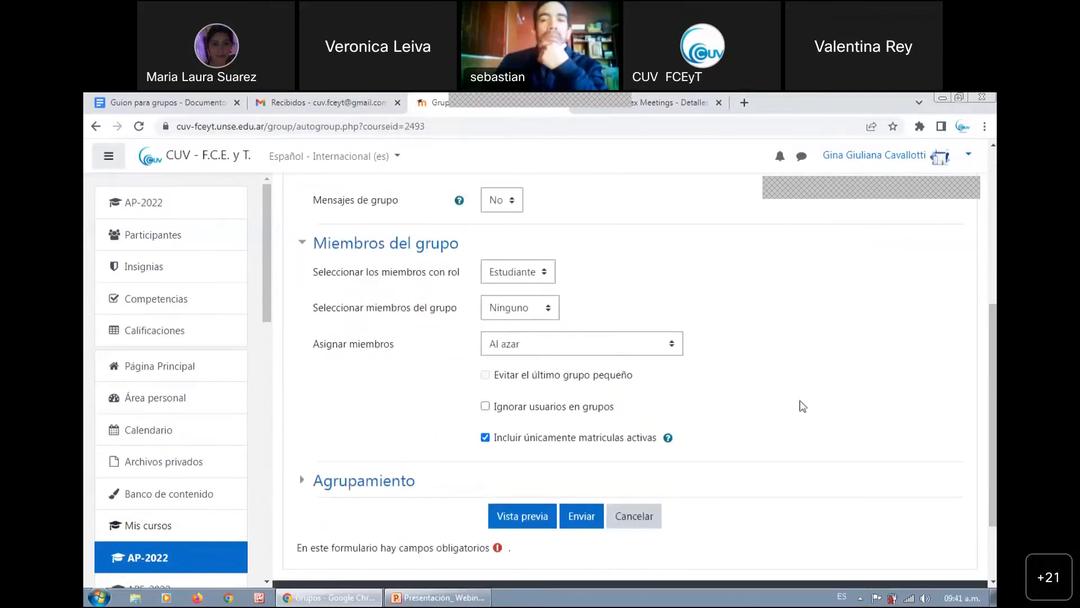
{"action": "scroll", "coordinate": [926, 405], "scroll_direction": "up", "scroll_amount": 5}
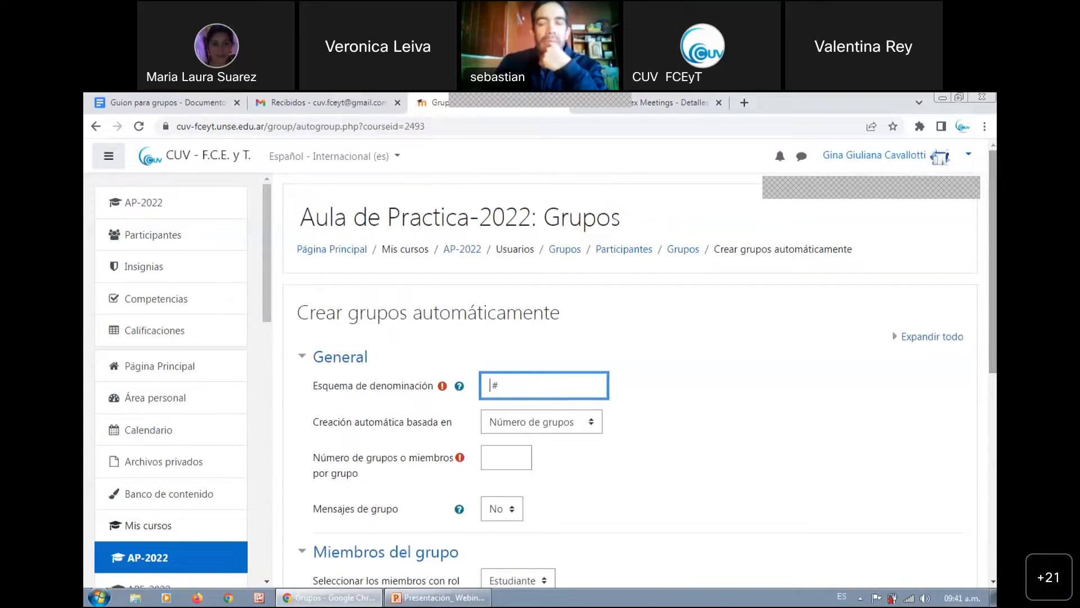
{"action": "left_click", "coordinate": [686, 250]}
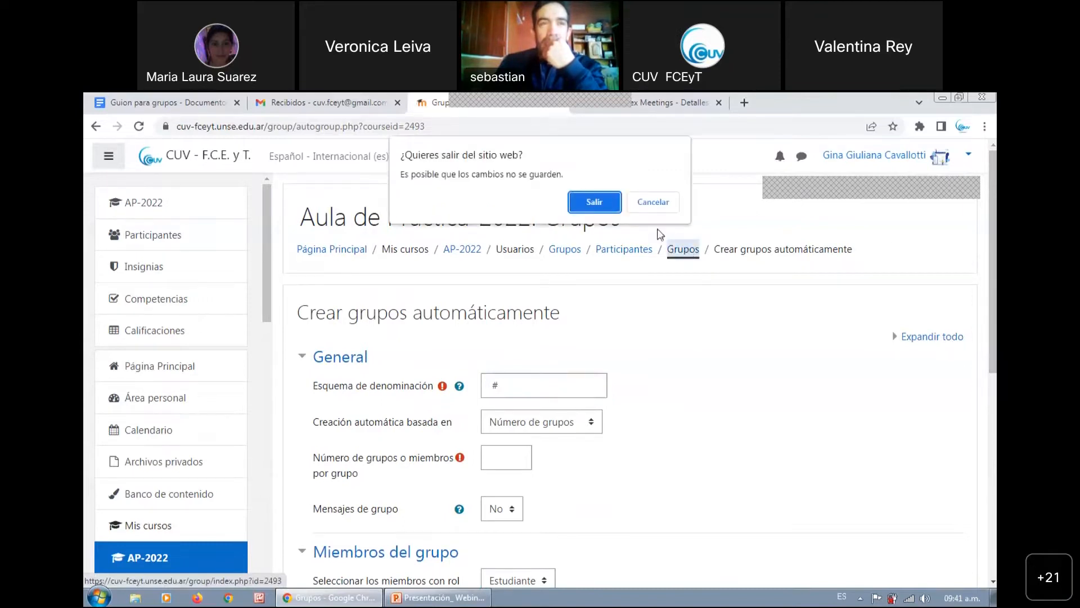
{"action": "left_click", "coordinate": [653, 203]}
{"action": "scroll", "coordinate": [642, 338], "scroll_direction": "down", "scroll_amount": 7}
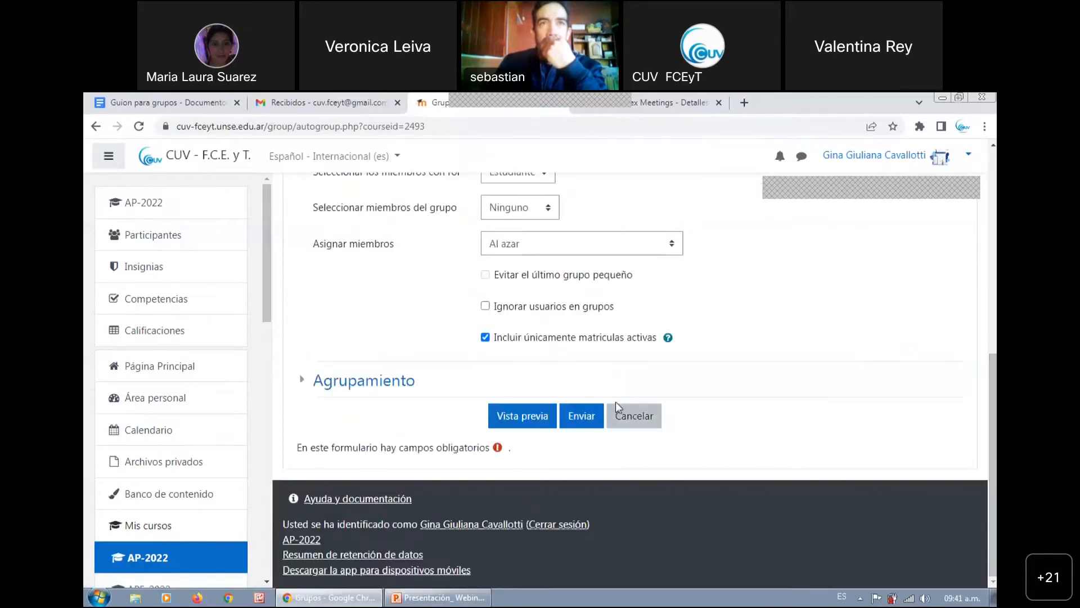
{"action": "left_click", "coordinate": [630, 422]}
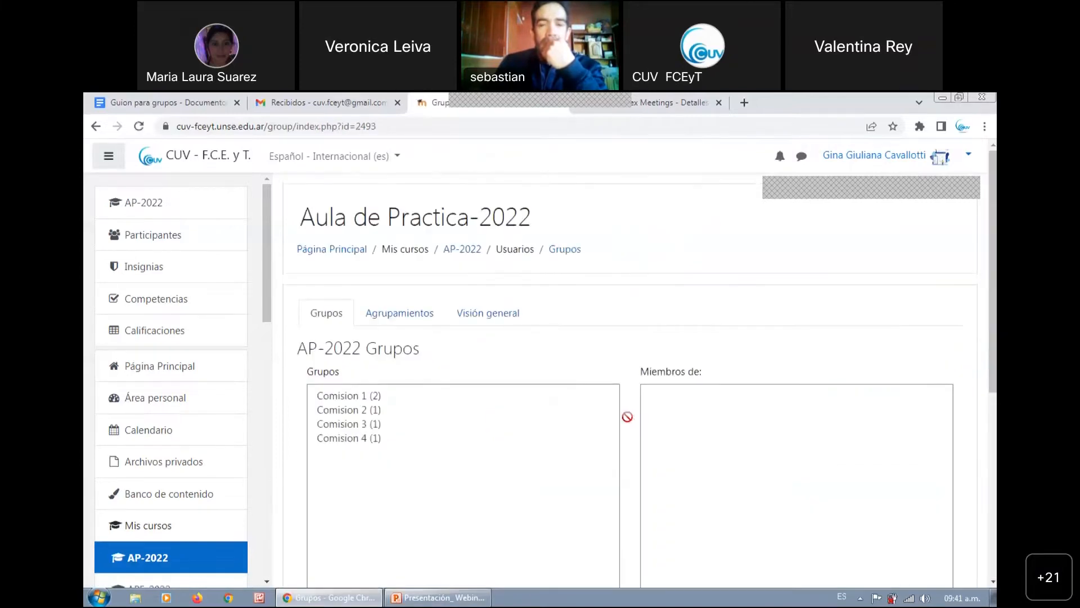
Open the Visión general of the course and check the members of each Comision group and the users without a group
{"action": "left_click_drag", "start_coordinate": [992, 302], "coordinate": [990, 311]}
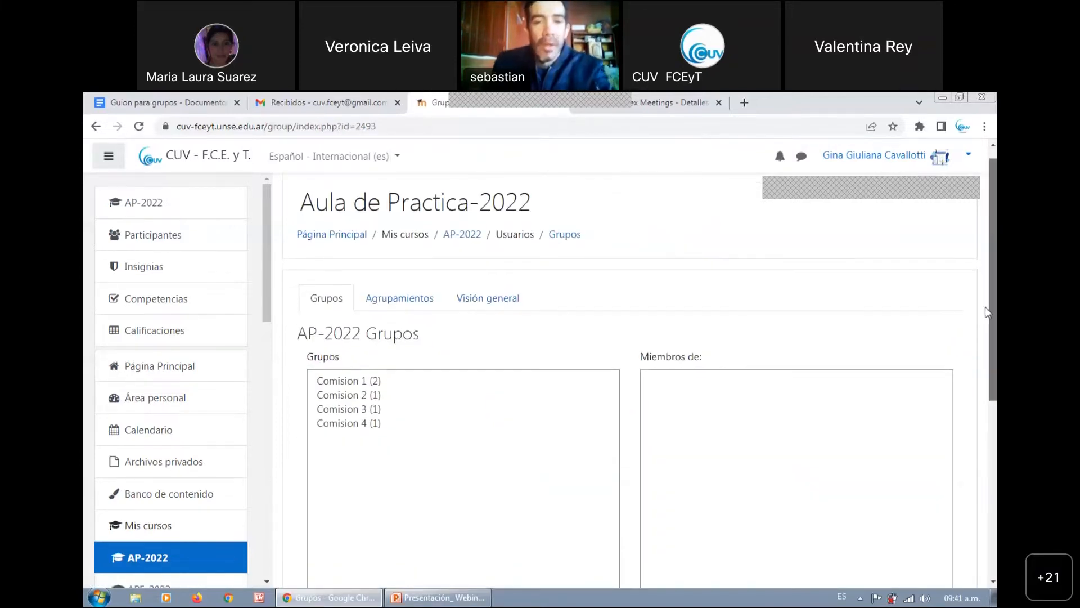
{"action": "left_click", "coordinate": [506, 310]}
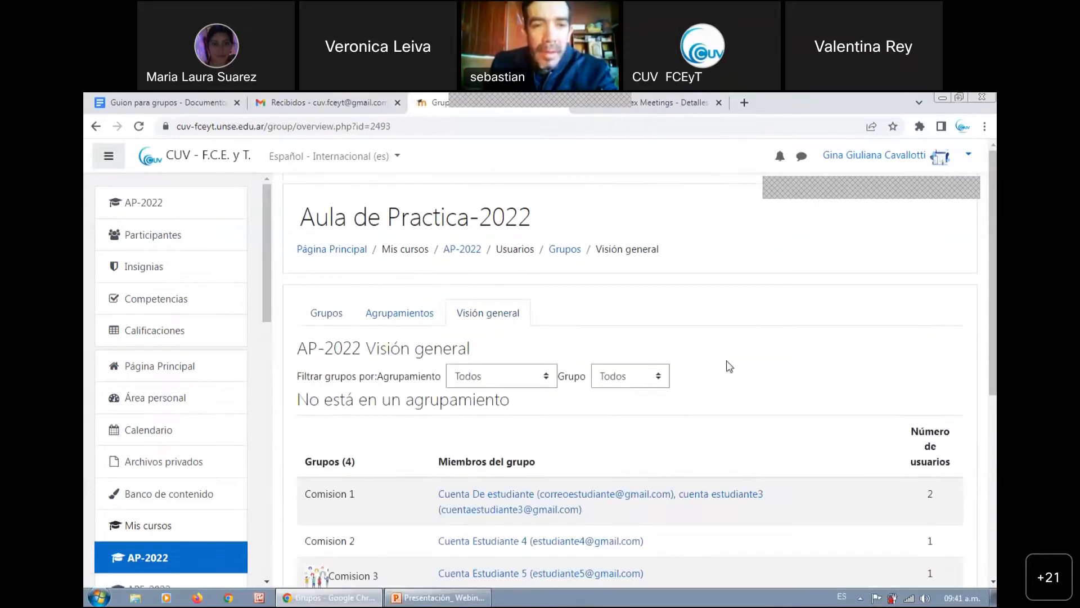
{"action": "left_click_drag", "start_coordinate": [993, 354], "coordinate": [992, 476]}
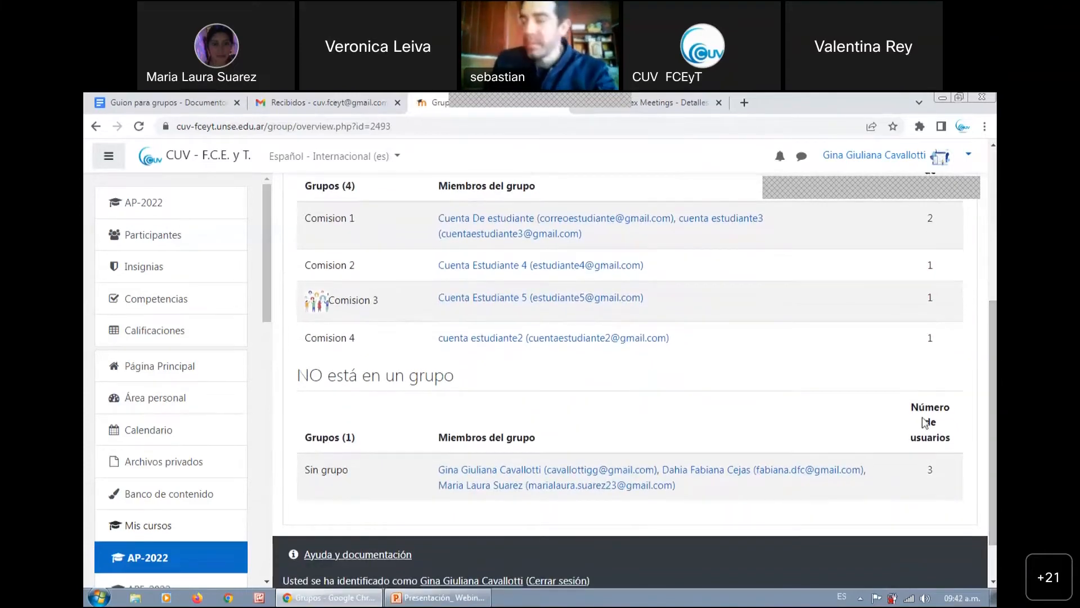
{"action": "left_click_drag", "start_coordinate": [993, 402], "coordinate": [993, 252]}
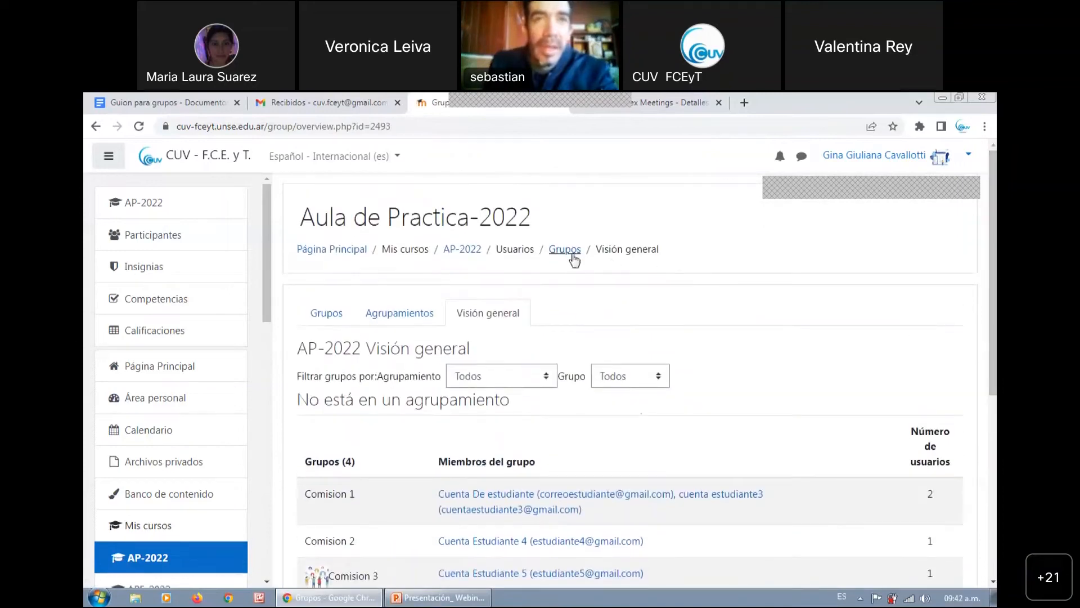
Return to the course's group list and bring up the options for creating and importing groups
{"action": "left_click", "coordinate": [568, 254]}
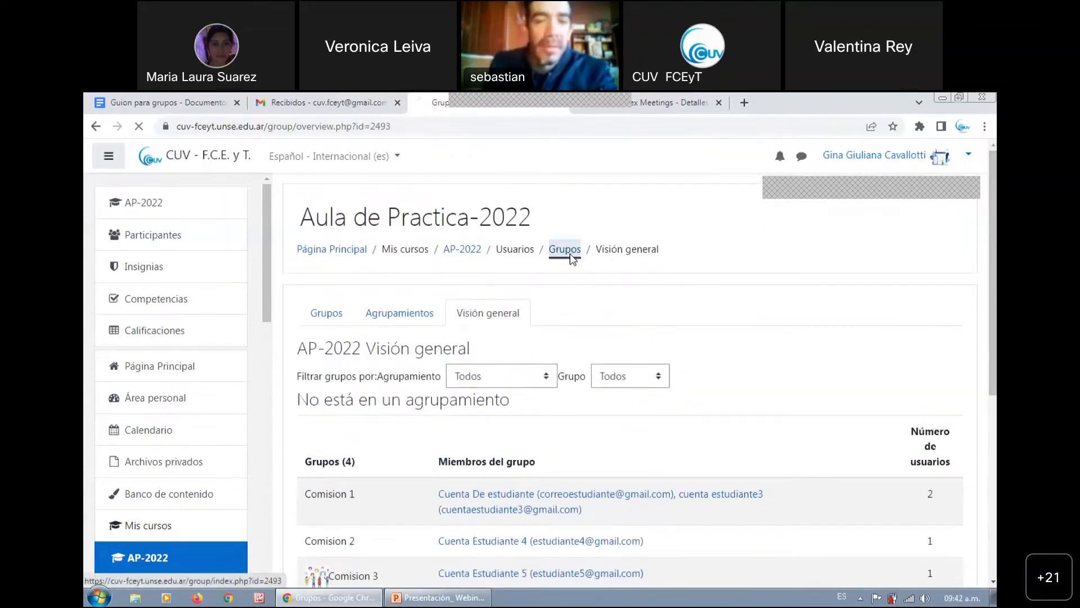
{"action": "left_click_drag", "start_coordinate": [993, 270], "coordinate": [995, 243]}
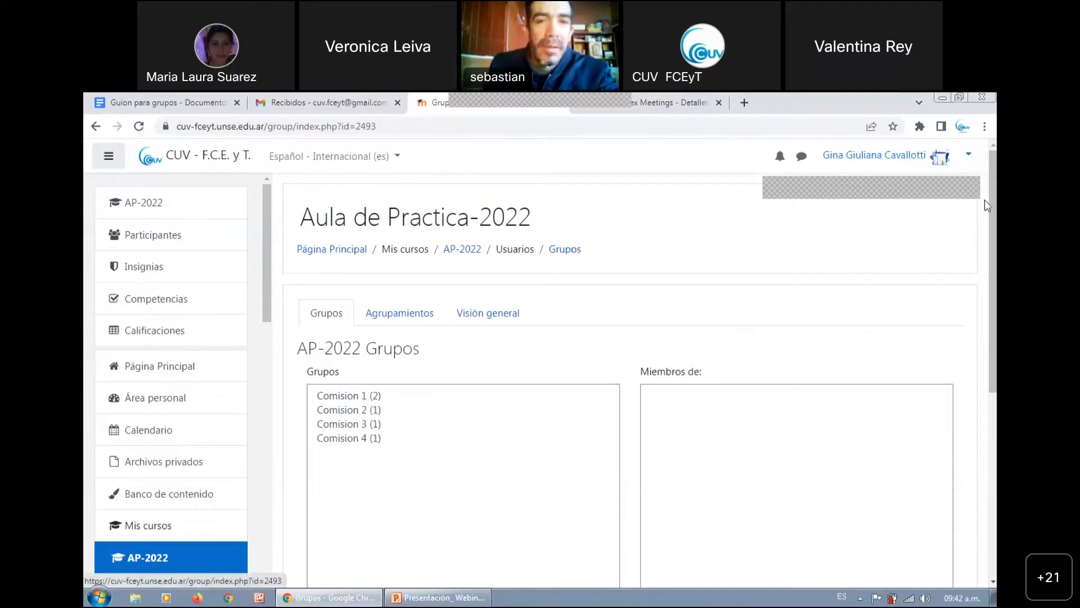
{"action": "left_click_drag", "start_coordinate": [993, 231], "coordinate": [993, 359]}
{"action": "scroll", "coordinate": [362, 415], "scroll_direction": "down", "scroll_amount": 2}
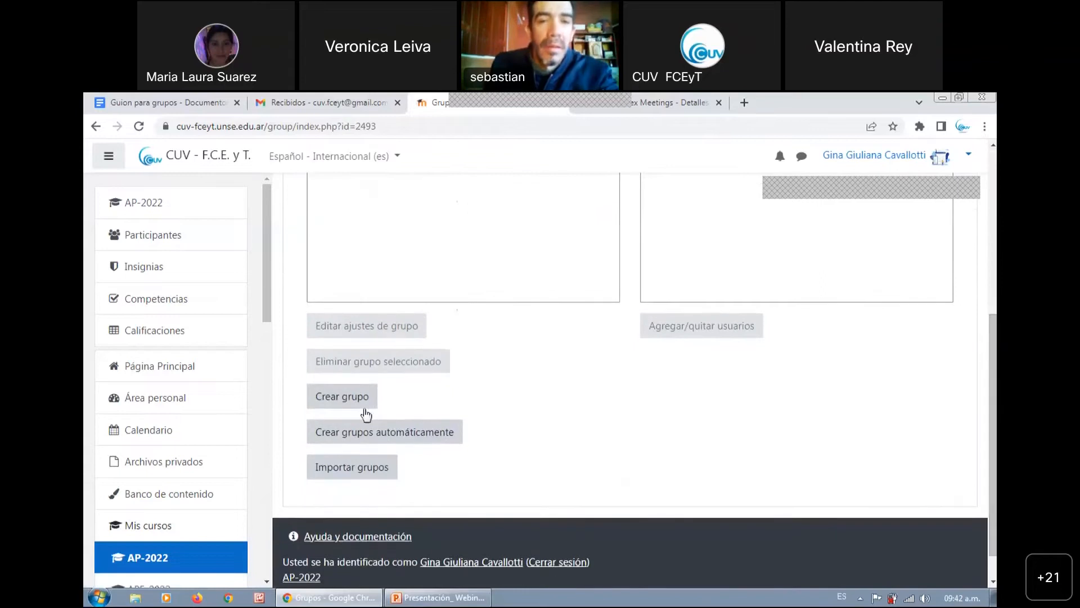
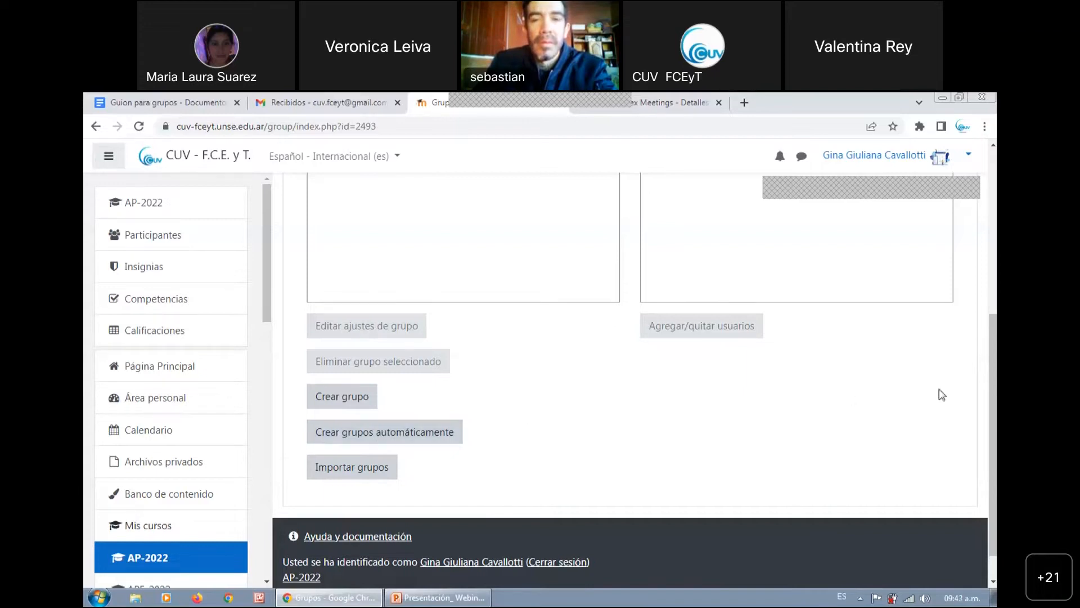
Open the automatic group creation form, review its naming scheme setting "Grupo @" and cancel the form without submitting it
{"action": "scroll", "coordinate": [938, 393], "scroll_direction": "up", "scroll_amount": 4}
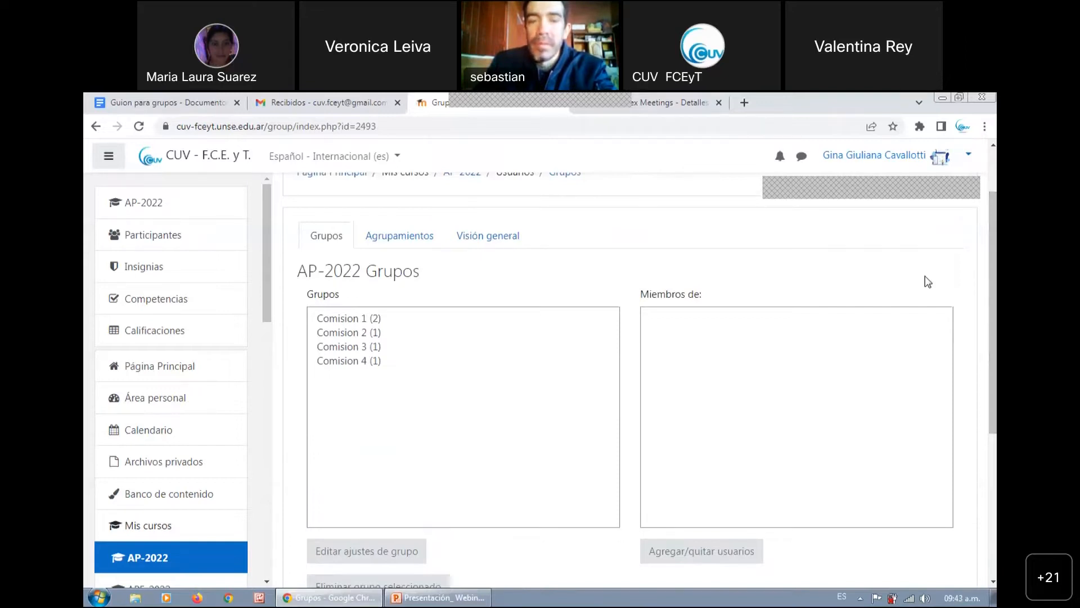
{"action": "scroll", "coordinate": [968, 266], "scroll_direction": "up", "scroll_amount": 2}
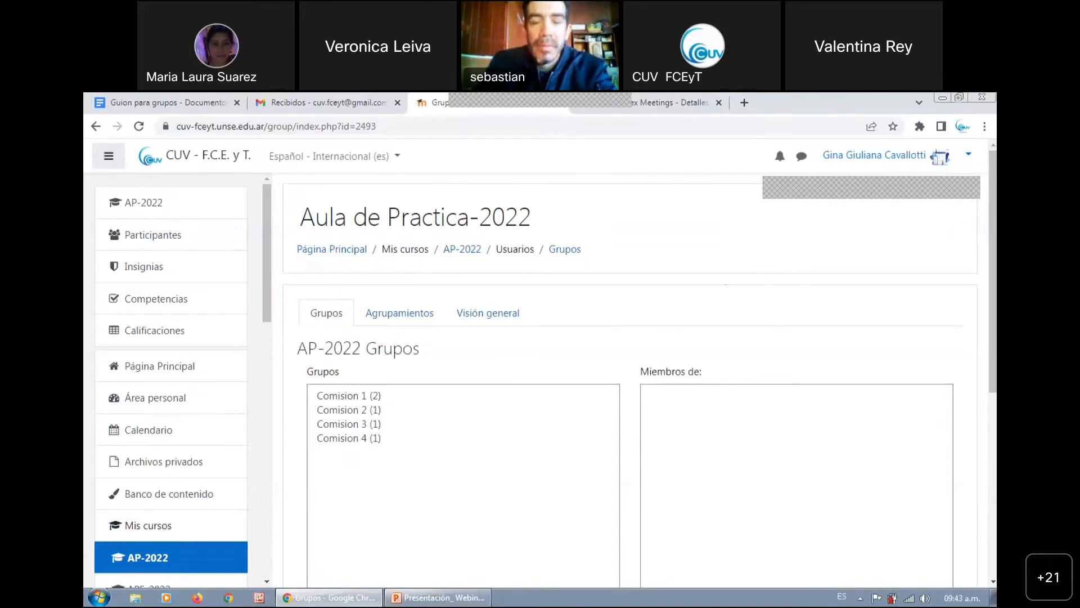
{"action": "scroll", "coordinate": [373, 446], "scroll_direction": "down", "scroll_amount": 2}
{"action": "scroll", "coordinate": [373, 446], "scroll_direction": "down", "scroll_amount": 2}
{"action": "left_click", "coordinate": [373, 446]}
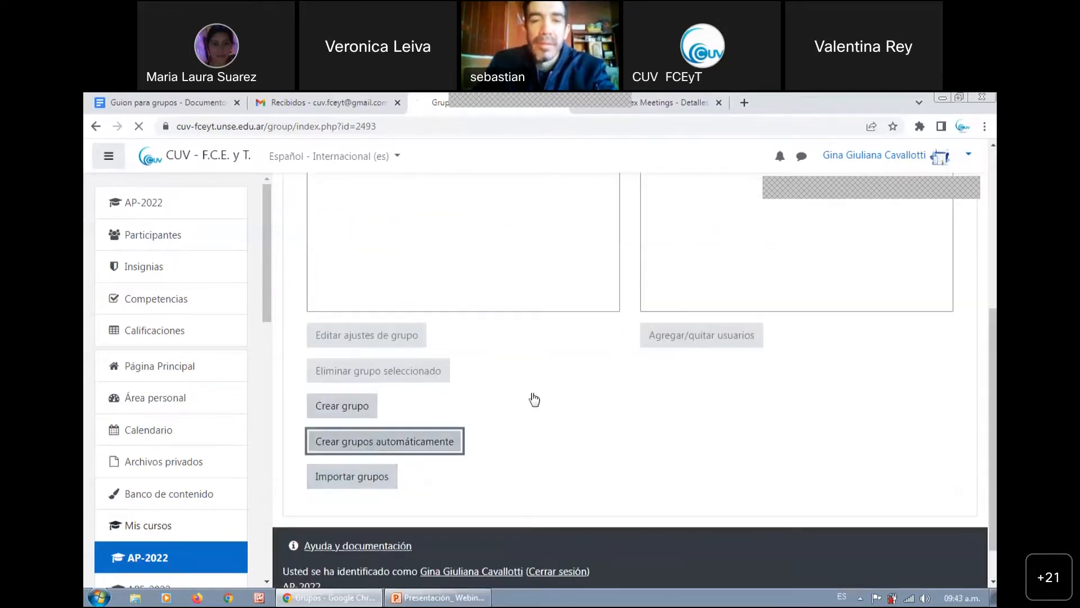
{"action": "left_click", "coordinate": [540, 386]}
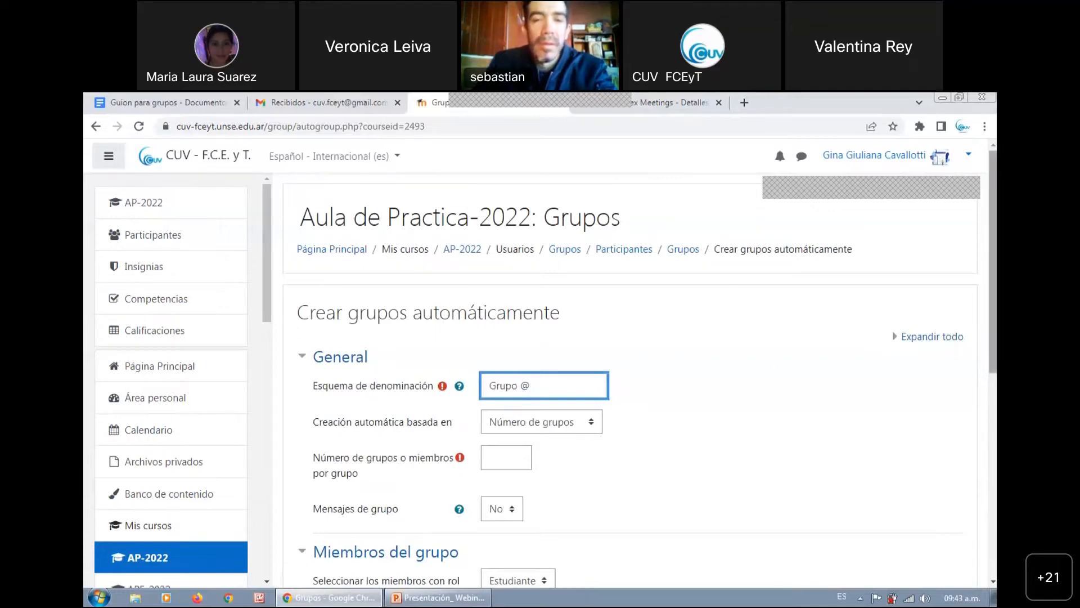
{"action": "scroll", "coordinate": [640, 370], "scroll_direction": "down", "scroll_amount": 1}
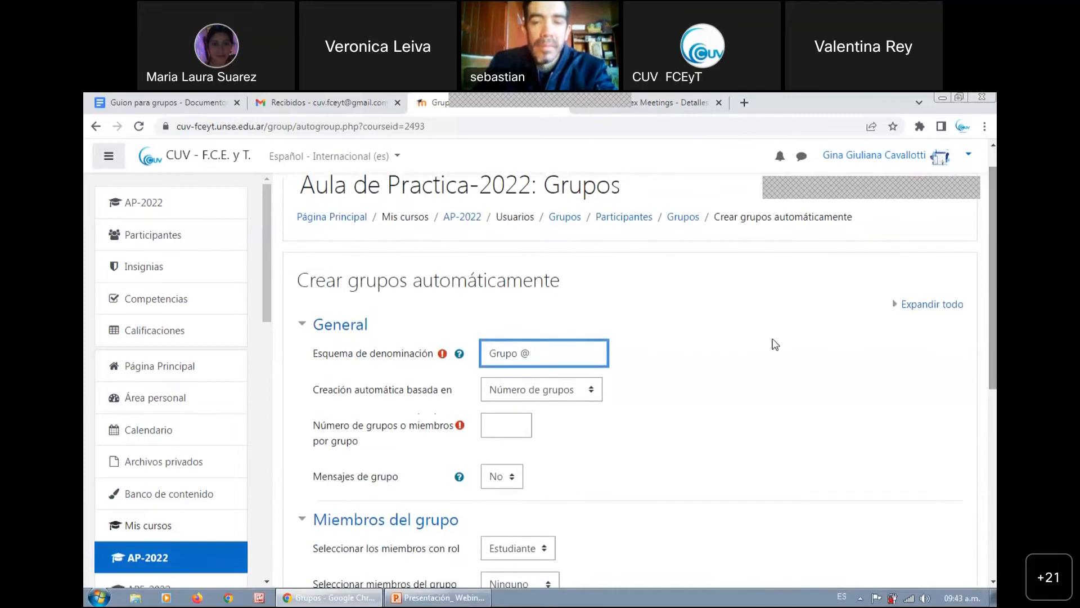
{"action": "left_click_drag", "start_coordinate": [511, 354], "coordinate": [489, 354]}
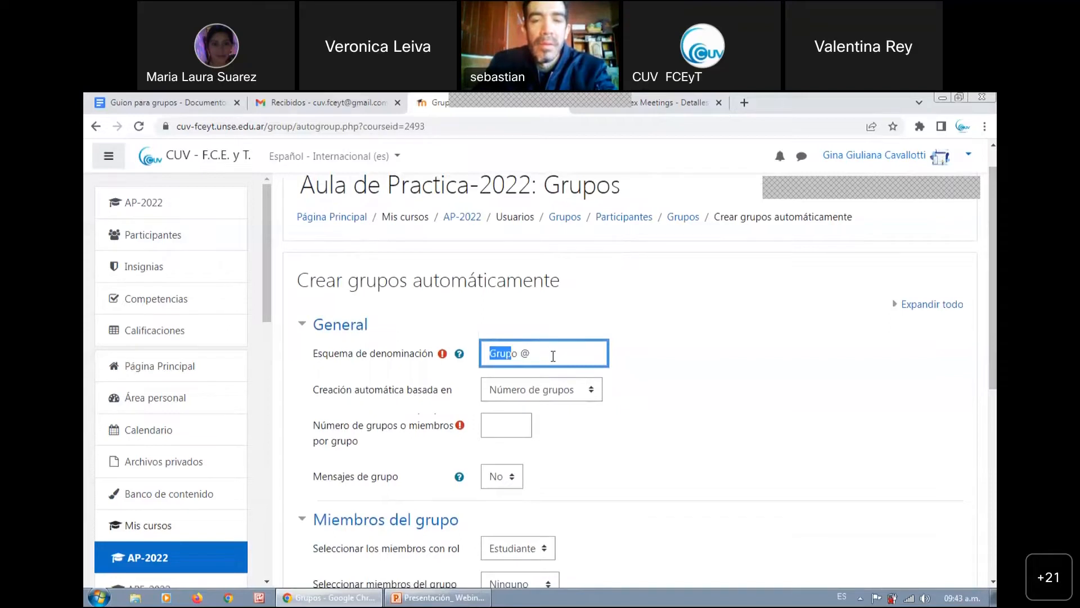
{"action": "left_click_drag", "start_coordinate": [357, 354], "coordinate": [412, 360]}
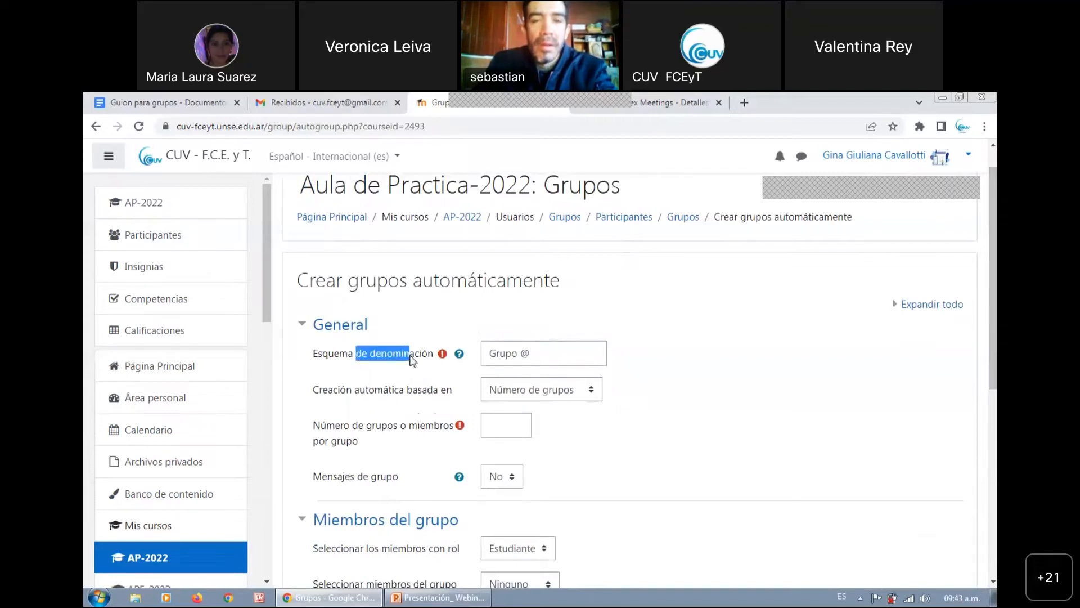
{"action": "left_click_drag", "start_coordinate": [993, 290], "coordinate": [993, 437]}
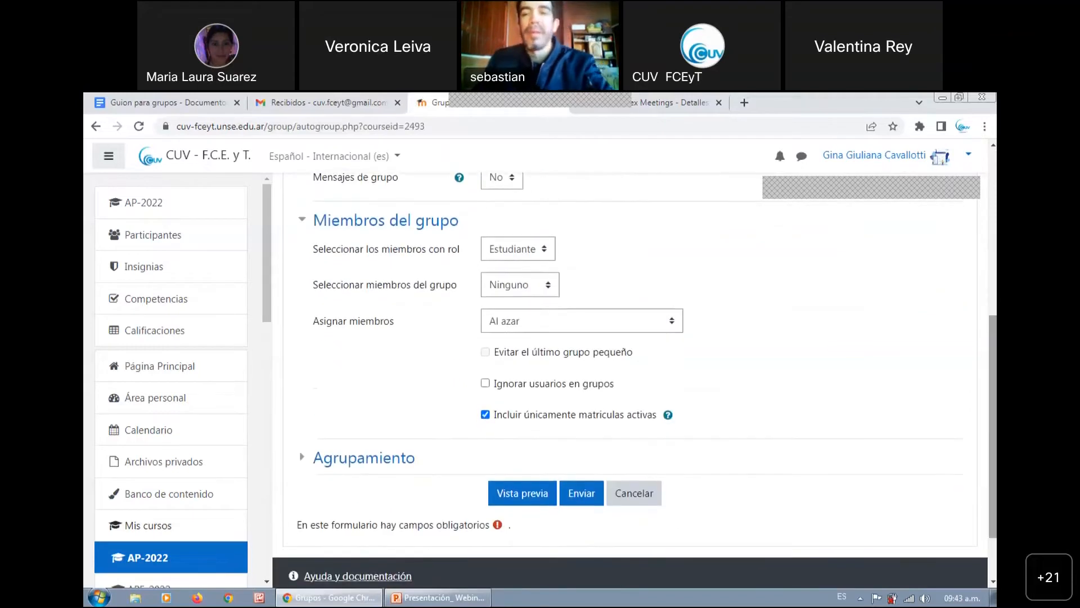
{"action": "left_click", "coordinate": [634, 495]}
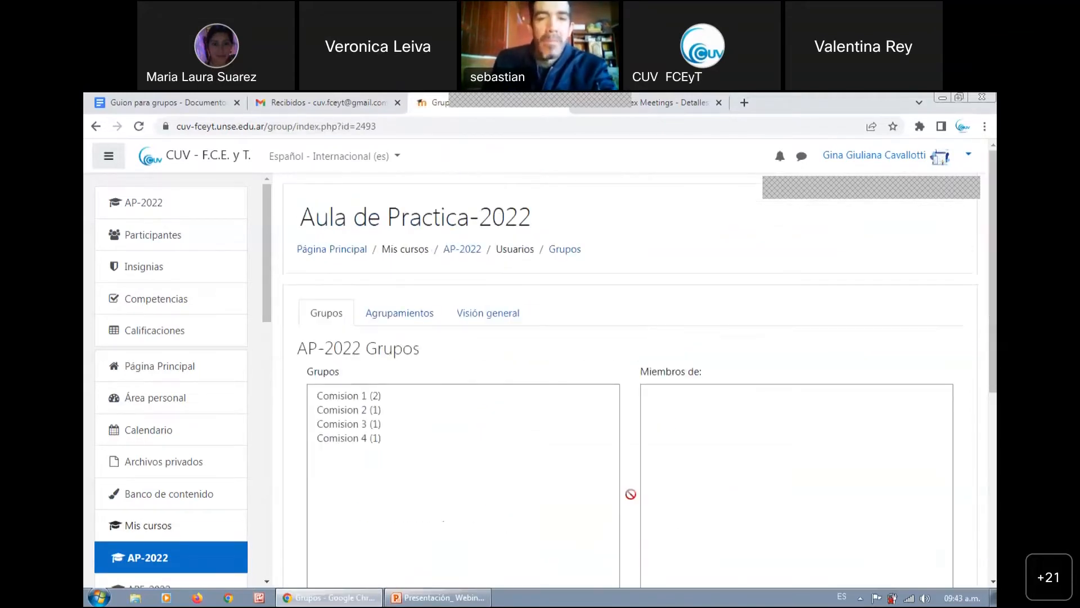
Look over the course's group list and its creation options, and open the Agrupamientos page
{"action": "left_click_drag", "start_coordinate": [993, 338], "coordinate": [993, 417]}
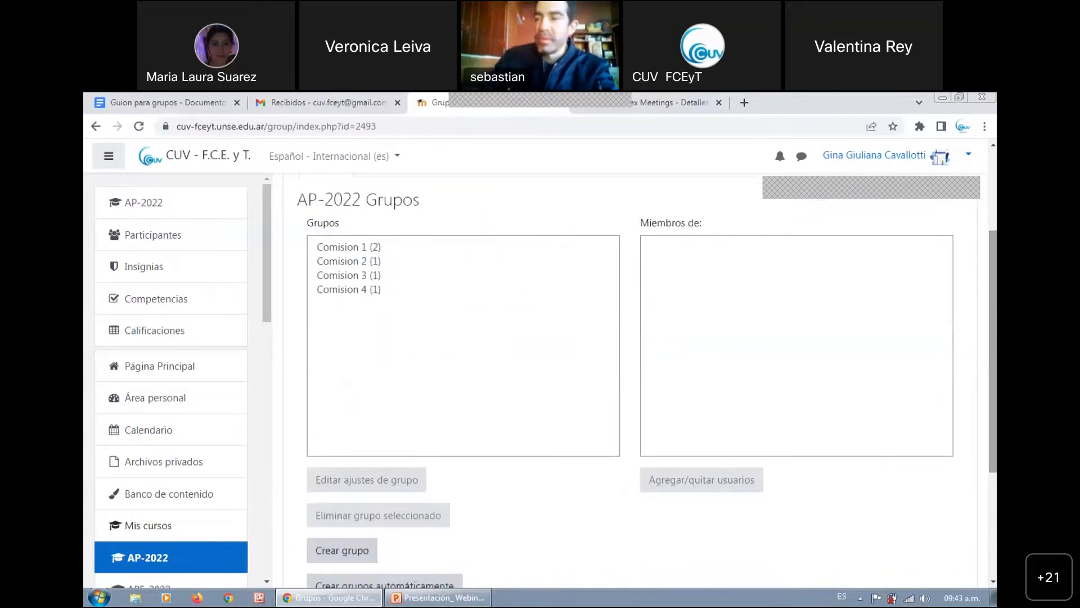
{"action": "scroll", "coordinate": [647, 380], "scroll_direction": "down", "scroll_amount": 2}
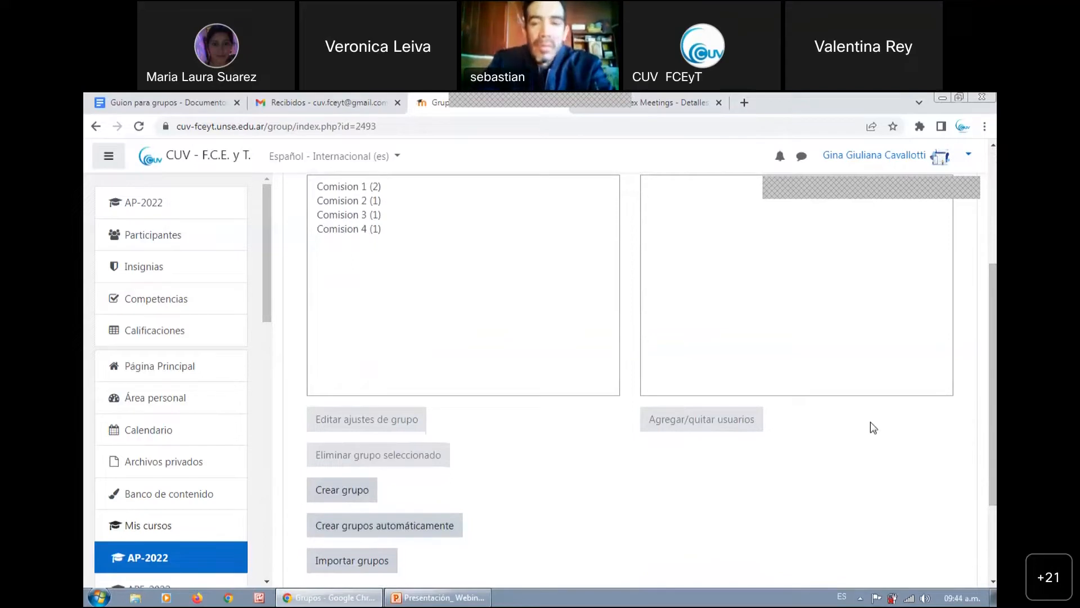
{"action": "scroll", "coordinate": [993, 383], "scroll_direction": "up", "scroll_amount": 3}
{"action": "scroll", "coordinate": [574, 342], "scroll_direction": "up", "scroll_amount": 2}
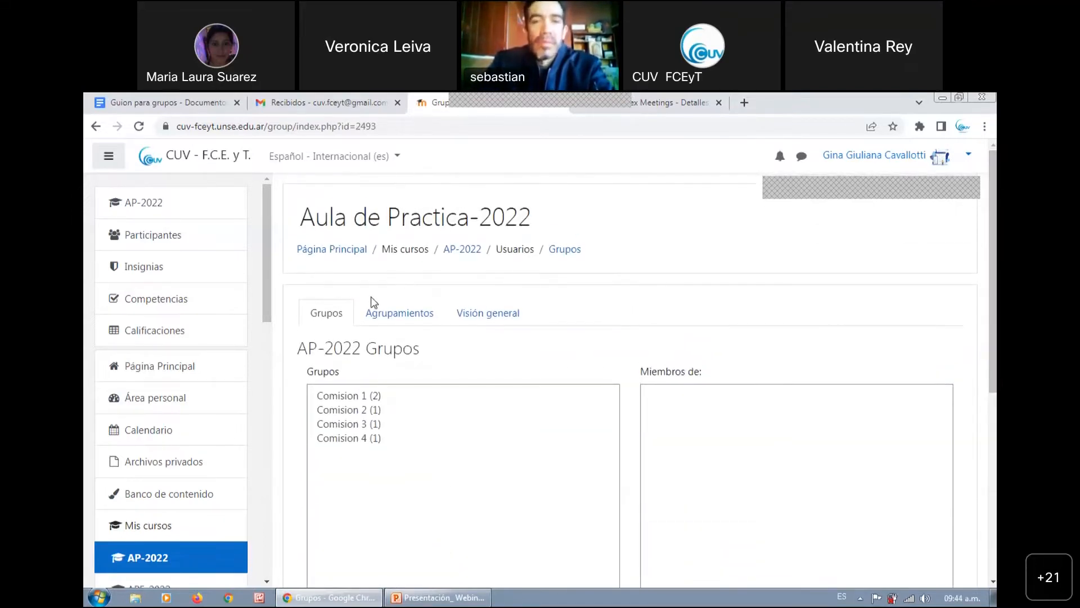
{"action": "left_click", "coordinate": [430, 320]}
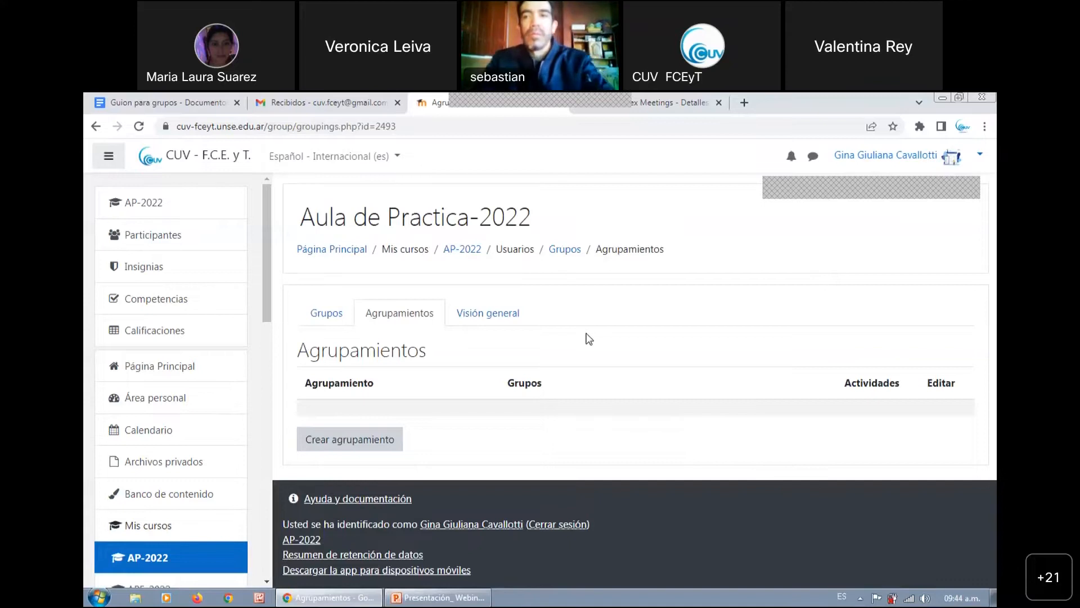
Create a grouping named "Agrupamiento Mañana" and save it
{"action": "left_click", "coordinate": [378, 445]}
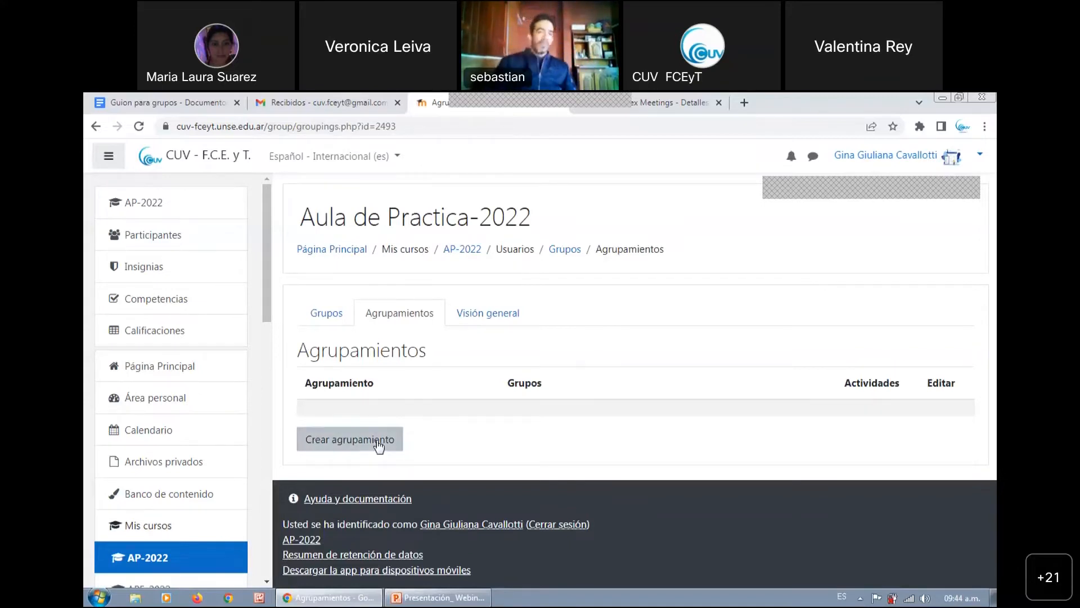
{"action": "left_click", "coordinate": [374, 440]}
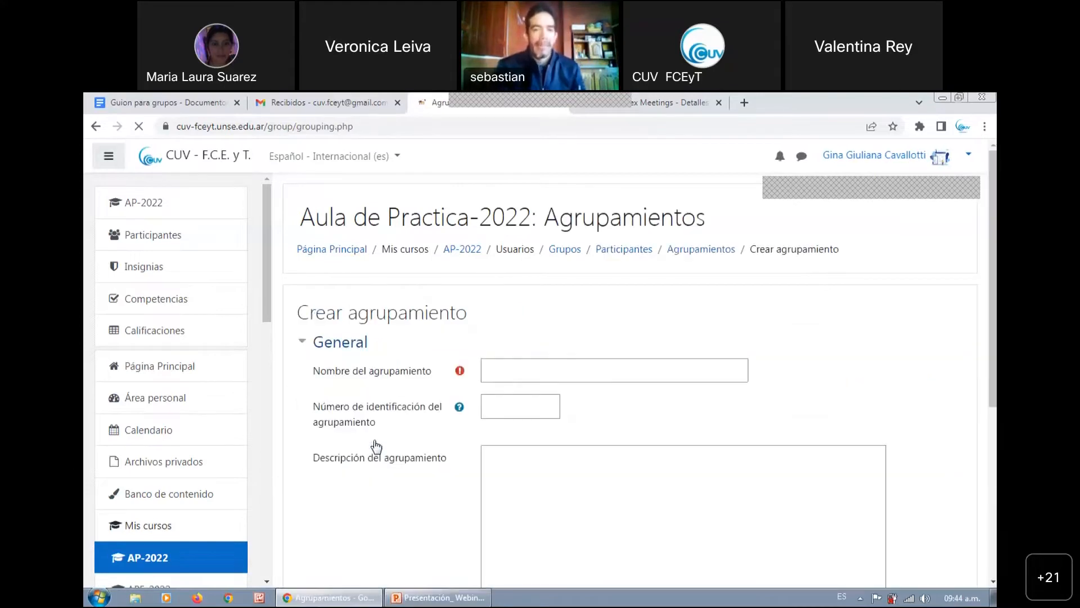
{"action": "left_click", "coordinate": [532, 371]}
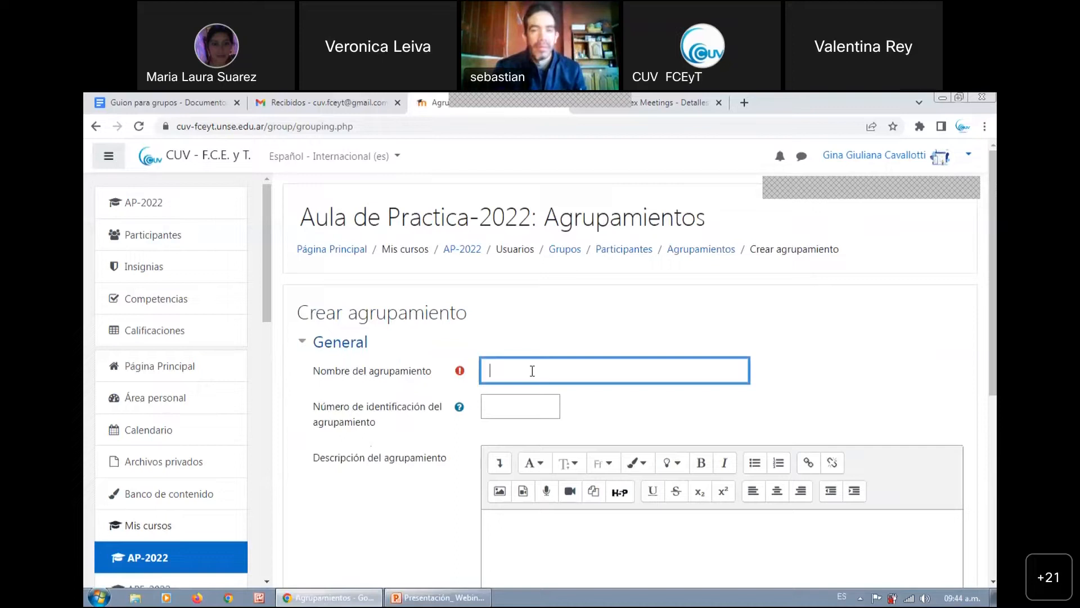
{"action": "type", "text": "Agru"}
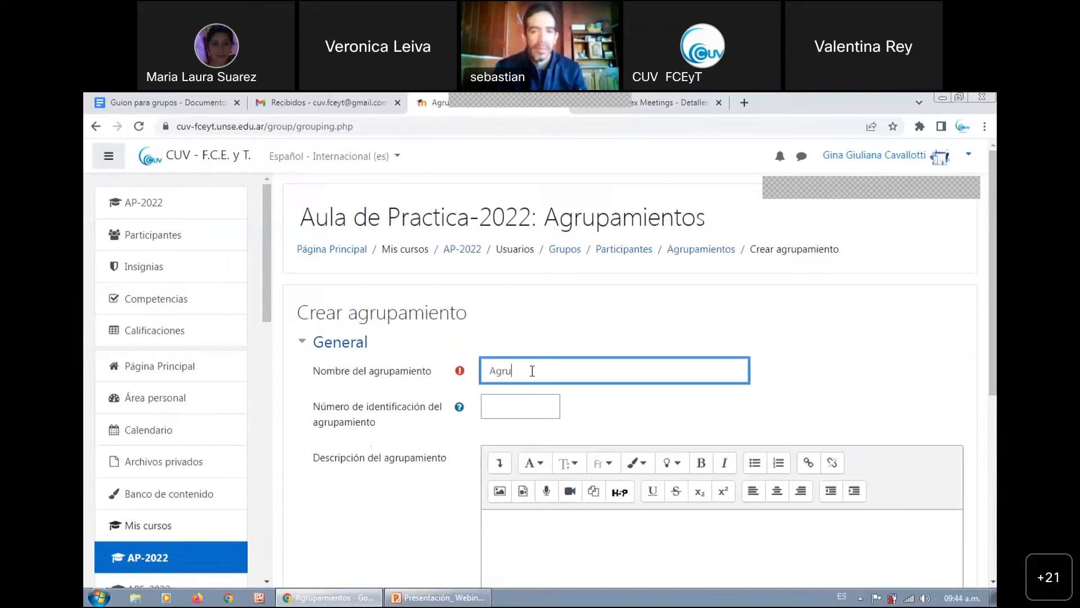
{"action": "type", "text": "pamiento Mañana"}
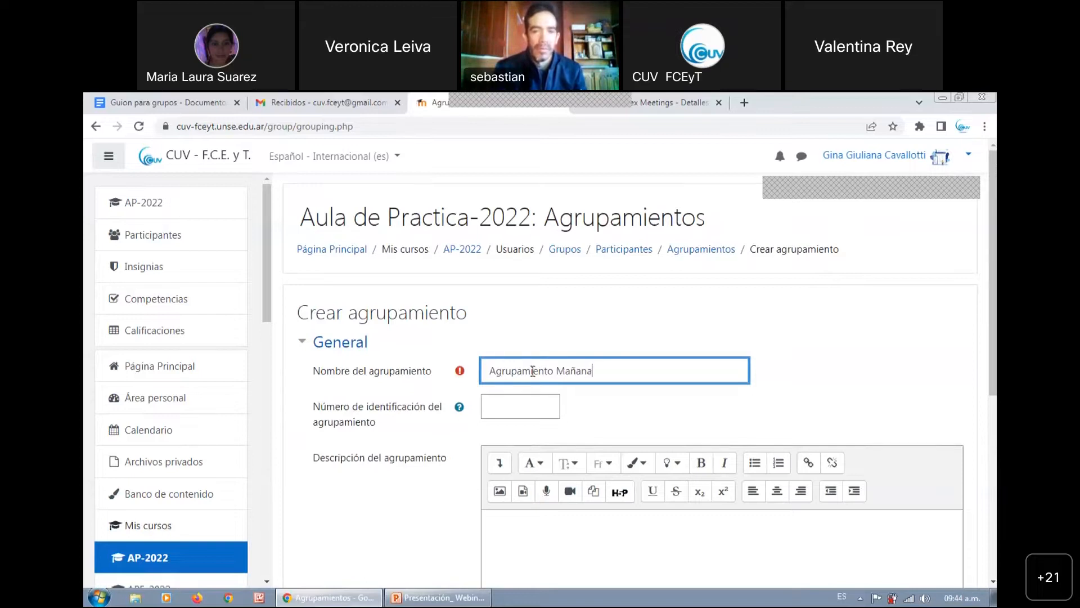
{"action": "scroll", "coordinate": [899, 340], "scroll_direction": "down", "scroll_amount": 4}
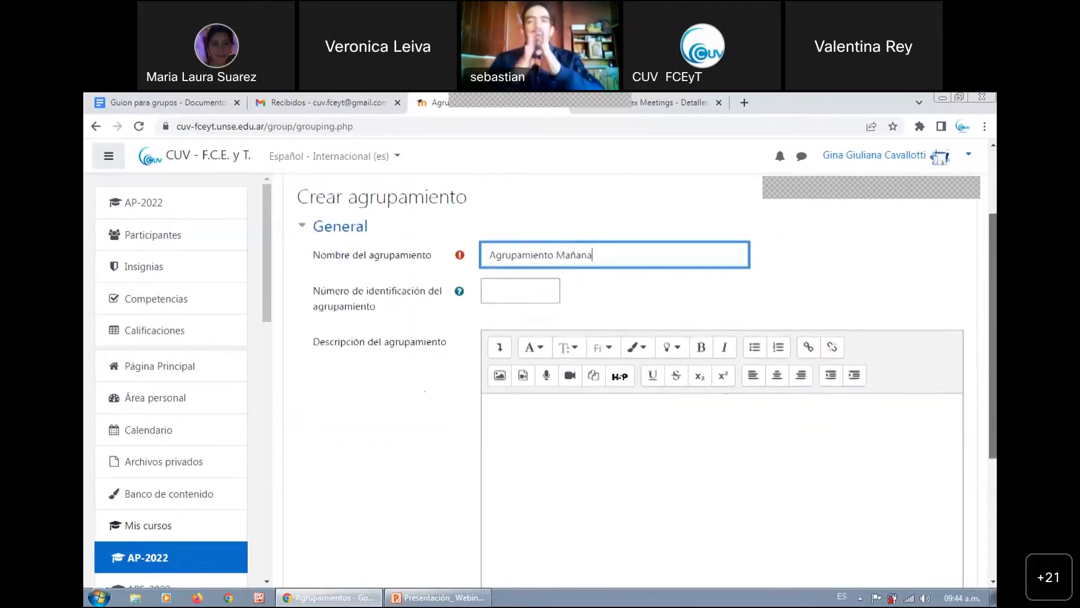
{"action": "scroll", "coordinate": [731, 338], "scroll_direction": "down", "scroll_amount": 2}
{"action": "left_click", "coordinate": [571, 444]}
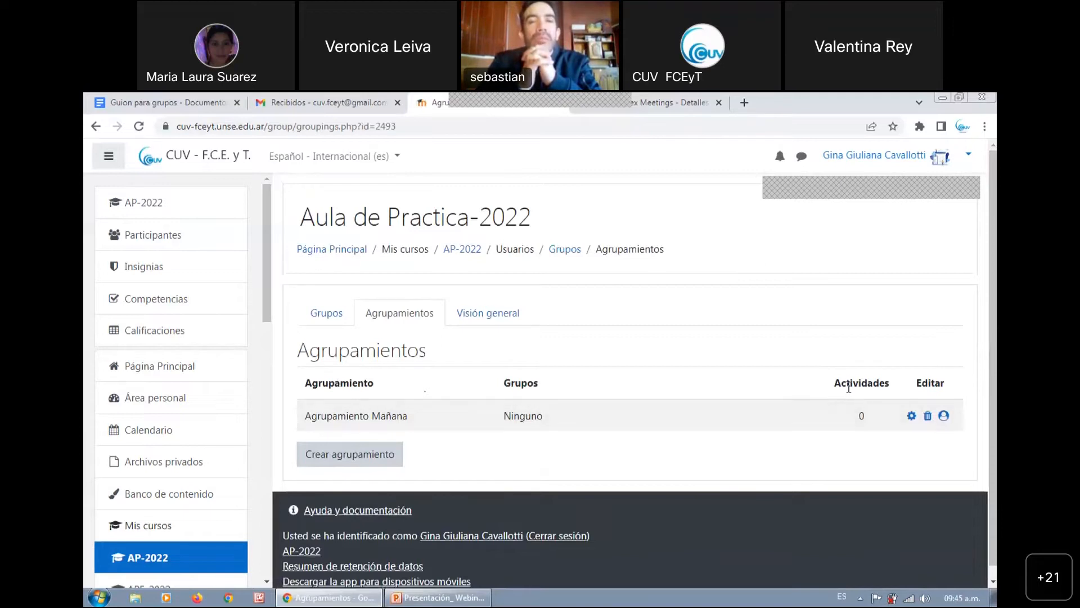
Open the group assignment of Agrupamiento Mañana, review the Comision groups available to add, and return to the groupings list
{"action": "left_click", "coordinate": [944, 418]}
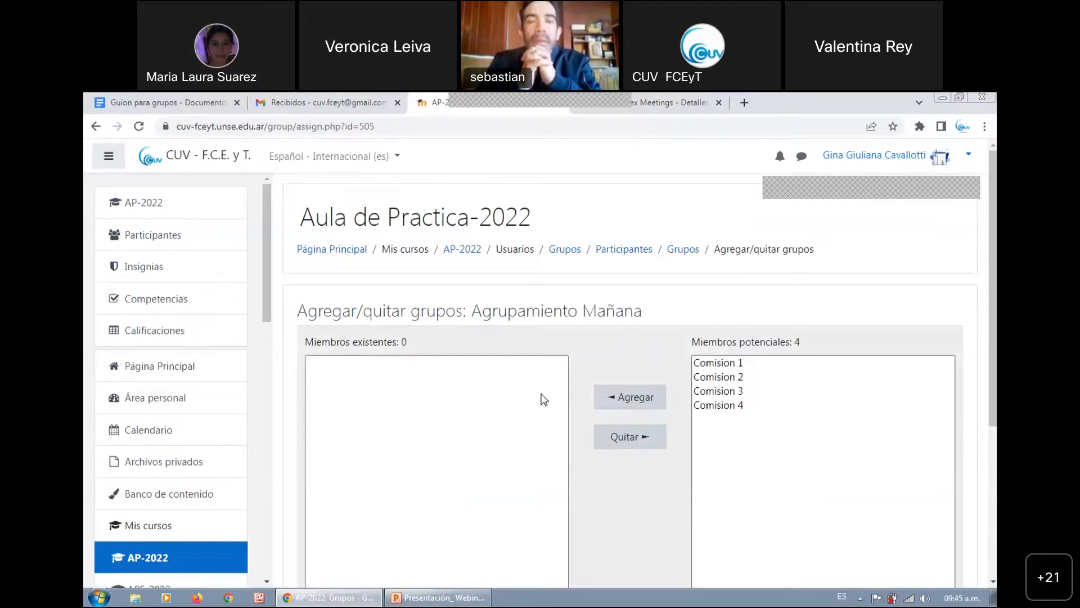
{"action": "left_click_drag", "start_coordinate": [482, 310], "coordinate": [553, 311]}
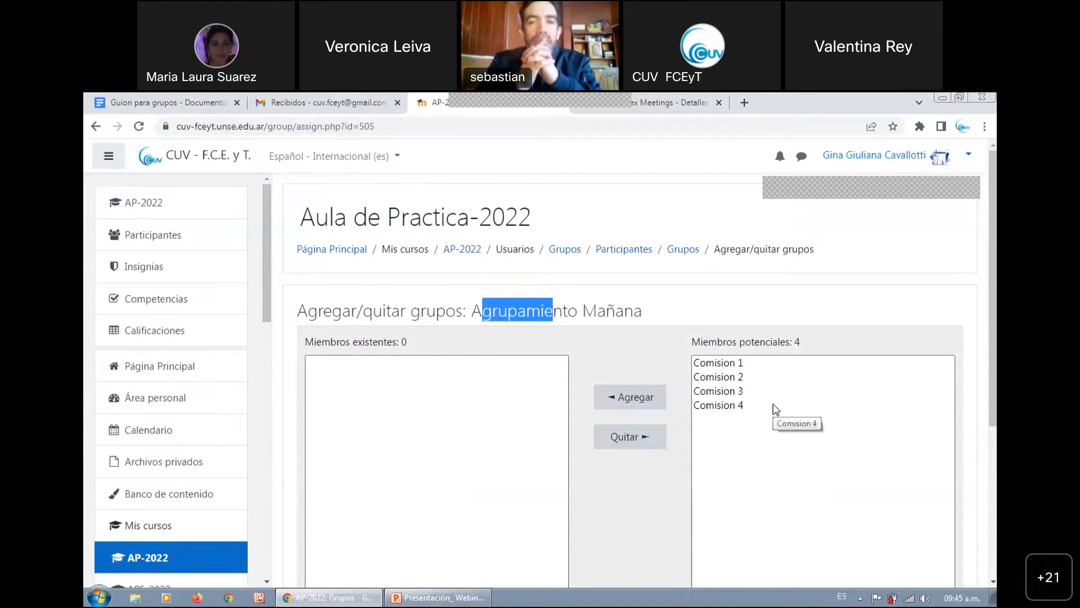
{"action": "scroll", "coordinate": [774, 410], "scroll_direction": "down", "scroll_amount": 1}
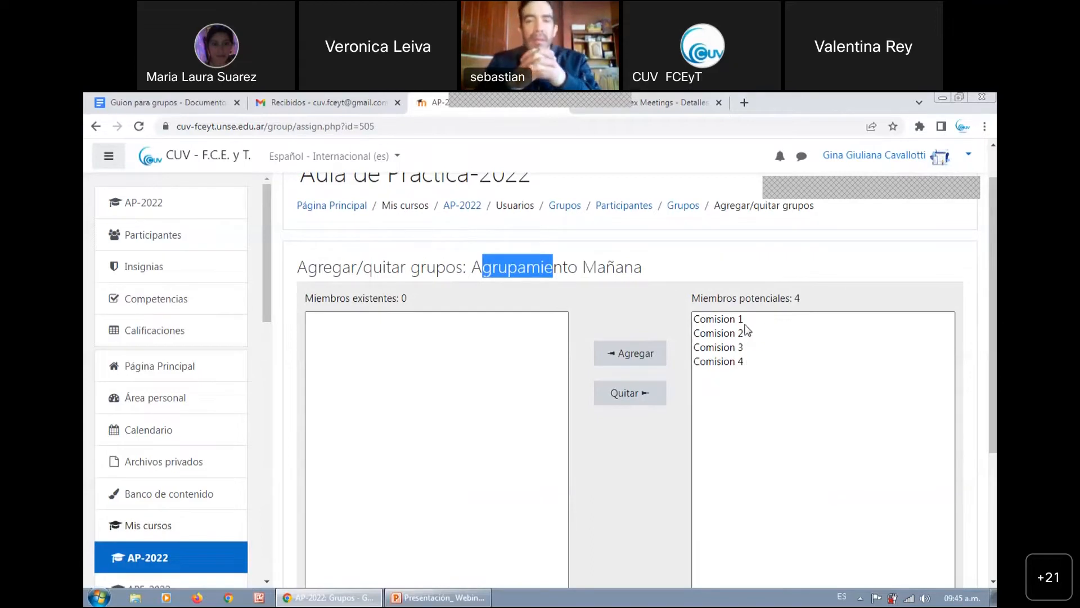
{"action": "scroll", "coordinate": [755, 357], "scroll_direction": "down", "scroll_amount": 2}
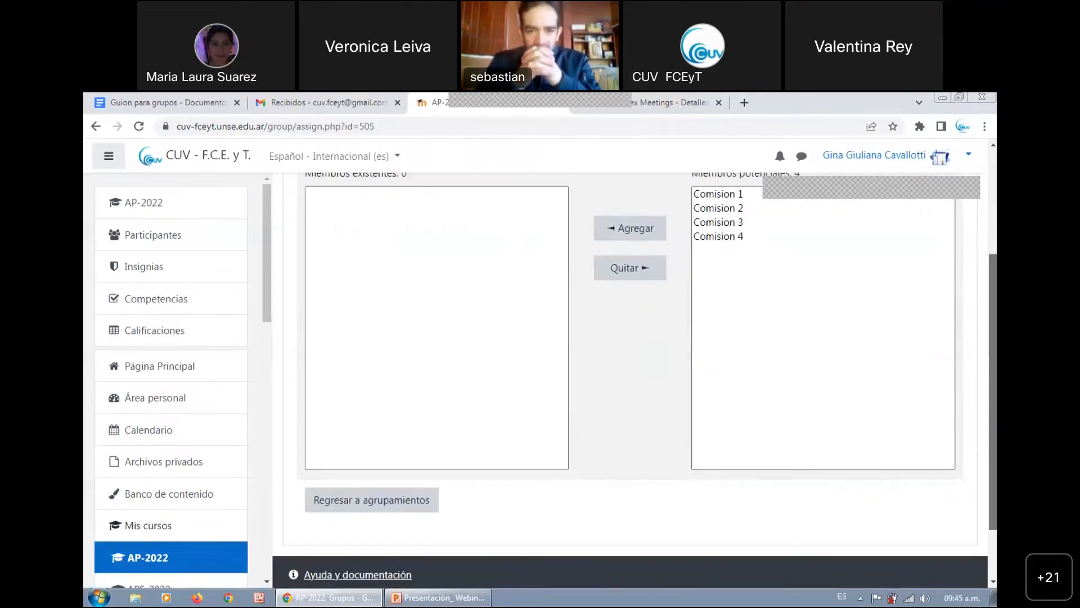
{"action": "scroll", "coordinate": [696, 256], "scroll_direction": "up", "scroll_amount": 3}
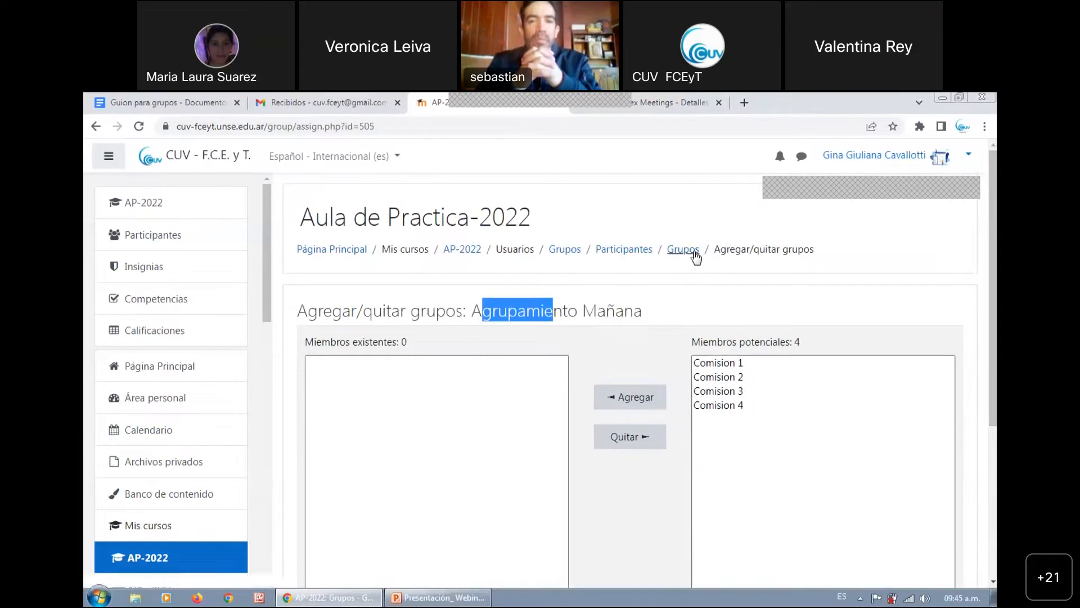
{"action": "scroll", "coordinate": [410, 450], "scroll_direction": "down", "scroll_amount": 3}
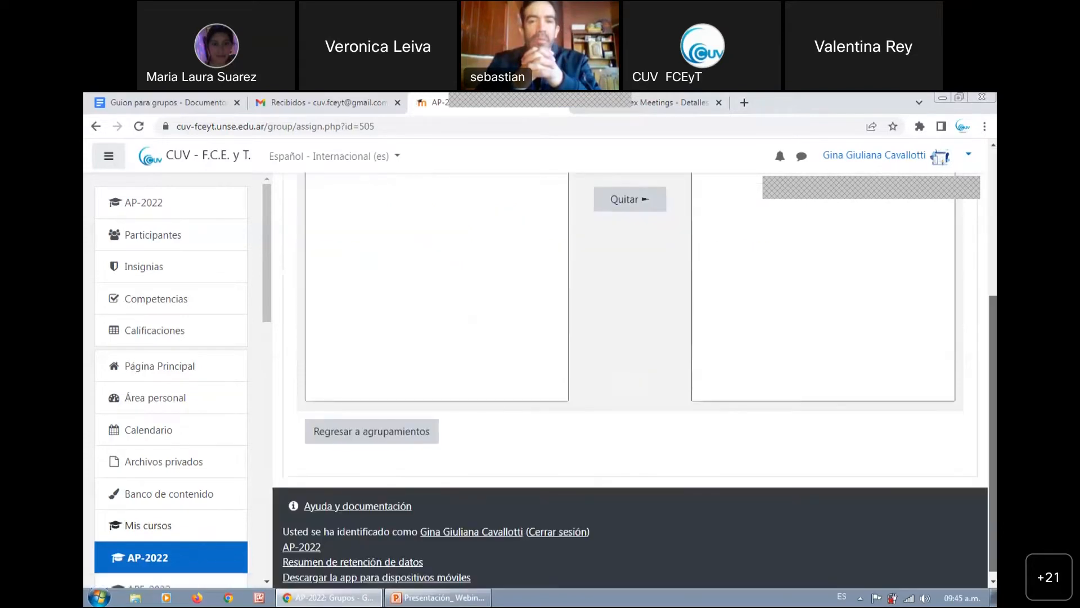
{"action": "left_click", "coordinate": [404, 432]}
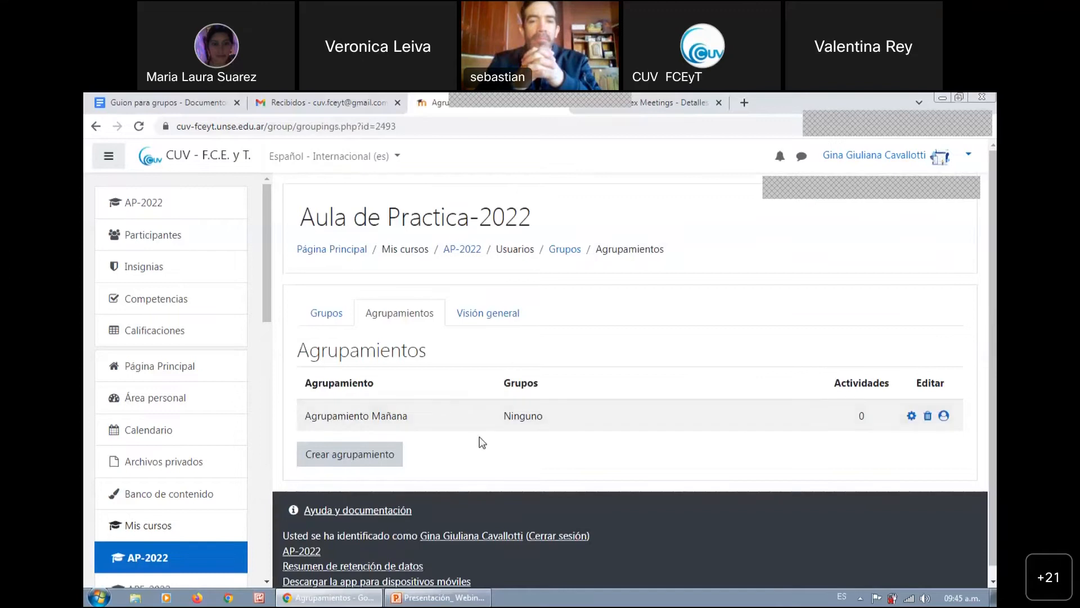
Create a second grouping named "Agrupamiento Tarde" and save it
{"action": "left_click", "coordinate": [379, 451]}
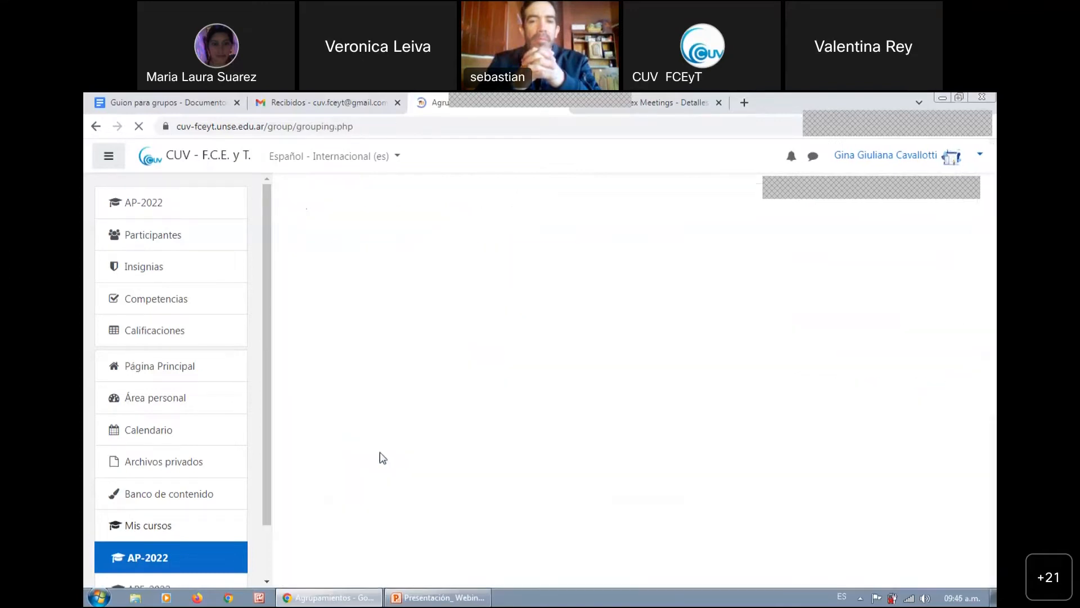
{"action": "left_click", "coordinate": [547, 370]}
{"action": "type", "text": "A"}
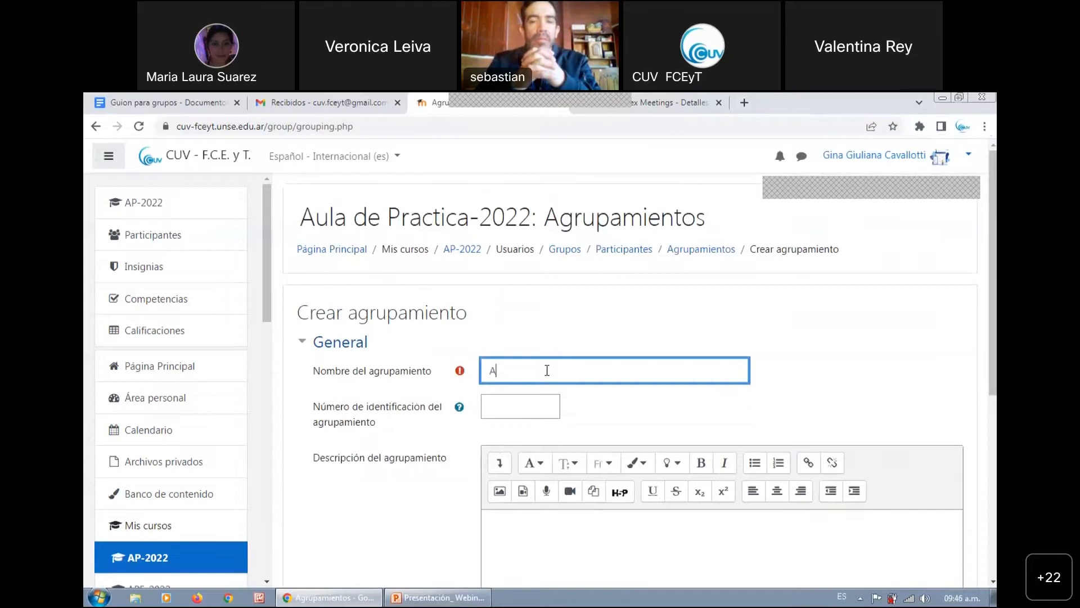
{"action": "type", "text": "grupamiento"}
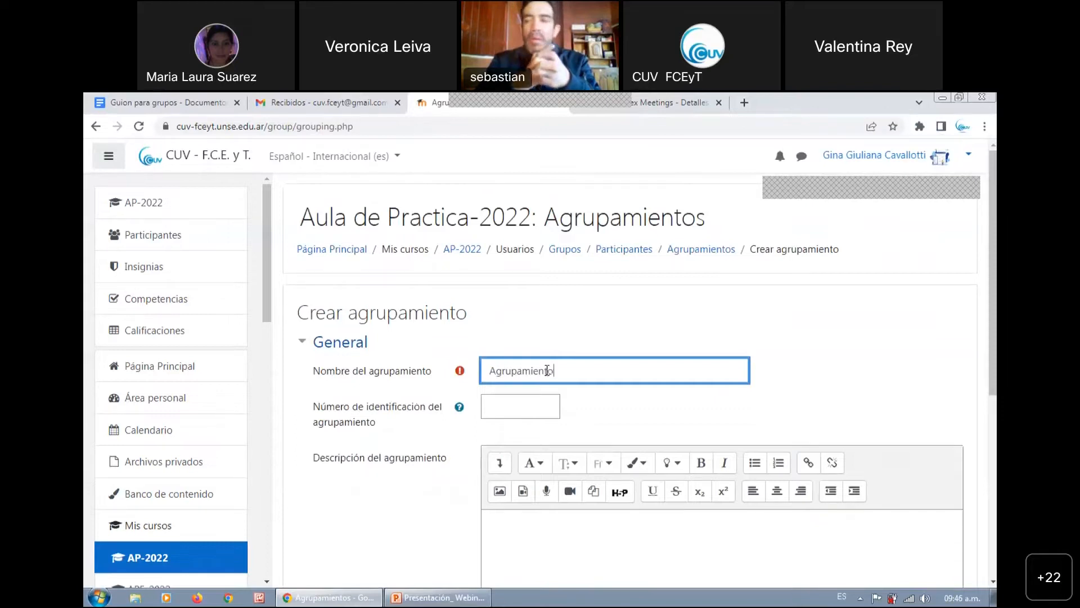
{"action": "type", "text": " TAR"}
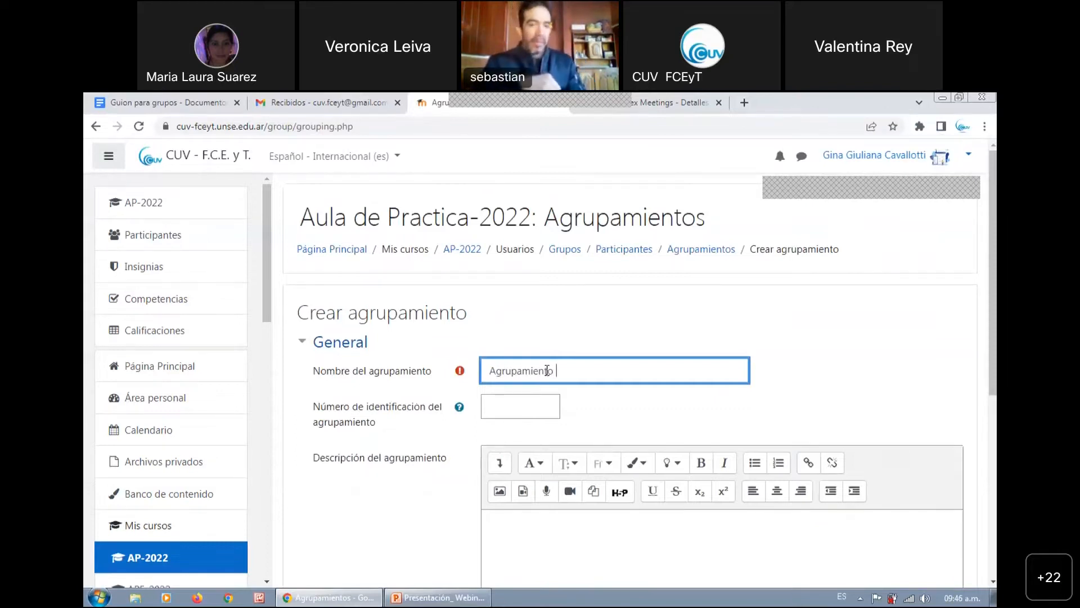
{"action": "key", "text": "BackSpace"}
{"action": "key", "text": "BackSpace"}
{"action": "type", "text": "arde"}
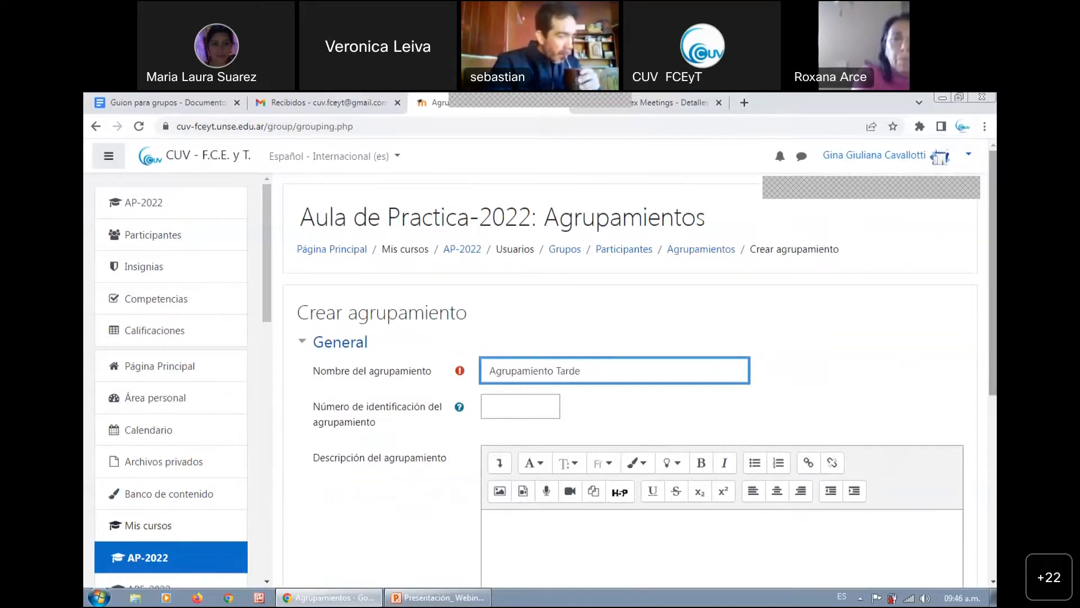
{"action": "left_click_drag", "start_coordinate": [993, 332], "coordinate": [994, 487]}
{"action": "left_click", "coordinate": [570, 469]}
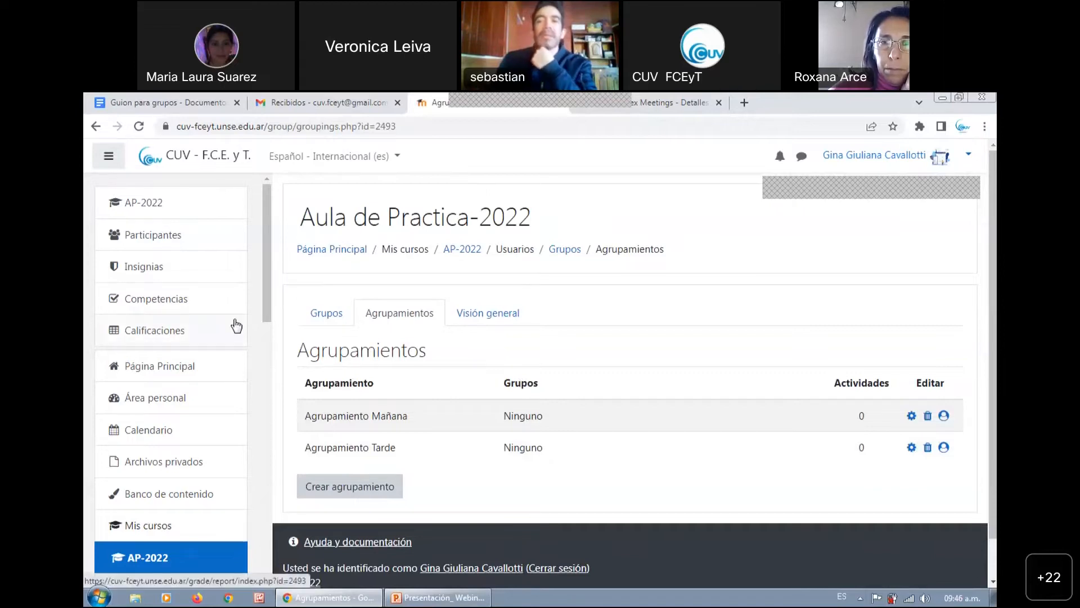
Open the course's Calificaciones grader report and look through the listed participants and activities
{"action": "left_click", "coordinate": [172, 336]}
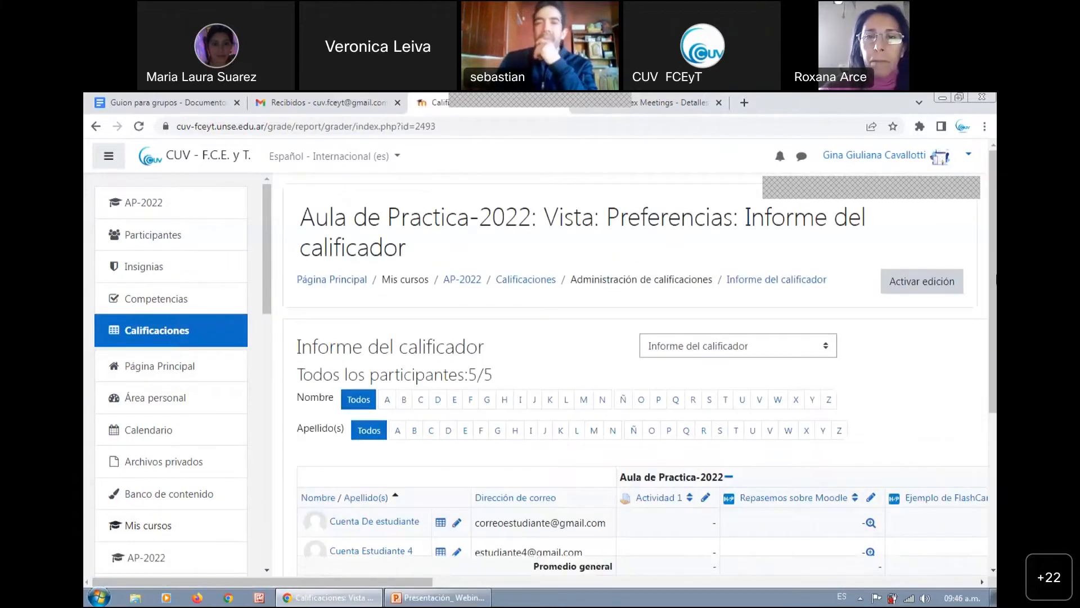
{"action": "scroll", "coordinate": [615, 361], "scroll_direction": "down", "scroll_amount": 1}
{"action": "scroll", "coordinate": [642, 363], "scroll_direction": "down", "scroll_amount": 2}
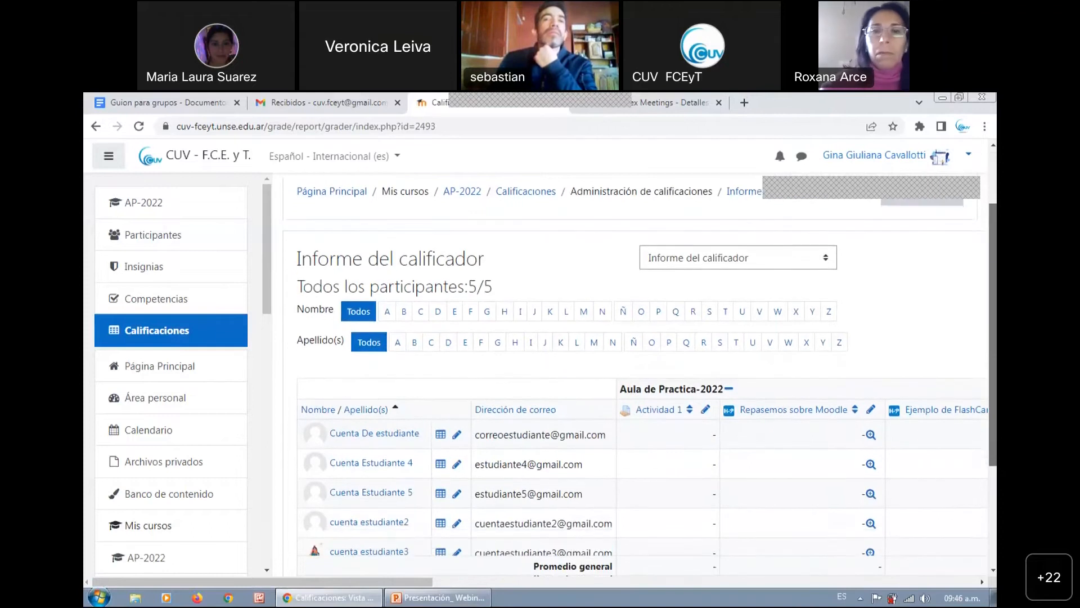
Review the view, configuration, import and export options offered for the course's grader report, keeping Informe del calificador
{"action": "scroll", "coordinate": [696, 383], "scroll_direction": "up", "scroll_amount": 1}
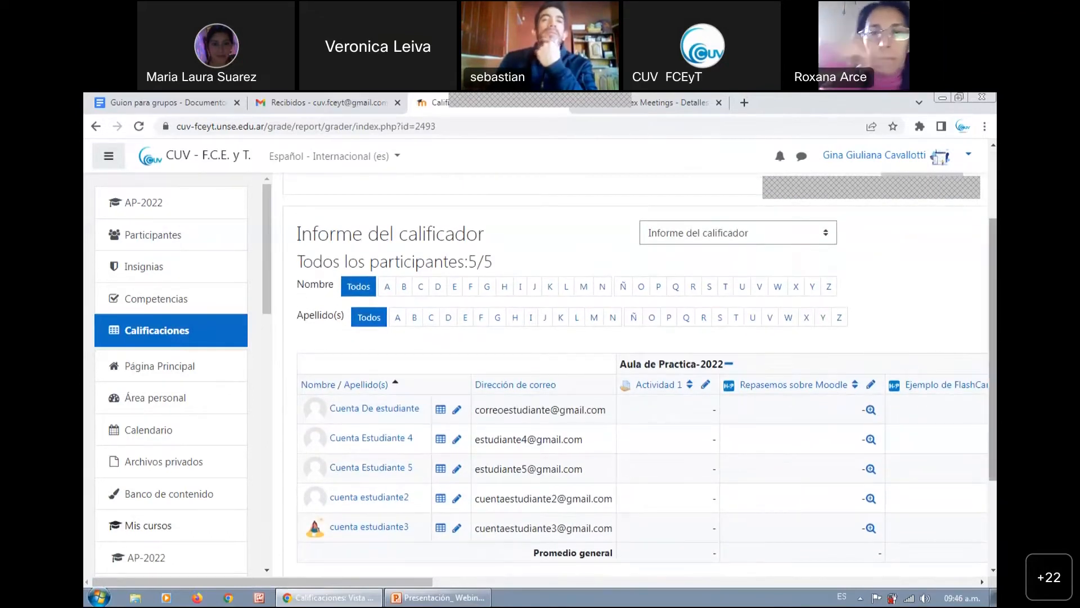
{"action": "scroll", "coordinate": [939, 358], "scroll_direction": "up", "scroll_amount": 1}
{"action": "left_click", "coordinate": [814, 260]}
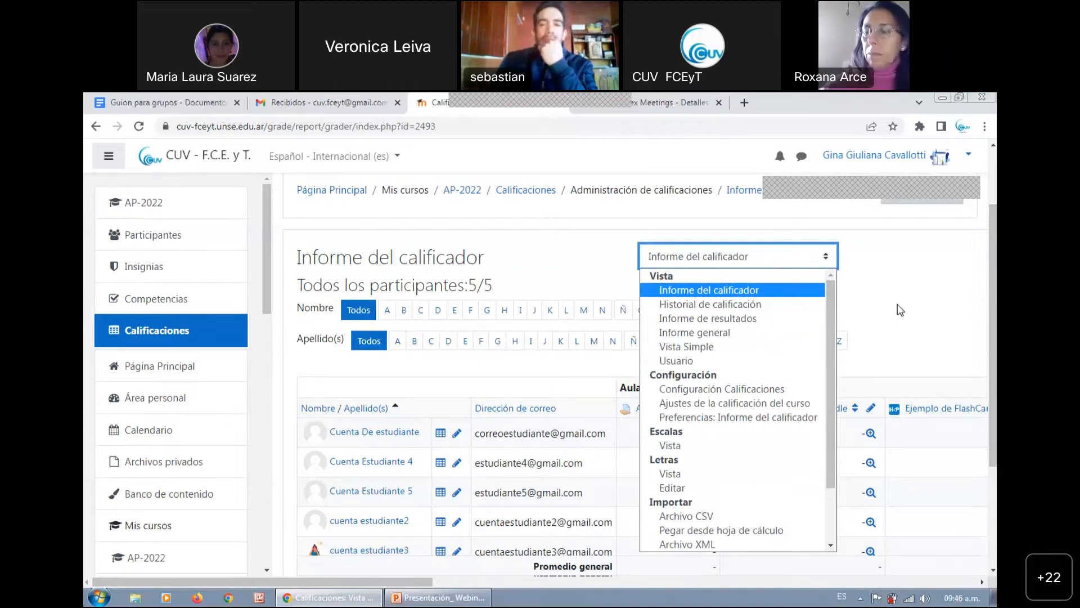
{"action": "scroll", "coordinate": [856, 364], "scroll_direction": "down", "scroll_amount": 3}
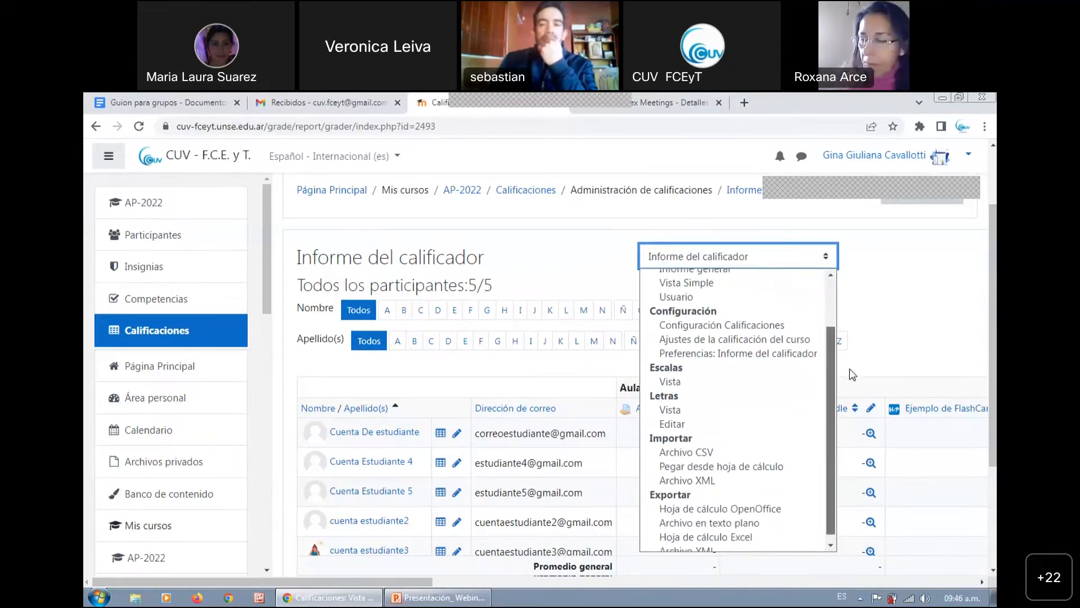
{"action": "scroll", "coordinate": [847, 374], "scroll_direction": "up", "scroll_amount": 5}
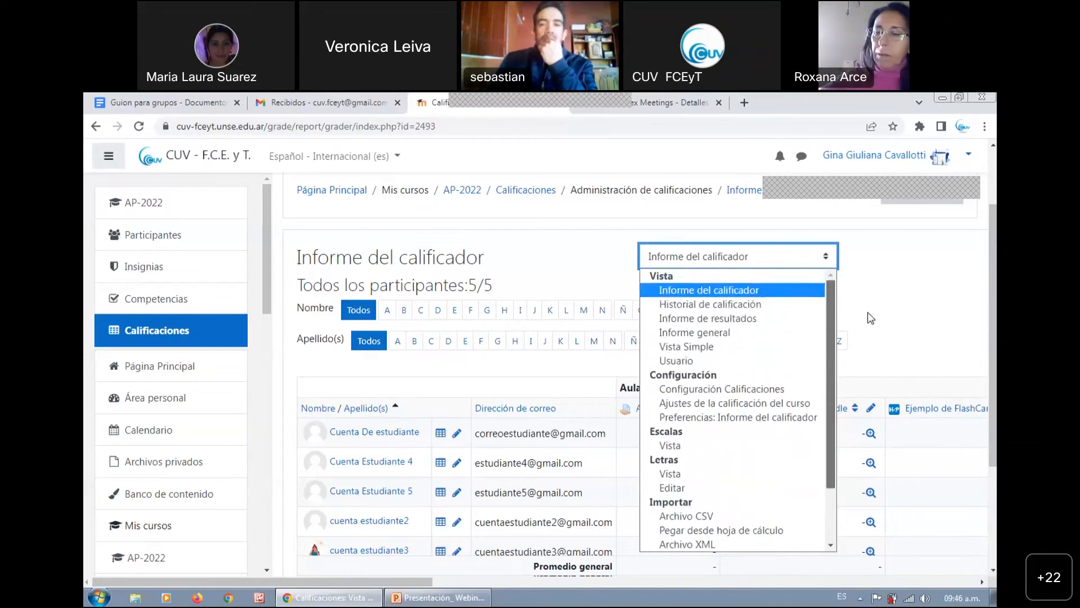
{"action": "left_click", "coordinate": [910, 305]}
Open Actividad 1 from the grader report, then look through its submissions grading table and the available grading actions
{"action": "left_click_drag", "start_coordinate": [420, 582], "coordinate": [457, 586]}
{"action": "left_click", "coordinate": [544, 411]}
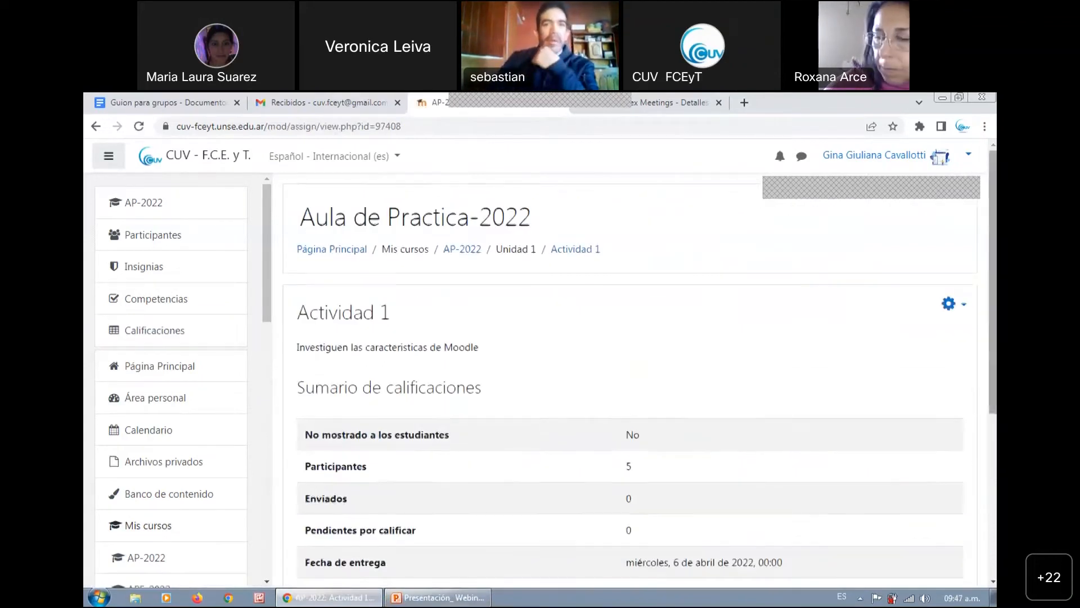
{"action": "scroll", "coordinate": [878, 362], "scroll_direction": "down", "scroll_amount": 2}
{"action": "left_click", "coordinate": [593, 508]}
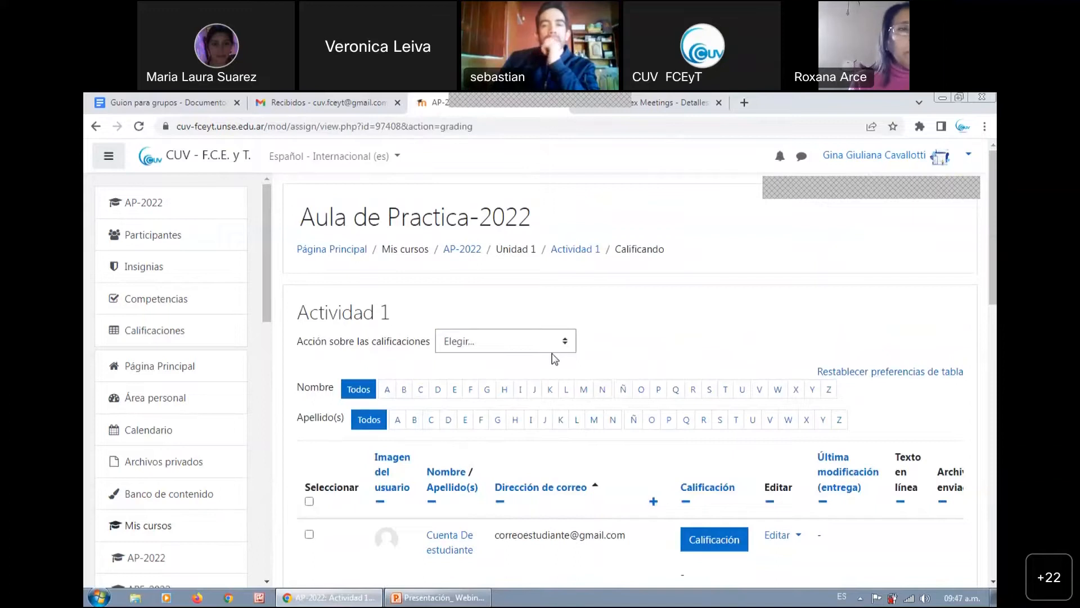
{"action": "left_click", "coordinate": [522, 345]}
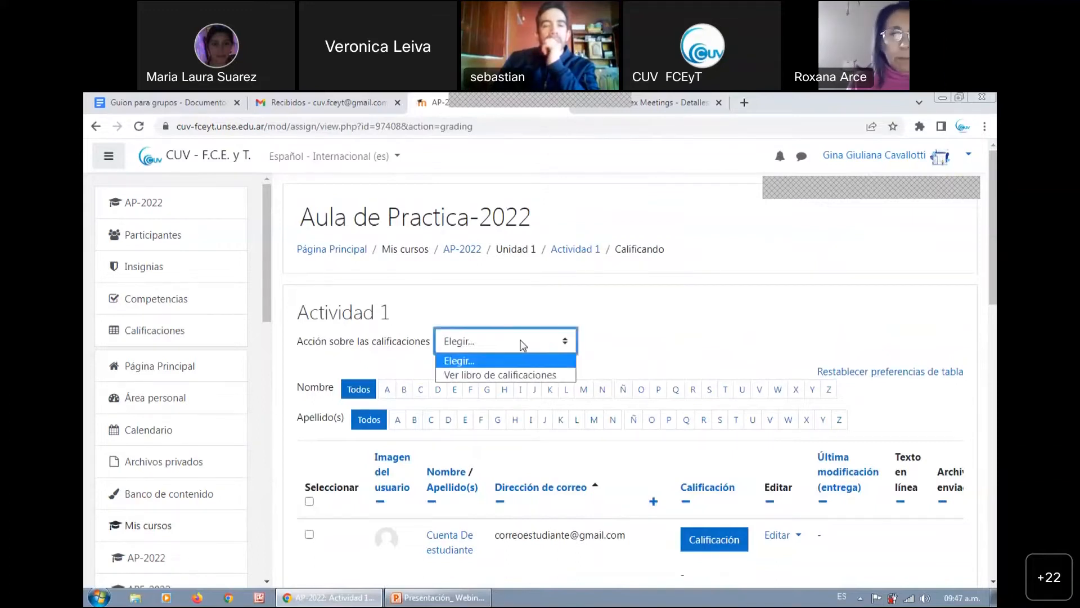
{"action": "scroll", "coordinate": [525, 342], "scroll_direction": "down", "scroll_amount": 3}
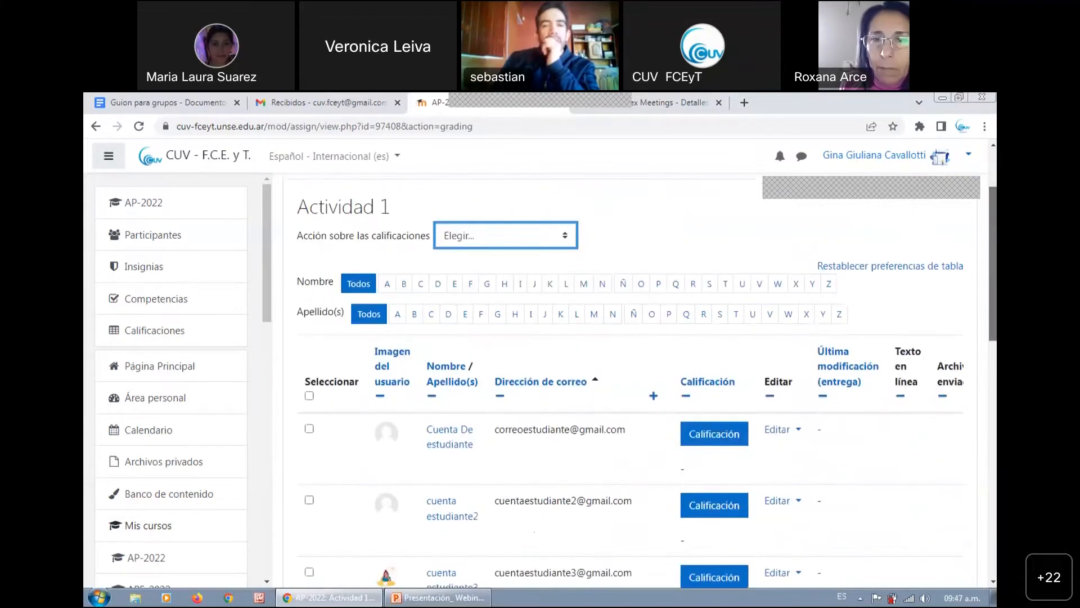
{"action": "scroll", "coordinate": [270, 319], "scroll_direction": "down", "scroll_amount": 2}
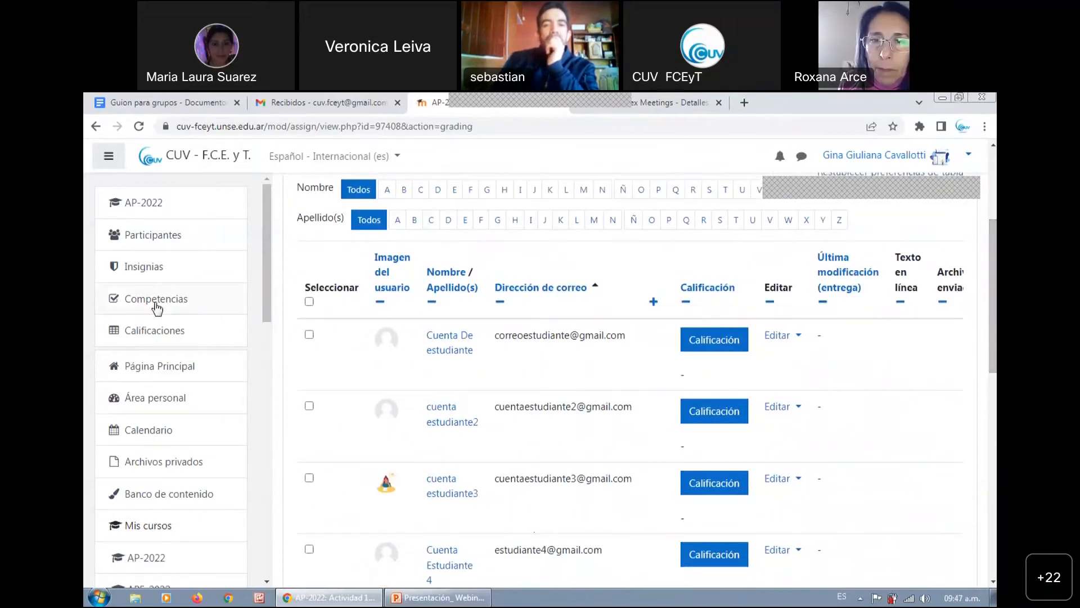
Open the course's Participantes list and review the roles and Comision groups of the enrolled users
{"action": "left_click", "coordinate": [146, 237]}
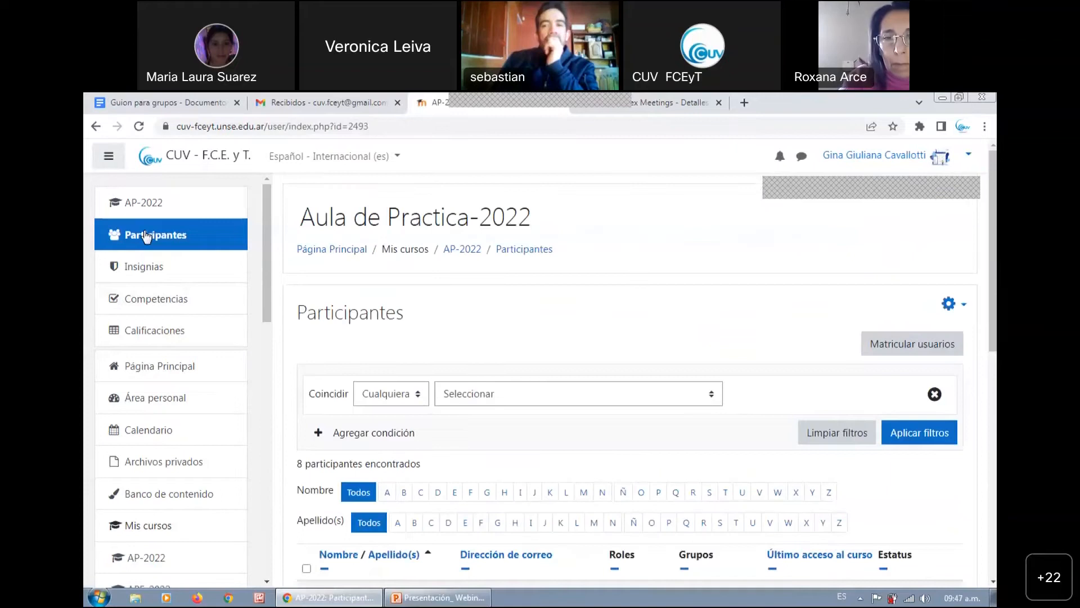
{"action": "scroll", "coordinate": [630, 371], "scroll_direction": "down", "scroll_amount": 4}
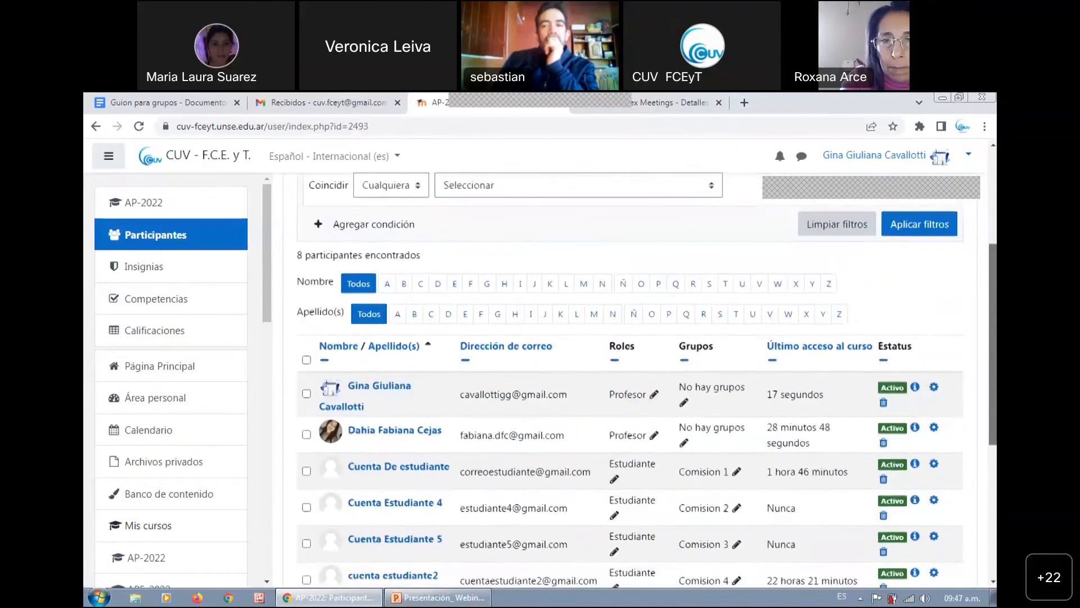
{"action": "scroll", "coordinate": [631, 371], "scroll_direction": "down", "scroll_amount": 2}
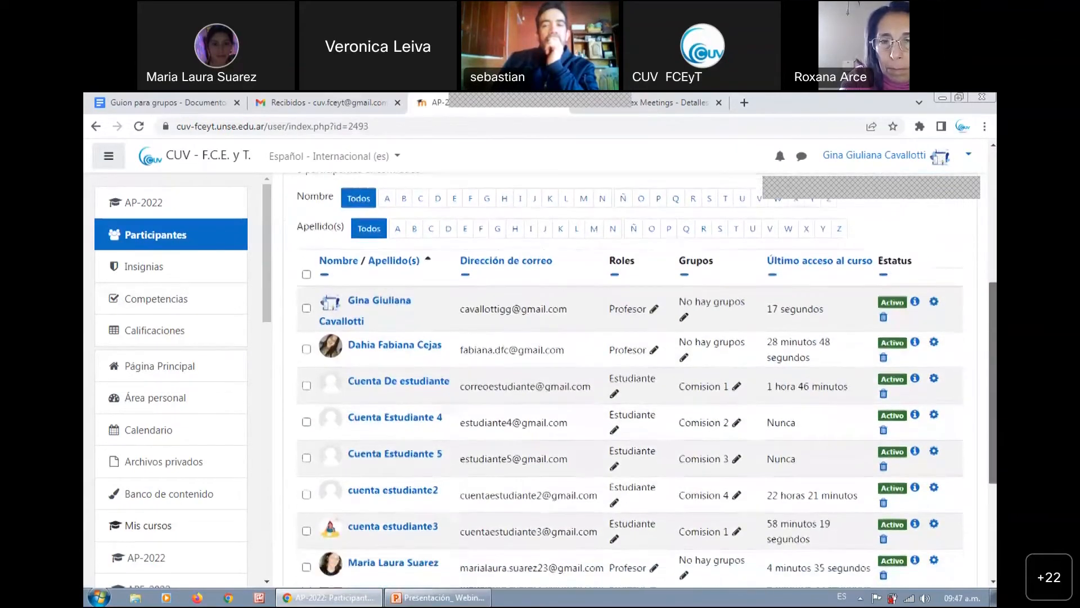
{"action": "scroll", "coordinate": [335, 328], "scroll_direction": "down", "scroll_amount": 1}
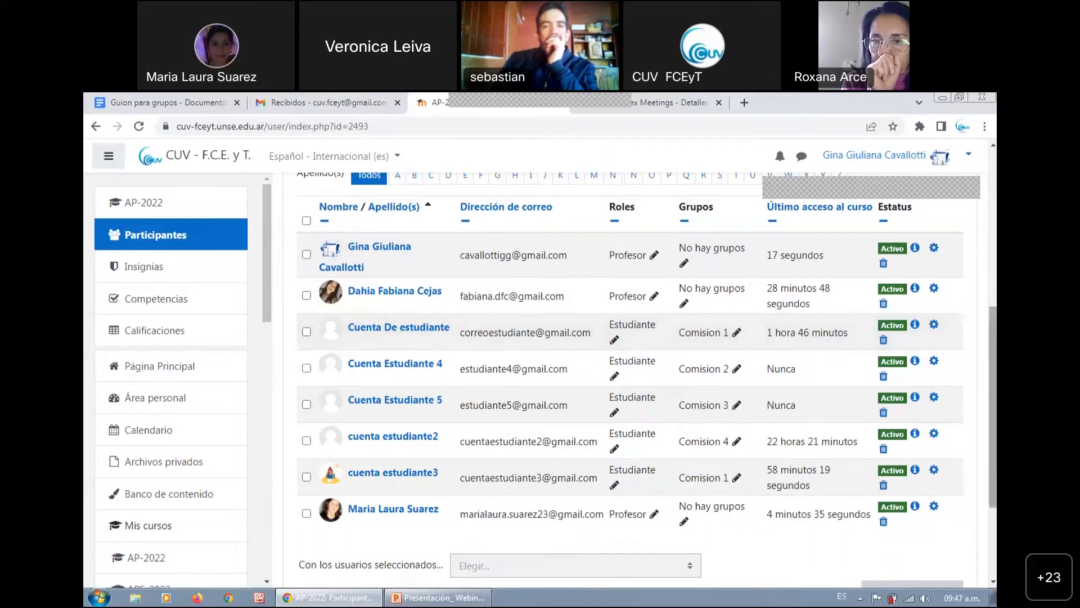
{"action": "scroll", "coordinate": [772, 335], "scroll_direction": "up", "scroll_amount": 1}
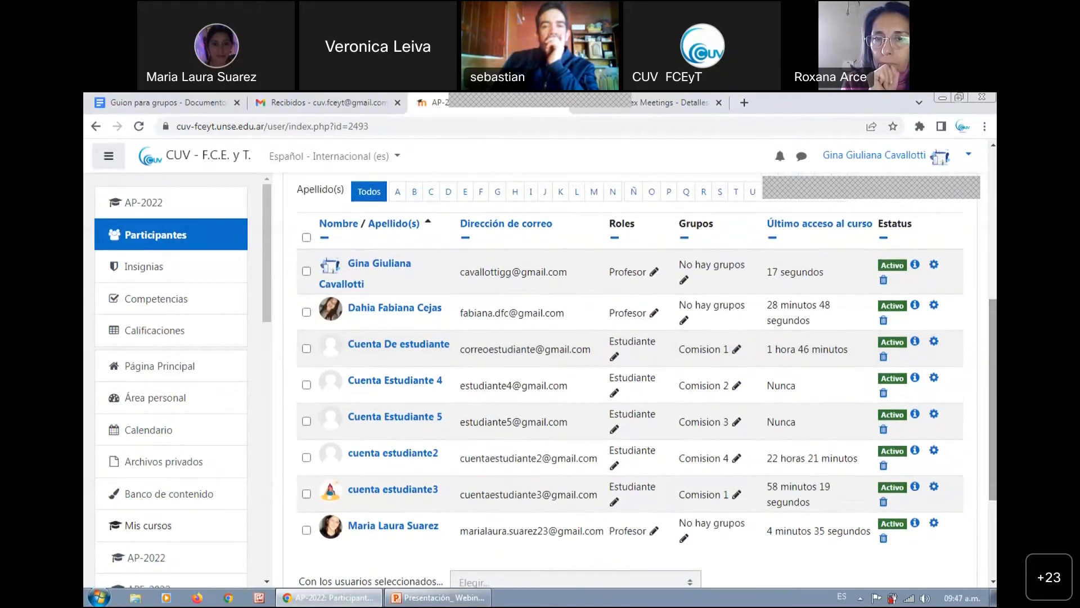
{"action": "scroll", "coordinate": [631, 383], "scroll_direction": "up", "scroll_amount": 5}
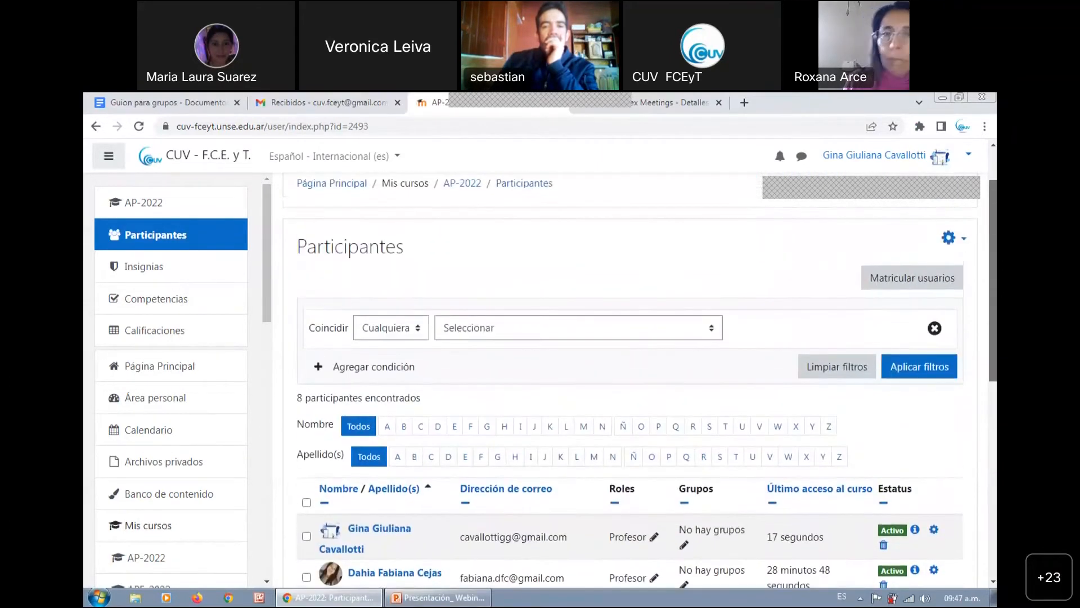
{"action": "scroll", "coordinate": [631, 337], "scroll_direction": "up", "scroll_amount": 1}
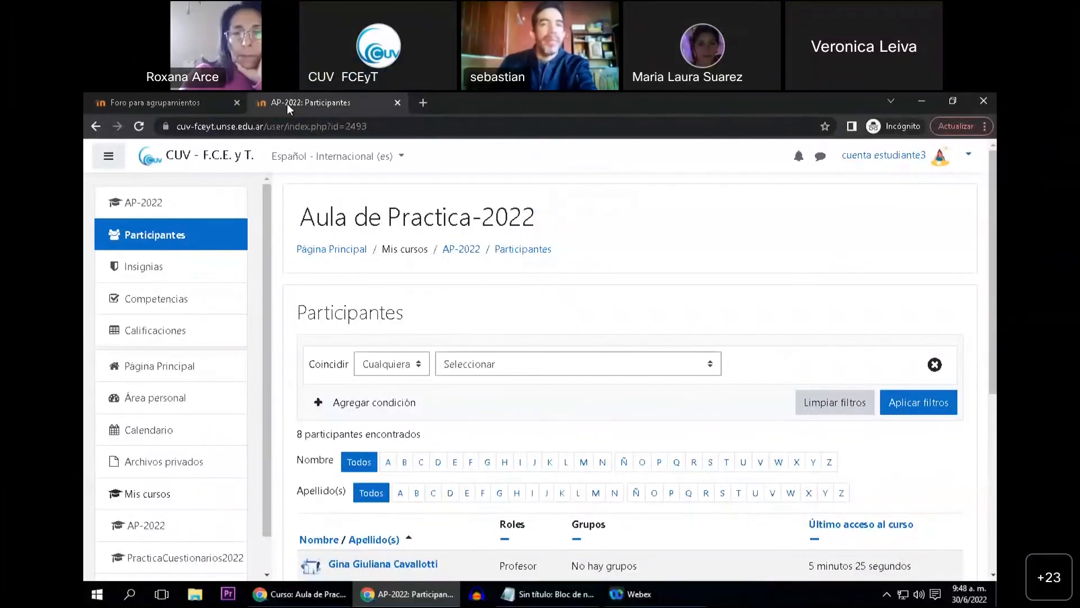
Open the AP-2022 course page in the student account and examine its contents and available course actions
{"action": "left_click", "coordinate": [176, 207]}
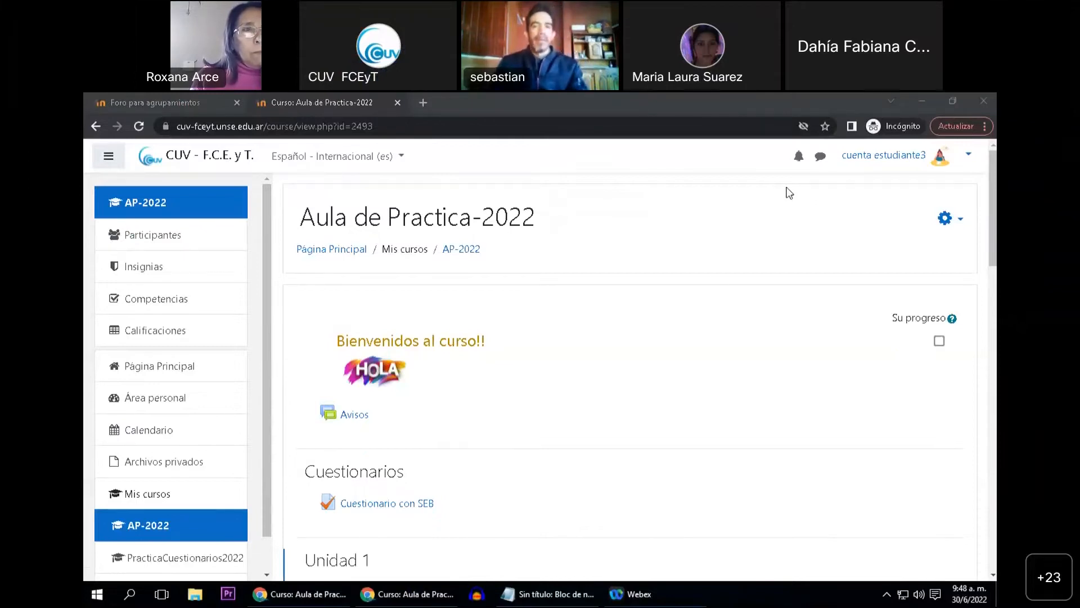
{"action": "left_click", "coordinate": [787, 188]}
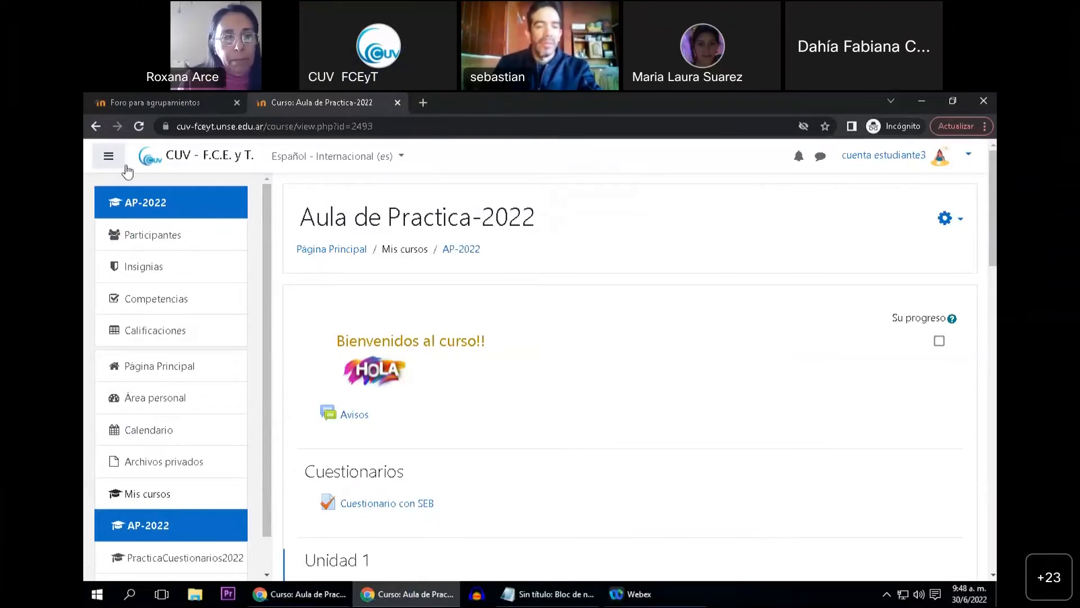
{"action": "scroll", "coordinate": [645, 393], "scroll_direction": "down", "scroll_amount": 1}
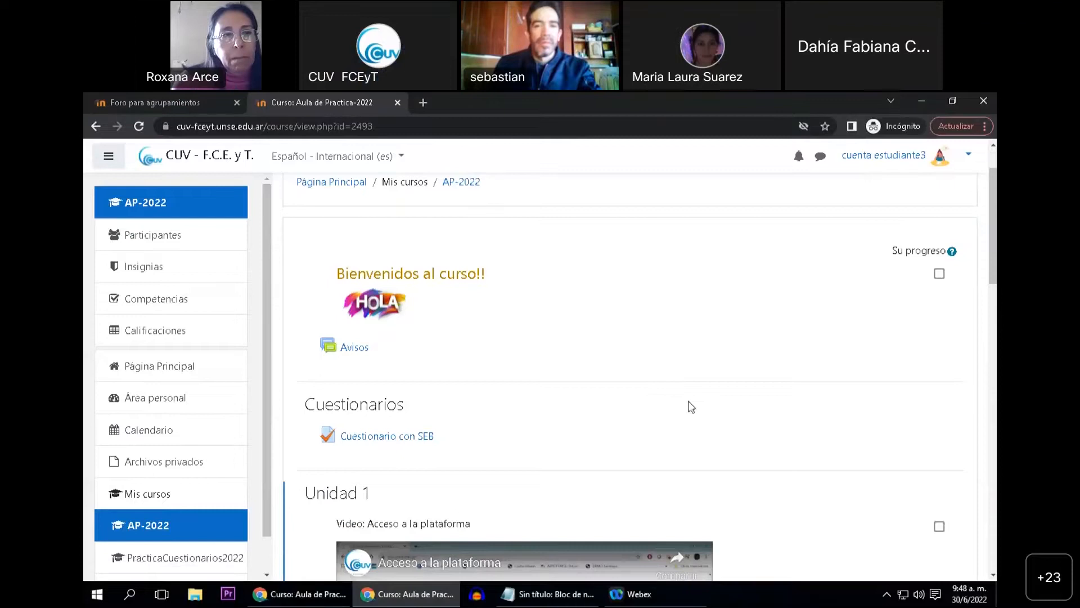
{"action": "scroll", "coordinate": [781, 390], "scroll_direction": "up", "scroll_amount": 1}
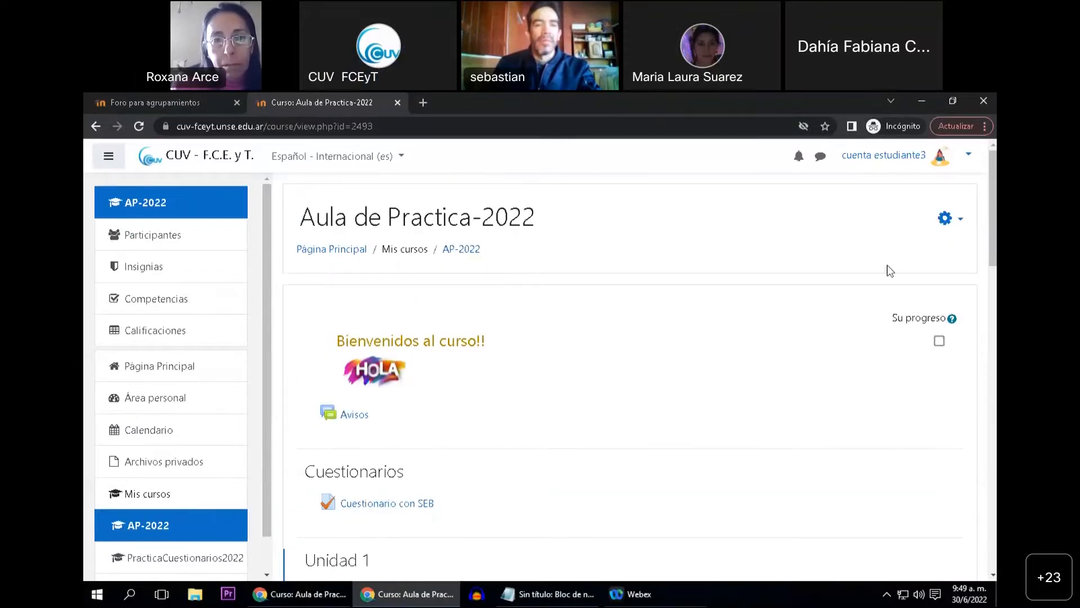
{"action": "left_click", "coordinate": [952, 224]}
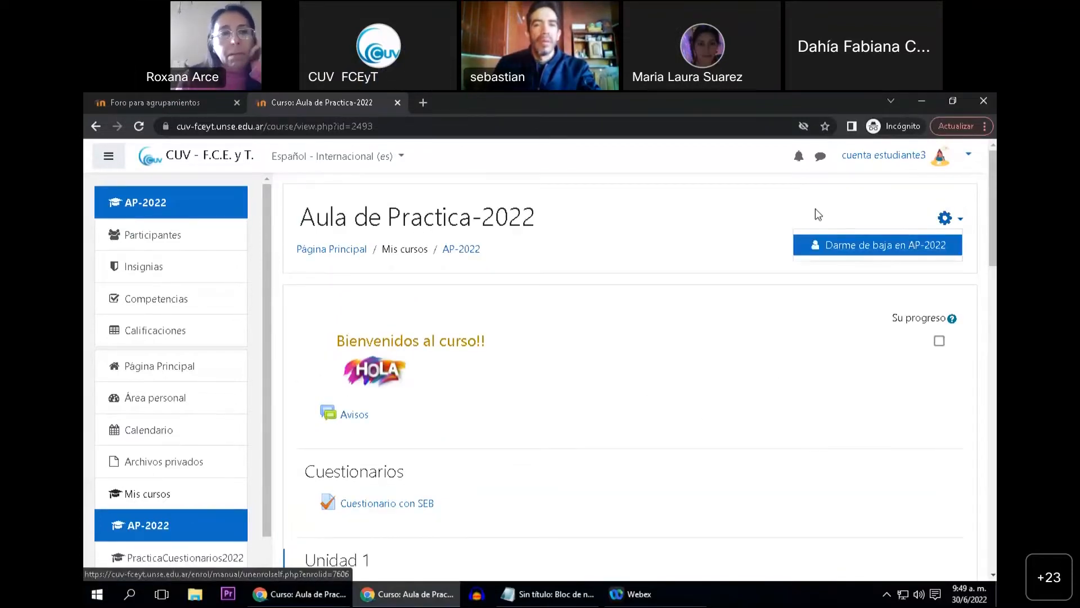
{"action": "key", "text": "Escape"}
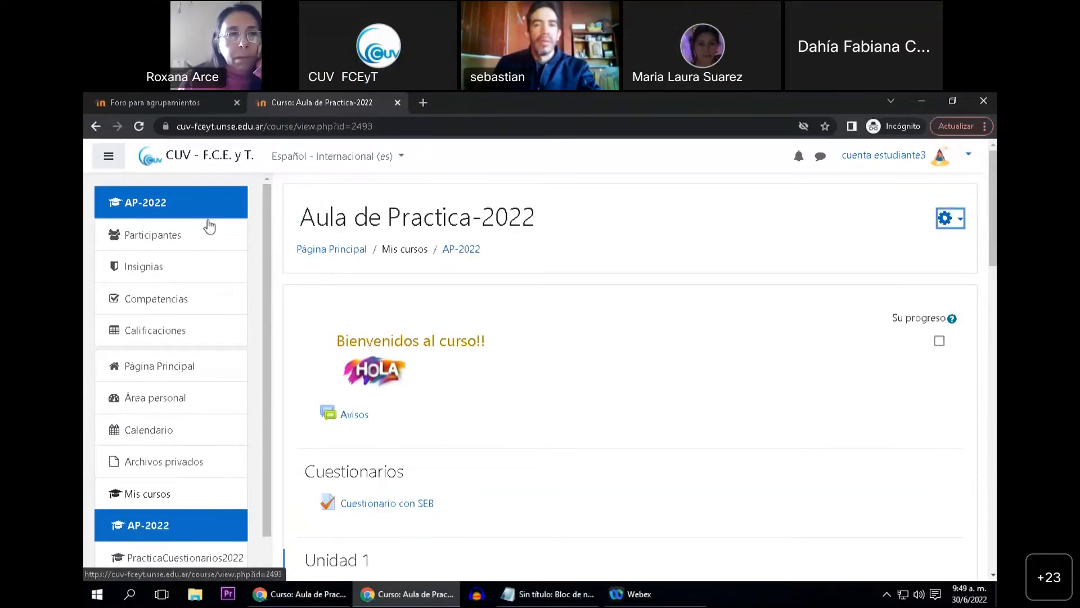
Switch to the browser window with the teacher account and turn on editing for Aula de Practica-2022
{"action": "left_click", "coordinate": [304, 594]}
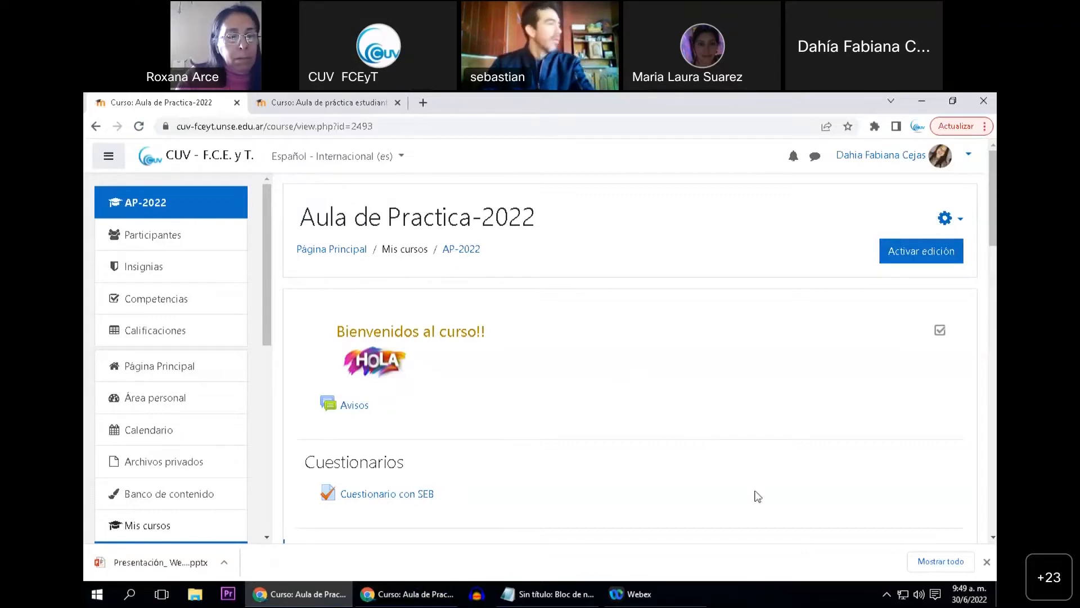
{"action": "left_click", "coordinate": [987, 562]}
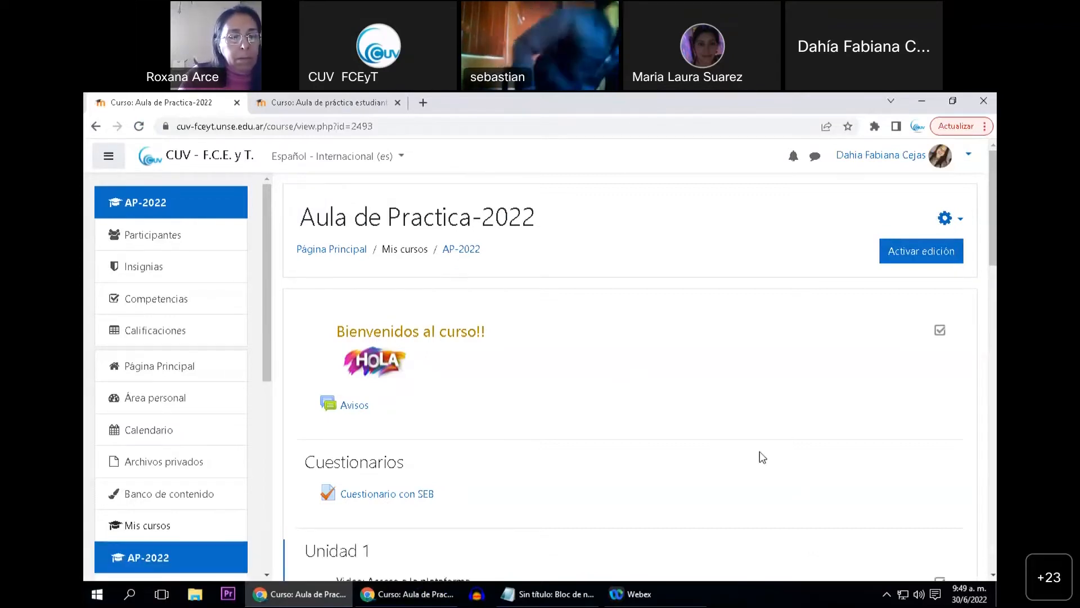
{"action": "left_click", "coordinate": [881, 254]}
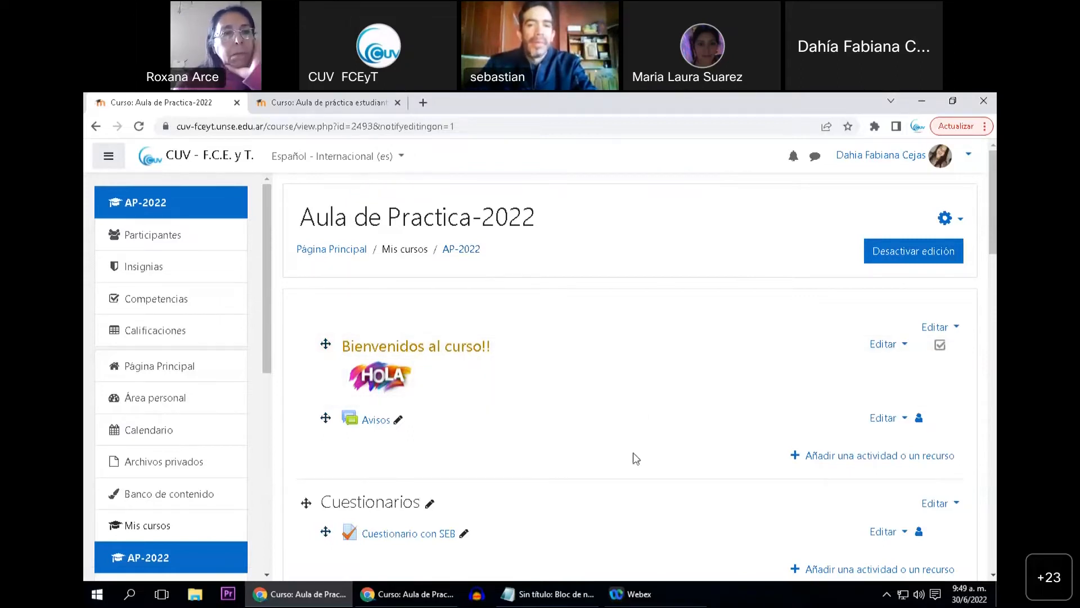
Open the settings of the Cuestionarios topic and expand its Restricciones de acceso section
{"action": "scroll", "coordinate": [625, 459], "scroll_direction": "down", "scroll_amount": 3}
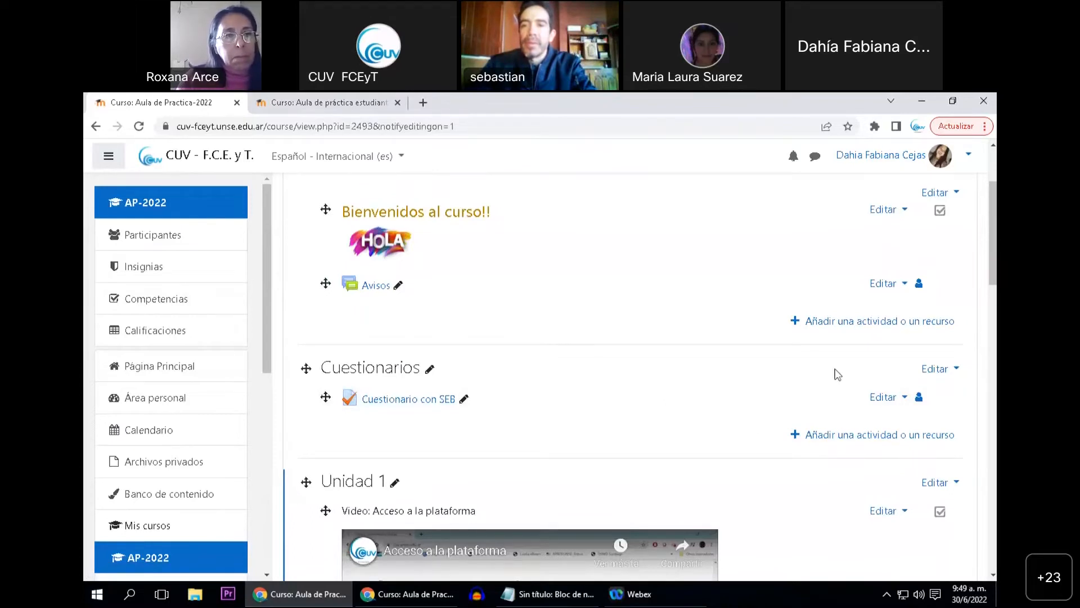
{"action": "left_click", "coordinate": [932, 371]}
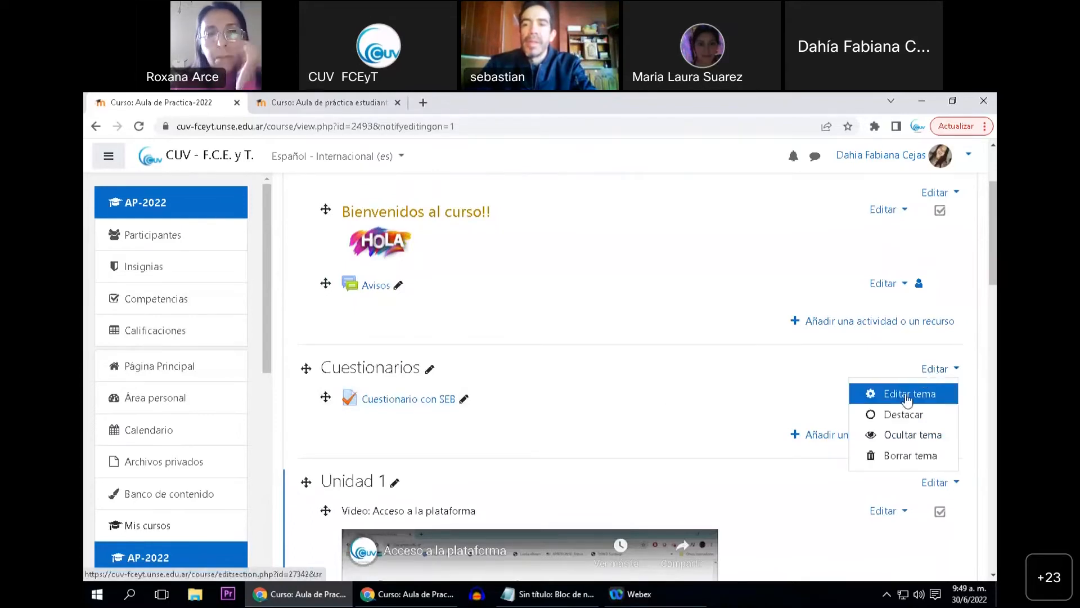
{"action": "left_click", "coordinate": [936, 373]}
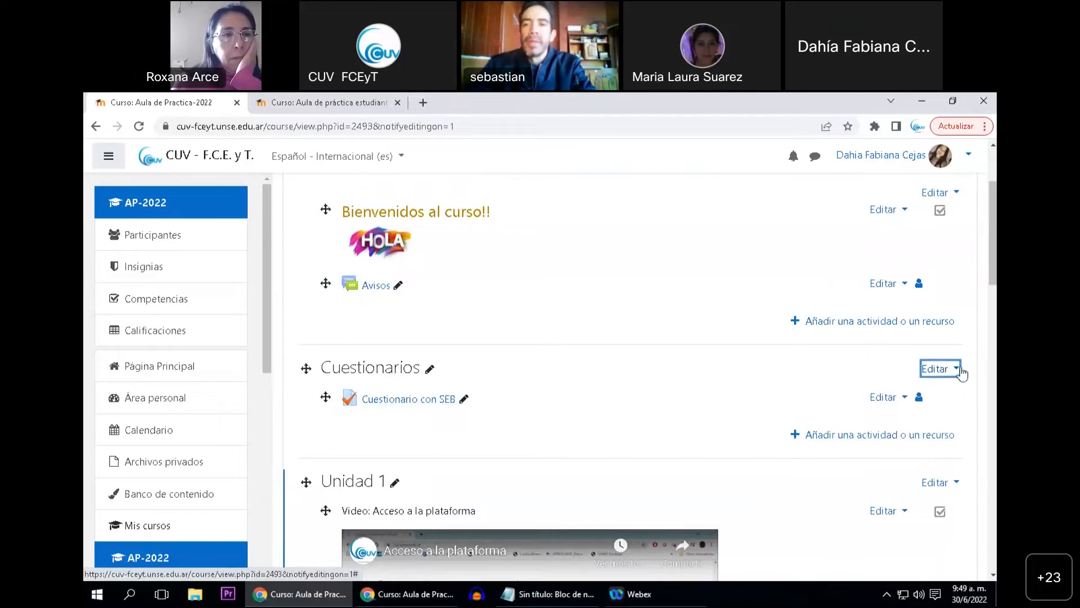
{"action": "left_click", "coordinate": [950, 372]}
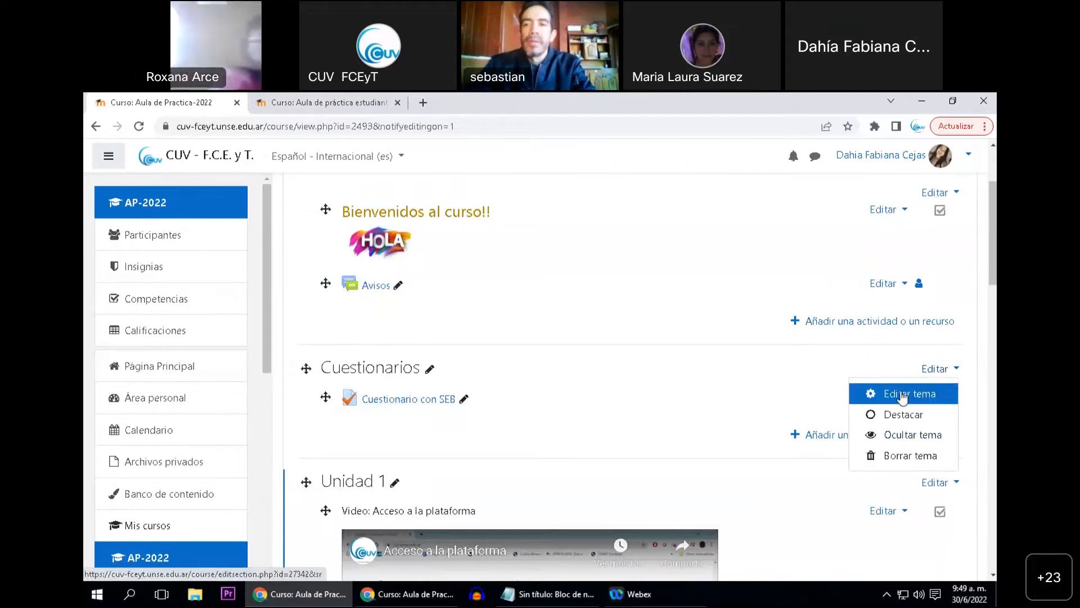
{"action": "left_click", "coordinate": [903, 394]}
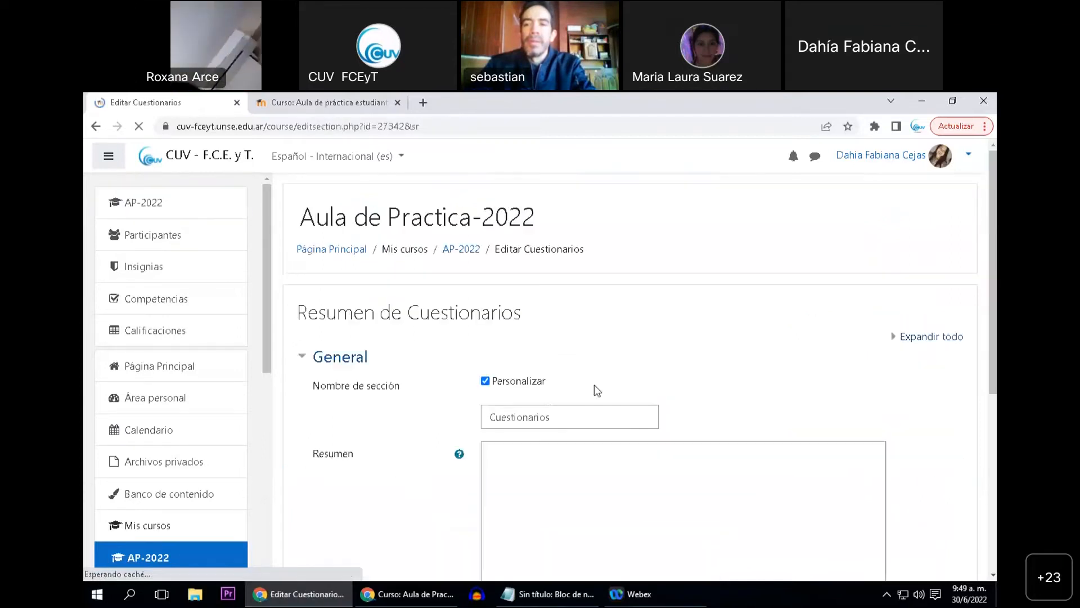
{"action": "scroll", "coordinate": [383, 402], "scroll_direction": "down", "scroll_amount": 5}
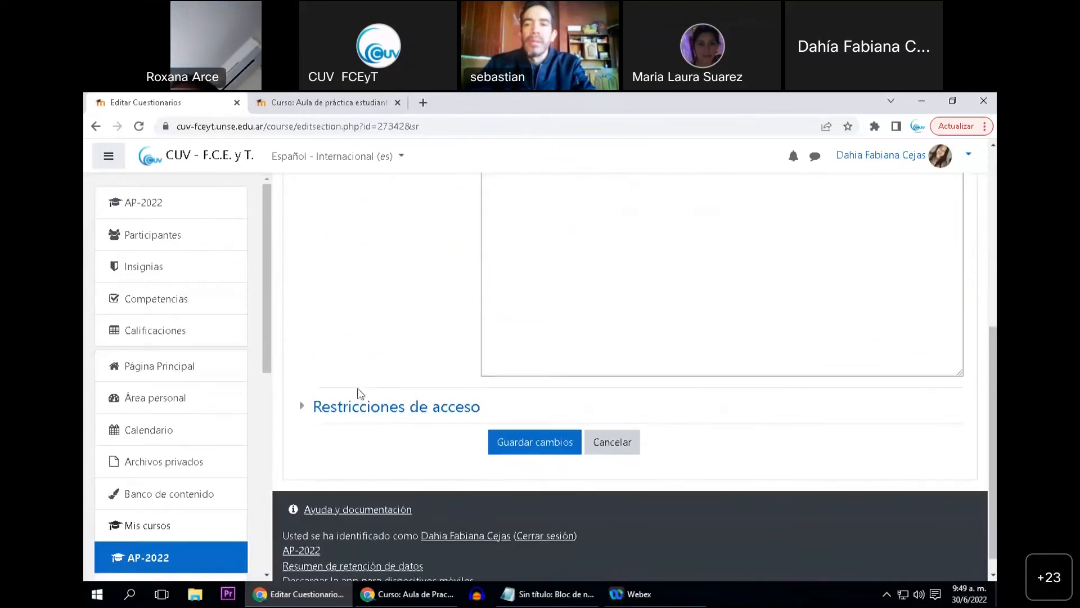
{"action": "left_click", "coordinate": [374, 413]}
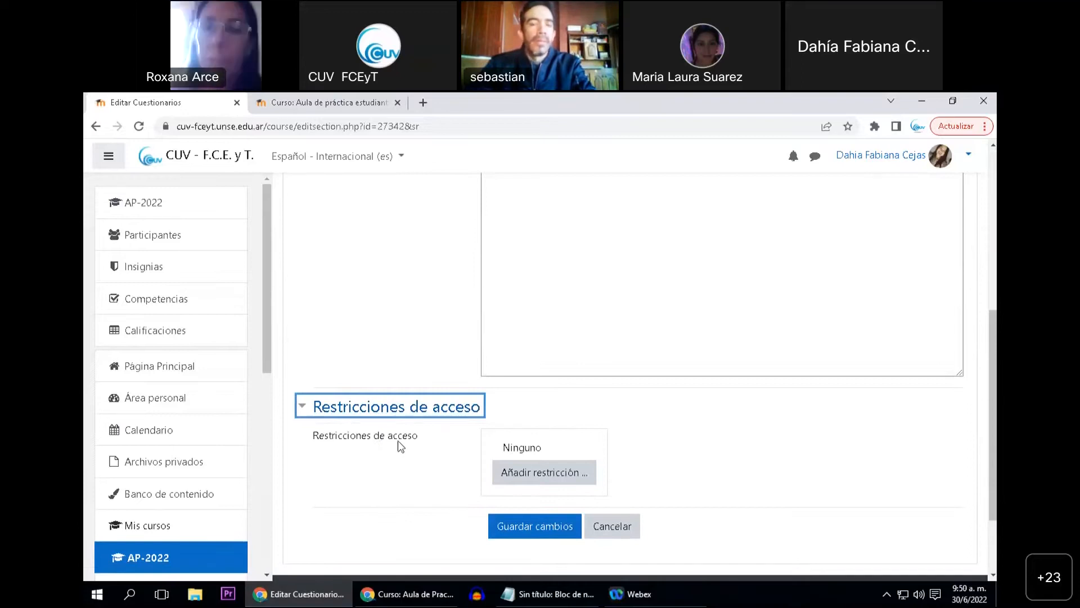
Add a Grupo restriction to the Cuestionarios topic so that the student must belong to Comision 1
{"action": "left_click", "coordinate": [508, 474]}
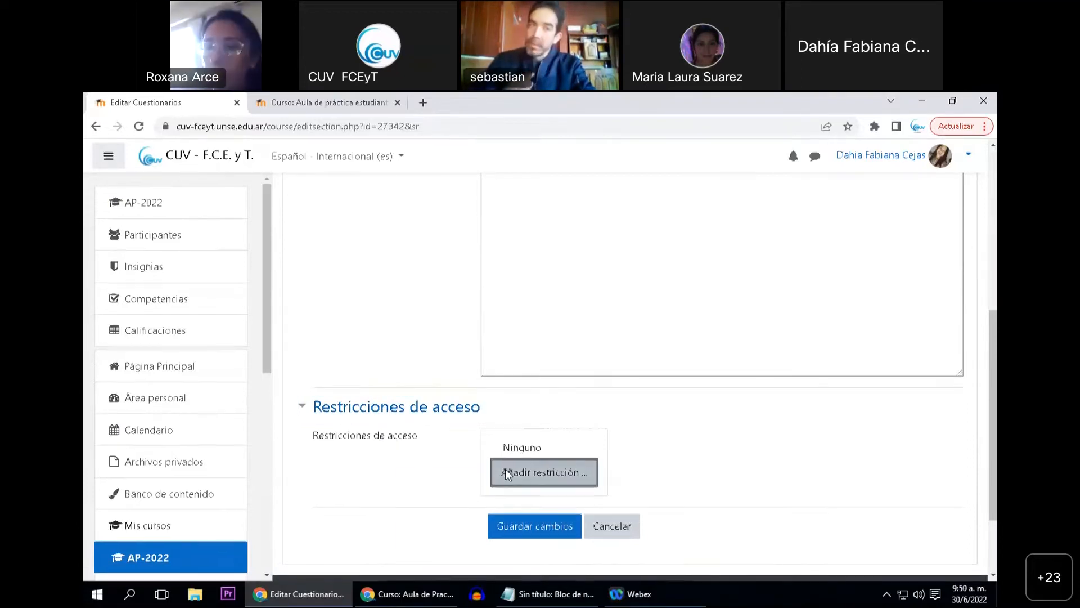
{"action": "left_click", "coordinate": [469, 354]}
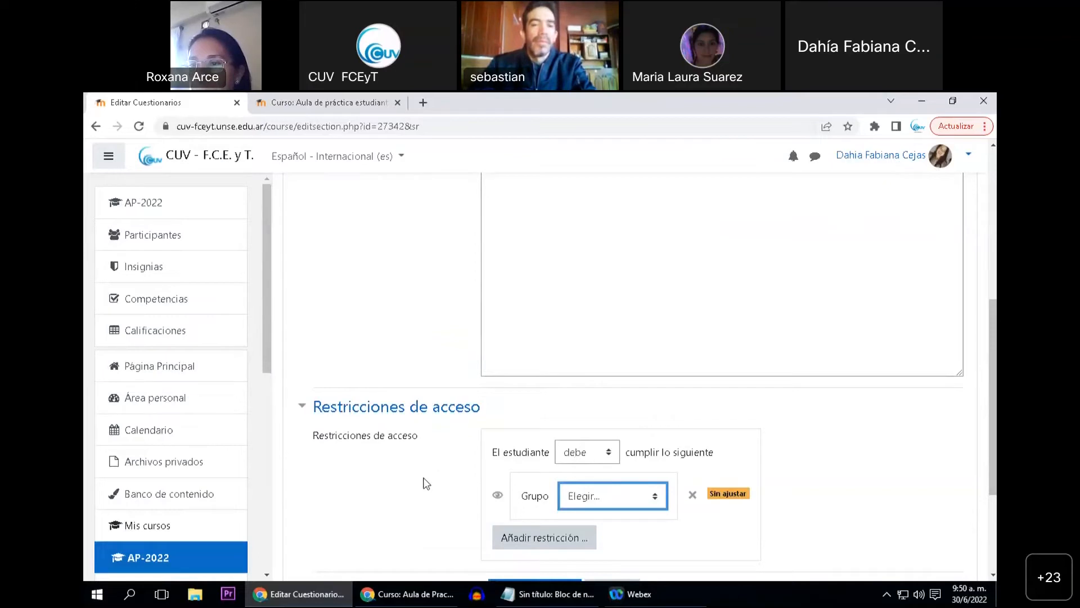
{"action": "scroll", "coordinate": [434, 472], "scroll_direction": "down", "scroll_amount": 1}
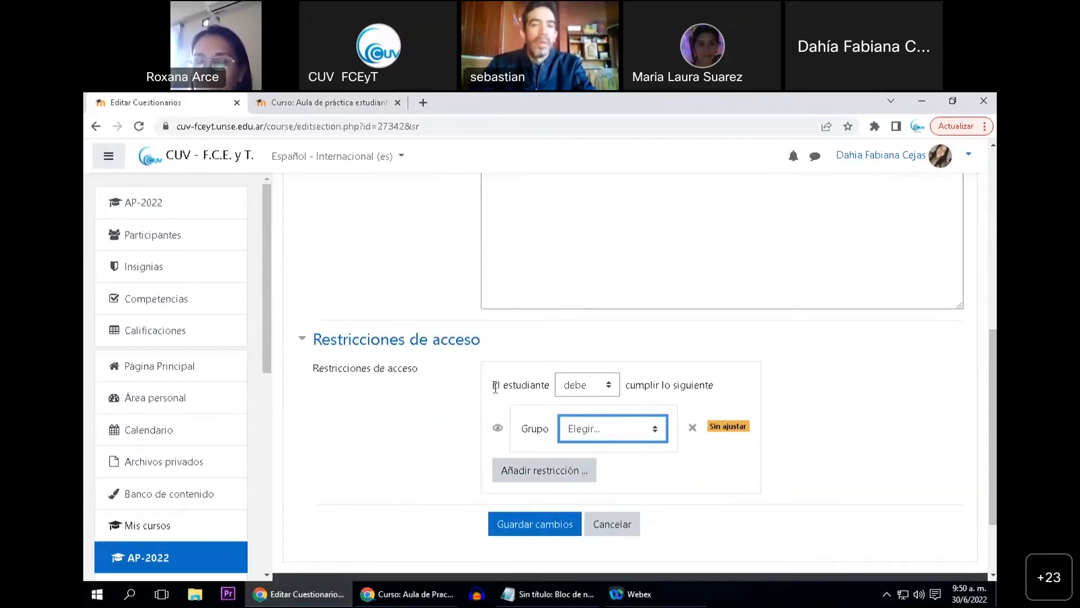
{"action": "left_click", "coordinate": [611, 388]}
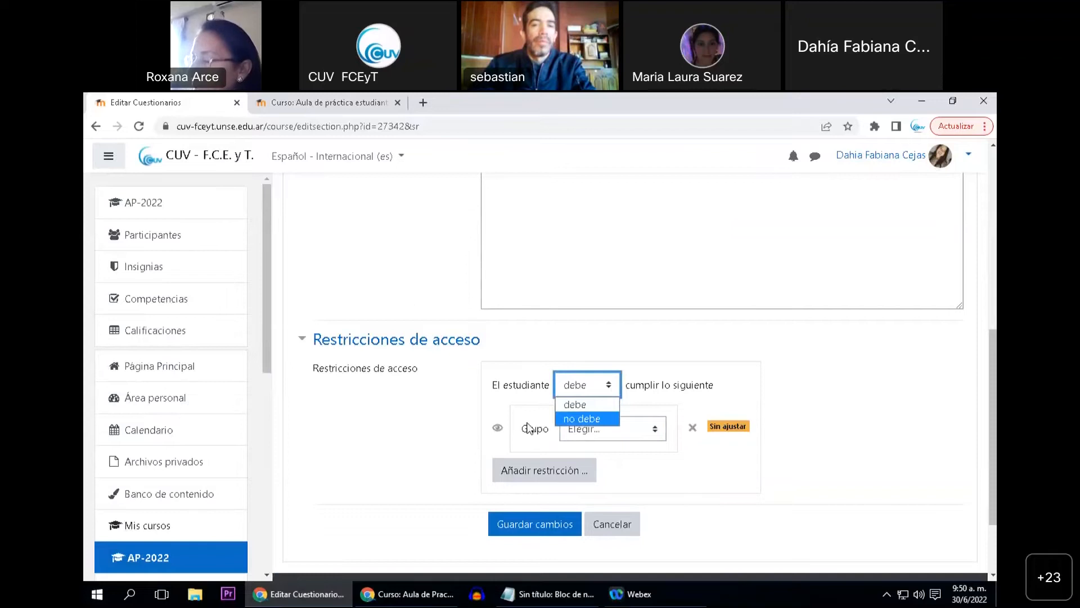
{"action": "left_click", "coordinate": [625, 387]}
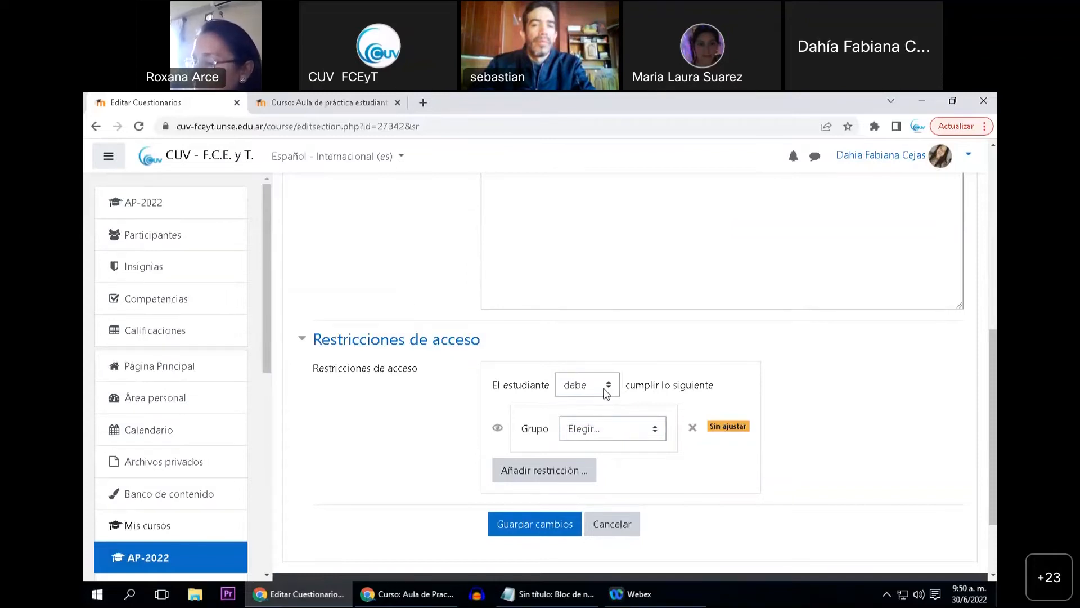
{"action": "left_click", "coordinate": [591, 440]}
{"action": "left_click", "coordinate": [607, 475]}
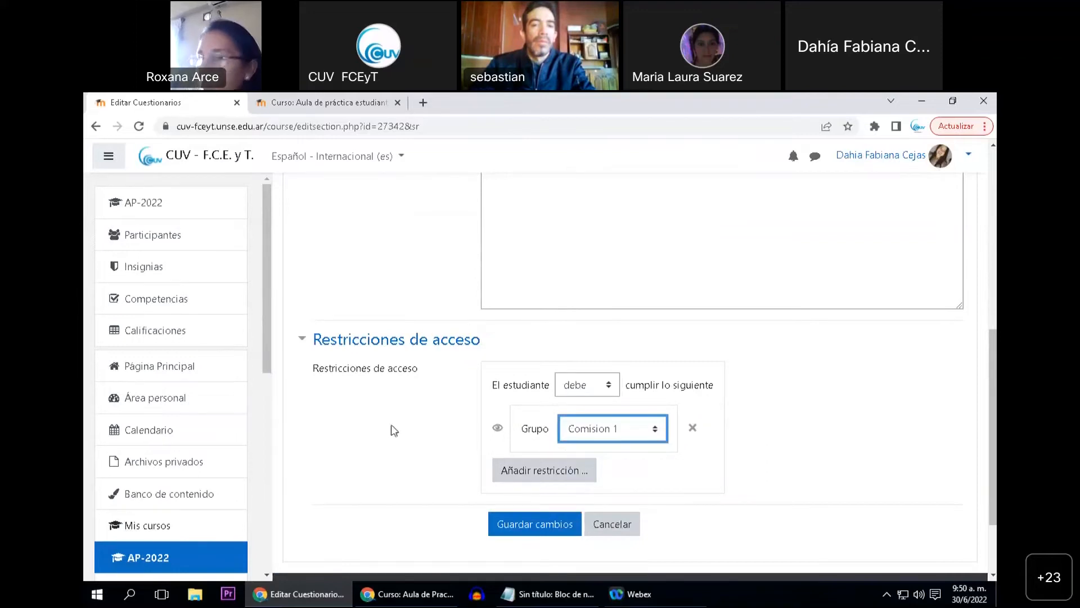
{"action": "scroll", "coordinate": [389, 436], "scroll_direction": "up", "scroll_amount": 4}
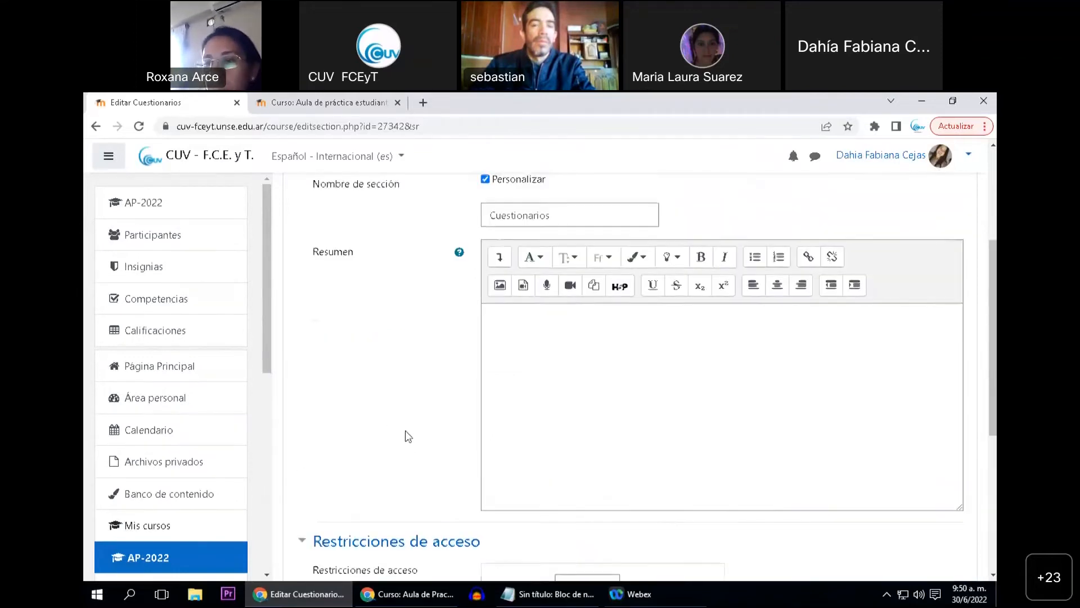
{"action": "scroll", "coordinate": [409, 436], "scroll_direction": "up", "scroll_amount": 4}
{"action": "scroll", "coordinate": [385, 365], "scroll_direction": "down", "scroll_amount": 4}
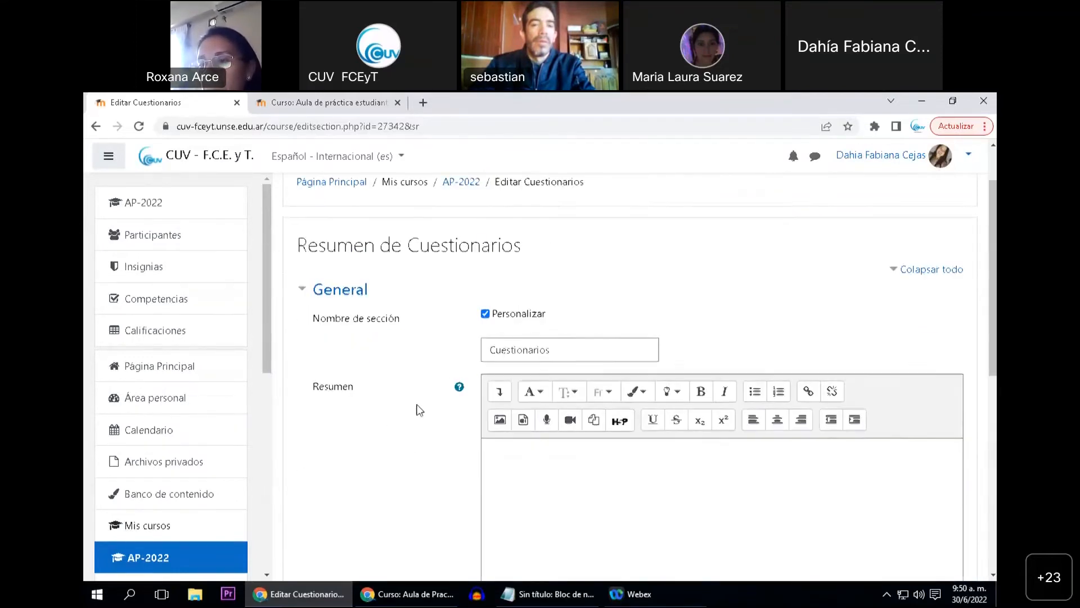
{"action": "scroll", "coordinate": [447, 332], "scroll_direction": "down", "scroll_amount": 5}
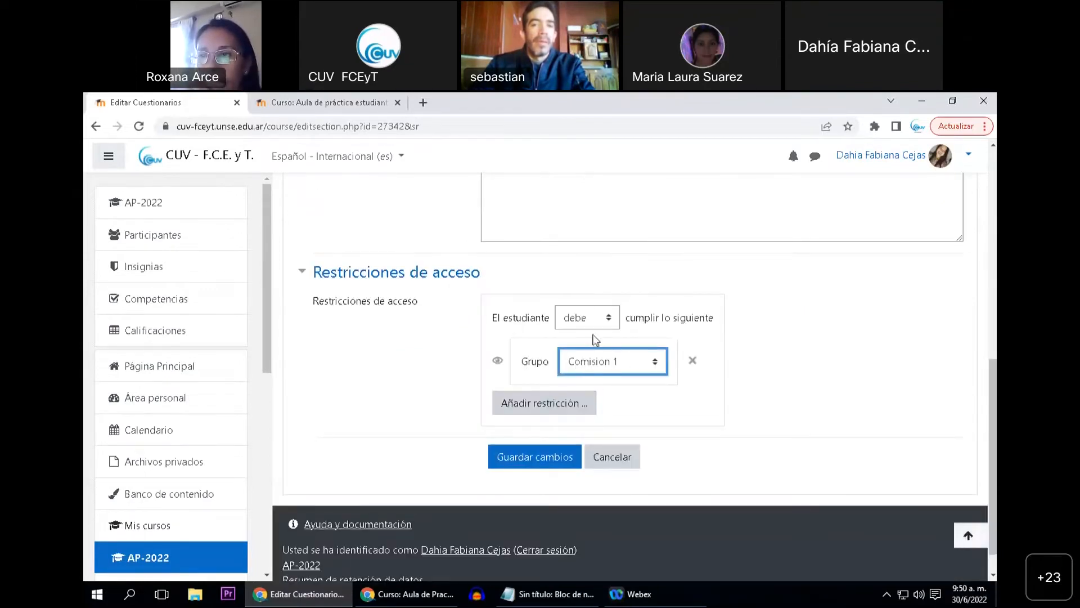
{"action": "left_click", "coordinate": [646, 369]}
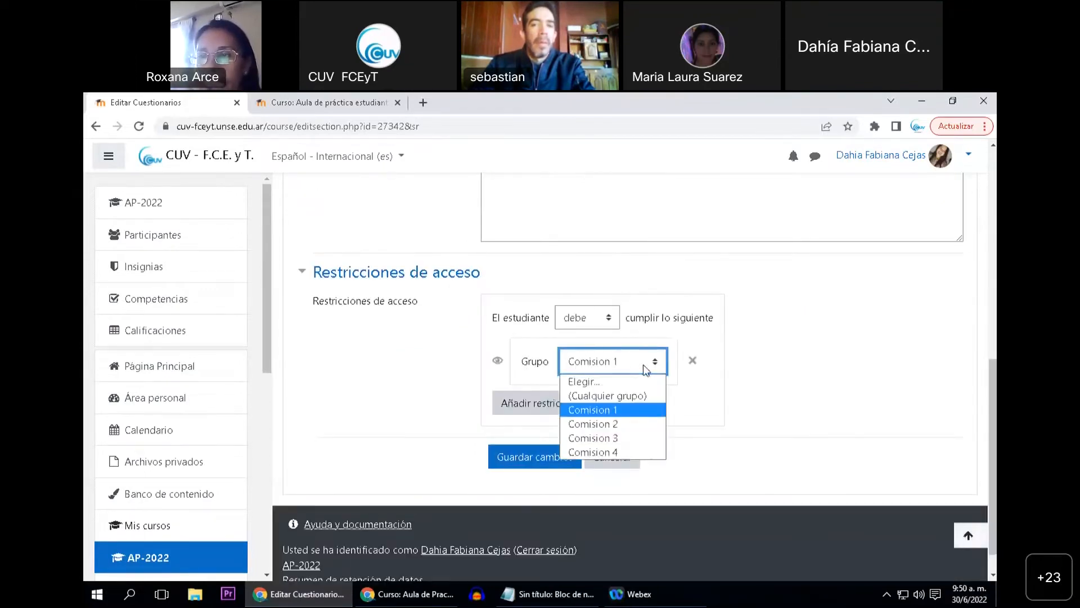
{"action": "left_click", "coordinate": [615, 409]}
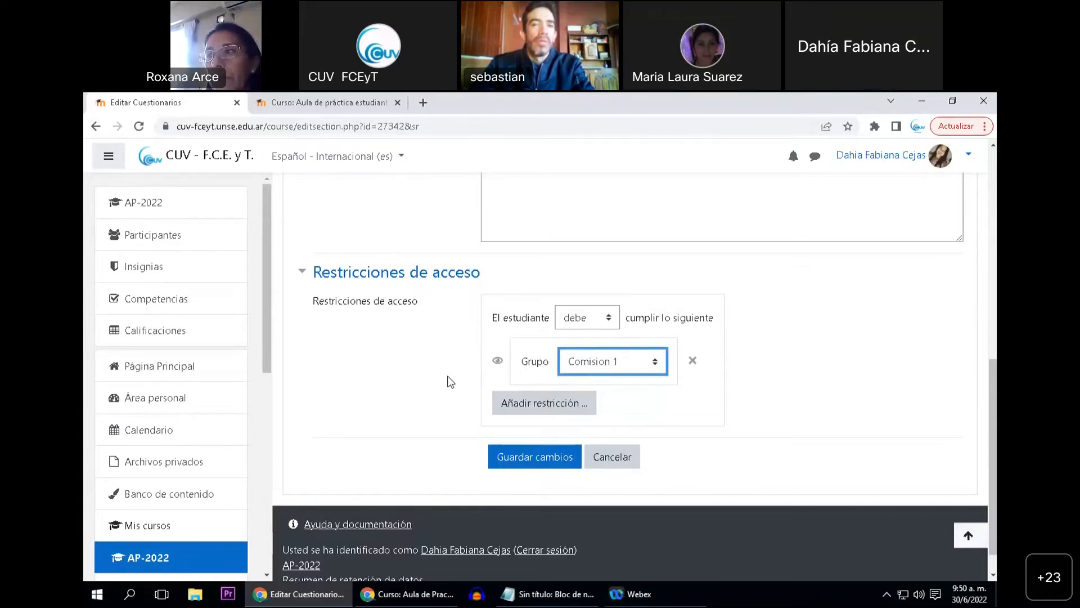
Toggle the Comision 1 restriction to hidden and back to greyed-out display, and save the topic's changes
{"action": "left_click", "coordinate": [497, 365]}
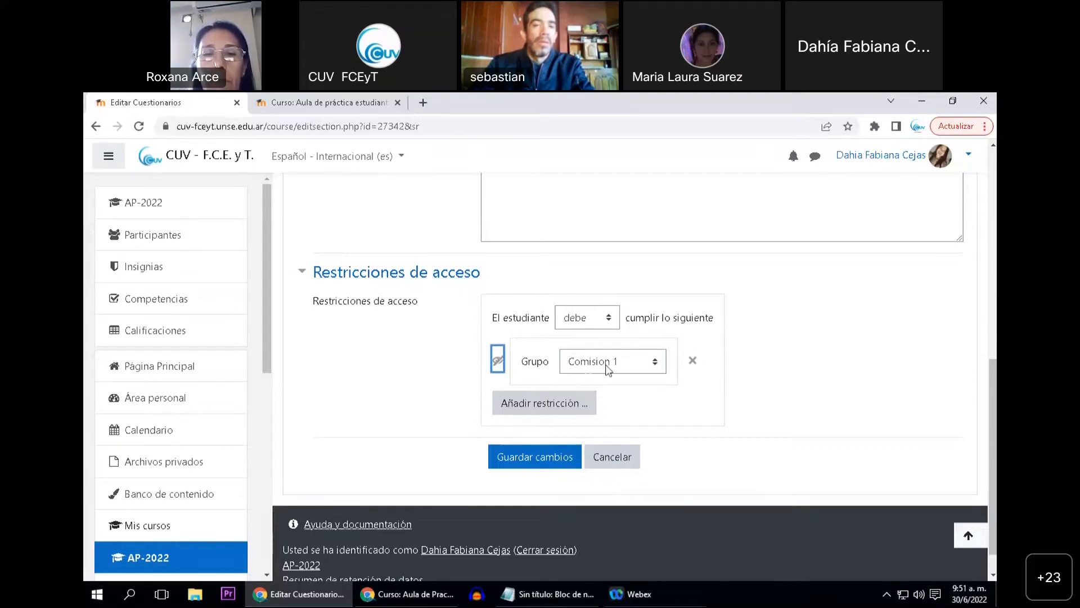
{"action": "left_click", "coordinate": [498, 363]}
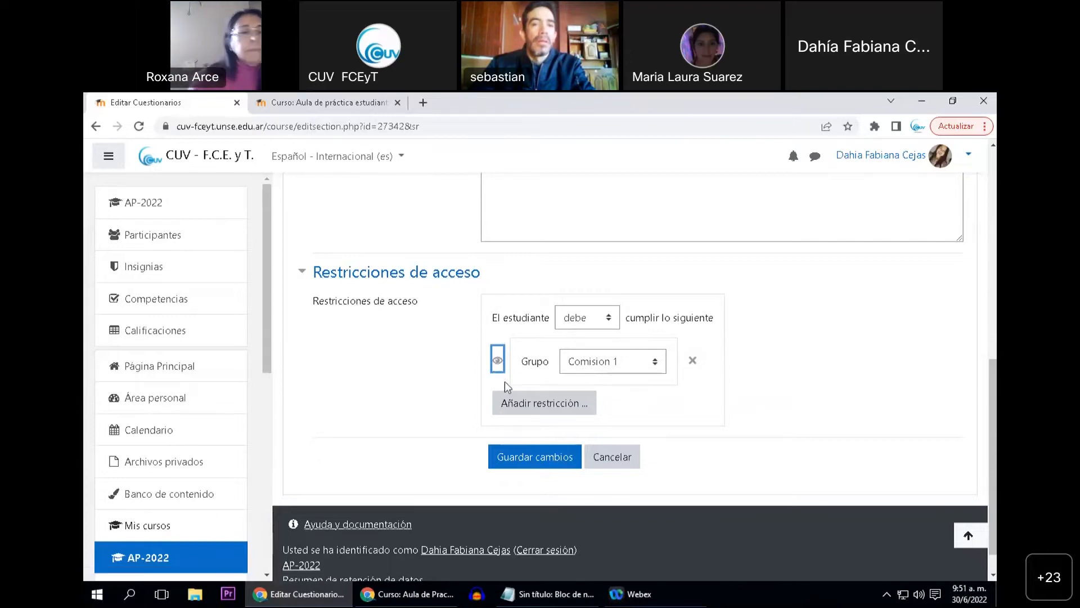
{"action": "left_click", "coordinate": [532, 458]}
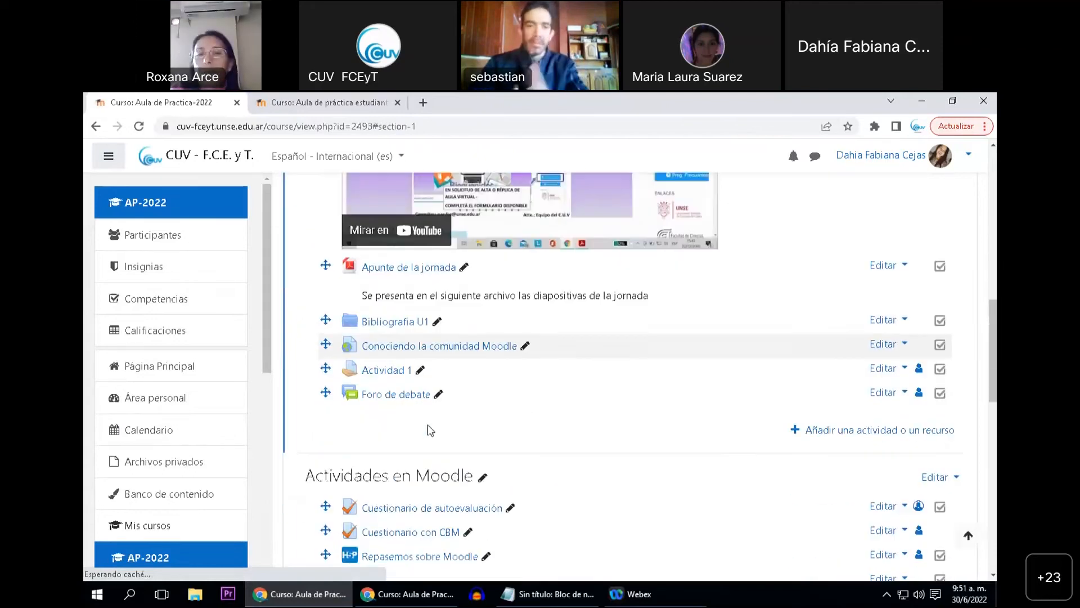
Examine the restriction notice under the Cuestionarios topic and the neighbouring topics on the course page
{"action": "scroll", "coordinate": [431, 445], "scroll_direction": "up", "scroll_amount": 5}
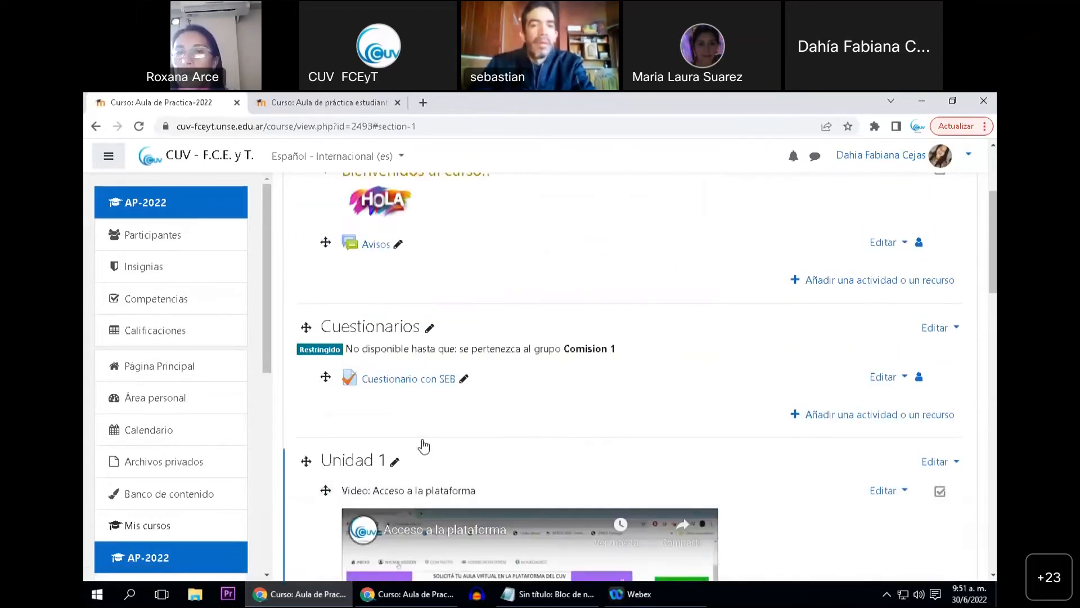
{"action": "scroll", "coordinate": [369, 470], "scroll_direction": "down", "scroll_amount": 1}
{"action": "left_click_drag", "start_coordinate": [347, 419], "coordinate": [626, 422]}
{"action": "left_click", "coordinate": [625, 435]}
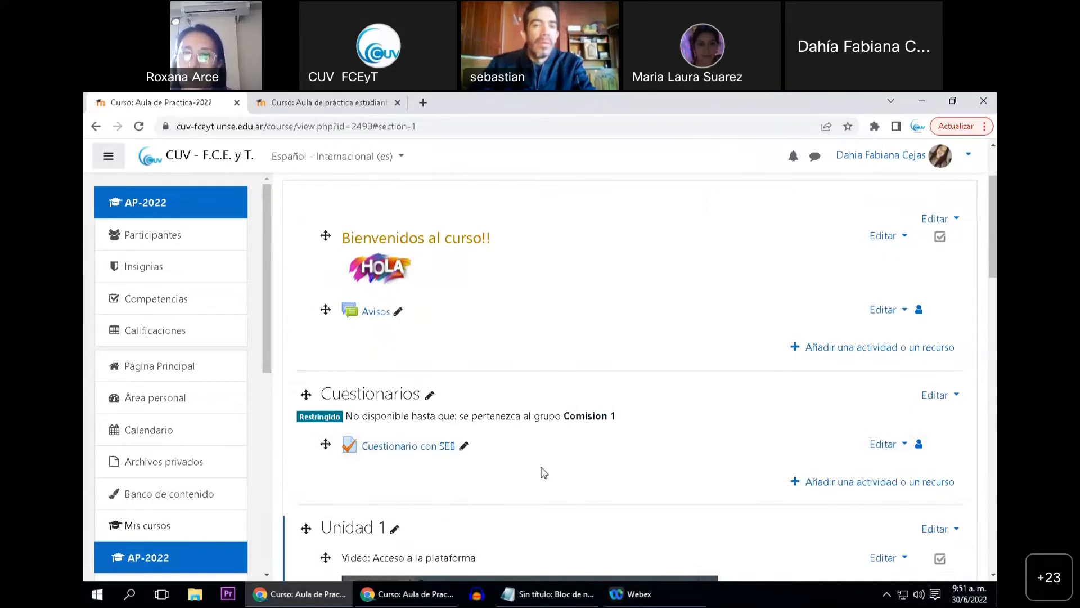
{"action": "scroll", "coordinate": [541, 467], "scroll_direction": "down", "scroll_amount": 2}
{"action": "scroll", "coordinate": [537, 460], "scroll_direction": "up", "scroll_amount": 1}
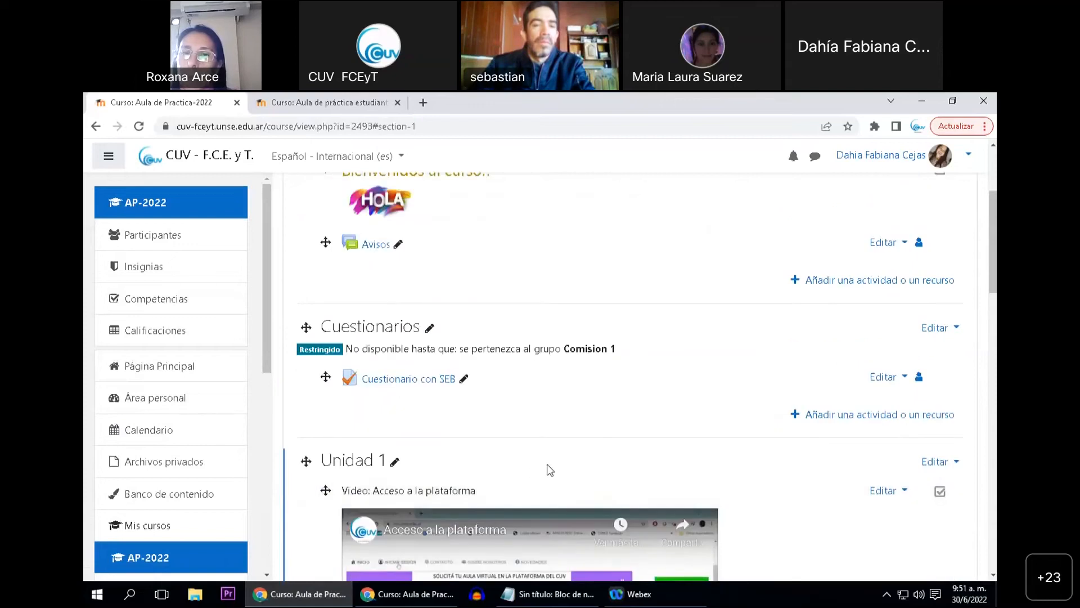
{"action": "scroll", "coordinate": [532, 450], "scroll_direction": "down", "scroll_amount": 1}
{"action": "scroll", "coordinate": [574, 429], "scroll_direction": "up", "scroll_amount": 1}
Open the settings of the Apunte de la jornada file in Unidad 1 and expand its Restricciones de acceso section
{"action": "scroll", "coordinate": [578, 414], "scroll_direction": "down", "scroll_amount": 4}
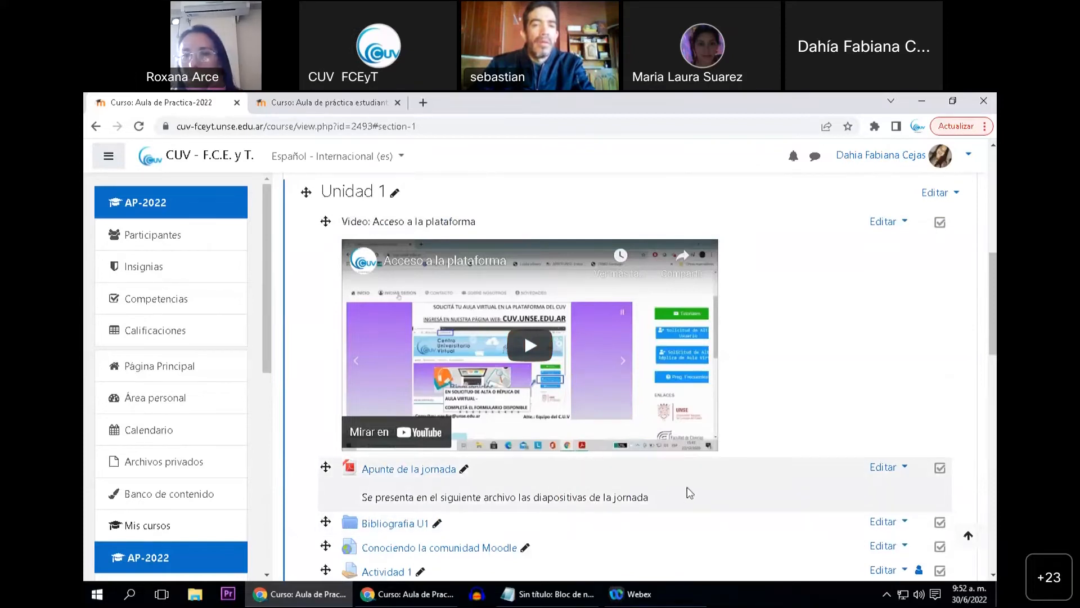
{"action": "scroll", "coordinate": [726, 442], "scroll_direction": "up", "scroll_amount": 1}
{"action": "scroll", "coordinate": [619, 440], "scroll_direction": "down", "scroll_amount": 3}
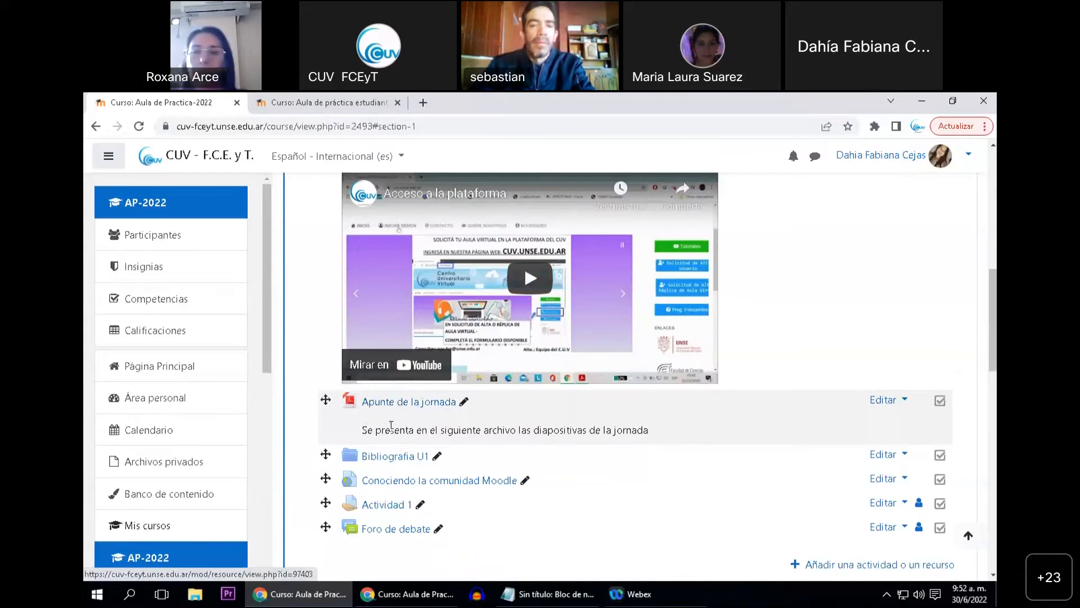
{"action": "left_click", "coordinate": [883, 400]}
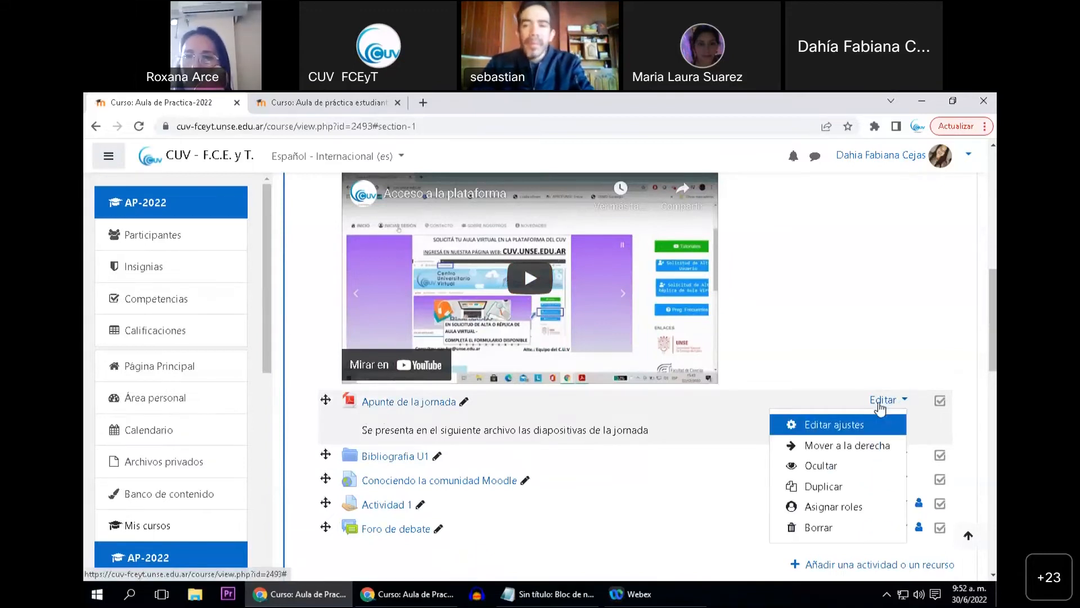
{"action": "left_click", "coordinate": [842, 427]}
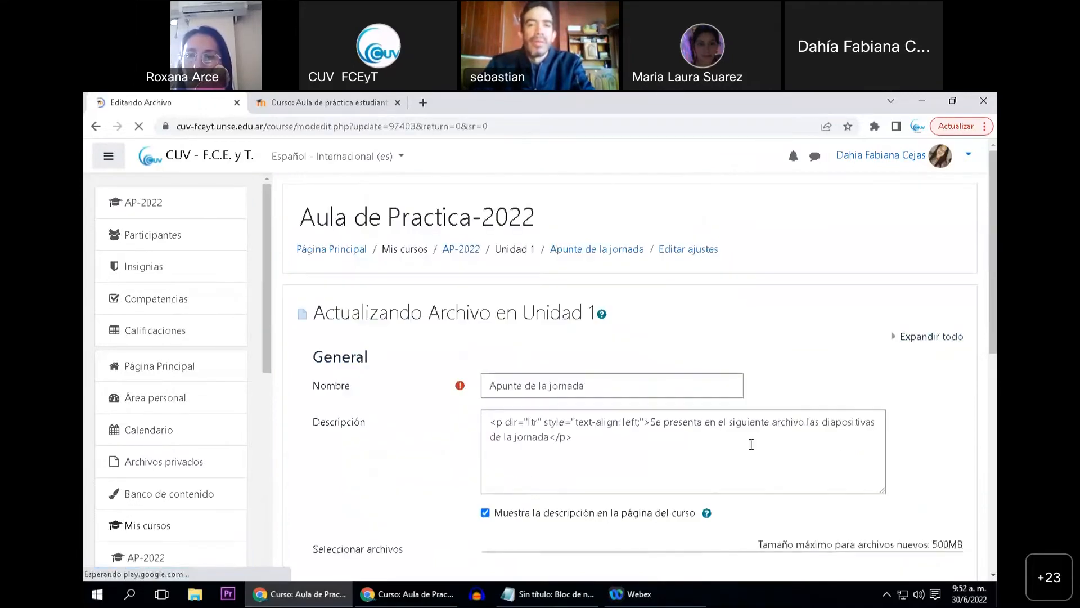
{"action": "scroll", "coordinate": [405, 420], "scroll_direction": "down", "scroll_amount": 7}
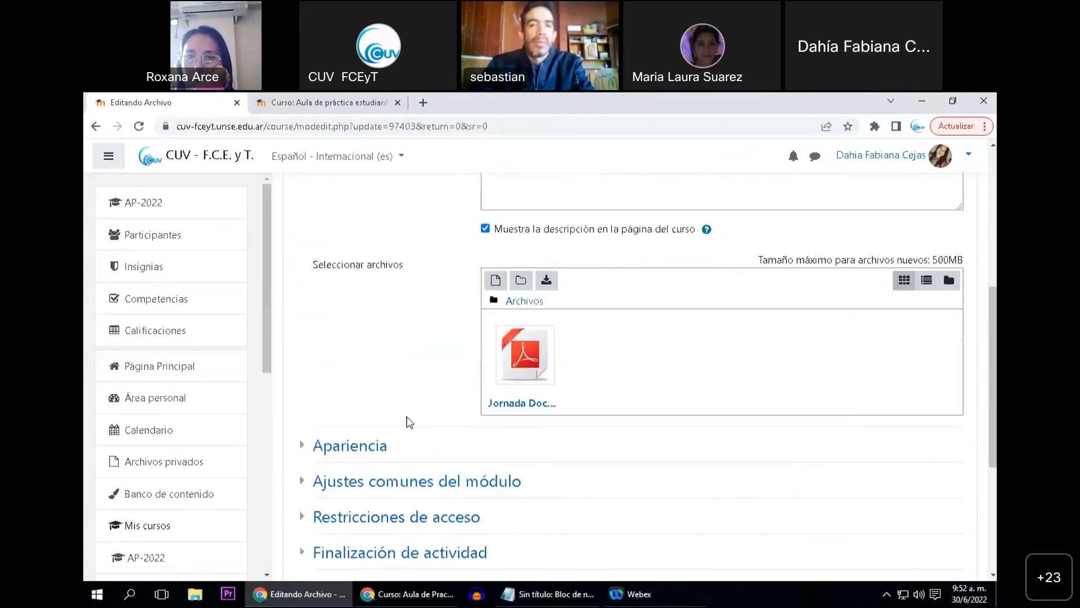
{"action": "scroll", "coordinate": [414, 426], "scroll_direction": "down", "scroll_amount": 1}
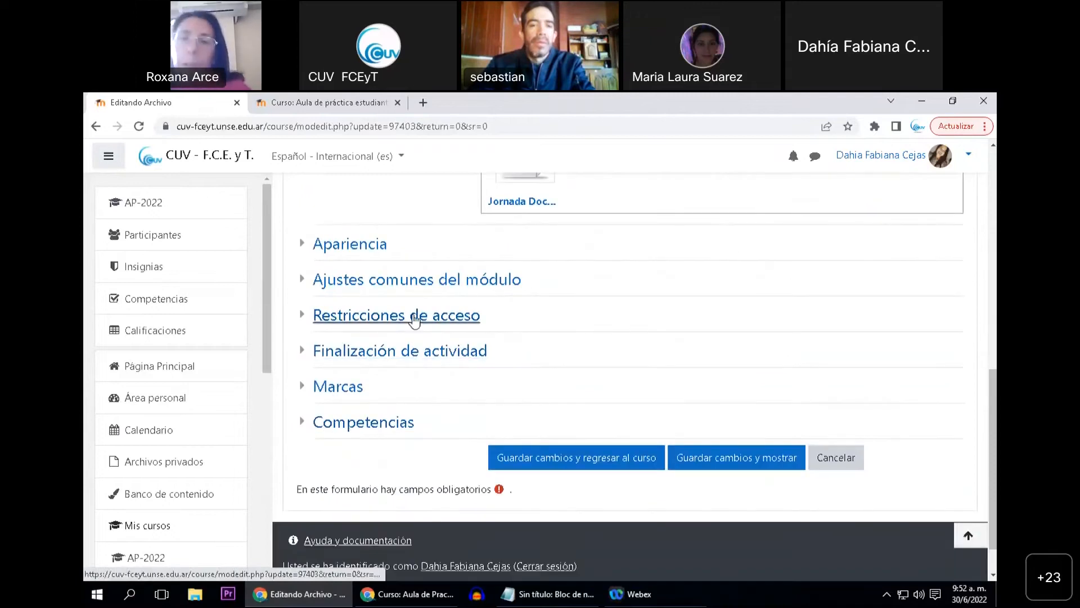
{"action": "left_click", "coordinate": [417, 315]}
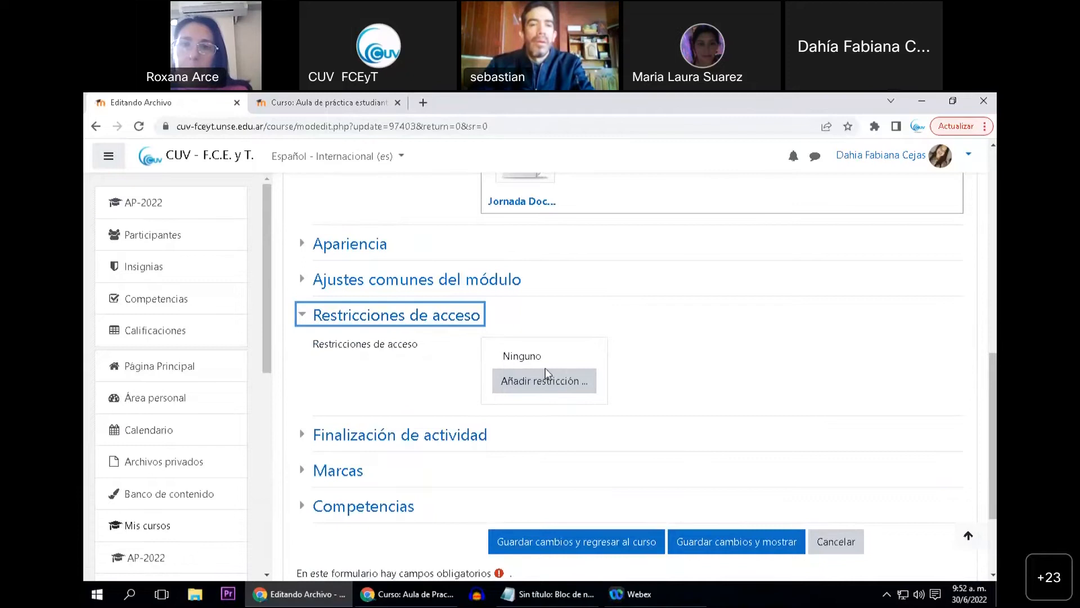
Add a Grupo restriction for Comision 1 to the Apunte de la jornada file
{"action": "left_click", "coordinate": [541, 382]}
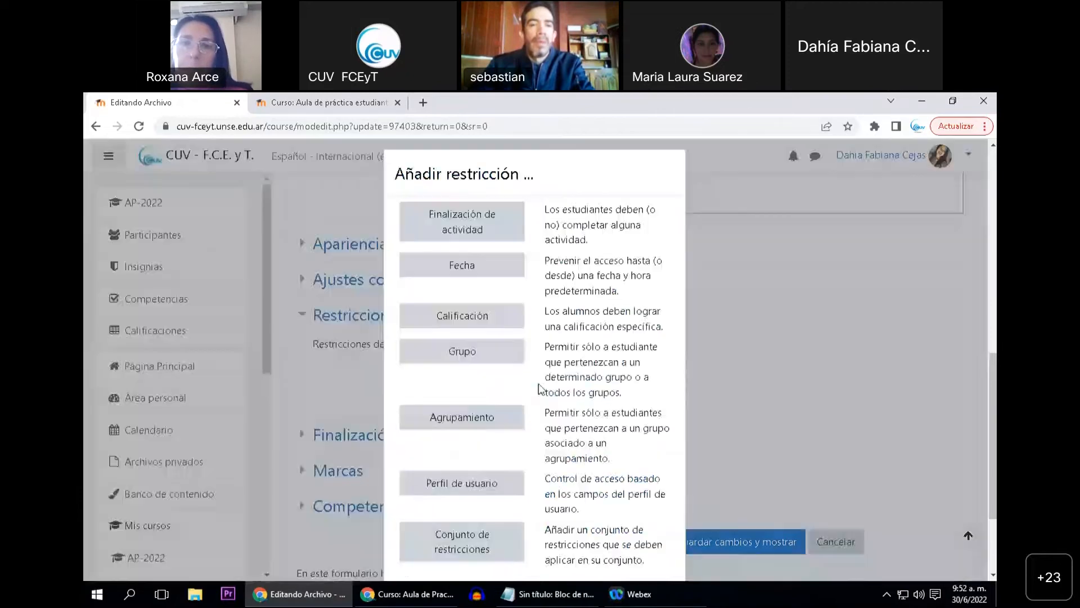
{"action": "left_click", "coordinate": [463, 359]}
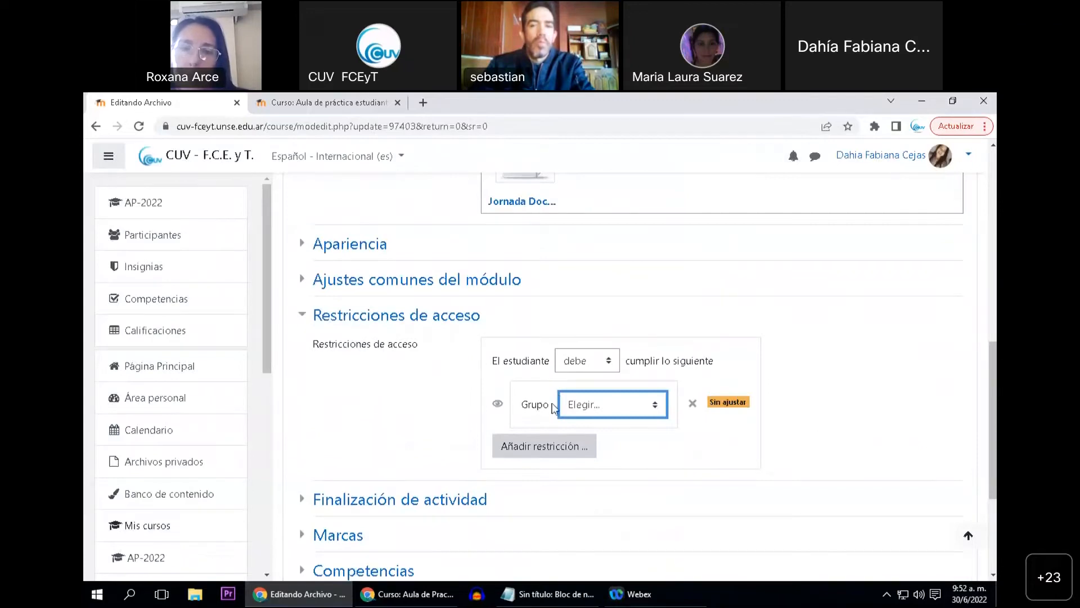
{"action": "left_click", "coordinate": [586, 404]}
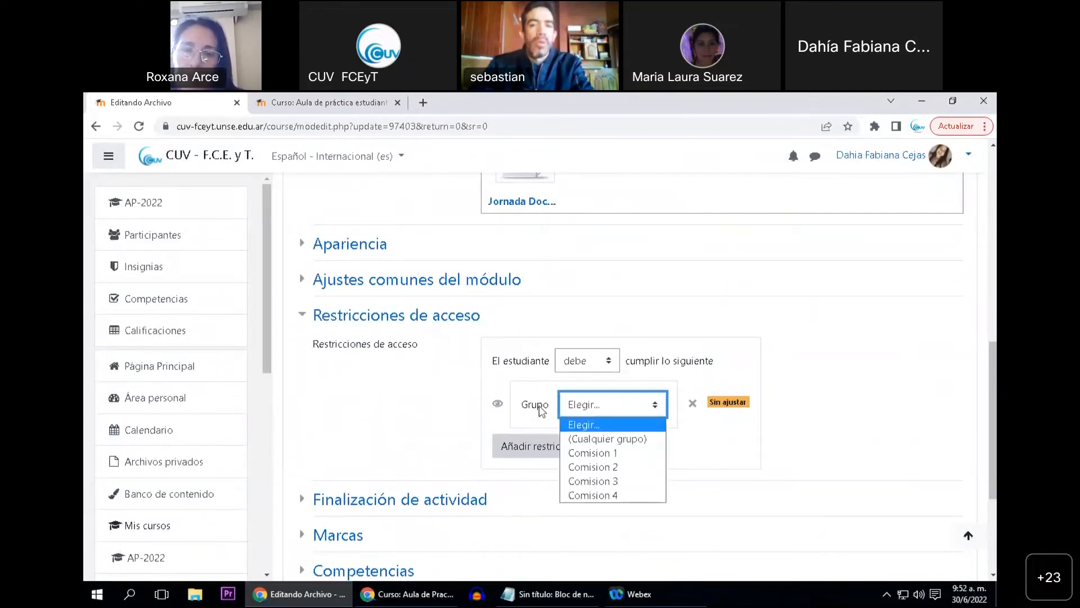
{"action": "scroll", "coordinate": [540, 410], "scroll_direction": "up", "scroll_amount": 10}
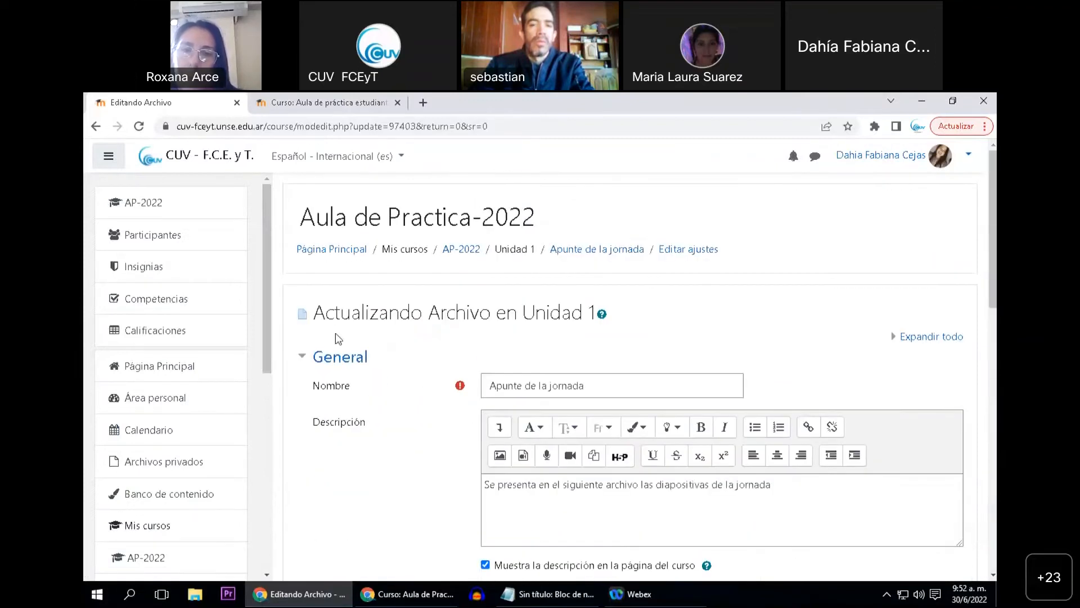
{"action": "scroll", "coordinate": [398, 344], "scroll_direction": "down", "scroll_amount": 10}
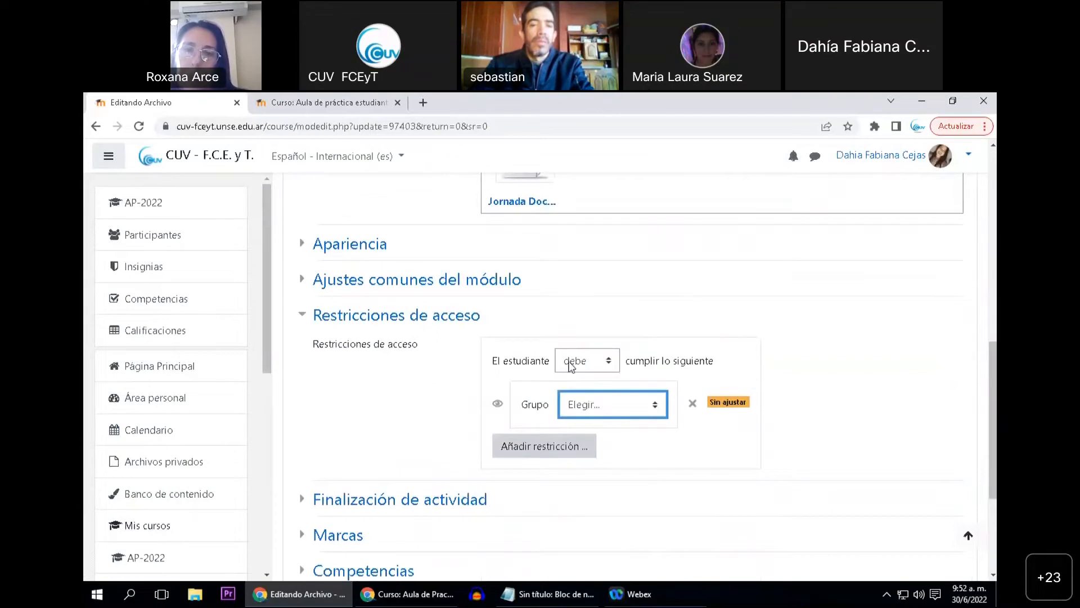
{"action": "left_click", "coordinate": [602, 410]}
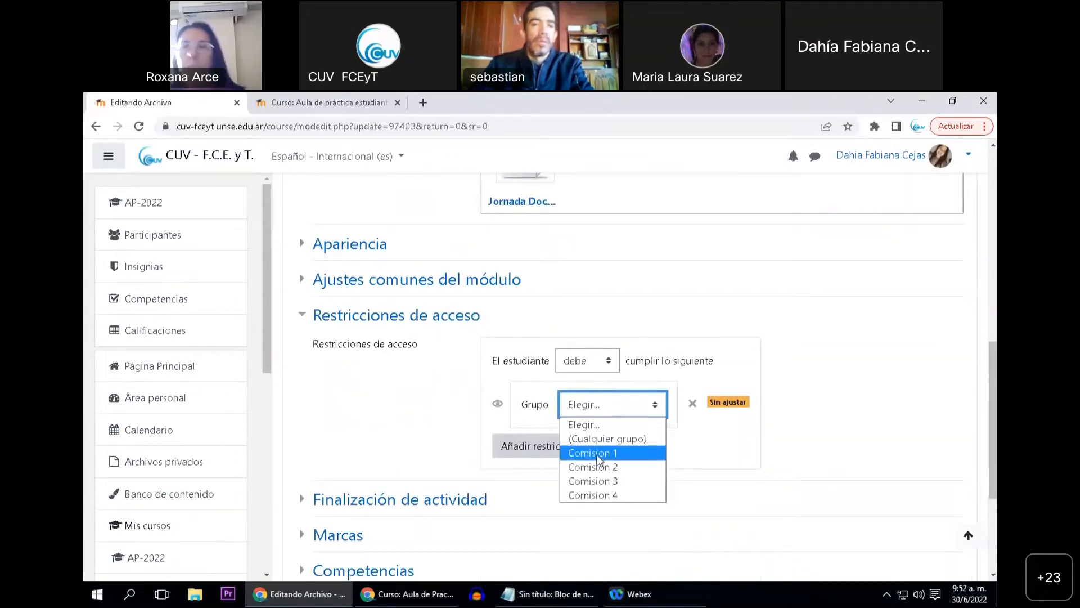
{"action": "left_click", "coordinate": [598, 457]}
Add a second Grupo restriction for Comision 3 and require the student to meet "cualquiera de" the restrictions
{"action": "scroll", "coordinate": [538, 384], "scroll_direction": "down", "scroll_amount": 1}
{"action": "left_click", "coordinate": [538, 384]}
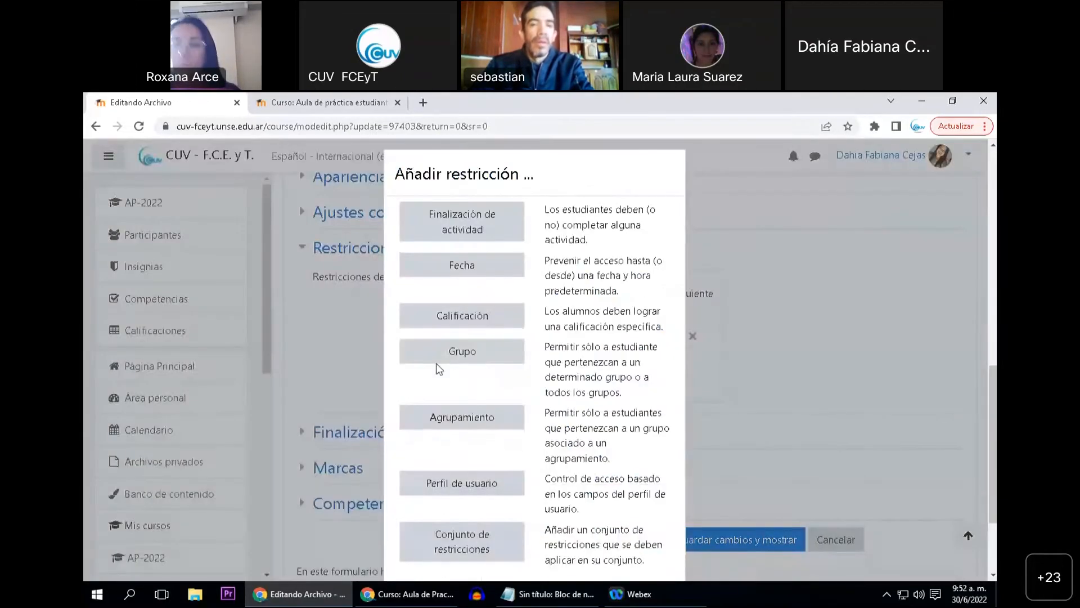
{"action": "left_click", "coordinate": [450, 358]}
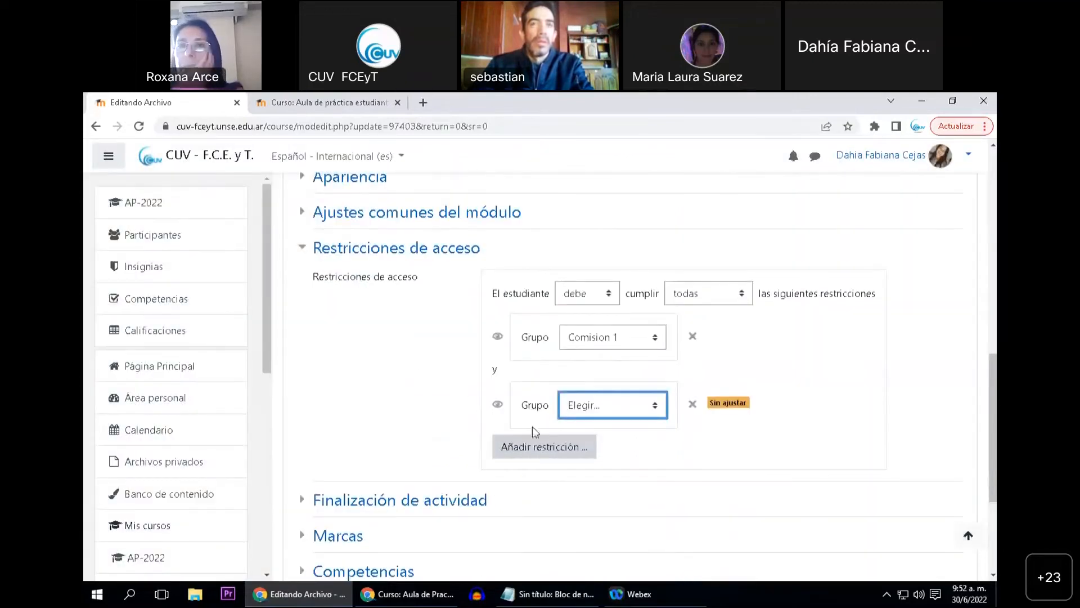
{"action": "left_click", "coordinate": [596, 411]}
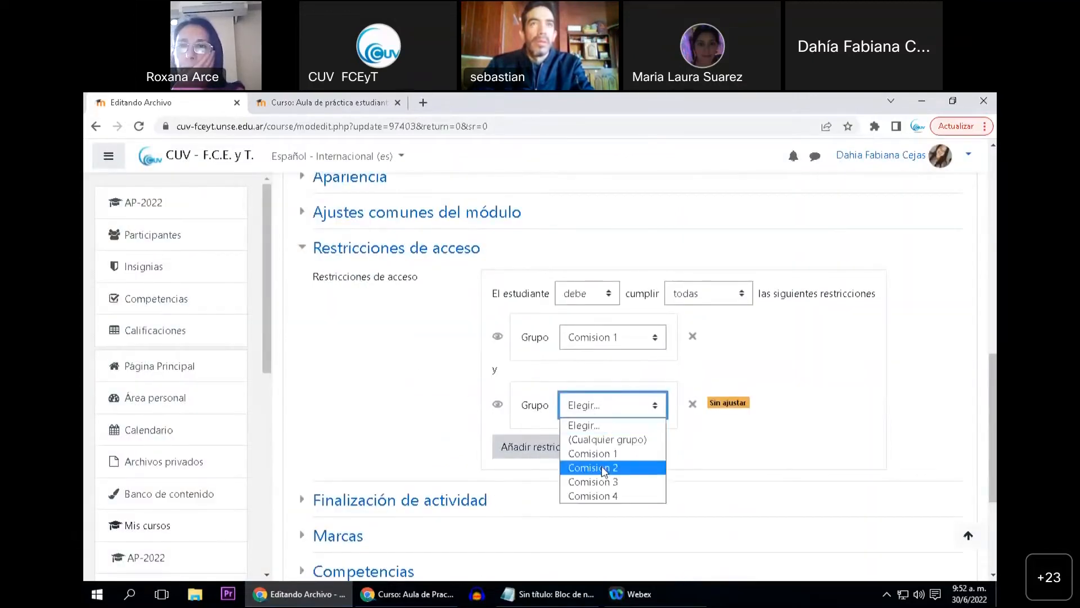
{"action": "left_click", "coordinate": [600, 483]}
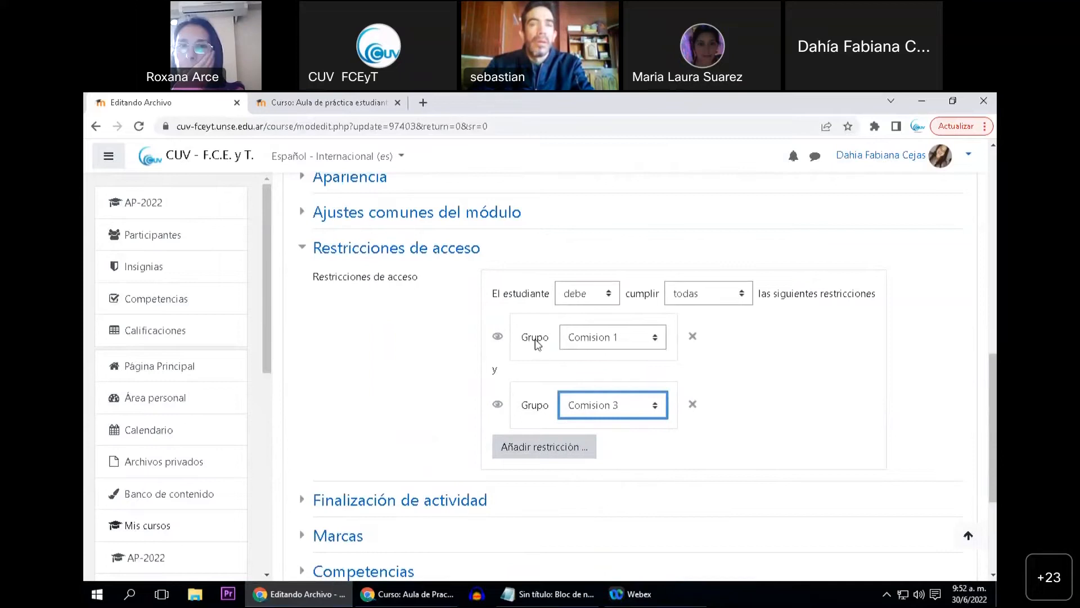
{"action": "left_click", "coordinate": [722, 296]}
{"action": "left_click", "coordinate": [722, 322]}
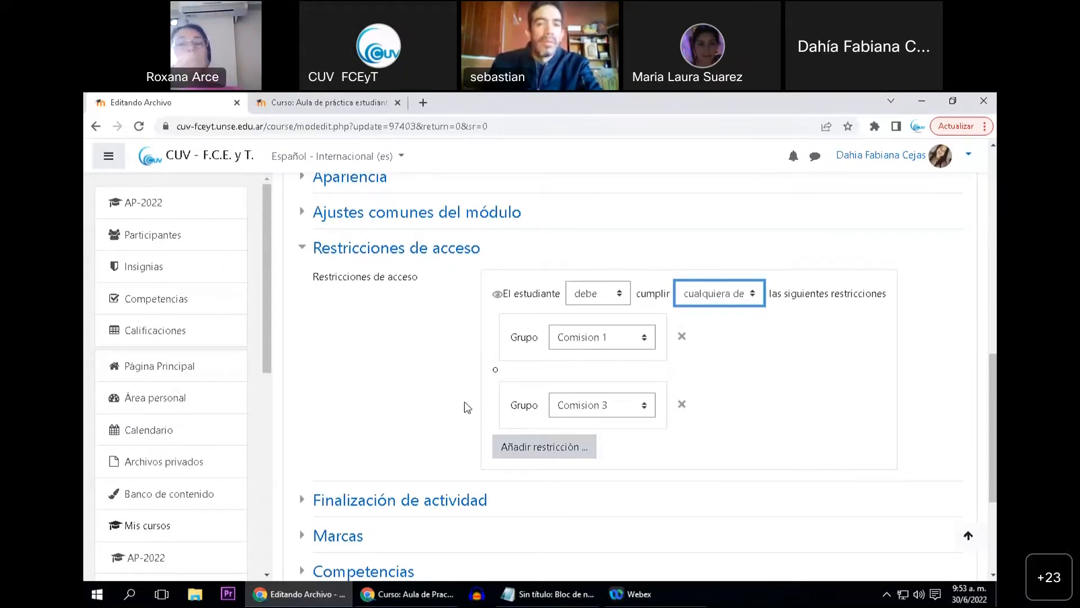
Save the group restrictions of the Apunte de la jornada file and return to the course page
{"action": "scroll", "coordinate": [428, 371], "scroll_direction": "down", "scroll_amount": 2}
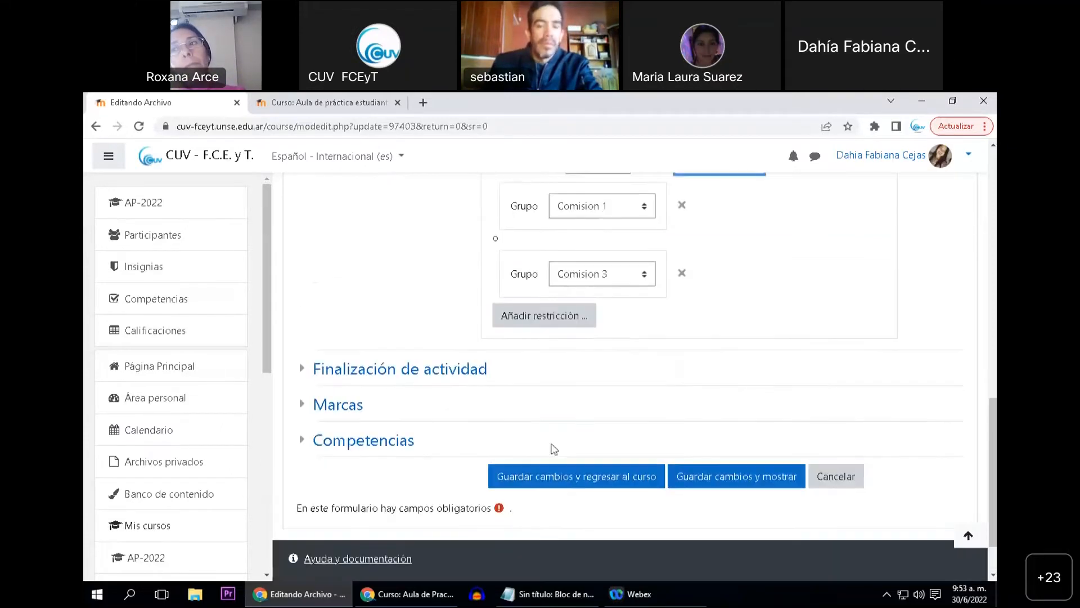
{"action": "left_click", "coordinate": [576, 482]}
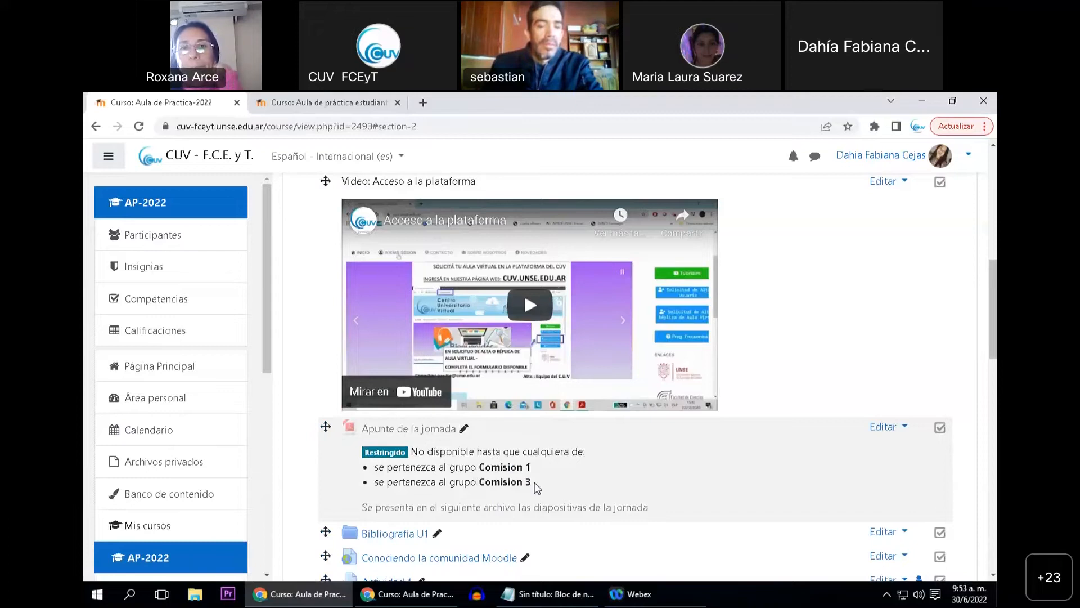
{"action": "scroll", "coordinate": [436, 451], "scroll_direction": "down", "scroll_amount": 1}
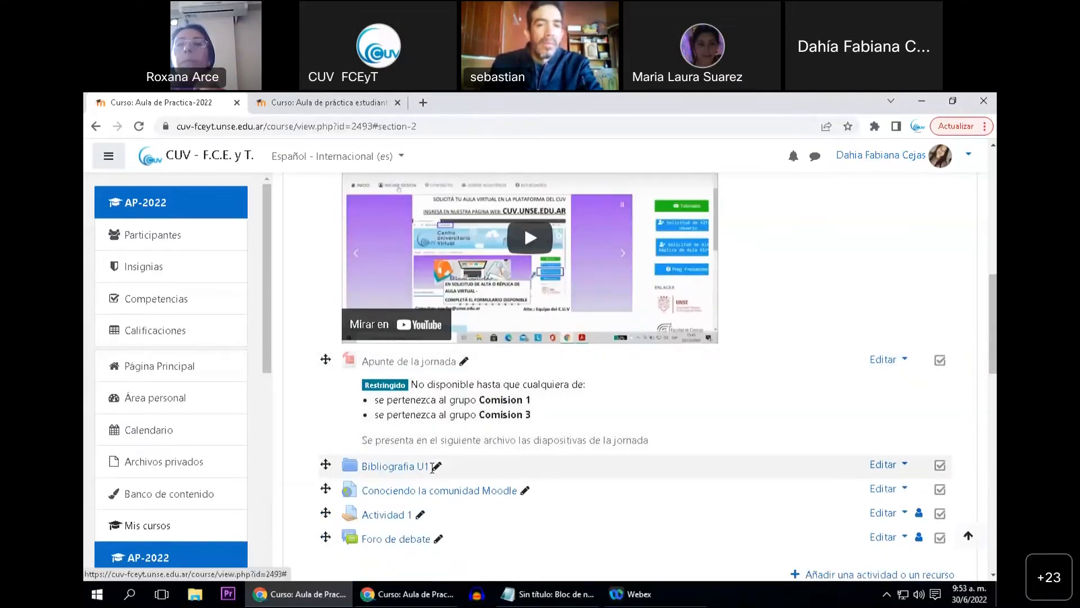
View the Restricciones de acceso section in the settings of the Bibliografia U1 folder, then leave without saving
{"action": "left_click", "coordinate": [904, 465]}
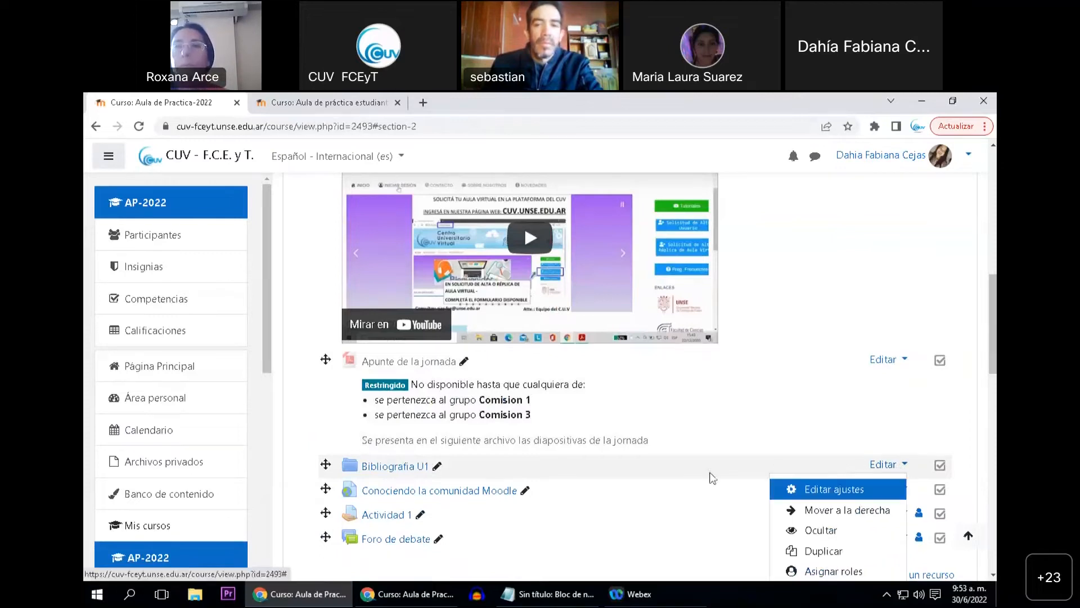
{"action": "scroll", "coordinate": [867, 426], "scroll_direction": "down", "scroll_amount": 1}
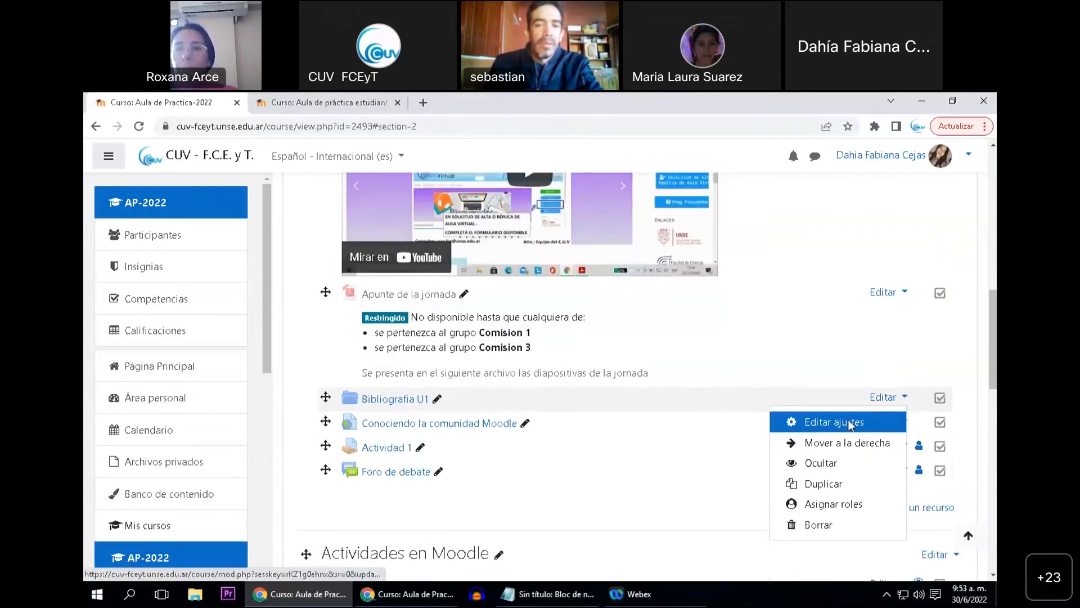
{"action": "left_click", "coordinate": [849, 421]}
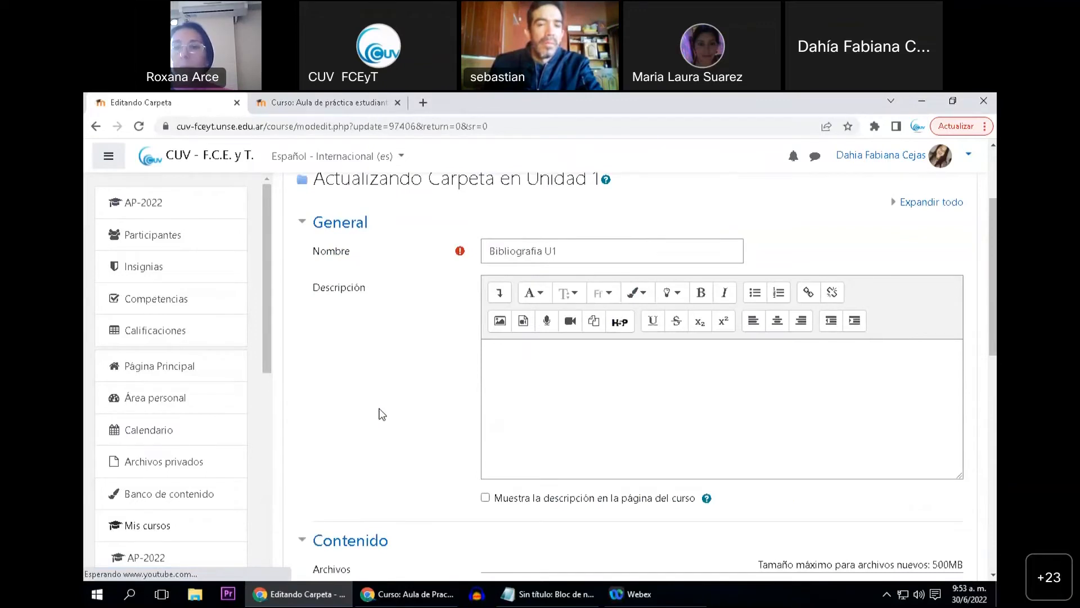
{"action": "scroll", "coordinate": [382, 414], "scroll_direction": "down", "scroll_amount": 10}
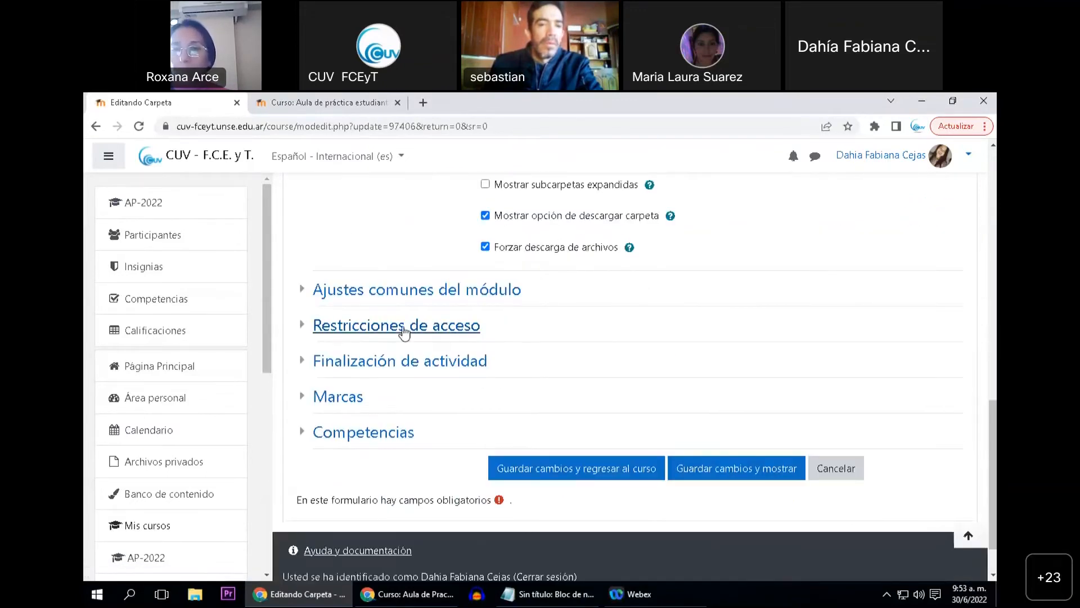
{"action": "left_click", "coordinate": [404, 326]}
{"action": "scroll", "coordinate": [903, 459], "scroll_direction": "down", "scroll_amount": 1}
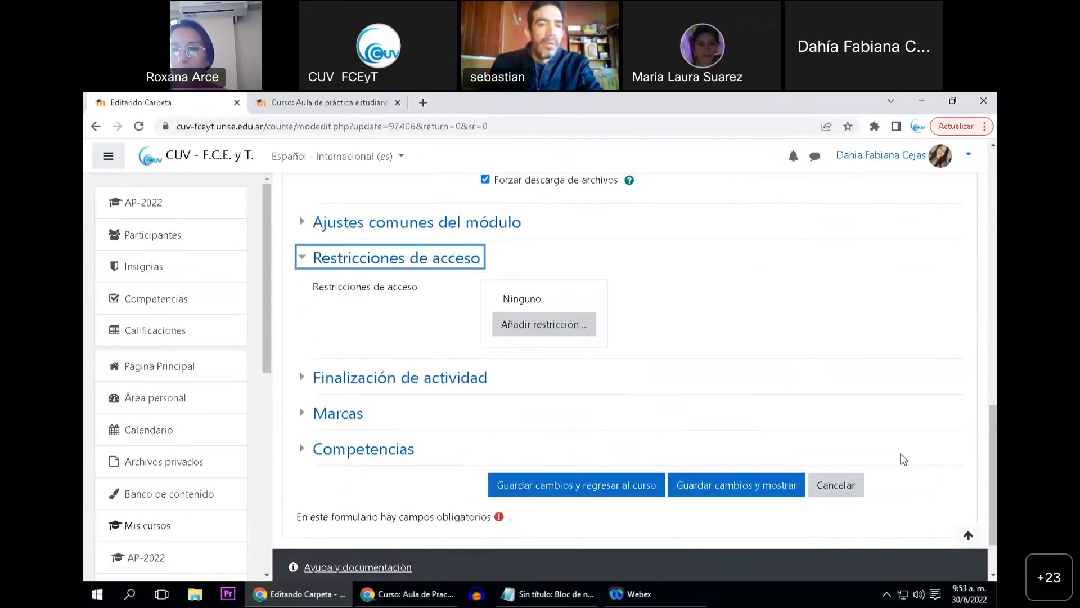
{"action": "left_click", "coordinate": [838, 485]}
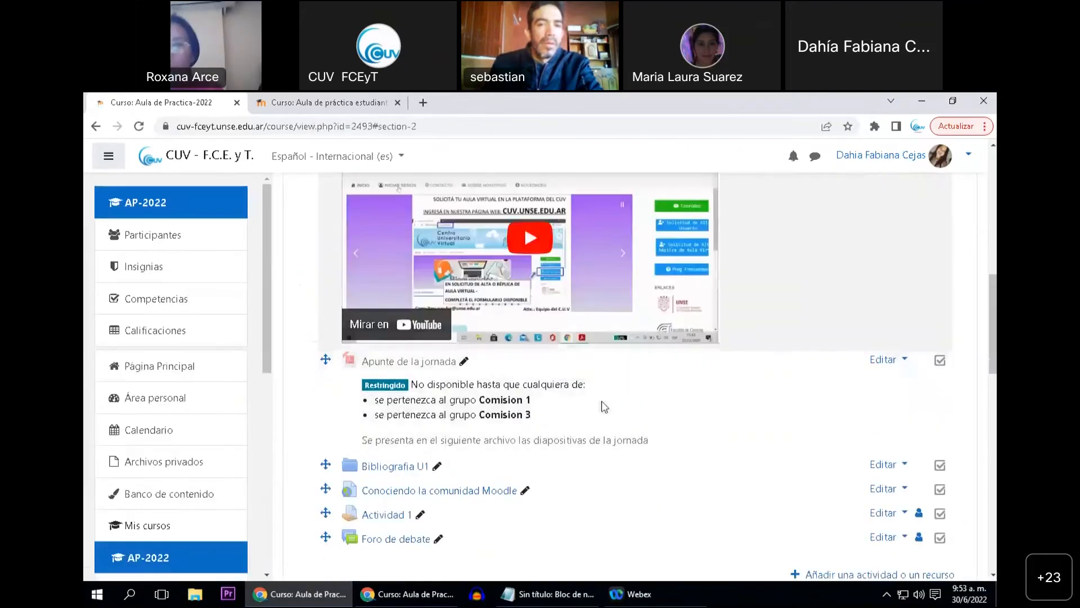
View the Restricciones de acceso section of the Conociendo la comunidad Moodle URL, then cancel back to the course
{"action": "scroll", "coordinate": [607, 440], "scroll_direction": "down", "scroll_amount": 1}
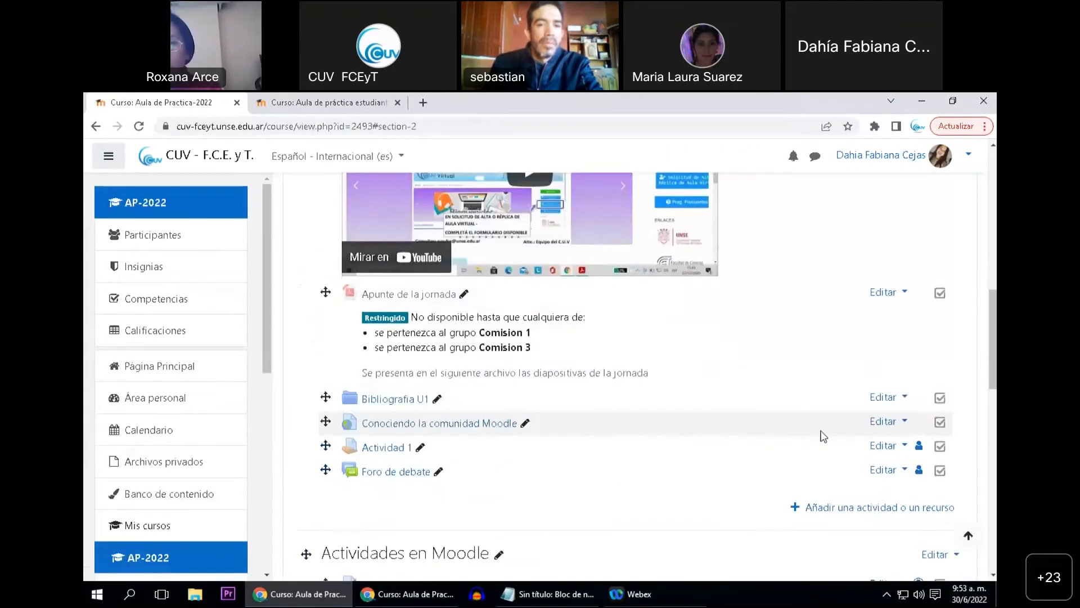
{"action": "left_click", "coordinate": [885, 421]}
{"action": "left_click", "coordinate": [838, 447]}
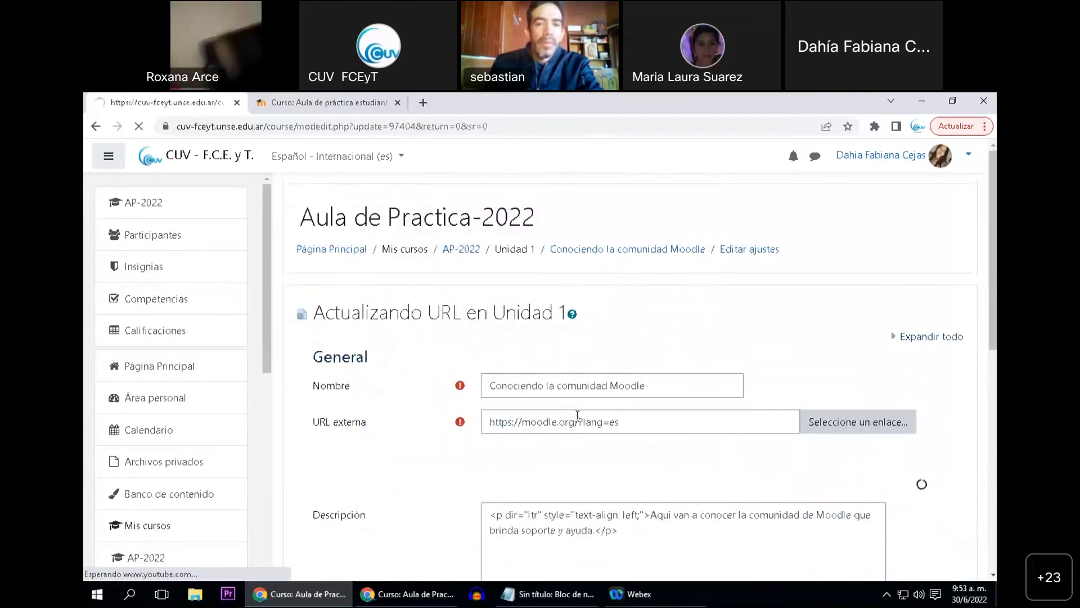
{"action": "scroll", "coordinate": [392, 415], "scroll_direction": "down", "scroll_amount": 5}
{"action": "left_click", "coordinate": [394, 414]}
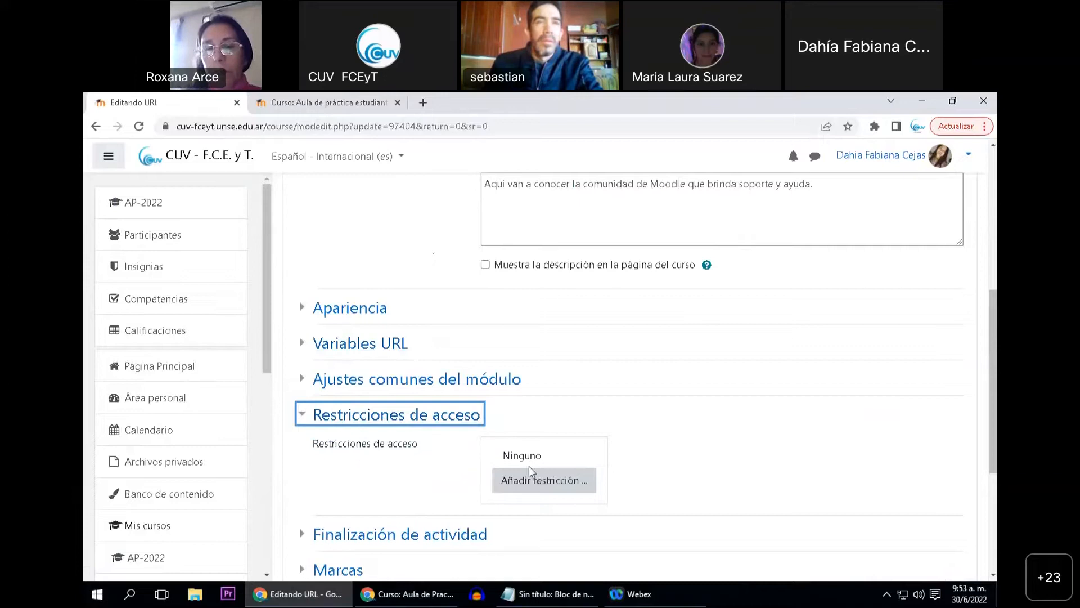
{"action": "scroll", "coordinate": [482, 450], "scroll_direction": "down", "scroll_amount": 1}
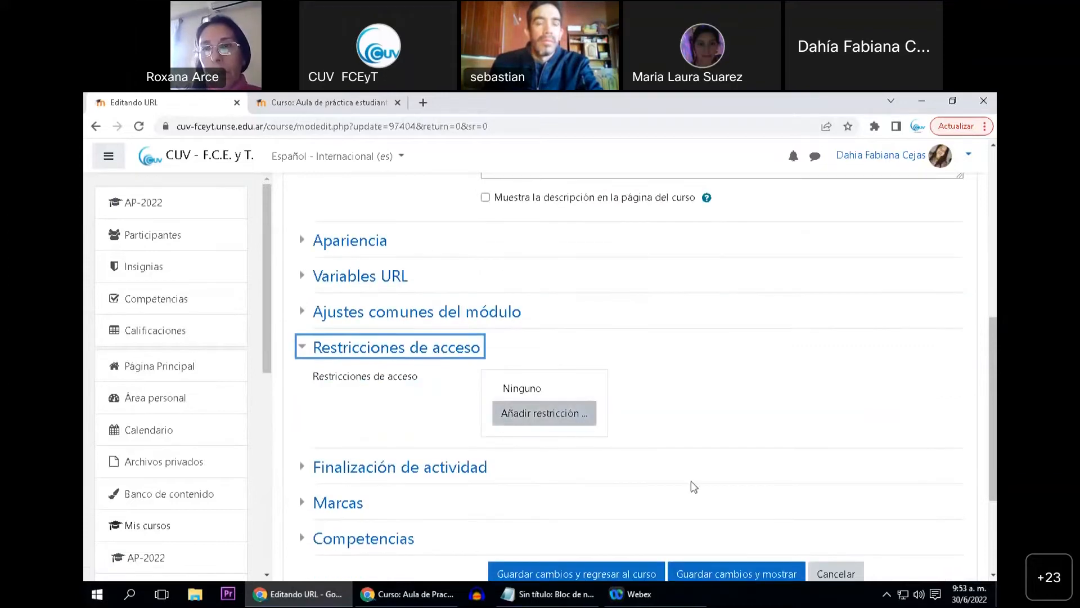
{"action": "left_click", "coordinate": [836, 573]}
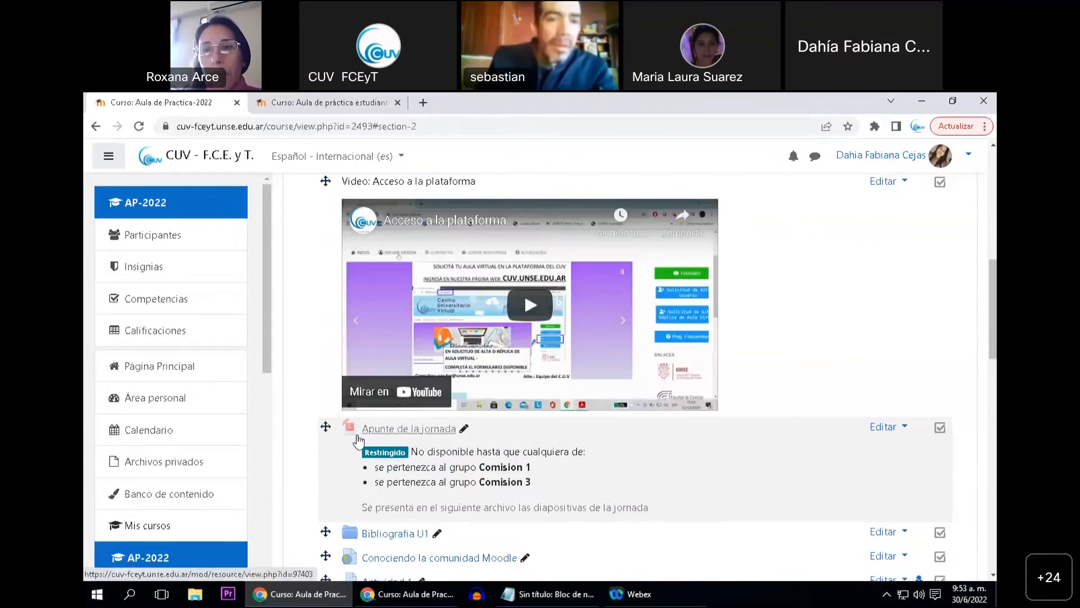
Add a new Tarea activity to the Grupos - Actividades topic at the end of the course
{"action": "scroll", "coordinate": [298, 449], "scroll_direction": "down", "scroll_amount": 1}
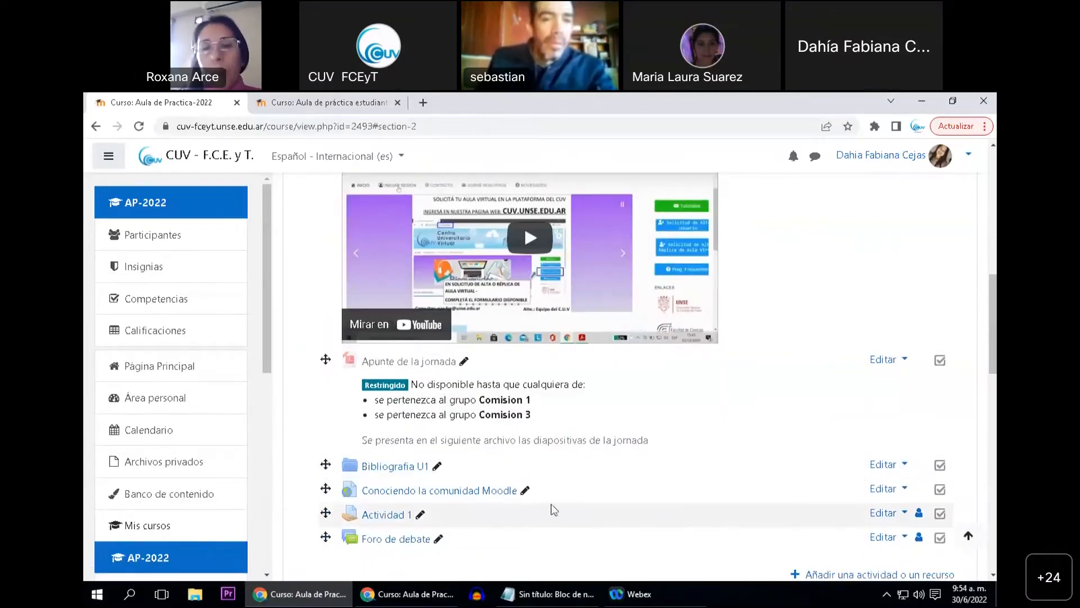
{"action": "scroll", "coordinate": [408, 493], "scroll_direction": "down", "scroll_amount": 1}
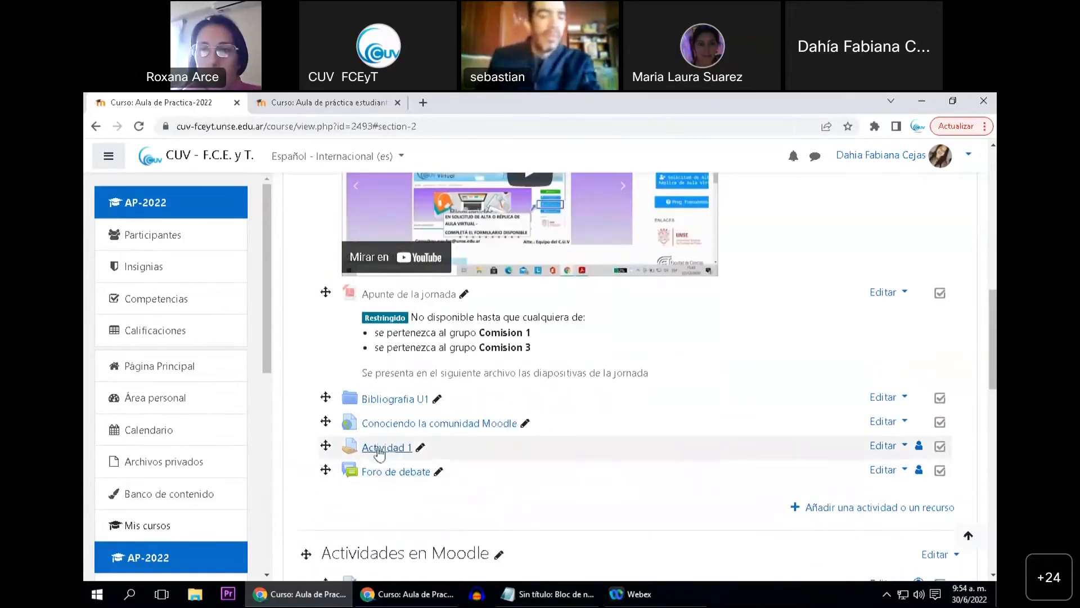
{"action": "scroll", "coordinate": [477, 490], "scroll_direction": "down", "scroll_amount": 2}
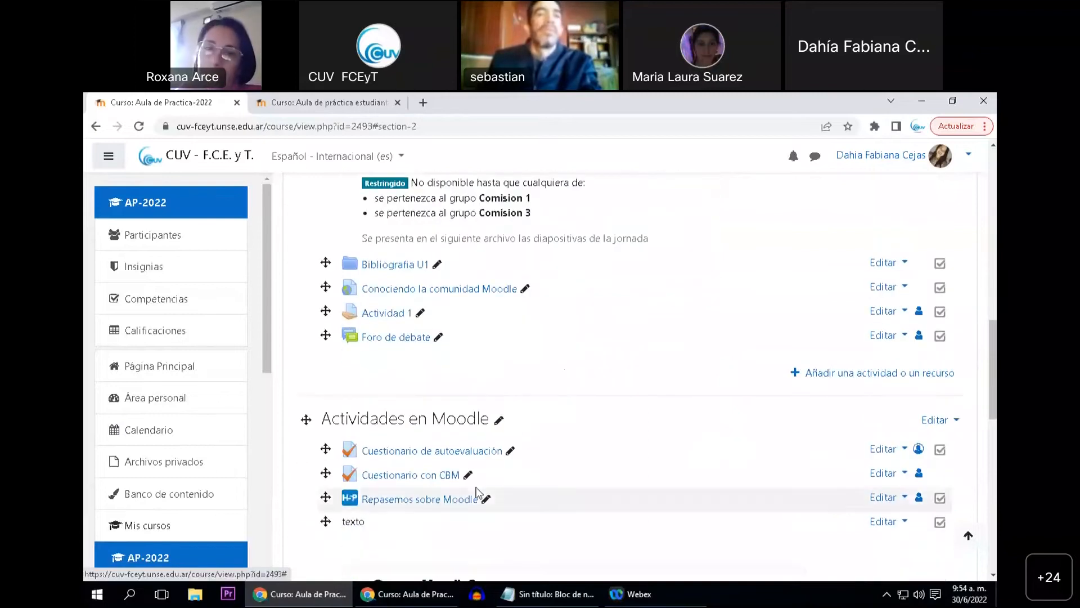
{"action": "scroll", "coordinate": [478, 490], "scroll_direction": "down", "scroll_amount": 10}
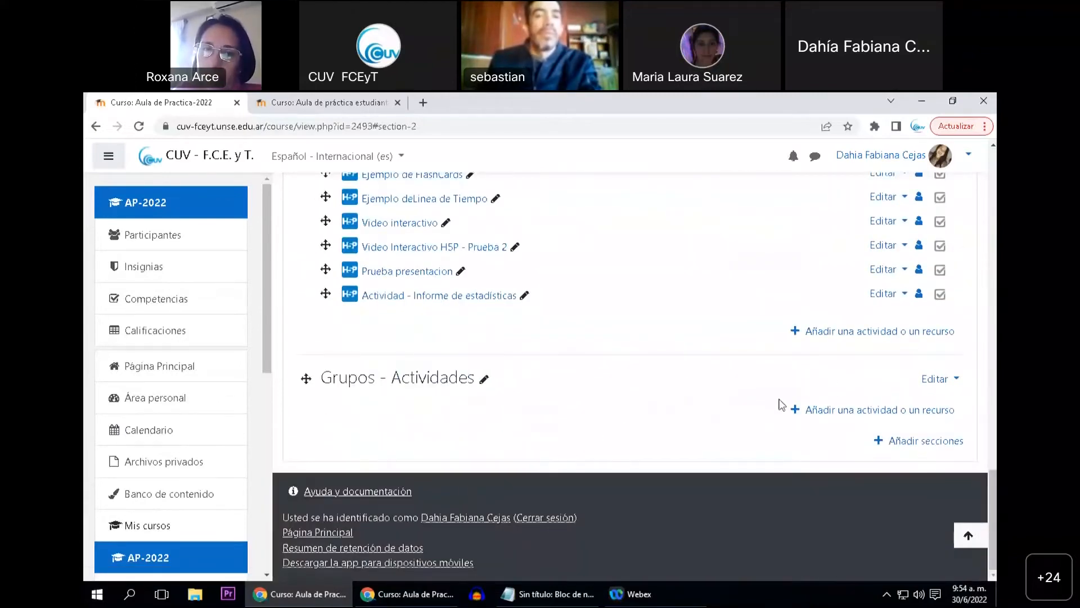
{"action": "left_click", "coordinate": [795, 413]}
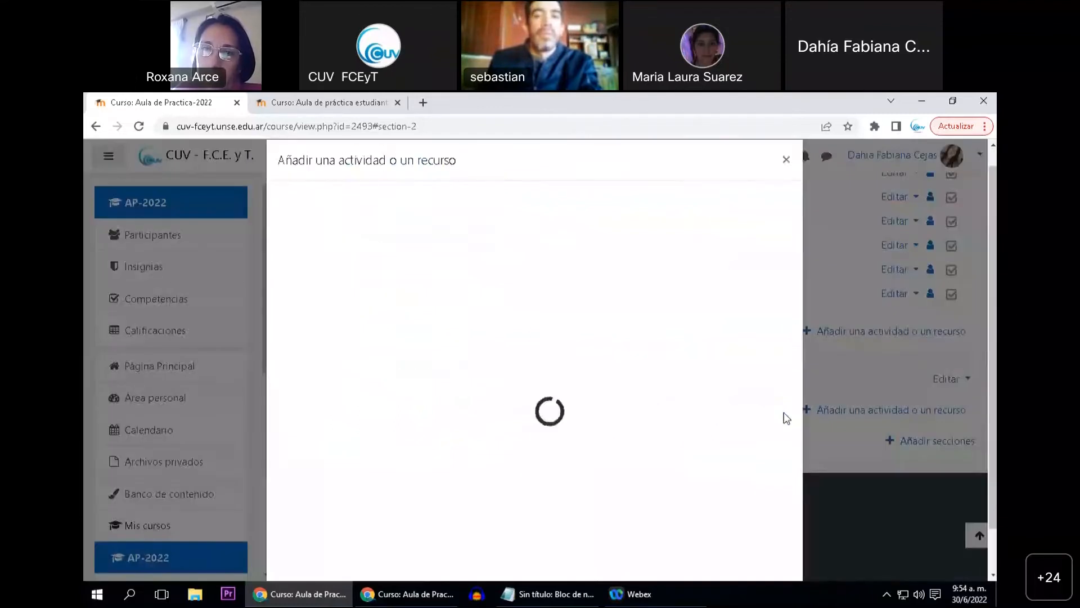
{"action": "scroll", "coordinate": [562, 433], "scroll_direction": "down", "scroll_amount": 3}
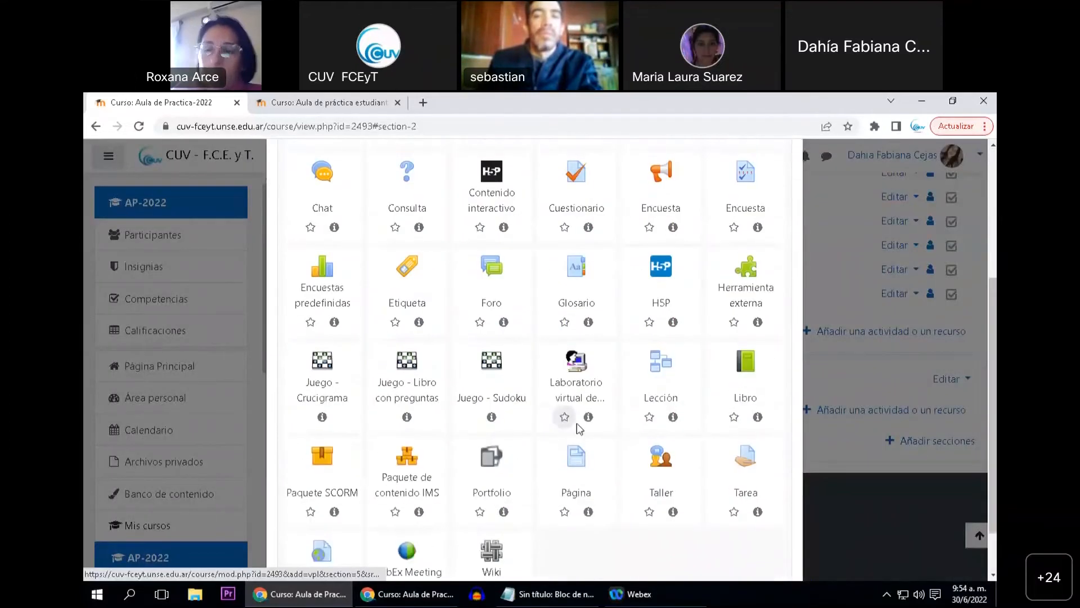
{"action": "left_click", "coordinate": [746, 460]}
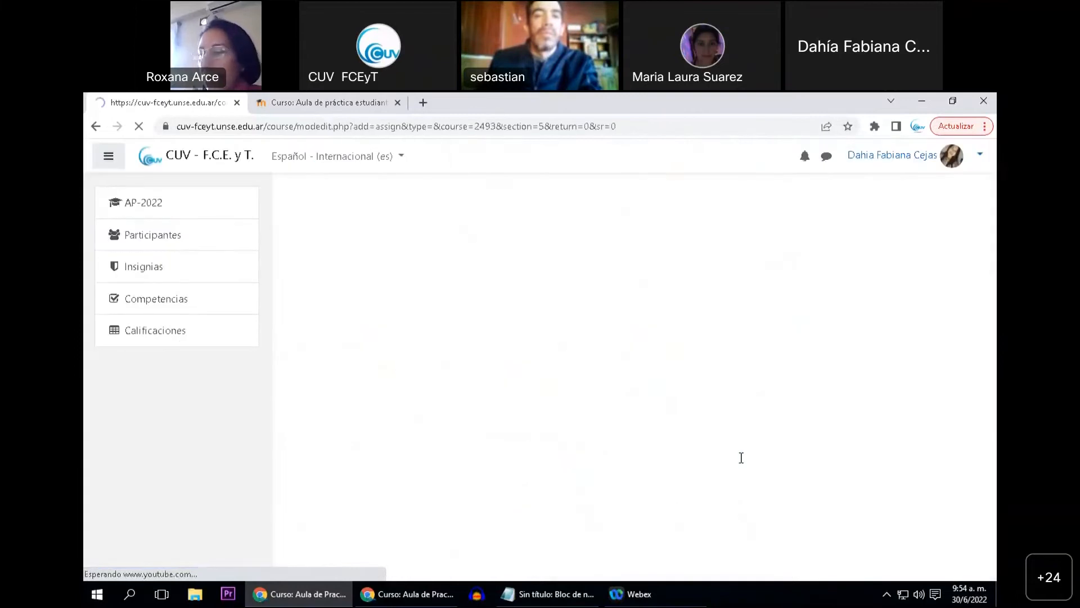
Name the assignment "Tarea por grupos" and enter the description "Tarea para hacer por grupos"
{"action": "left_click", "coordinate": [513, 390]}
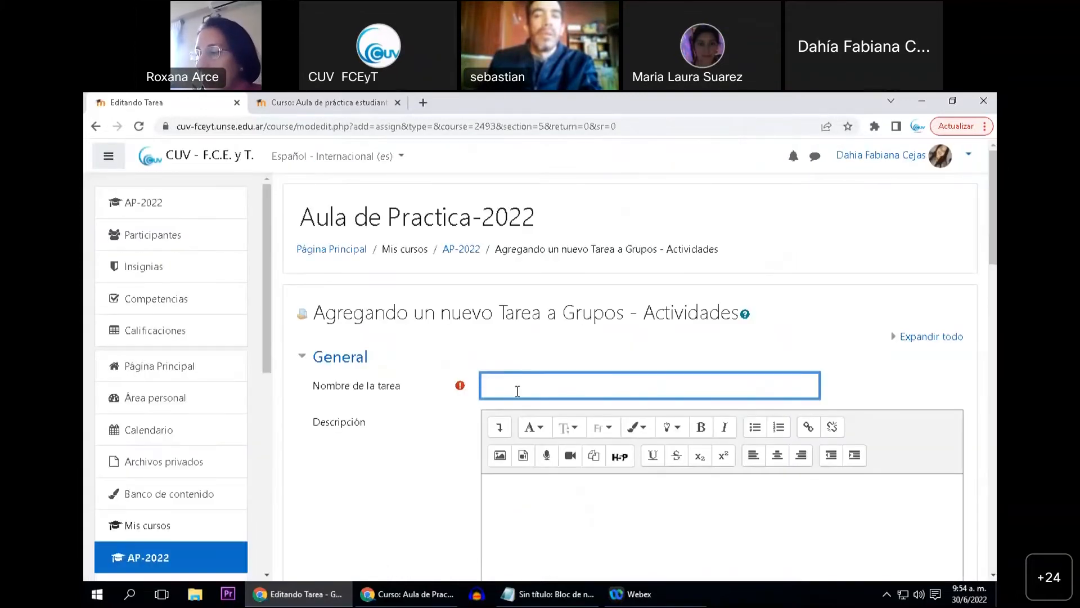
{"action": "type", "text": "Tarea por grupos"}
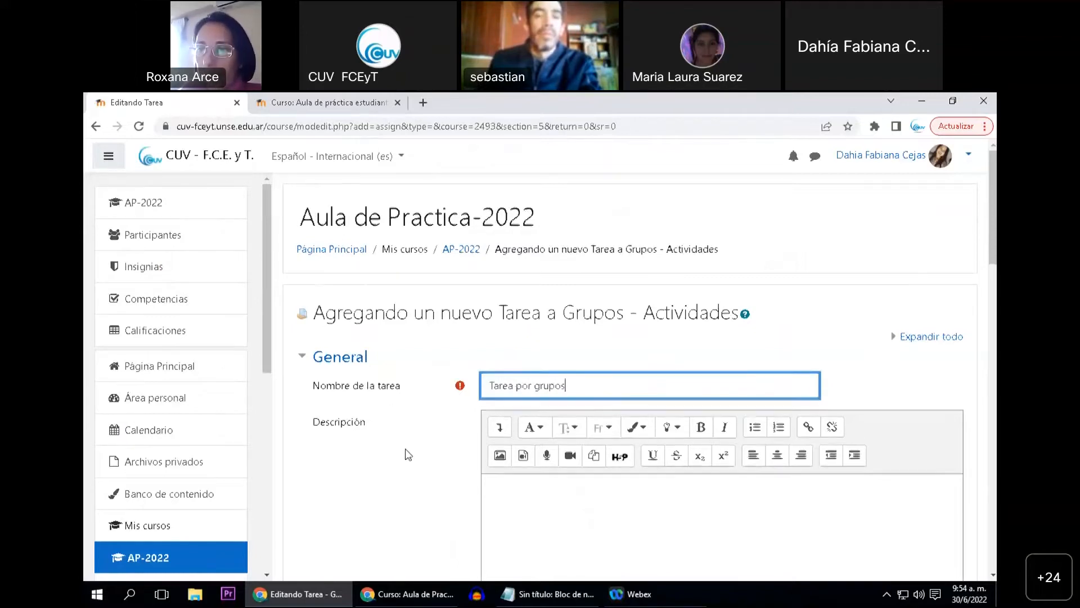
{"action": "scroll", "coordinate": [405, 453], "scroll_direction": "down", "scroll_amount": 1}
{"action": "left_click", "coordinate": [512, 439]}
{"action": "type", "text": "Tarea pa"}
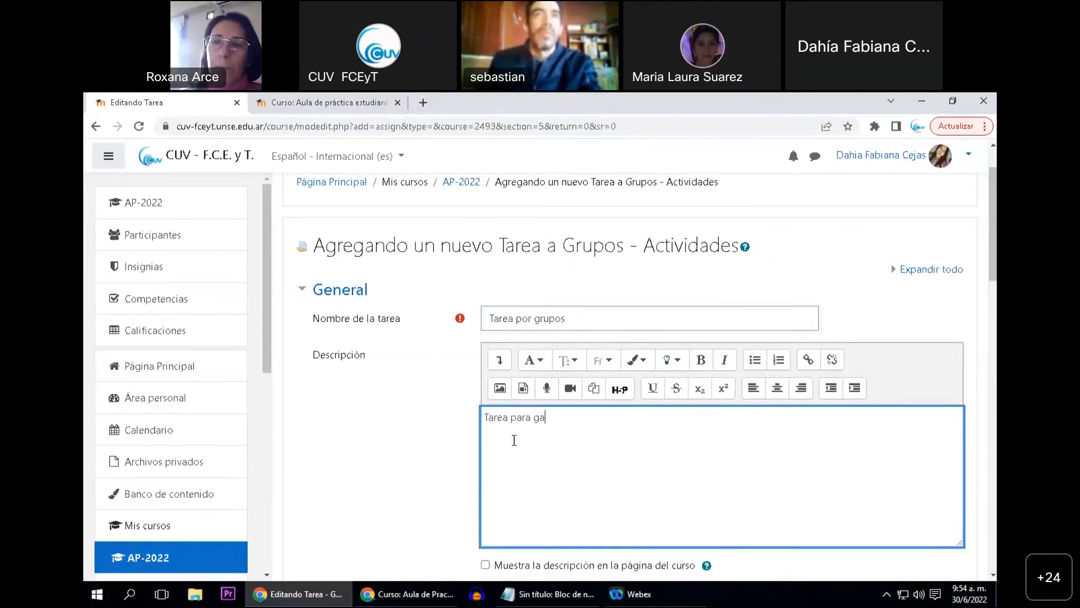
{"action": "type", "text": "ra hacer p"}
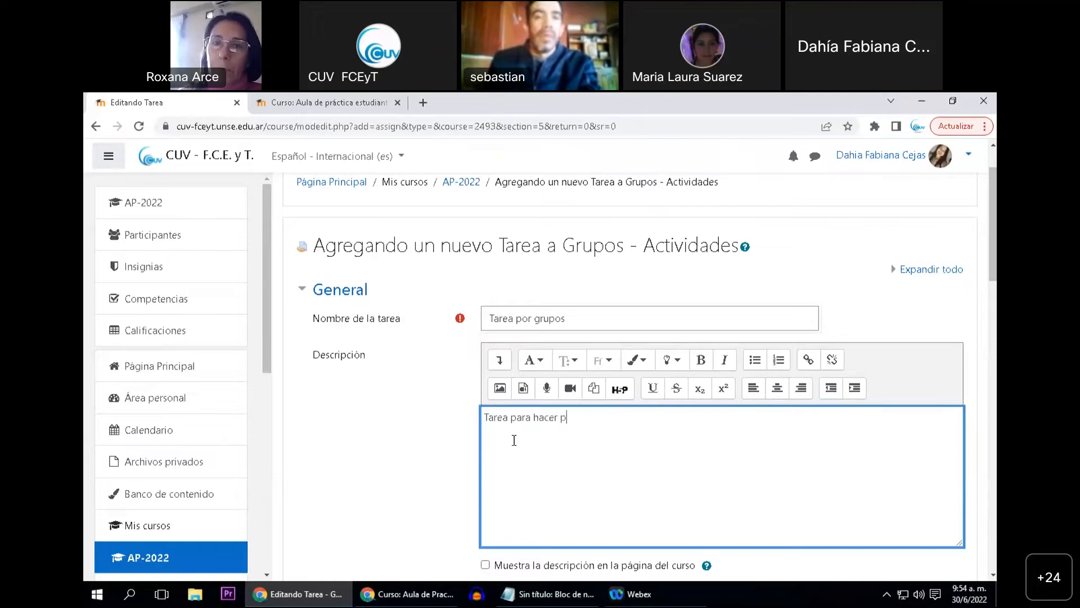
{"action": "type", "text": "or grupos"}
{"action": "left_click", "coordinate": [383, 428]}
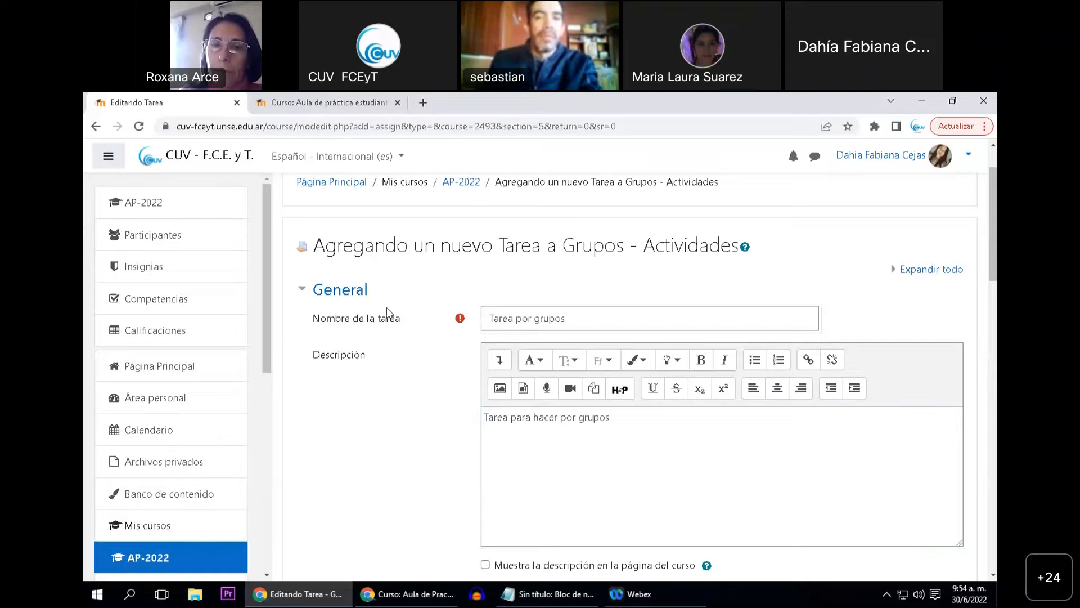
Collapse the Disponibilidad and Tipos de entrega sections of the assignment form
{"action": "scroll", "coordinate": [454, 406], "scroll_direction": "down", "scroll_amount": 2}
{"action": "scroll", "coordinate": [456, 401], "scroll_direction": "down", "scroll_amount": 3}
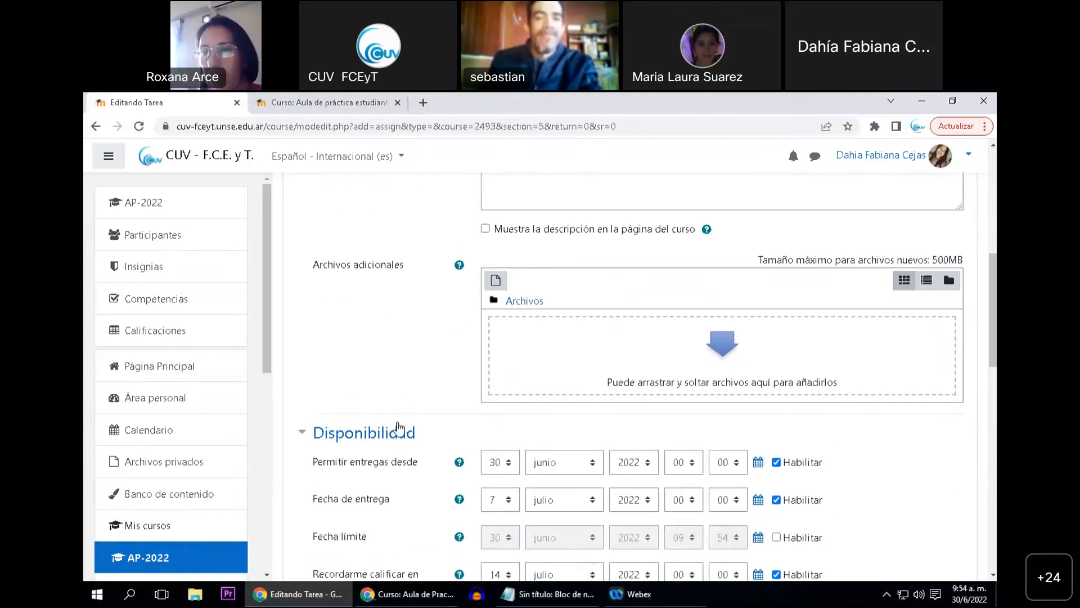
{"action": "left_click", "coordinate": [399, 429]}
{"action": "scroll", "coordinate": [398, 394], "scroll_direction": "down", "scroll_amount": 1}
{"action": "left_click", "coordinate": [397, 401]}
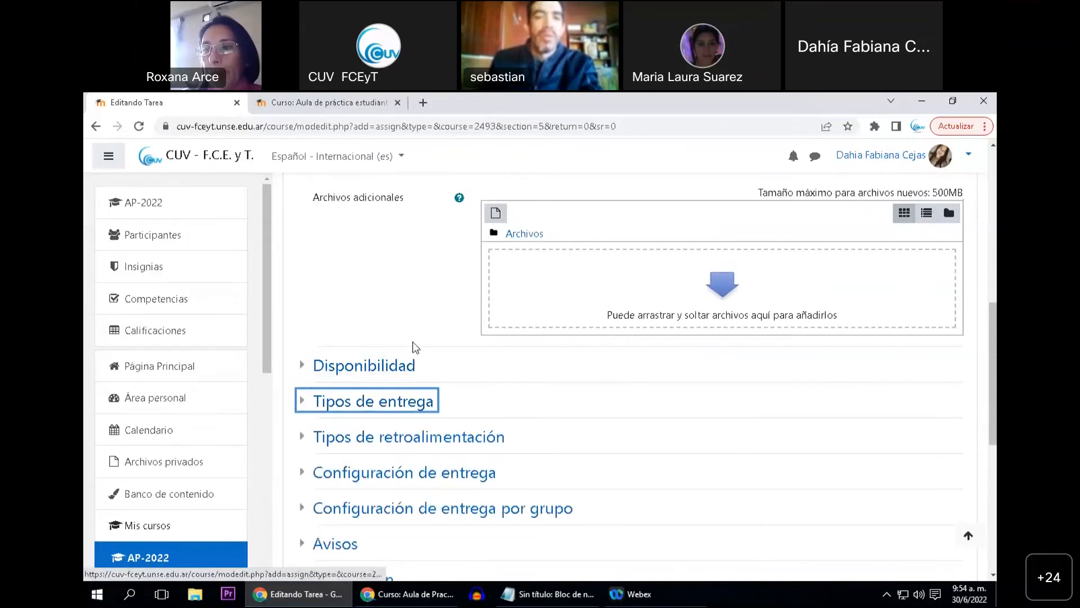
Expand Configuración de entrega por grupo in the assignment form and set Entrega por grupos to Sí
{"action": "scroll", "coordinate": [410, 322], "scroll_direction": "up", "scroll_amount": 2}
{"action": "scroll", "coordinate": [402, 327], "scroll_direction": "down", "scroll_amount": 2}
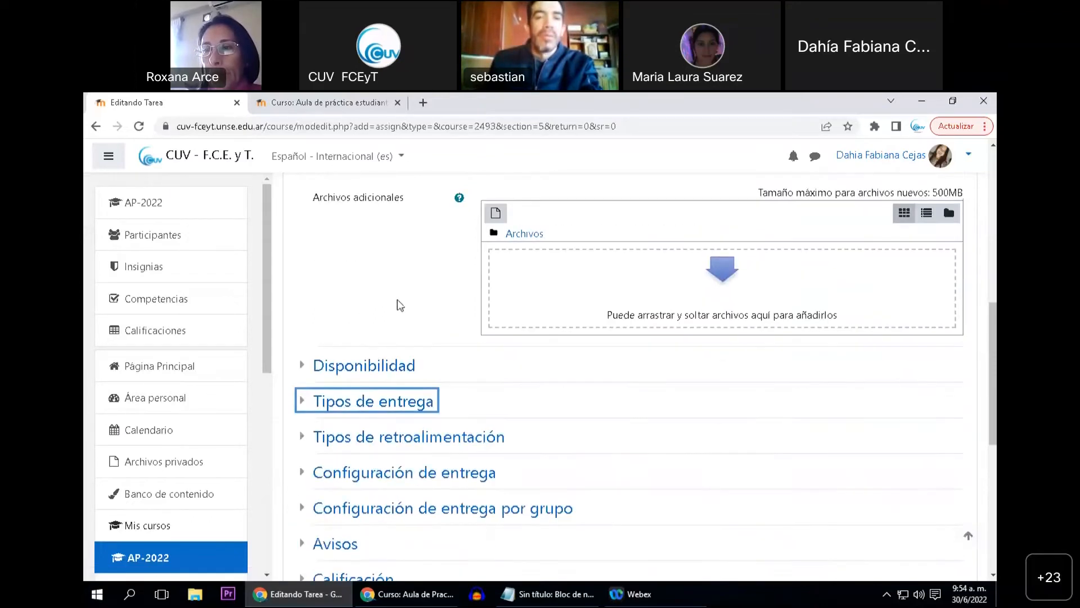
{"action": "scroll", "coordinate": [399, 315], "scroll_direction": "up", "scroll_amount": 1}
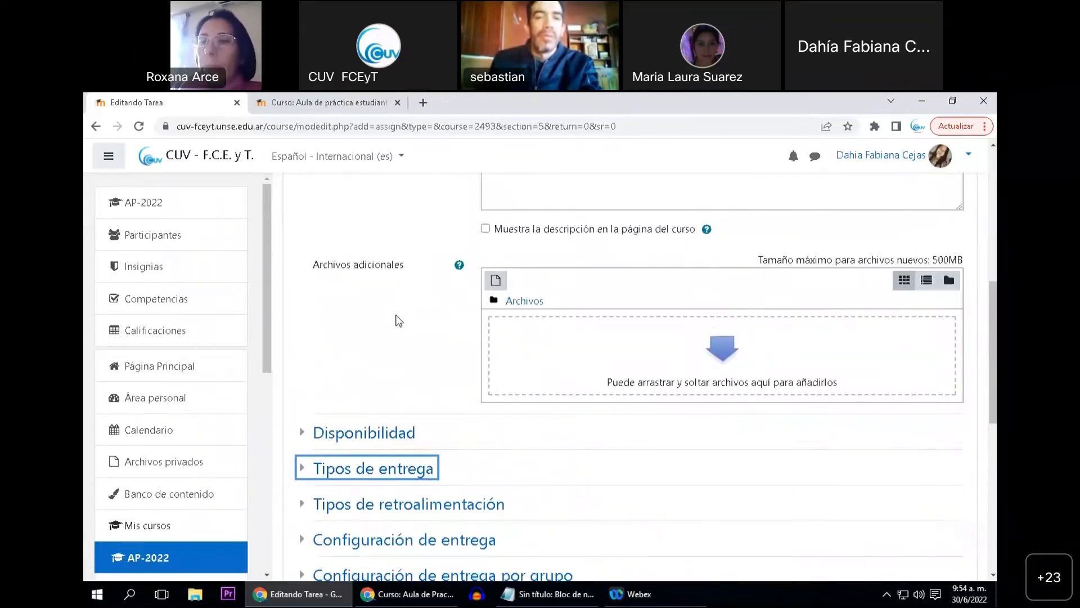
{"action": "scroll", "coordinate": [398, 320], "scroll_direction": "down", "scroll_amount": 1}
{"action": "scroll", "coordinate": [409, 316], "scroll_direction": "down", "scroll_amount": 1}
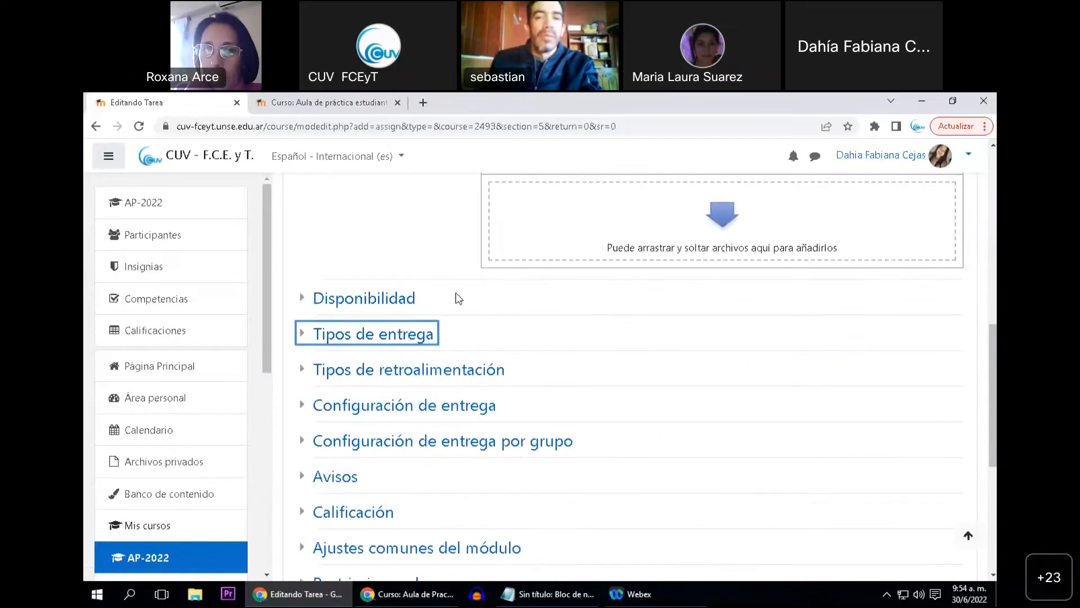
{"action": "scroll", "coordinate": [533, 369], "scroll_direction": "down", "scroll_amount": 1}
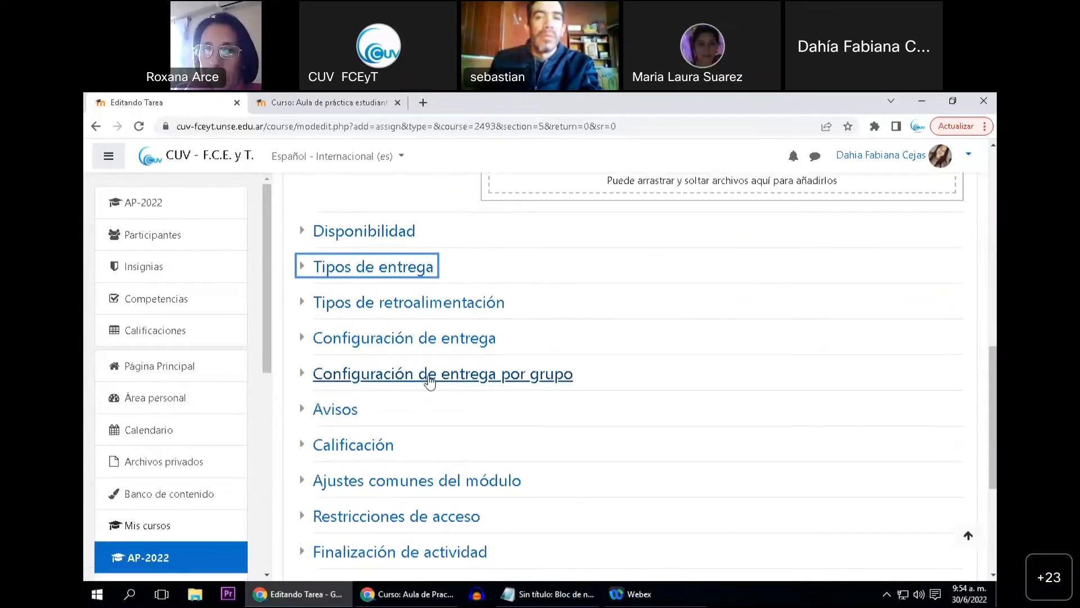
{"action": "left_click", "coordinate": [429, 377]}
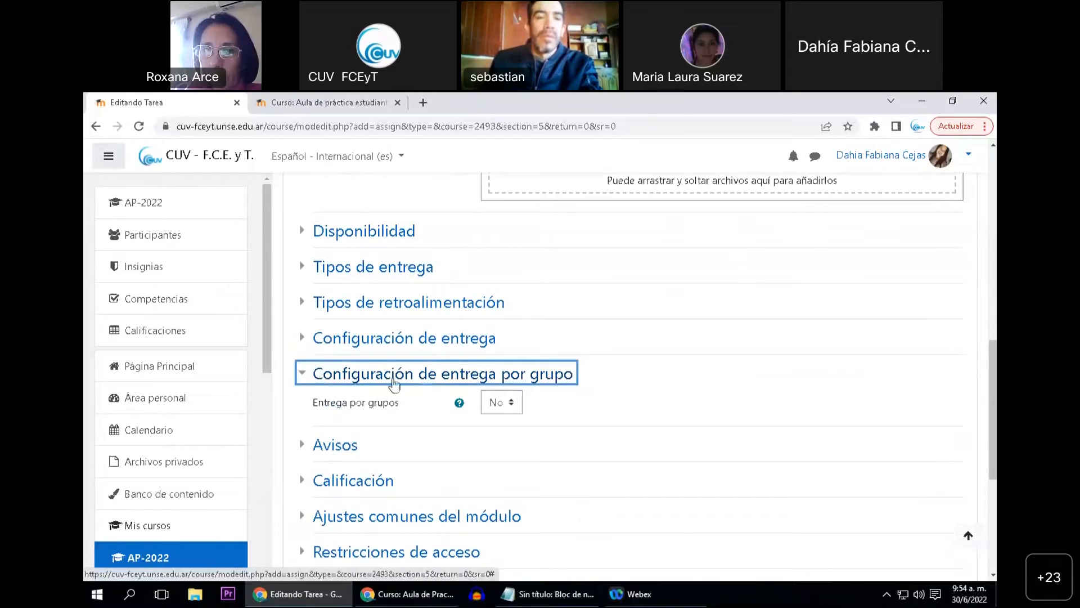
{"action": "left_click", "coordinate": [601, 378]}
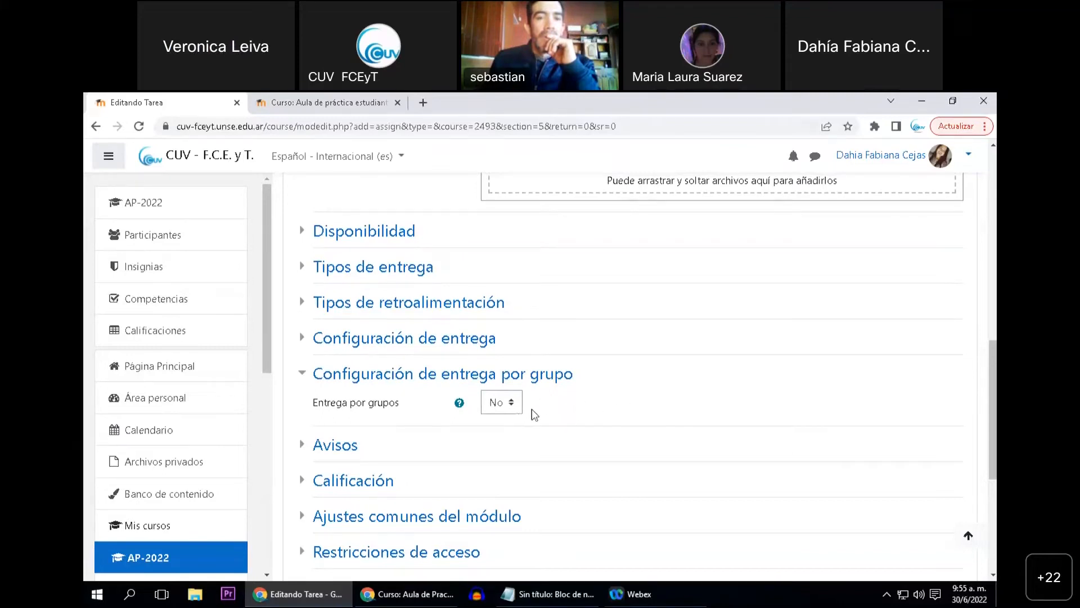
{"action": "left_click", "coordinate": [514, 402]}
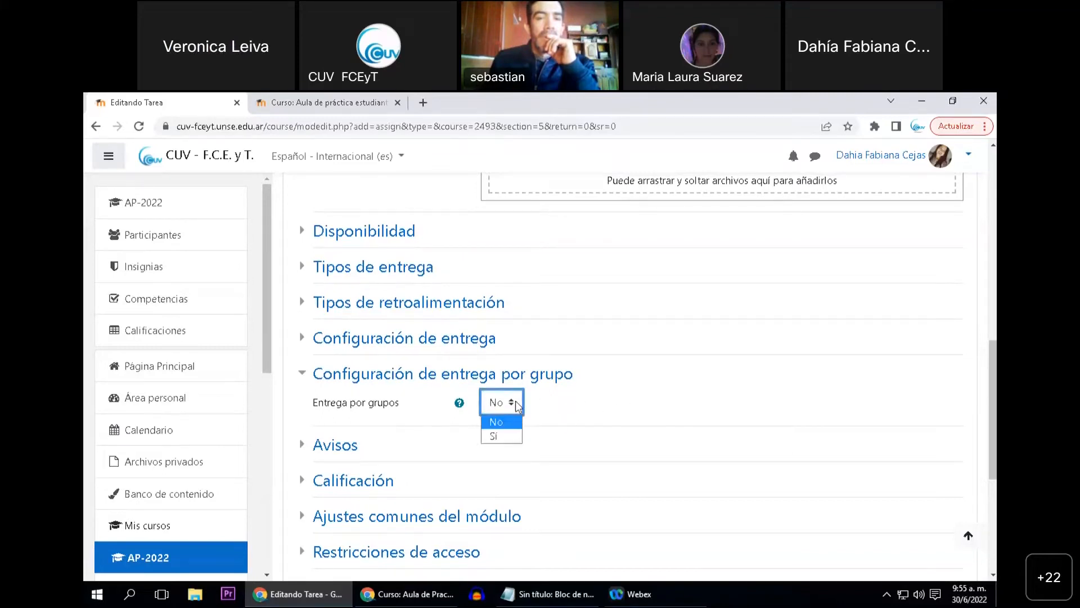
{"action": "left_click", "coordinate": [508, 436]}
Set the requirement to belong to a group in order to submit to Sí, and review the all-members-must-submit setting
{"action": "scroll", "coordinate": [632, 429], "scroll_direction": "down", "scroll_amount": 2}
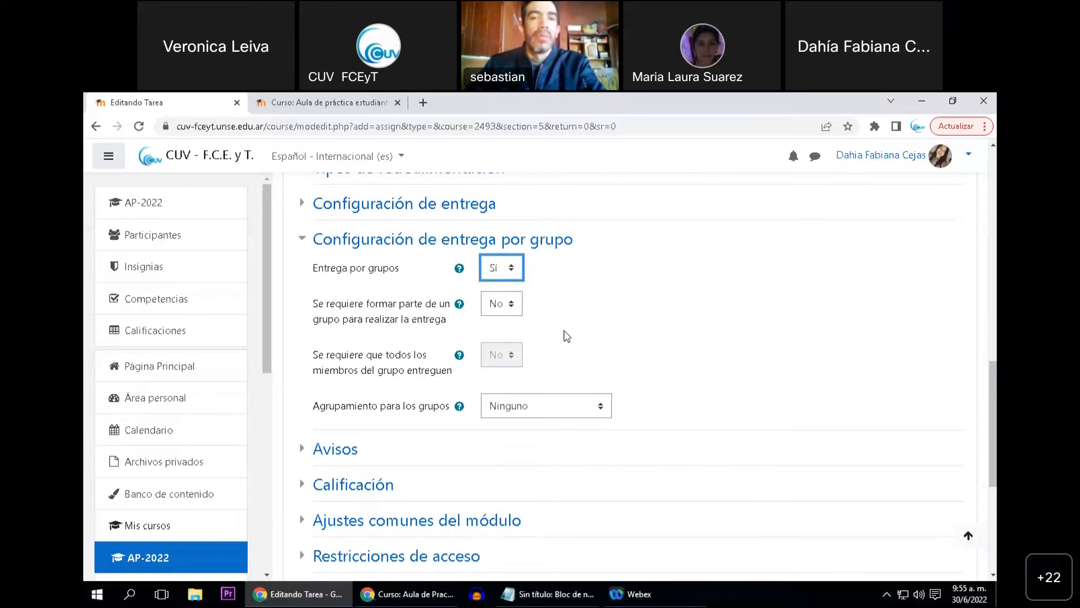
{"action": "left_click", "coordinate": [513, 306]}
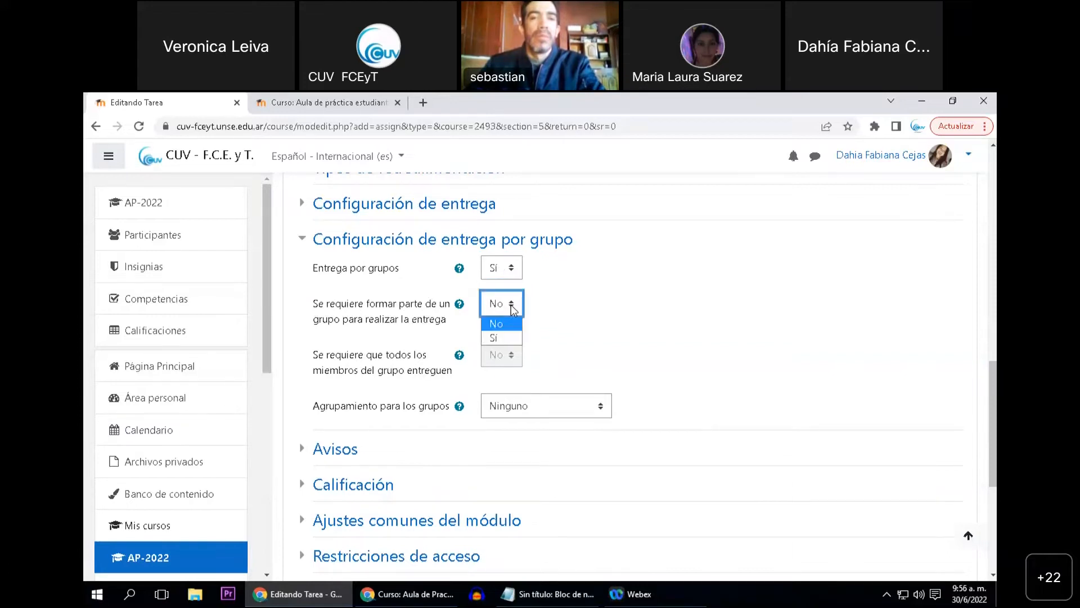
{"action": "left_click", "coordinate": [502, 338]}
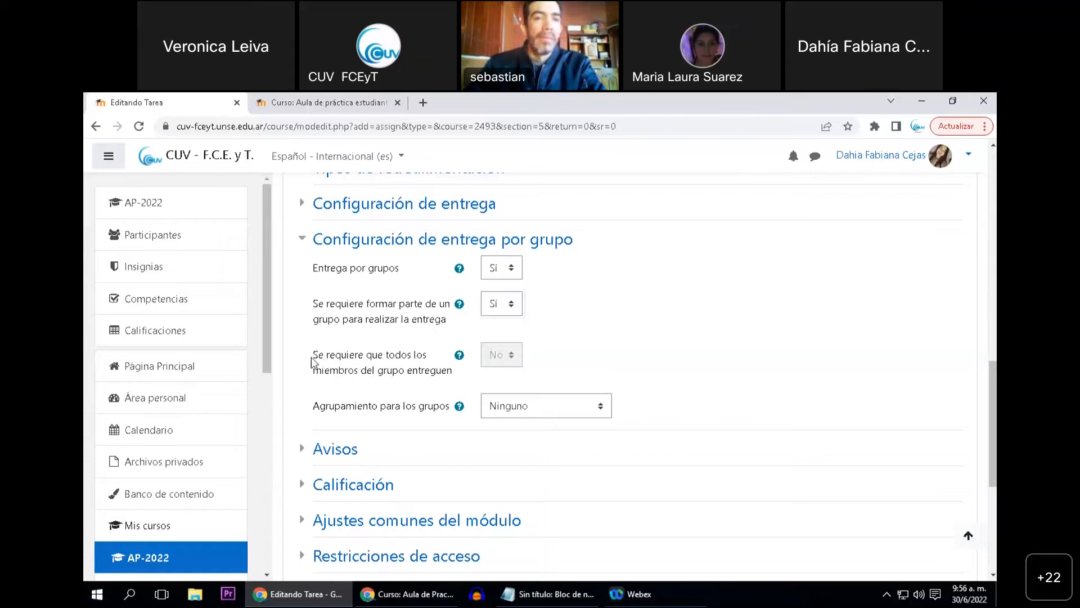
{"action": "left_click_drag", "start_coordinate": [311, 357], "coordinate": [434, 375]}
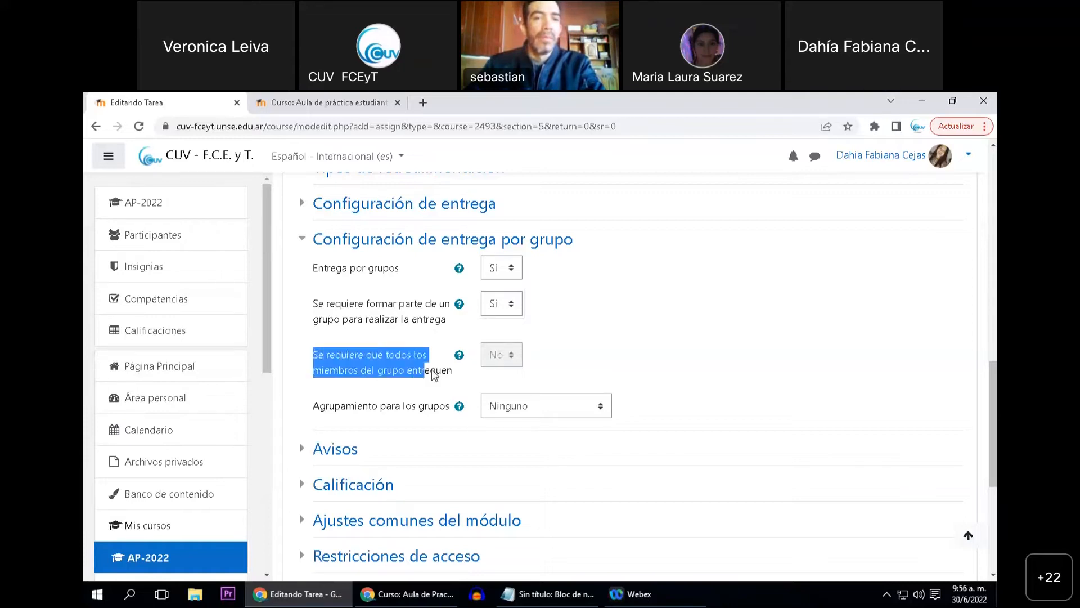
{"action": "left_click", "coordinate": [572, 371]}
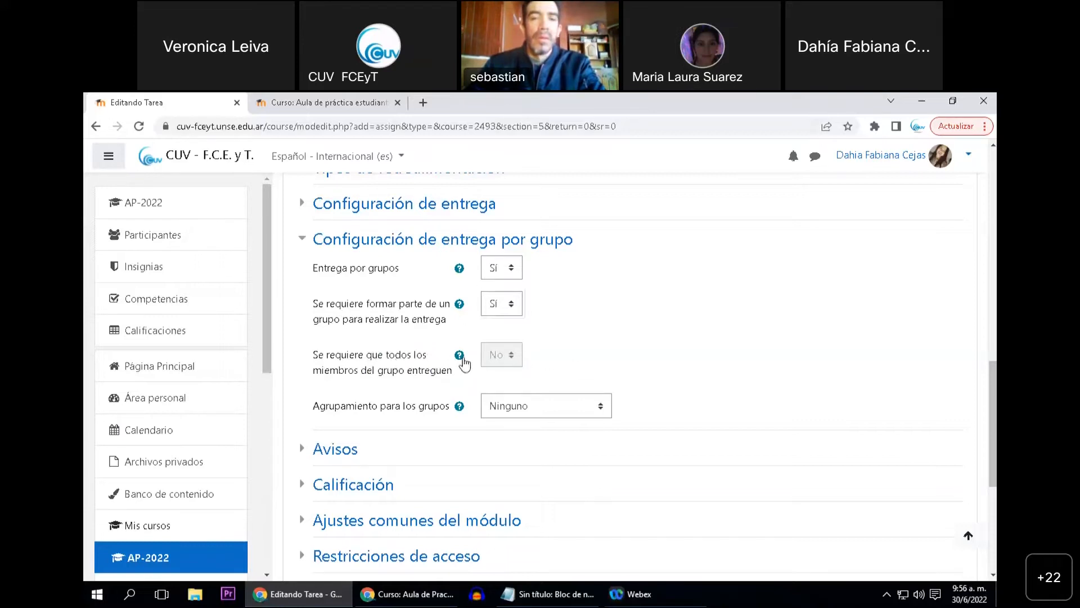
Save the group assignment and return to the course, keeping Agrupamiento para los grupos at Ninguno
{"action": "scroll", "coordinate": [624, 341], "scroll_direction": "down", "scroll_amount": 1}
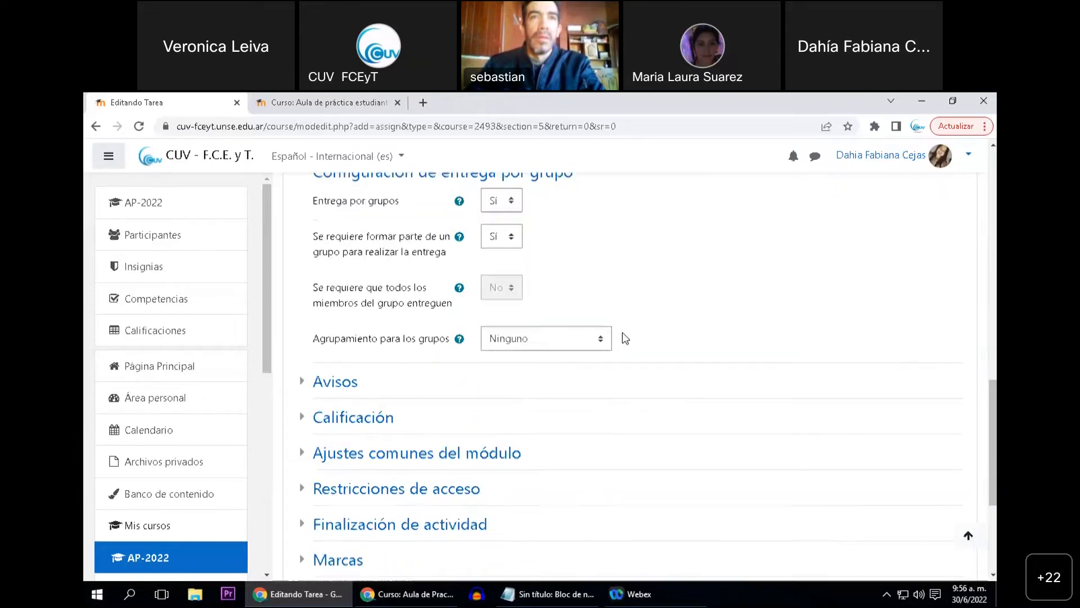
{"action": "scroll", "coordinate": [623, 332], "scroll_direction": "down", "scroll_amount": 3}
{"action": "left_click", "coordinate": [591, 417]}
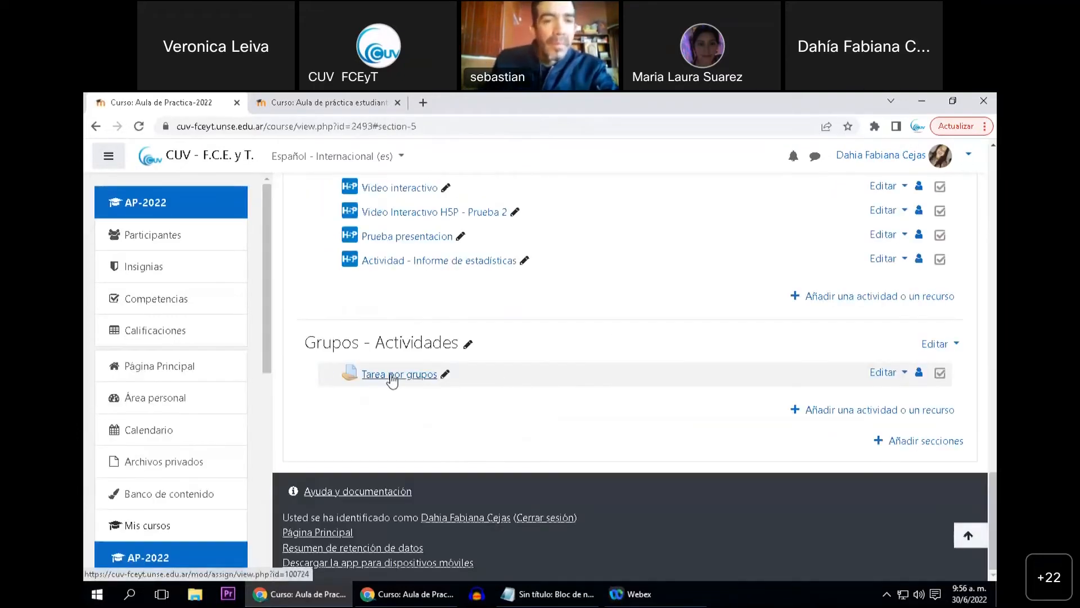
Open Tarea por grupos in the Grupos - Actividades topic and review the group count in its grading summary
{"action": "left_click", "coordinate": [392, 377]}
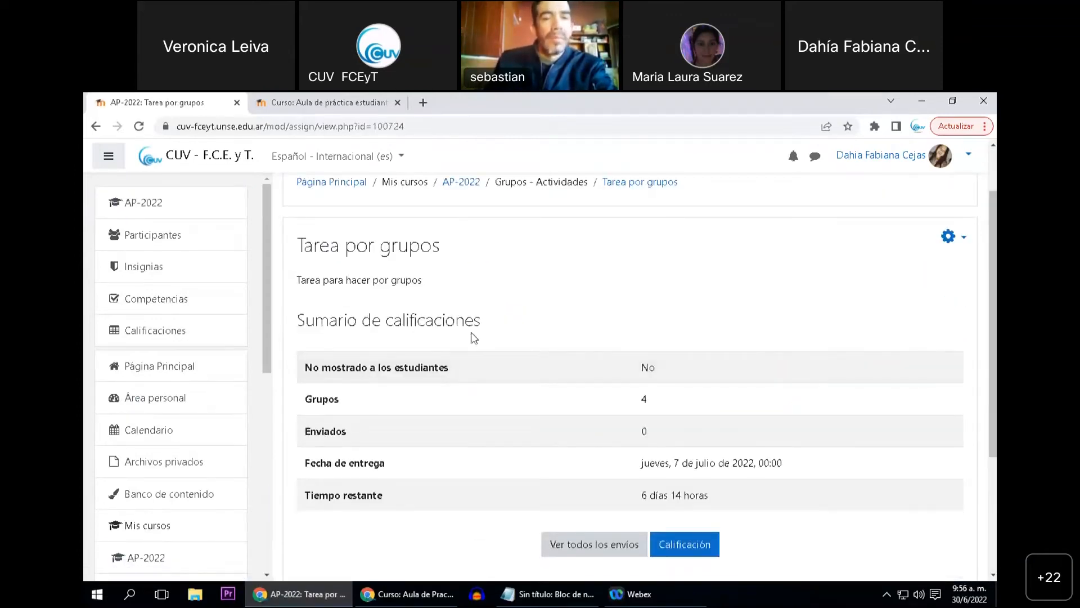
{"action": "scroll", "coordinate": [501, 403], "scroll_direction": "down", "scroll_amount": 1}
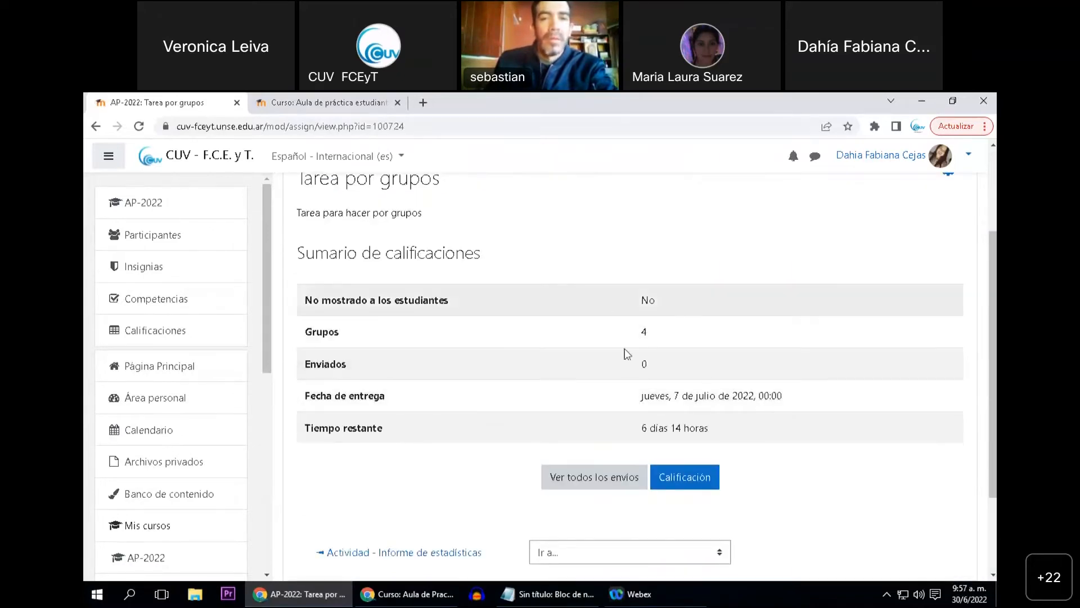
{"action": "left_click_drag", "start_coordinate": [642, 335], "coordinate": [651, 335]}
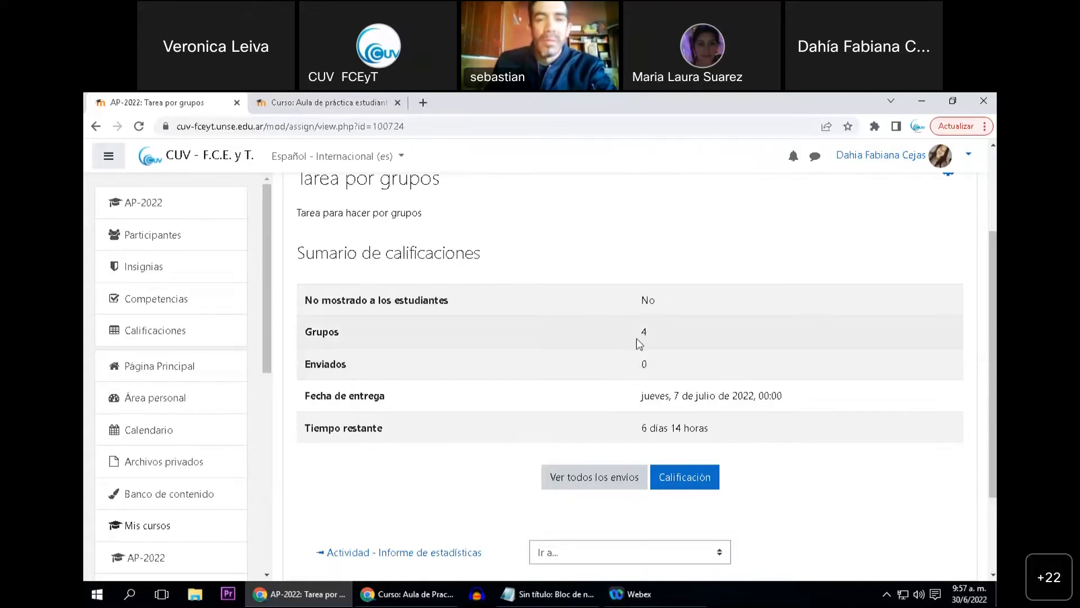
{"action": "scroll", "coordinate": [468, 388], "scroll_direction": "up", "scroll_amount": 1}
{"action": "scroll", "coordinate": [458, 359], "scroll_direction": "down", "scroll_amount": 1}
{"action": "scroll", "coordinate": [464, 359], "scroll_direction": "up", "scroll_amount": 3}
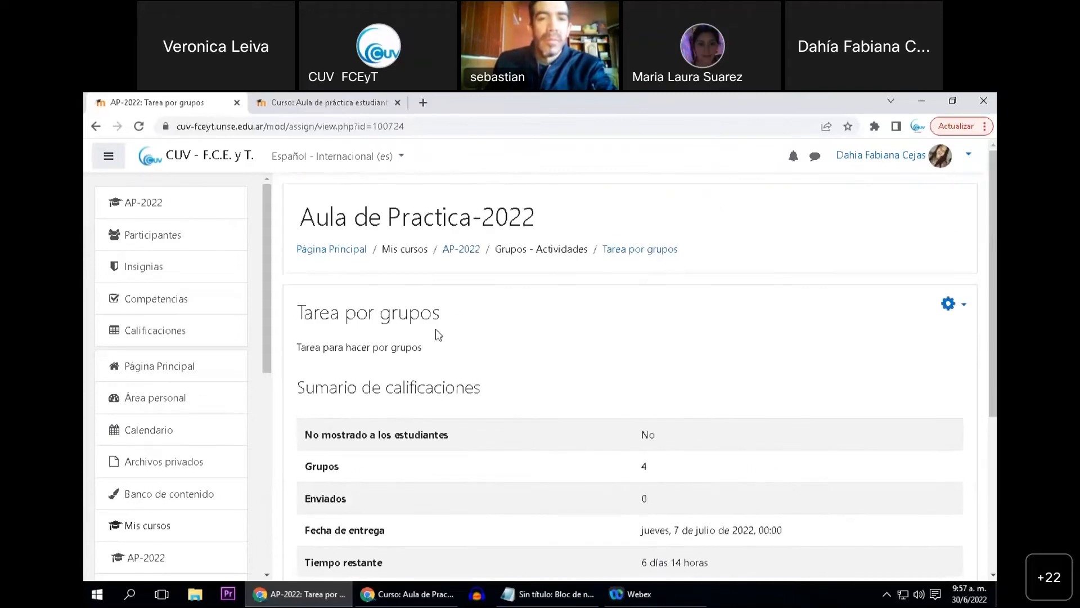
Open the course's Grupos page from the participants area and review the list of groups
{"action": "left_click", "coordinate": [178, 241]}
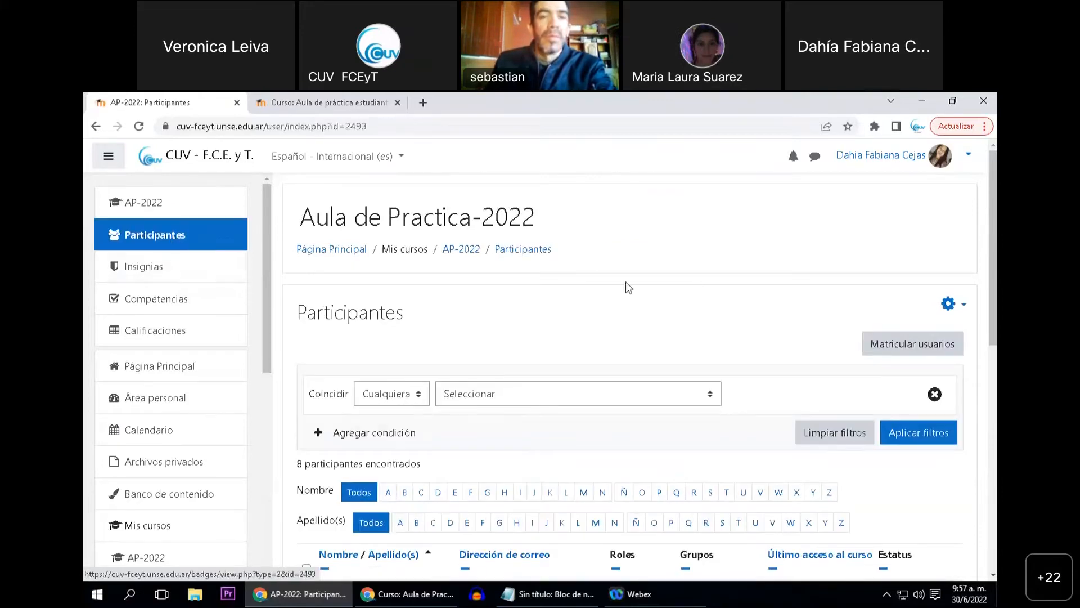
{"action": "left_click", "coordinate": [949, 304]}
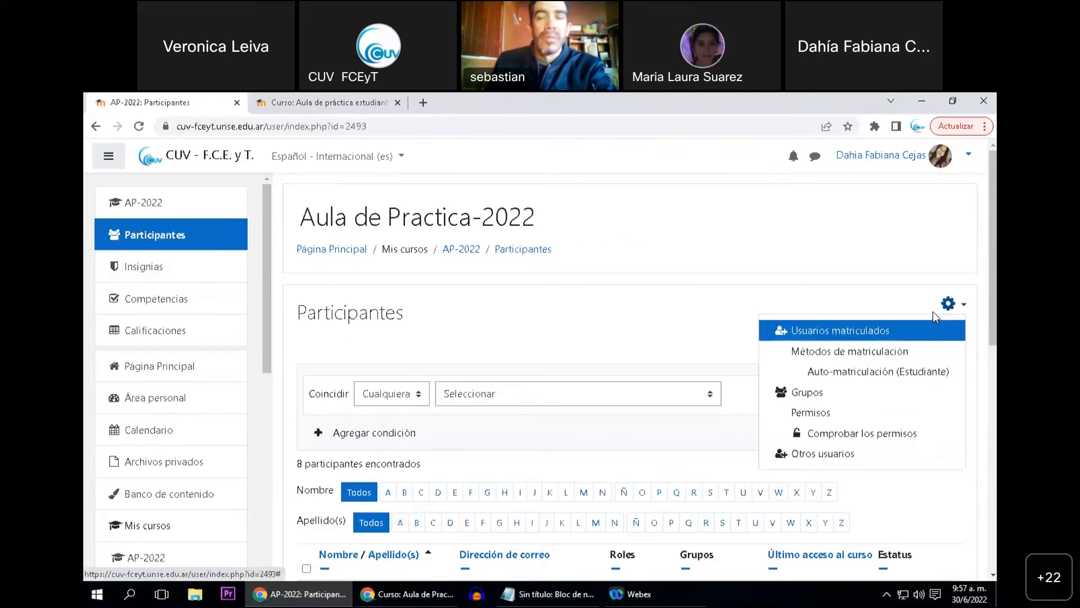
{"action": "left_click", "coordinate": [824, 396]}
{"action": "scroll", "coordinate": [495, 334], "scroll_direction": "down", "scroll_amount": 1}
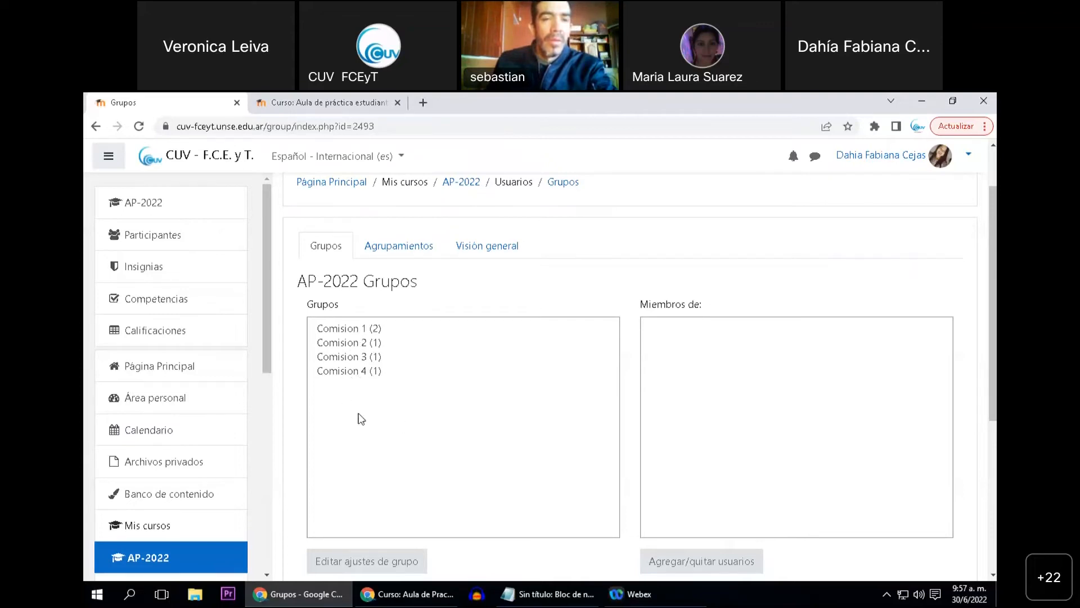
Return to the AP-2022 course and reopen Tarea por grupos to review its submission summary
{"action": "left_click", "coordinate": [169, 208]}
{"action": "scroll", "coordinate": [448, 413], "scroll_direction": "down", "scroll_amount": 20}
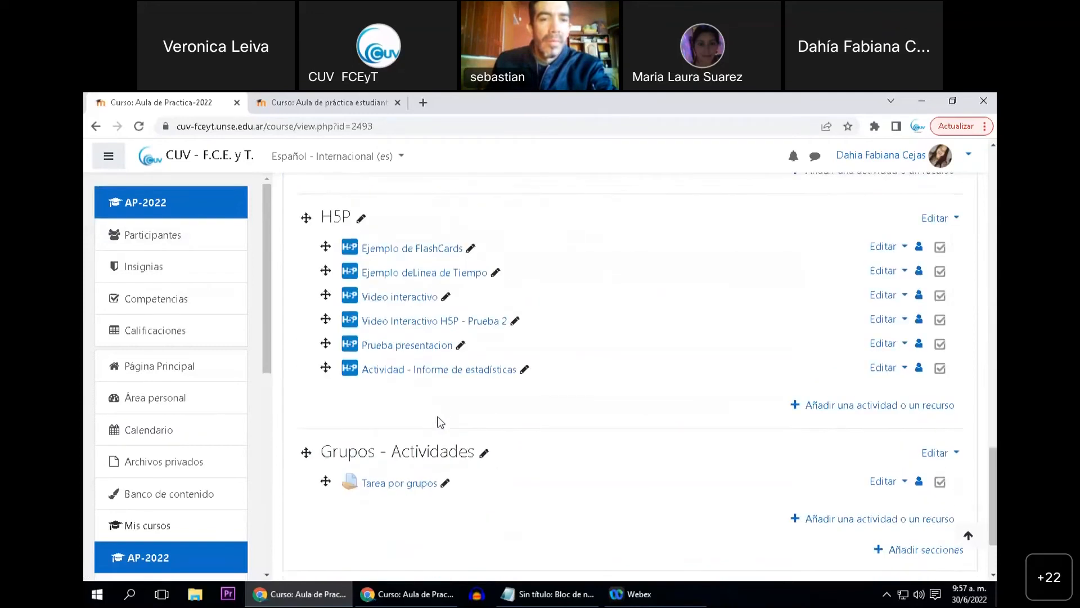
{"action": "scroll", "coordinate": [441, 422], "scroll_direction": "down", "scroll_amount": 1}
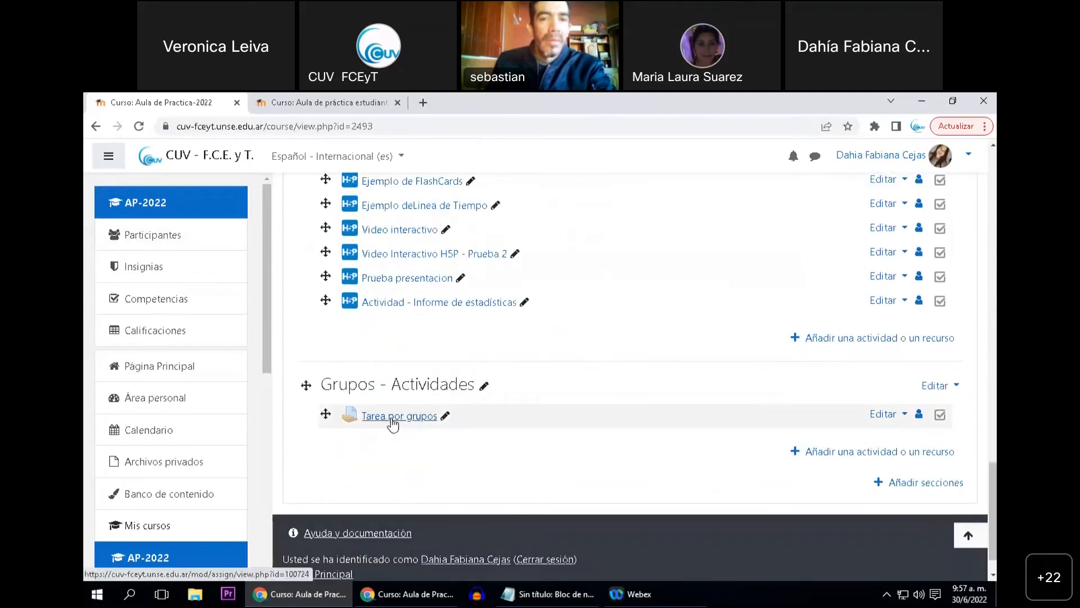
{"action": "left_click", "coordinate": [391, 419]}
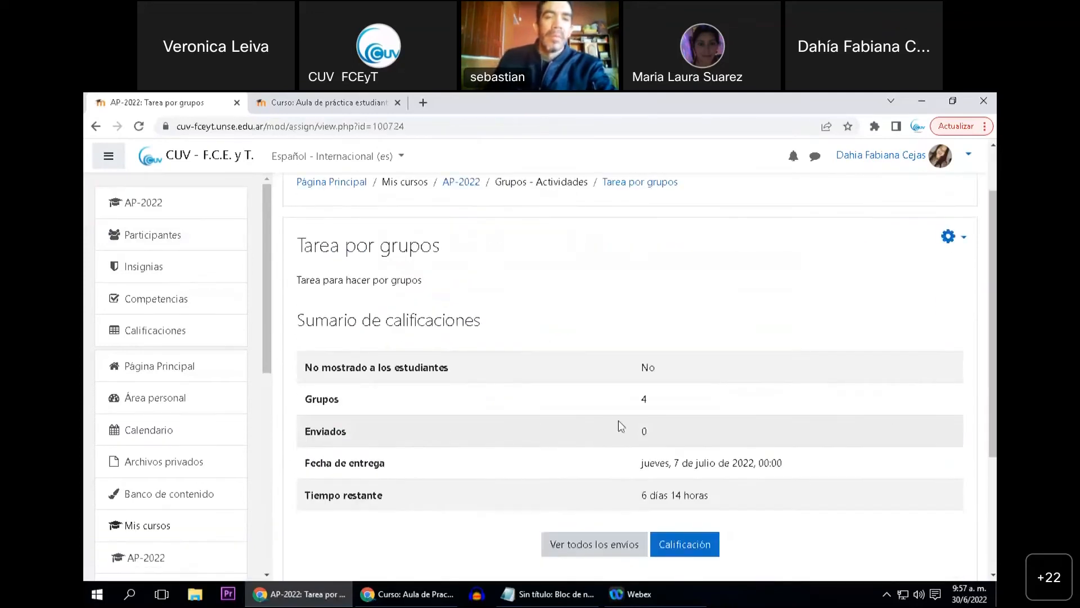
{"action": "scroll", "coordinate": [417, 375], "scroll_direction": "up", "scroll_amount": 1}
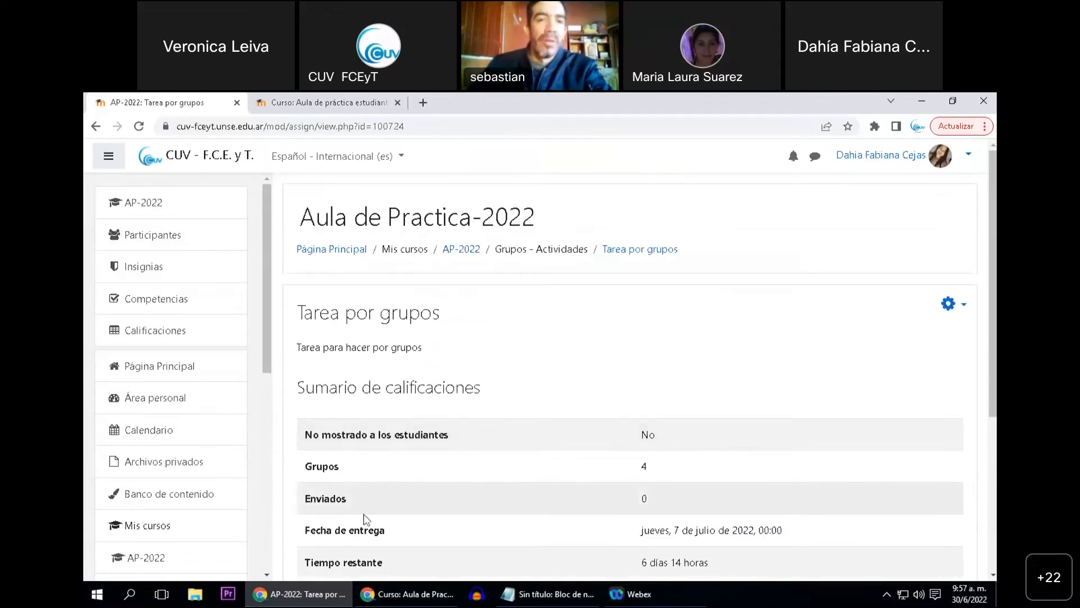
Check the student's browser window, then view the members of Comision 1 on the course's Grupos page in the teacher window
{"action": "left_click", "coordinate": [387, 596]}
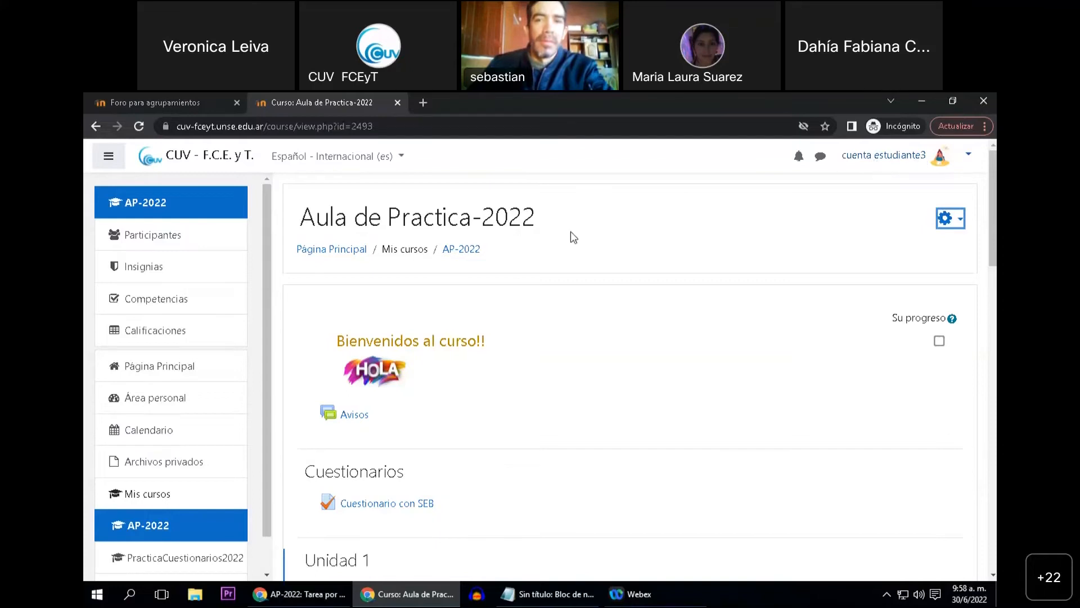
{"action": "left_click", "coordinate": [322, 599]}
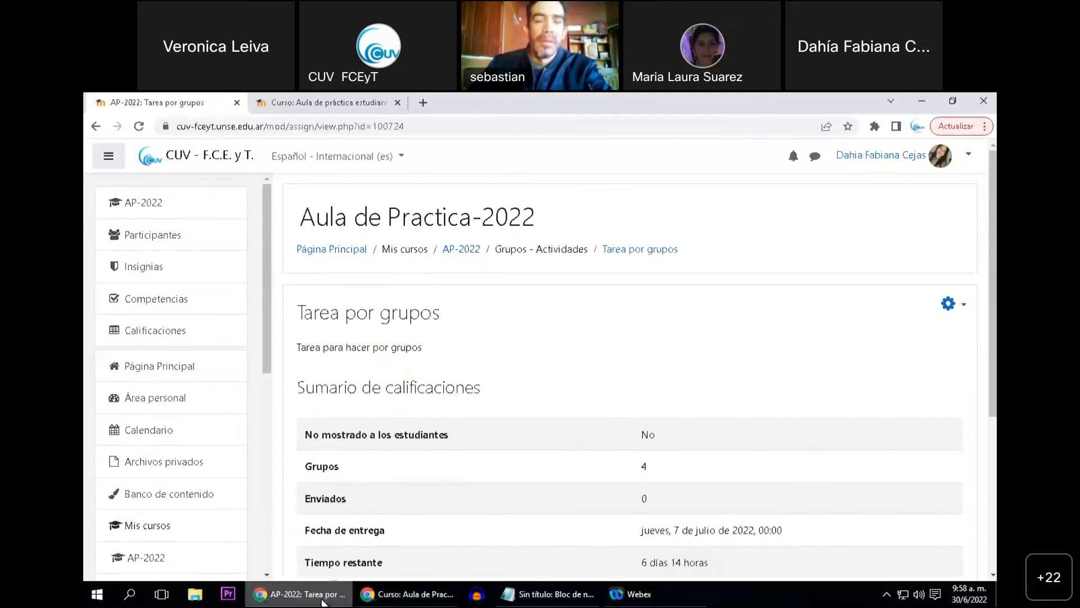
{"action": "left_click", "coordinate": [160, 238]}
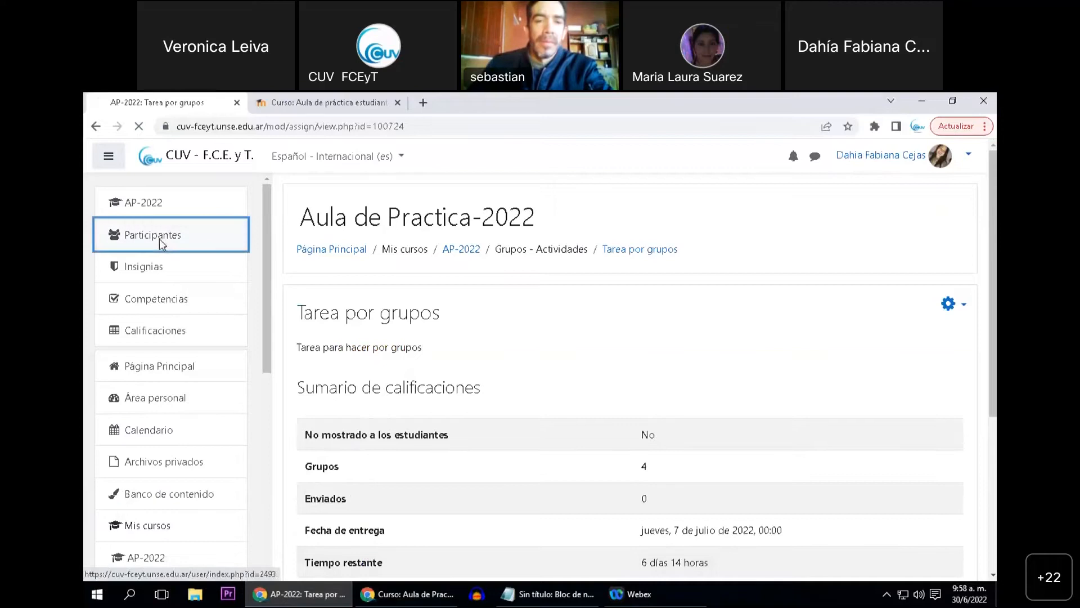
{"action": "left_click", "coordinate": [948, 305]}
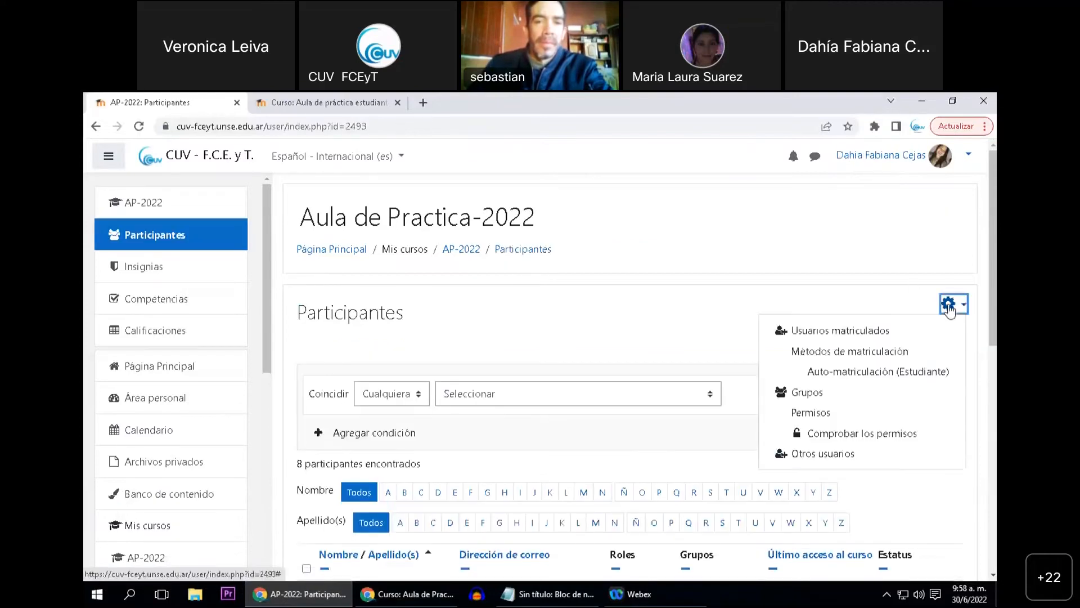
{"action": "left_click", "coordinate": [807, 392]}
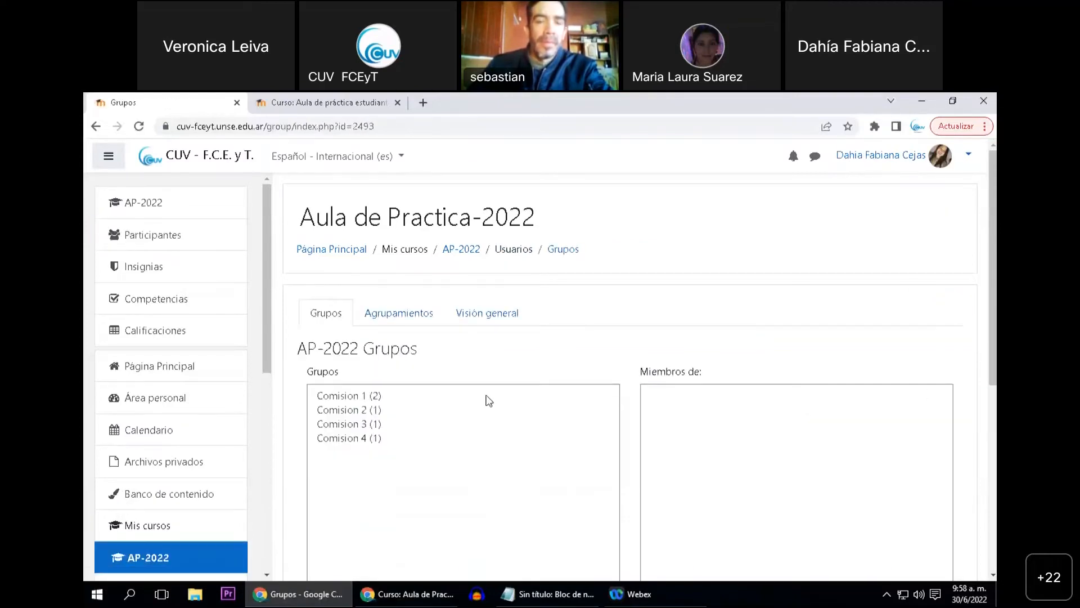
{"action": "scroll", "coordinate": [414, 403], "scroll_direction": "down", "scroll_amount": 1}
{"action": "left_click", "coordinate": [361, 332]}
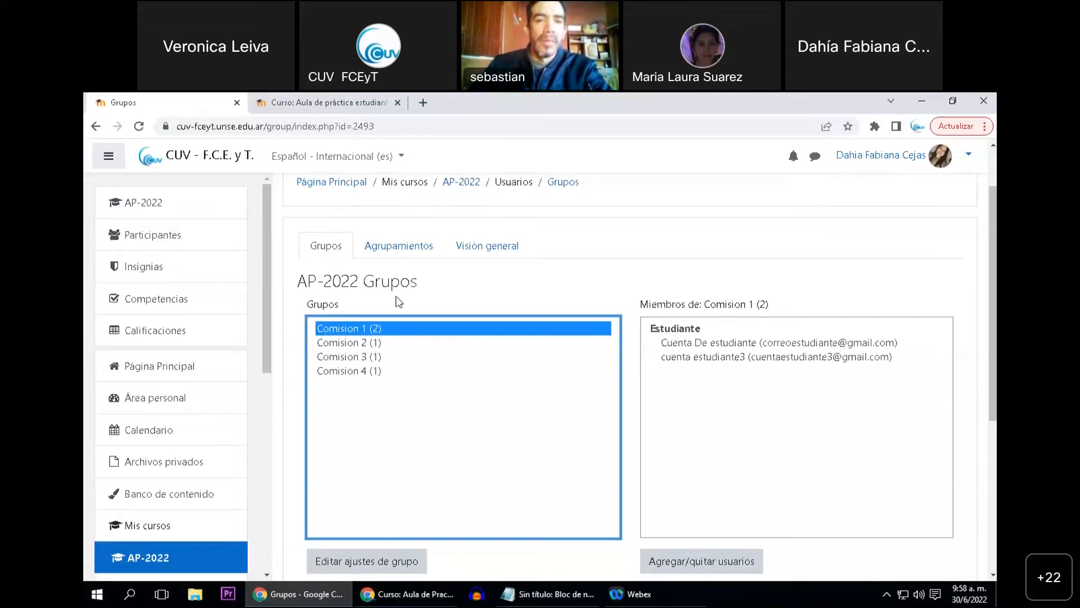
Switch to the student's browser window and look for the activities of the Grupos - Actividades topic in the course
{"action": "left_click", "coordinate": [400, 597]}
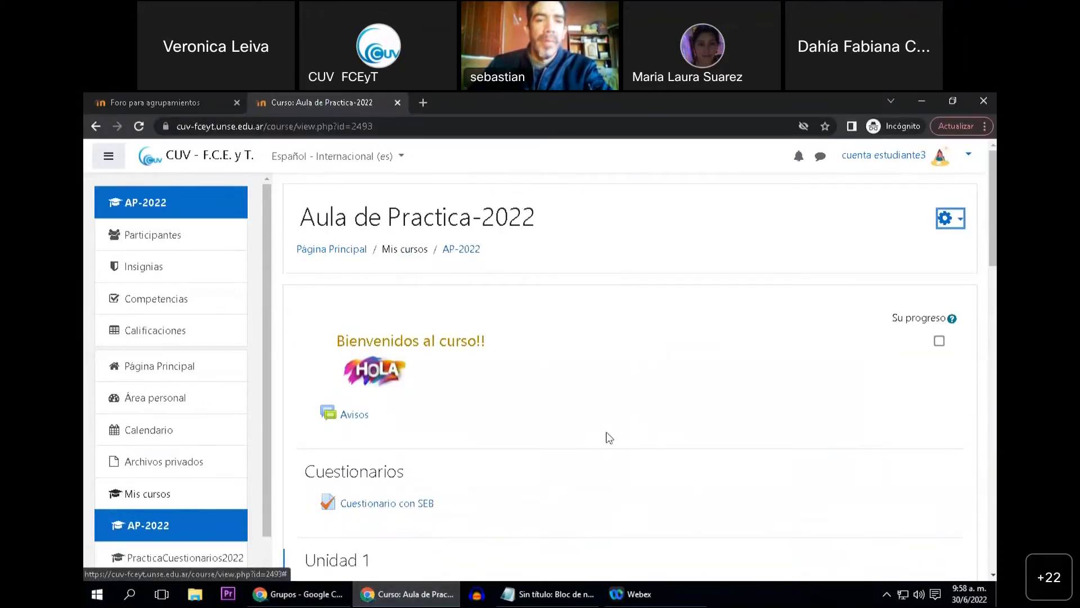
{"action": "scroll", "coordinate": [564, 417], "scroll_direction": "down", "scroll_amount": 6}
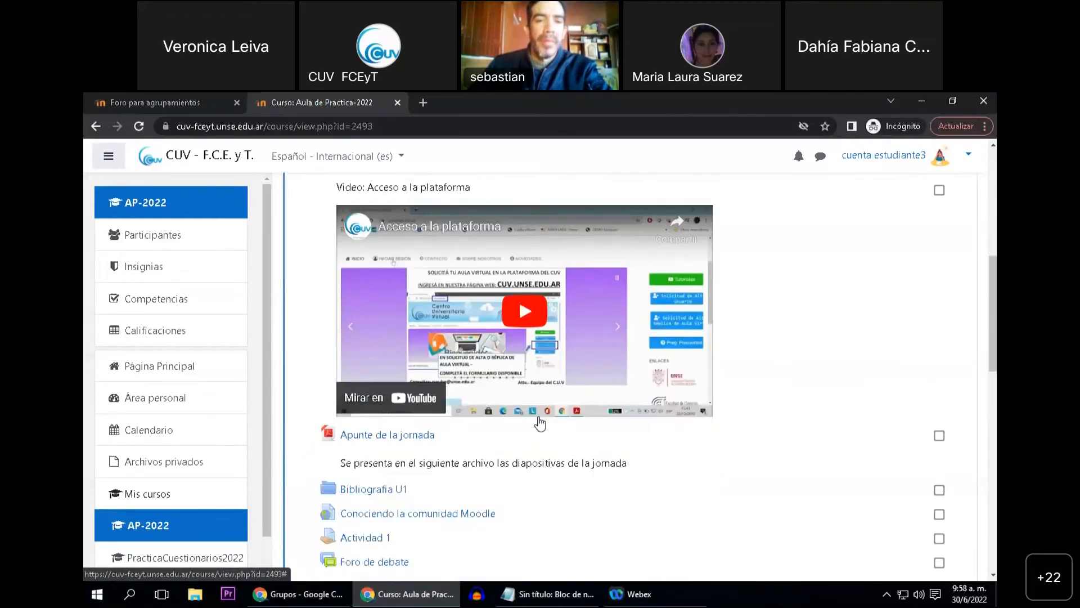
{"action": "scroll", "coordinate": [540, 423], "scroll_direction": "down", "scroll_amount": 7}
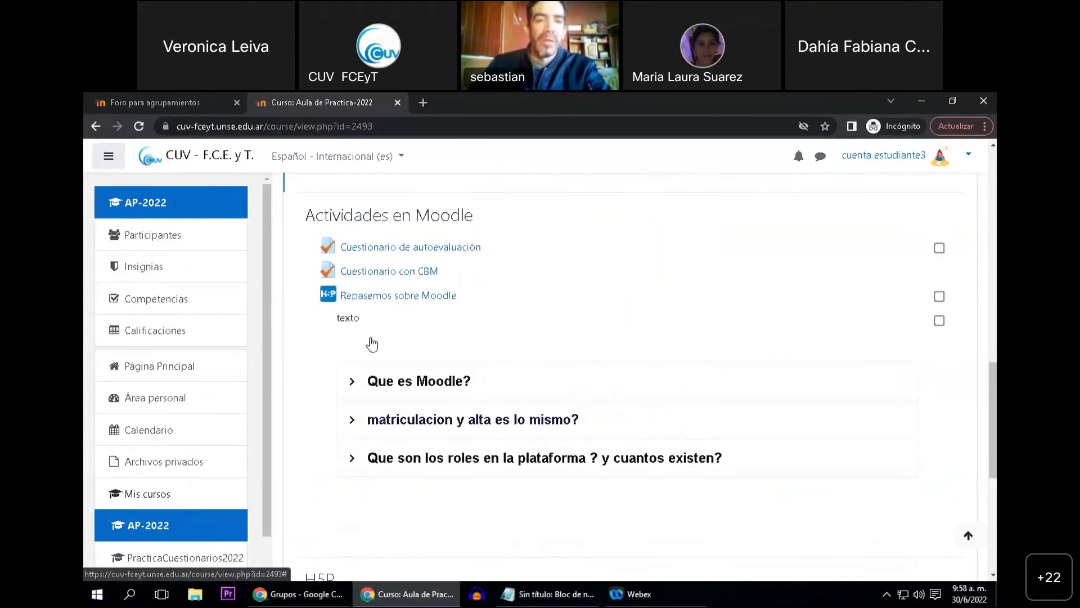
{"action": "scroll", "coordinate": [416, 321], "scroll_direction": "down", "scroll_amount": 1}
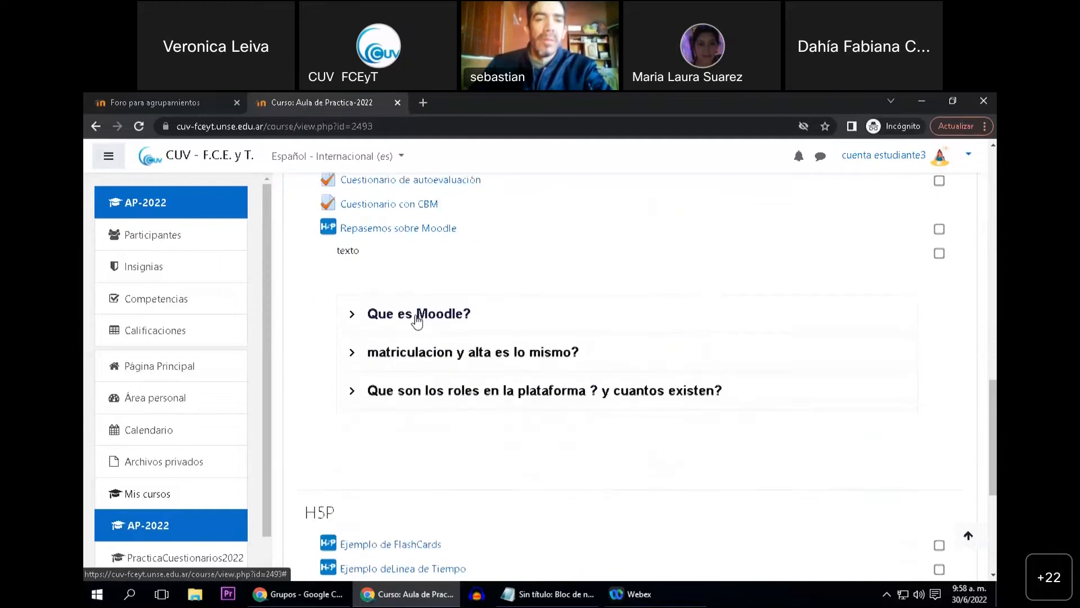
{"action": "scroll", "coordinate": [417, 321], "scroll_direction": "down", "scroll_amount": 5}
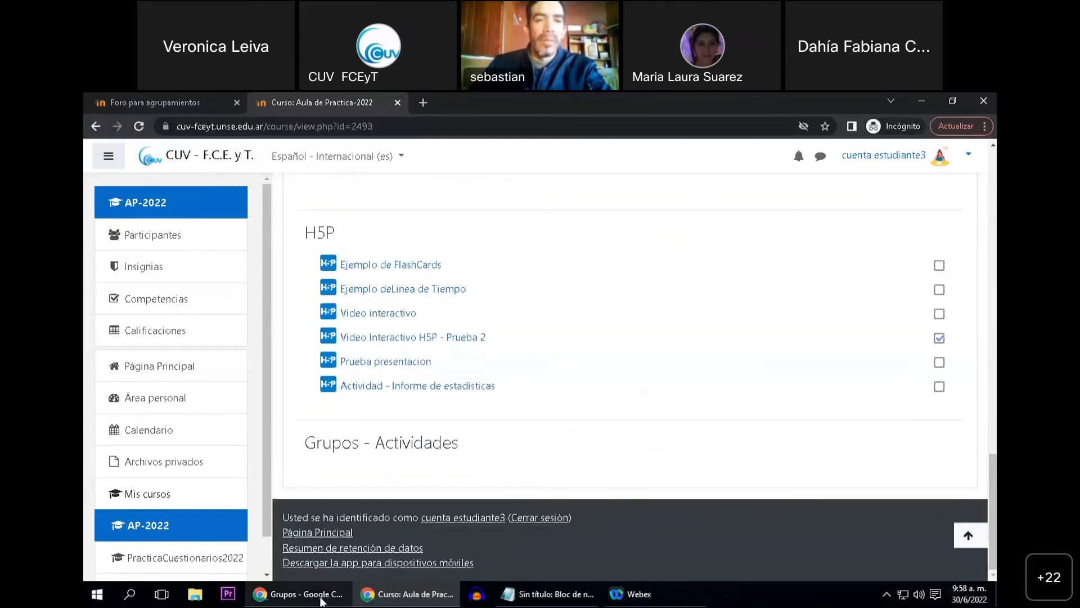
Switch to the teacher's browser window, look through Tema 1 of the APE-2022 course and return to the Grupos page
{"action": "left_click", "coordinate": [304, 594]}
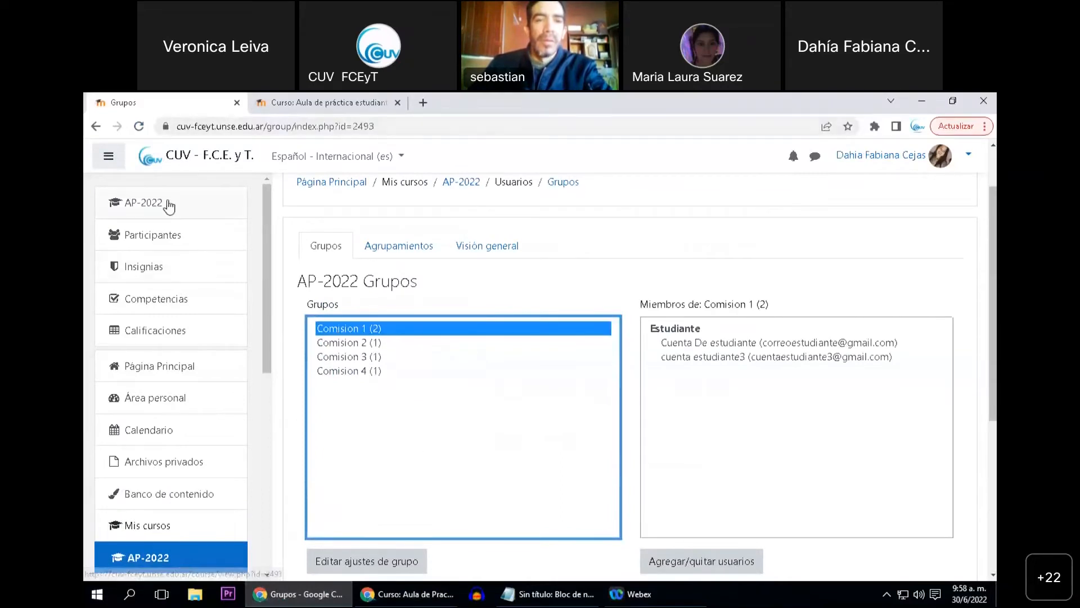
{"action": "left_click", "coordinate": [360, 103]}
{"action": "left_click", "coordinate": [148, 129]}
{"action": "scroll", "coordinate": [450, 342], "scroll_direction": "down", "scroll_amount": 6}
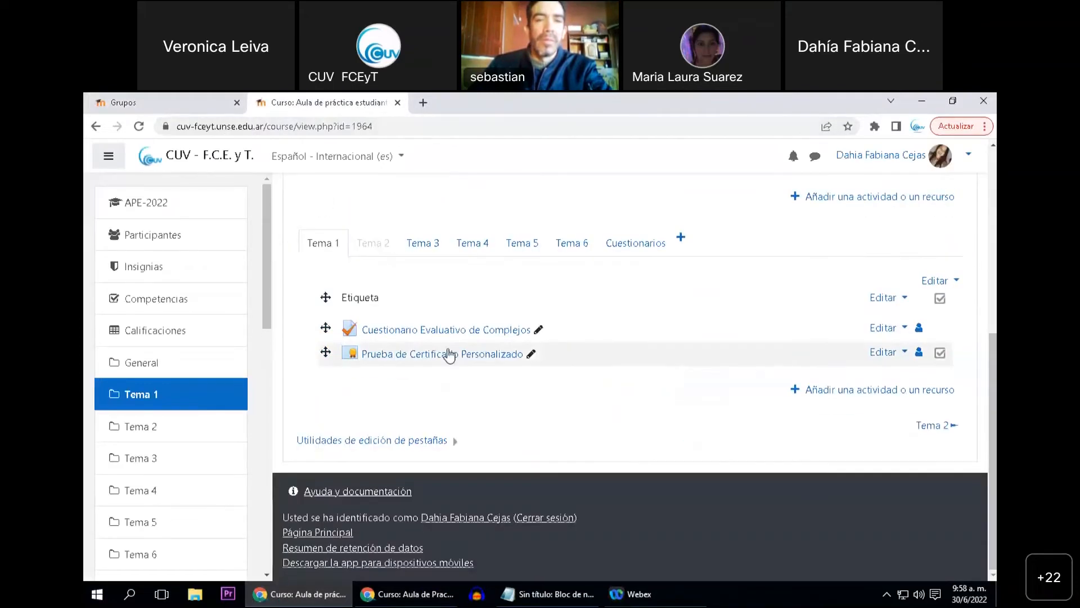
{"action": "scroll", "coordinate": [429, 400], "scroll_direction": "up", "scroll_amount": 3}
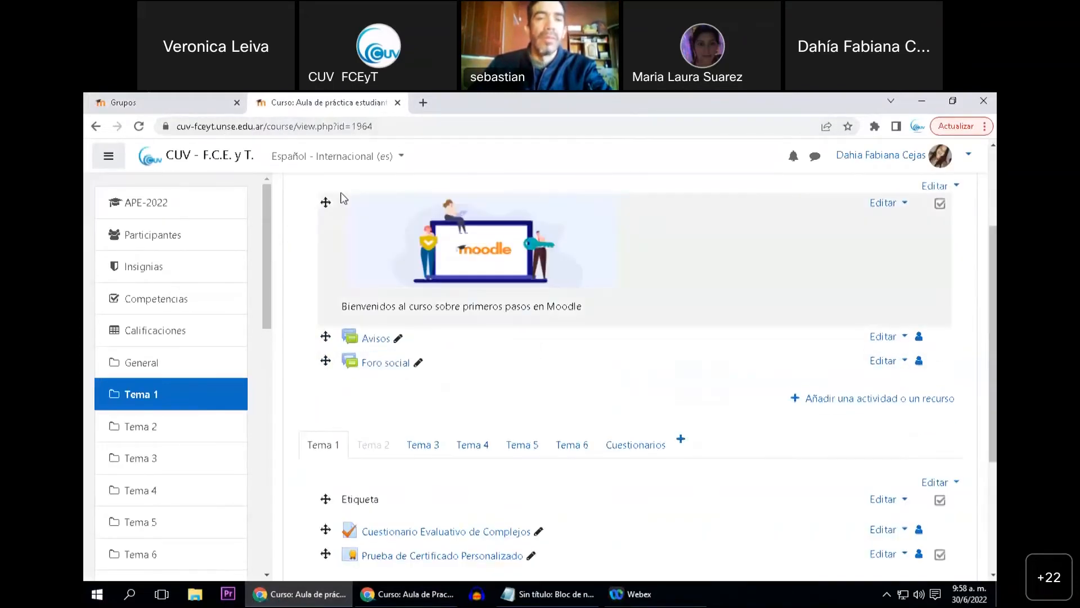
{"action": "left_click", "coordinate": [208, 103]}
Reload the Aula de Practica-2022 course in the student's window and open Tarea por grupos
{"action": "left_click", "coordinate": [405, 594]}
{"action": "scroll", "coordinate": [326, 278], "scroll_direction": "up", "scroll_amount": 3}
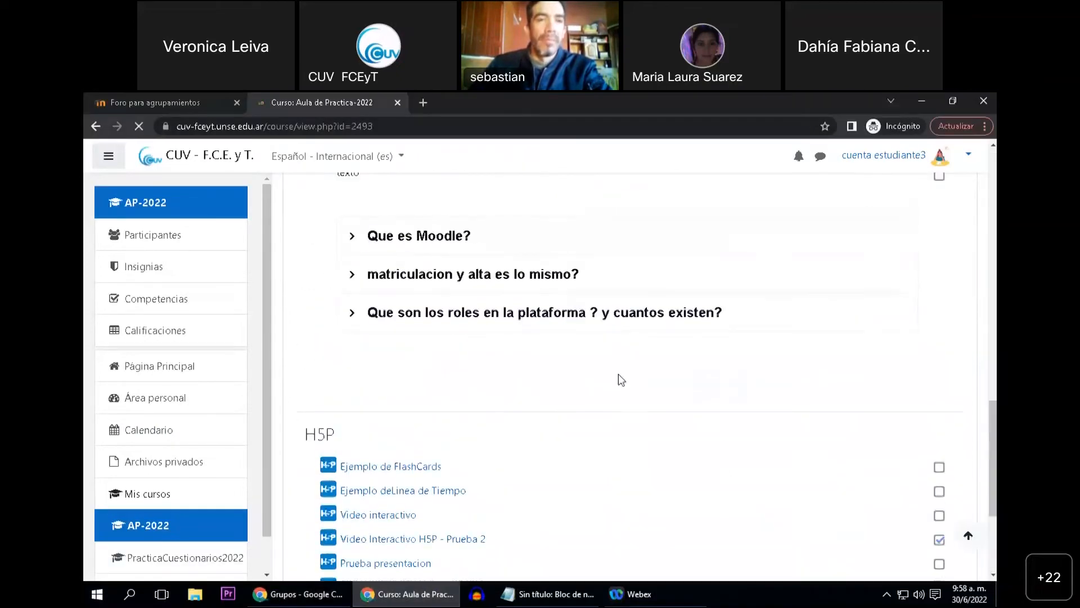
{"action": "scroll", "coordinate": [619, 377], "scroll_direction": "down", "scroll_amount": 5}
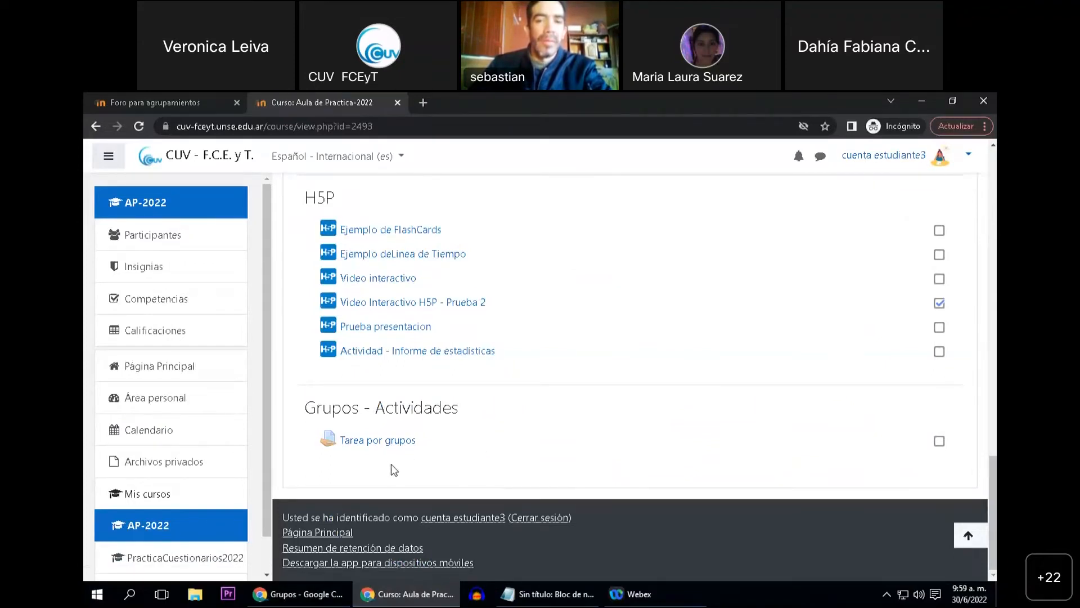
{"action": "left_click", "coordinate": [389, 447]}
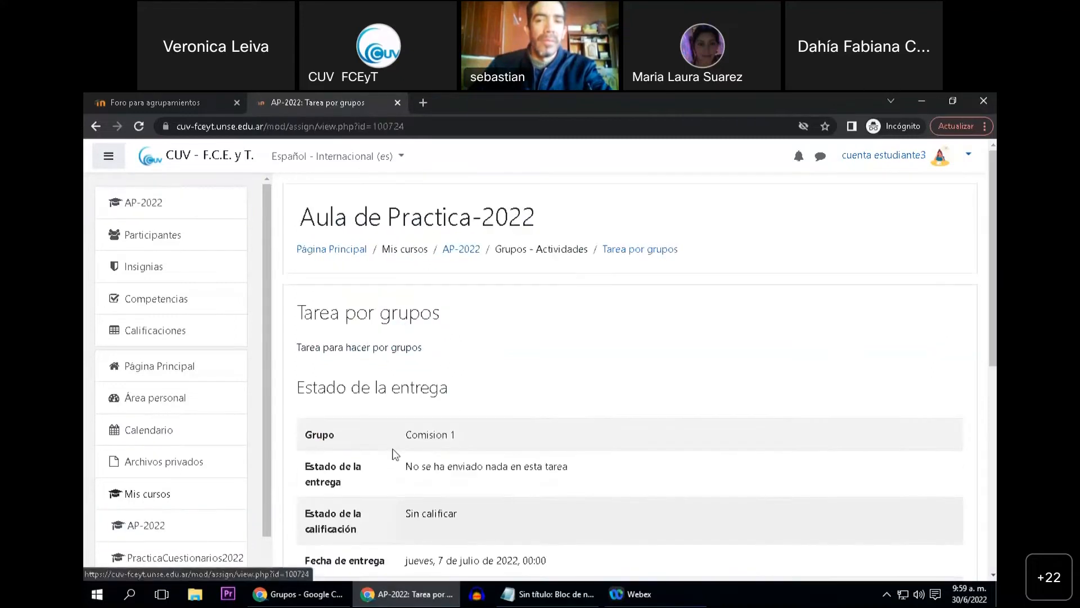
Examine the submission status of Tarea por grupos as the student, including the group, due date and submission option
{"action": "scroll", "coordinate": [413, 449], "scroll_direction": "down", "scroll_amount": 1}
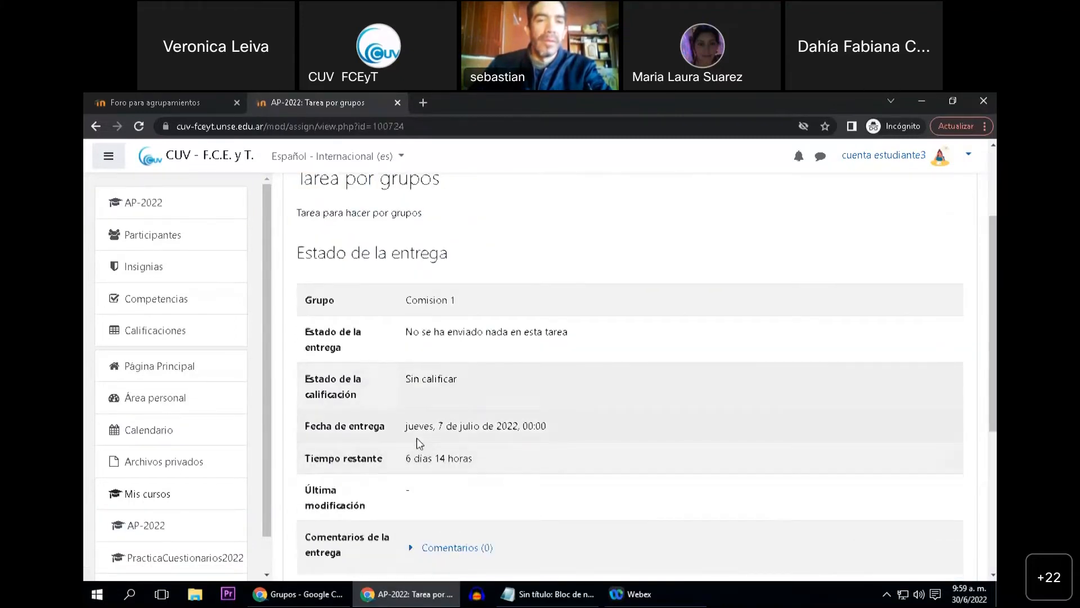
{"action": "scroll", "coordinate": [423, 446], "scroll_direction": "up", "scroll_amount": 1}
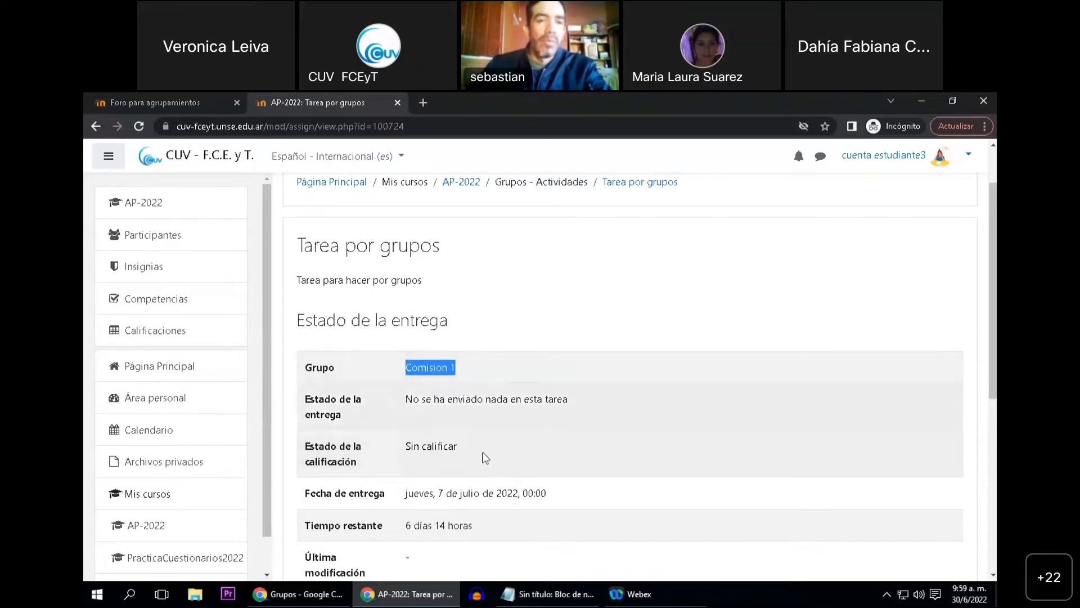
{"action": "scroll", "coordinate": [539, 471], "scroll_direction": "down", "scroll_amount": 1}
{"action": "scroll", "coordinate": [535, 450], "scroll_direction": "down", "scroll_amount": 1}
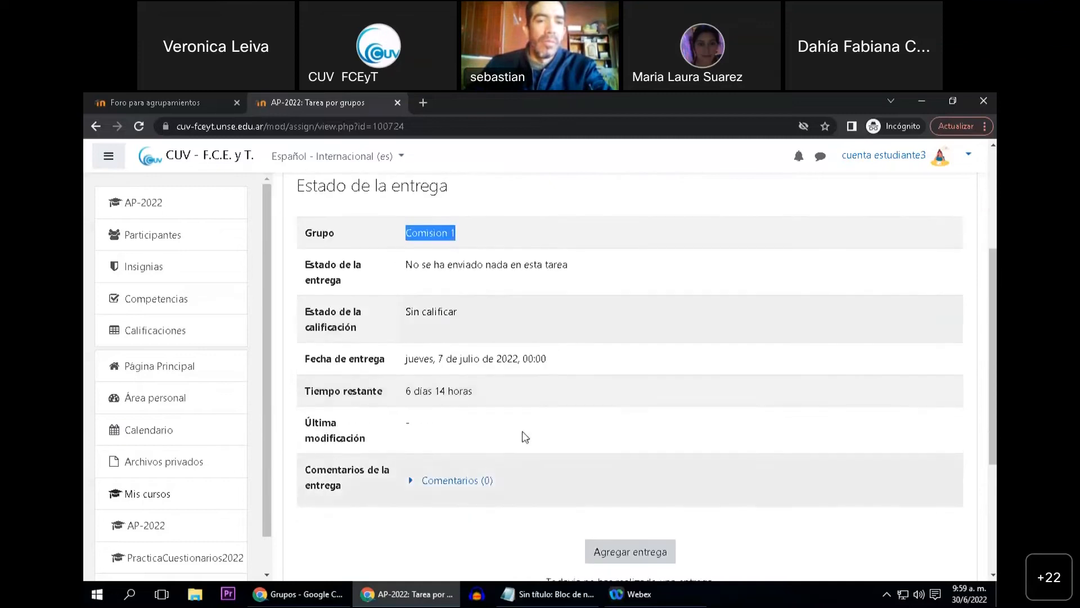
{"action": "scroll", "coordinate": [509, 416], "scroll_direction": "down", "scroll_amount": 1}
{"action": "scroll", "coordinate": [509, 439], "scroll_direction": "up", "scroll_amount": 1}
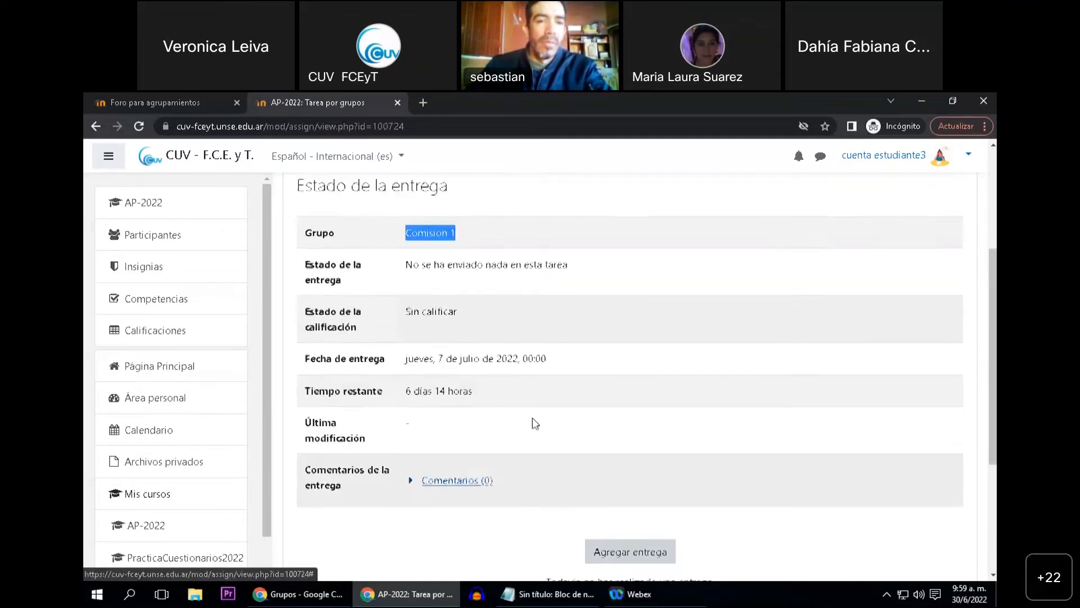
{"action": "scroll", "coordinate": [621, 464], "scroll_direction": "down", "scroll_amount": 1}
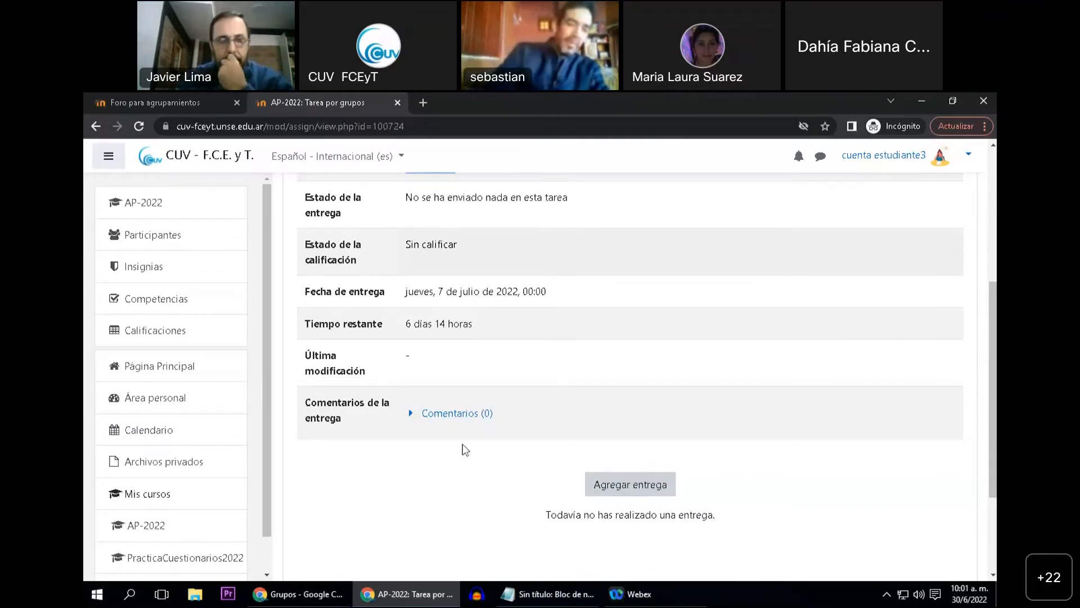
{"action": "scroll", "coordinate": [465, 450], "scroll_direction": "up", "scroll_amount": 2}
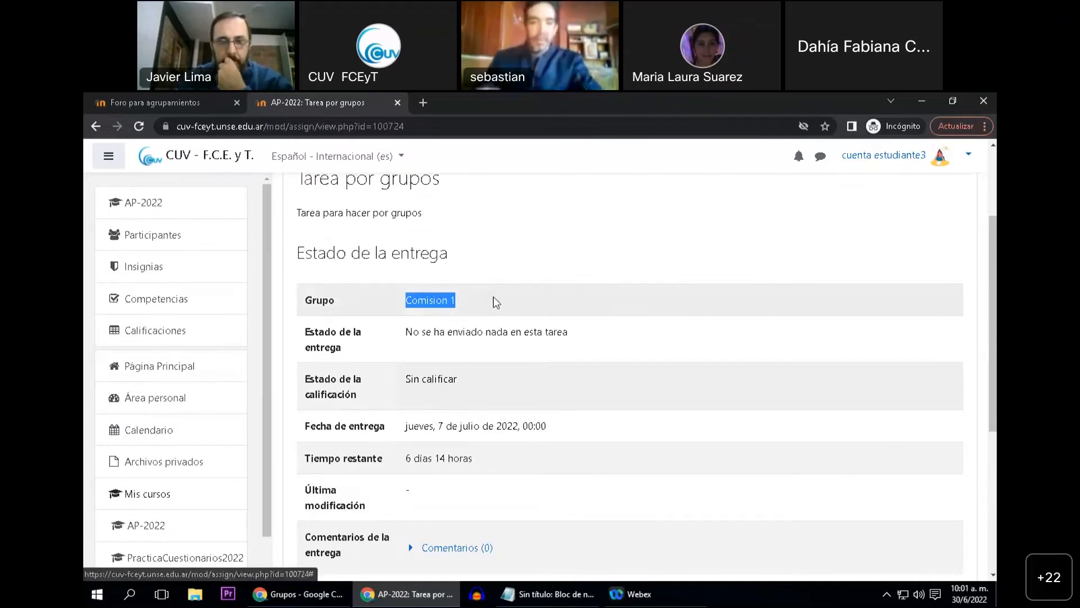
{"action": "left_click", "coordinate": [445, 304]}
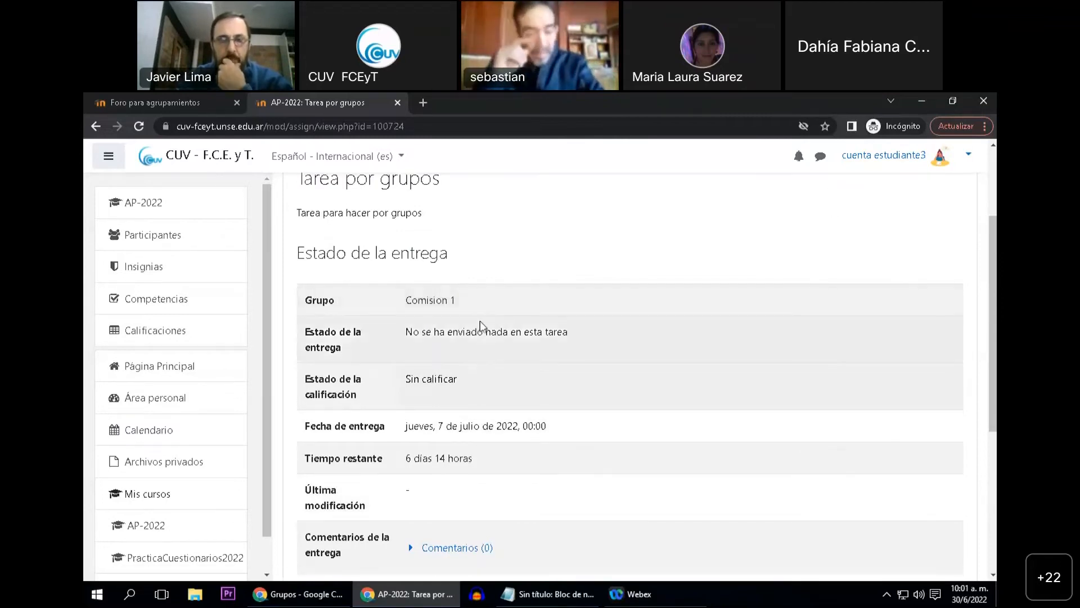
Add a submission to Tarea por grupos by uploading 1570268.png from the GRUPOS folder, and save the changes
{"action": "scroll", "coordinate": [480, 325], "scroll_direction": "down", "scroll_amount": 5}
{"action": "left_click", "coordinate": [615, 426]}
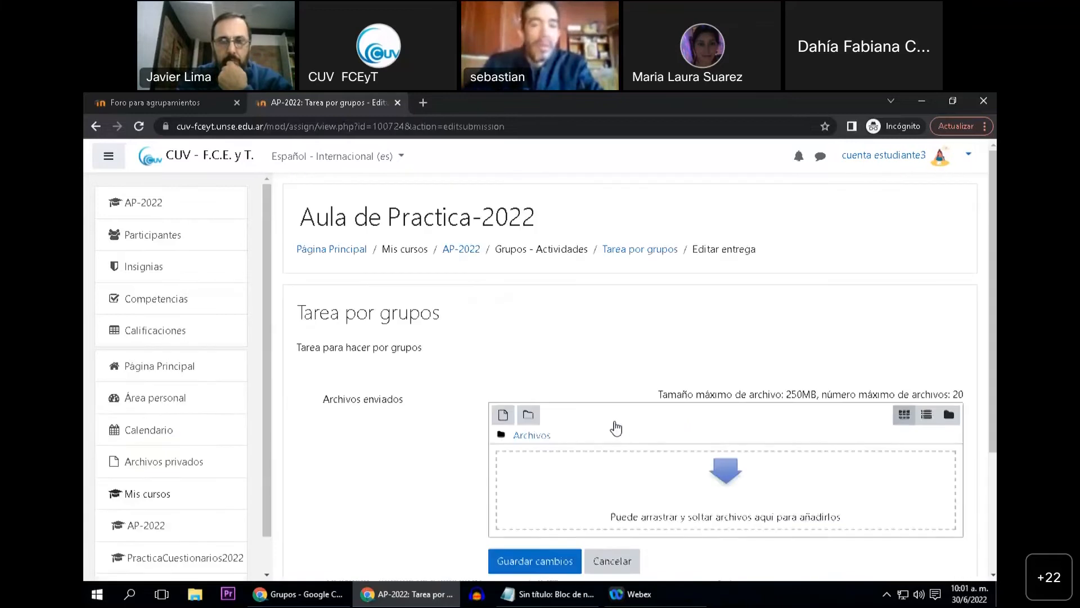
{"action": "scroll", "coordinate": [579, 432], "scroll_direction": "down", "scroll_amount": 1}
{"action": "left_click", "coordinate": [557, 437]}
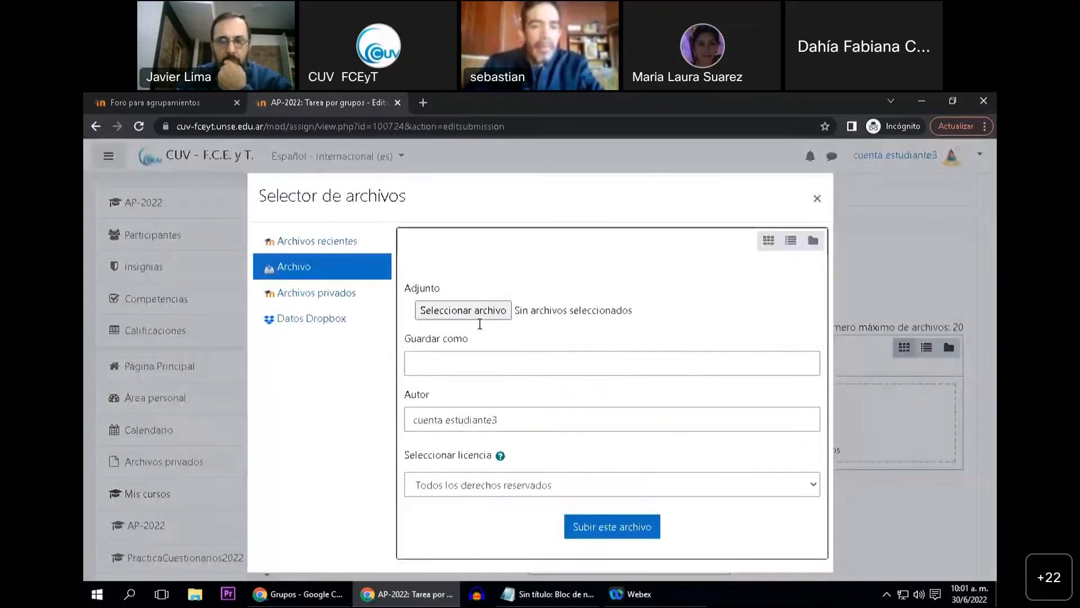
{"action": "left_click", "coordinate": [461, 313]}
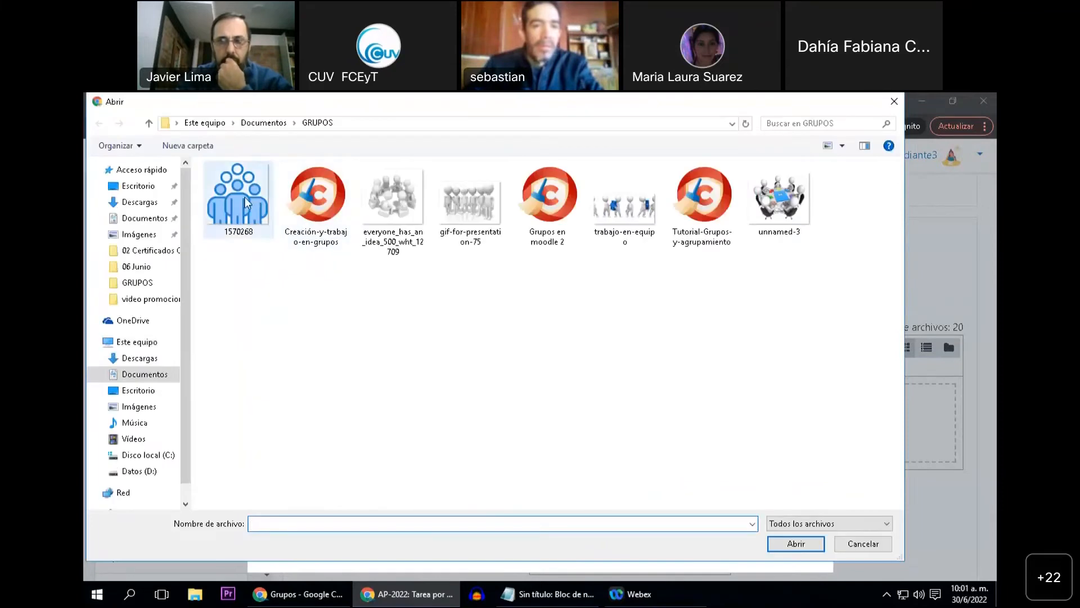
{"action": "double_click", "coordinate": [245, 197]}
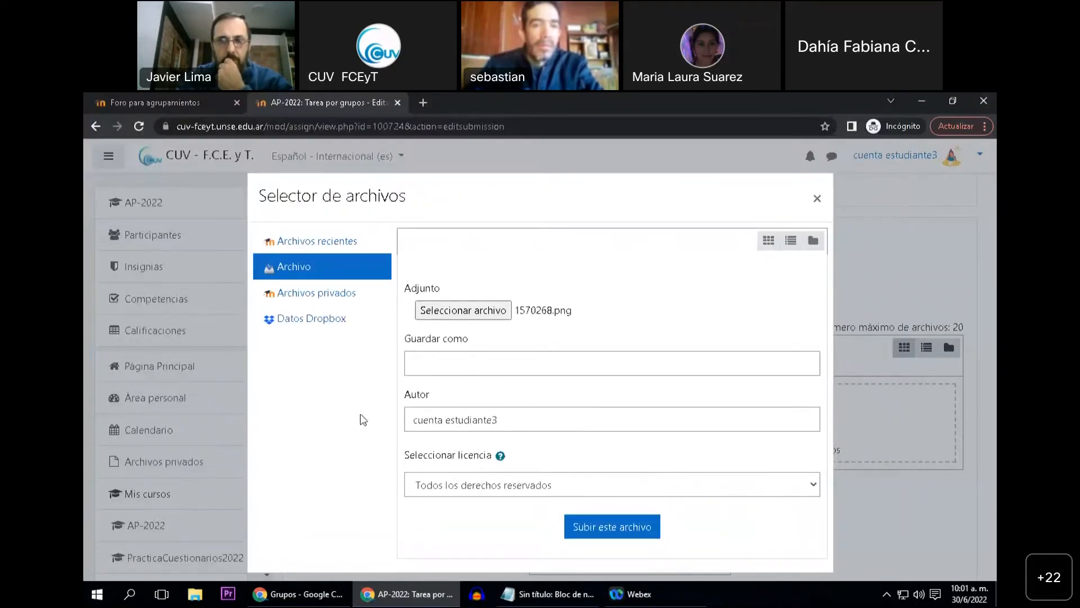
{"action": "left_click", "coordinate": [600, 527]}
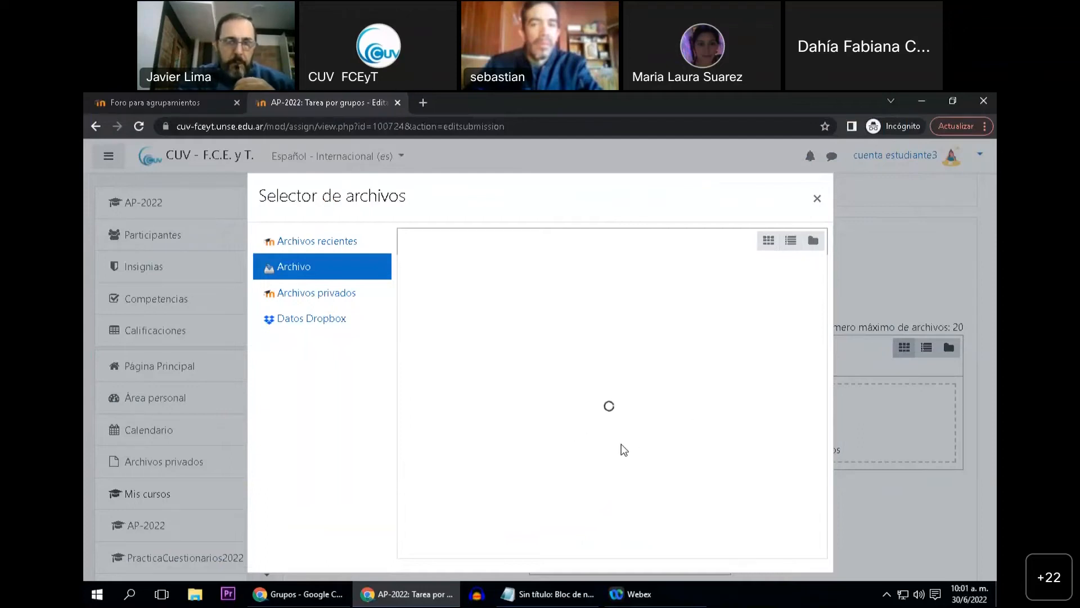
{"action": "scroll", "coordinate": [574, 433], "scroll_direction": "down", "scroll_amount": 2}
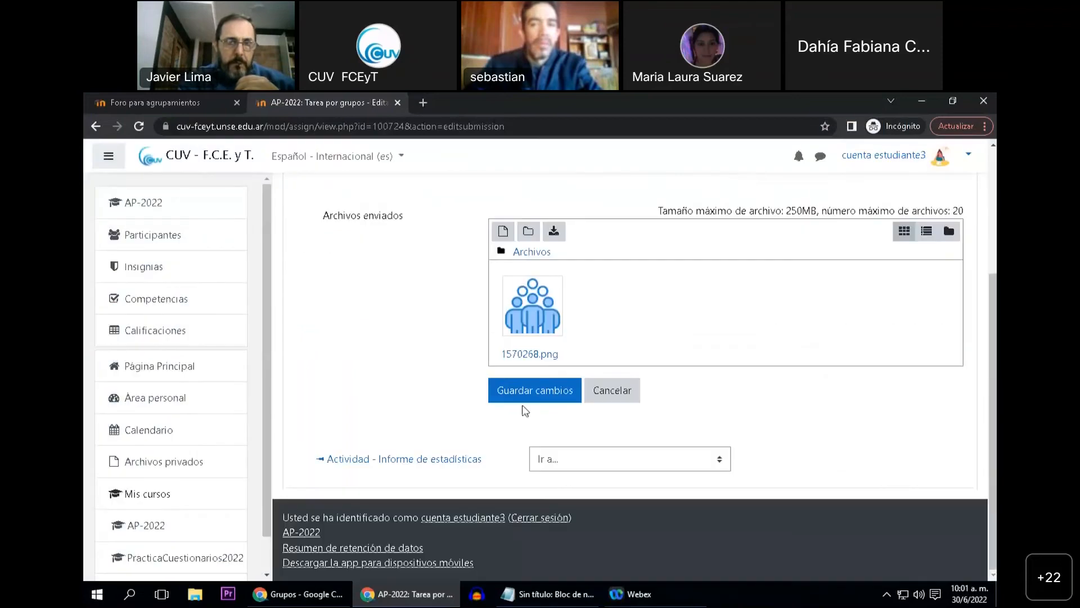
{"action": "left_click", "coordinate": [527, 389]}
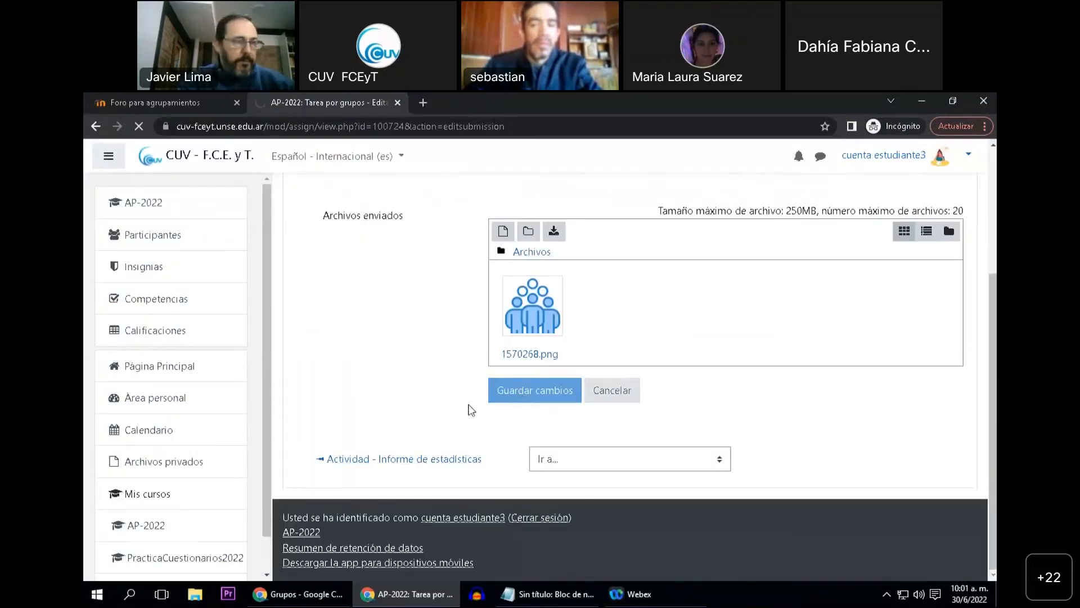
Review the saved submission of Tarea por grupos, checking the group, the submission status and the submitted file
{"action": "scroll", "coordinate": [471, 409], "scroll_direction": "down", "scroll_amount": 5}
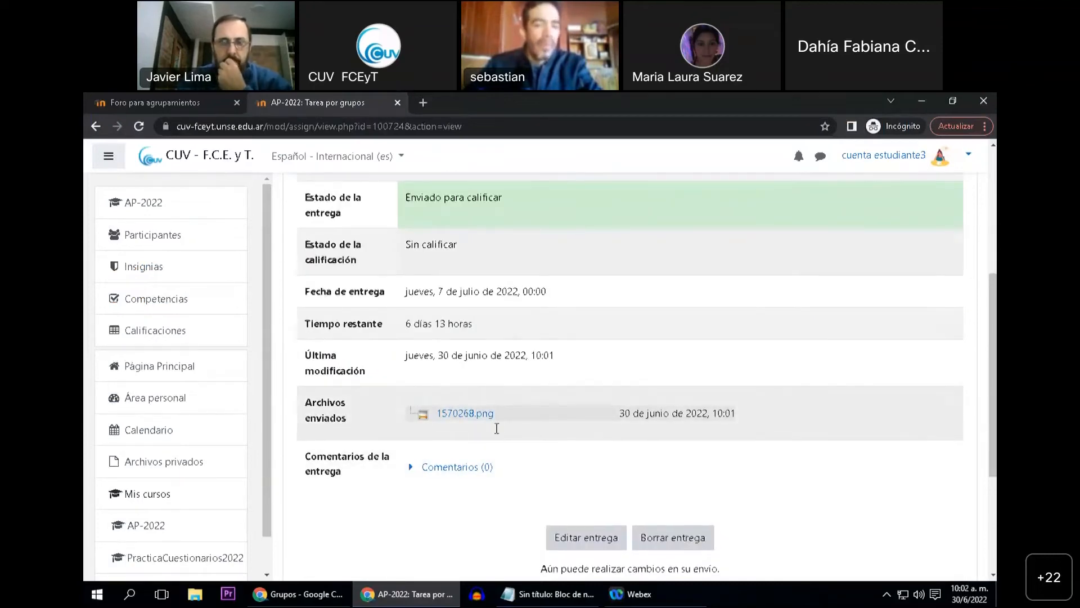
{"action": "scroll", "coordinate": [462, 361], "scroll_direction": "up", "scroll_amount": 1}
{"action": "scroll", "coordinate": [439, 298], "scroll_direction": "up", "scroll_amount": 1}
{"action": "left_click_drag", "start_coordinate": [405, 300], "coordinate": [463, 308]}
{"action": "scroll", "coordinate": [798, 285], "scroll_direction": "down", "scroll_amount": 1}
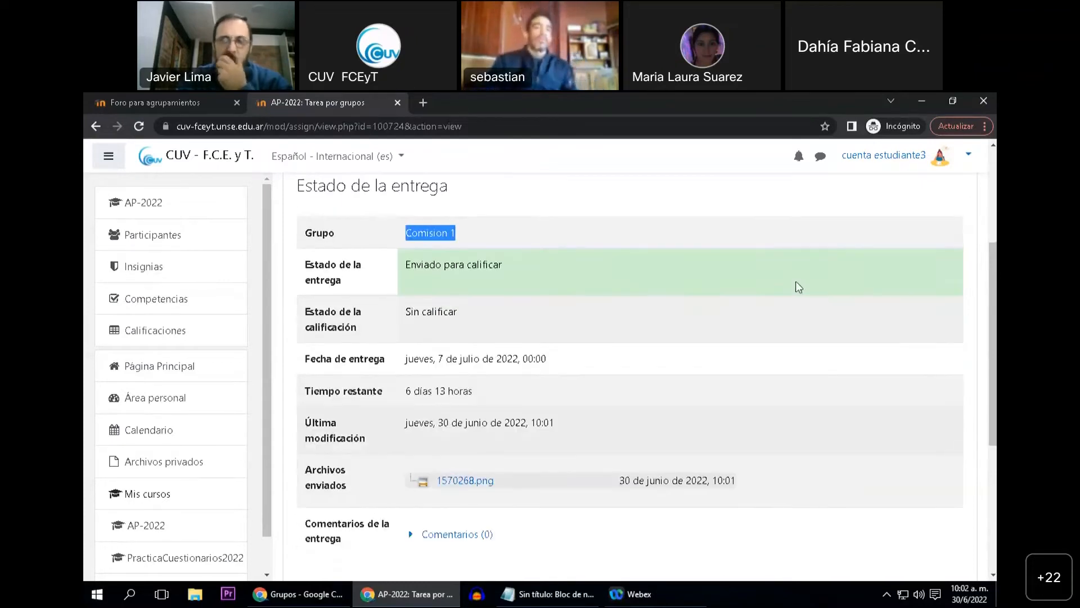
{"action": "scroll", "coordinate": [550, 422], "scroll_direction": "down", "scroll_amount": 2}
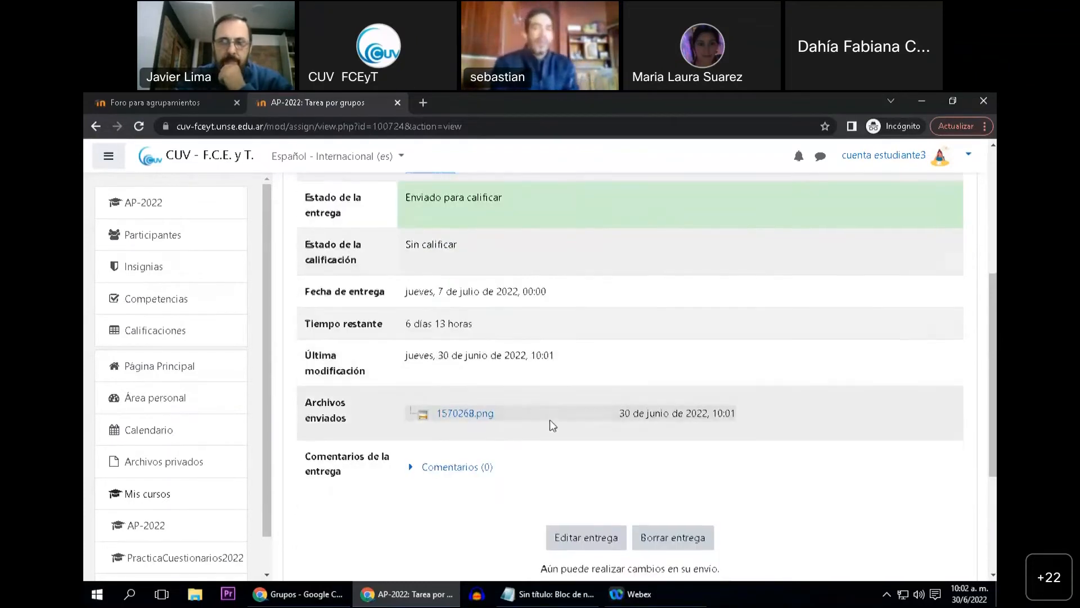
{"action": "scroll", "coordinate": [580, 472], "scroll_direction": "up", "scroll_amount": 5}
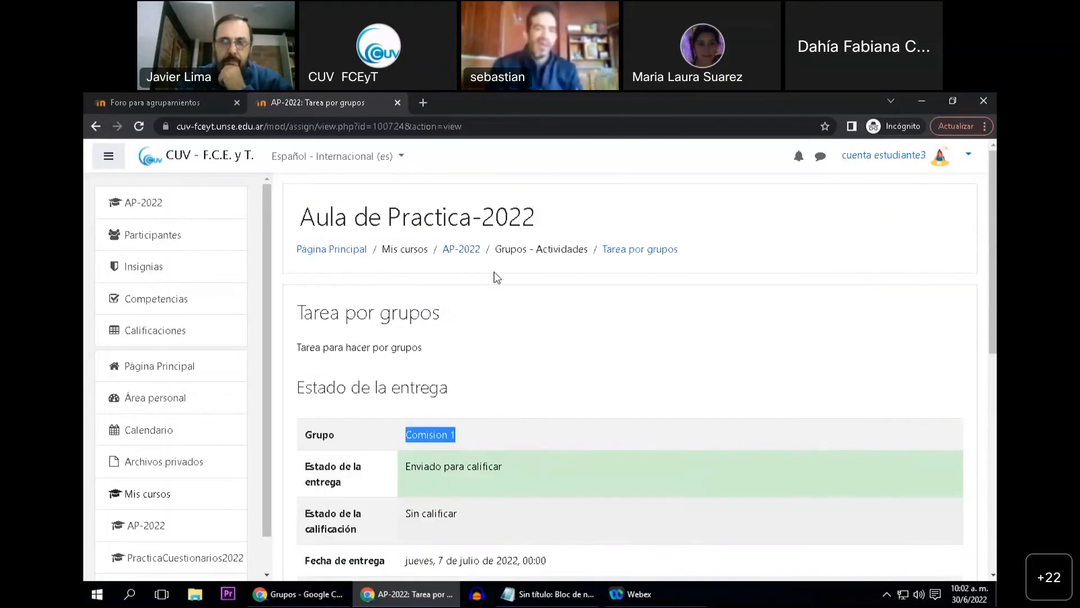
Return to the student's AP-2022 course page and check the completion mark of Tarea por grupos
{"action": "left_click", "coordinate": [478, 249]}
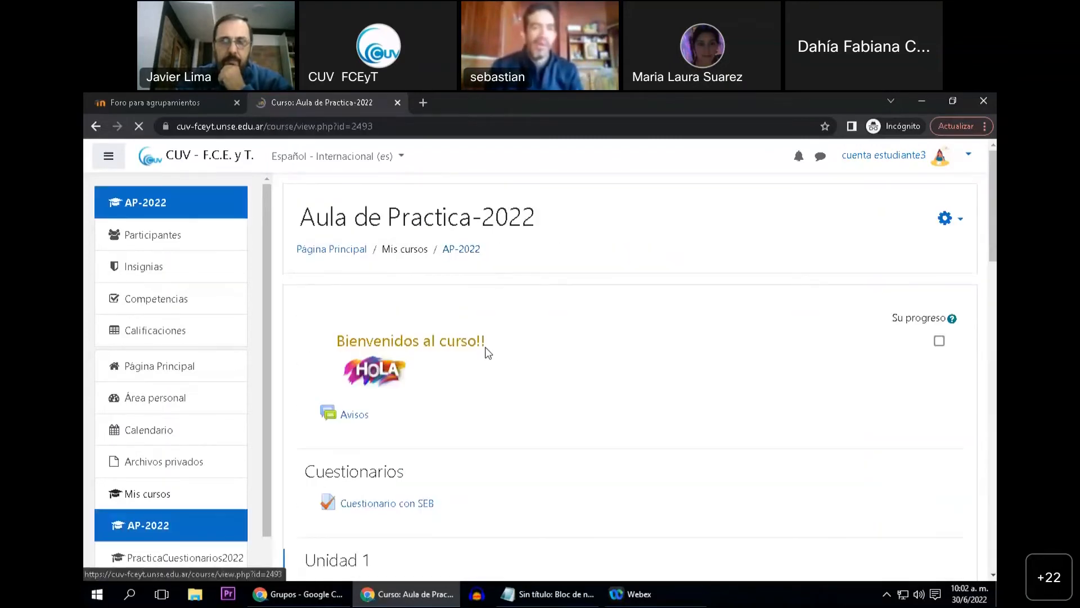
{"action": "scroll", "coordinate": [484, 349], "scroll_direction": "down", "scroll_amount": 10}
{"action": "scroll", "coordinate": [480, 373], "scroll_direction": "down", "scroll_amount": 6}
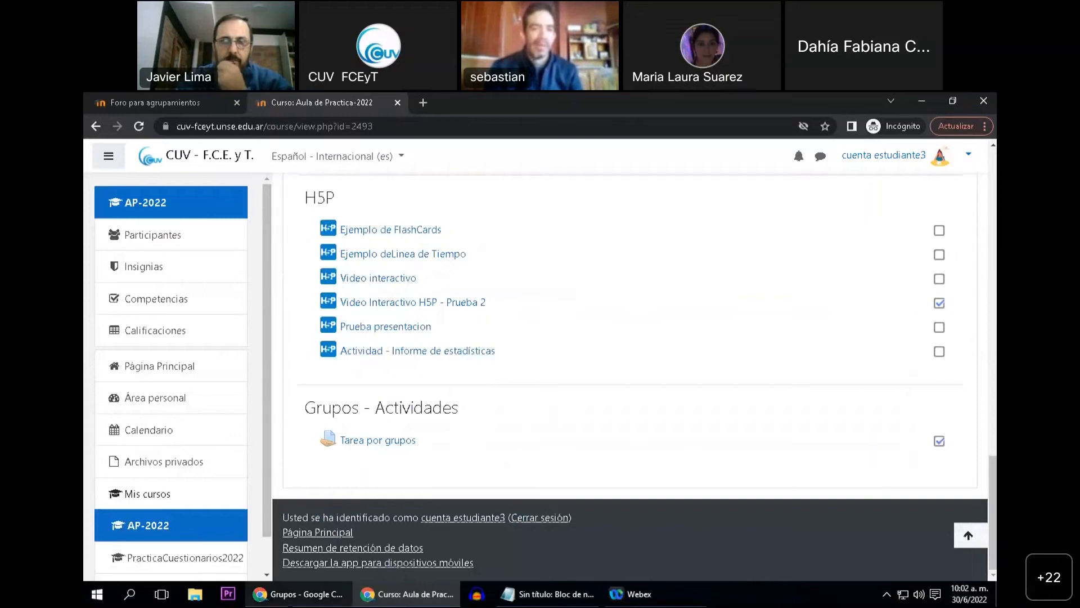
Switch to the teacher's window, open Tarea por grupos from the AP-2022 course and review the submitted count in its grading summary
{"action": "left_click", "coordinate": [314, 594]}
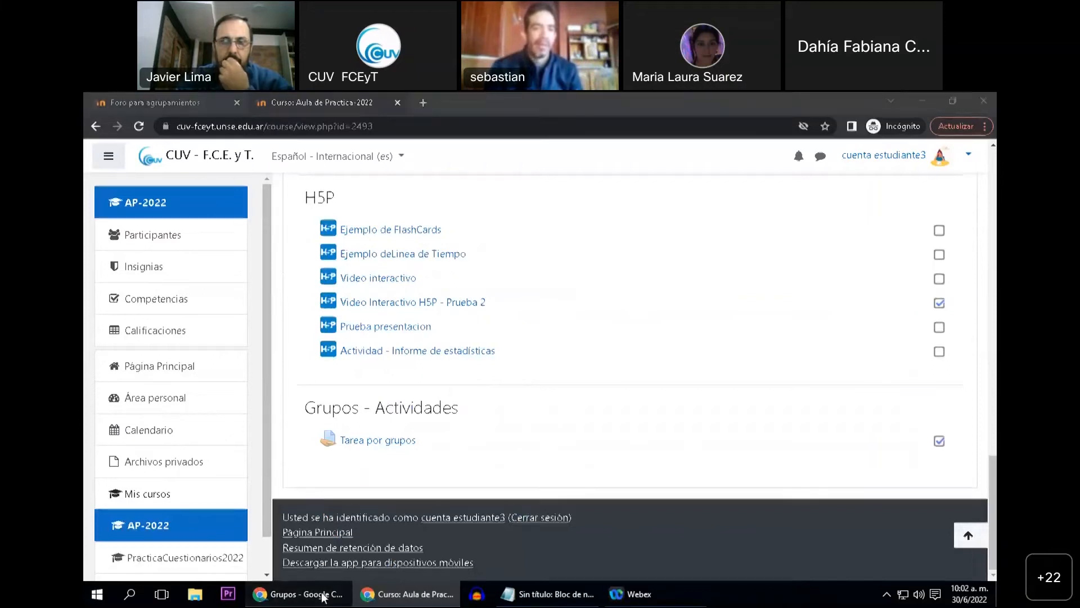
{"action": "left_click", "coordinate": [147, 203]}
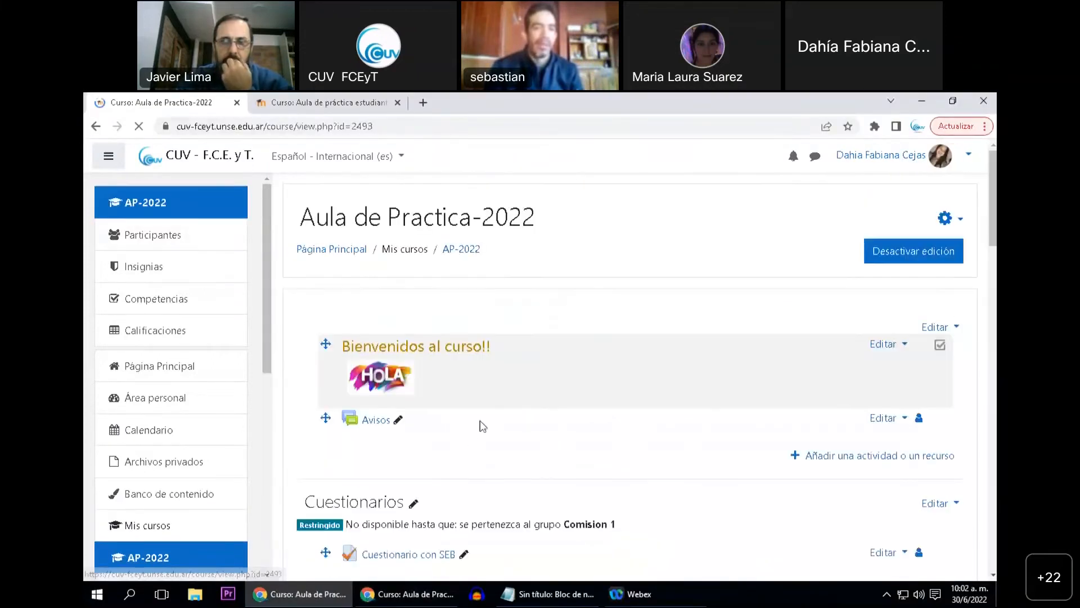
{"action": "scroll", "coordinate": [463, 439], "scroll_direction": "down", "scroll_amount": 8}
{"action": "scroll", "coordinate": [463, 443], "scroll_direction": "down", "scroll_amount": 15}
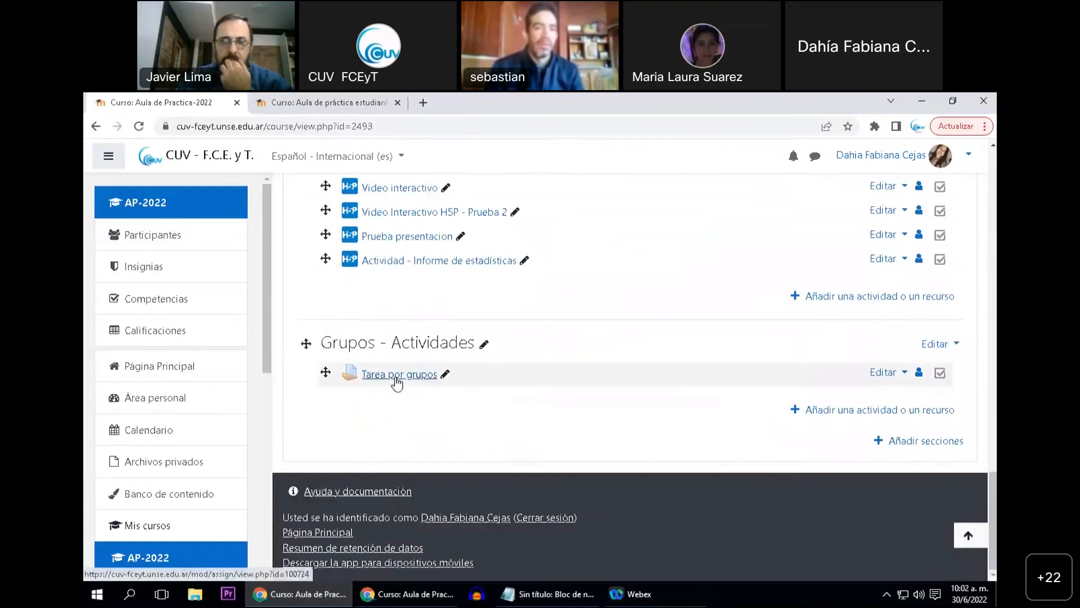
{"action": "left_click", "coordinate": [397, 382]}
{"action": "scroll", "coordinate": [433, 409], "scroll_direction": "down", "scroll_amount": 3}
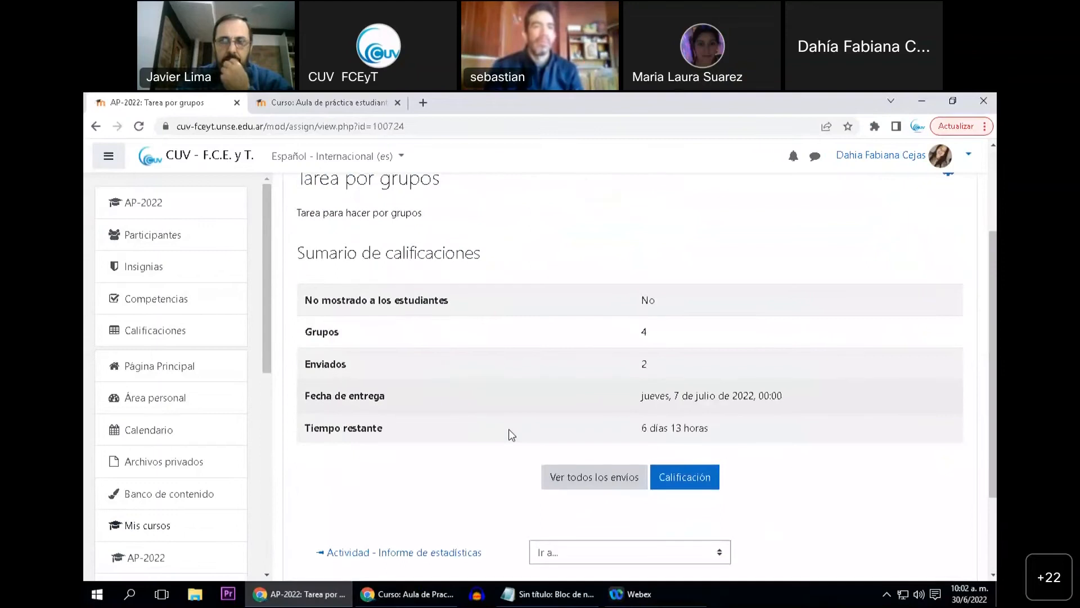
Check the number of submissions in the grading summary and open the list of all submissions of Tarea por grupos
{"action": "double_click", "coordinate": [647, 367]}
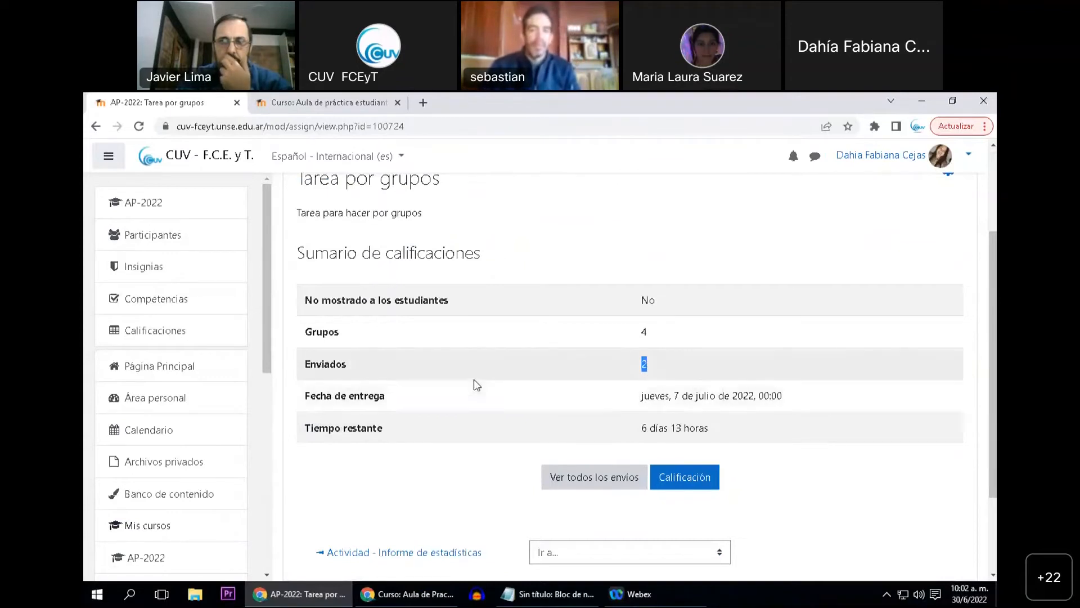
{"action": "left_click", "coordinate": [579, 483]}
{"action": "scroll", "coordinate": [563, 484], "scroll_direction": "down", "scroll_amount": 5}
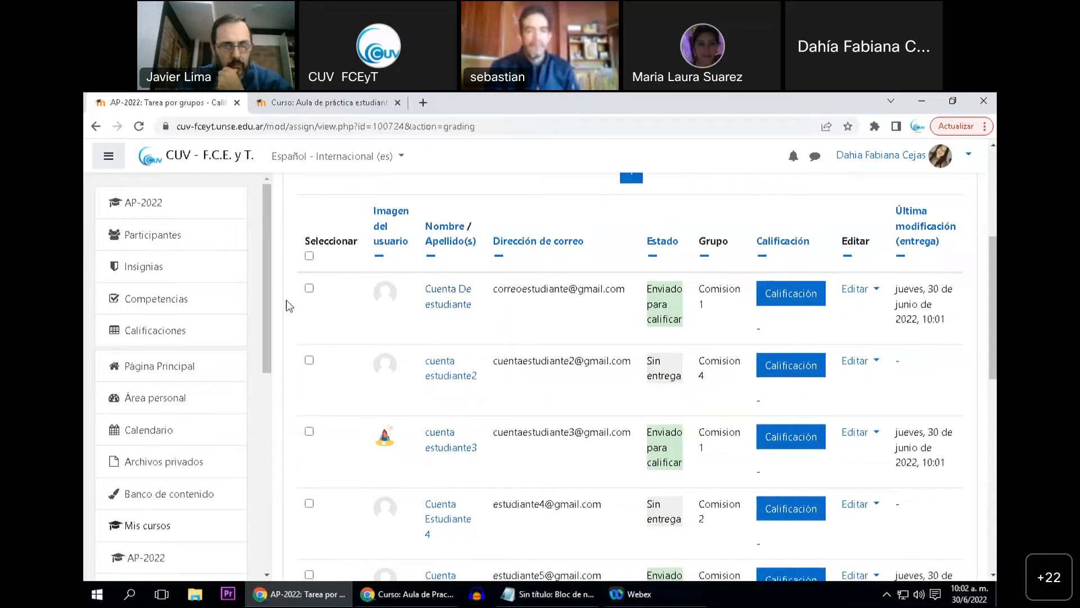
Open the course participants in a new tab, go to its groups page and list the members of Comision 1
{"action": "right_click", "coordinate": [145, 237]}
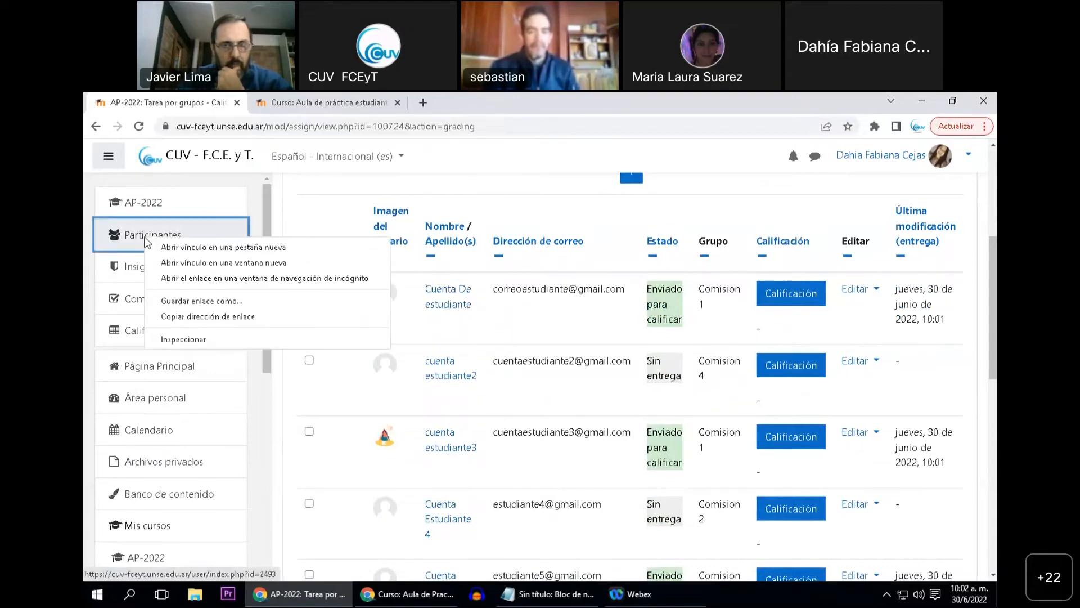
{"action": "left_click", "coordinate": [175, 247]}
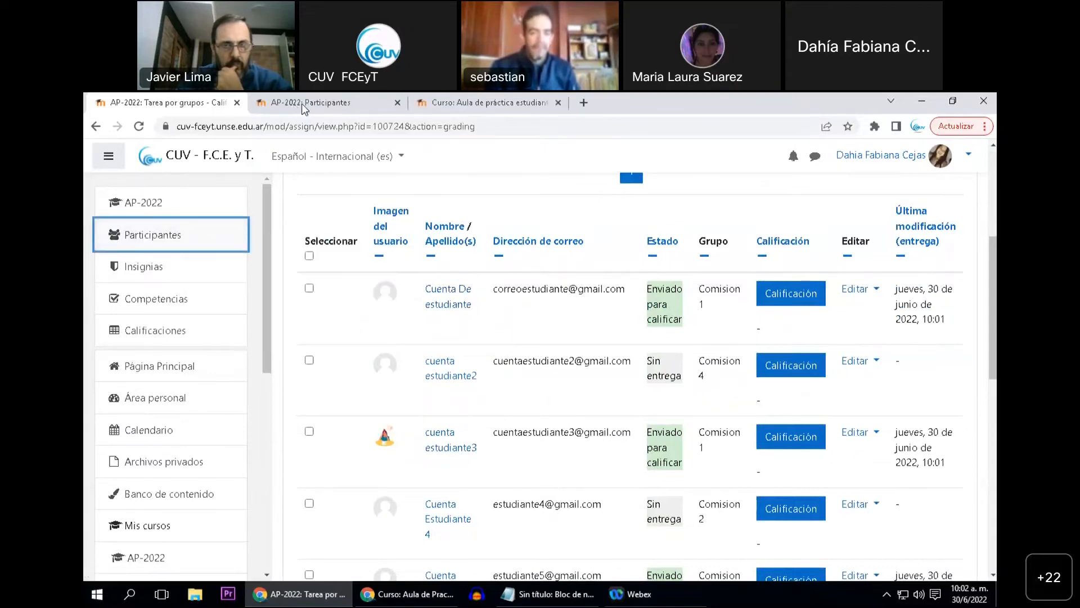
{"action": "left_click", "coordinate": [302, 105]}
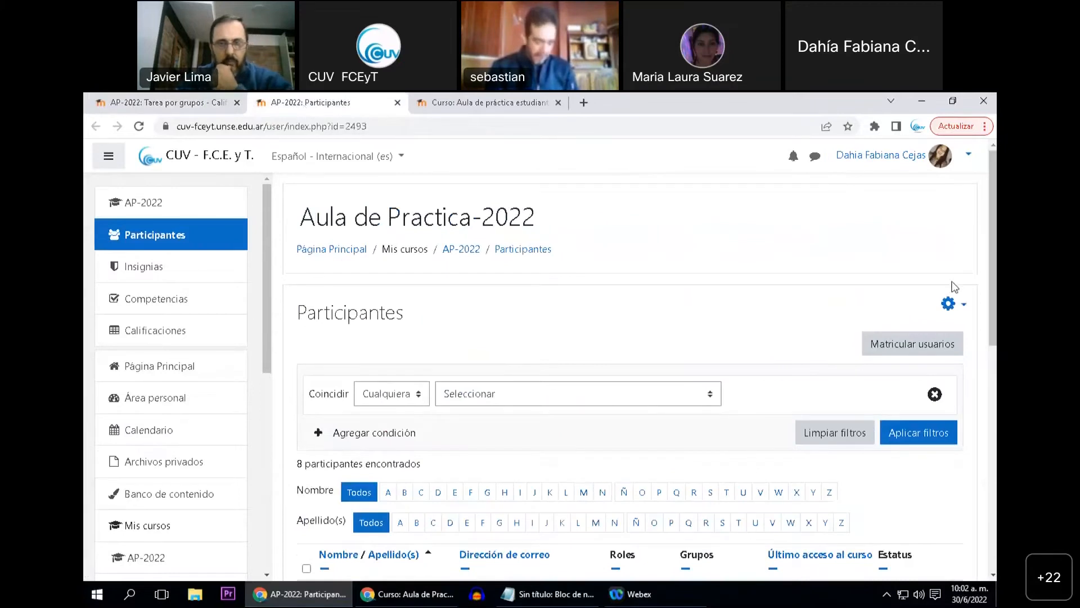
{"action": "left_click", "coordinate": [948, 304]}
{"action": "left_click", "coordinate": [798, 394]}
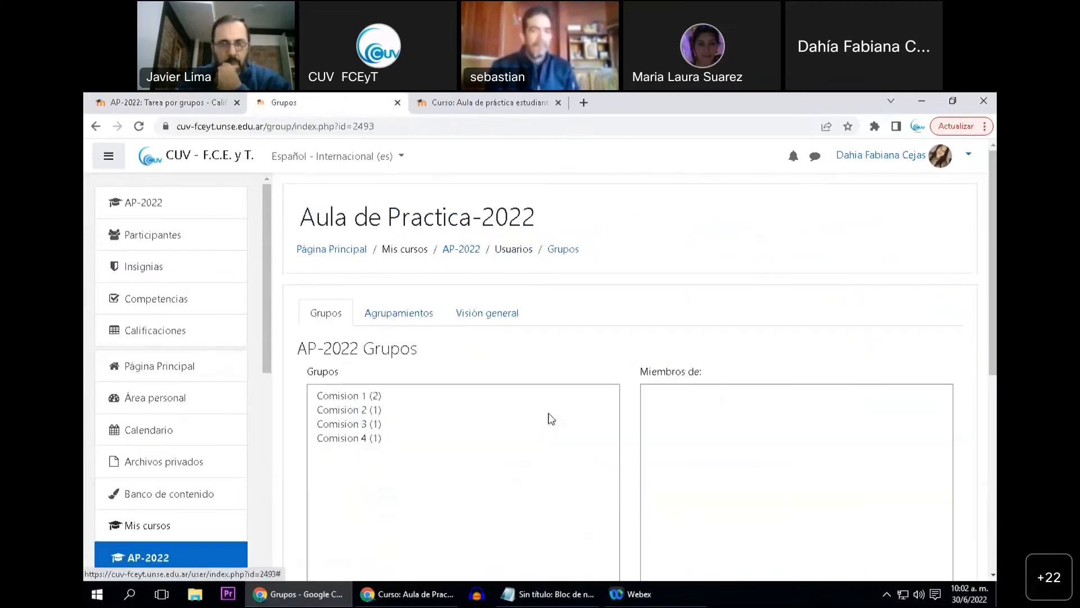
{"action": "left_click", "coordinate": [363, 396]}
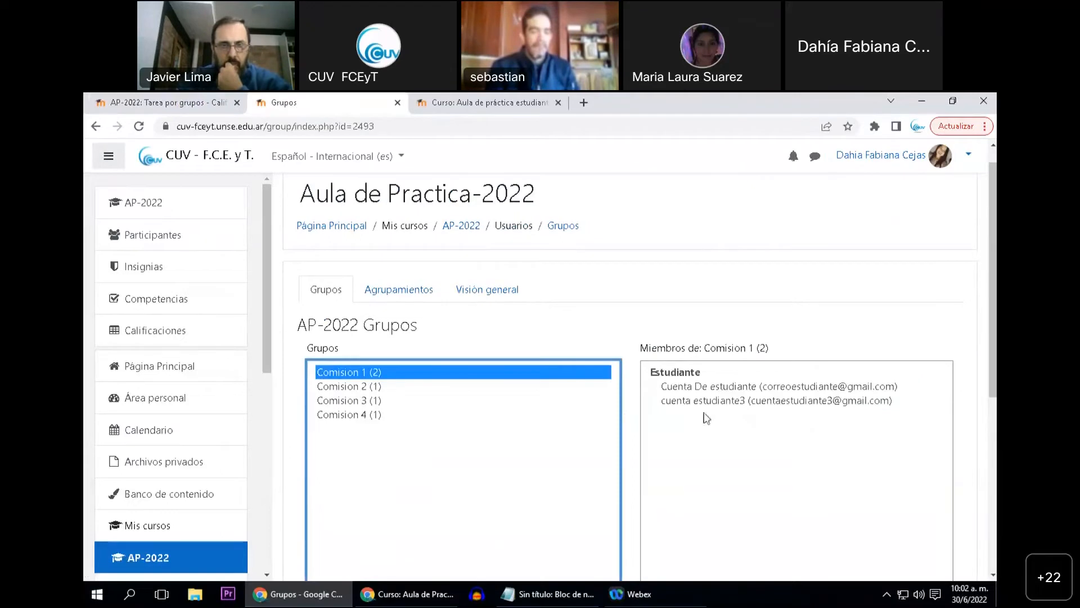
Open the groups overview and review the members of each group that is not in a grouping
{"action": "left_click", "coordinate": [461, 291]}
{"action": "scroll", "coordinate": [442, 394], "scroll_direction": "down", "scroll_amount": 2}
{"action": "scroll", "coordinate": [442, 396], "scroll_direction": "down", "scroll_amount": 4}
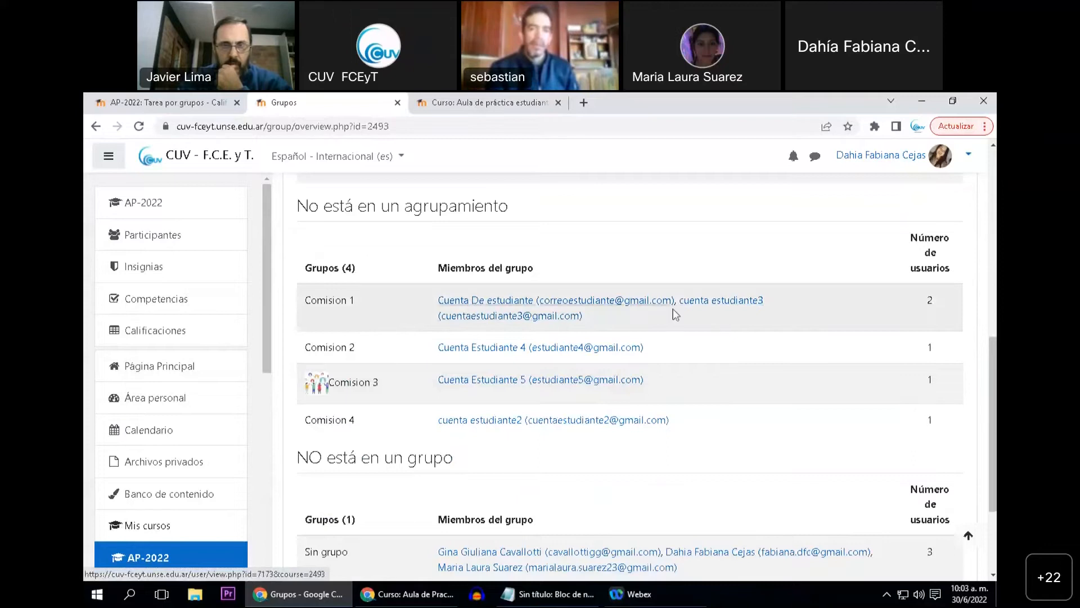
{"action": "mouse_move", "coordinate": [382, 291]}
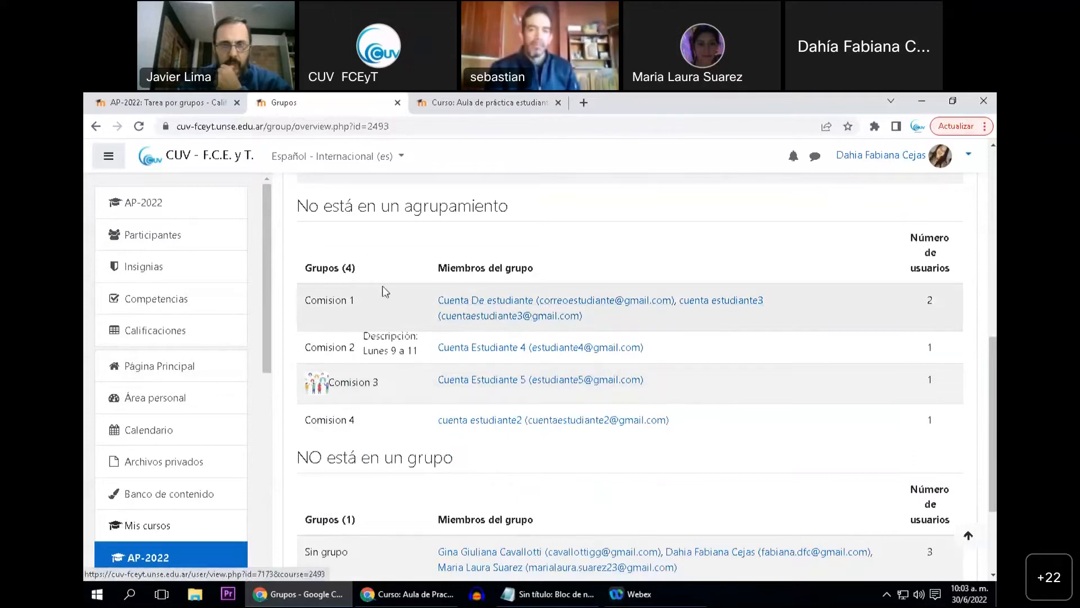
Return to the submissions list of Tarea por grupos and check the first student's group, last modification date and submitted file
{"action": "left_click", "coordinate": [169, 107]}
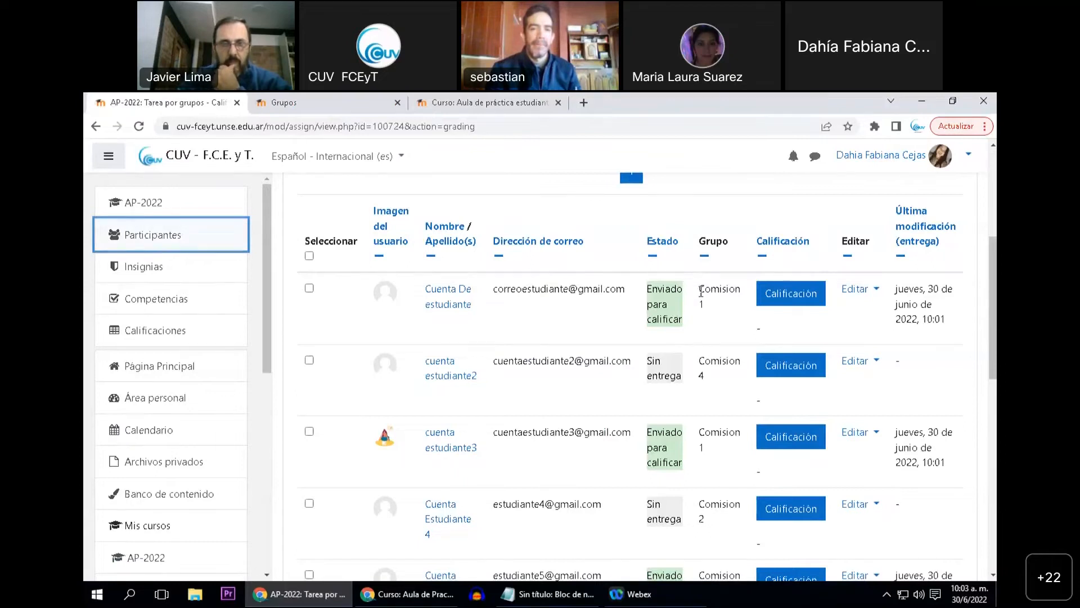
{"action": "left_click_drag", "start_coordinate": [700, 288], "coordinate": [703, 308]}
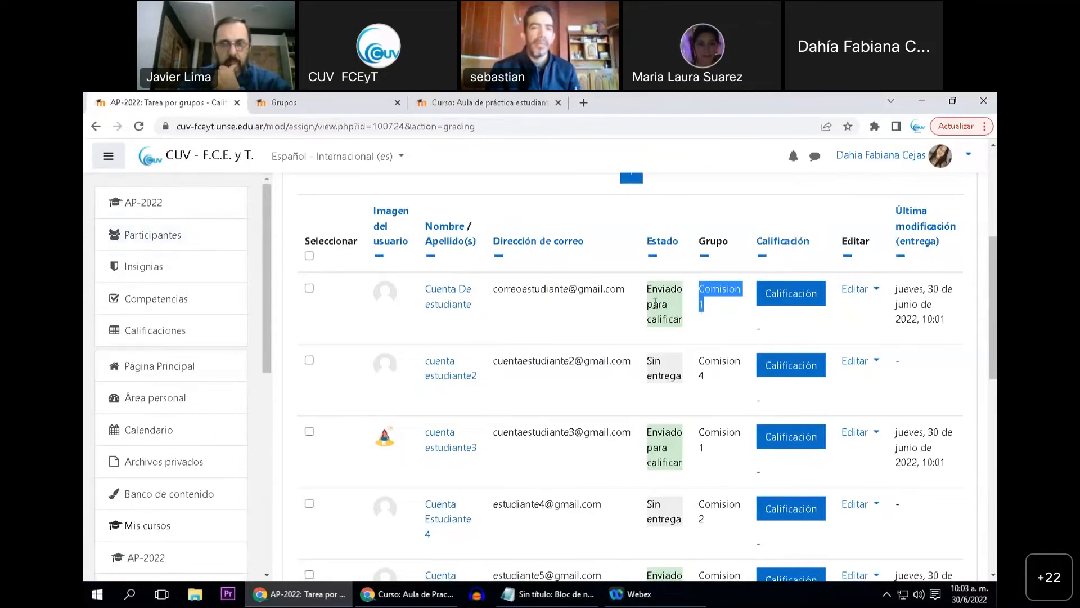
{"action": "left_click", "coordinate": [902, 302]}
{"action": "scroll", "coordinate": [901, 301], "scroll_direction": "right", "scroll_amount": 3}
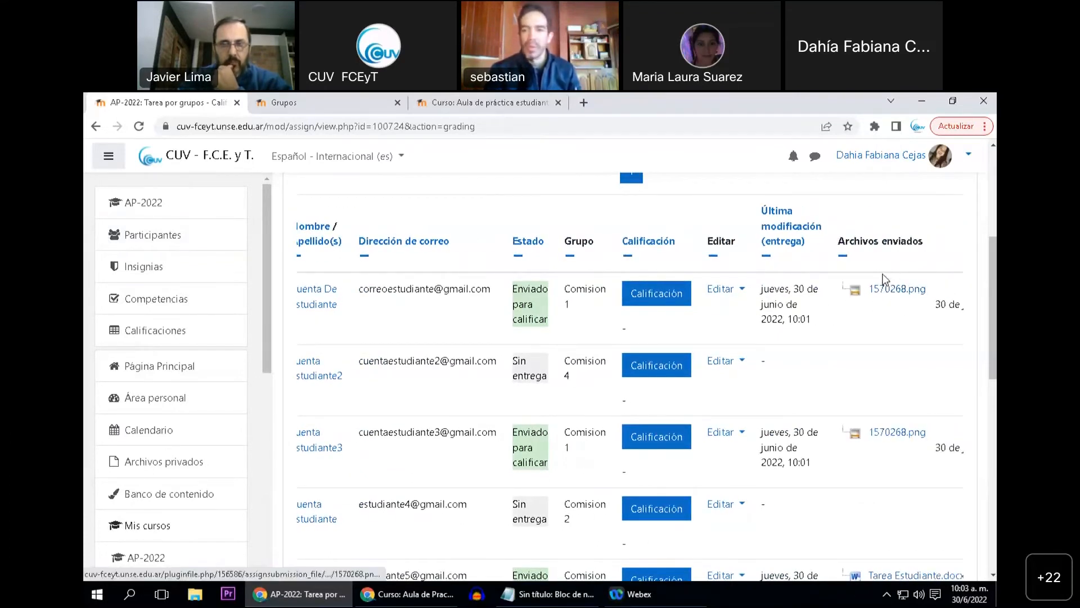
{"action": "scroll", "coordinate": [886, 285], "scroll_direction": "right", "scroll_amount": 3}
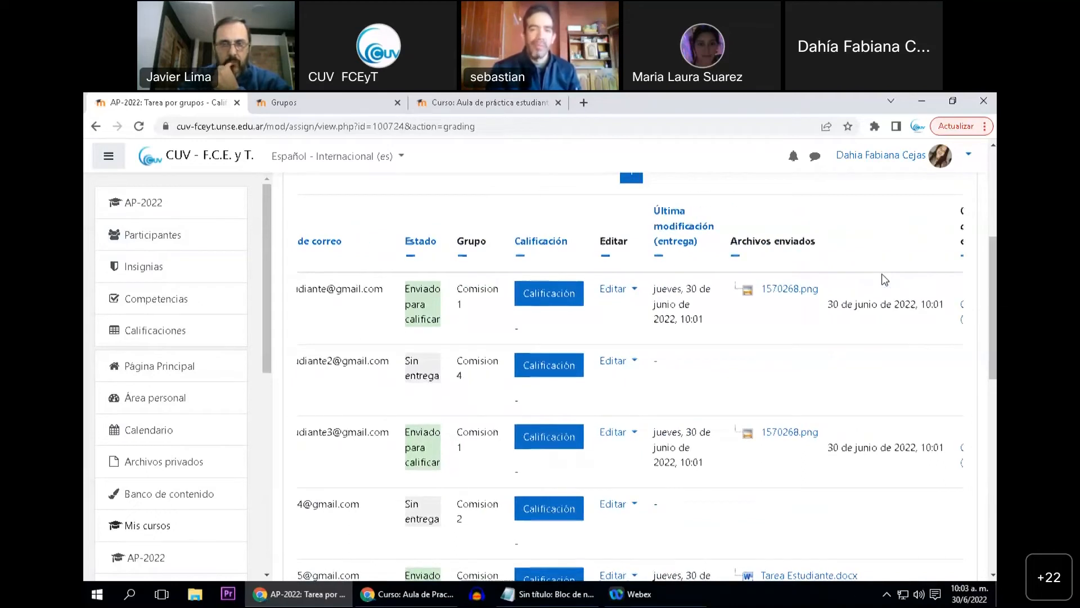
{"action": "scroll", "coordinate": [883, 274], "scroll_direction": "right", "scroll_amount": 2}
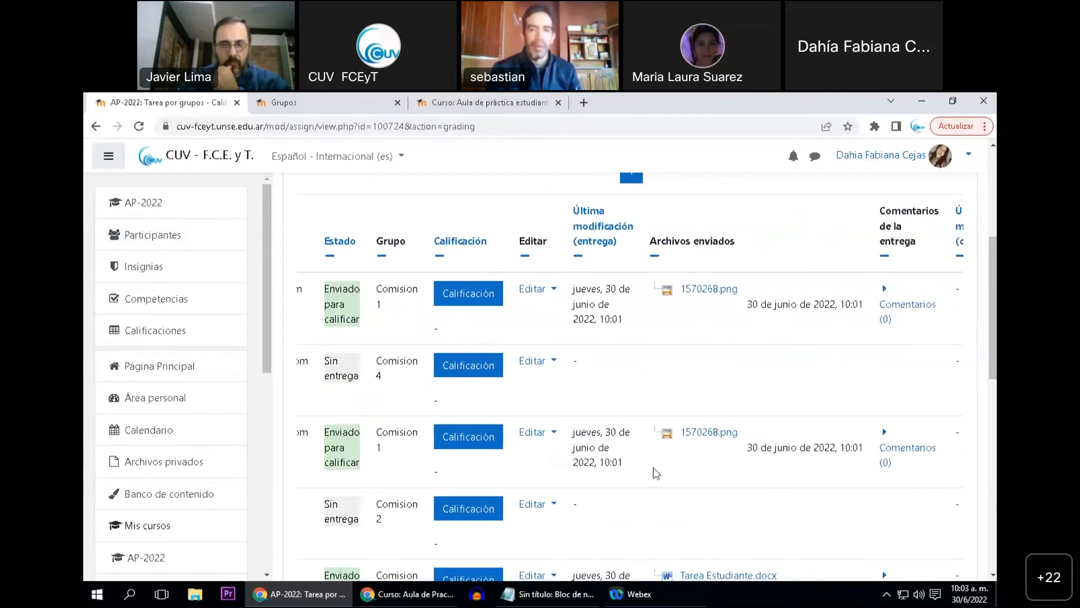
{"action": "scroll", "coordinate": [656, 466], "scroll_direction": "left", "scroll_amount": 3}
{"action": "scroll", "coordinate": [656, 467], "scroll_direction": "left", "scroll_amount": 2}
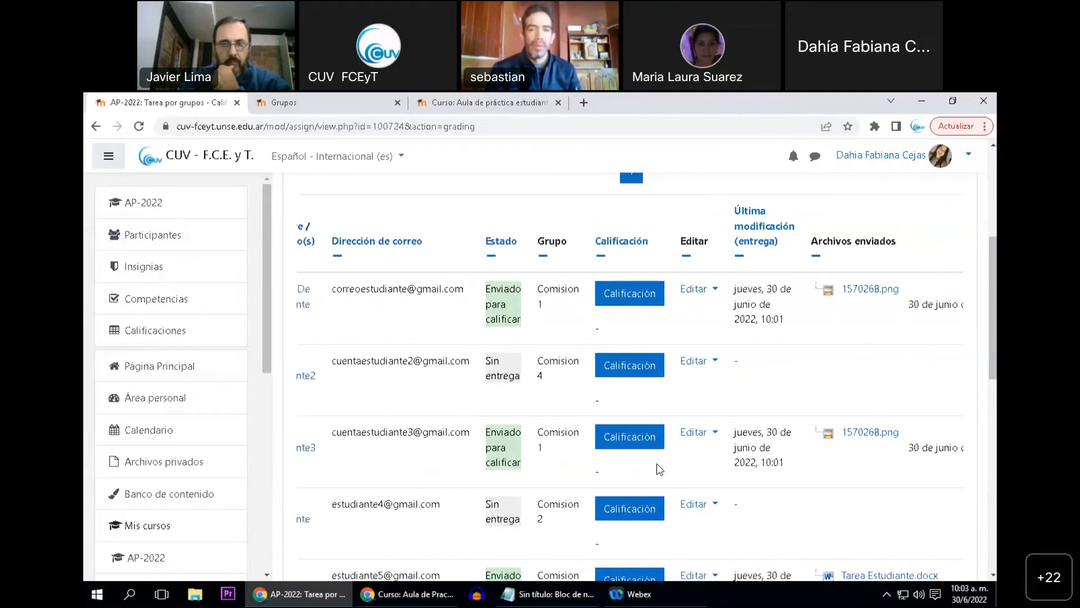
Compare the submission status, group and submitted files of all students in the submissions list
{"action": "scroll", "coordinate": [473, 484], "scroll_direction": "down", "scroll_amount": 2}
{"action": "scroll", "coordinate": [473, 482], "scroll_direction": "up", "scroll_amount": 2}
{"action": "scroll", "coordinate": [437, 471], "scroll_direction": "down", "scroll_amount": 1}
{"action": "mouse_move", "coordinate": [506, 570]}
{"action": "left_mouse_down"}
{"action": "mouse_move", "coordinate": [432, 576]}
{"action": "mouse_move", "coordinate": [508, 580]}
{"action": "left_mouse_up"}
{"action": "scroll", "coordinate": [536, 404], "scroll_direction": "up", "scroll_amount": 1}
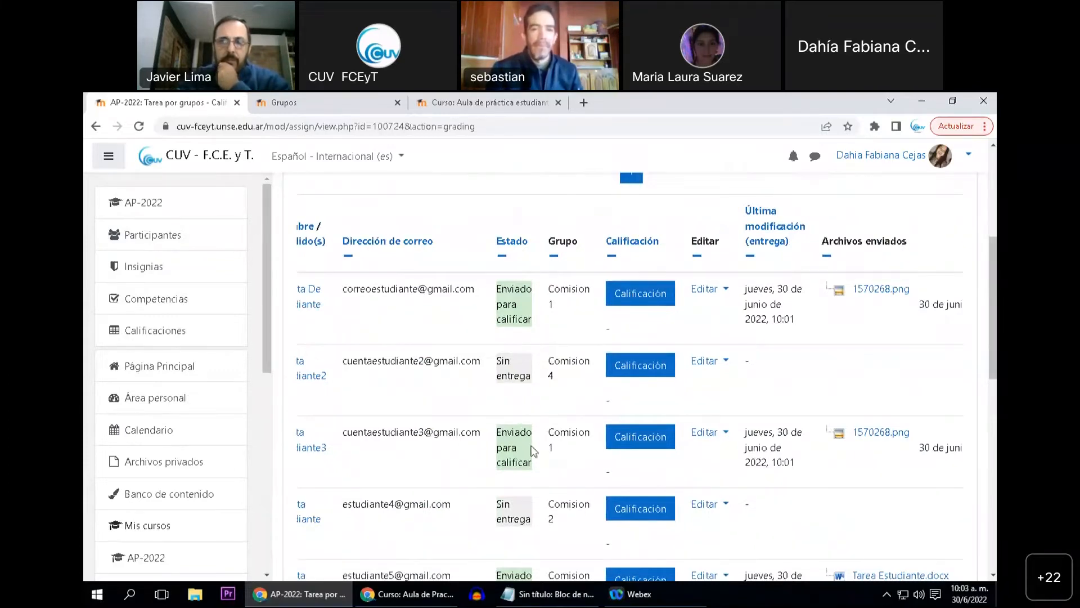
{"action": "scroll", "coordinate": [539, 518], "scroll_direction": "down", "scroll_amount": 2}
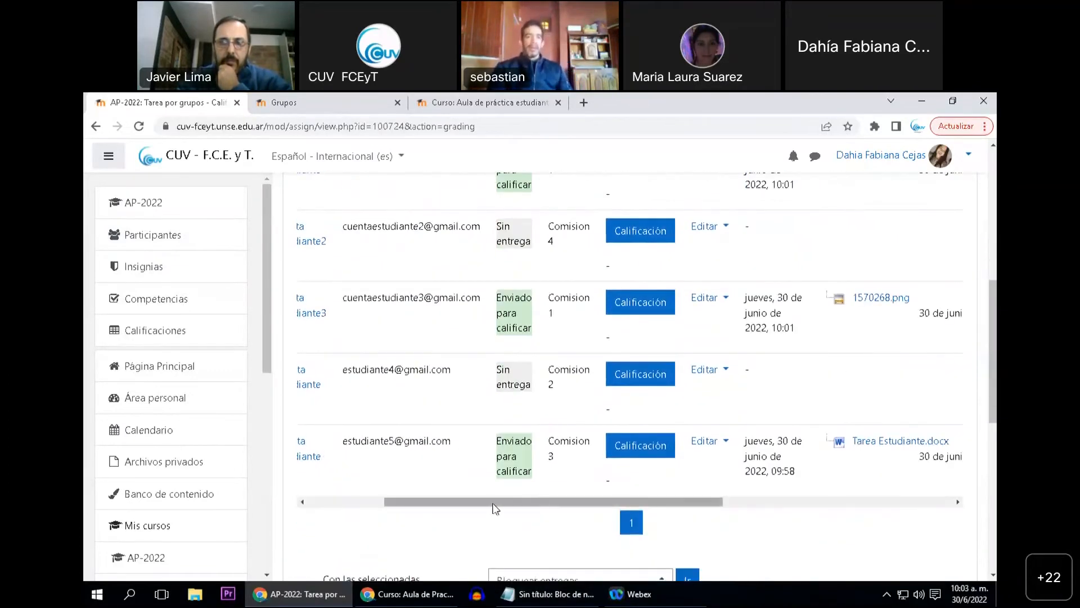
{"action": "left_click_drag", "start_coordinate": [494, 502], "coordinate": [430, 502]}
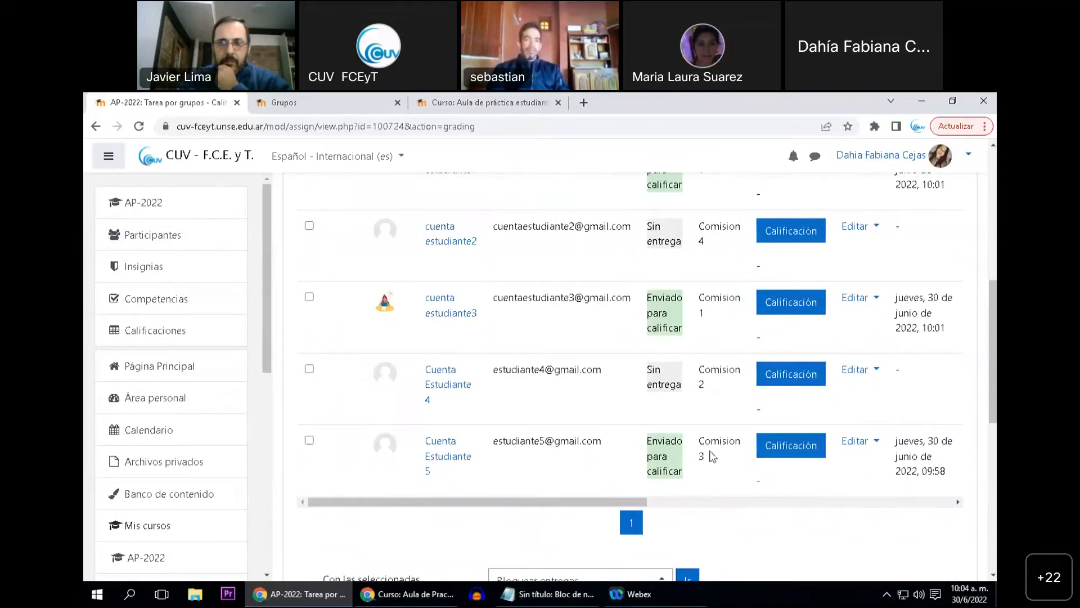
{"action": "left_click_drag", "start_coordinate": [545, 502], "coordinate": [495, 500]}
{"action": "scroll", "coordinate": [529, 490], "scroll_direction": "up", "scroll_amount": 2}
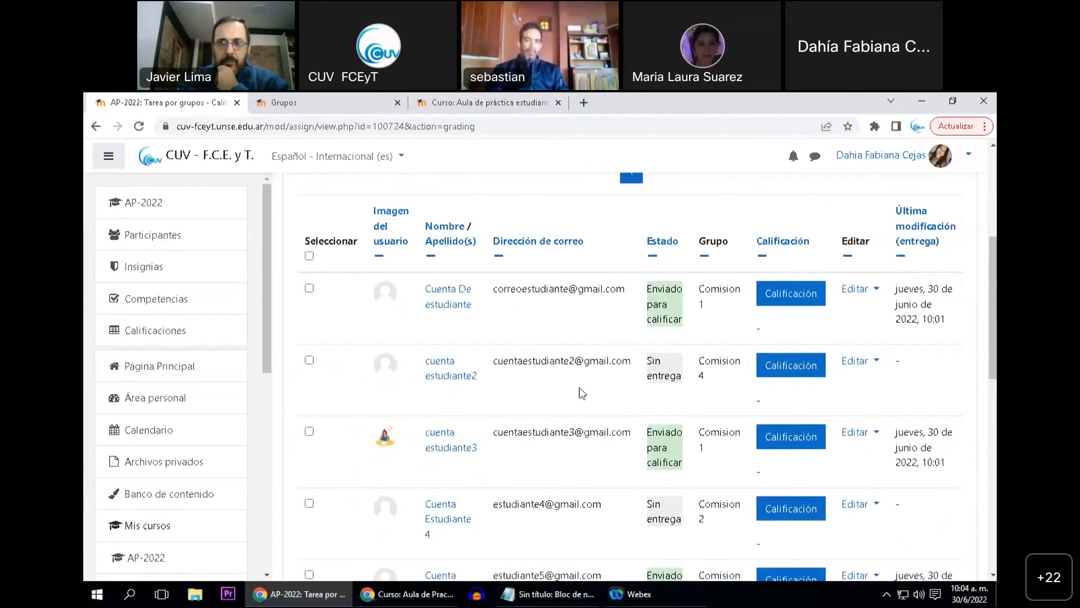
Preview the grading page of the first Comision 1 student, return to the list and compare both members' group entries
{"action": "left_click", "coordinate": [791, 293]}
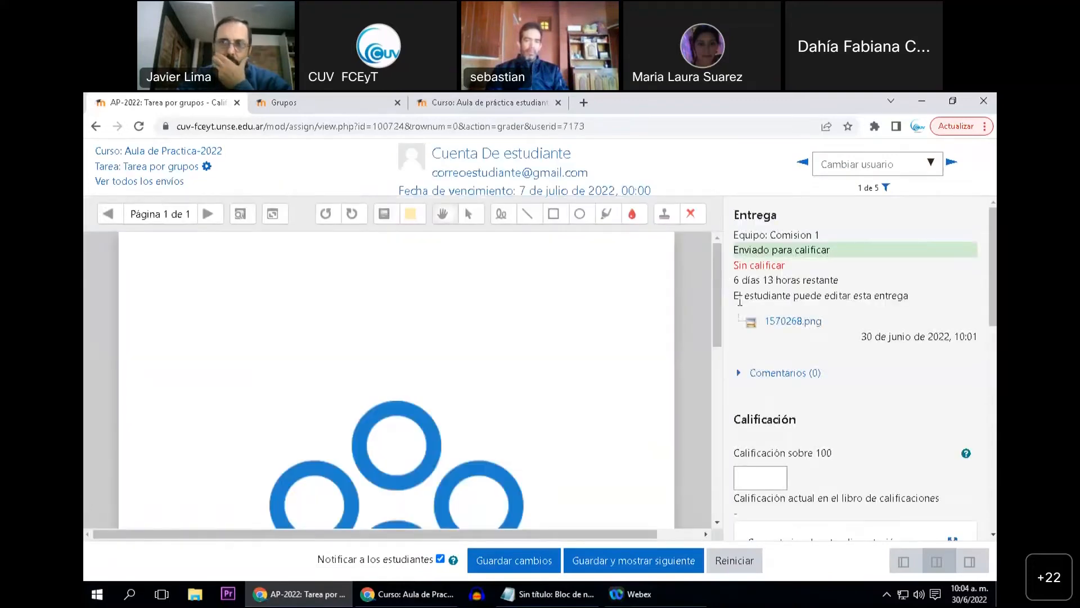
{"action": "left_click", "coordinate": [96, 126]}
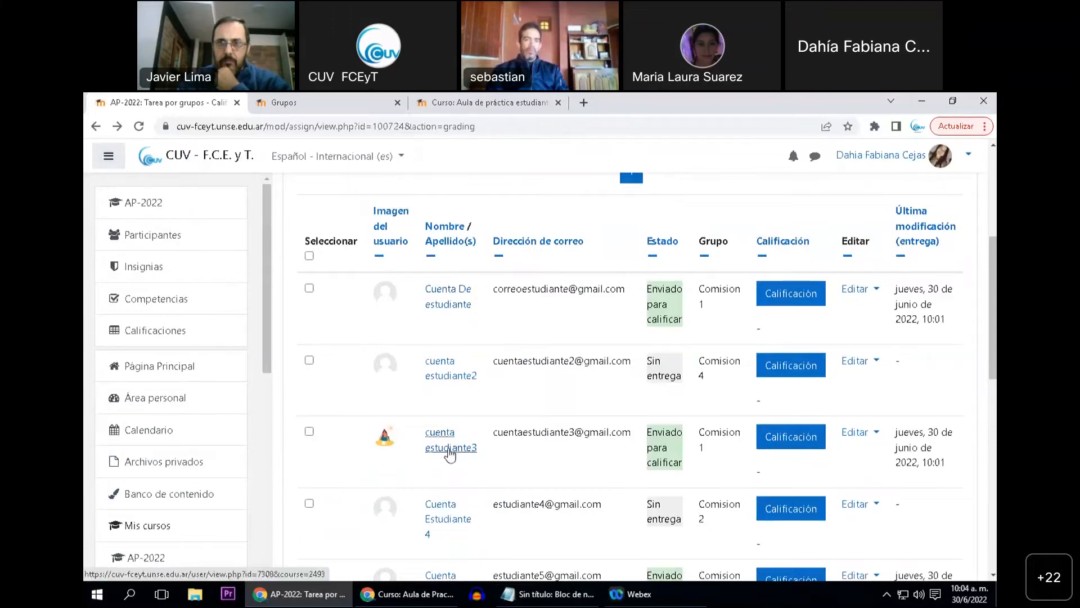
{"action": "left_click_drag", "start_coordinate": [420, 436], "coordinate": [481, 457]}
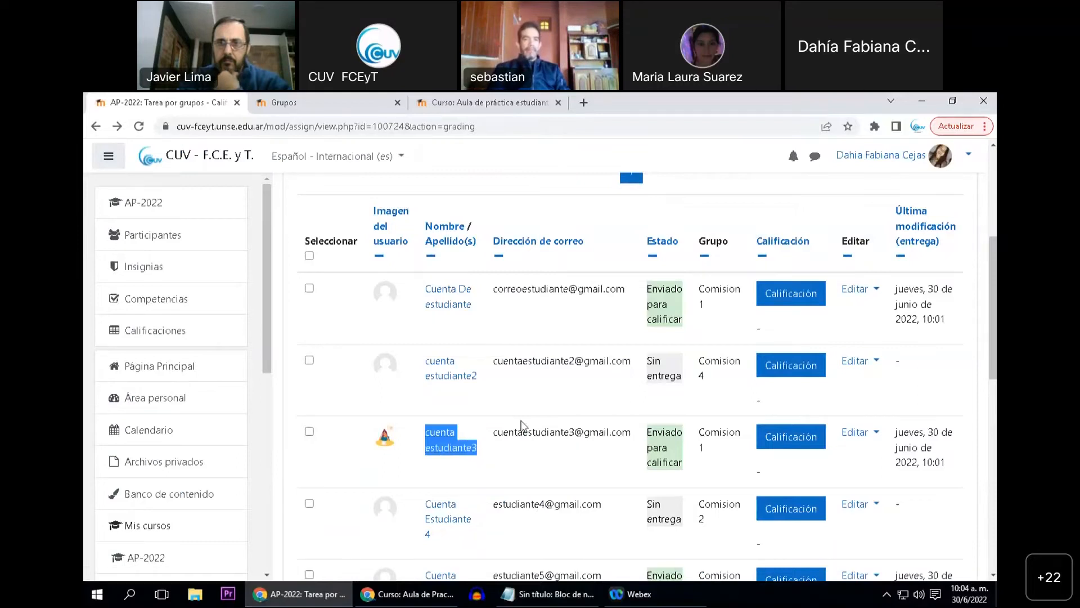
{"action": "double_click", "coordinate": [719, 289]}
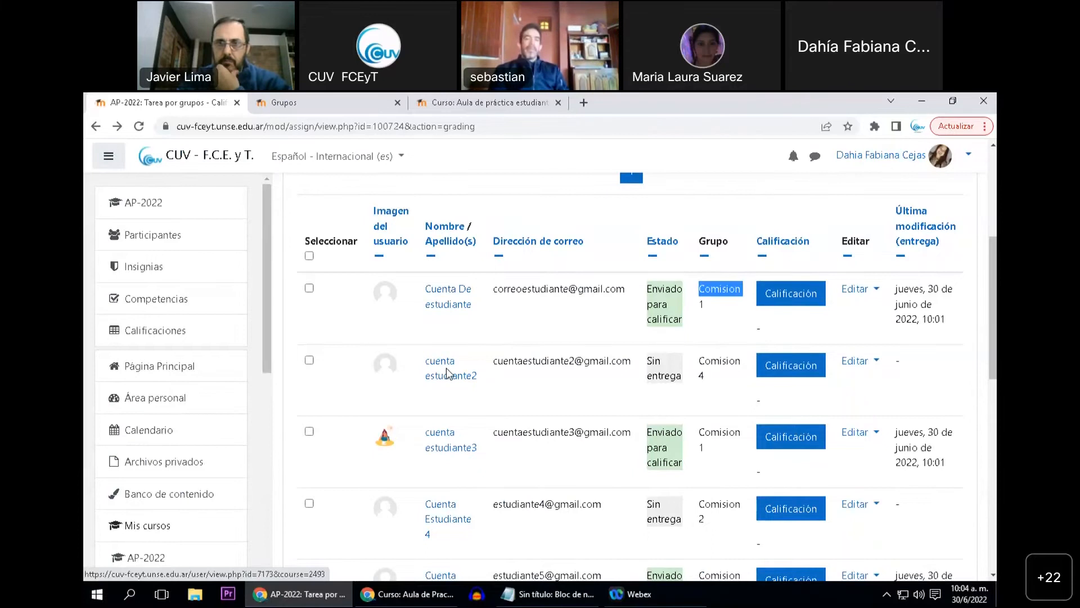
Grade the first Comision 1 student's submission with 90 out of 100 and save the changes
{"action": "left_click", "coordinate": [779, 304]}
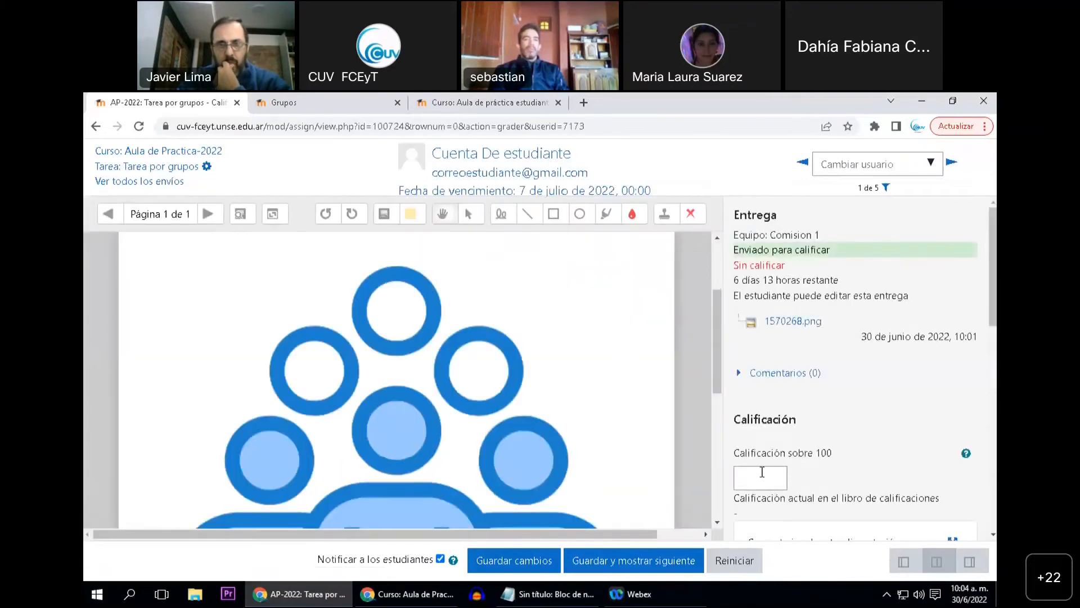
{"action": "left_click", "coordinate": [771, 472]}
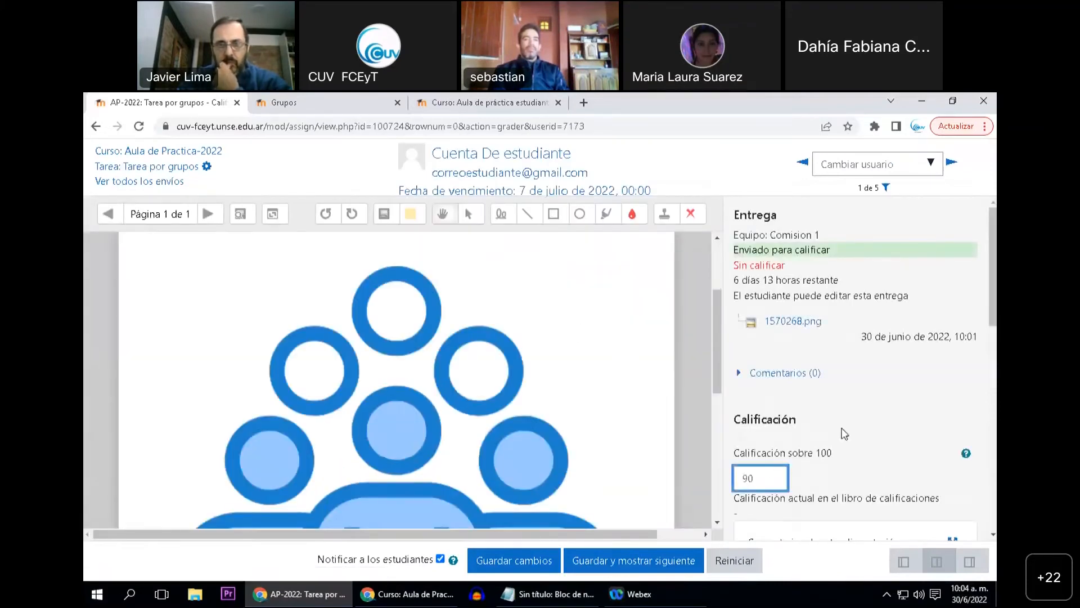
{"action": "scroll", "coordinate": [844, 433], "scroll_direction": "down", "scroll_amount": 1}
{"action": "left_click", "coordinate": [524, 561]}
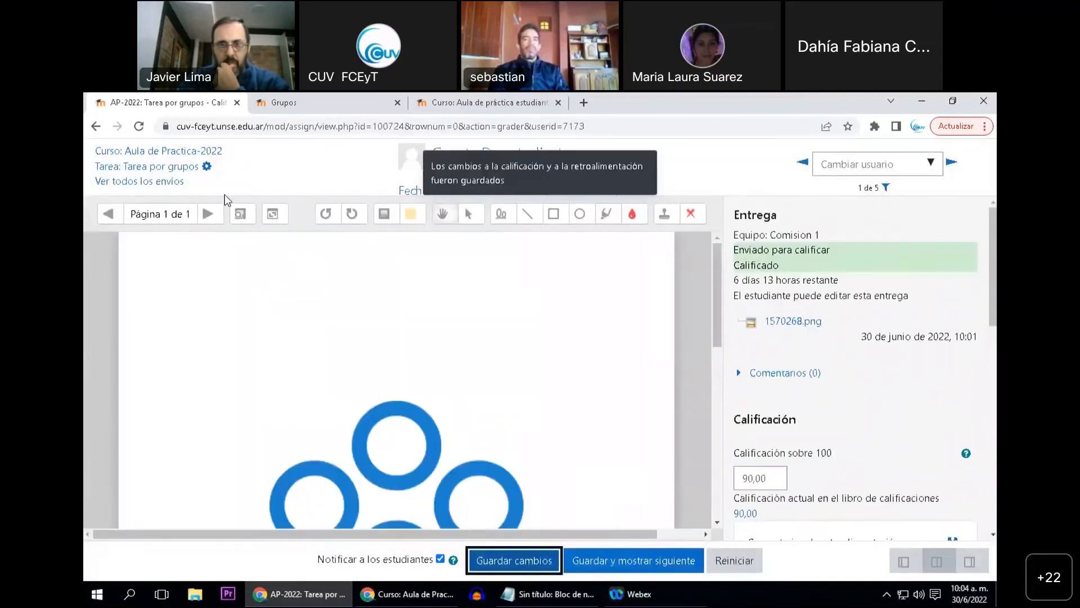
Return to Tarea por grupos, reopen the list of all submissions and check the first student's grade
{"action": "left_click", "coordinate": [165, 167]}
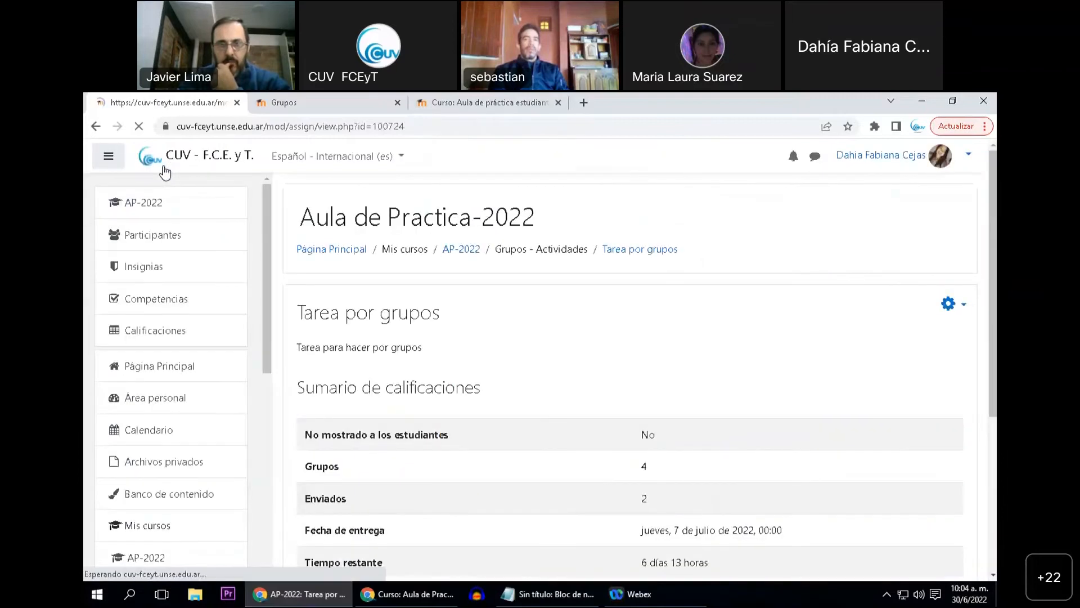
{"action": "scroll", "coordinate": [508, 421], "scroll_direction": "down", "scroll_amount": 2}
{"action": "left_click", "coordinate": [591, 477]}
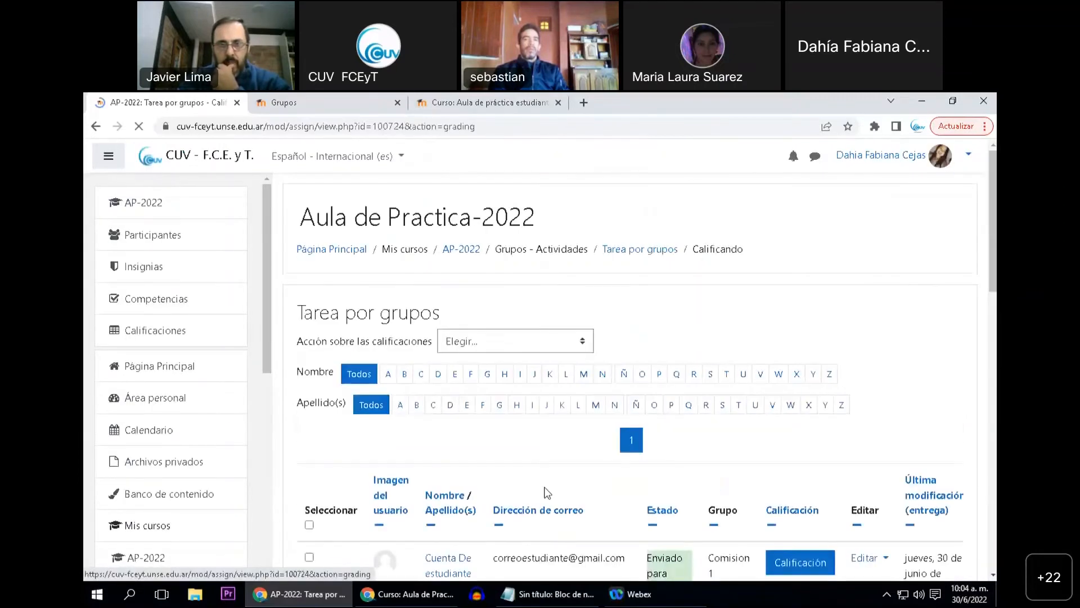
{"action": "scroll", "coordinate": [546, 493], "scroll_direction": "down", "scroll_amount": 5}
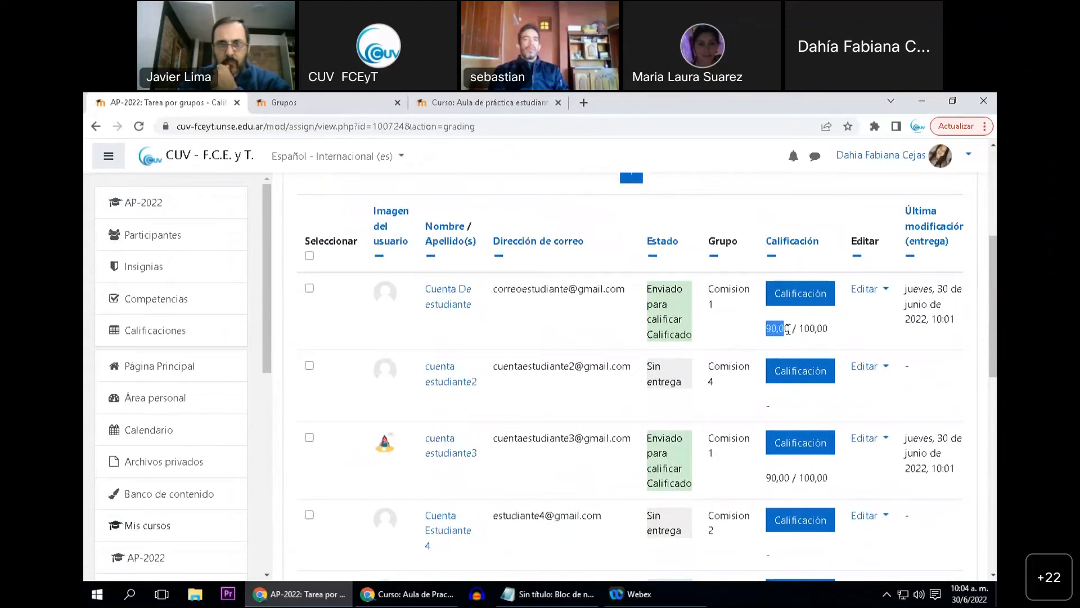
{"action": "left_click", "coordinate": [794, 327]}
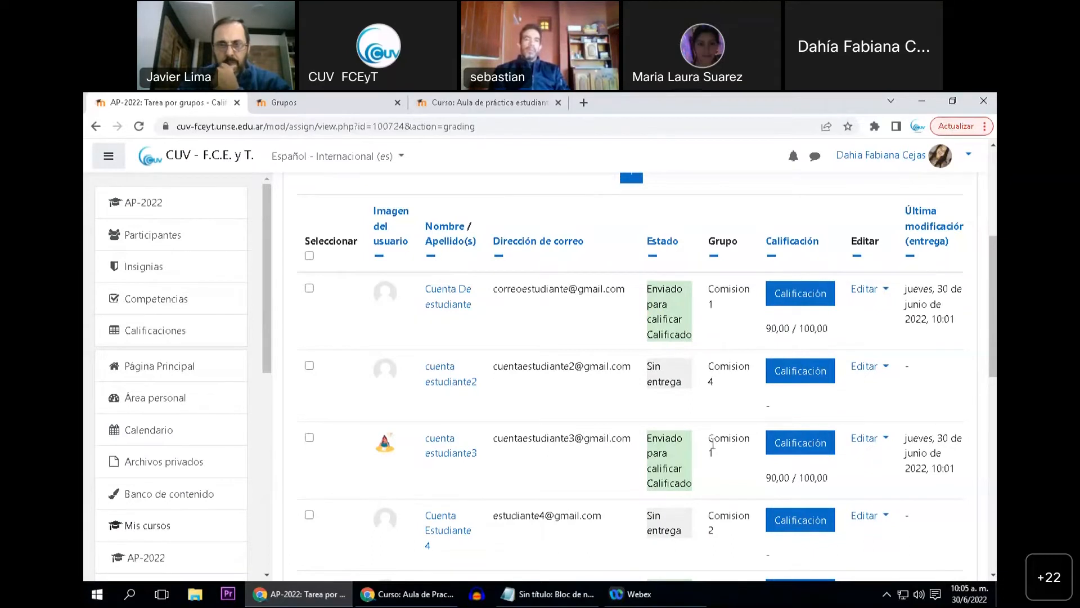
Check the group and grade of the other Comision 1 member and compare them with the remaining students' rows
{"action": "left_click_drag", "start_coordinate": [710, 443], "coordinate": [714, 455]}
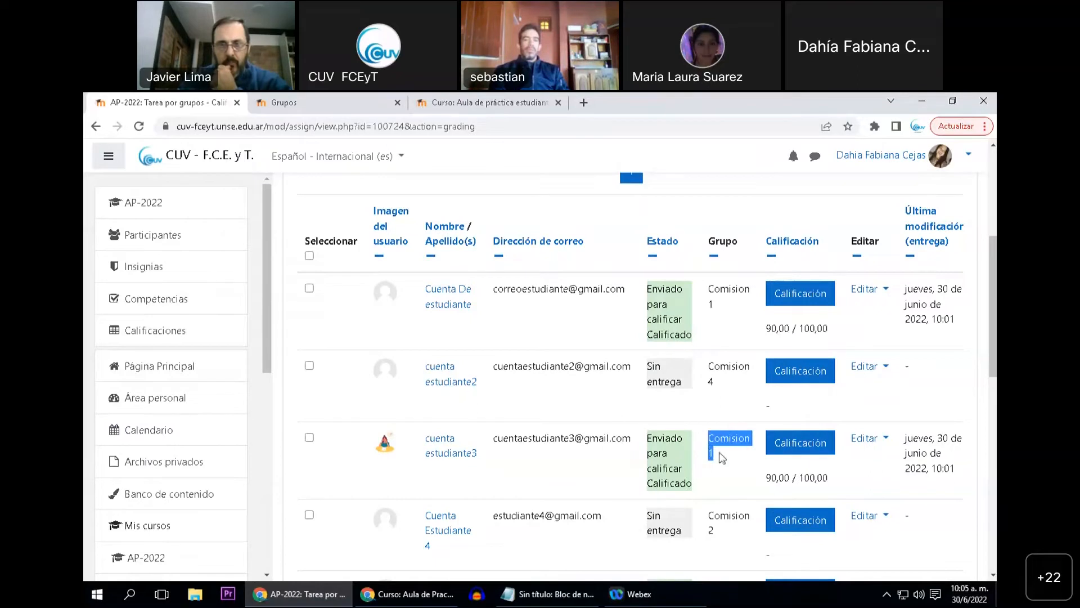
{"action": "scroll", "coordinate": [719, 454], "scroll_direction": "down", "scroll_amount": 3}
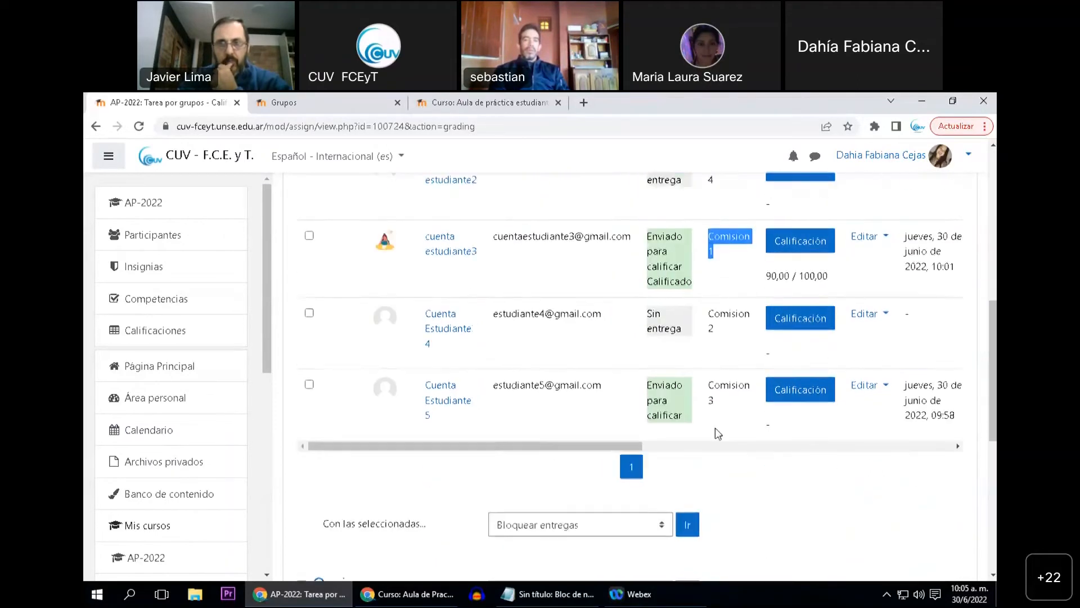
{"action": "scroll", "coordinate": [719, 394], "scroll_direction": "up", "scroll_amount": 1}
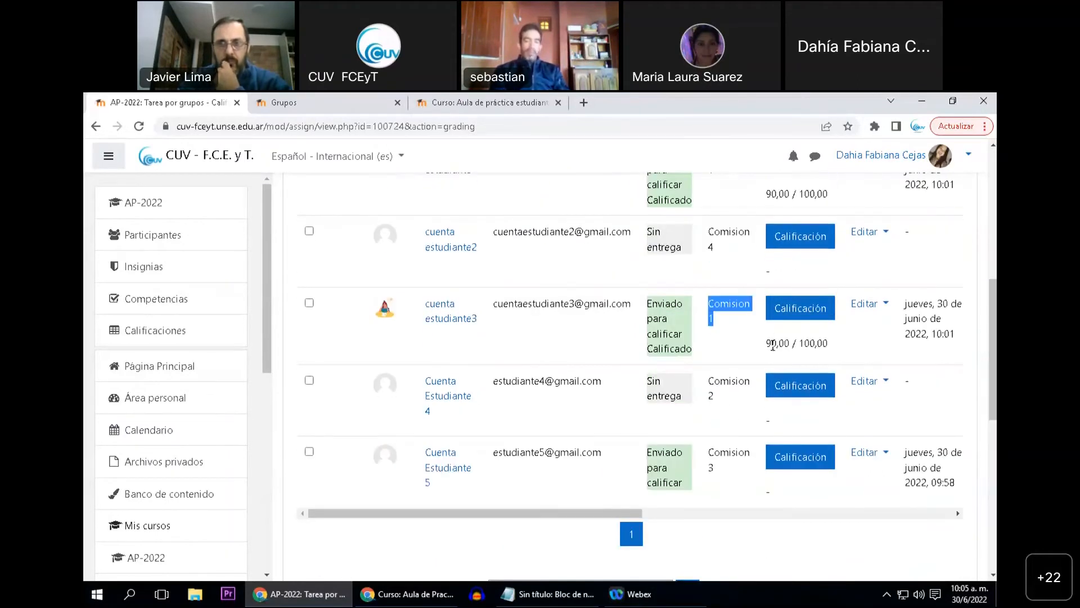
{"action": "left_click_drag", "start_coordinate": [766, 345], "coordinate": [785, 346]}
{"action": "scroll", "coordinate": [747, 366], "scroll_direction": "up", "scroll_amount": 2}
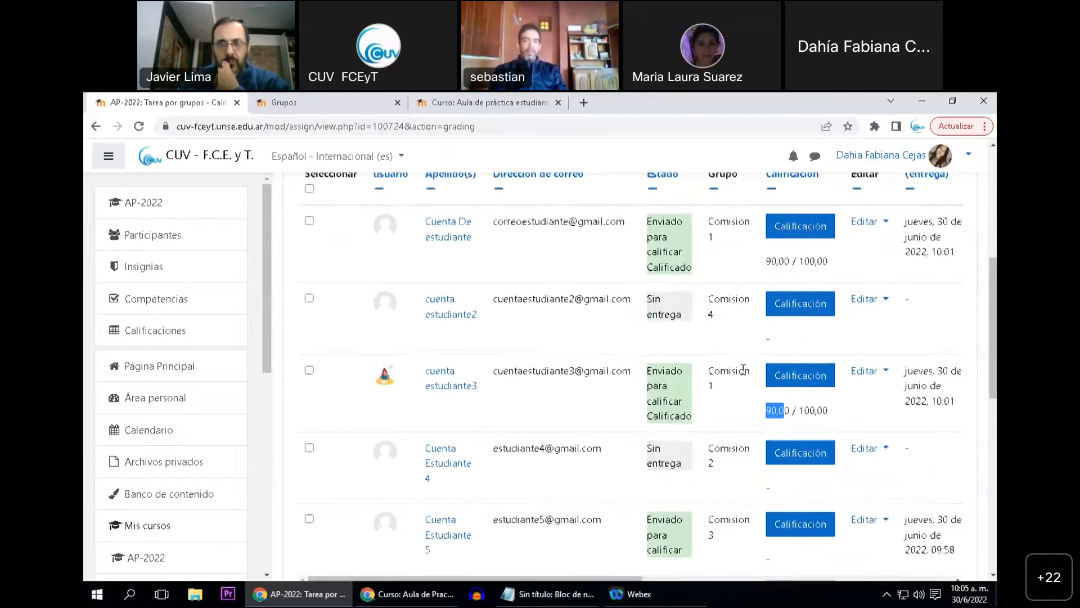
{"action": "scroll", "coordinate": [726, 440], "scroll_direction": "down", "scroll_amount": 3}
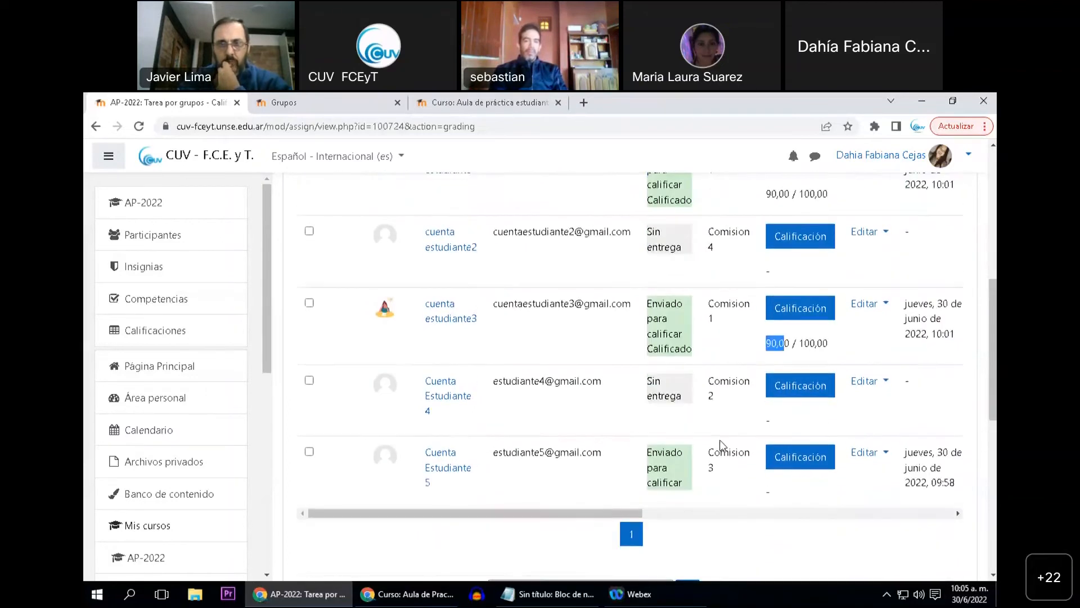
Examine the submission status, group and grade of every student in the Tarea por grupos submissions list
{"action": "scroll", "coordinate": [602, 438], "scroll_direction": "up", "scroll_amount": 5}
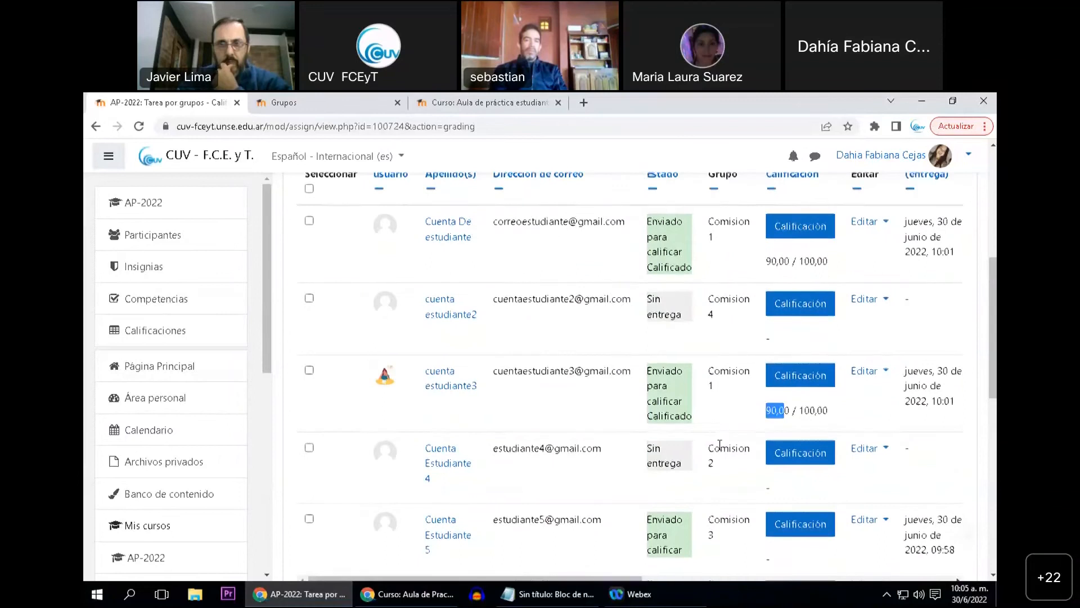
{"action": "scroll", "coordinate": [709, 422], "scroll_direction": "down", "scroll_amount": 1}
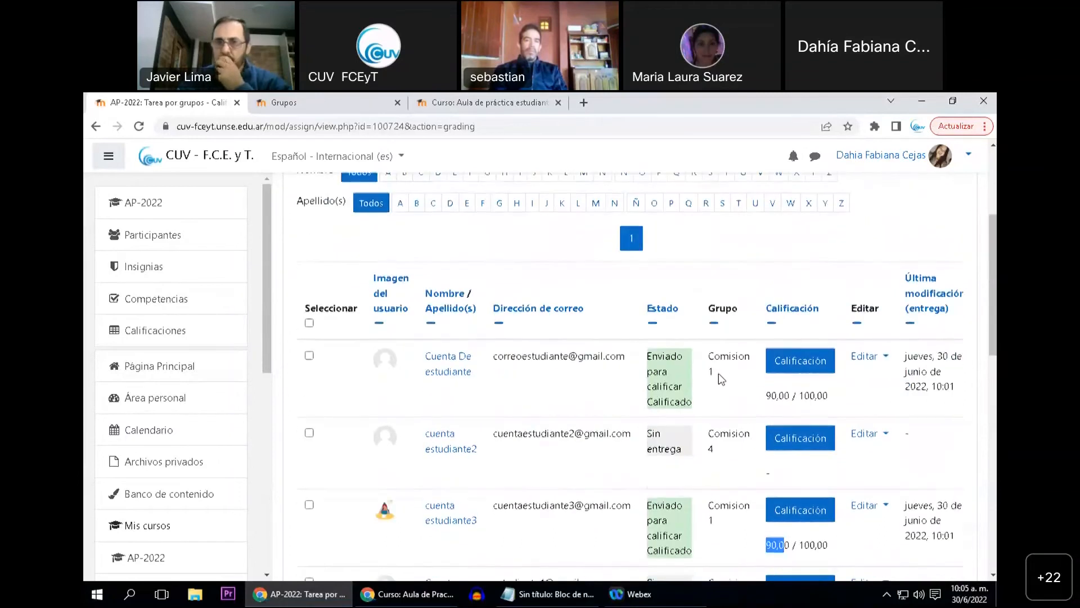
{"action": "scroll", "coordinate": [718, 373], "scroll_direction": "up", "scroll_amount": 2}
{"action": "scroll", "coordinate": [708, 429], "scroll_direction": "down", "scroll_amount": 8}
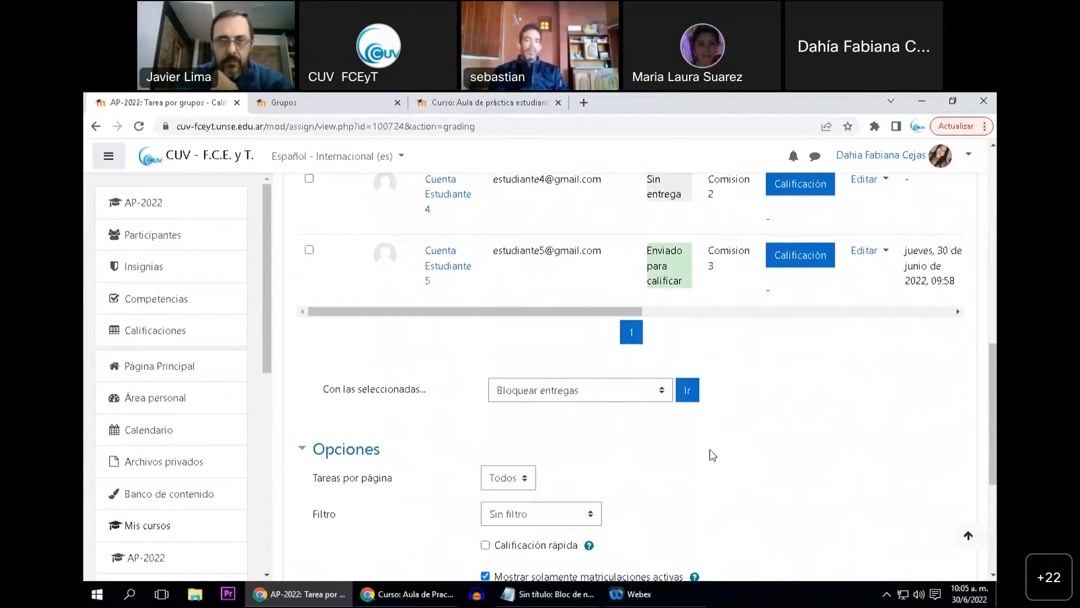
{"action": "scroll", "coordinate": [712, 459], "scroll_direction": "up", "scroll_amount": 3}
{"action": "scroll", "coordinate": [743, 494], "scroll_direction": "up", "scroll_amount": 1}
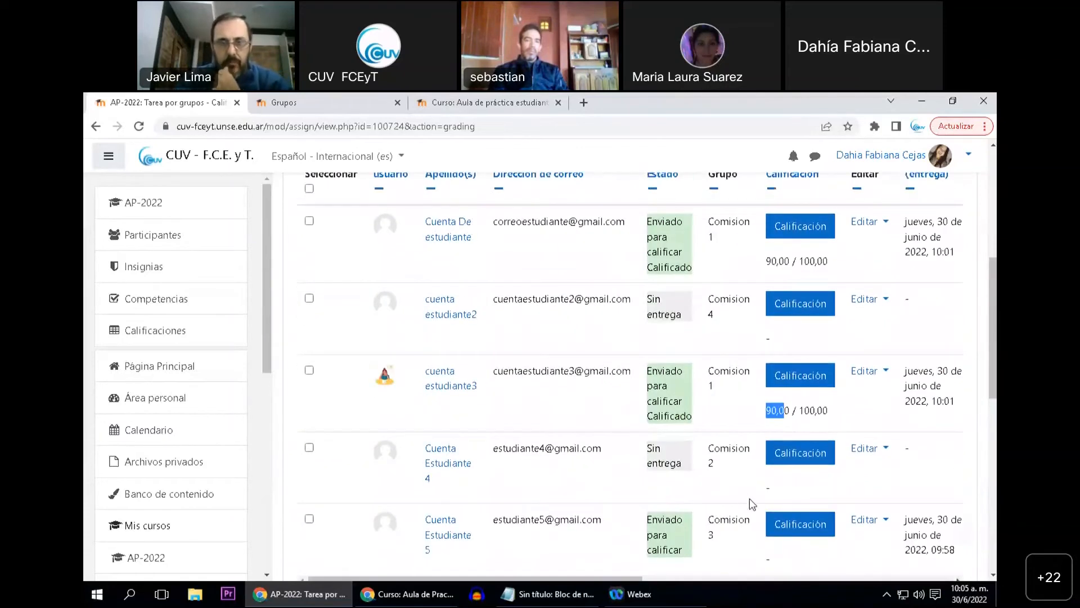
{"action": "scroll", "coordinate": [750, 498], "scroll_direction": "down", "scroll_amount": 1}
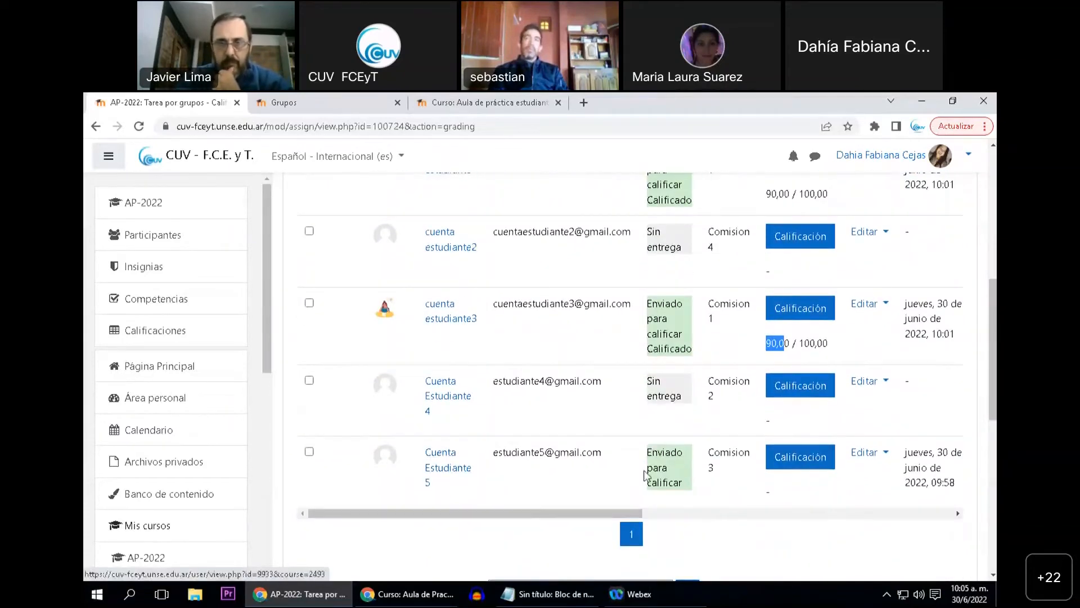
Check the Comision 3 student's submission status and compare it with the group's membership in the Grupos overview
{"action": "left_click_drag", "start_coordinate": [651, 455], "coordinate": [685, 485]}
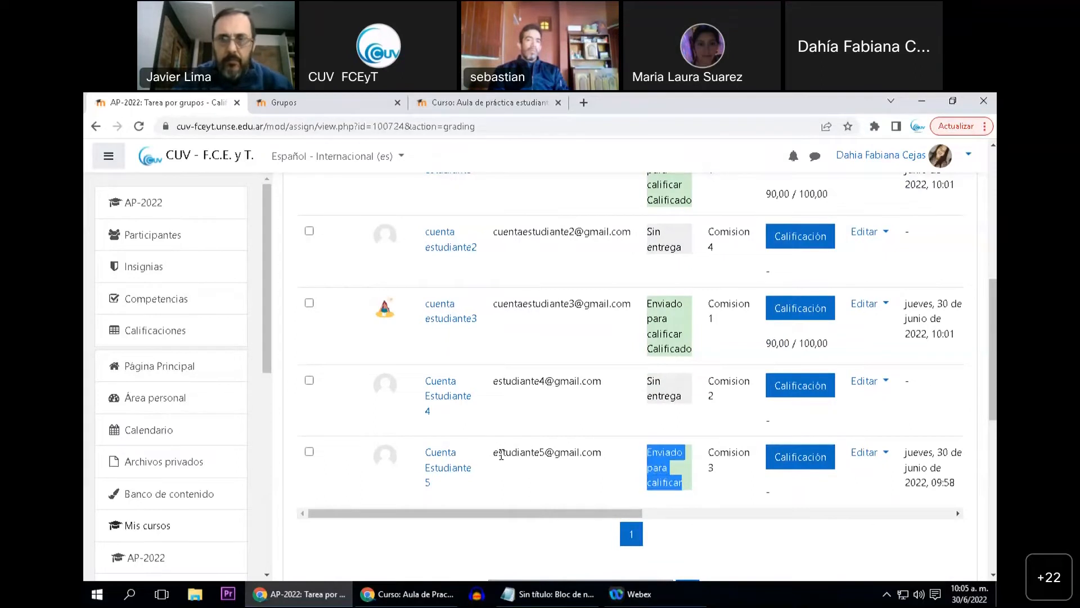
{"action": "left_click_drag", "start_coordinate": [493, 455], "coordinate": [545, 456]}
{"action": "left_click", "coordinate": [722, 473]}
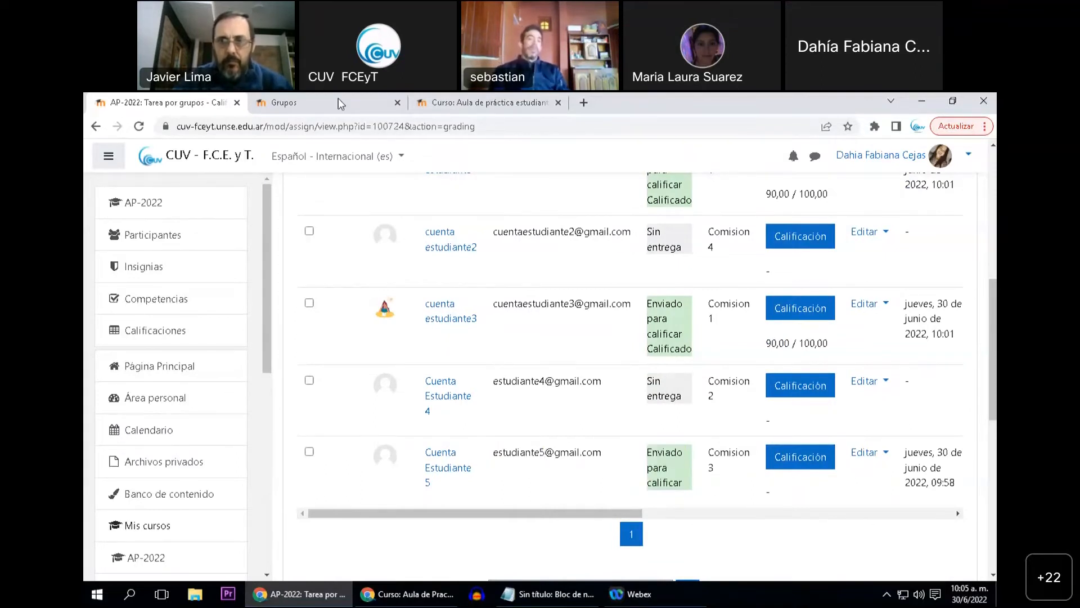
{"action": "key", "text": "ctrl+Tab"}
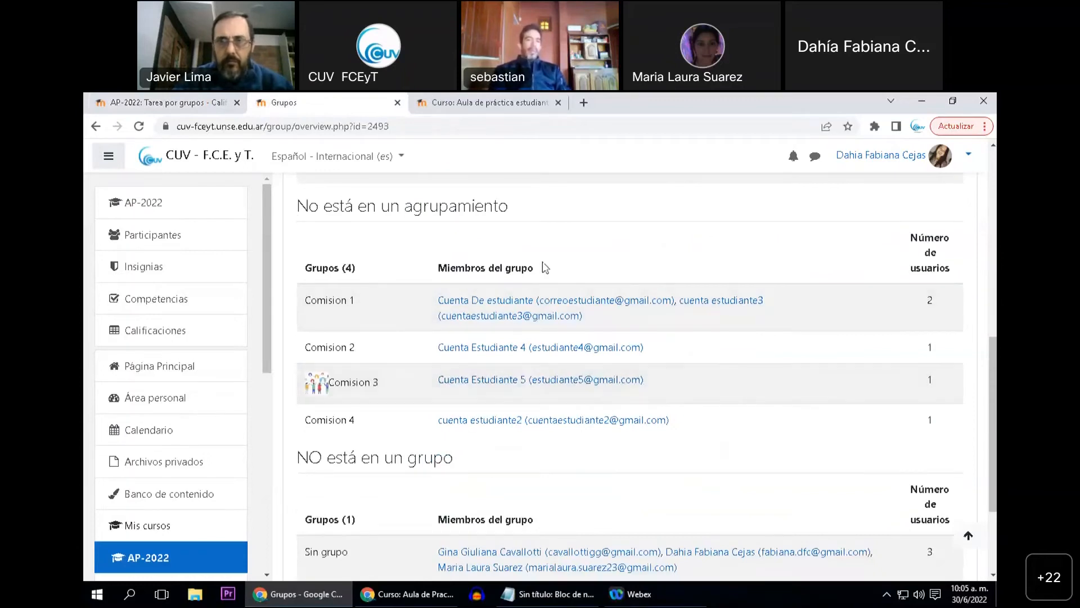
{"action": "left_click", "coordinate": [188, 101]}
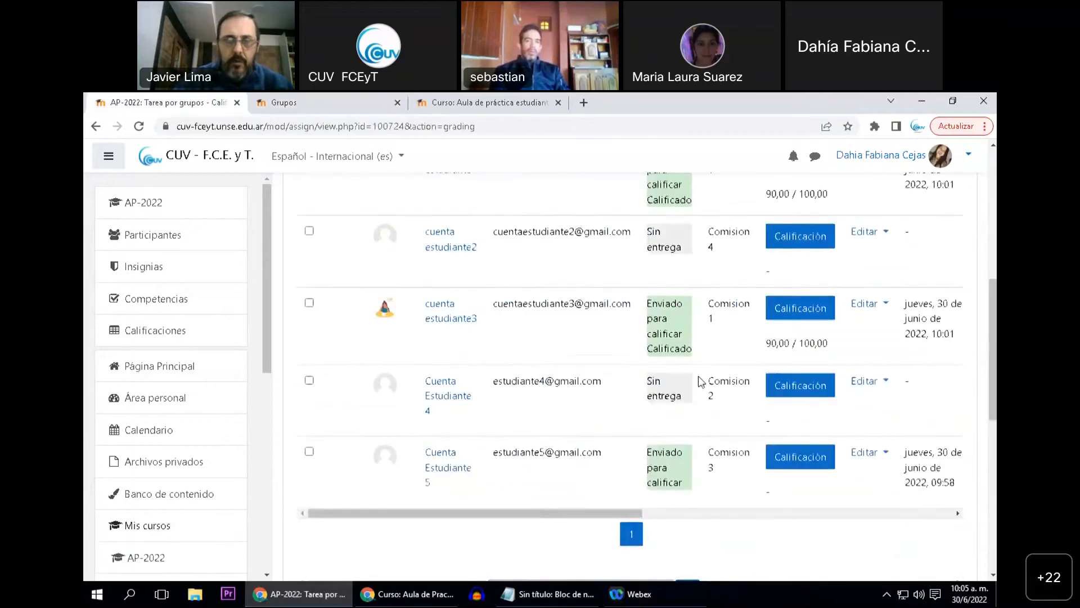
Review the Tarea por grupos submissions table once more, including the display options beneath it
{"action": "scroll", "coordinate": [692, 210], "scroll_direction": "up", "scroll_amount": 1}
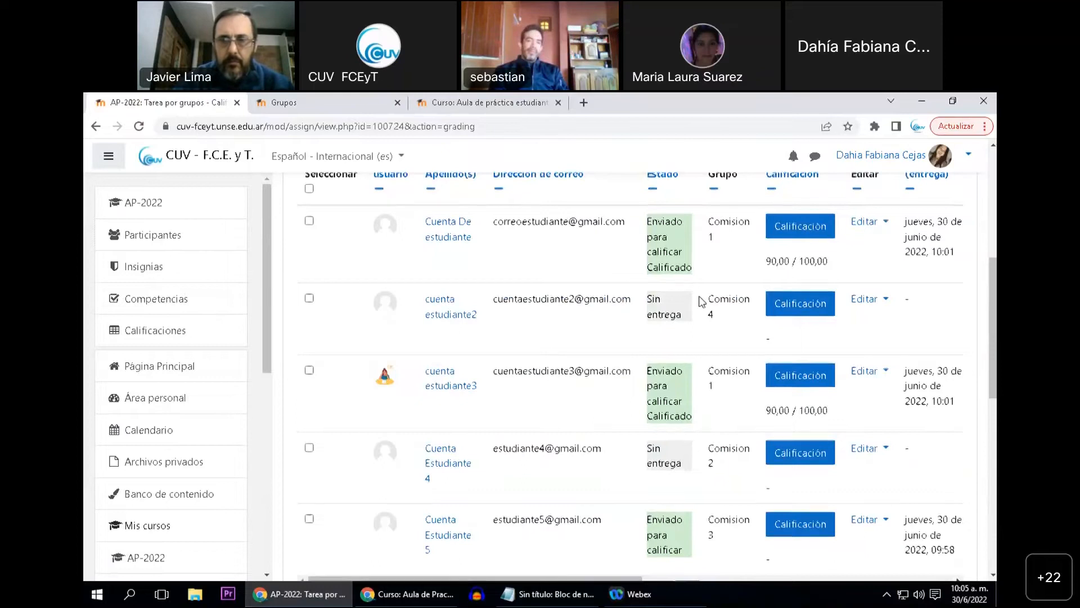
{"action": "scroll", "coordinate": [698, 304], "scroll_direction": "down", "scroll_amount": 6}
{"action": "scroll", "coordinate": [612, 344], "scroll_direction": "down", "scroll_amount": 4}
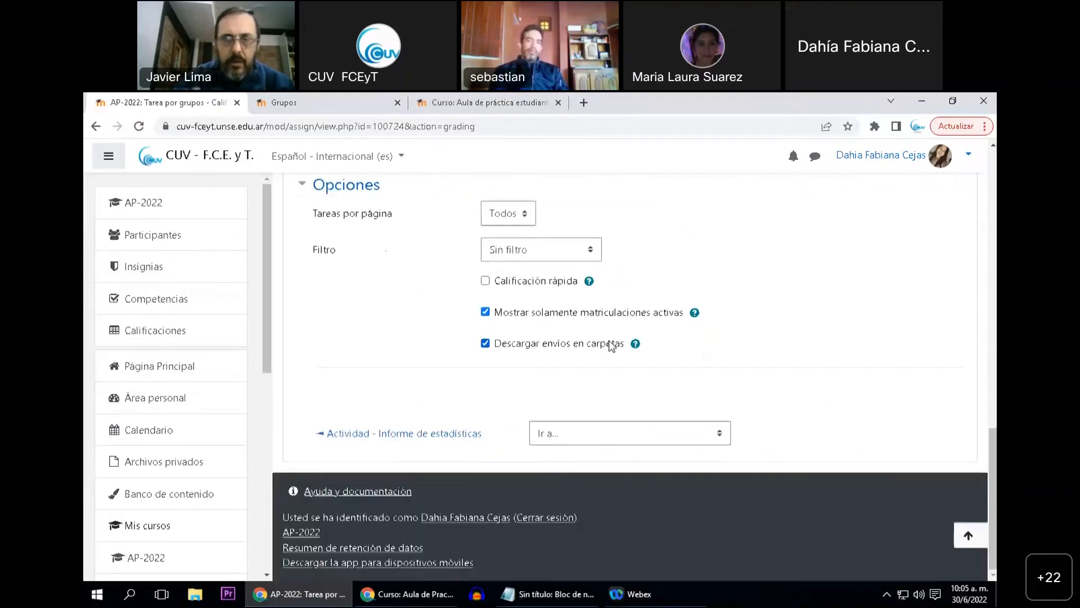
{"action": "scroll", "coordinate": [609, 346], "scroll_direction": "up", "scroll_amount": 9}
{"action": "scroll", "coordinate": [609, 349], "scroll_direction": "up", "scroll_amount": 1}
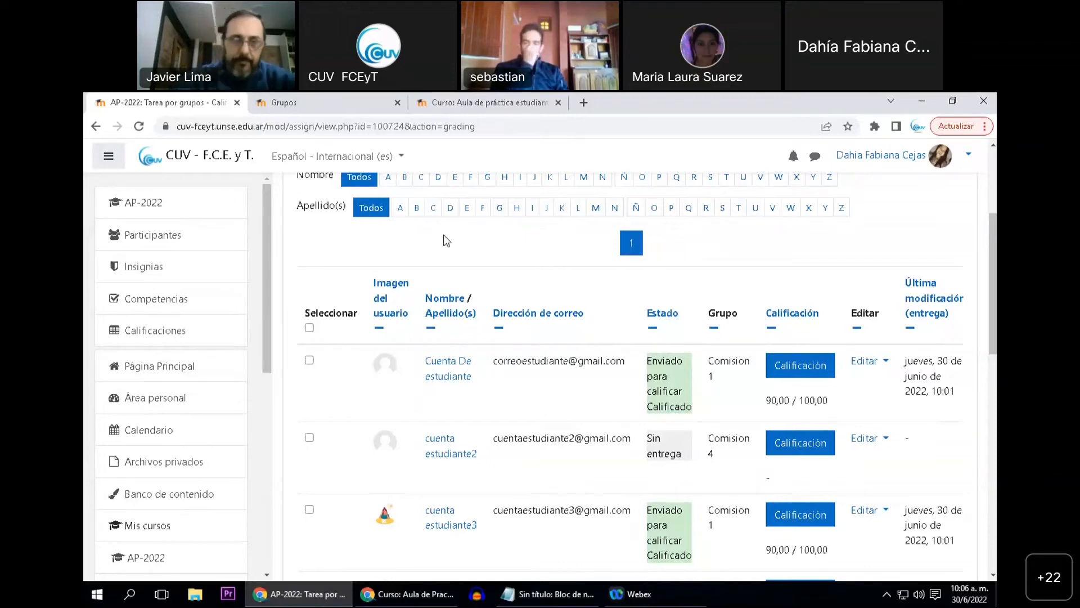
Return to the AP-2022 course and open the settings of Actividad 1 in Unidad 1
{"action": "left_click", "coordinate": [178, 213]}
{"action": "scroll", "coordinate": [518, 340], "scroll_direction": "down", "scroll_amount": 6}
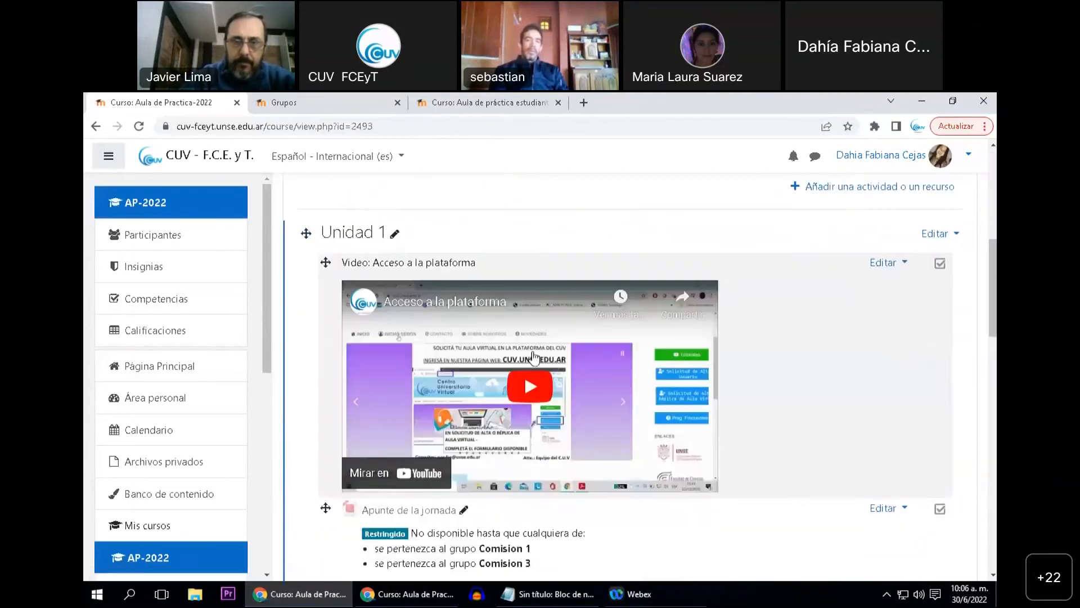
{"action": "scroll", "coordinate": [468, 345], "scroll_direction": "down", "scroll_amount": 6}
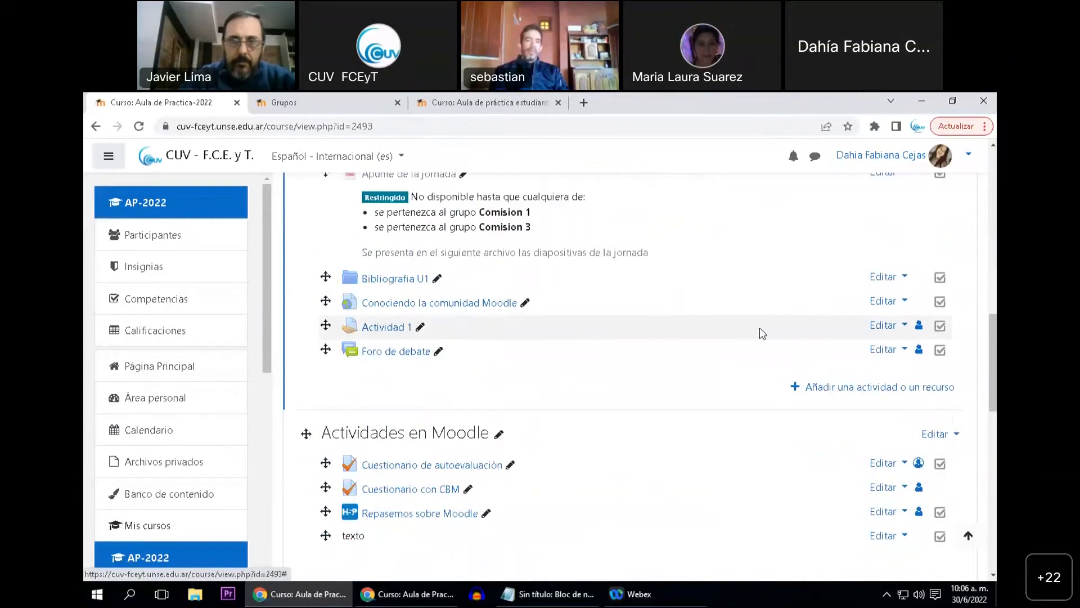
{"action": "left_click", "coordinate": [900, 326]}
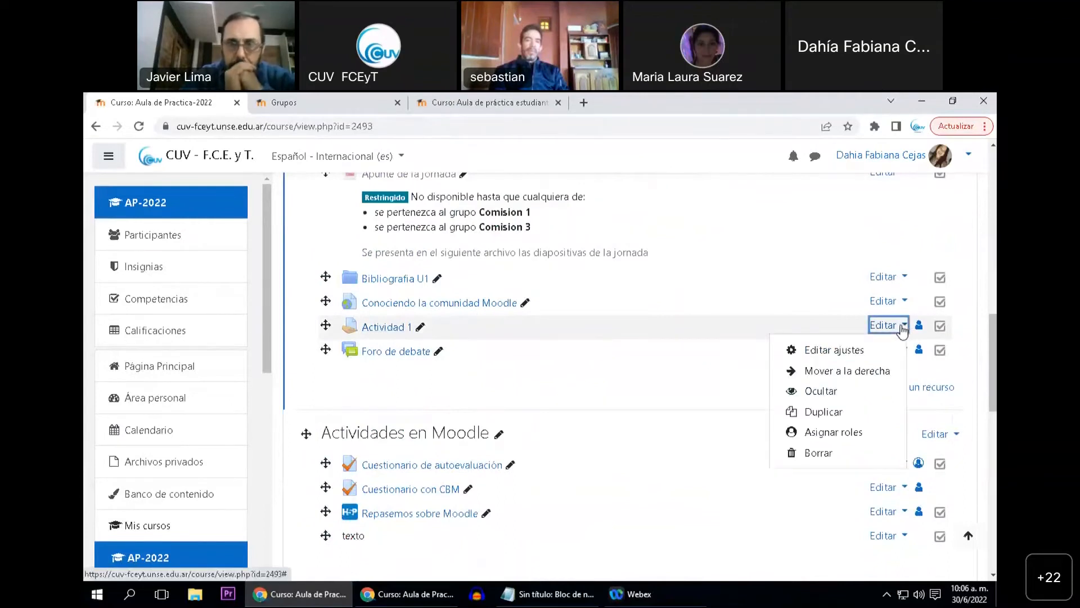
{"action": "left_click", "coordinate": [810, 351]}
{"action": "scroll", "coordinate": [432, 368], "scroll_direction": "down", "scroll_amount": 12}
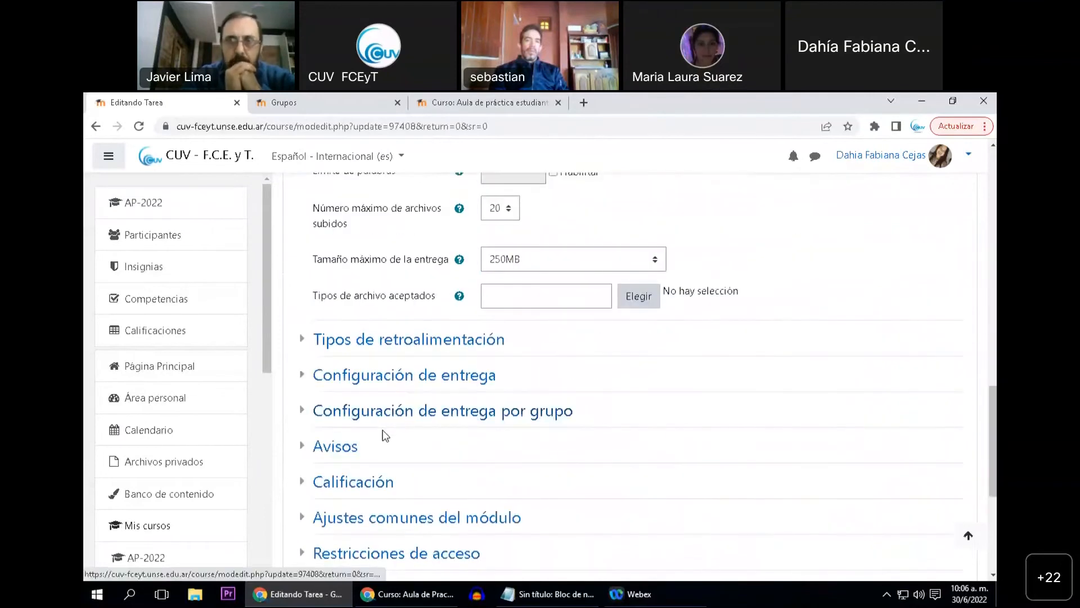
{"action": "scroll", "coordinate": [385, 436], "scroll_direction": "down", "scroll_amount": 3}
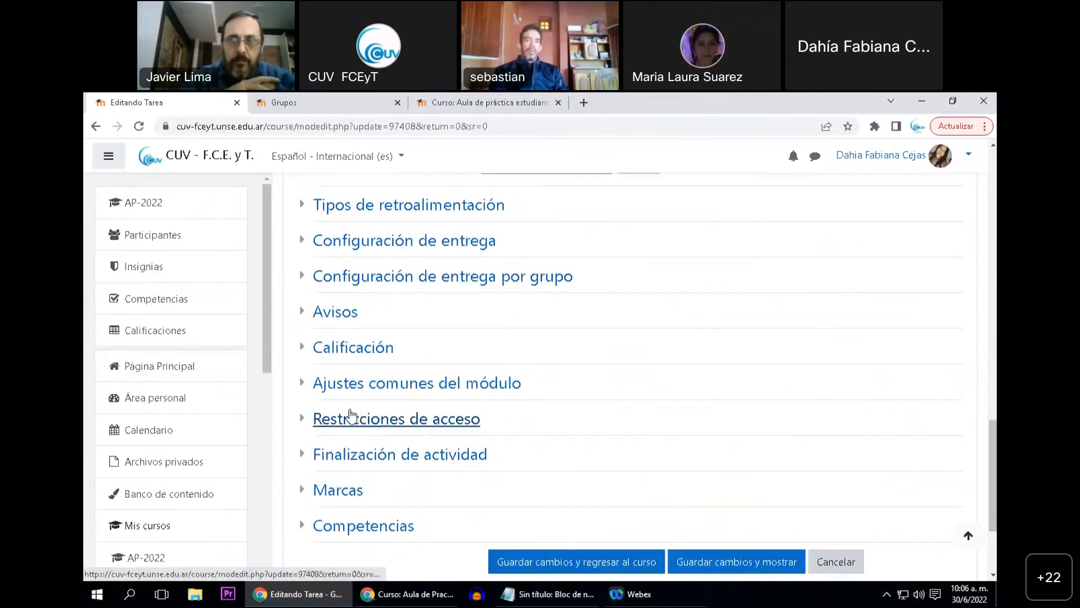
Check Actividad 1's access restrictions and group submission settings, and leave the form without saving
{"action": "left_click", "coordinate": [392, 419]}
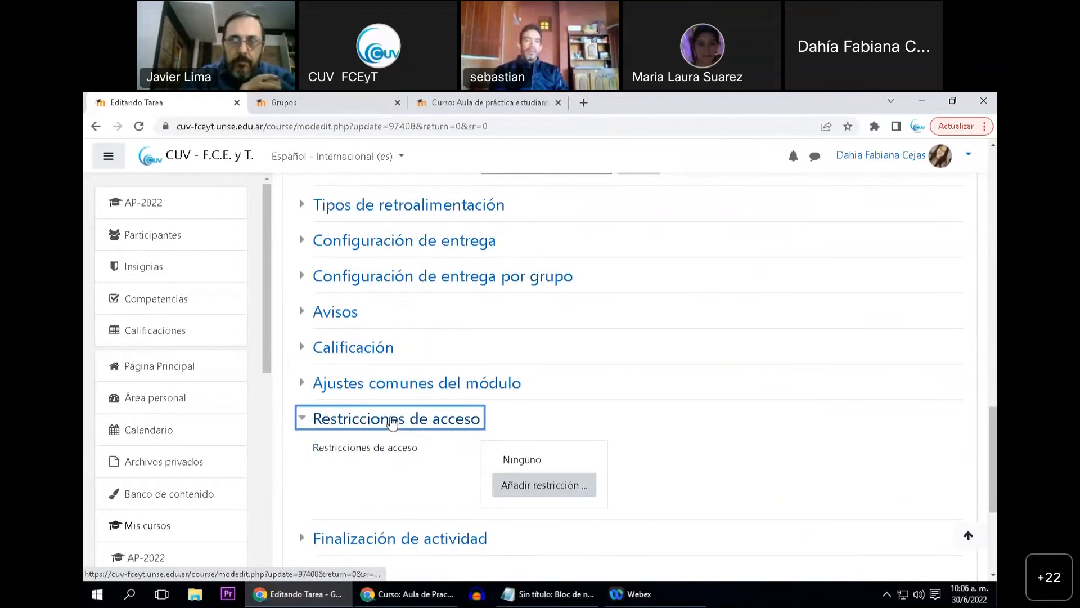
{"action": "left_click", "coordinate": [391, 420]}
{"action": "left_click", "coordinate": [435, 292]}
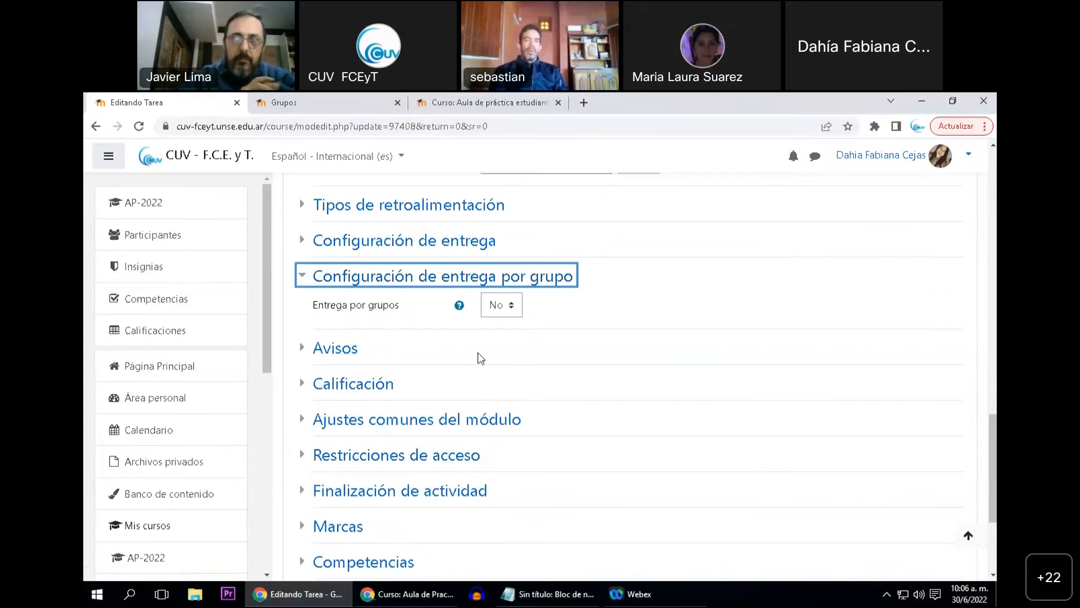
{"action": "scroll", "coordinate": [477, 357], "scroll_direction": "down", "scroll_amount": 1}
{"action": "scroll", "coordinate": [566, 377], "scroll_direction": "up", "scroll_amount": 1}
{"action": "scroll", "coordinate": [722, 488], "scroll_direction": "down", "scroll_amount": 1}
{"action": "left_click", "coordinate": [836, 530]}
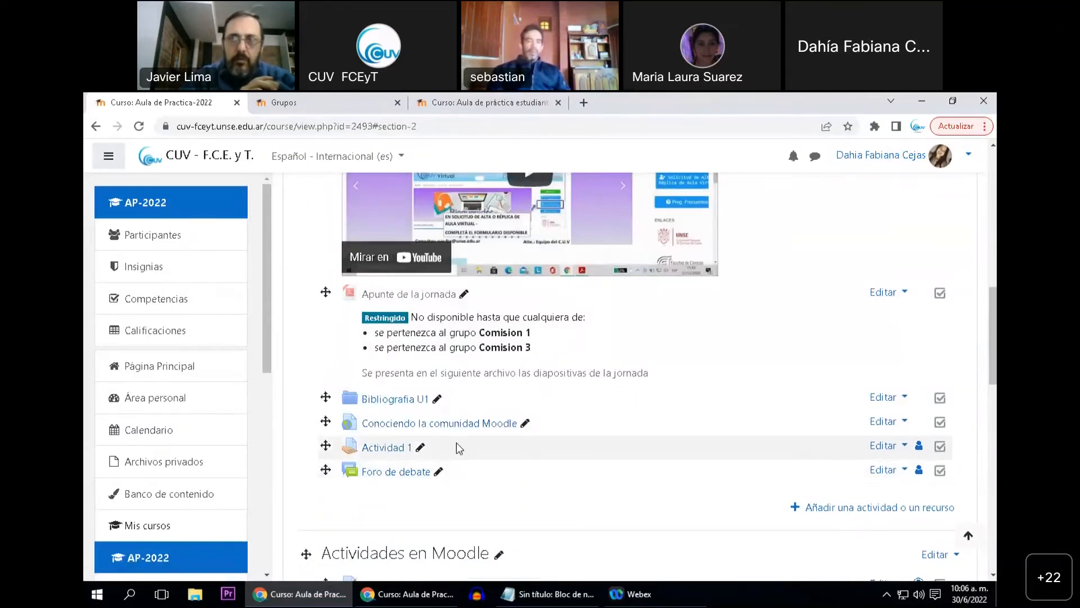
Open Actividad 1 from the course page and check the number of participants in its grading summary
{"action": "scroll", "coordinate": [462, 456], "scroll_direction": "down", "scroll_amount": 8}
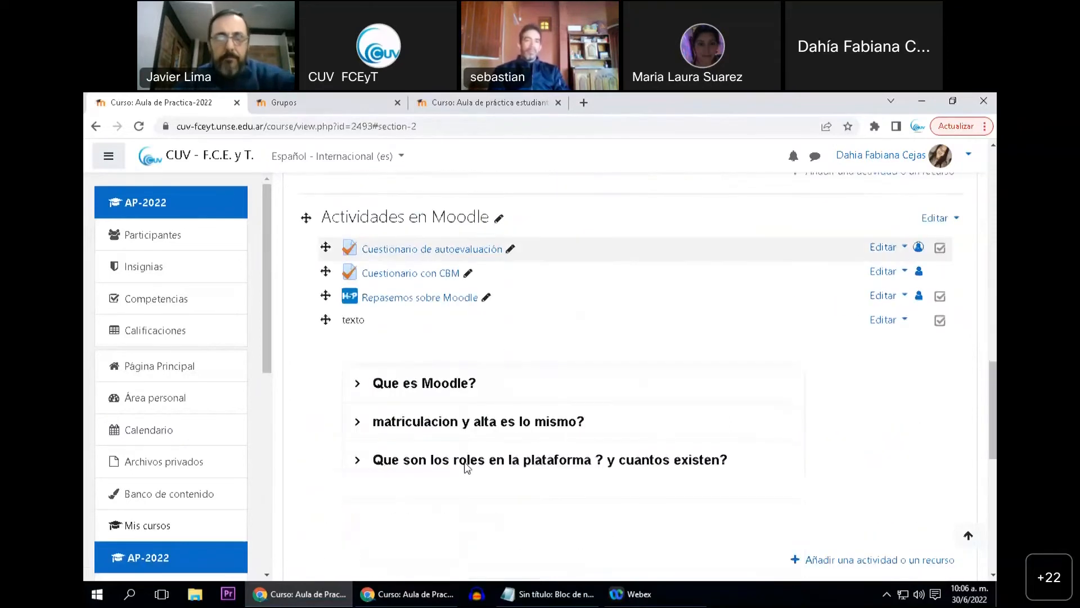
{"action": "scroll", "coordinate": [466, 465], "scroll_direction": "up", "scroll_amount": 5}
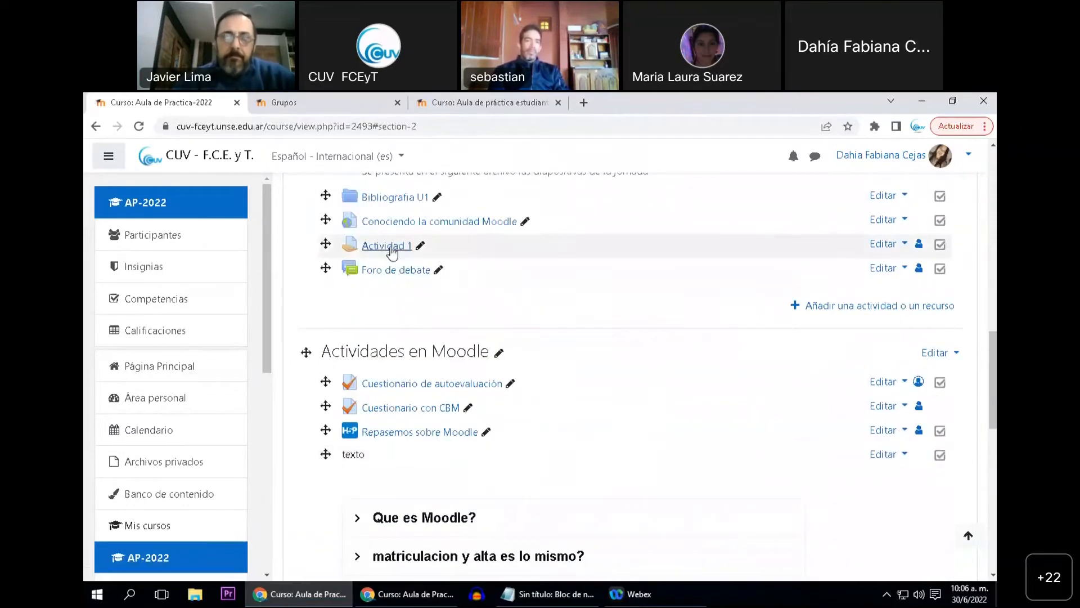
{"action": "left_click", "coordinate": [382, 245]}
{"action": "scroll", "coordinate": [537, 409], "scroll_direction": "down", "scroll_amount": 1}
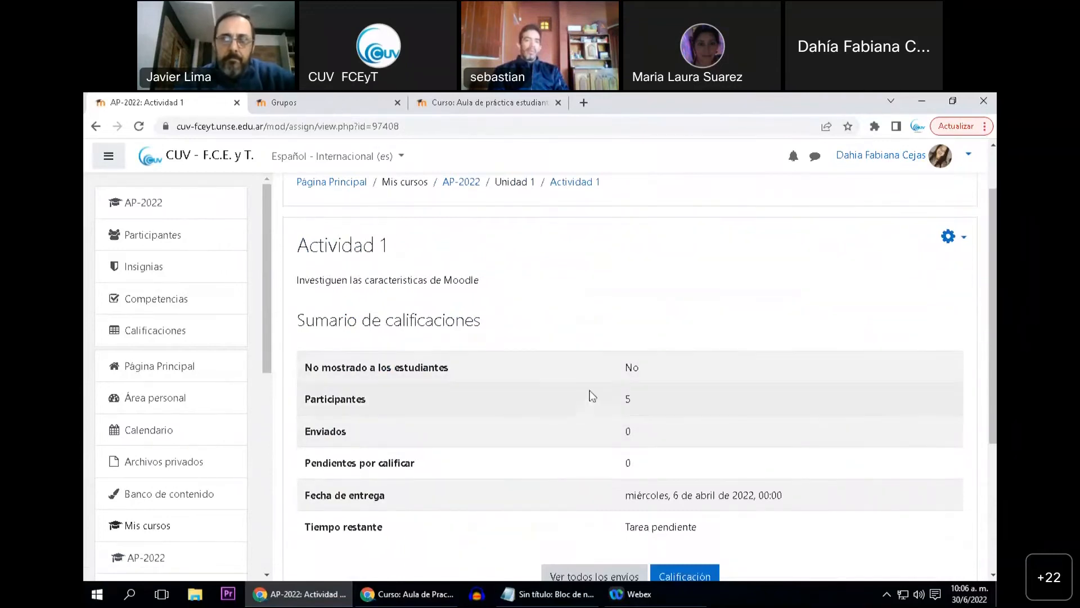
{"action": "double_click", "coordinate": [626, 403]}
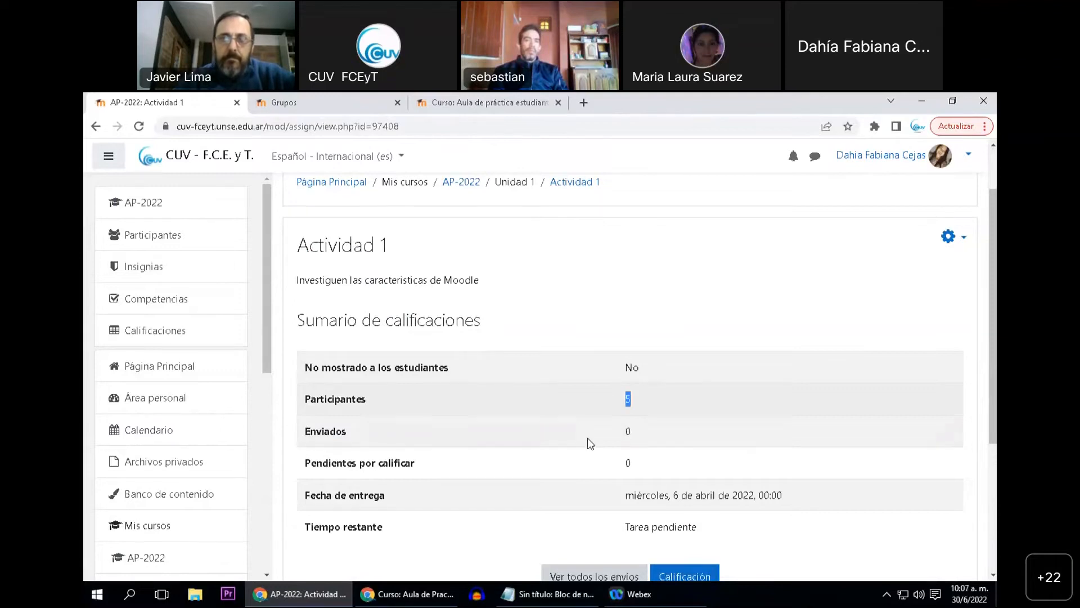
Open the list of all Actividad 1 submissions and examine each student's individual status and grade entries
{"action": "scroll", "coordinate": [596, 504], "scroll_direction": "down", "scroll_amount": 1}
{"action": "left_click", "coordinate": [595, 507]}
{"action": "scroll", "coordinate": [529, 472], "scroll_direction": "down", "scroll_amount": 10}
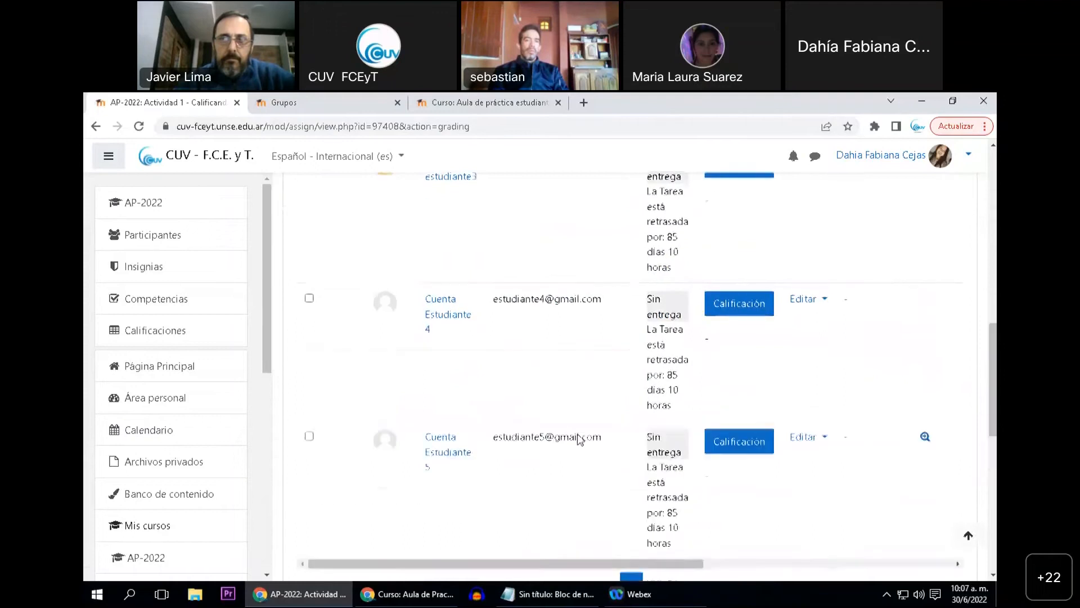
{"action": "scroll", "coordinate": [580, 436], "scroll_direction": "up", "scroll_amount": 8}
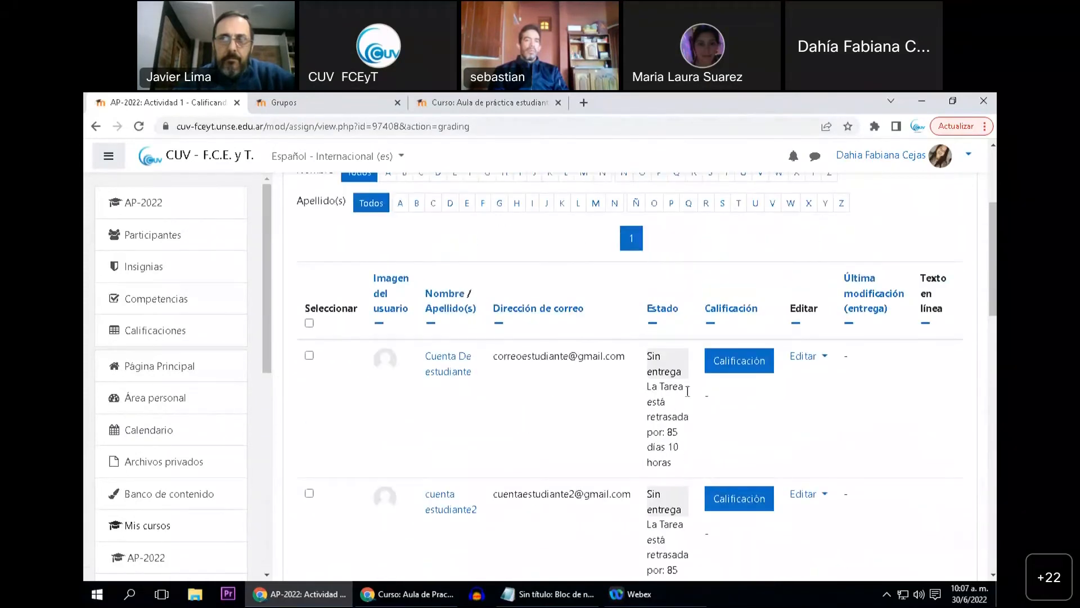
{"action": "scroll", "coordinate": [514, 416], "scroll_direction": "down", "scroll_amount": 6}
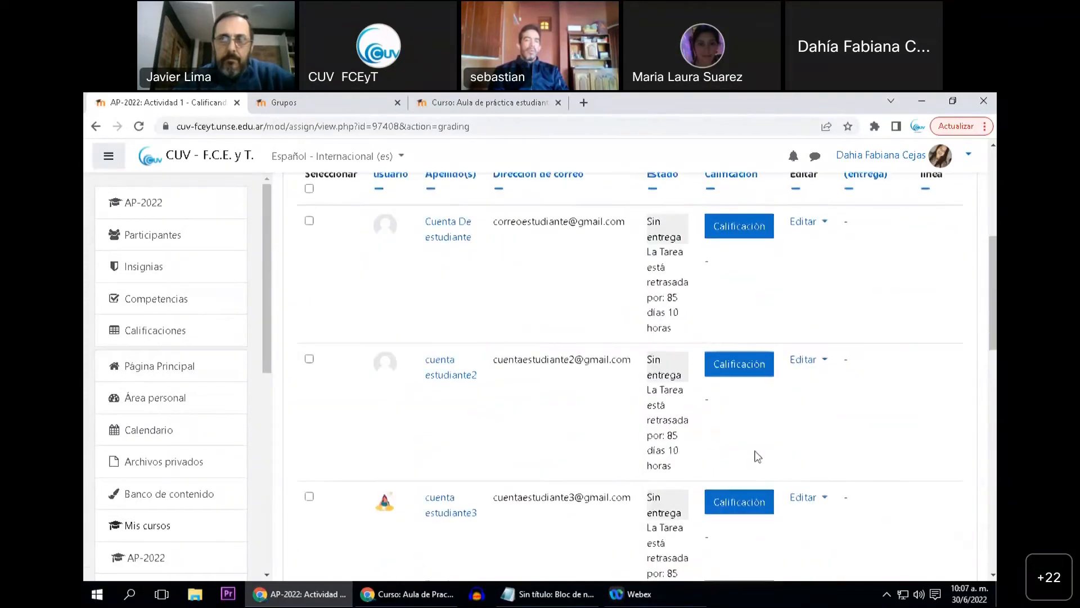
{"action": "scroll", "coordinate": [588, 482], "scroll_direction": "down", "scroll_amount": 2}
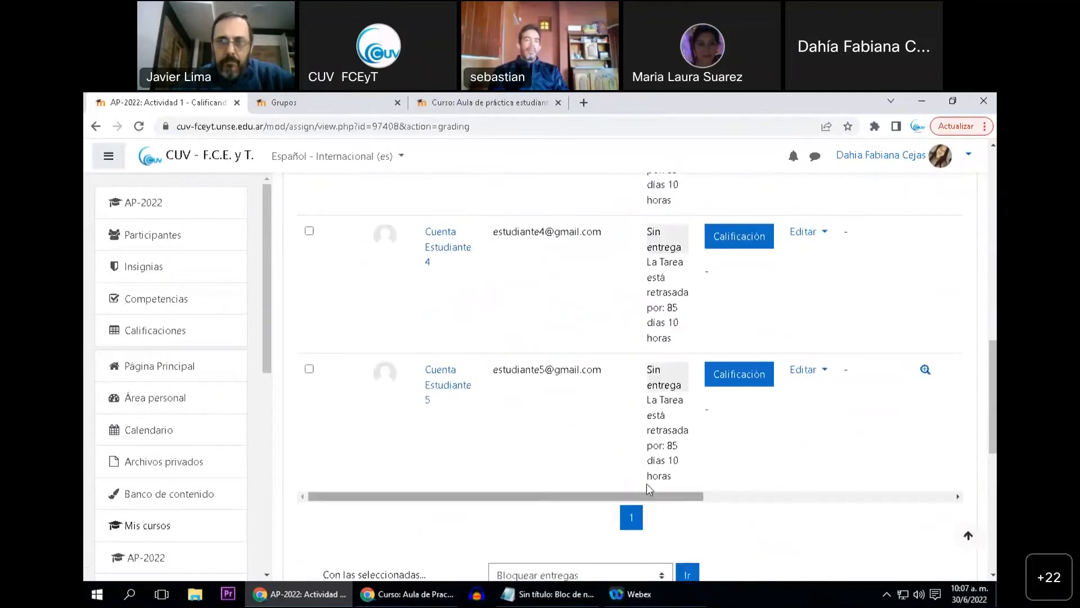
{"action": "scroll", "coordinate": [591, 477], "scroll_direction": "up", "scroll_amount": 2}
{"action": "scroll", "coordinate": [614, 456], "scroll_direction": "up", "scroll_amount": 7}
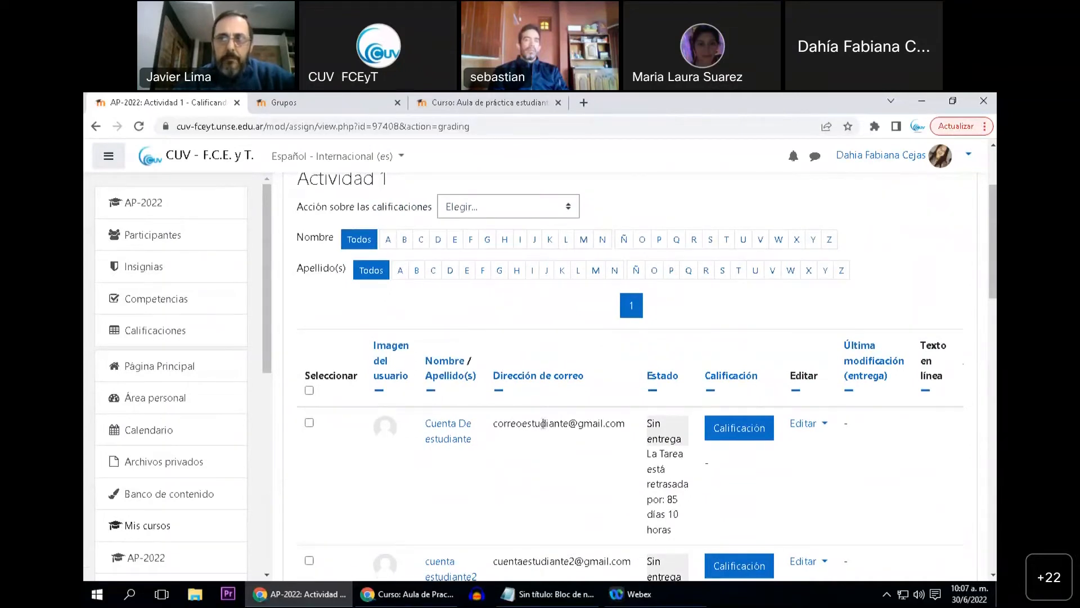
{"action": "scroll", "coordinate": [595, 476], "scroll_direction": "down", "scroll_amount": 1}
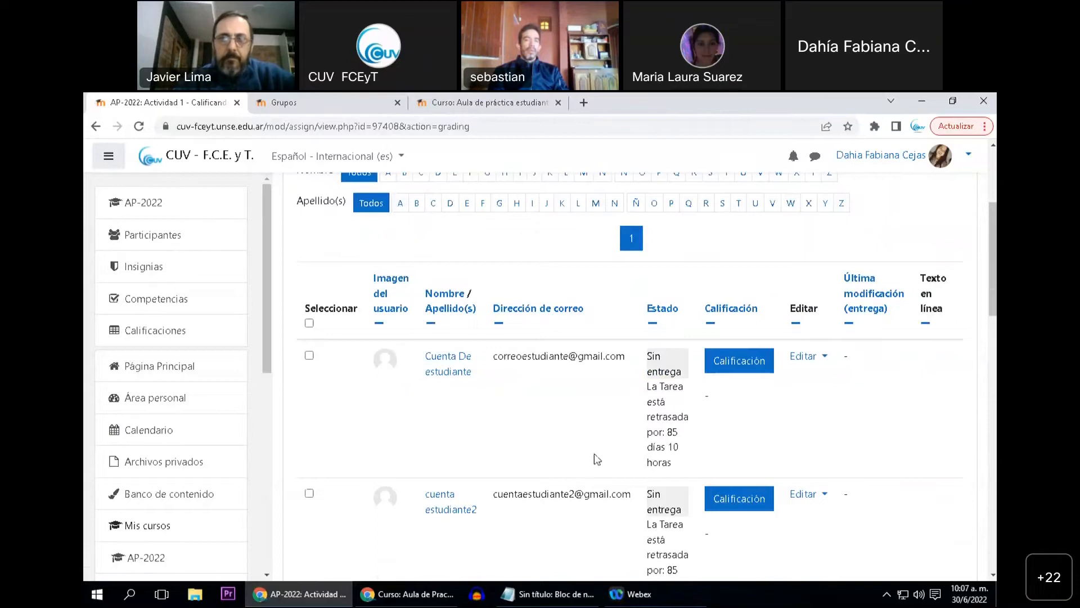
{"action": "scroll", "coordinate": [595, 457], "scroll_direction": "down", "scroll_amount": 2}
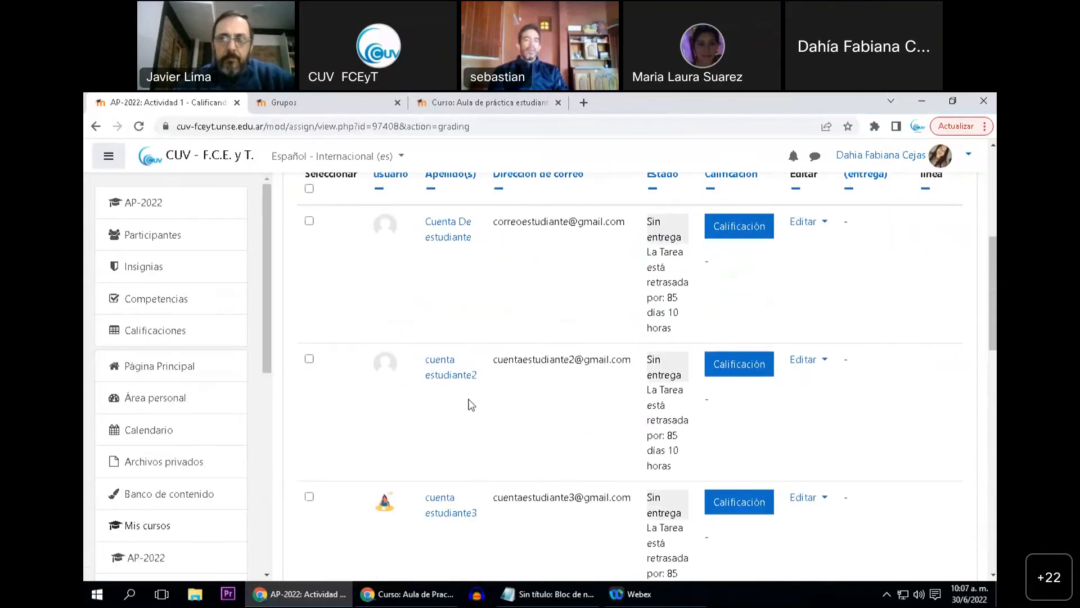
Return to the AP-2022 course, open Tarea por grupos and check the number of groups in its grading summary
{"action": "left_click", "coordinate": [174, 204]}
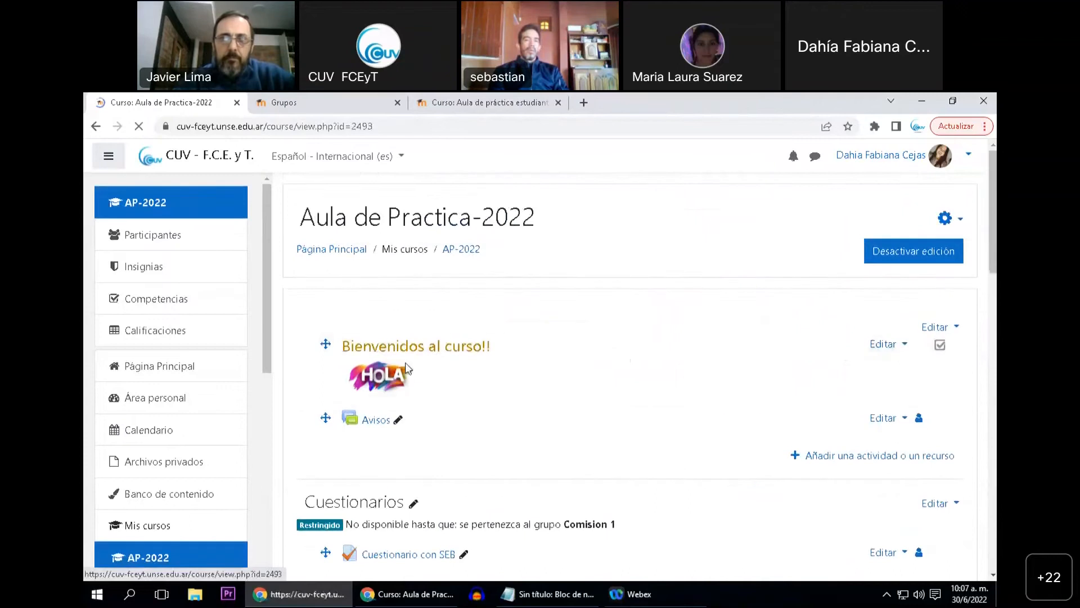
{"action": "scroll", "coordinate": [457, 379], "scroll_direction": "down", "scroll_amount": 10}
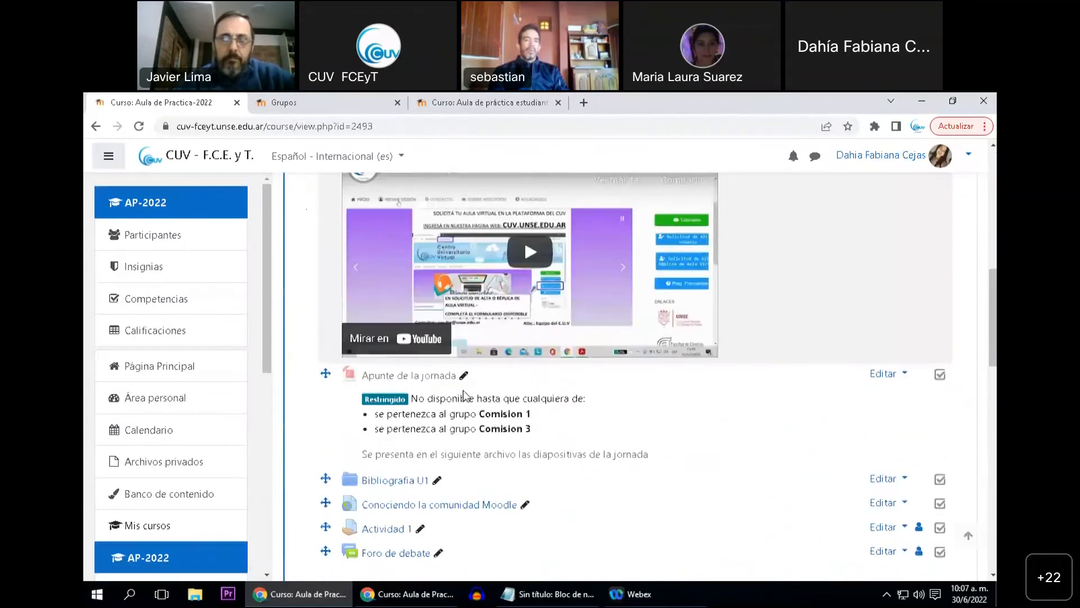
{"action": "scroll", "coordinate": [464, 390], "scroll_direction": "down", "scroll_amount": 15}
{"action": "left_click", "coordinate": [411, 419]}
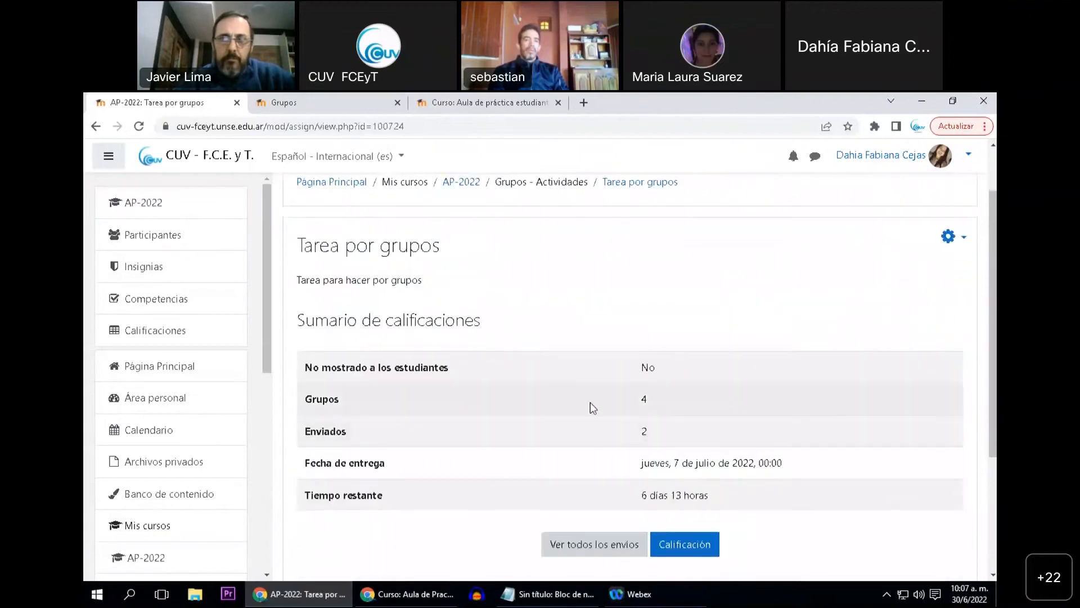
{"action": "double_click", "coordinate": [646, 400]}
{"action": "scroll", "coordinate": [585, 397], "scroll_direction": "down", "scroll_amount": 1}
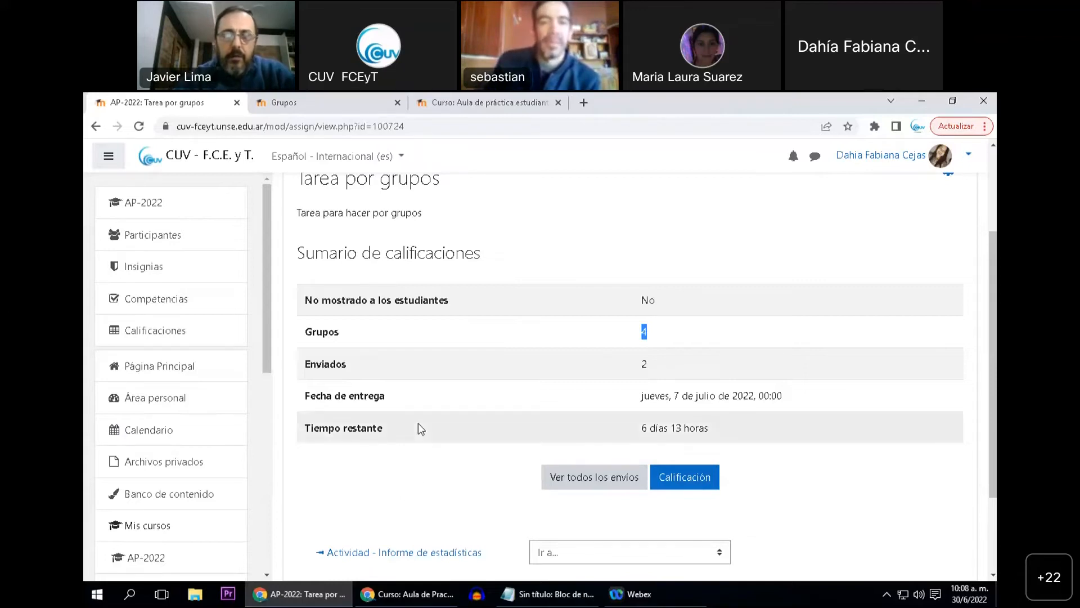
Return to the AP-2022 course page and open the Unidad 1 topic's settings for editing
{"action": "left_click", "coordinate": [188, 208]}
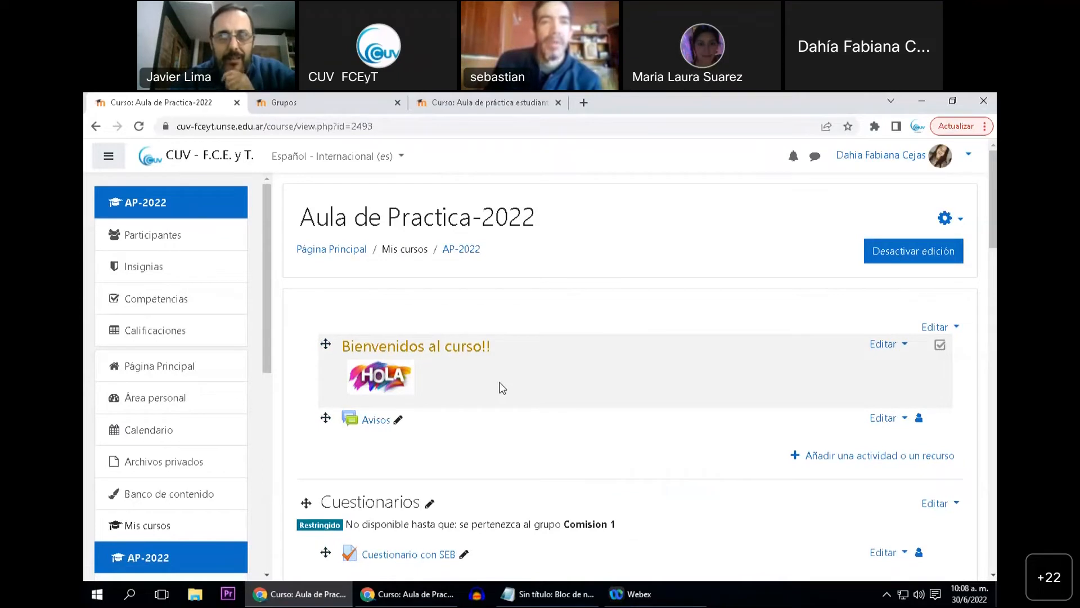
{"action": "scroll", "coordinate": [529, 394], "scroll_direction": "down", "scroll_amount": 2}
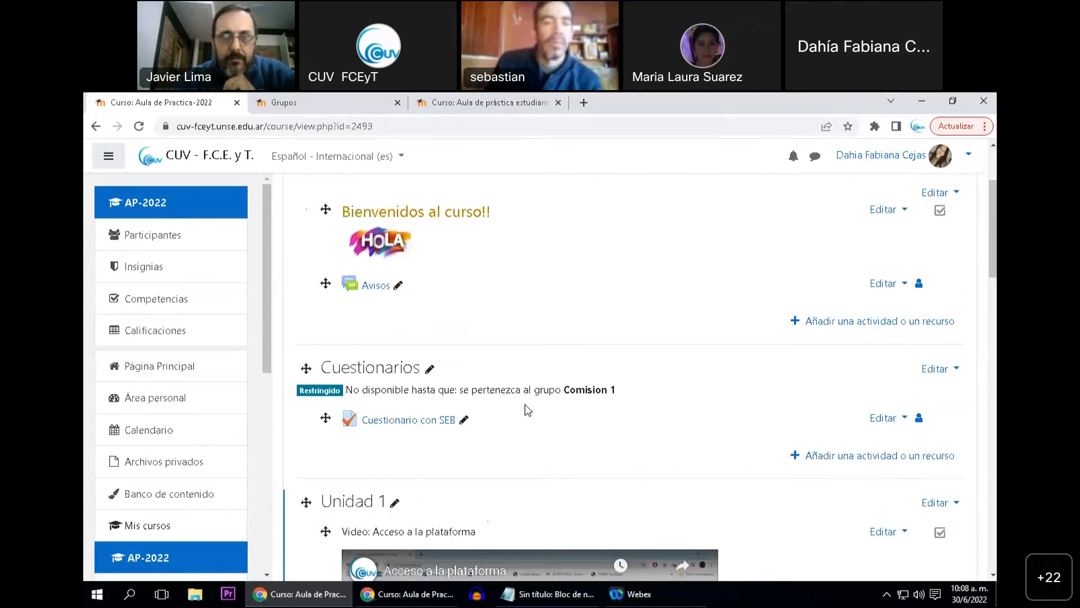
{"action": "scroll", "coordinate": [522, 407], "scroll_direction": "down", "scroll_amount": 1}
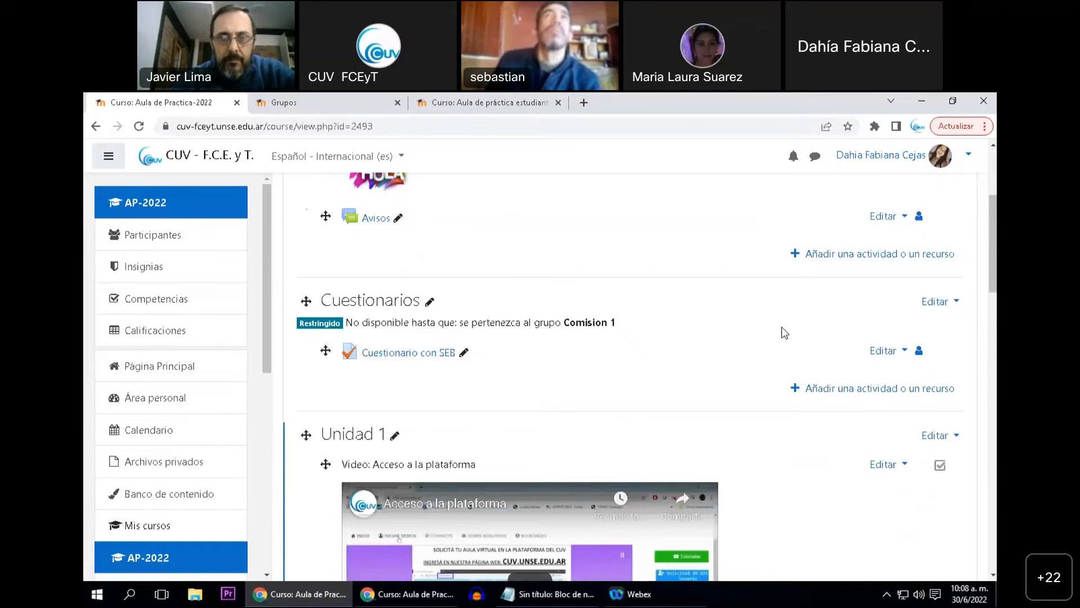
{"action": "scroll", "coordinate": [777, 337], "scroll_direction": "down", "scroll_amount": 1}
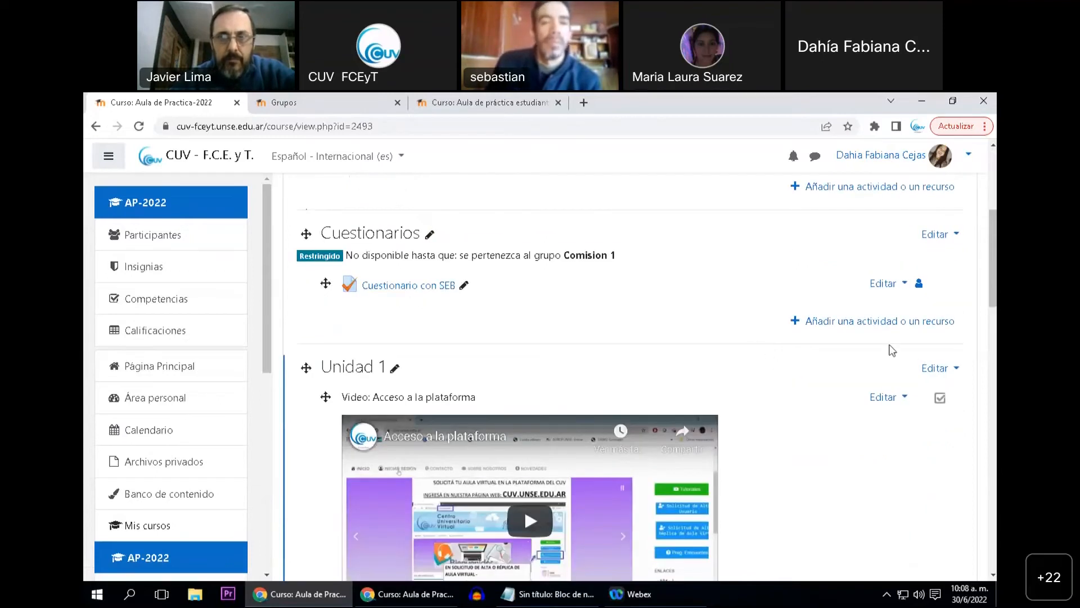
{"action": "left_click", "coordinate": [934, 368]}
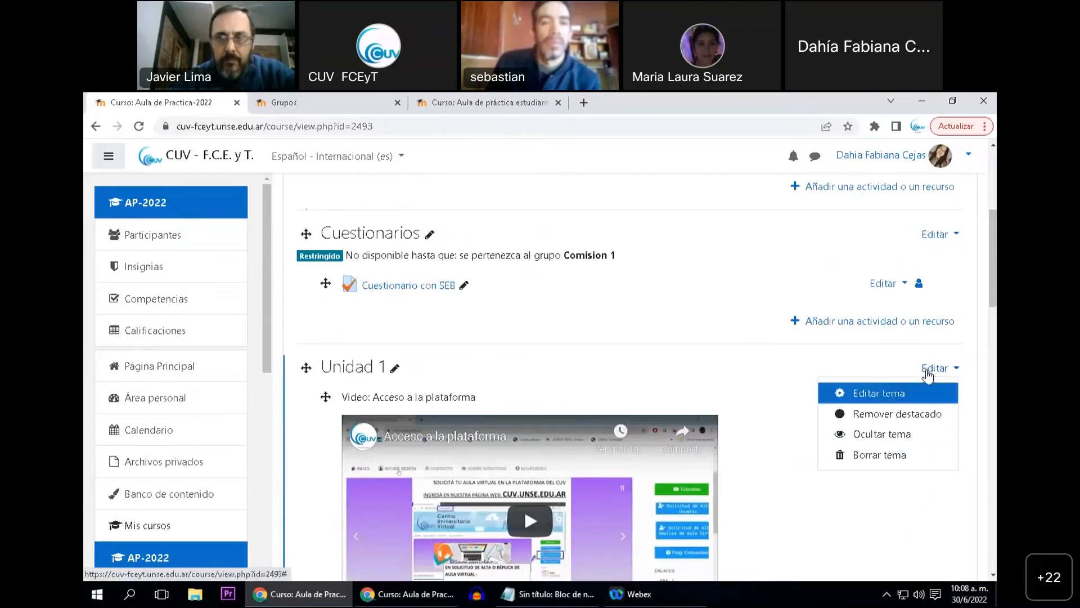
{"action": "left_click", "coordinate": [881, 390]}
Check the access restrictions section in Unidad 1's topic settings, and leave the form without saving
{"action": "scroll", "coordinate": [397, 332], "scroll_direction": "down", "scroll_amount": 5}
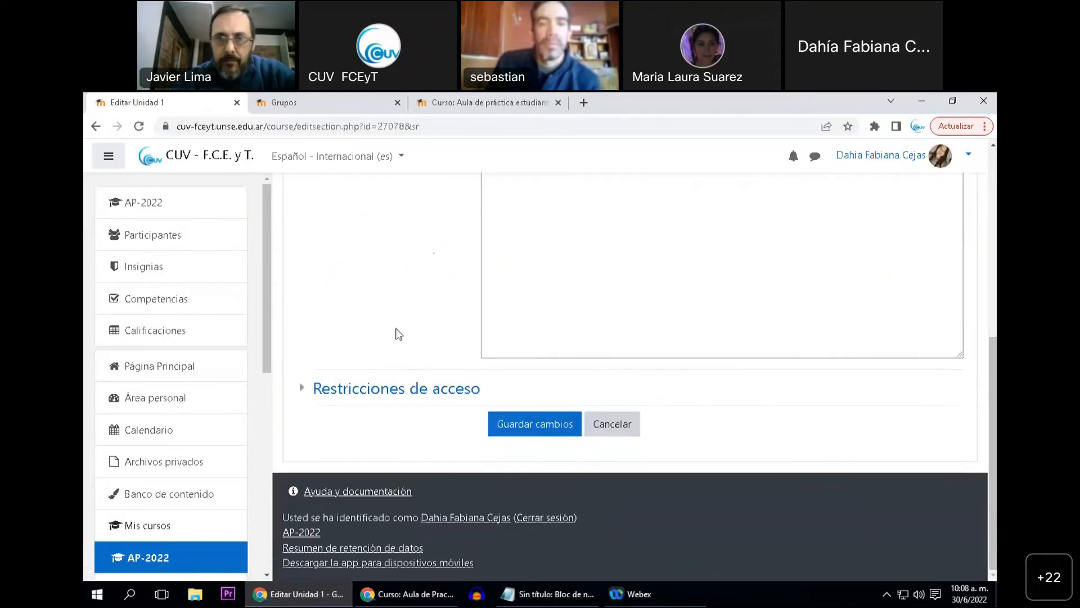
{"action": "scroll", "coordinate": [403, 335], "scroll_direction": "up", "scroll_amount": 2}
{"action": "scroll", "coordinate": [403, 335], "scroll_direction": "up", "scroll_amount": 2}
{"action": "scroll", "coordinate": [410, 337], "scroll_direction": "down", "scroll_amount": 4}
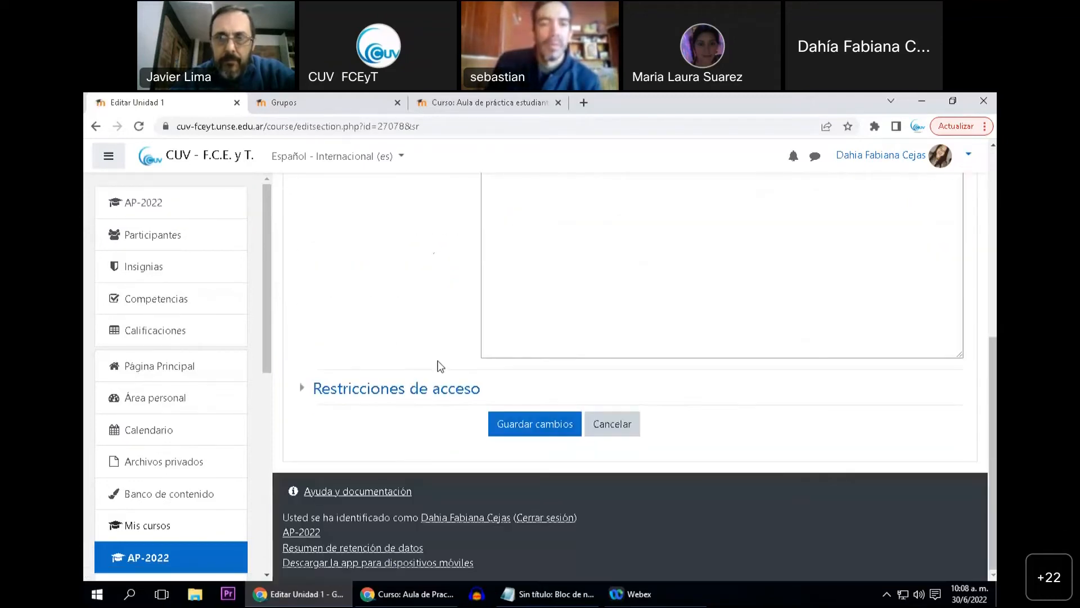
{"action": "left_click", "coordinate": [446, 391]}
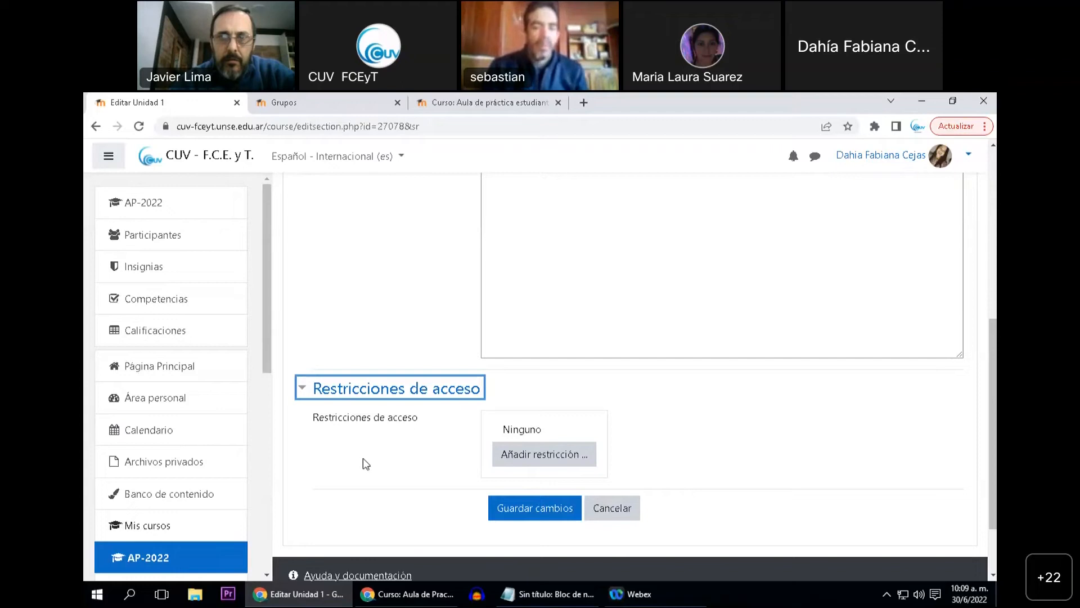
{"action": "left_click", "coordinate": [609, 507]}
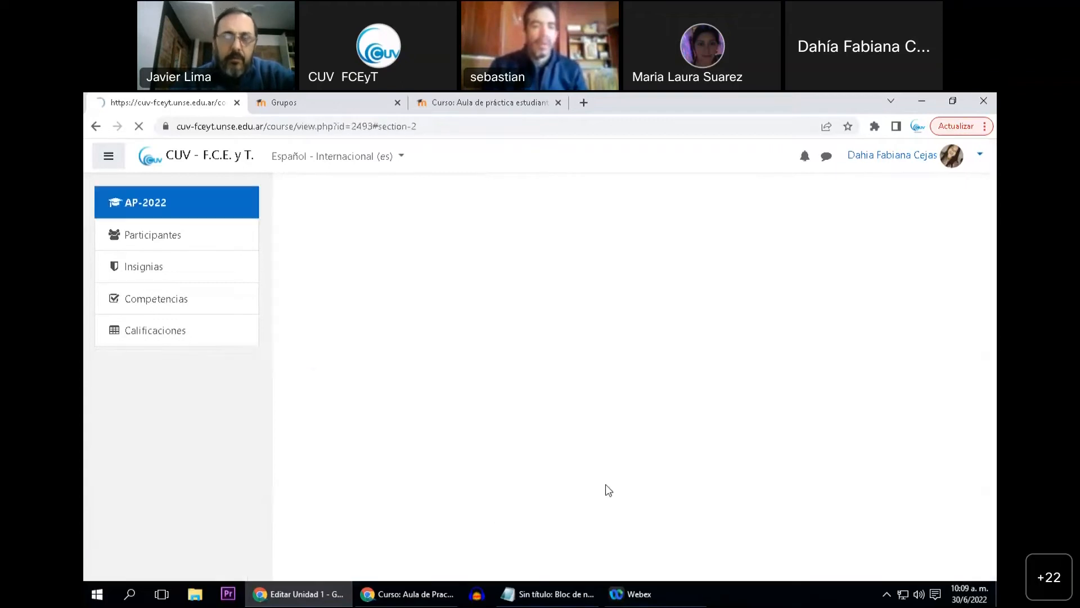
Compare the restricted Cuestionarios topic with Unidad 1 on the course page, and reopen Unidad 1's access restriction settings
{"action": "scroll", "coordinate": [507, 388], "scroll_direction": "up", "scroll_amount": 4}
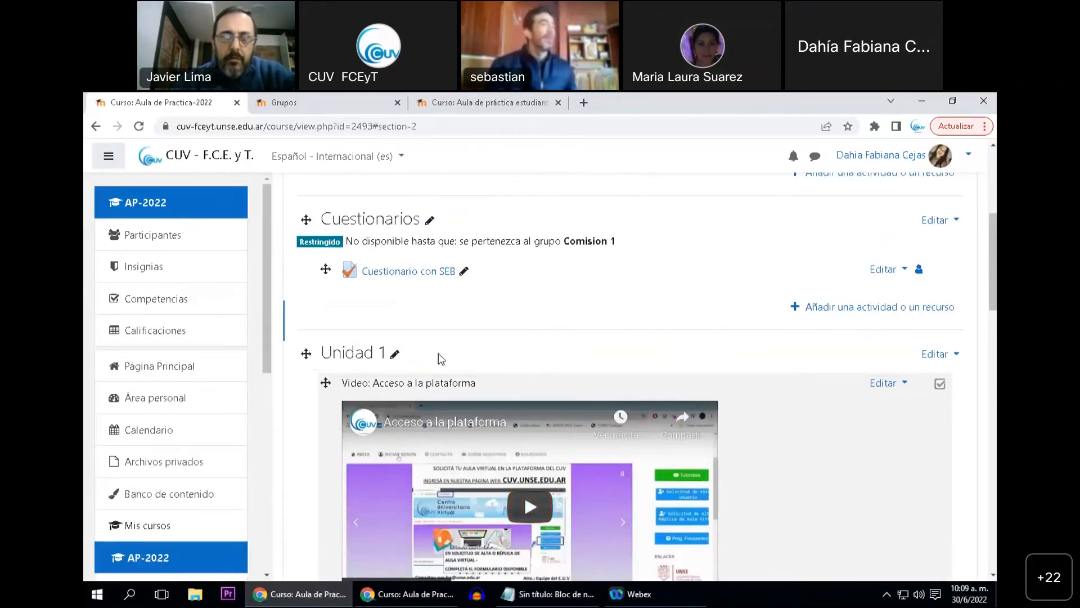
{"action": "scroll", "coordinate": [441, 359], "scroll_direction": "up", "scroll_amount": 2}
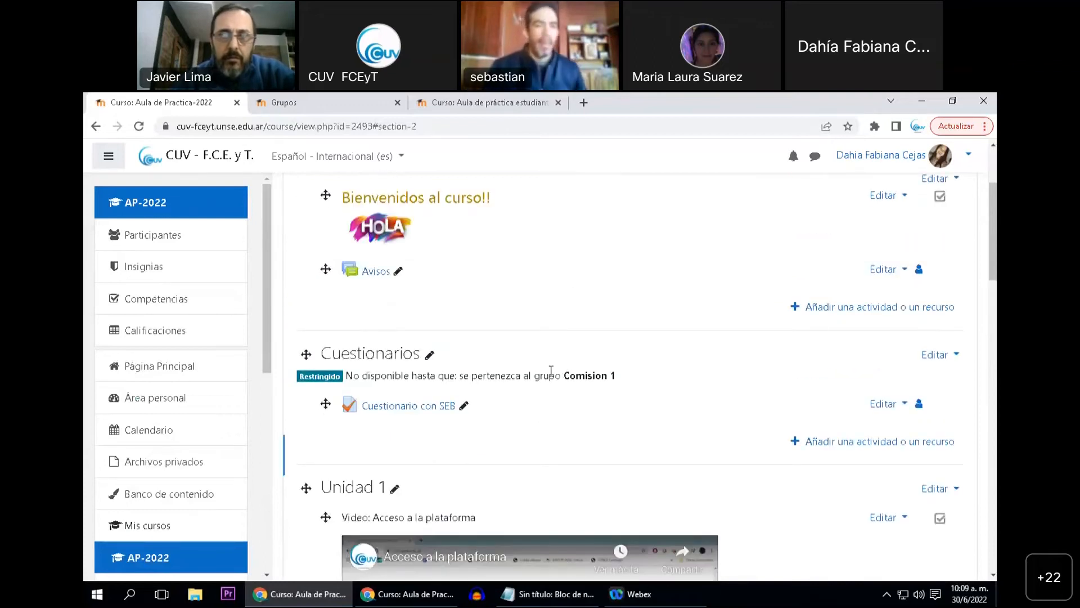
{"action": "scroll", "coordinate": [448, 410], "scroll_direction": "down", "scroll_amount": 2}
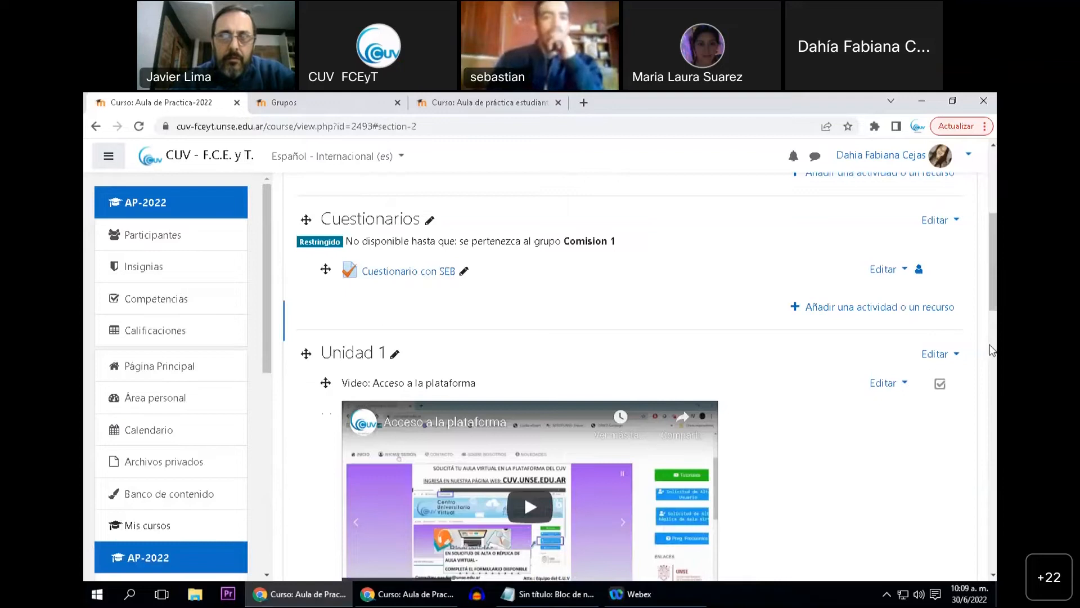
{"action": "left_click", "coordinate": [938, 354]}
{"action": "left_click", "coordinate": [872, 380]}
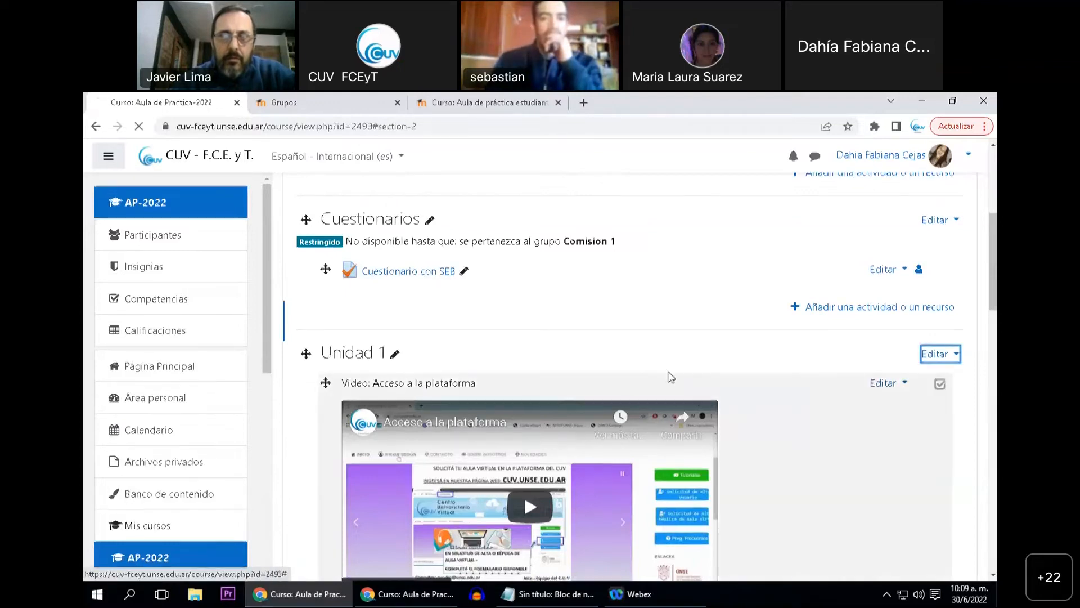
{"action": "scroll", "coordinate": [416, 383], "scroll_direction": "down", "scroll_amount": 2}
{"action": "scroll", "coordinate": [398, 393], "scroll_direction": "down", "scroll_amount": 2}
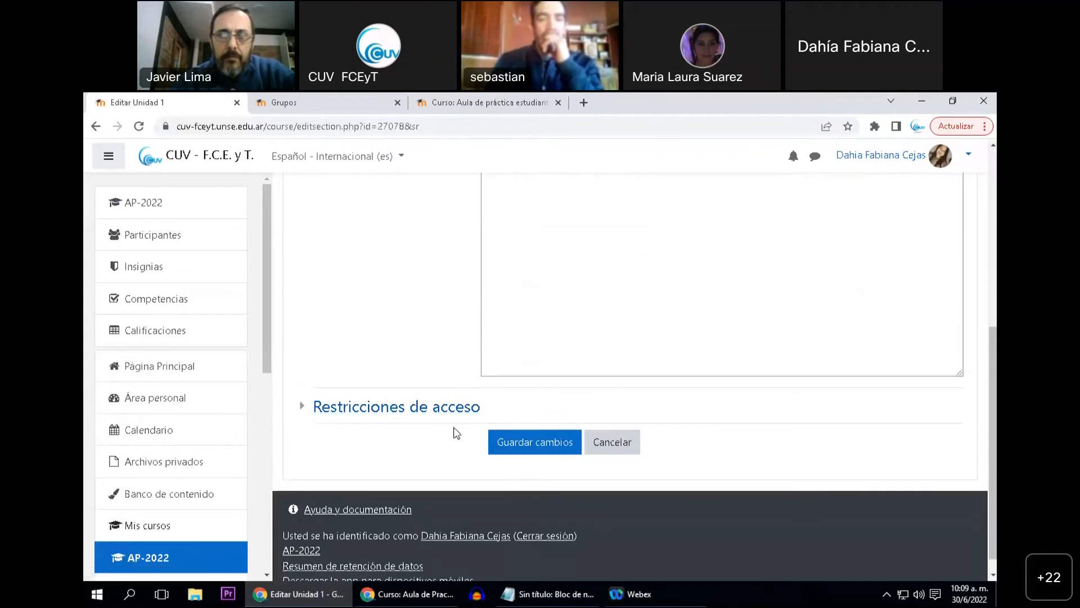
{"action": "left_click", "coordinate": [387, 410]}
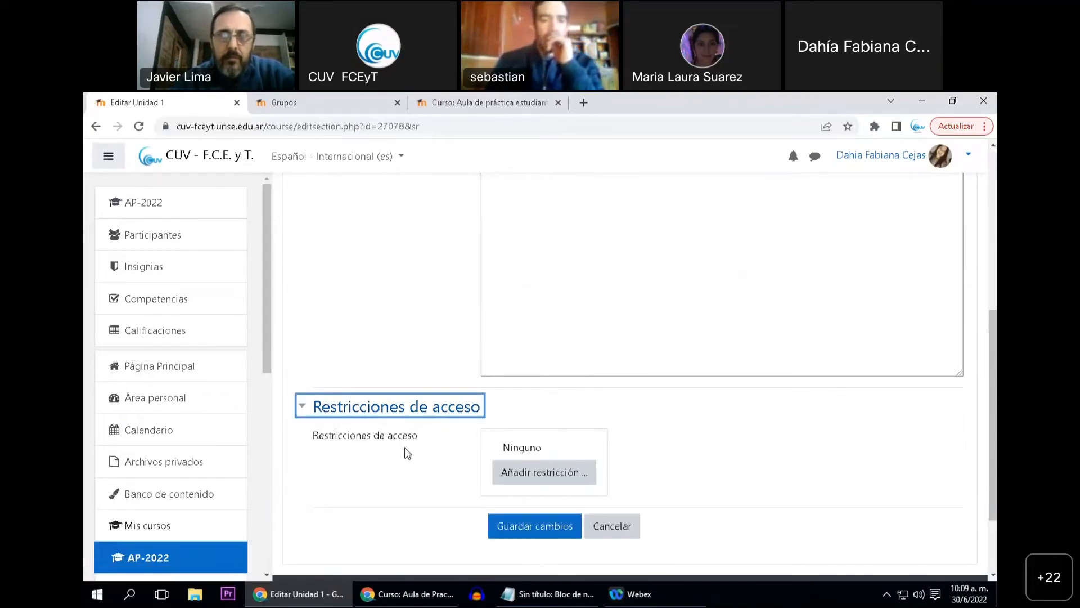
Try adding a group-based access restriction to Unidad 1 without choosing a group, and cancel the form
{"action": "left_click", "coordinate": [508, 477]}
{"action": "left_click", "coordinate": [494, 358]}
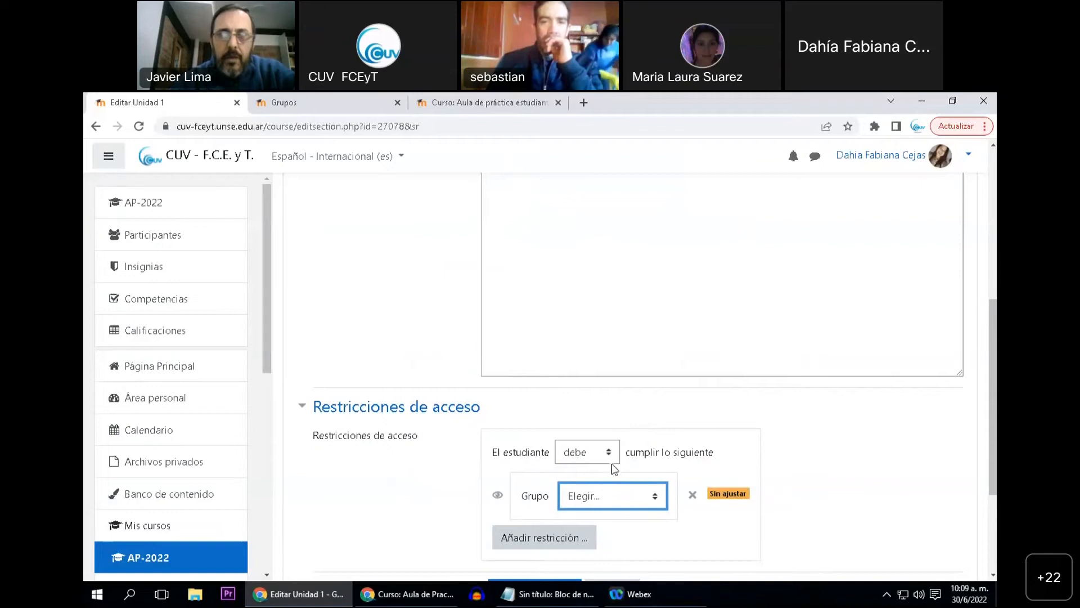
{"action": "scroll", "coordinate": [501, 476], "scroll_direction": "down", "scroll_amount": 1}
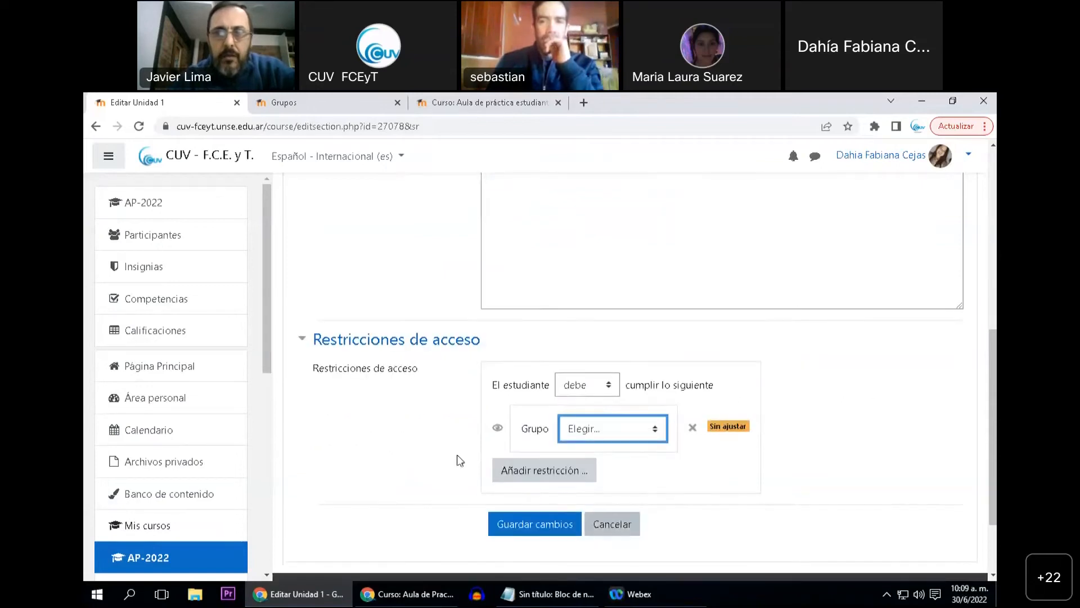
{"action": "left_click", "coordinate": [602, 518]}
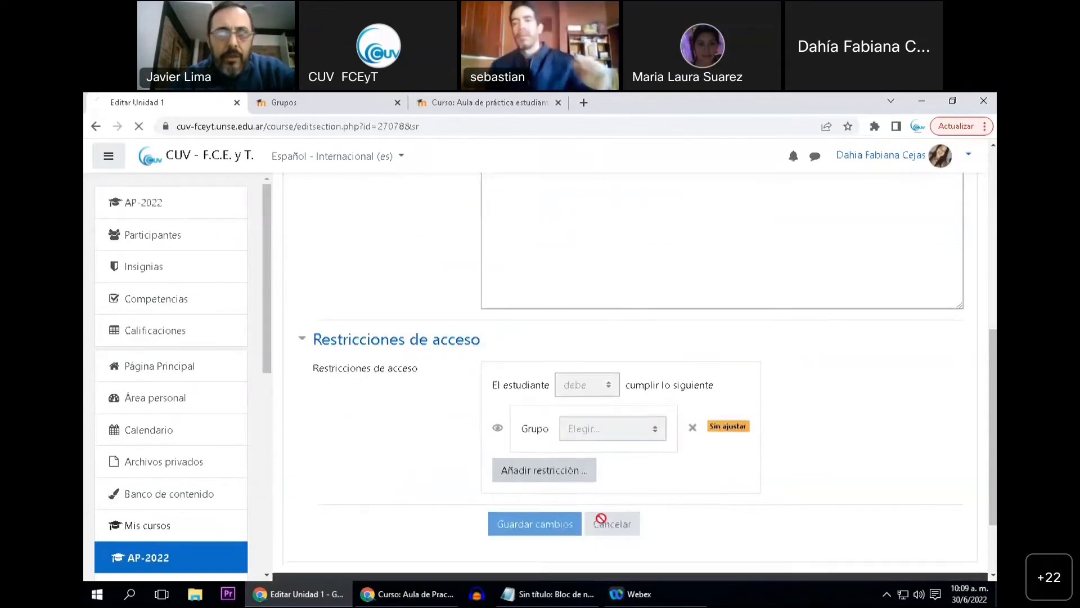
View the AP-2022 participants page and return to the course page
{"action": "scroll", "coordinate": [535, 457], "scroll_direction": "up", "scroll_amount": 6}
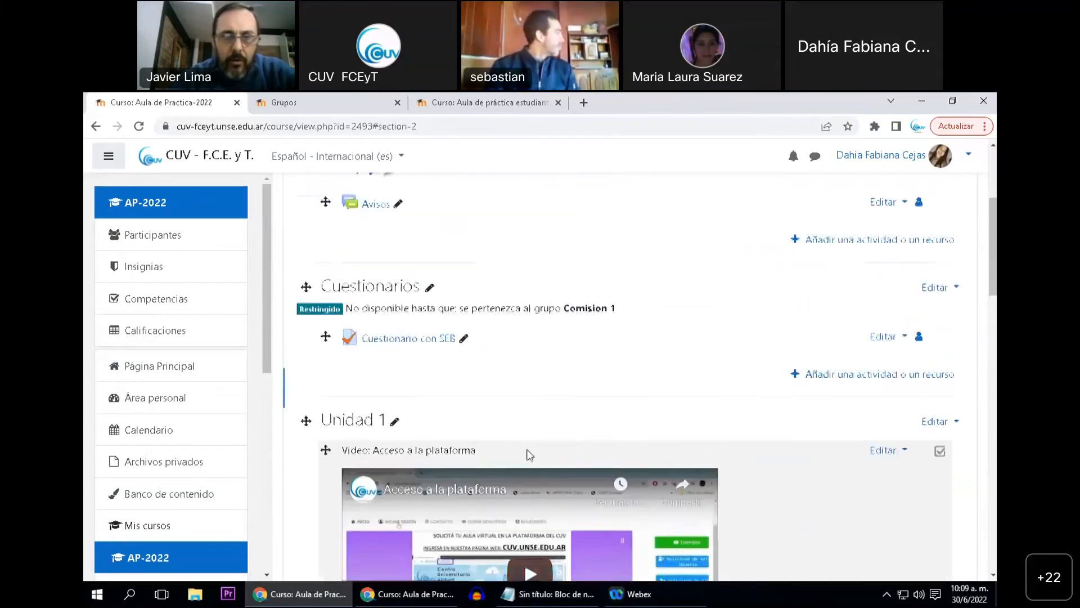
{"action": "scroll", "coordinate": [535, 457], "scroll_direction": "up", "scroll_amount": 1}
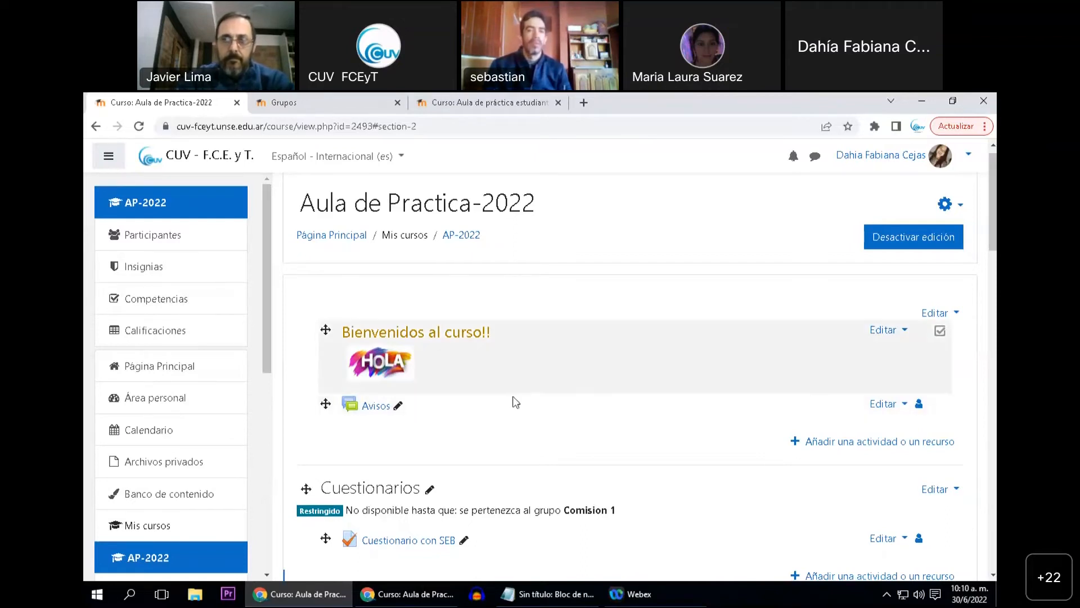
{"action": "left_click", "coordinate": [174, 243]}
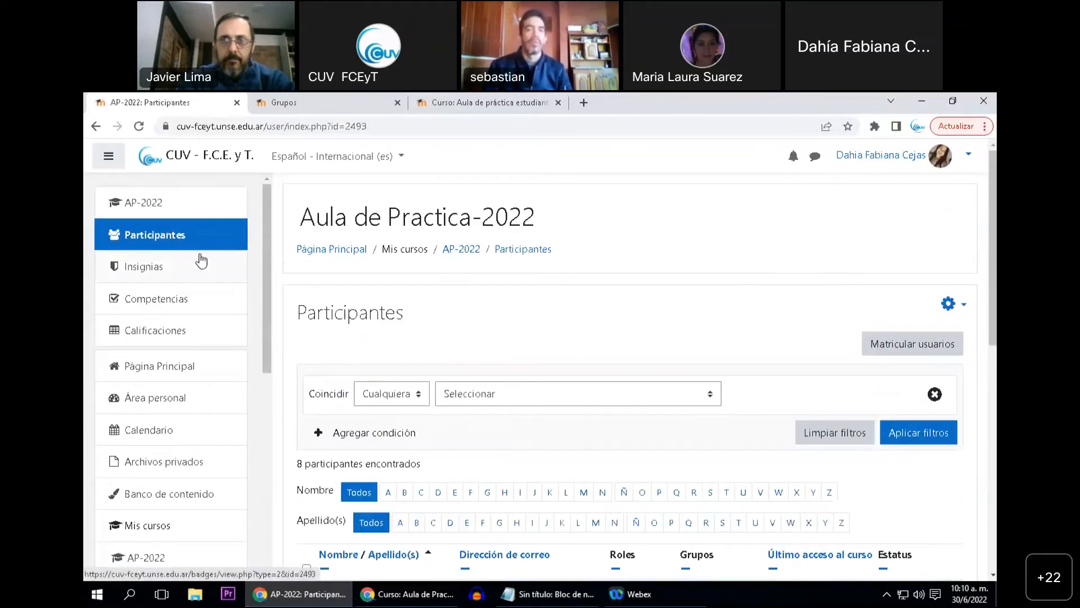
{"action": "left_click", "coordinate": [152, 204]}
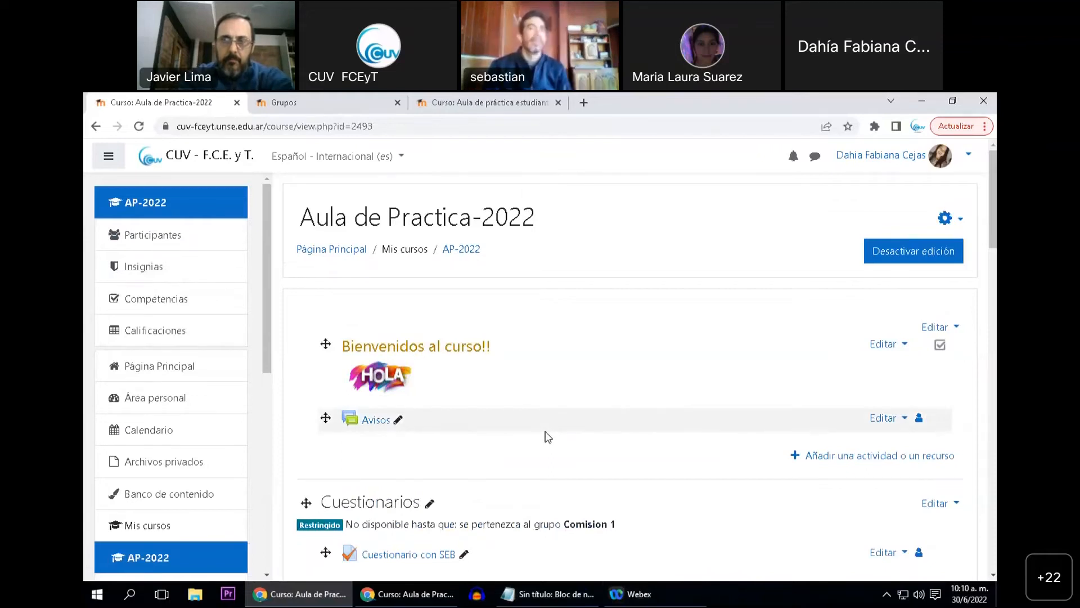
Look through the AP-2022 course contents from the Cuestionarios topic down to the H5P topic
{"action": "scroll", "coordinate": [559, 434], "scroll_direction": "down", "scroll_amount": 2}
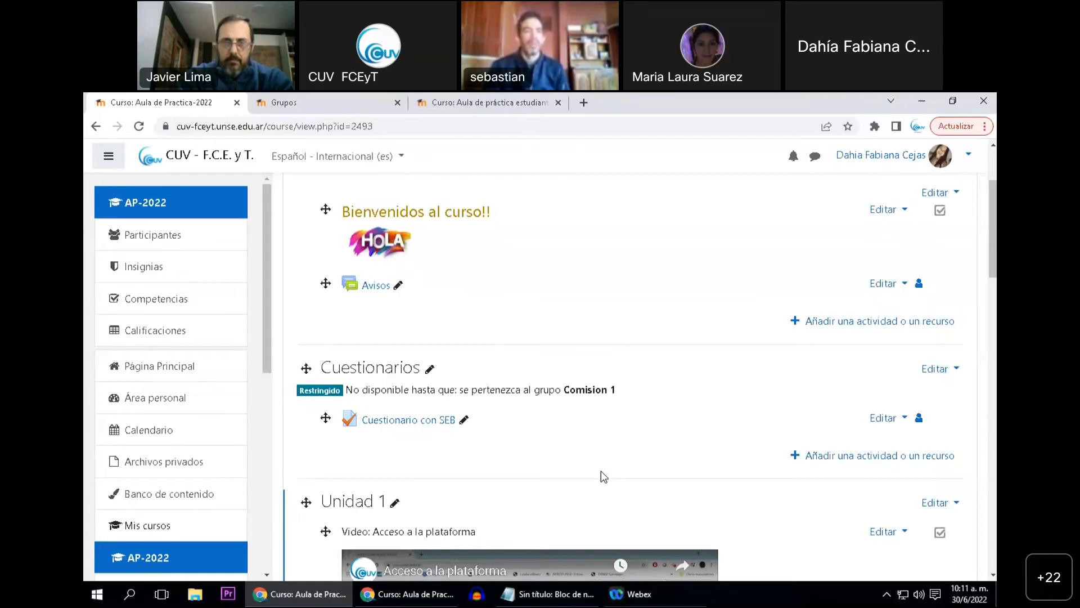
{"action": "scroll", "coordinate": [630, 471], "scroll_direction": "down", "scroll_amount": 2}
{"action": "scroll", "coordinate": [647, 471], "scroll_direction": "down", "scroll_amount": 10}
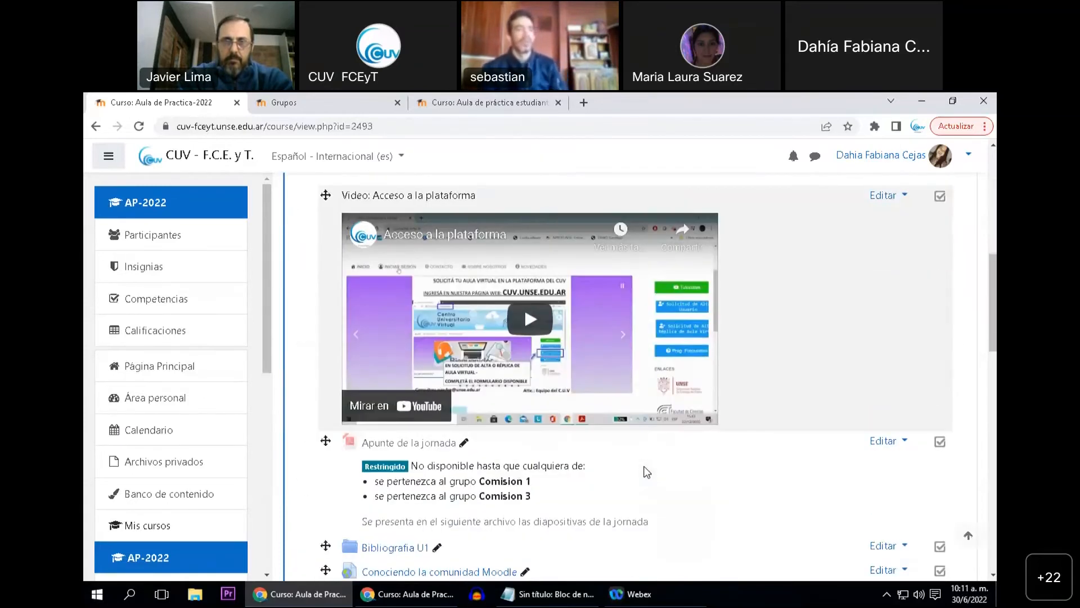
{"action": "scroll", "coordinate": [647, 472], "scroll_direction": "down", "scroll_amount": 7}
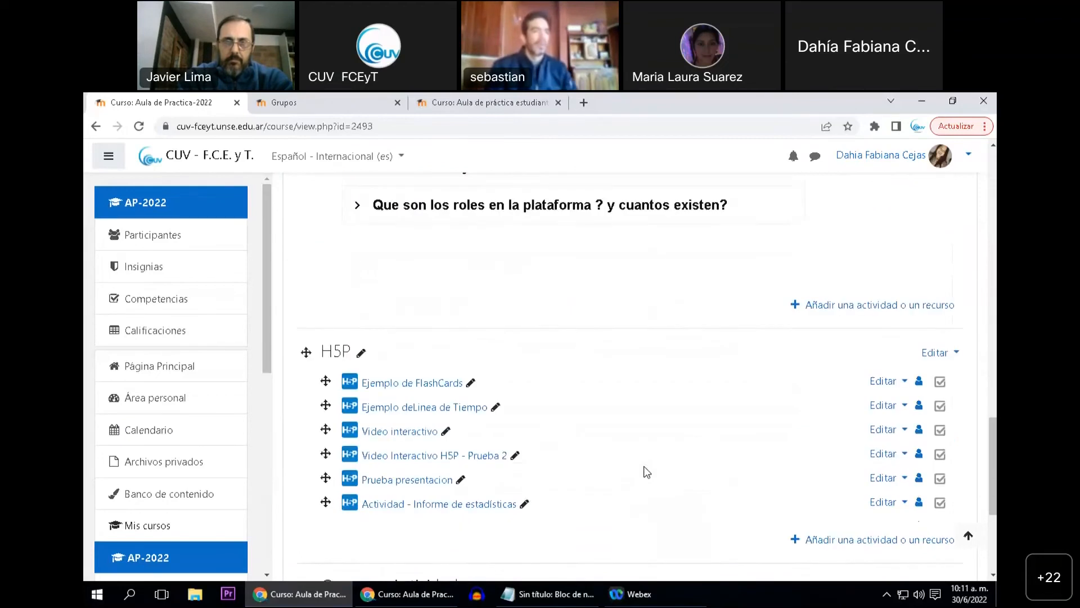
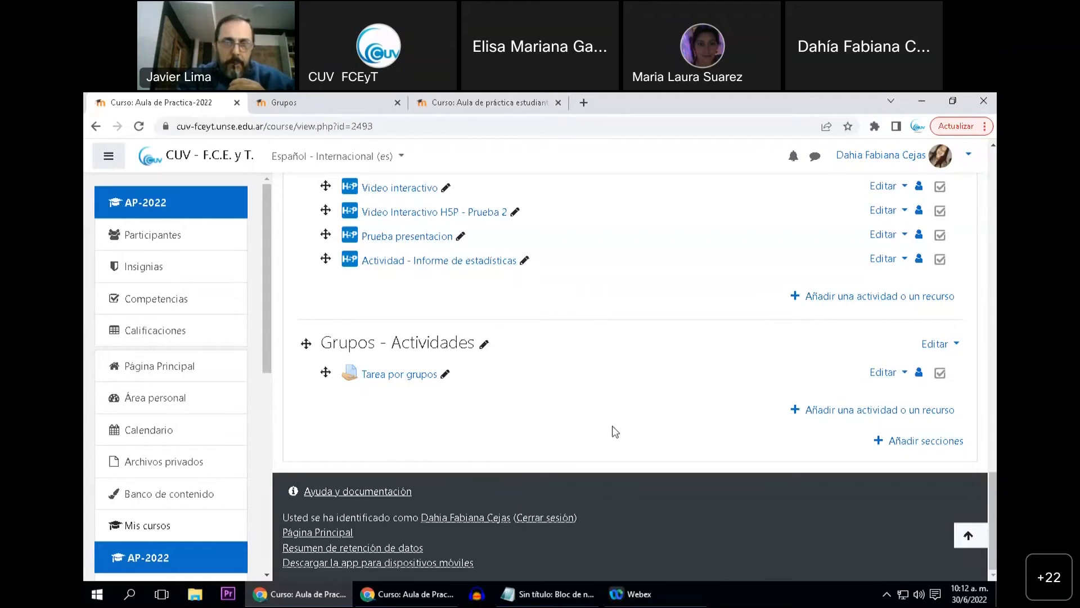
Add a new assignment to the Grupos - Actividades topic and name it "Tarea para comisión 1"
{"action": "left_click", "coordinate": [812, 415]}
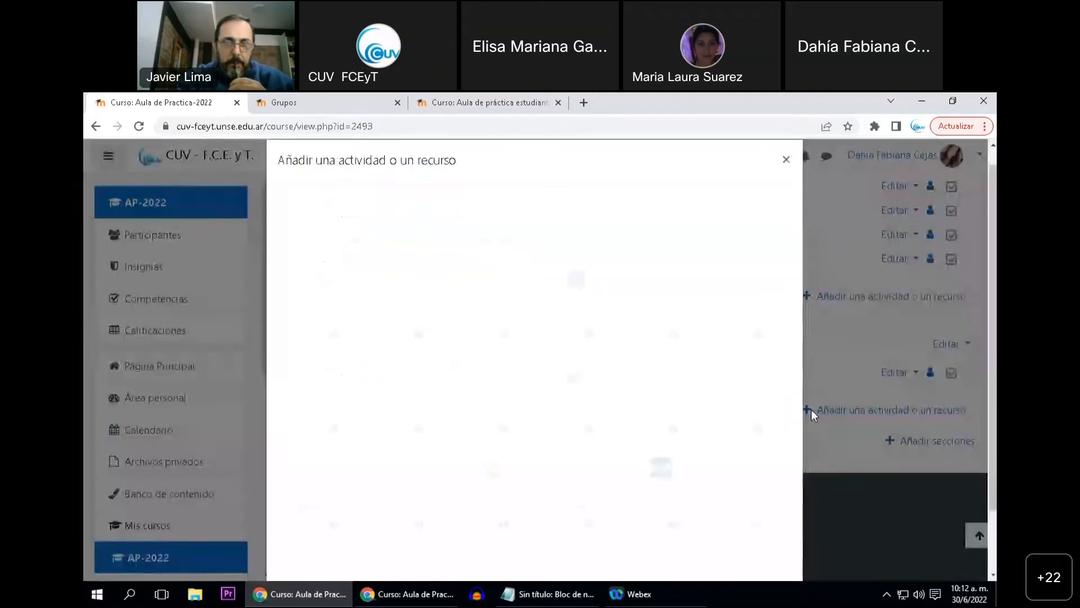
{"action": "scroll", "coordinate": [665, 445], "scroll_direction": "down", "scroll_amount": 5}
{"action": "left_click", "coordinate": [749, 408]}
{"action": "left_click", "coordinate": [540, 383]}
{"action": "type", "text": "tarea"}
{"action": "key", "text": "BackSpace"}
{"action": "key", "text": "BackSpace"}
{"action": "key", "text": "BackSpace"}
{"action": "key", "text": "BackSpace"}
{"action": "key", "text": "BackSpace"}
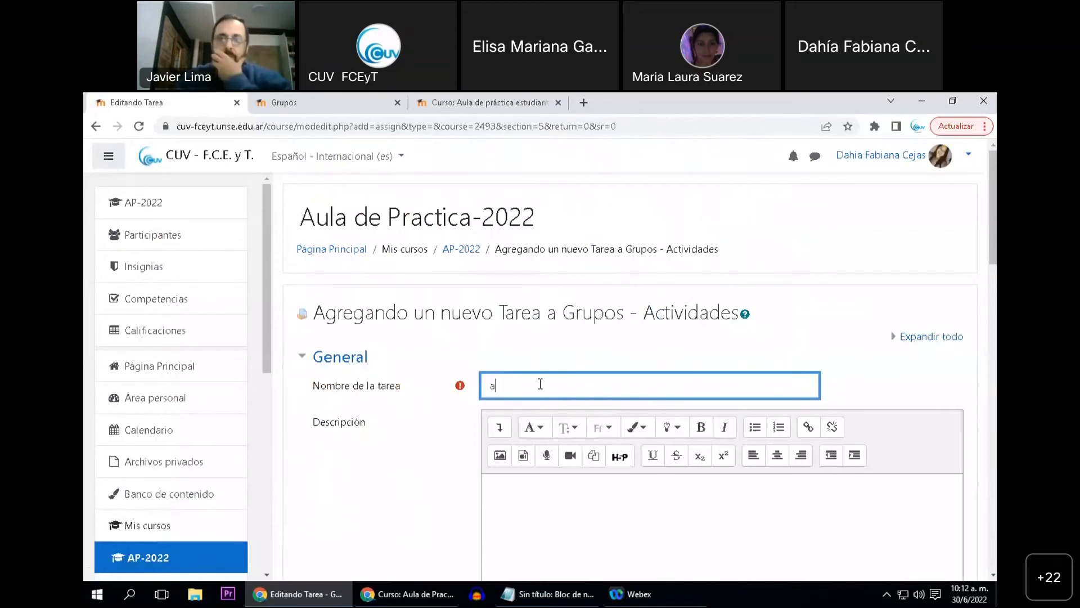
{"action": "type", "text": "tare"}
{"action": "key", "text": "BackSpace"}
{"action": "key", "text": "BackSpace"}
{"action": "key", "text": "BackSpace"}
{"action": "key", "text": "BackSpace"}
{"action": "type", "text": "T"}
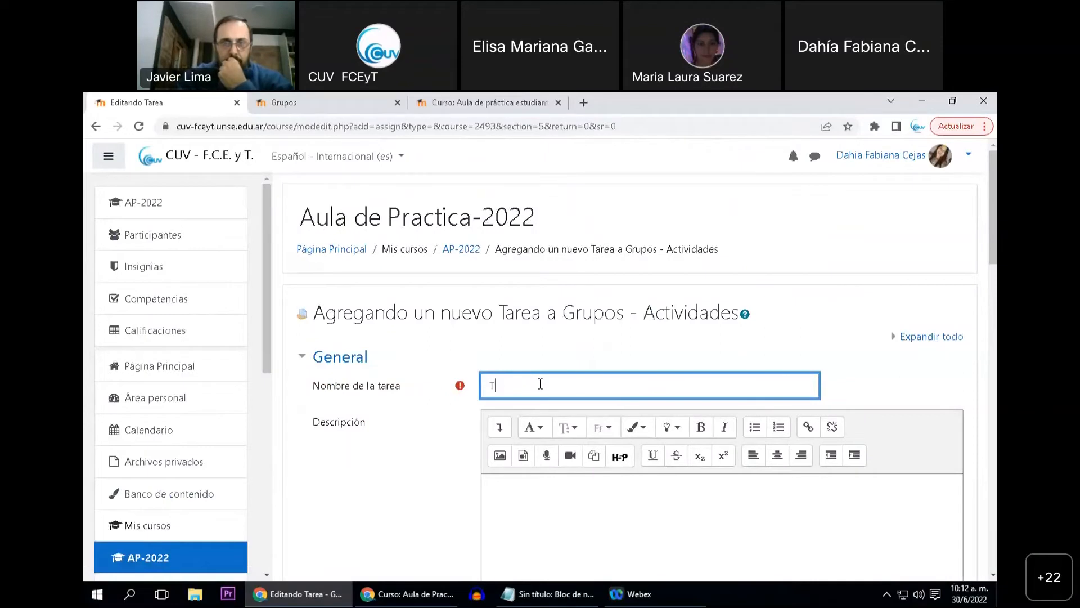
{"action": "type", "text": "area para Tomis"}
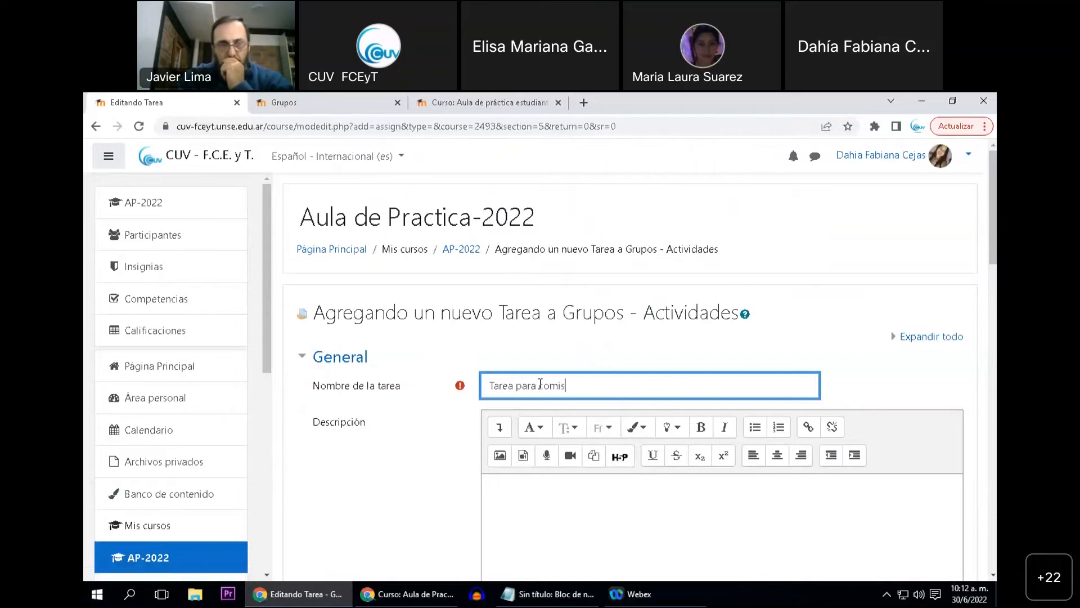
{"action": "type", "text": "ión"}
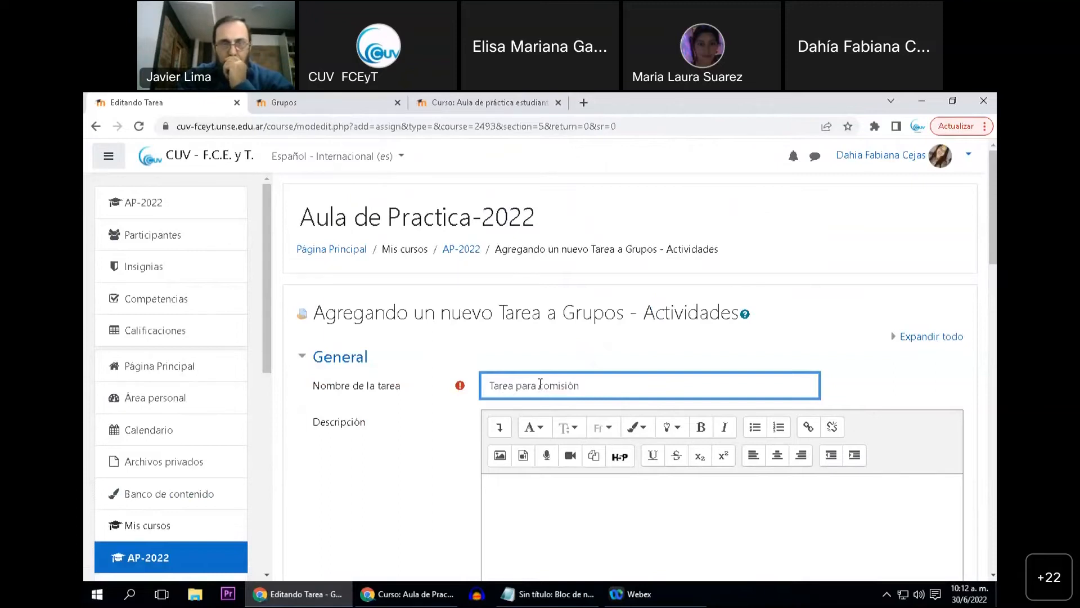
{"action": "type", "text": " 1"}
Save the new assignment with its default settings and return to the course page
{"action": "scroll", "coordinate": [403, 467], "scroll_direction": "down", "scroll_amount": 2}
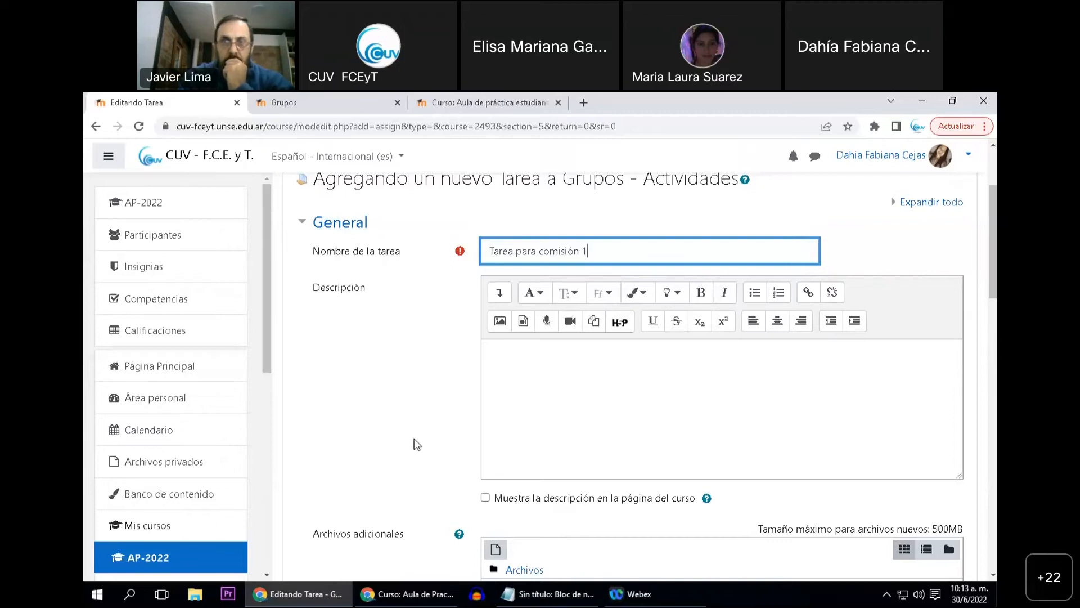
{"action": "scroll", "coordinate": [419, 436], "scroll_direction": "down", "scroll_amount": 3}
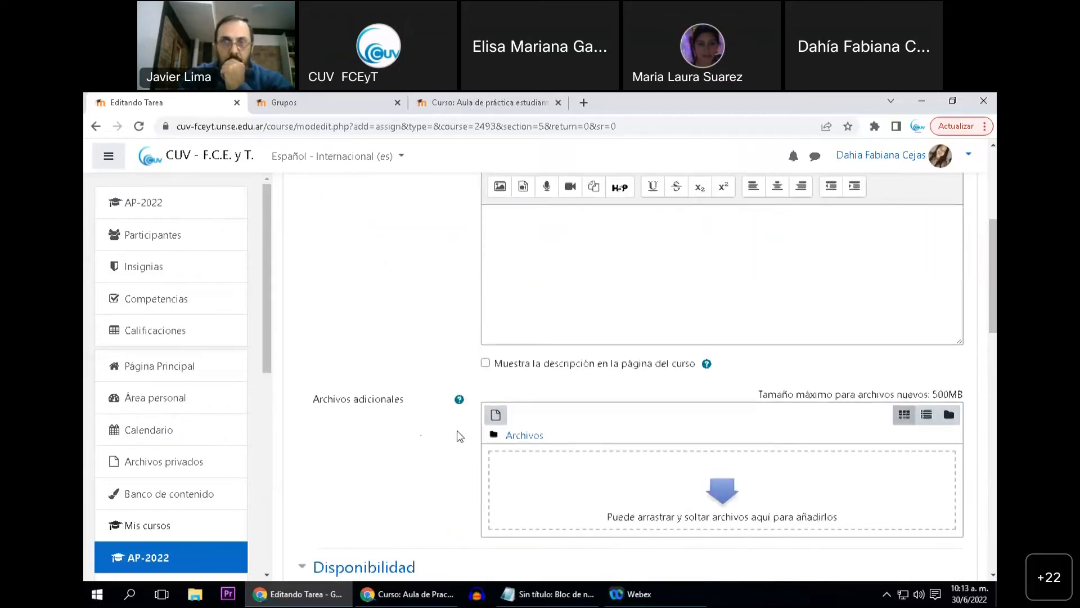
{"action": "scroll", "coordinate": [434, 428], "scroll_direction": "down", "scroll_amount": 3}
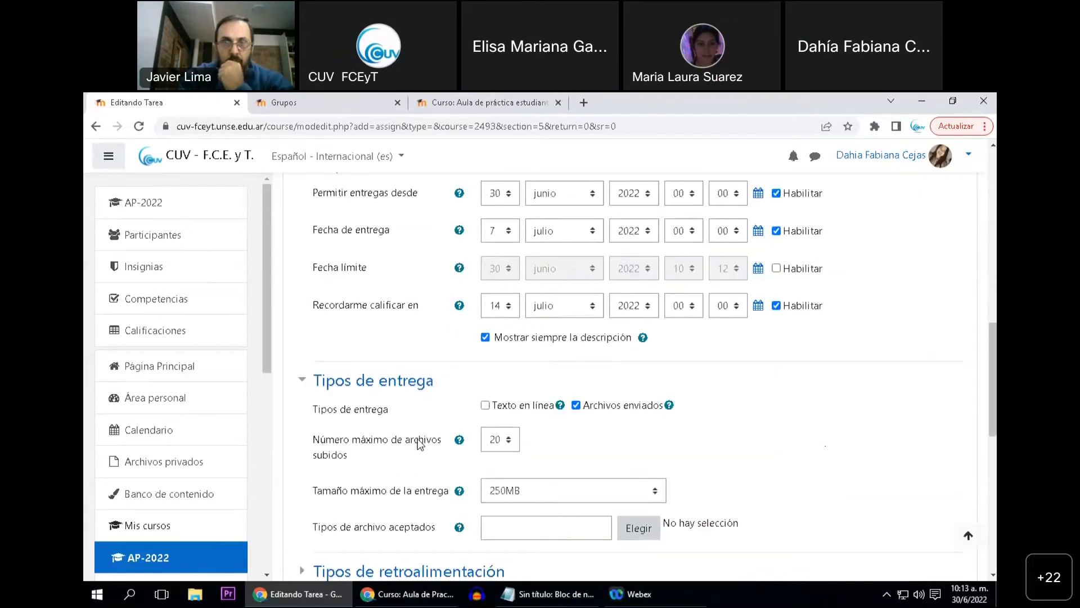
{"action": "scroll", "coordinate": [423, 447], "scroll_direction": "down", "scroll_amount": 4}
{"action": "scroll", "coordinate": [393, 437], "scroll_direction": "down", "scroll_amount": 5}
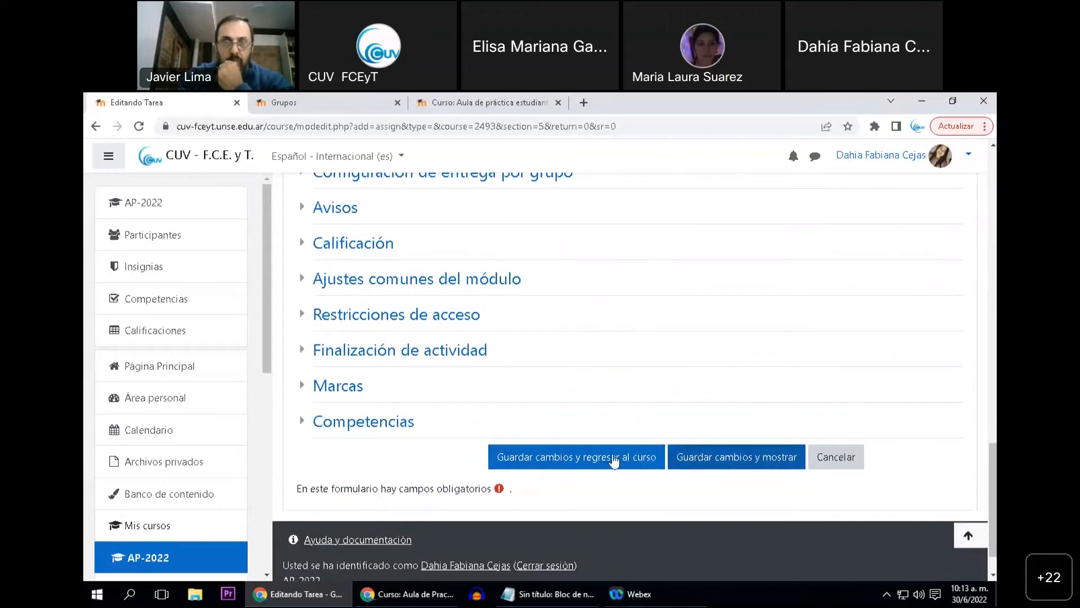
{"action": "left_click", "coordinate": [551, 448]}
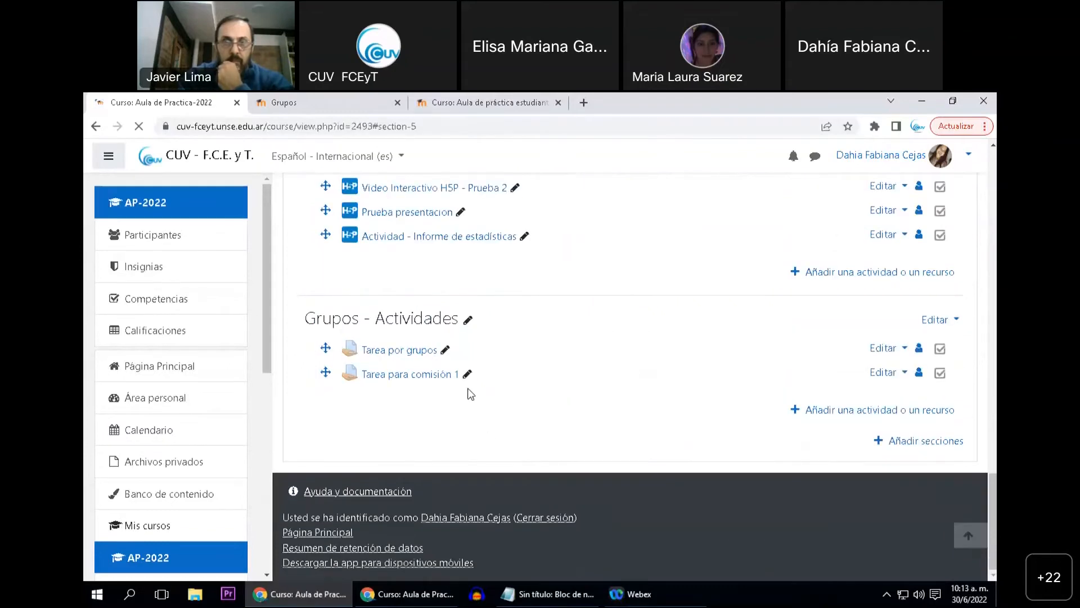
Restrict access to Tarea para comisión 1 to the group Comision 1, and save back to the course
{"action": "left_click", "coordinate": [899, 375]}
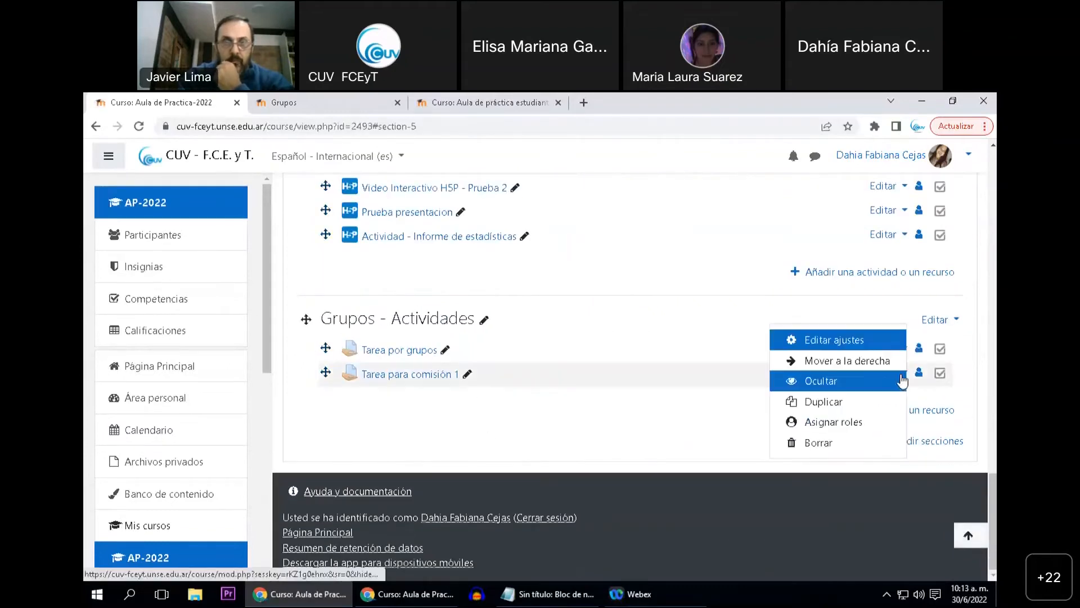
{"action": "left_click", "coordinate": [836, 340]}
{"action": "scroll", "coordinate": [408, 386], "scroll_direction": "down", "scroll_amount": 9}
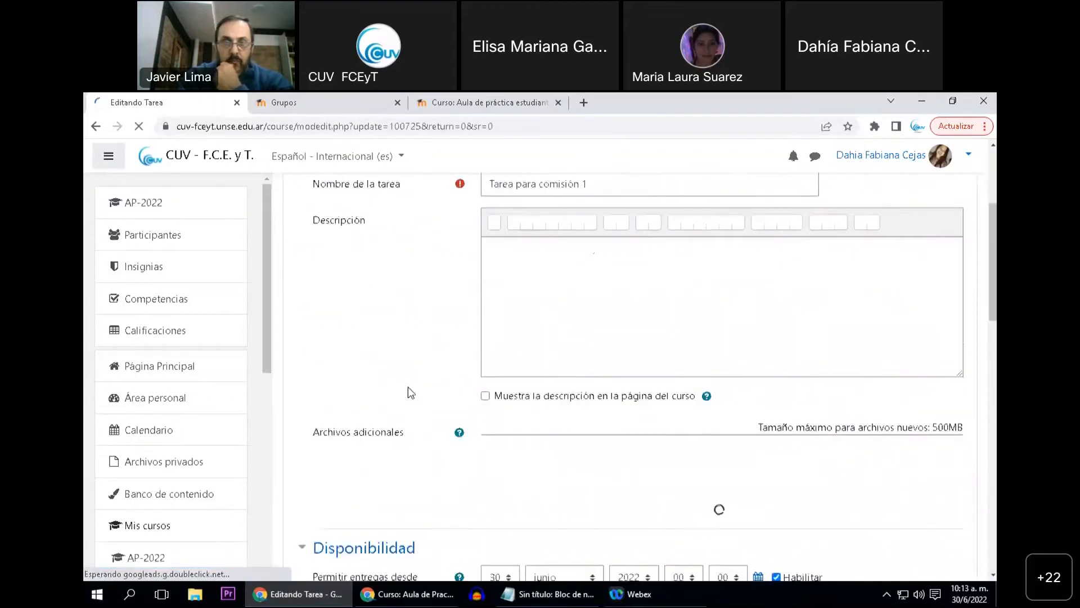
{"action": "scroll", "coordinate": [407, 387], "scroll_direction": "down", "scroll_amount": 10}
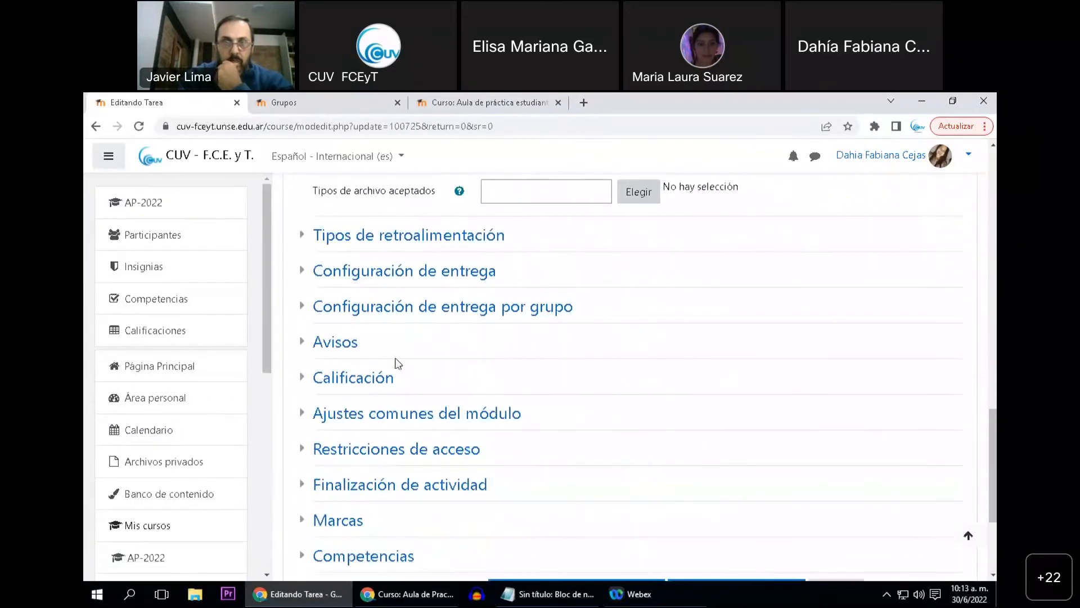
{"action": "left_click", "coordinate": [398, 380]}
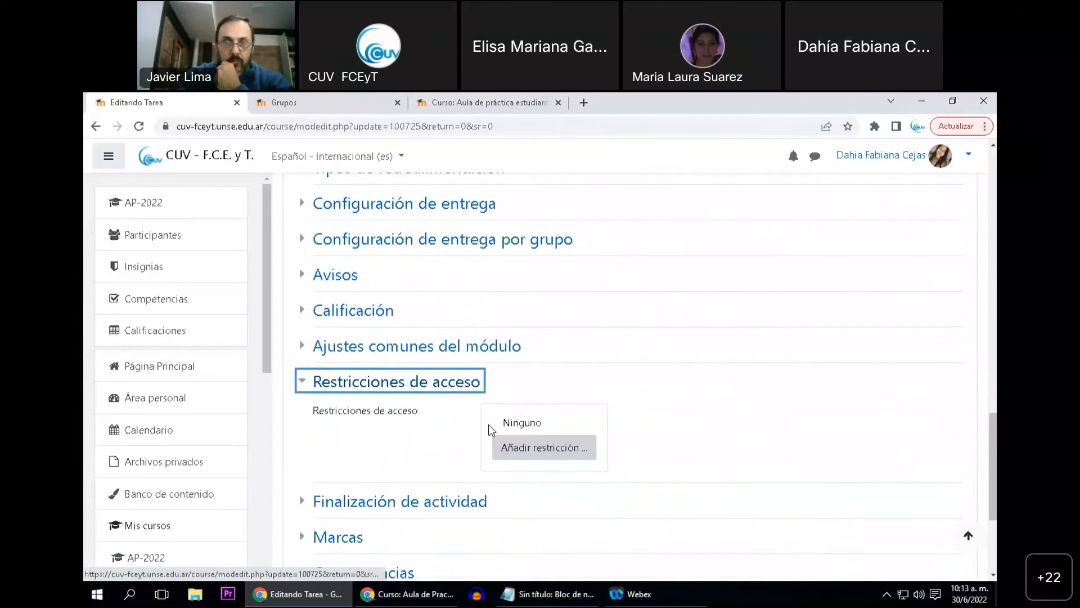
{"action": "left_click", "coordinate": [518, 447]}
{"action": "left_click", "coordinate": [459, 351]}
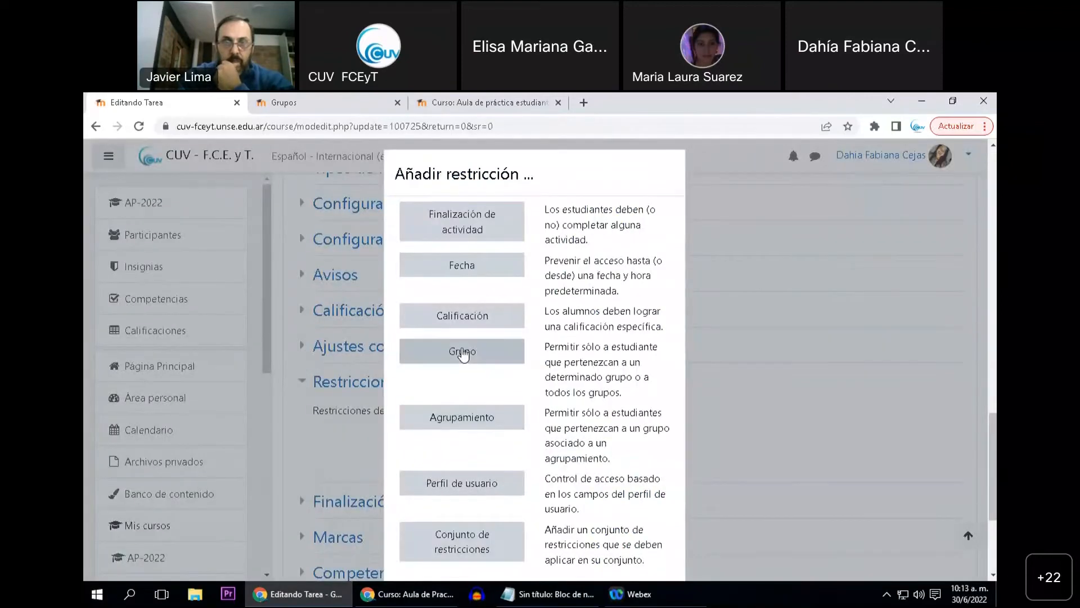
{"action": "left_click", "coordinate": [572, 460]}
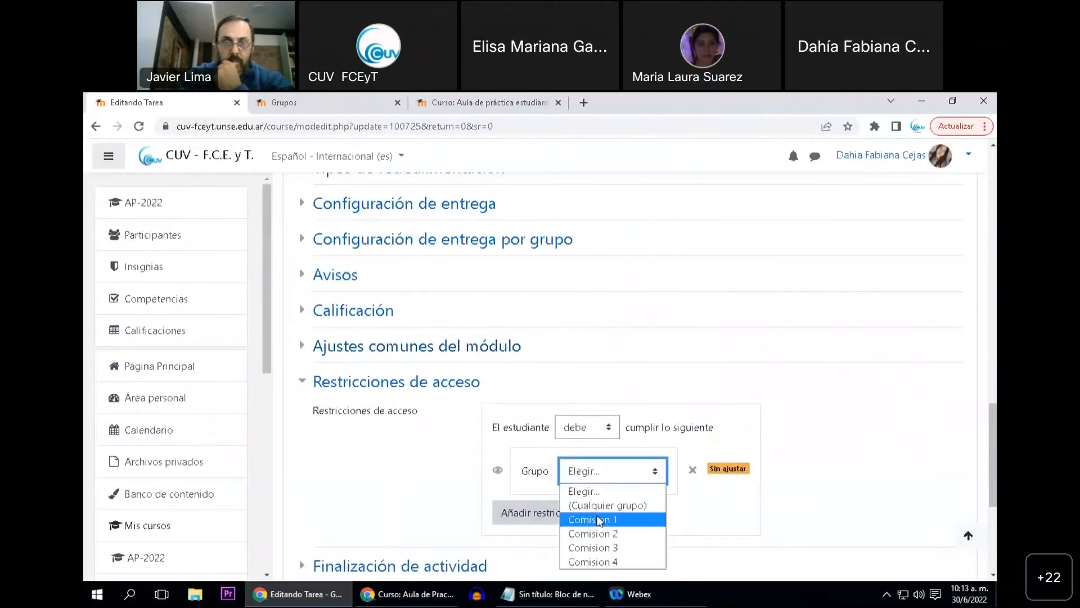
{"action": "left_click", "coordinate": [597, 517]}
{"action": "scroll", "coordinate": [627, 422], "scroll_direction": "down", "scroll_amount": 4}
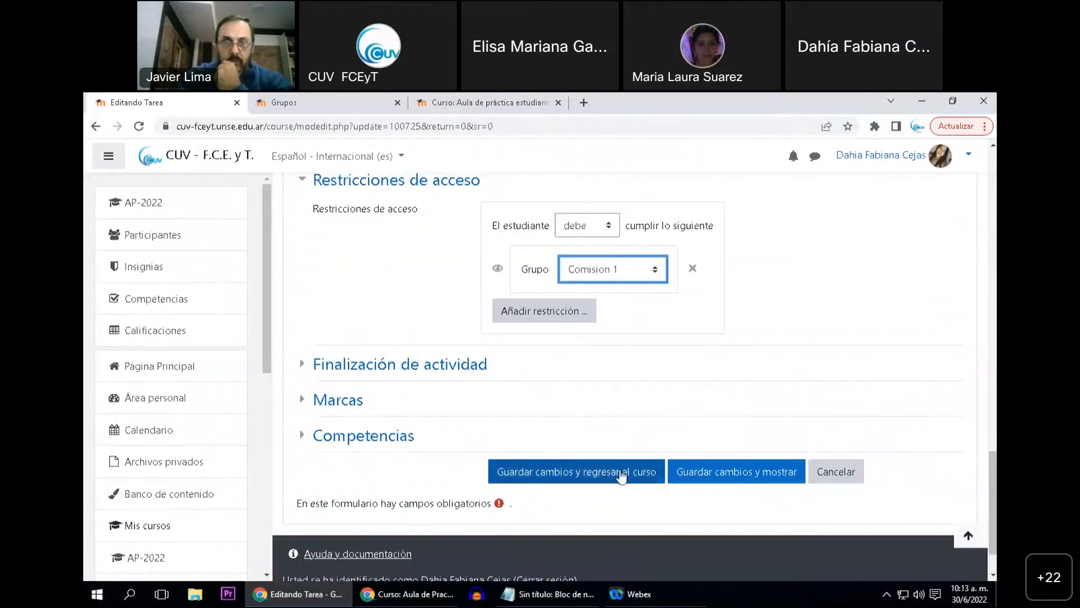
{"action": "left_click", "coordinate": [622, 475]}
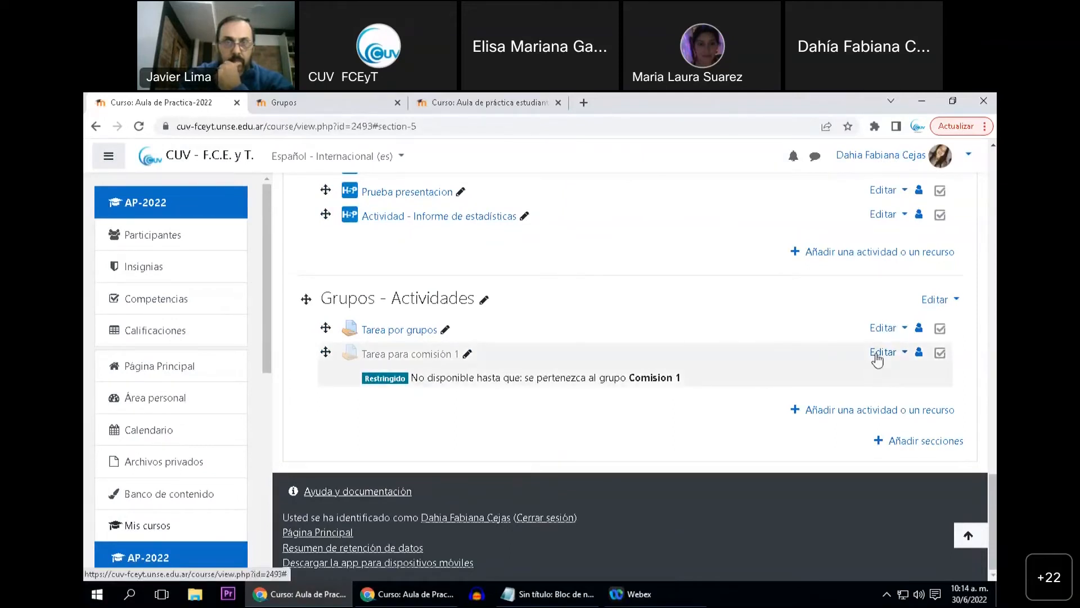
Open the settings of Tarea por grupos and examine its group submission options
{"action": "left_click", "coordinate": [411, 335]}
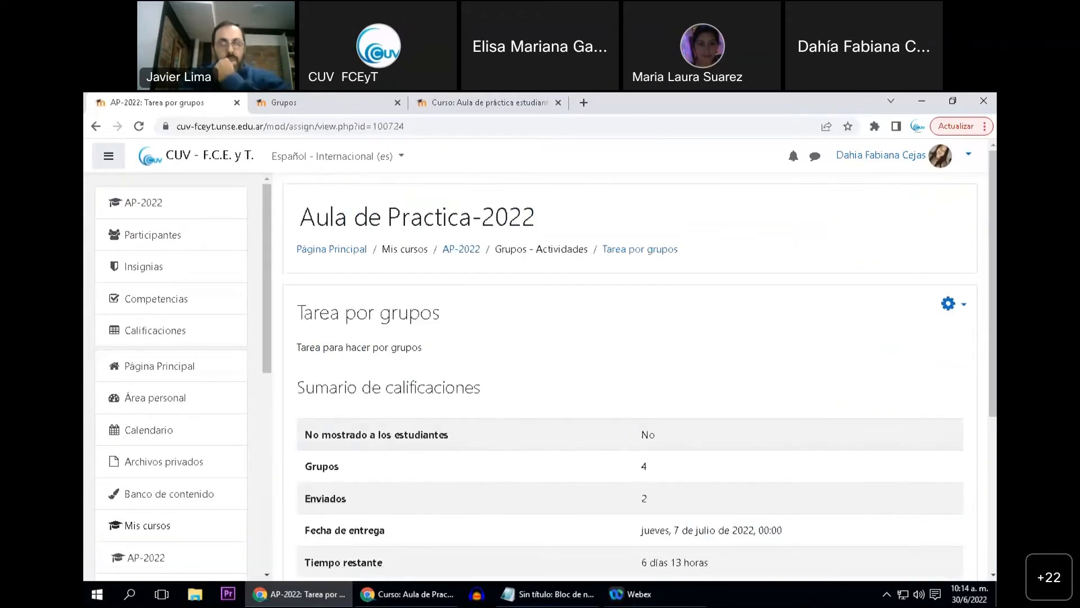
{"action": "left_click", "coordinate": [951, 304]}
{"action": "left_click", "coordinate": [844, 332]}
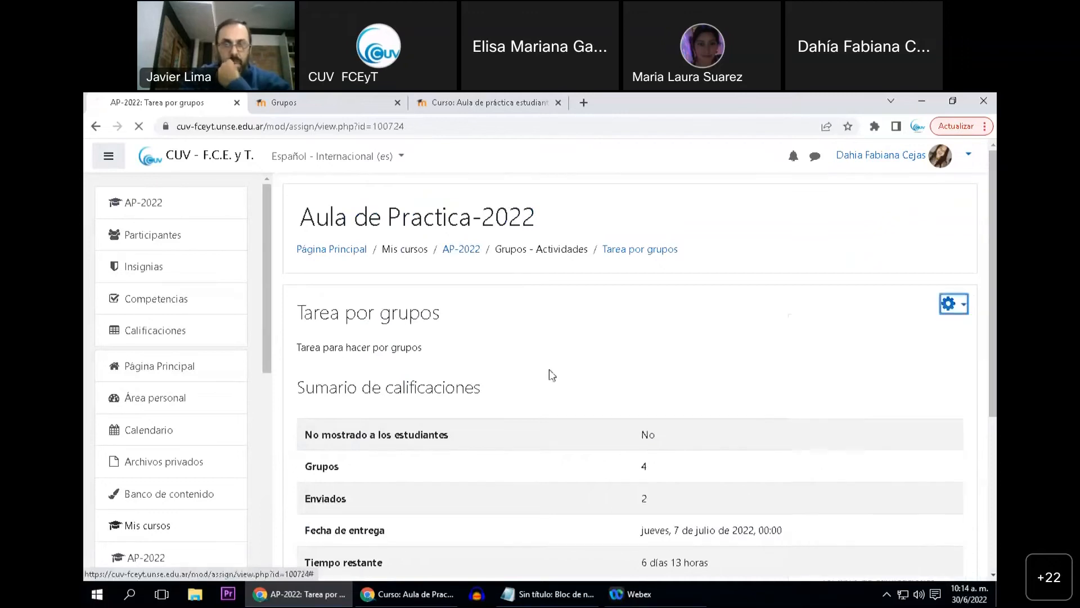
{"action": "scroll", "coordinate": [393, 388], "scroll_direction": "down", "scroll_amount": 4}
{"action": "scroll", "coordinate": [384, 383], "scroll_direction": "down", "scroll_amount": 7}
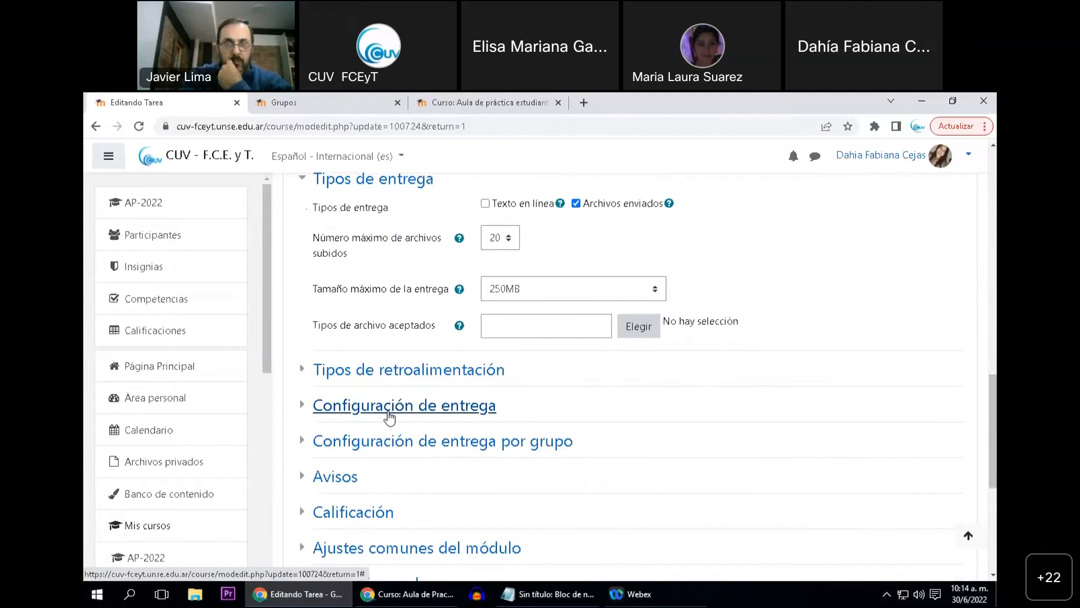
{"action": "left_click", "coordinate": [398, 442]}
{"action": "scroll", "coordinate": [410, 429], "scroll_direction": "down", "scroll_amount": 3}
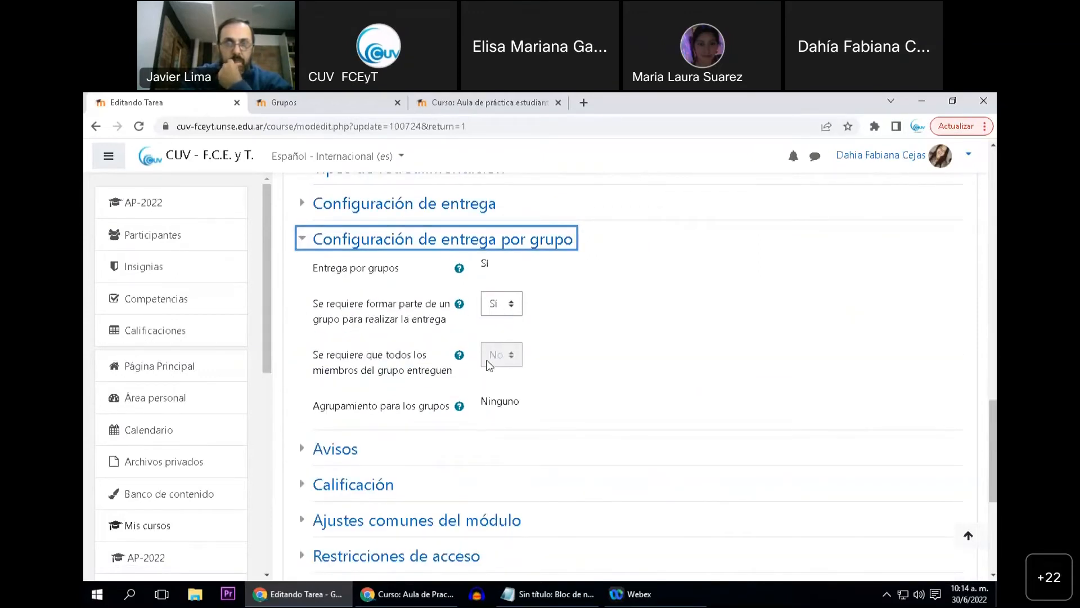
{"action": "left_click", "coordinate": [500, 360]}
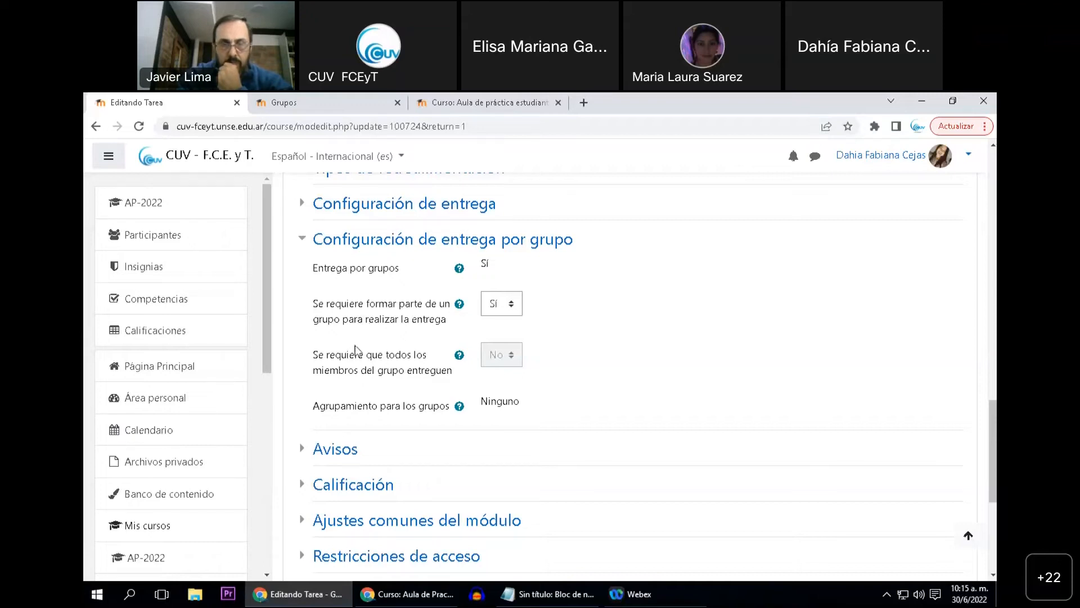
Return to the AP-2022 course page and view the assignments in the Grupos - Actividades topic
{"action": "left_click", "coordinate": [186, 201]}
{"action": "scroll", "coordinate": [506, 387], "scroll_direction": "down", "scroll_amount": 3}
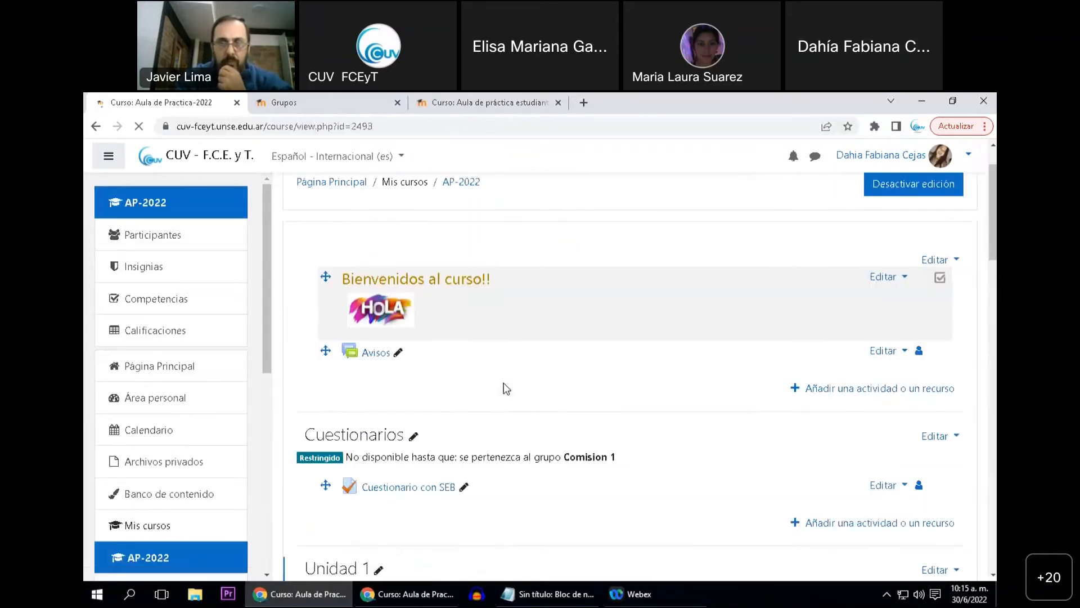
{"action": "scroll", "coordinate": [507, 388], "scroll_direction": "down", "scroll_amount": 15}
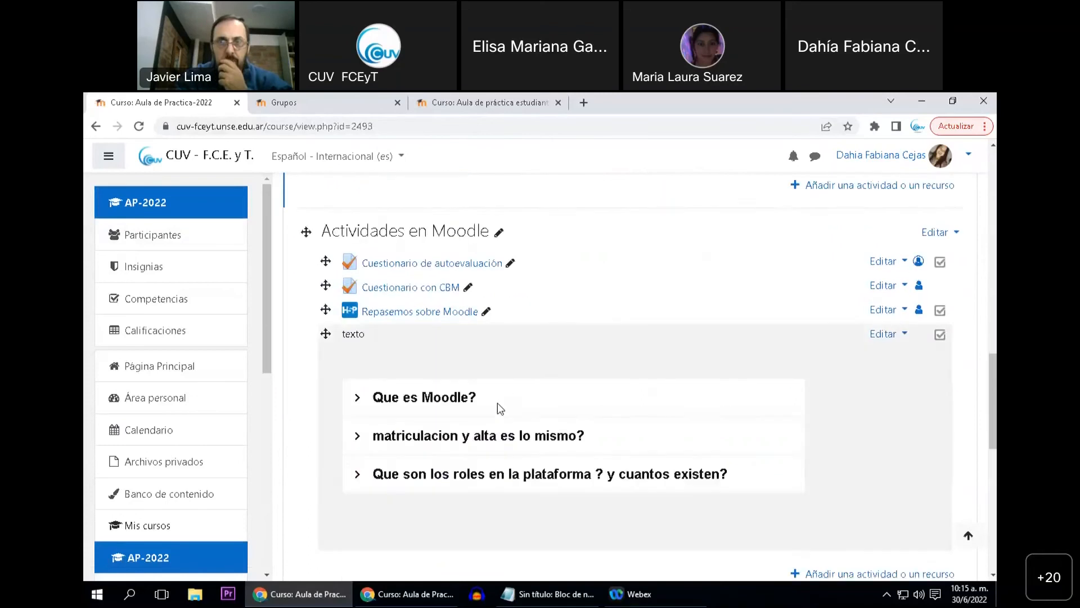
{"action": "scroll", "coordinate": [484, 403], "scroll_direction": "down", "scroll_amount": 3}
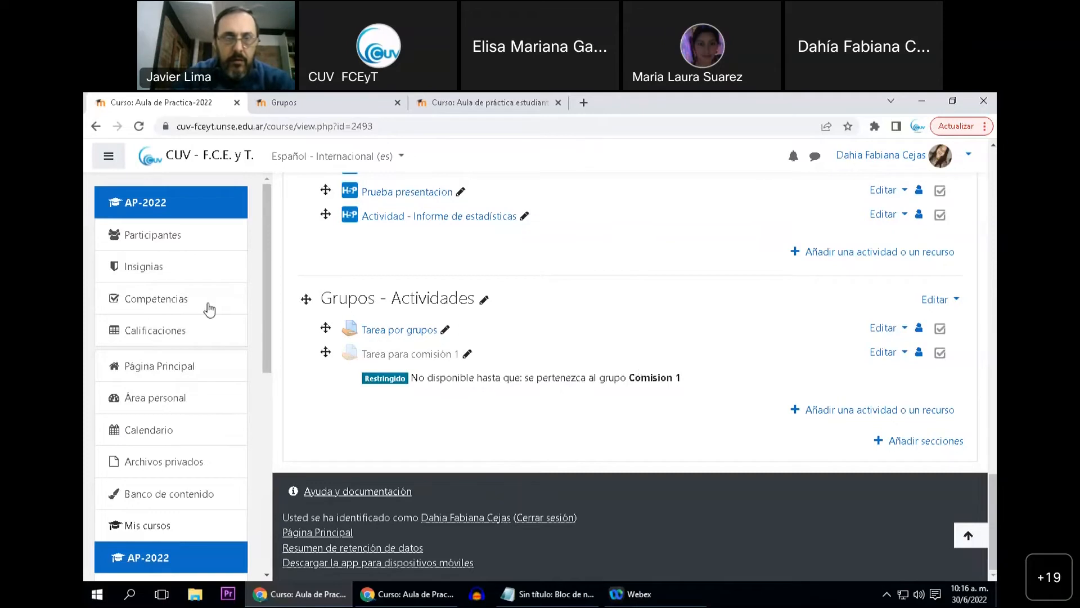
Check the AP-2022 participants page briefly and go back to the Grupos - Actividades topic
{"action": "left_click", "coordinate": [172, 245]}
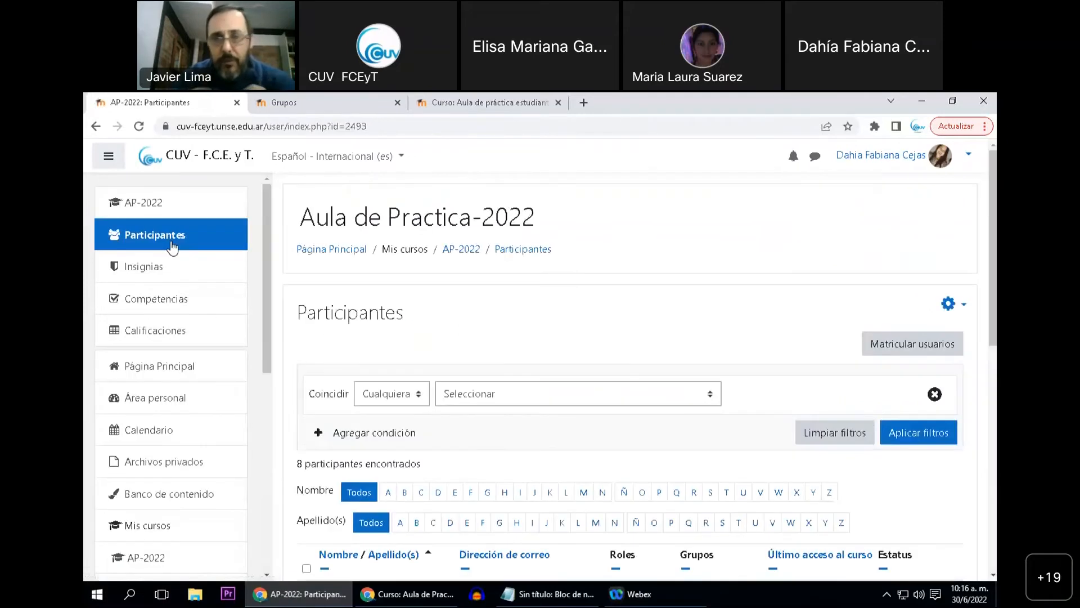
{"action": "left_click", "coordinate": [162, 204]}
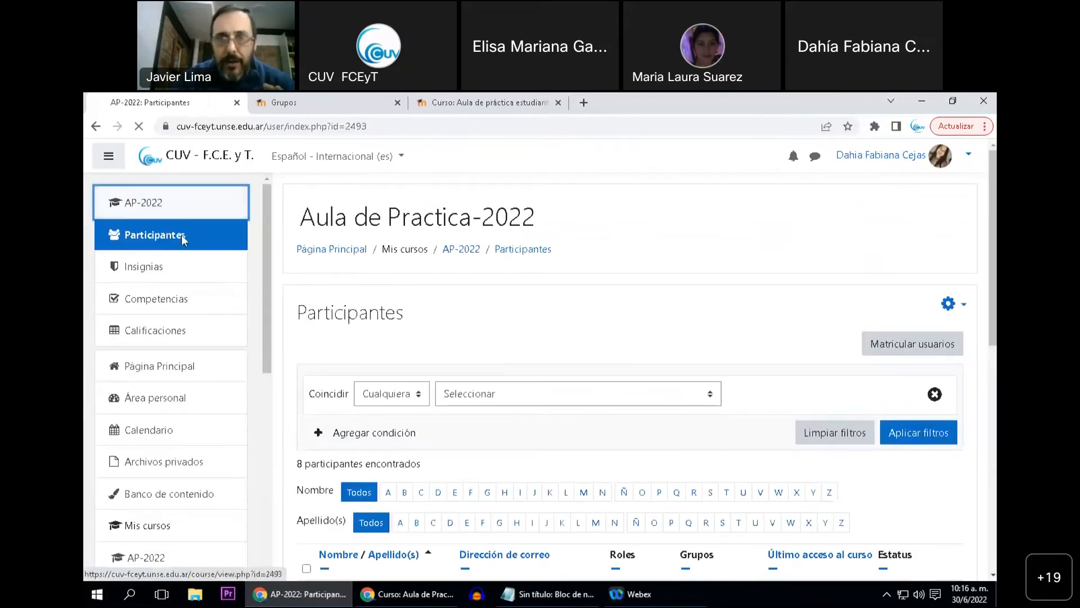
{"action": "scroll", "coordinate": [386, 500], "scroll_direction": "down", "scroll_amount": 20}
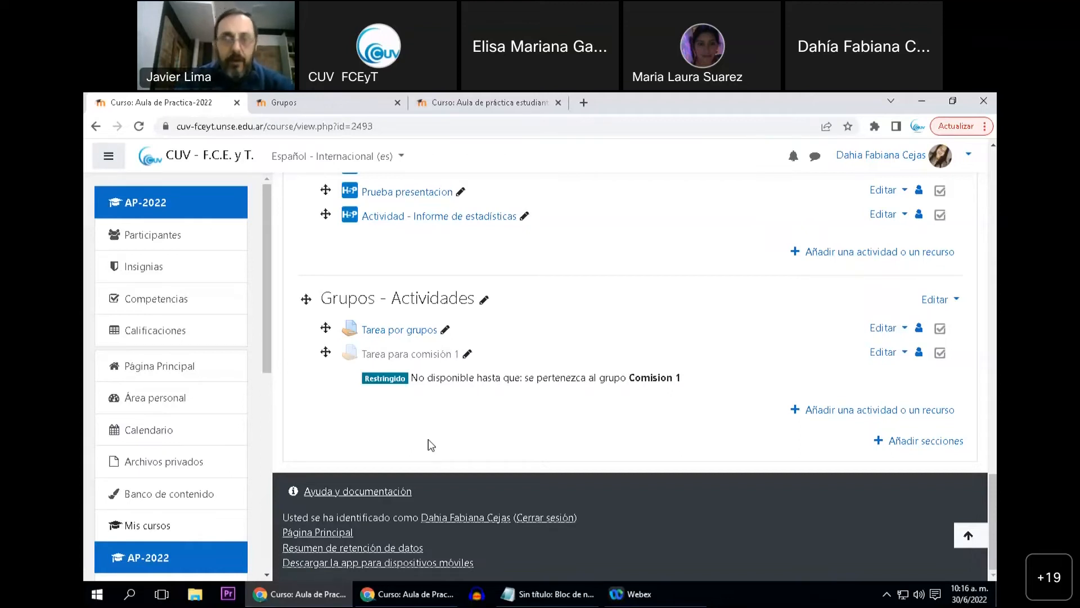
Open the AP-2022 group management page from the course participants
{"action": "left_click", "coordinate": [153, 235]}
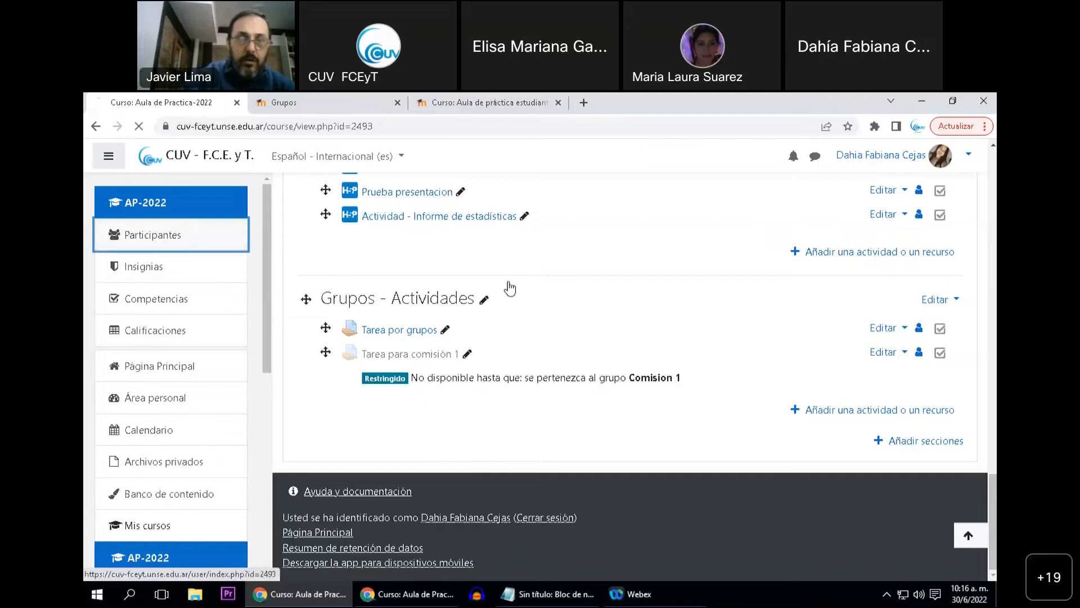
{"action": "scroll", "coordinate": [690, 304], "scroll_direction": "down", "scroll_amount": 1}
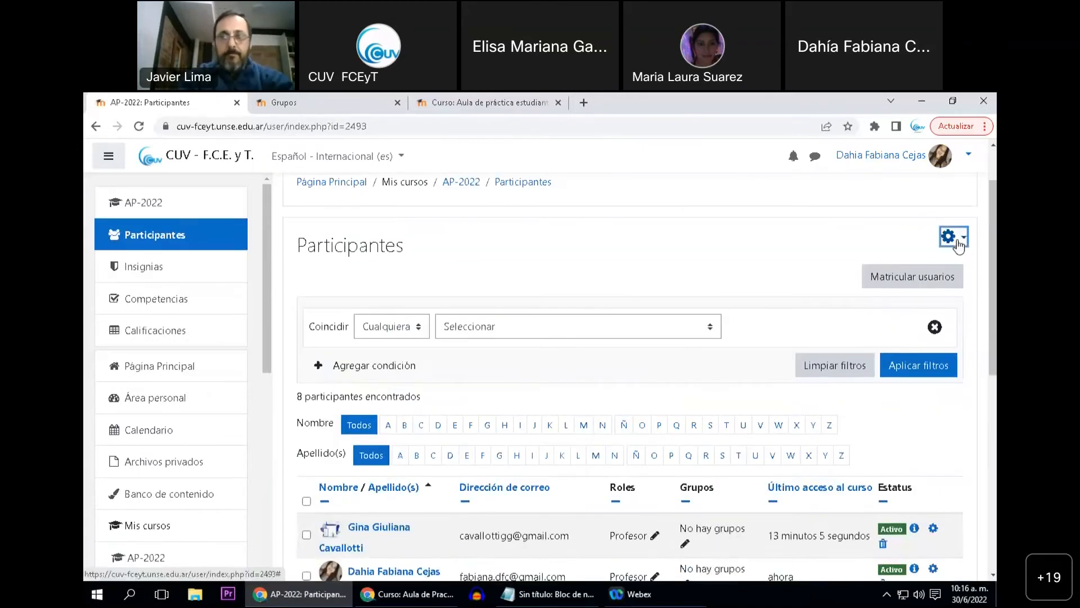
{"action": "left_click", "coordinate": [957, 241]}
{"action": "left_click", "coordinate": [798, 321]}
{"action": "scroll", "coordinate": [386, 367], "scroll_direction": "down", "scroll_amount": 2}
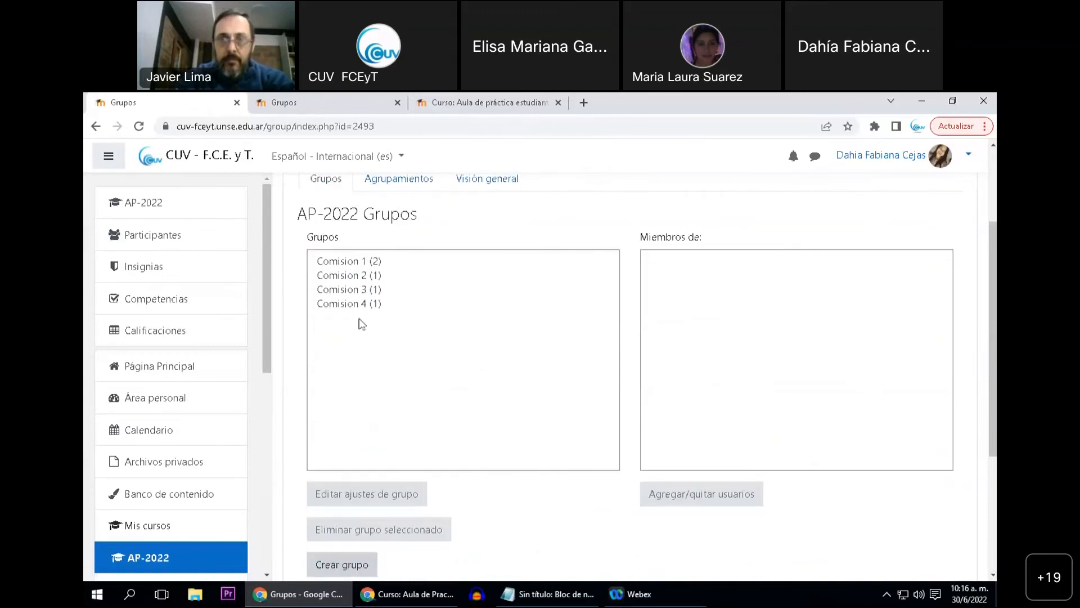
Review the members of each group from Comision 1 to Comision 4
{"action": "left_click", "coordinate": [352, 263]}
{"action": "left_click", "coordinate": [347, 279]}
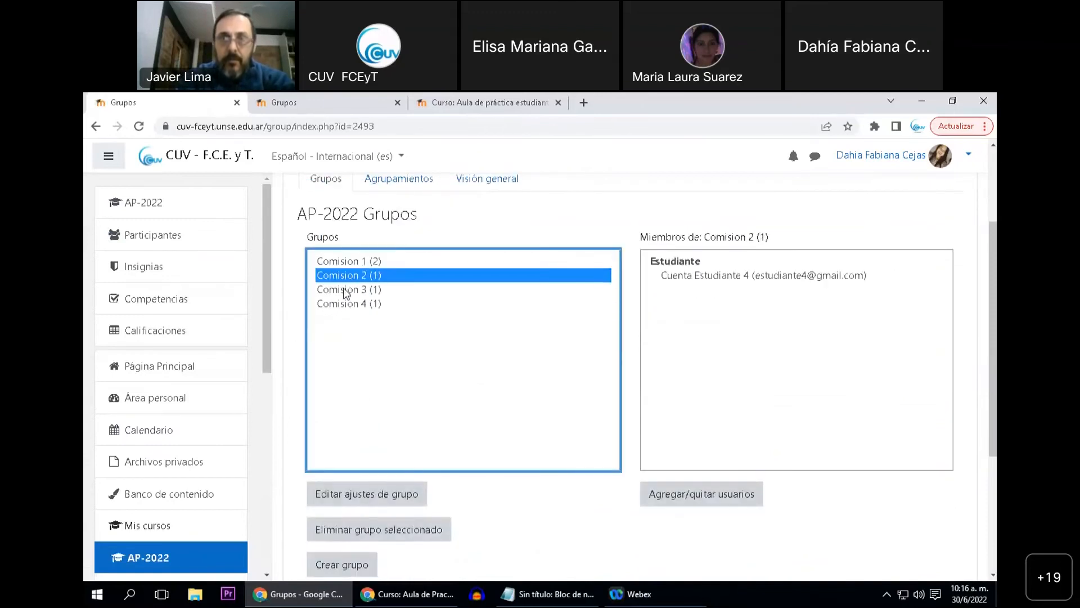
{"action": "left_click", "coordinate": [345, 290]}
{"action": "left_click", "coordinate": [345, 305]}
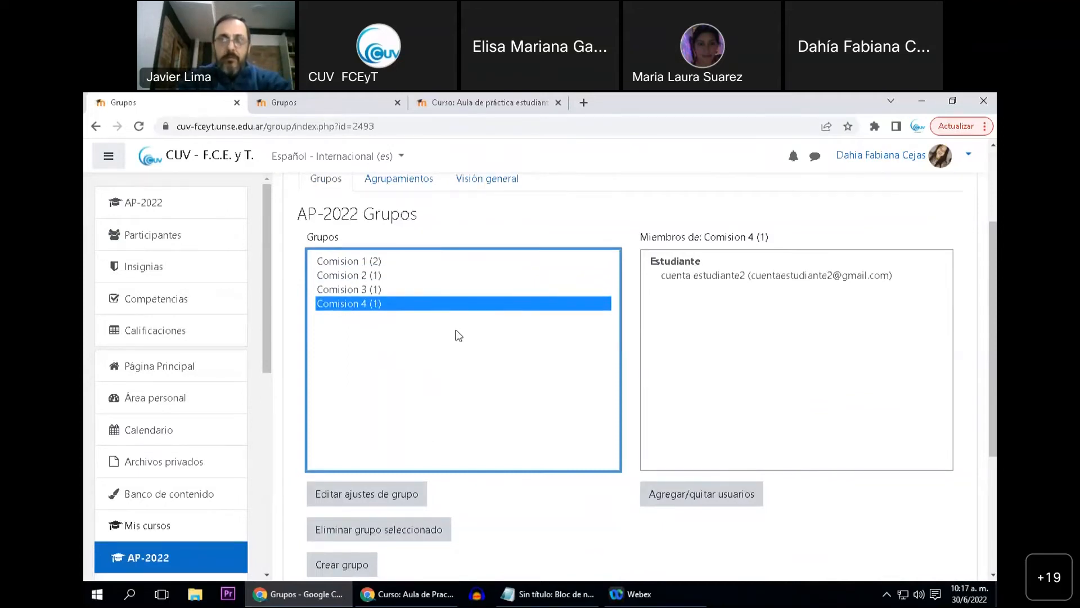
{"action": "scroll", "coordinate": [417, 338], "scroll_direction": "down", "scroll_amount": 2}
{"action": "scroll", "coordinate": [422, 360], "scroll_direction": "down", "scroll_amount": 1}
{"action": "scroll", "coordinate": [415, 386], "scroll_direction": "up", "scroll_amount": 5}
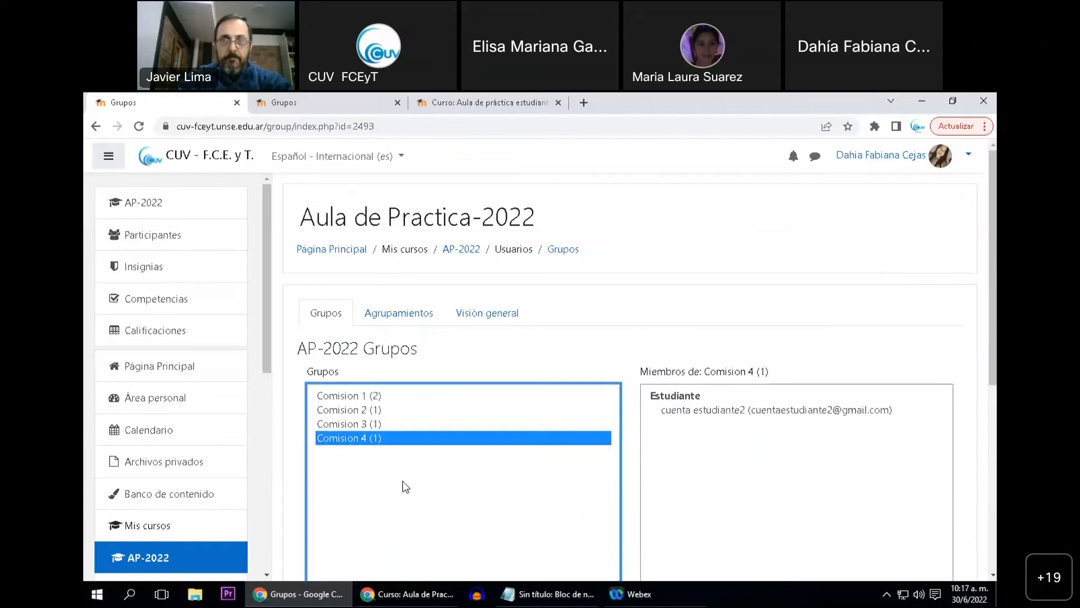
Examine the group management options below the AP-2022 group list and member list
{"action": "scroll", "coordinate": [405, 485], "scroll_direction": "down", "scroll_amount": 3}
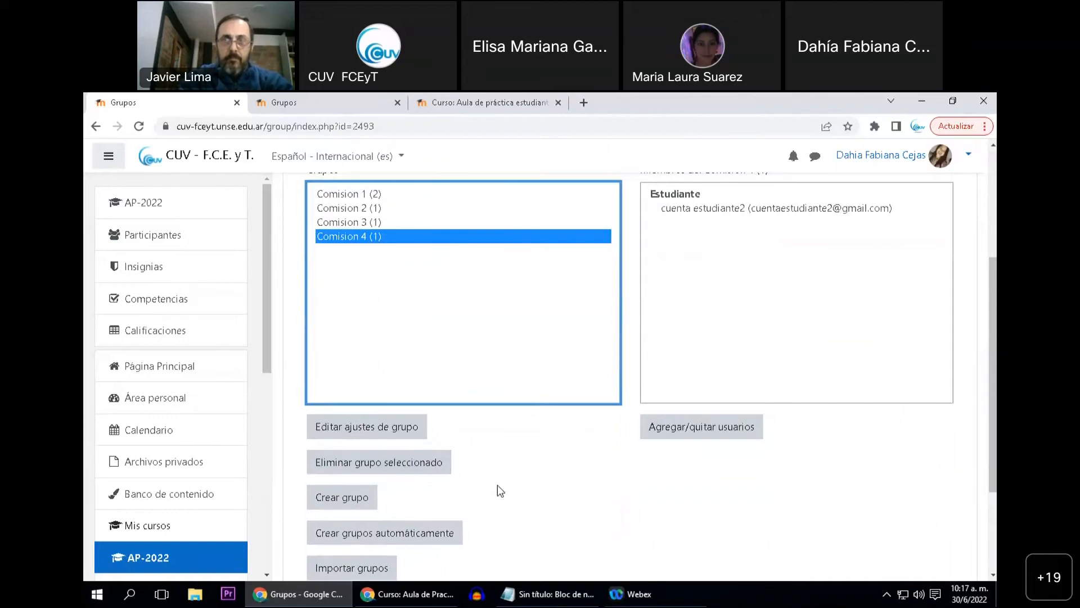
{"action": "scroll", "coordinate": [498, 485], "scroll_direction": "down", "scroll_amount": 1}
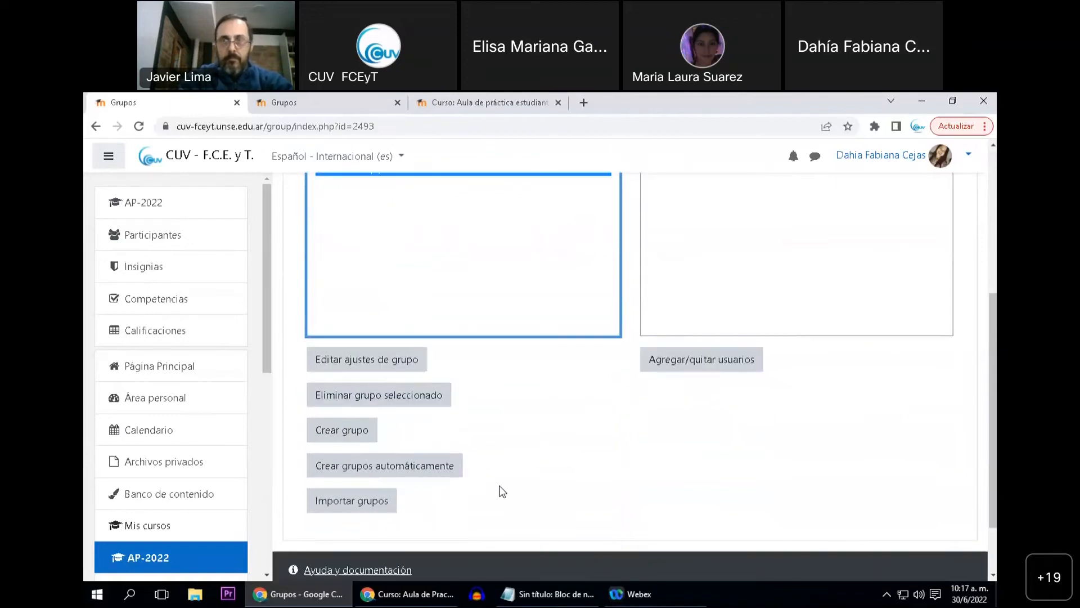
{"action": "scroll", "coordinate": [502, 491], "scroll_direction": "up", "scroll_amount": 1}
{"action": "scroll", "coordinate": [500, 493], "scroll_direction": "up", "scroll_amount": 1}
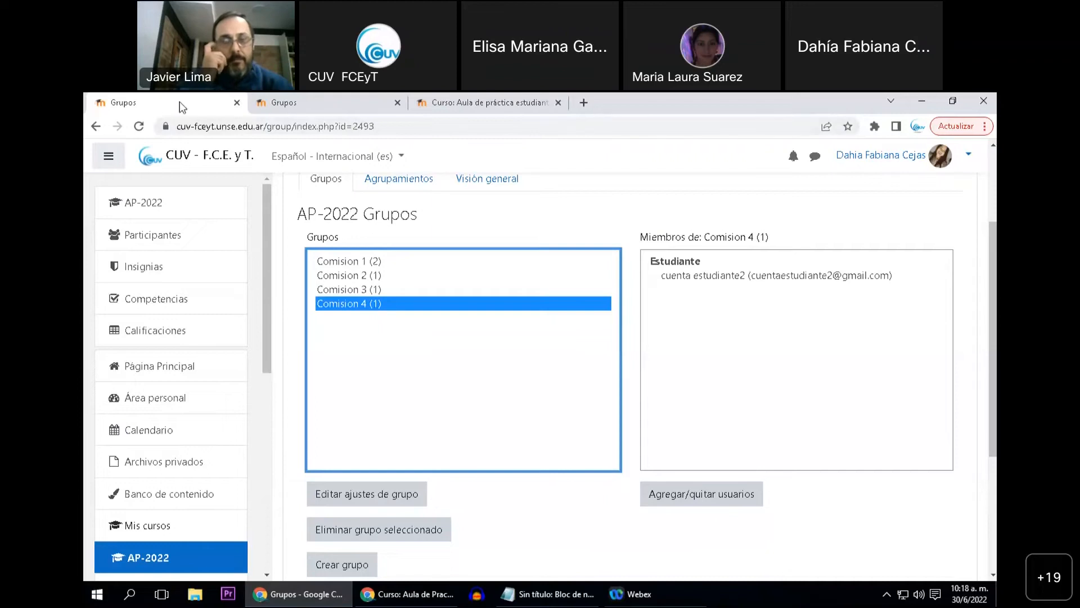
Return to the AP-2022 course page and view the assignments under the Grupos - Actividades topic
{"action": "left_click", "coordinate": [168, 208]}
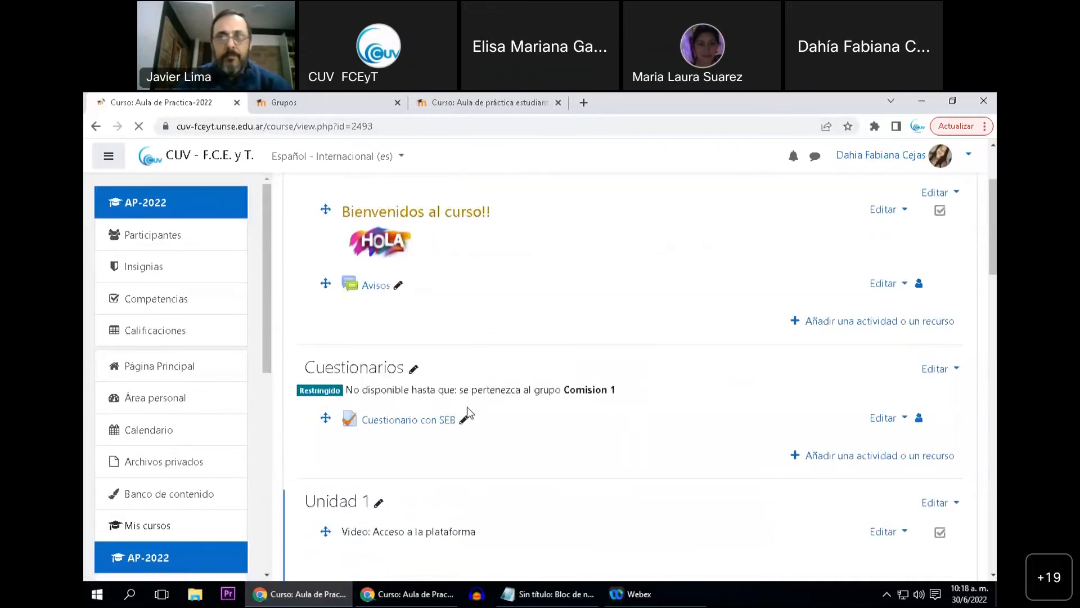
{"action": "scroll", "coordinate": [457, 430], "scroll_direction": "down", "scroll_amount": 3}
{"action": "scroll", "coordinate": [457, 430], "scroll_direction": "down", "scroll_amount": 15}
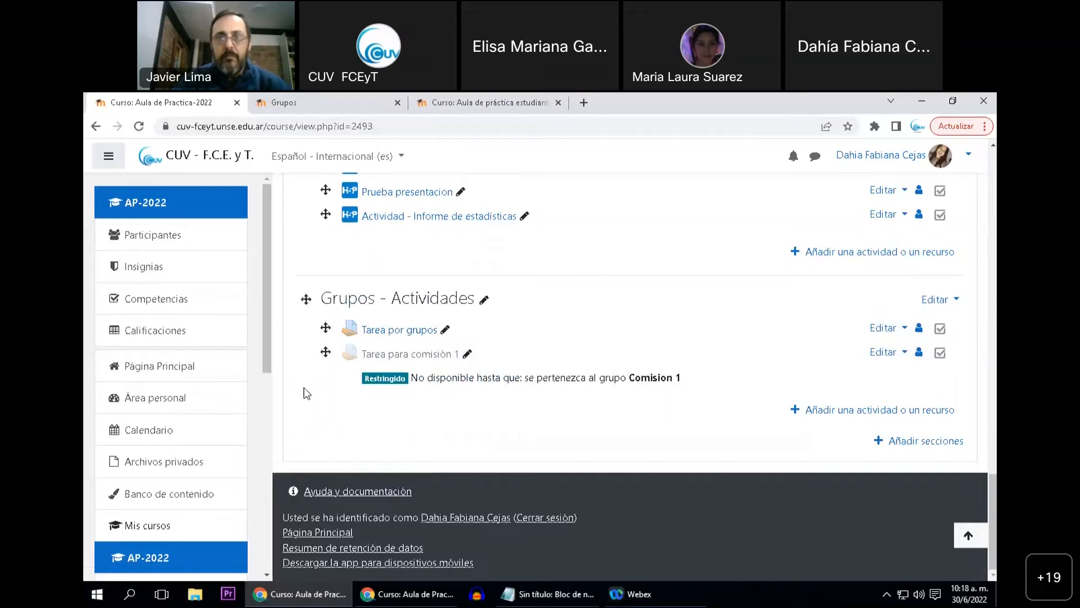
Switch to the AP-2022 groups overview and open the course's list of groupings
{"action": "left_click", "coordinate": [318, 106]}
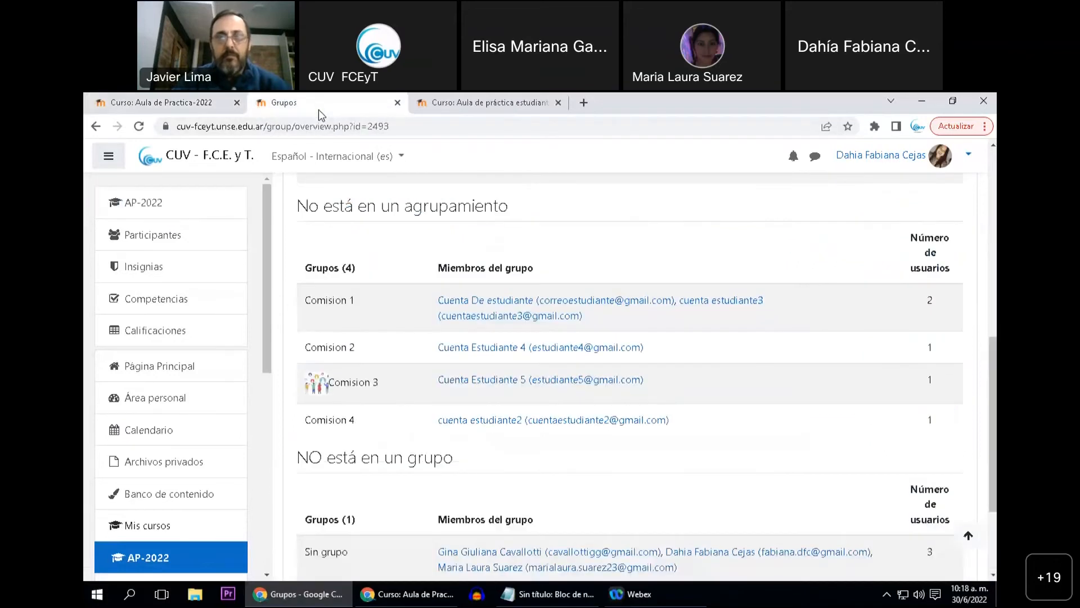
{"action": "scroll", "coordinate": [380, 285], "scroll_direction": "up", "scroll_amount": 8}
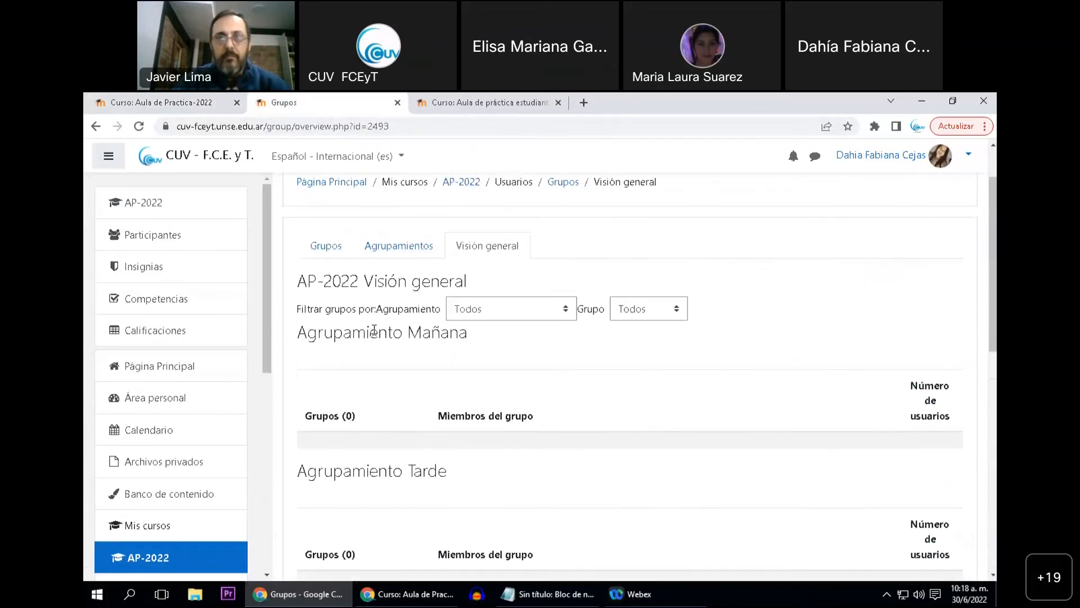
{"action": "scroll", "coordinate": [374, 331], "scroll_direction": "up", "scroll_amount": 2}
{"action": "left_click", "coordinate": [383, 315]}
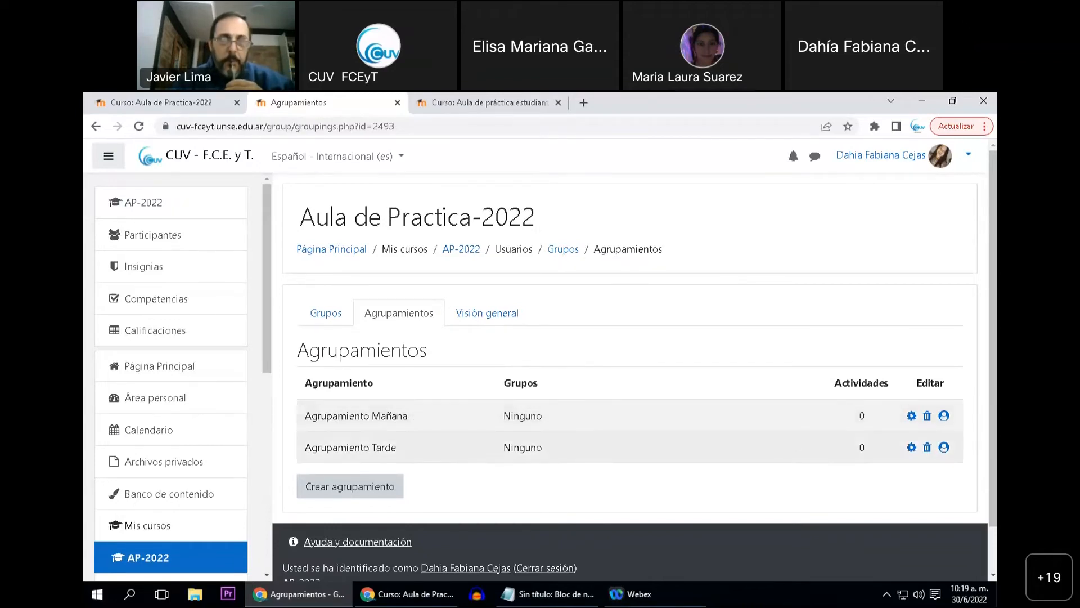
Add Comision 1 and Comision 3 to Agrupamiento Mañana and return to the groupings list
{"action": "left_click", "coordinate": [945, 416]}
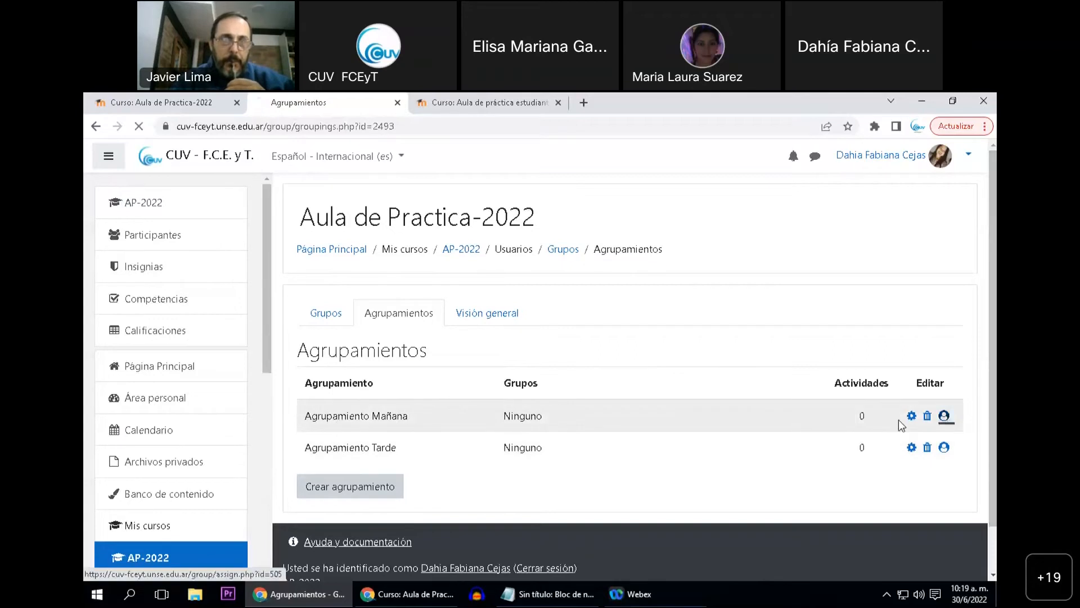
{"action": "scroll", "coordinate": [484, 440], "scroll_direction": "down", "scroll_amount": 1}
{"action": "scroll", "coordinate": [485, 440], "scroll_direction": "up", "scroll_amount": 1}
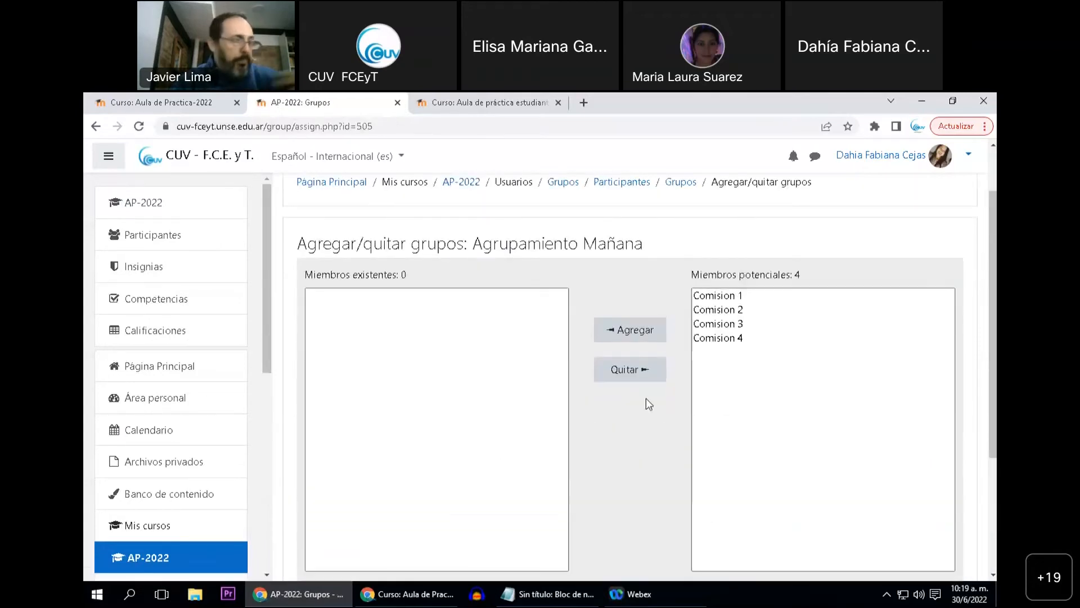
{"action": "left_click", "coordinate": [730, 297]}
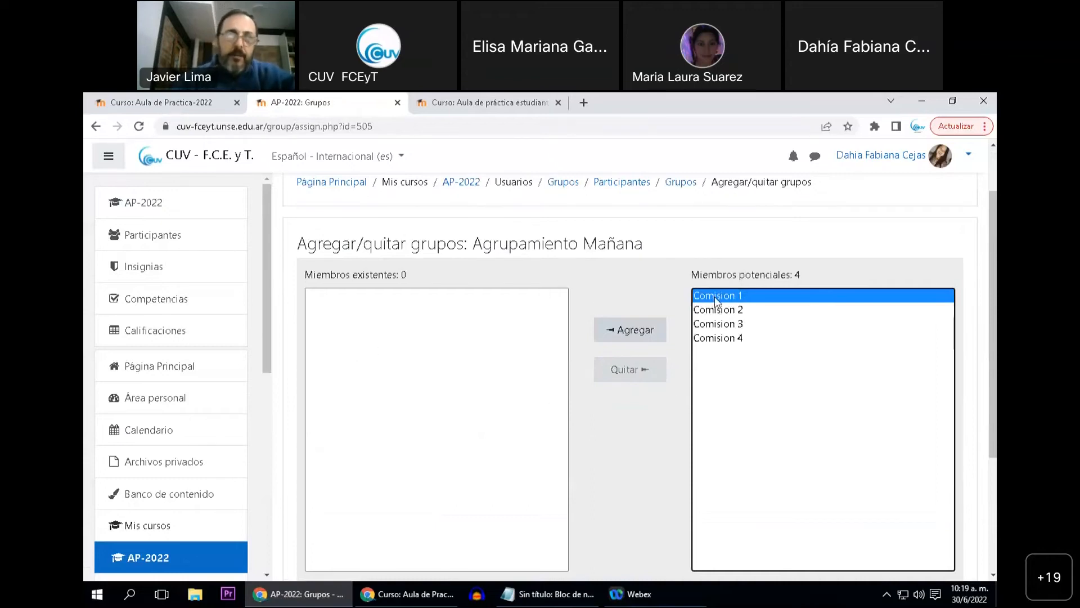
{"action": "left_click", "coordinate": [629, 336]}
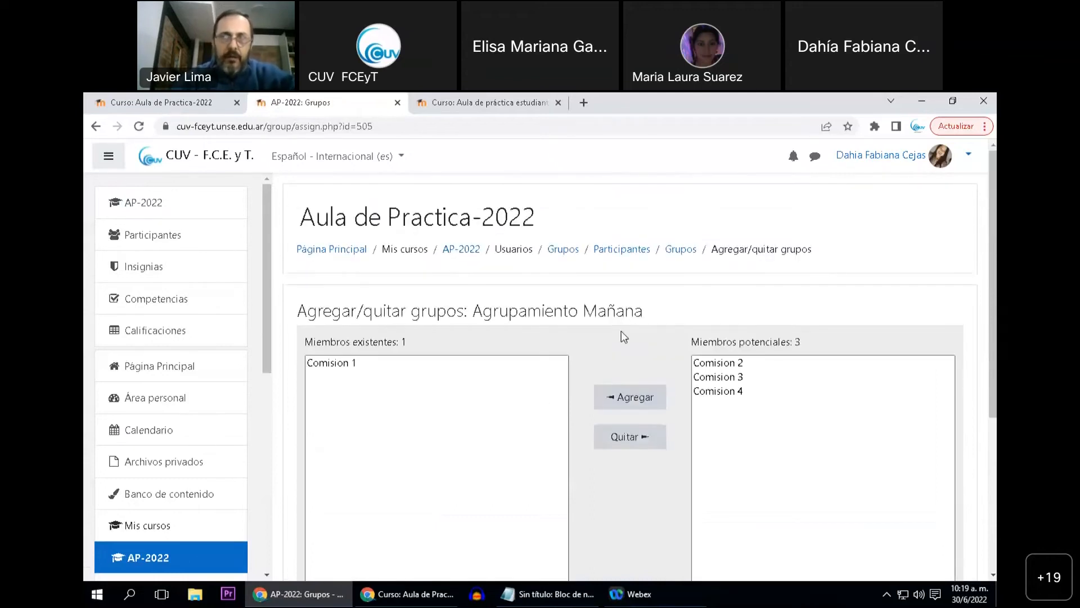
{"action": "left_click", "coordinate": [714, 378]}
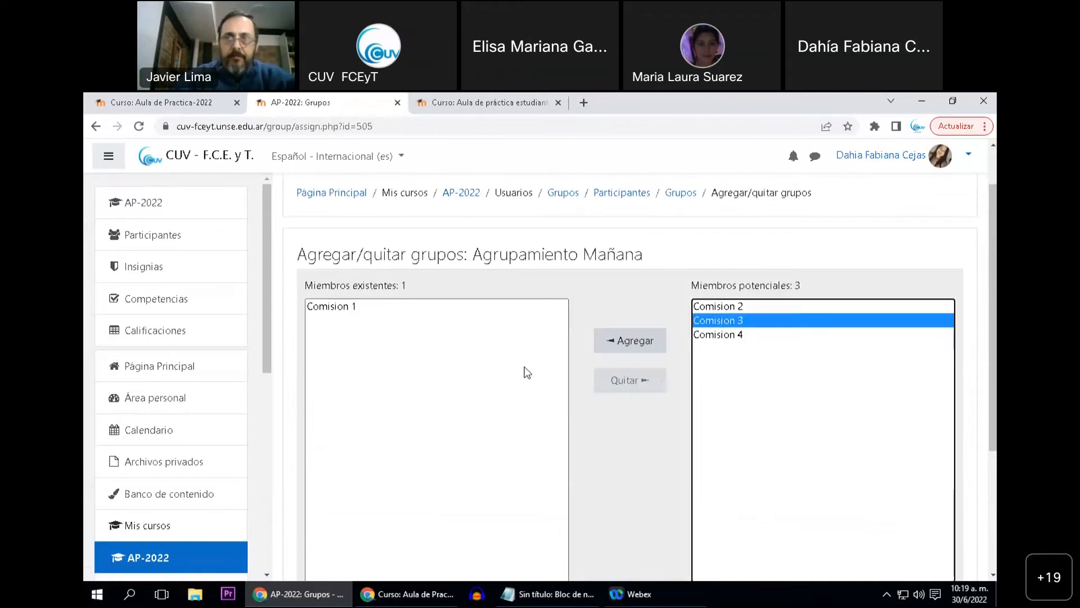
{"action": "left_click", "coordinate": [637, 349]}
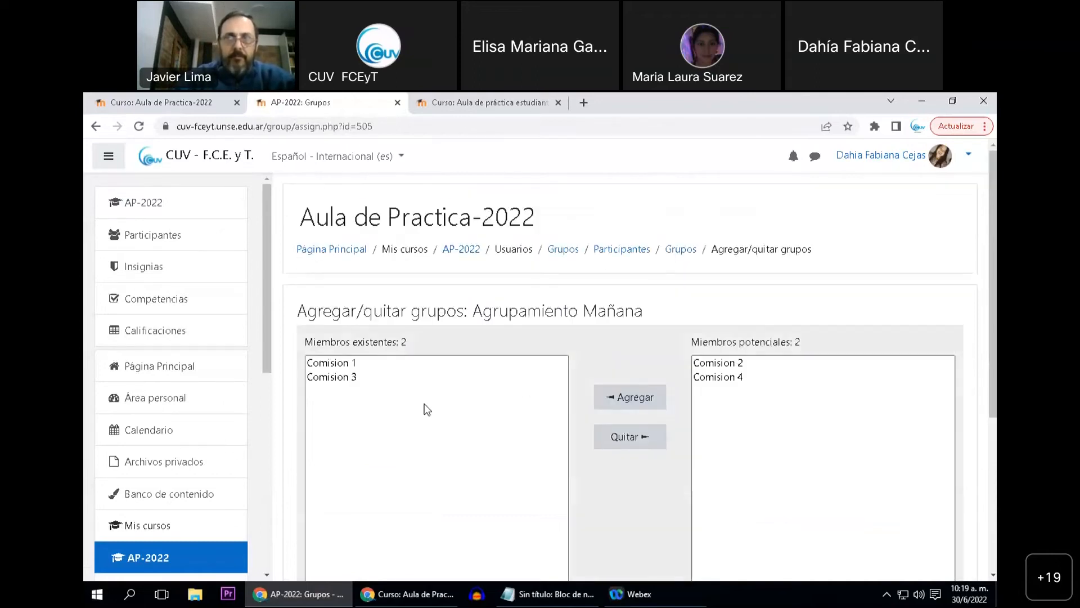
{"action": "scroll", "coordinate": [408, 401], "scroll_direction": "down", "scroll_amount": 1}
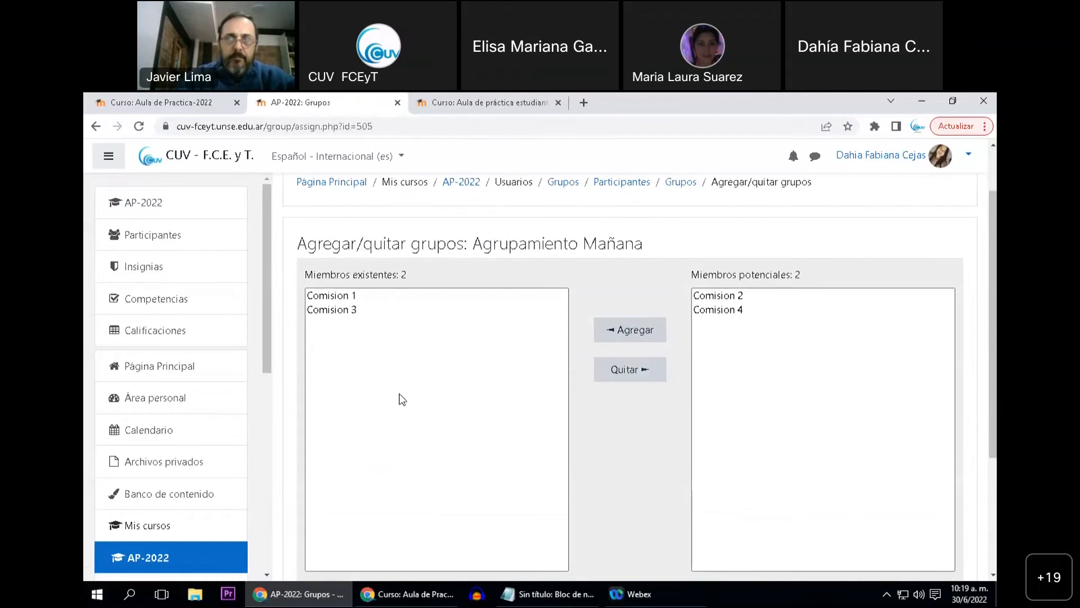
{"action": "scroll", "coordinate": [426, 355], "scroll_direction": "down", "scroll_amount": 1}
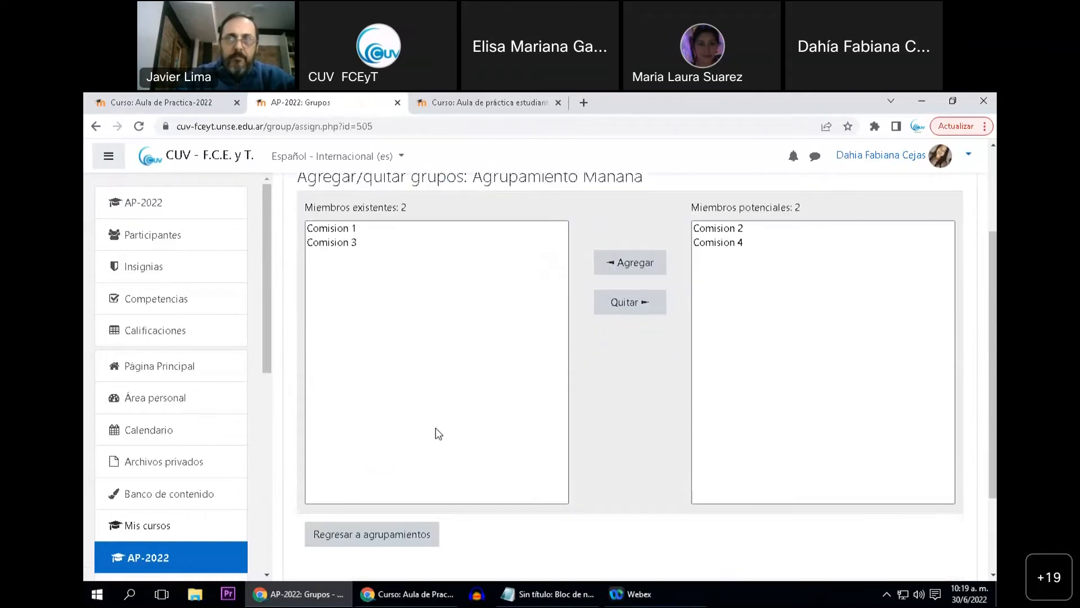
{"action": "left_click", "coordinate": [387, 536]}
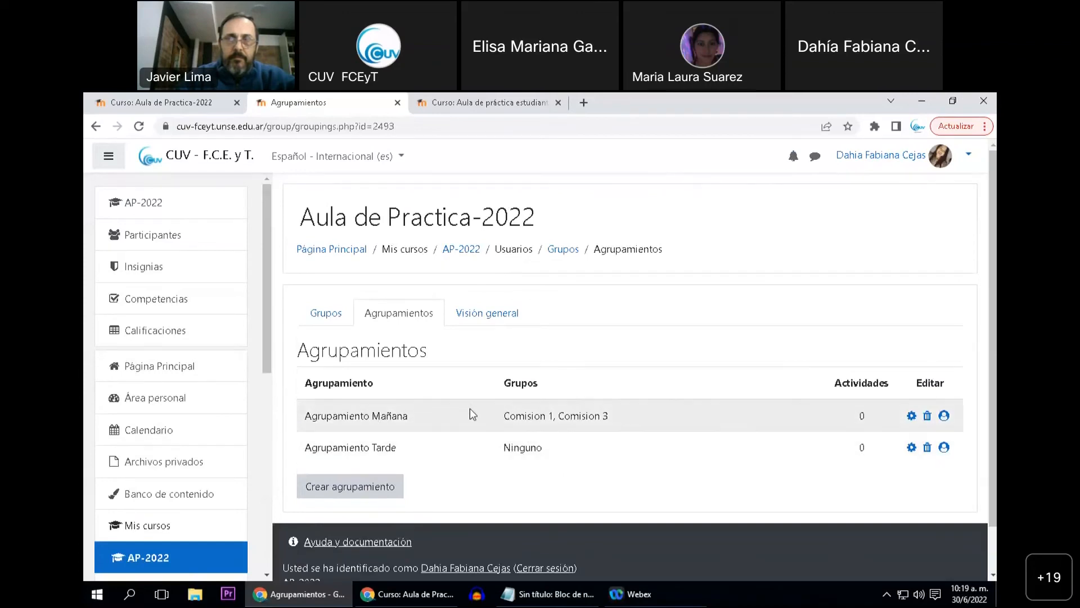
{"action": "left_click_drag", "start_coordinate": [305, 416], "coordinate": [410, 418]}
{"action": "left_click_drag", "start_coordinate": [504, 421], "coordinate": [608, 418]}
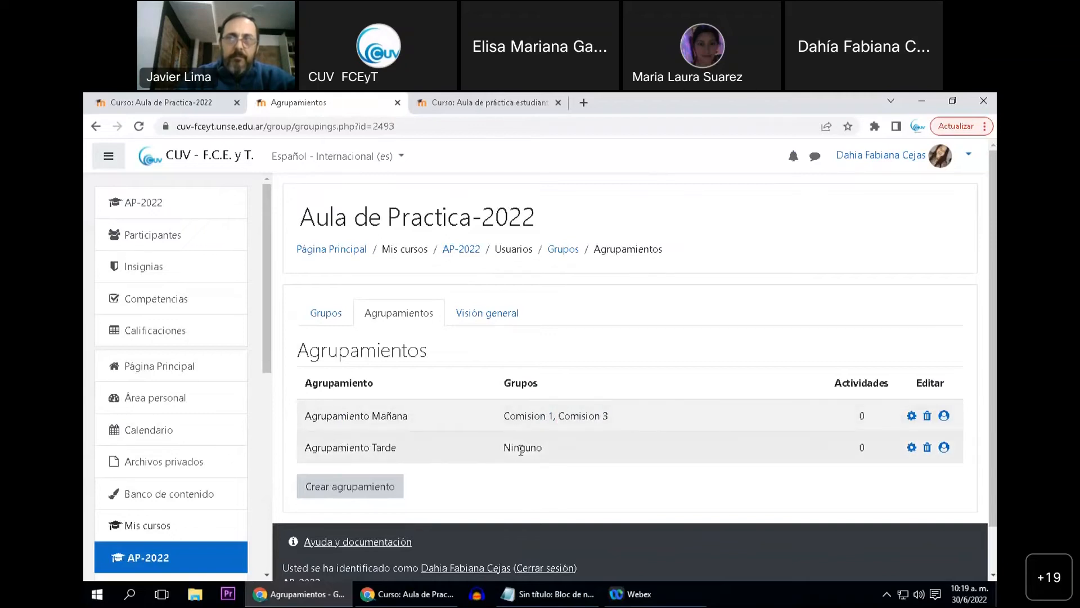
{"action": "left_click", "coordinate": [944, 448]}
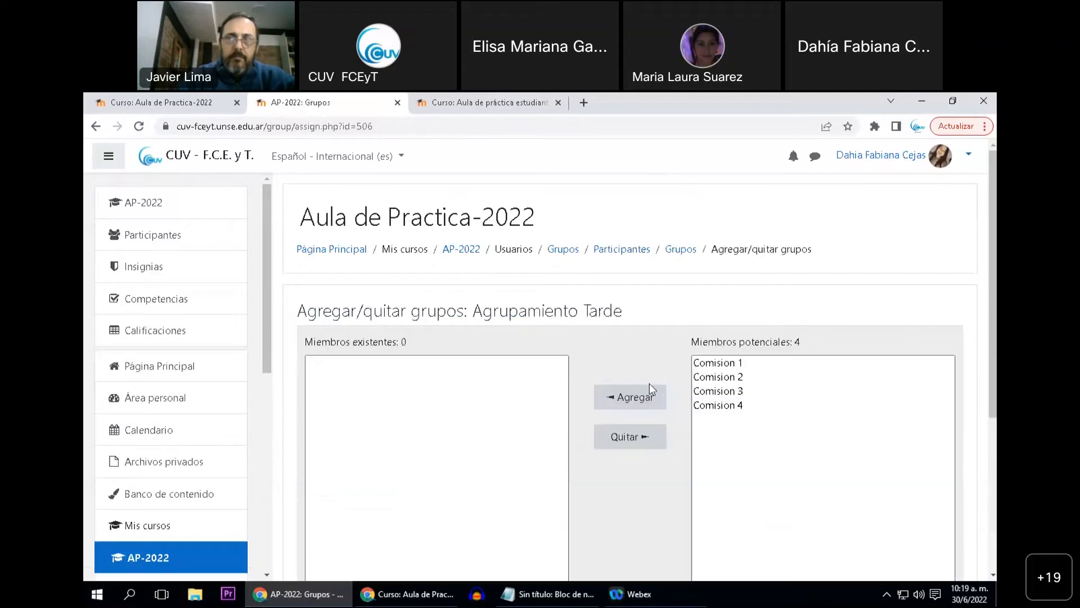
{"action": "left_click", "coordinate": [710, 376]}
{"action": "scroll", "coordinate": [711, 382], "scroll_direction": "down", "scroll_amount": 1}
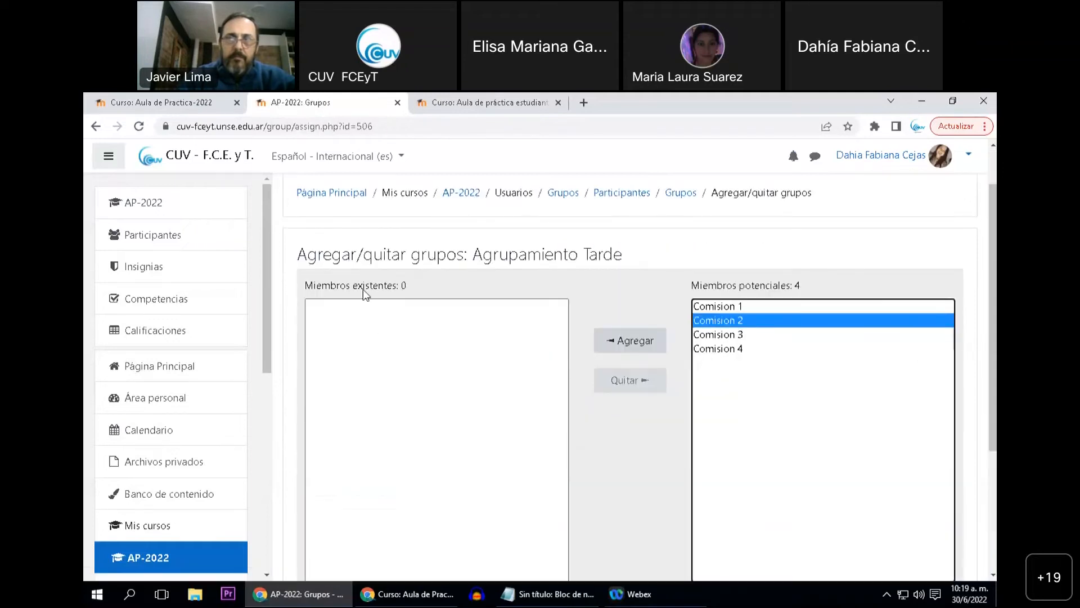
{"action": "left_click", "coordinate": [634, 338]}
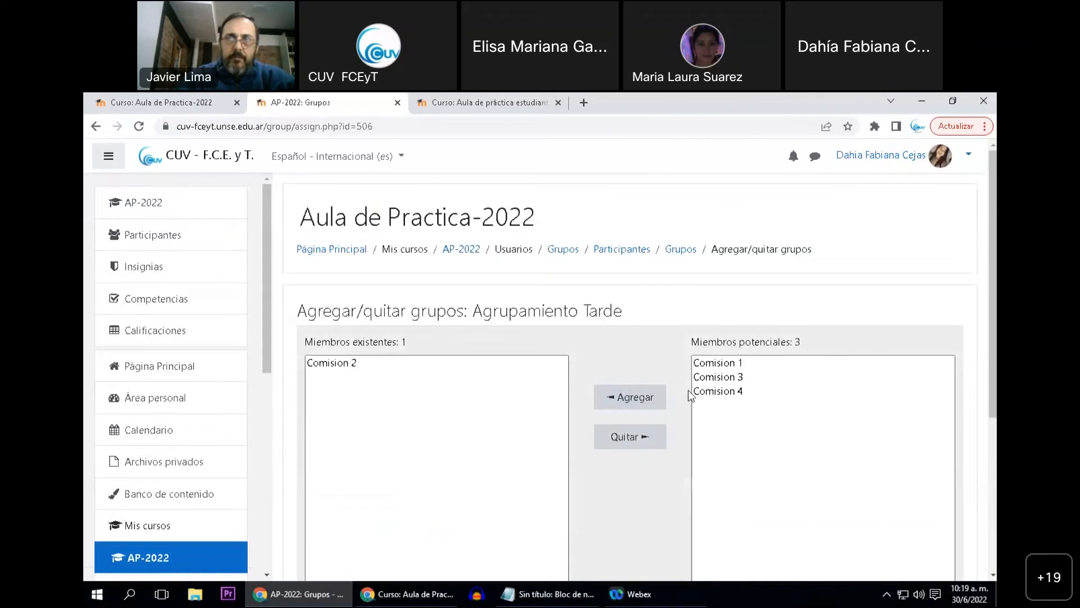
{"action": "left_click", "coordinate": [703, 394]}
{"action": "scroll", "coordinate": [700, 382], "scroll_direction": "down", "scroll_amount": 1}
{"action": "left_click", "coordinate": [633, 343]}
{"action": "scroll", "coordinate": [495, 428], "scroll_direction": "down", "scroll_amount": 5}
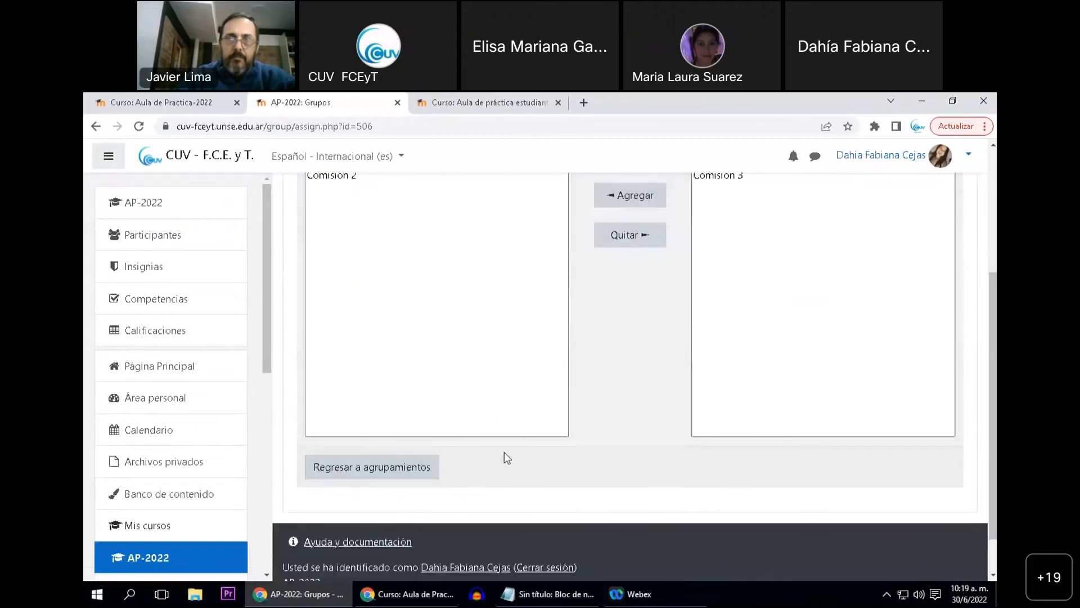
{"action": "scroll", "coordinate": [485, 476], "scroll_direction": "up", "scroll_amount": 1}
{"action": "left_click", "coordinate": [412, 537]}
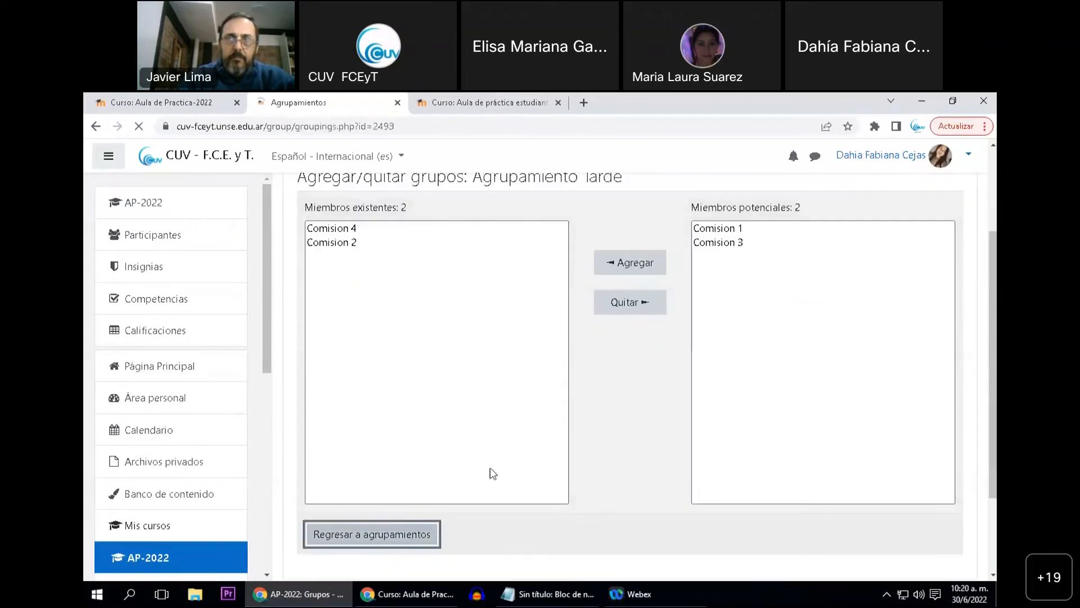
{"action": "scroll", "coordinate": [493, 473], "scroll_direction": "down", "scroll_amount": 1}
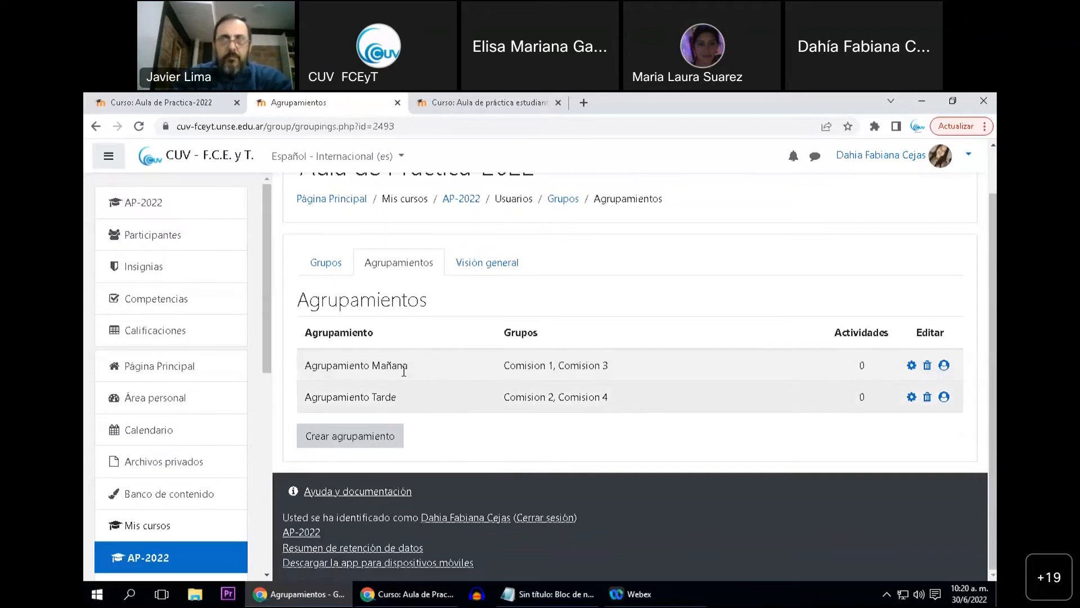
Return to the AP-2022 course page and start a new Foro activity in the Grupos - Actividades topic
{"action": "left_click", "coordinate": [187, 214]}
{"action": "scroll", "coordinate": [495, 346], "scroll_direction": "down", "scroll_amount": 3}
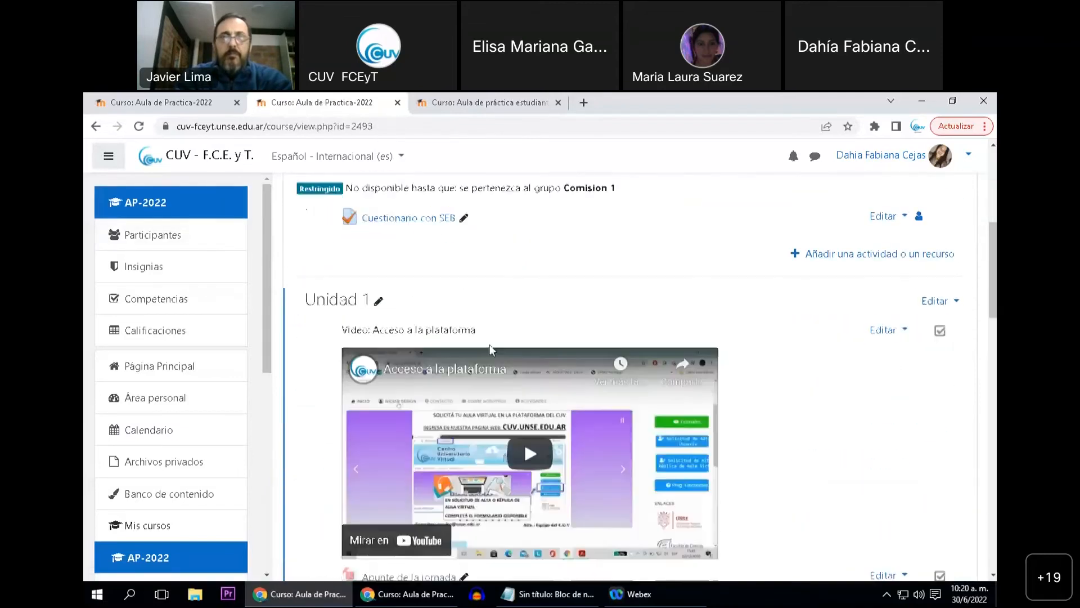
{"action": "scroll", "coordinate": [498, 349], "scroll_direction": "down", "scroll_amount": 15}
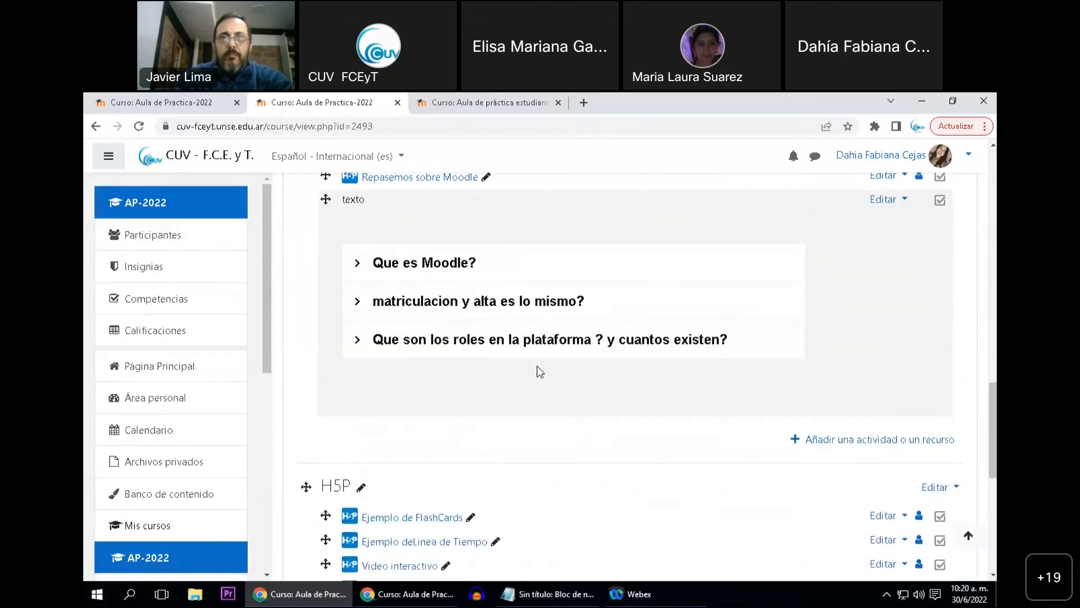
{"action": "scroll", "coordinate": [539, 371], "scroll_direction": "down", "scroll_amount": 4}
{"action": "scroll", "coordinate": [580, 452], "scroll_direction": "down", "scroll_amount": 4}
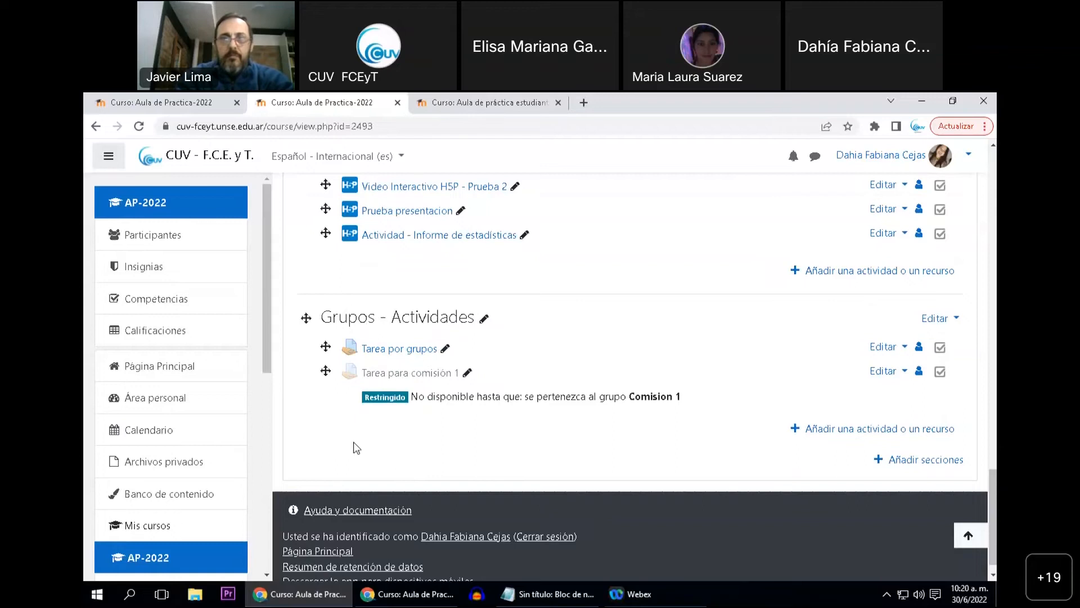
{"action": "left_click", "coordinate": [793, 430]}
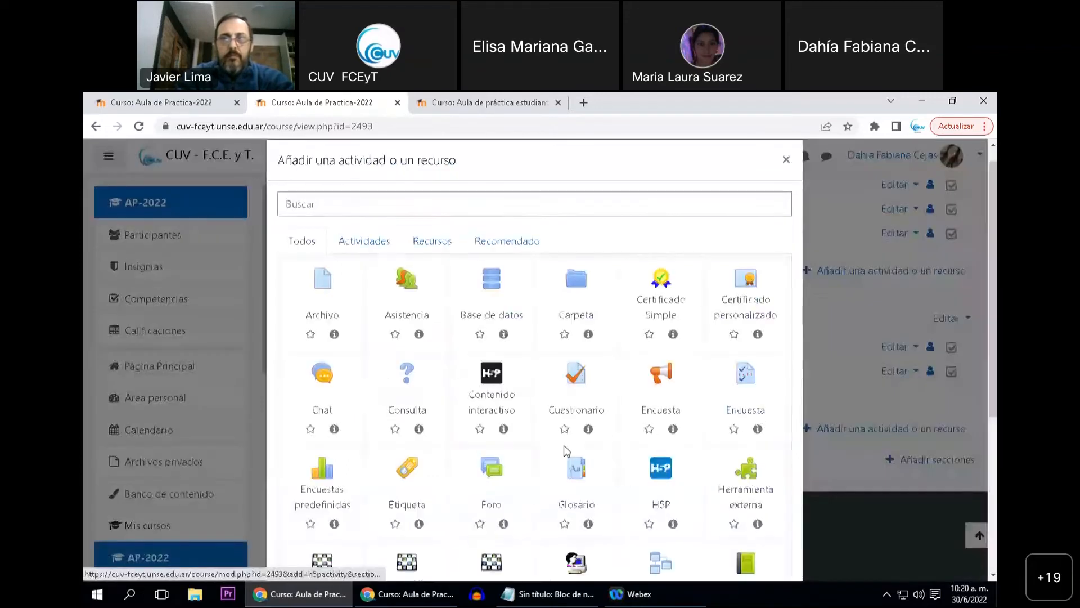
{"action": "scroll", "coordinate": [535, 434], "scroll_direction": "down", "scroll_amount": 1}
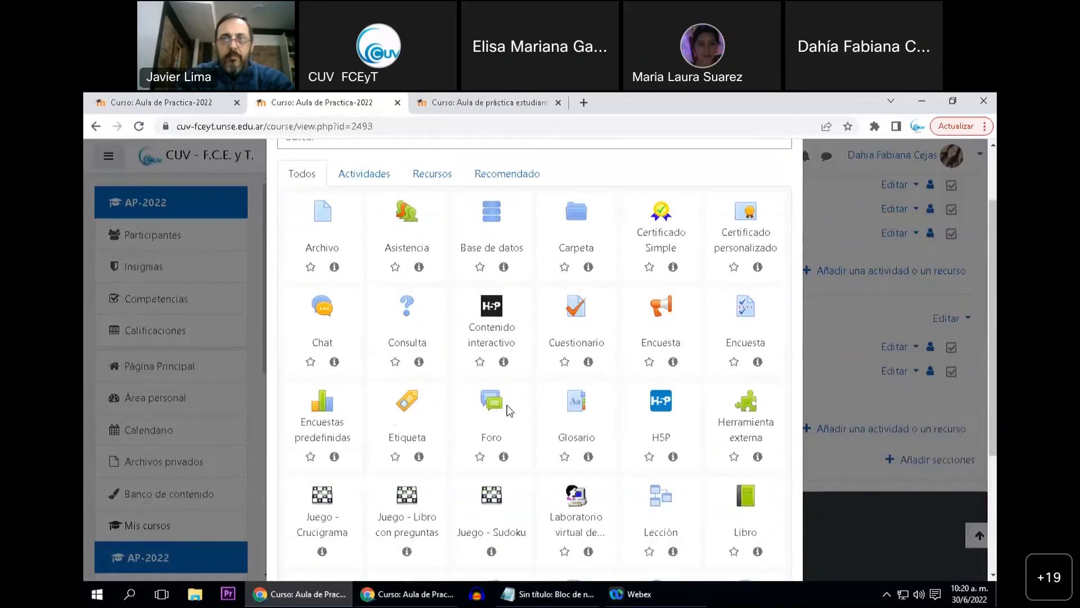
{"action": "left_click", "coordinate": [509, 410]}
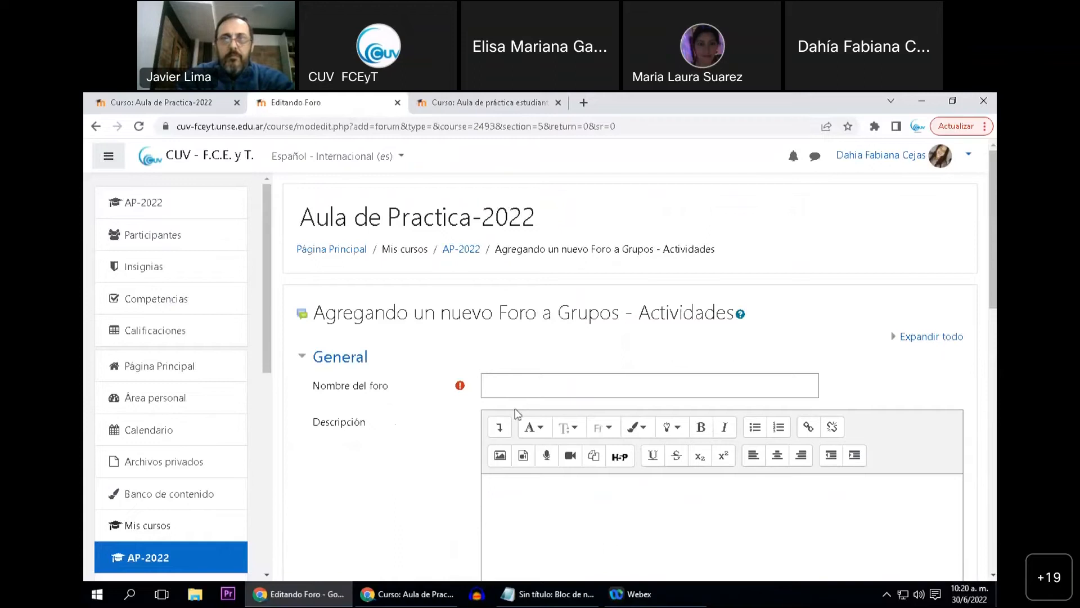
Name the new forum "Foro por agrupamientos" and enter "Foro 1" as its description
{"action": "left_click", "coordinate": [521, 385]}
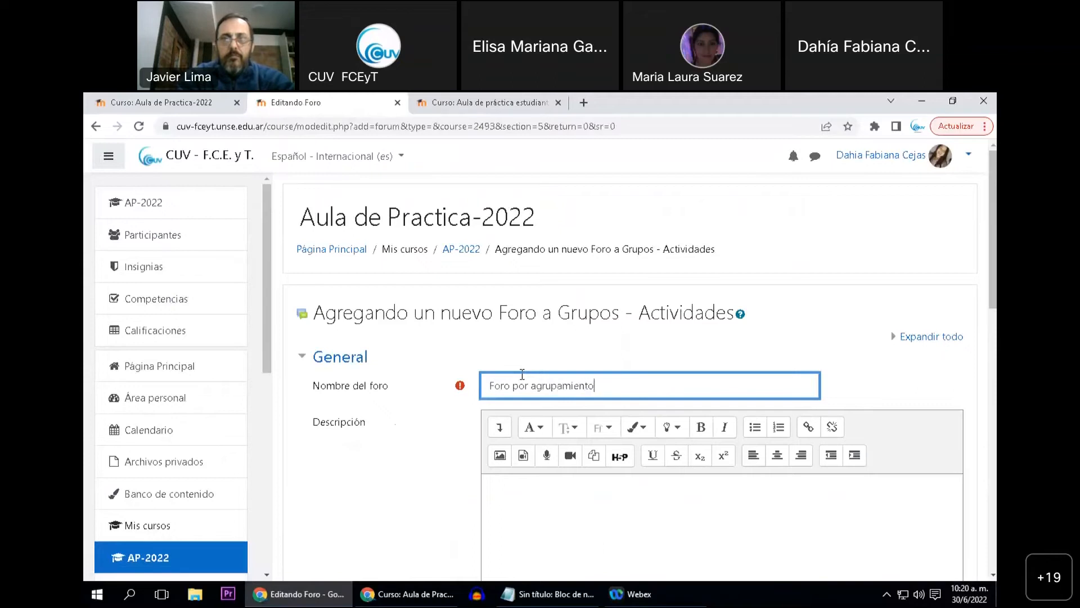
{"action": "left_click", "coordinate": [376, 473]}
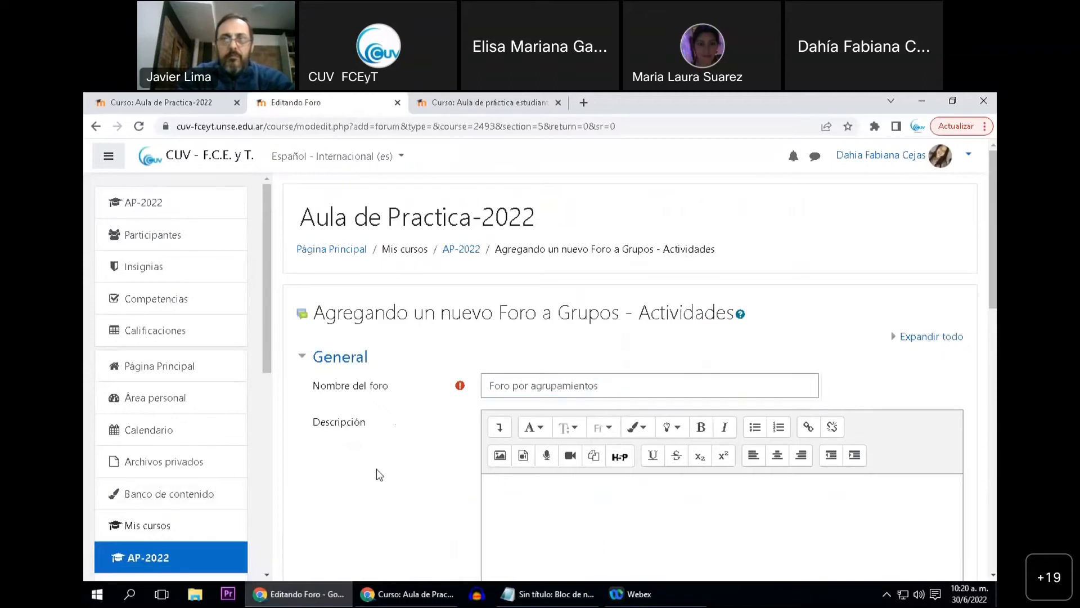
{"action": "scroll", "coordinate": [380, 444], "scroll_direction": "down", "scroll_amount": 1}
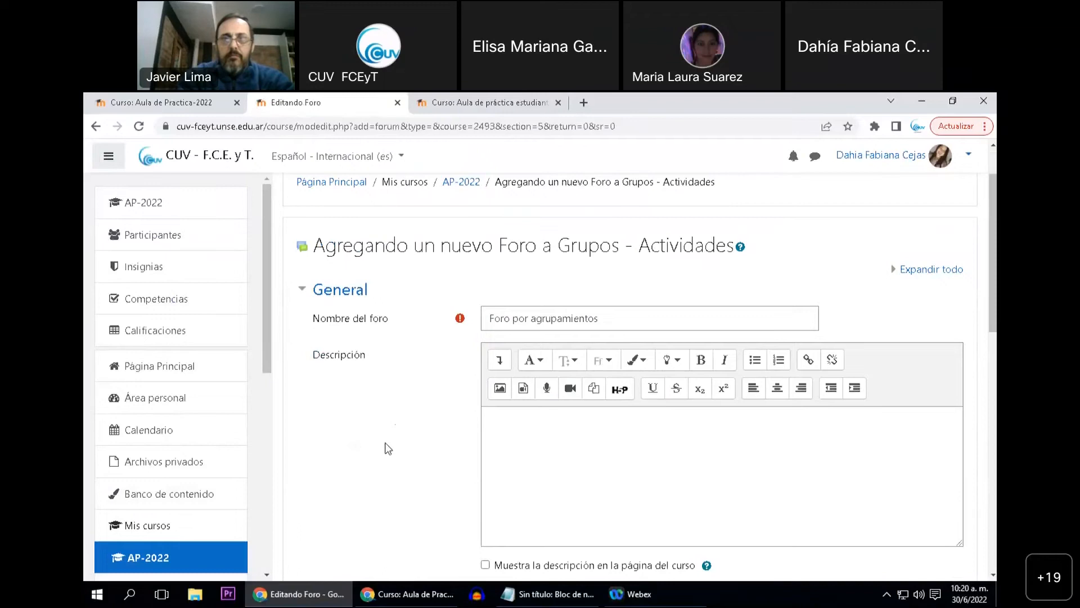
{"action": "scroll", "coordinate": [387, 442], "scroll_direction": "down", "scroll_amount": 1}
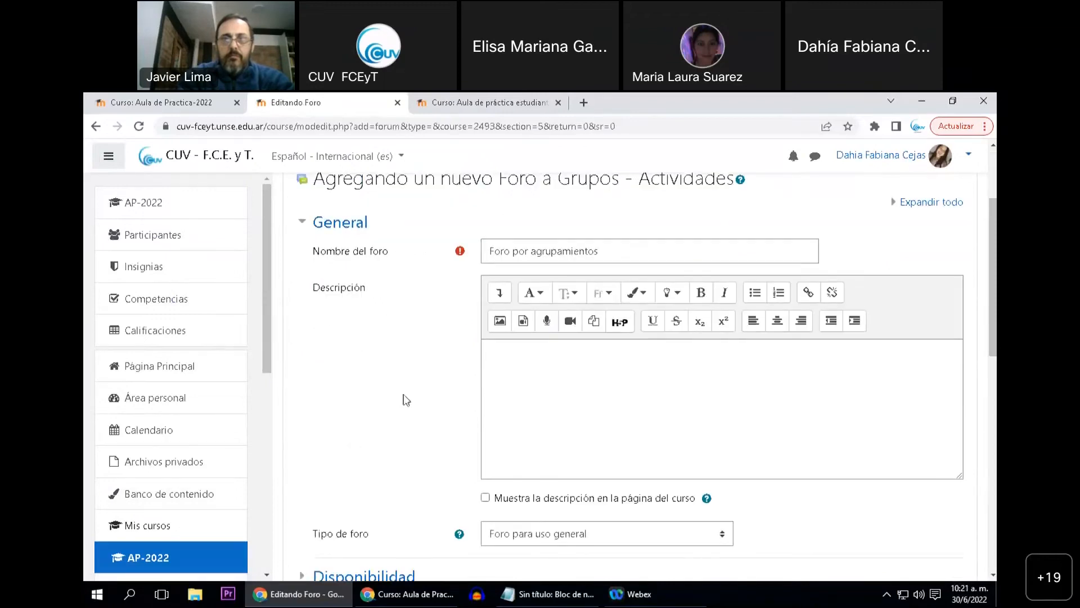
{"action": "left_click", "coordinate": [508, 366]}
{"action": "type", "text": "Foro q"}
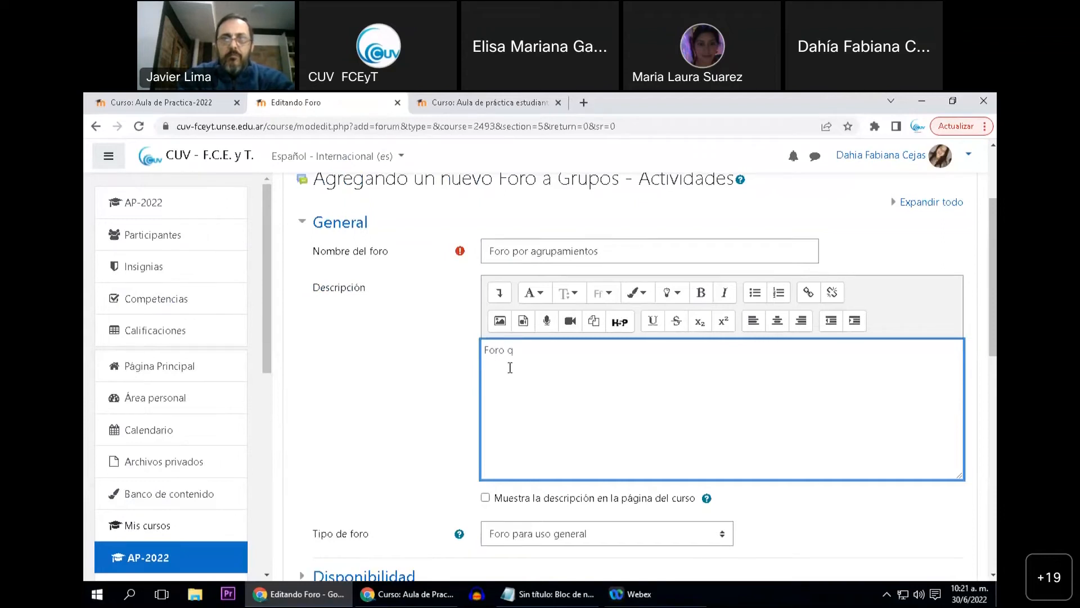
{"action": "type", "text": "1"}
Set the forum's group mode to Grupos separados in the common module settings, and save and display the forum
{"action": "scroll", "coordinate": [393, 428], "scroll_direction": "down", "scroll_amount": 3}
{"action": "scroll", "coordinate": [409, 412], "scroll_direction": "down", "scroll_amount": 3}
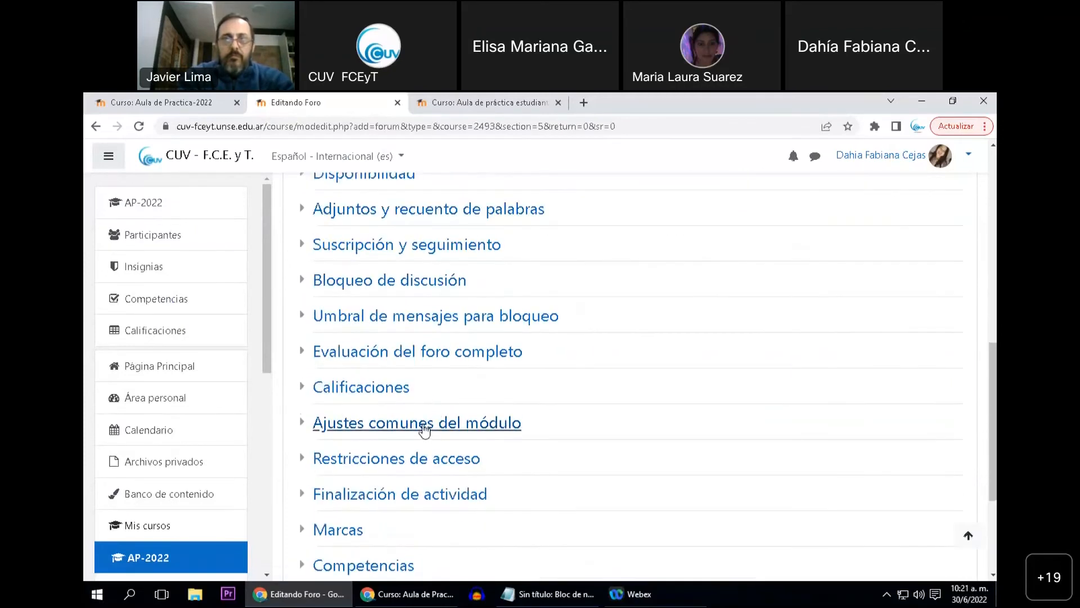
{"action": "left_click", "coordinate": [425, 430]}
{"action": "scroll", "coordinate": [428, 417], "scroll_direction": "down", "scroll_amount": 2}
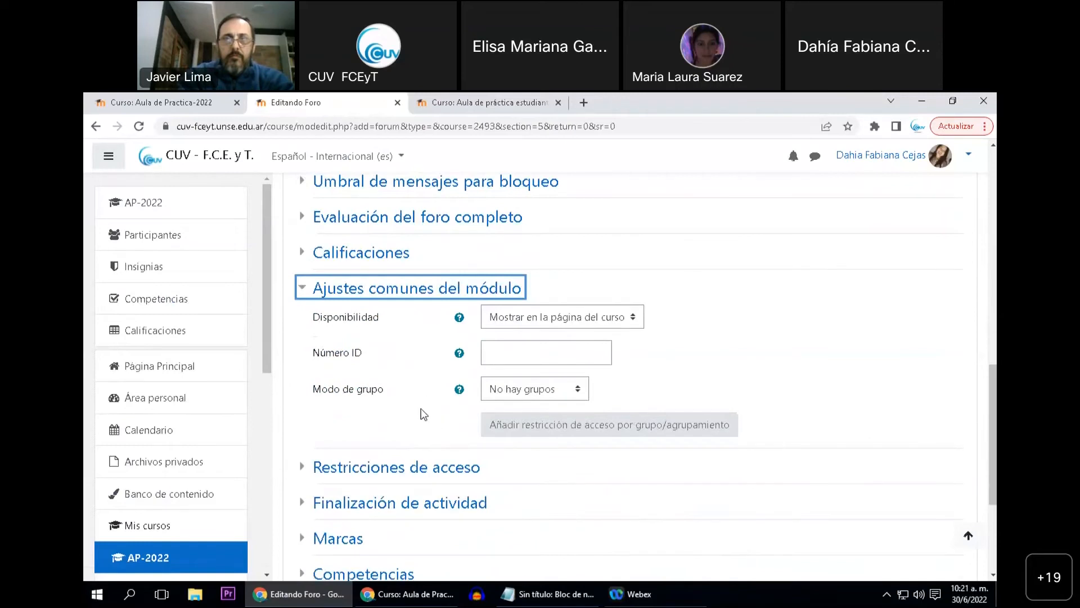
{"action": "scroll", "coordinate": [417, 419], "scroll_direction": "up", "scroll_amount": 2}
{"action": "scroll", "coordinate": [408, 431], "scroll_direction": "down", "scroll_amount": 1}
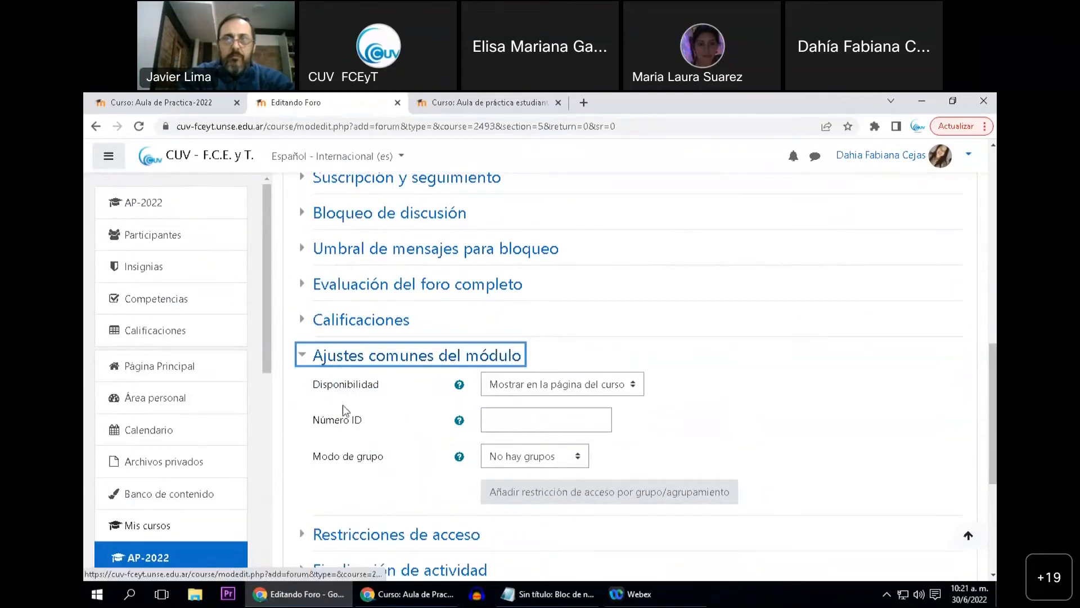
{"action": "left_click_drag", "start_coordinate": [315, 458], "coordinate": [388, 464]}
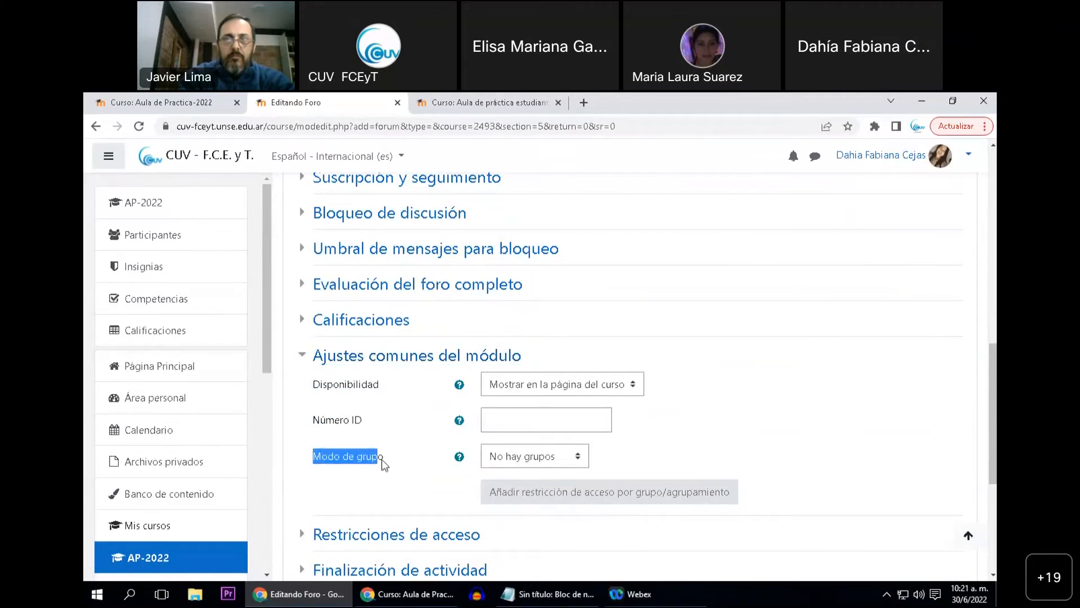
{"action": "left_click", "coordinate": [656, 460]}
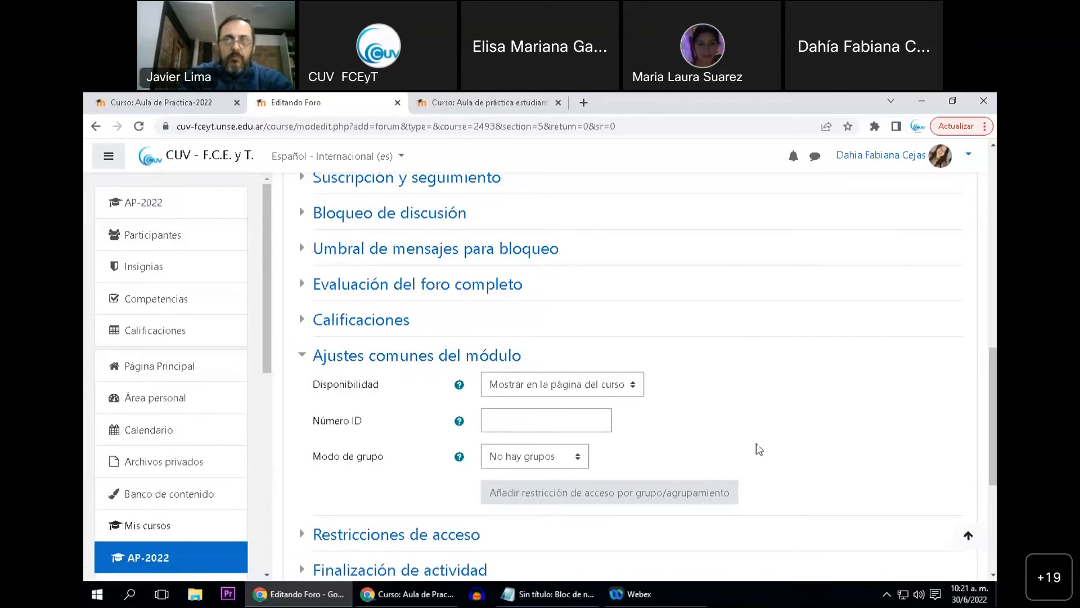
{"action": "scroll", "coordinate": [741, 440], "scroll_direction": "down", "scroll_amount": 1}
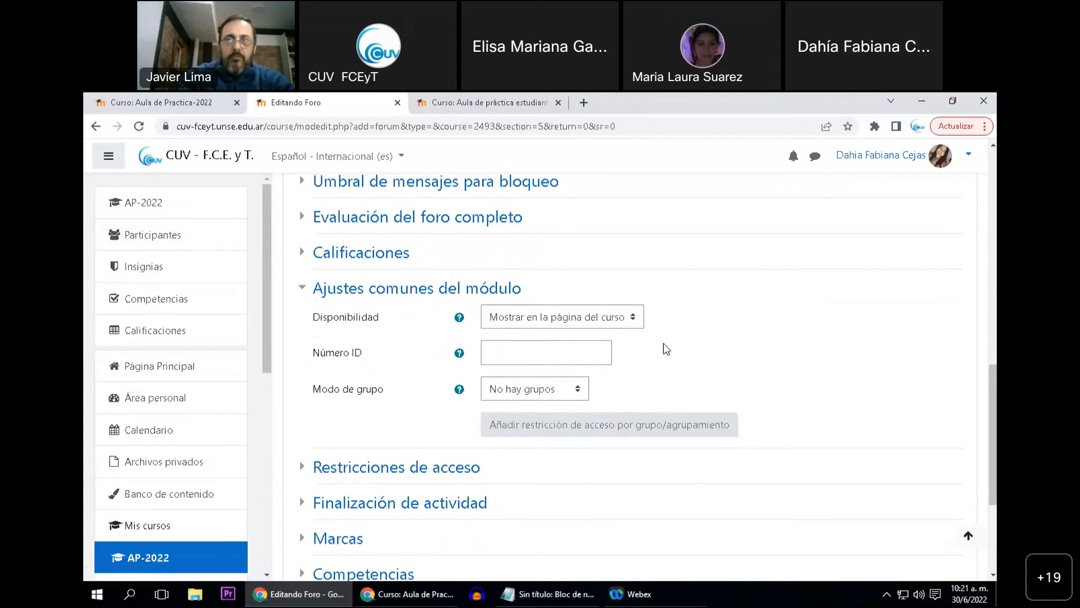
{"action": "left_click", "coordinate": [535, 397]}
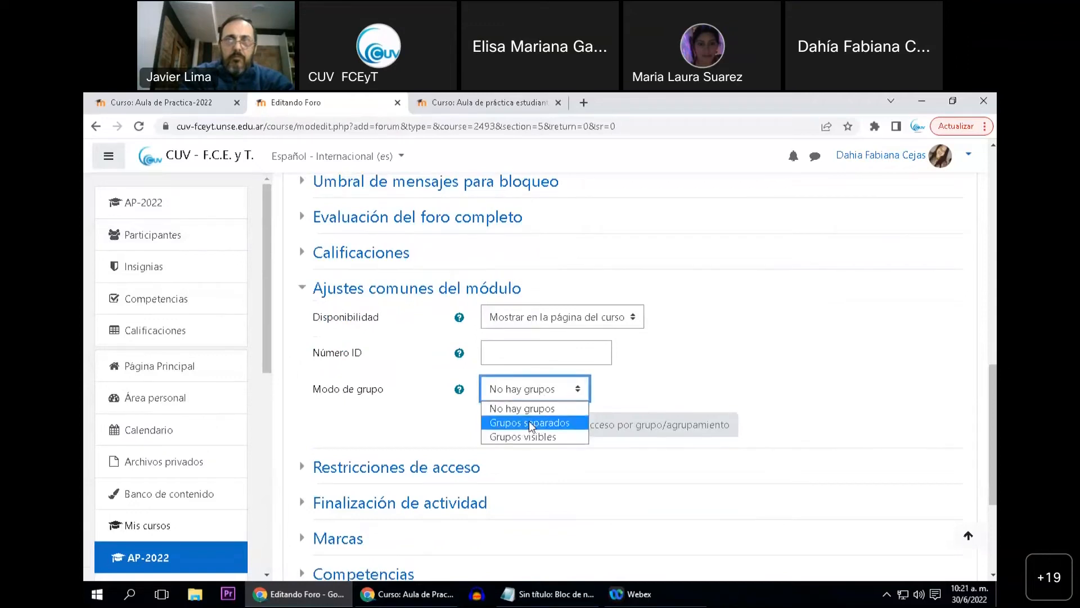
{"action": "left_click", "coordinate": [534, 422]}
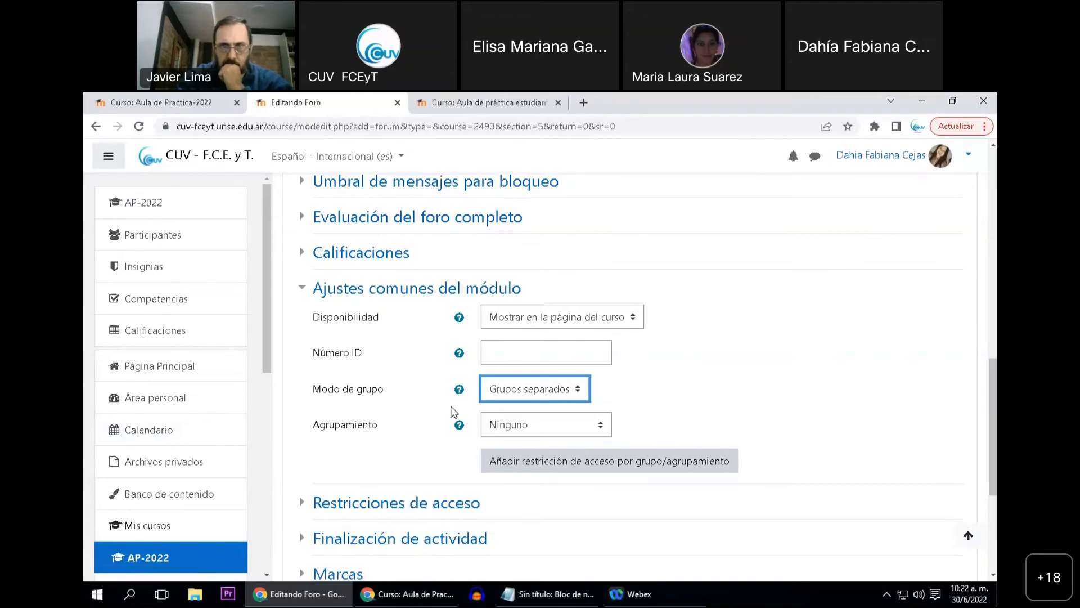
{"action": "scroll", "coordinate": [427, 424], "scroll_direction": "down", "scroll_amount": 3}
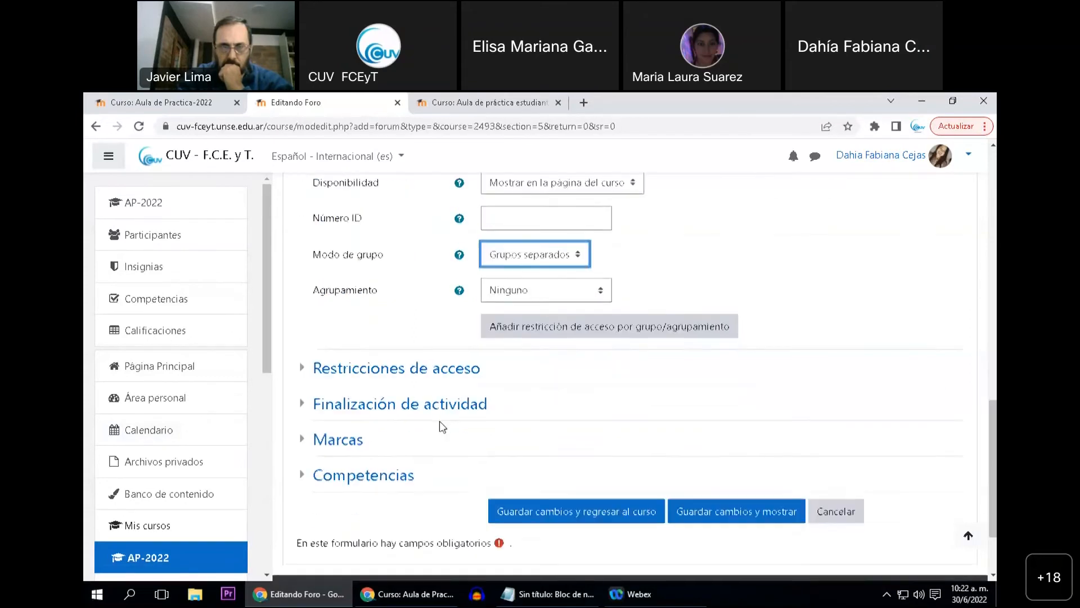
{"action": "left_click", "coordinate": [682, 511]}
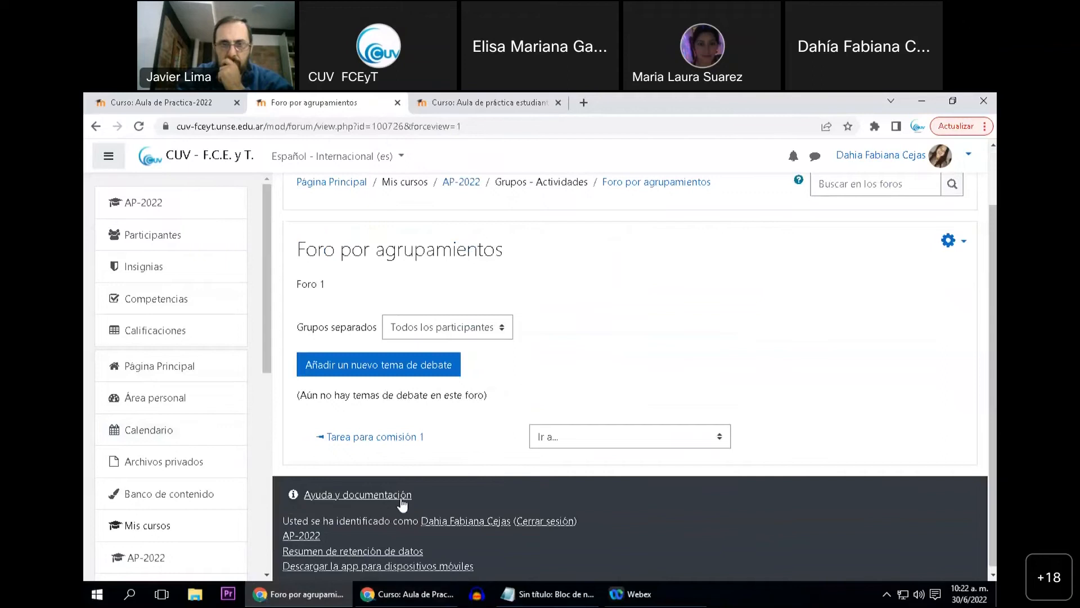
Switch to the student account's browser window, reload the course, open Foro por agrupamientos and check its separate-group label
{"action": "scroll", "coordinate": [402, 504], "scroll_direction": "up", "scroll_amount": 1}
{"action": "left_click", "coordinate": [404, 599]}
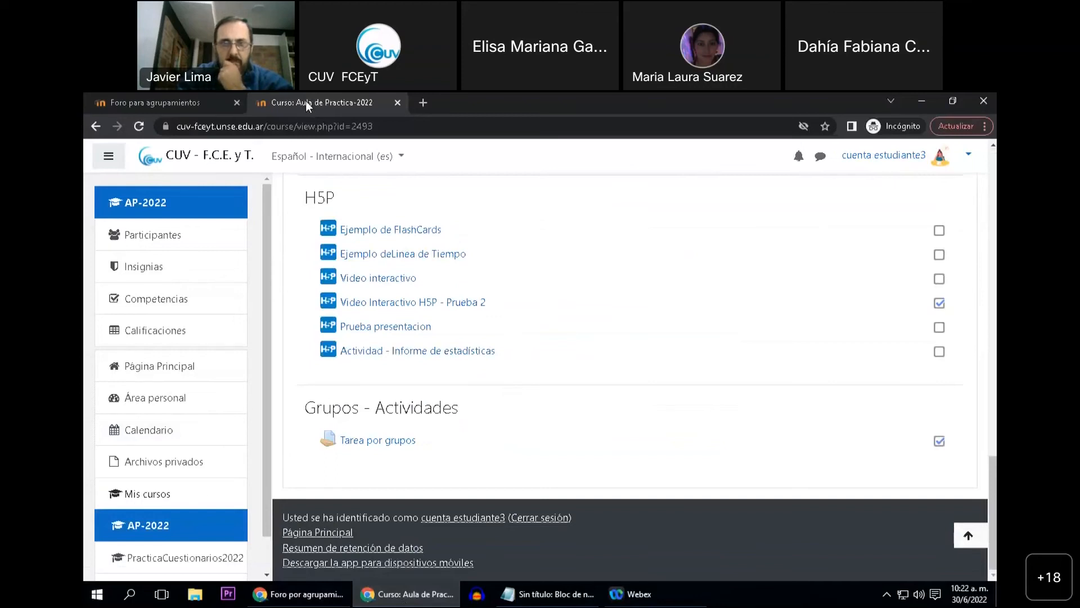
{"action": "key", "text": "F5"}
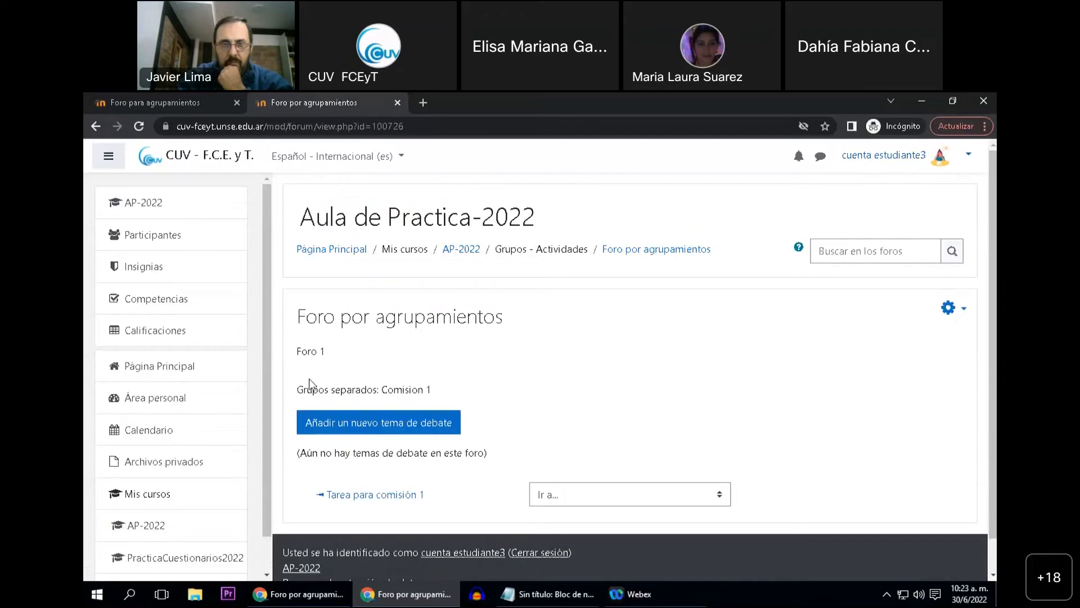
{"action": "left_click_drag", "start_coordinate": [297, 393], "coordinate": [380, 401]}
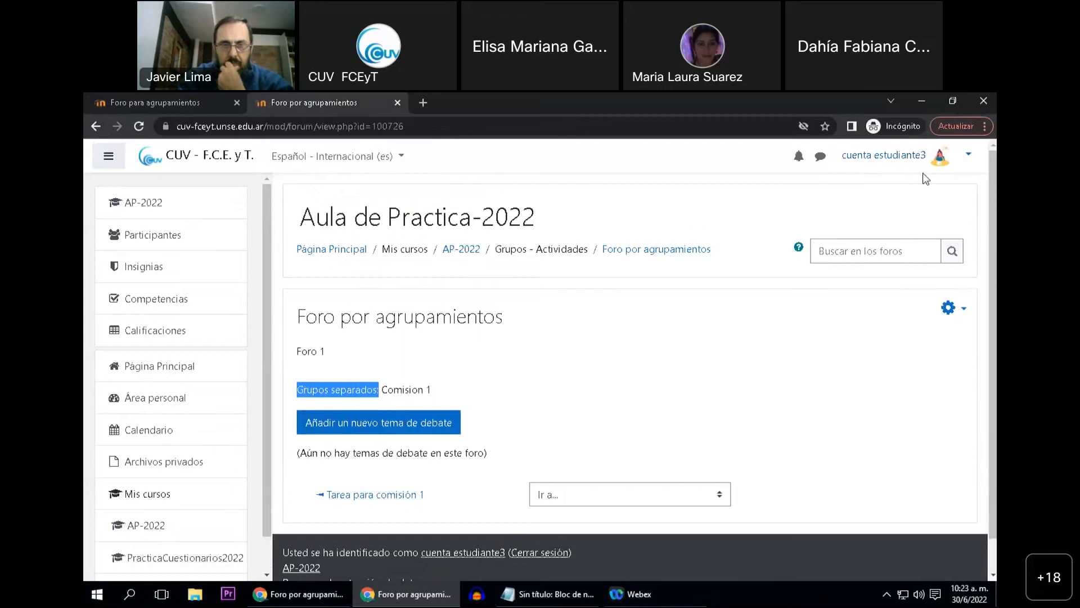
{"action": "left_click_drag", "start_coordinate": [381, 389], "coordinate": [438, 400]}
Post a new discussion topic to the forum as the student with subject "A" and message "A"
{"action": "left_click", "coordinate": [358, 429]}
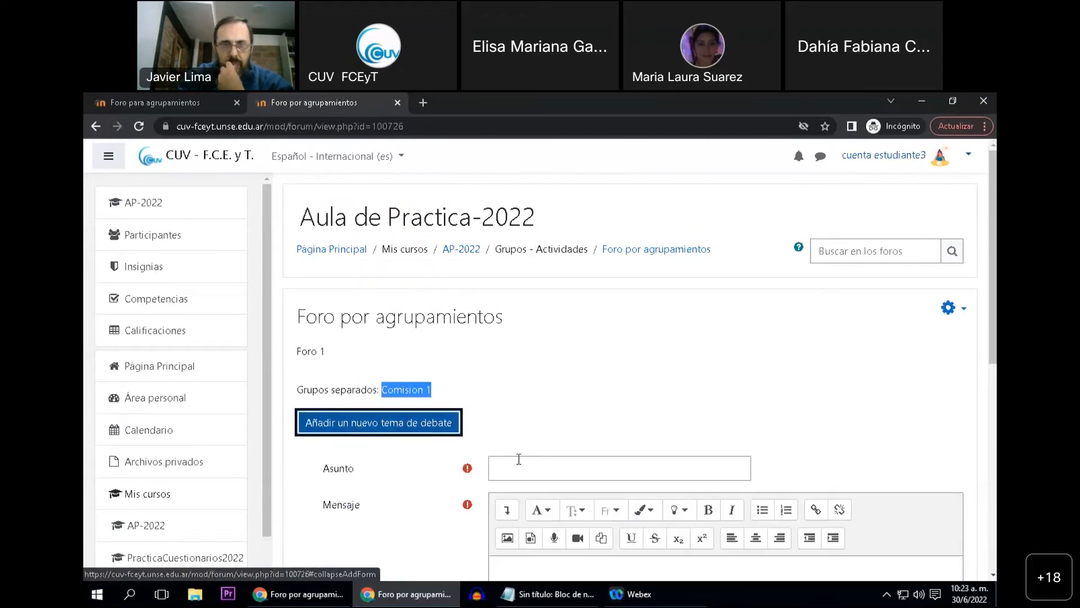
{"action": "left_click", "coordinate": [523, 467]}
{"action": "type", "text": "A"}
{"action": "scroll", "coordinate": [514, 481], "scroll_direction": "down", "scroll_amount": 2}
{"action": "left_click", "coordinate": [515, 484]}
{"action": "type", "text": "A"}
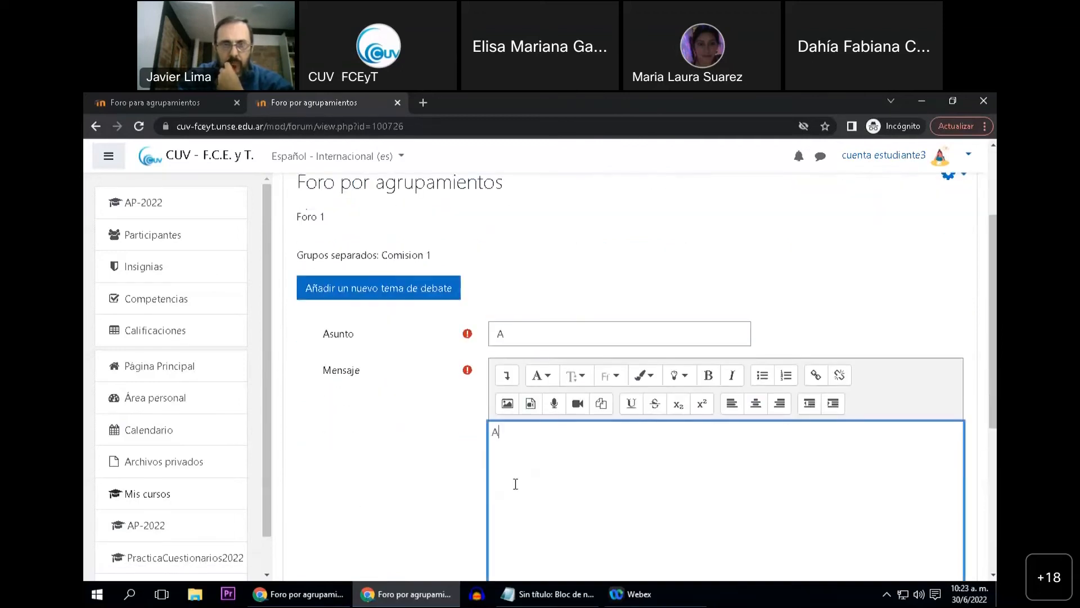
{"action": "scroll", "coordinate": [516, 484], "scroll_direction": "down", "scroll_amount": 3}
{"action": "left_click", "coordinate": [526, 452]}
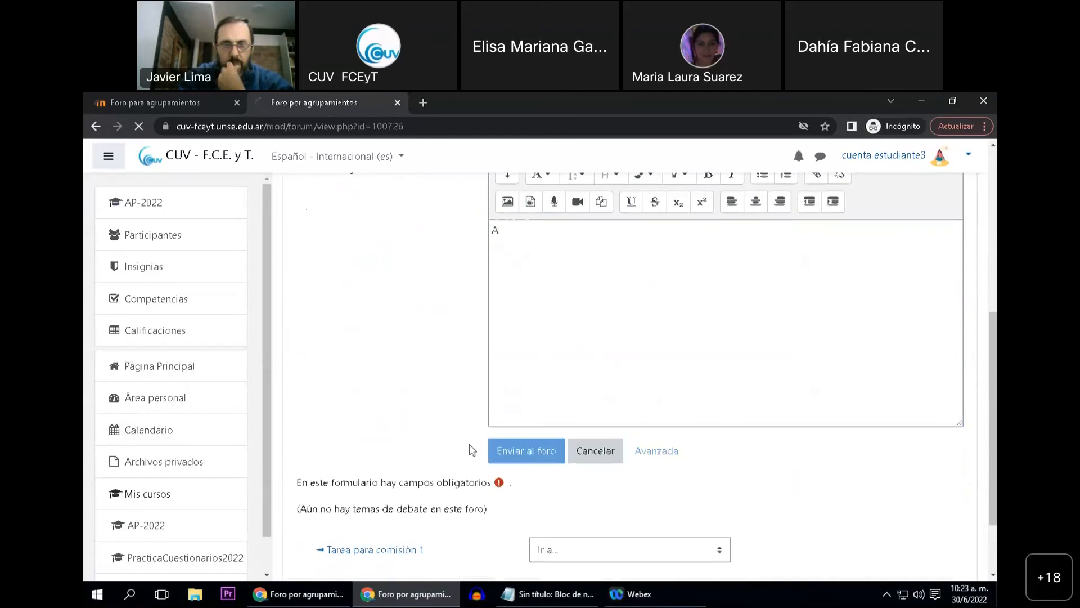
Examine the forum's discussion list and the group assigned to the student's new topic
{"action": "scroll", "coordinate": [451, 435], "scroll_direction": "down", "scroll_amount": 3}
{"action": "scroll", "coordinate": [473, 451], "scroll_direction": "up", "scroll_amount": 1}
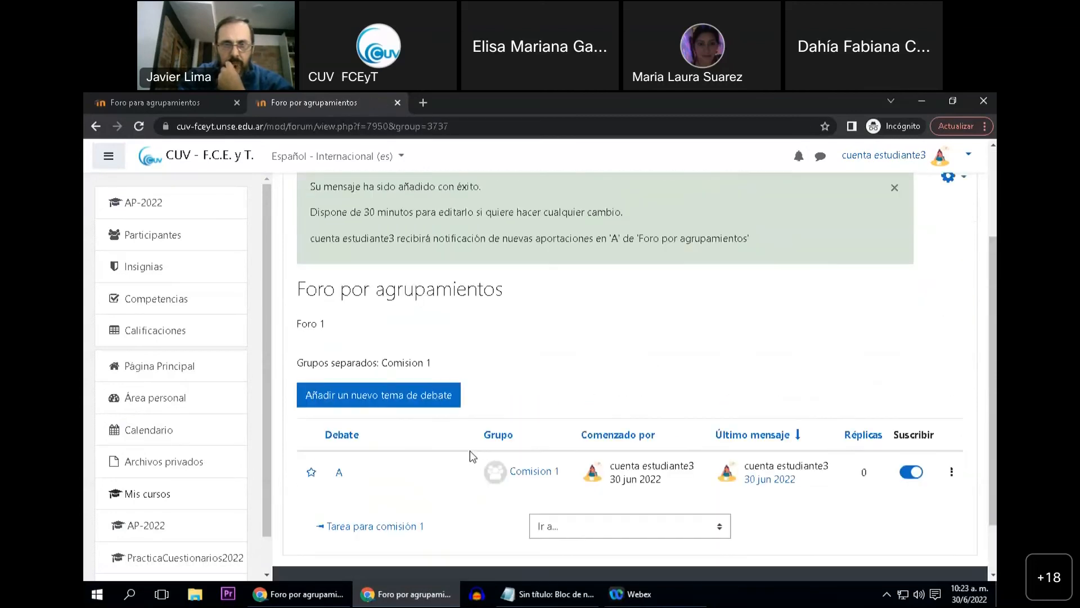
{"action": "scroll", "coordinate": [473, 456], "scroll_direction": "up", "scroll_amount": 2}
{"action": "scroll", "coordinate": [485, 345], "scroll_direction": "down", "scroll_amount": 1}
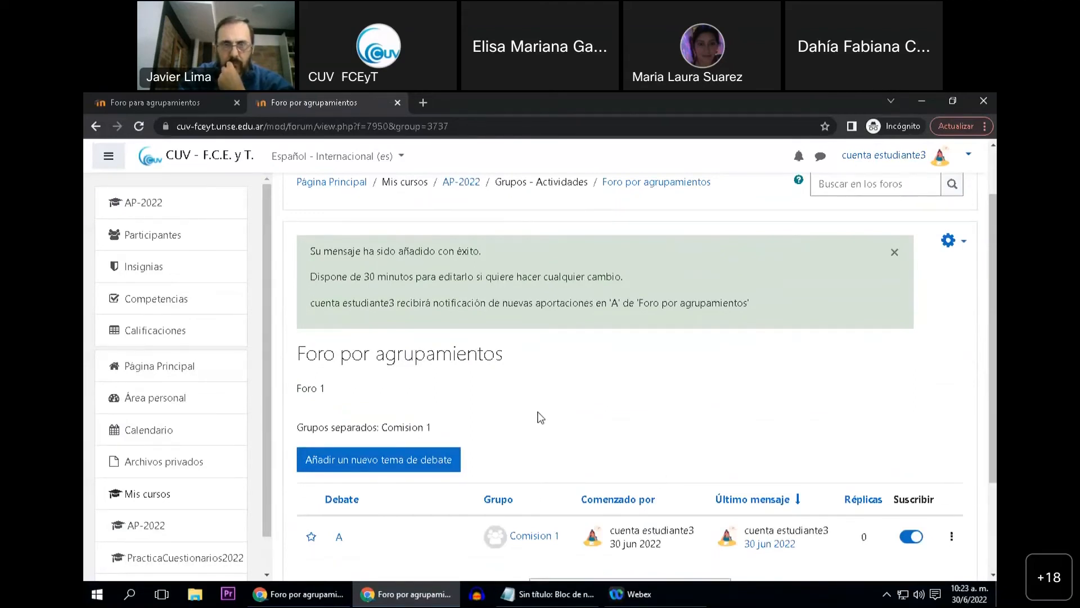
{"action": "scroll", "coordinate": [542, 416], "scroll_direction": "down", "scroll_amount": 1}
{"action": "scroll", "coordinate": [534, 456], "scroll_direction": "up", "scroll_amount": 2}
{"action": "scroll", "coordinate": [479, 431], "scroll_direction": "down", "scroll_amount": 2}
{"action": "scroll", "coordinate": [495, 422], "scroll_direction": "up", "scroll_amount": 2}
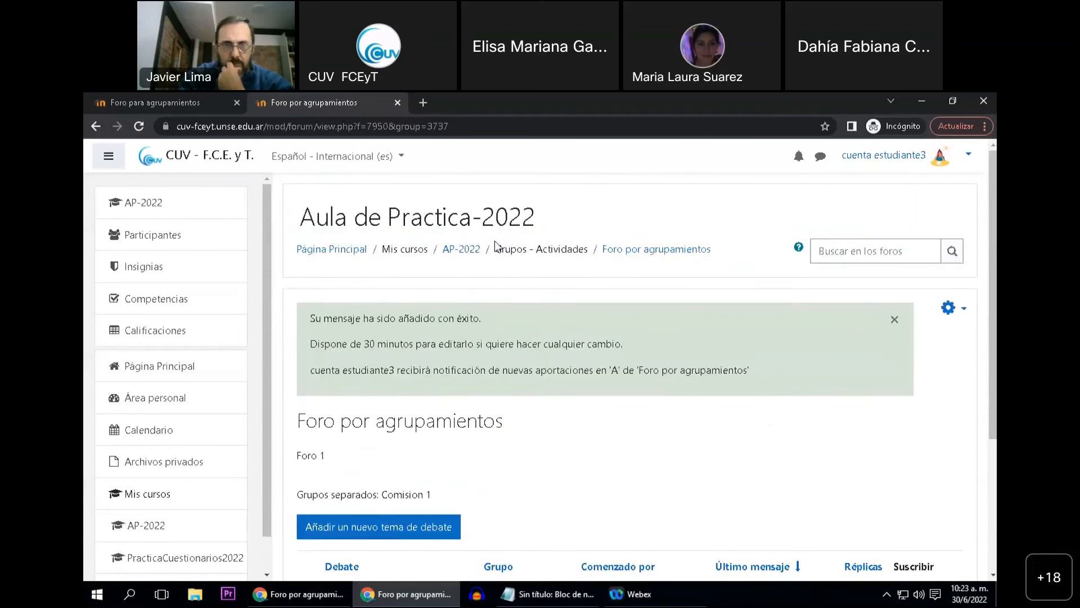
Return to the student's AP-2022 course page and check the activities shown in the Grupos - Actividades topic
{"action": "left_click", "coordinate": [462, 251]}
{"action": "scroll", "coordinate": [478, 345], "scroll_direction": "down", "scroll_amount": 10}
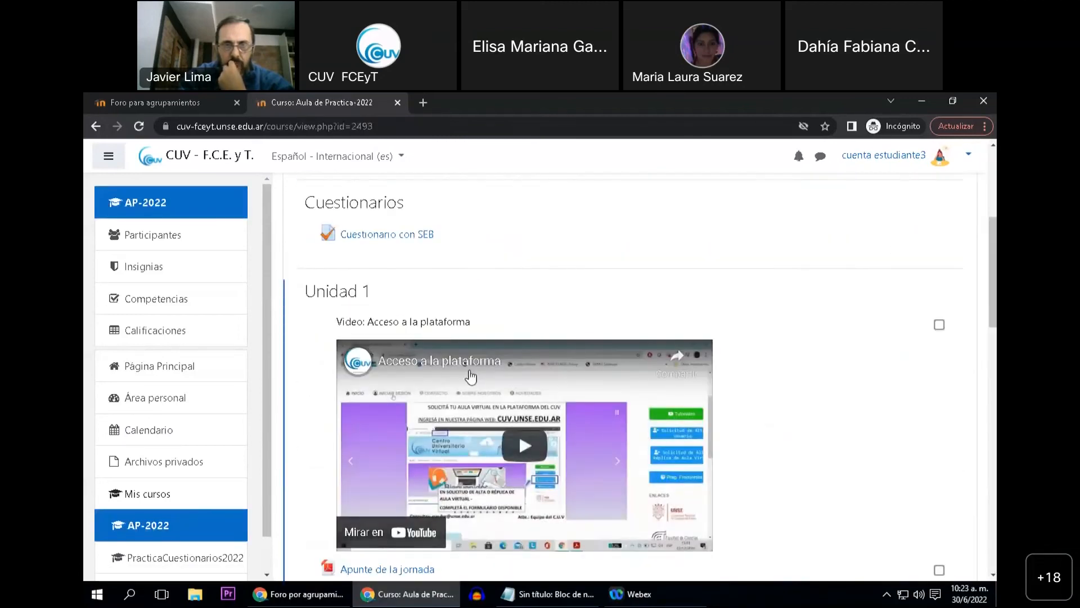
{"action": "scroll", "coordinate": [468, 396], "scroll_direction": "down", "scroll_amount": 8}
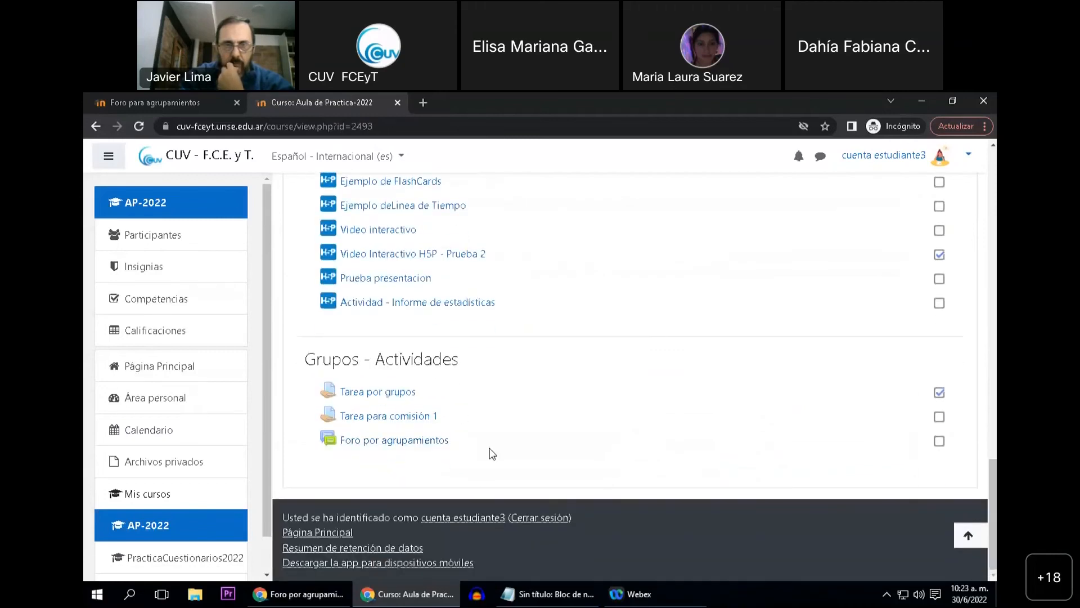
{"action": "scroll", "coordinate": [709, 459], "scroll_direction": "up", "scroll_amount": 1}
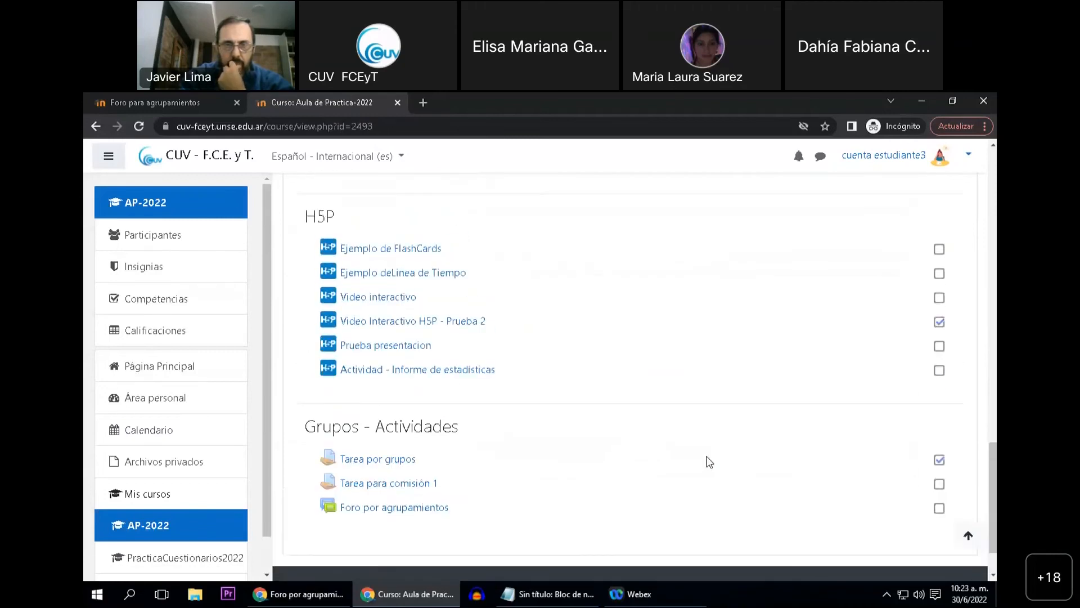
Switch to the teacher's browser window and return from the forum to the AP-2022 course page
{"action": "left_click", "coordinate": [287, 597]}
{"action": "scroll", "coordinate": [753, 345], "scroll_direction": "down", "scroll_amount": 1}
{"action": "scroll", "coordinate": [636, 365], "scroll_direction": "up", "scroll_amount": 1}
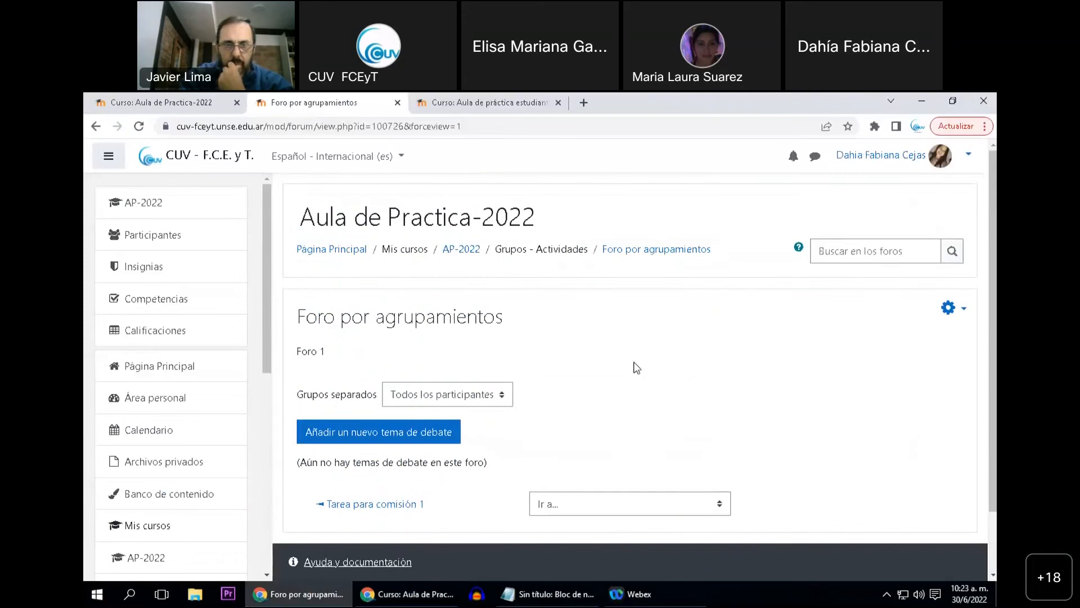
{"action": "left_click", "coordinate": [461, 248]}
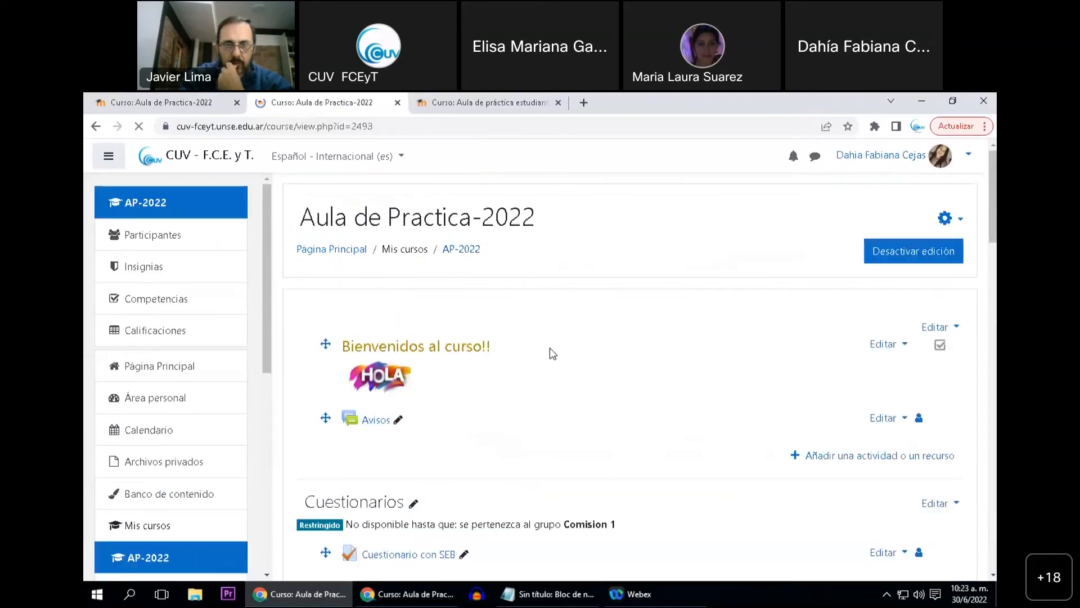
Rename the forum in the Grupos - Actividades topic as "Foro por agrupamientos/grupos separados"
{"action": "scroll", "coordinate": [583, 356], "scroll_direction": "down", "scroll_amount": 5}
{"action": "scroll", "coordinate": [583, 361], "scroll_direction": "down", "scroll_amount": 10}
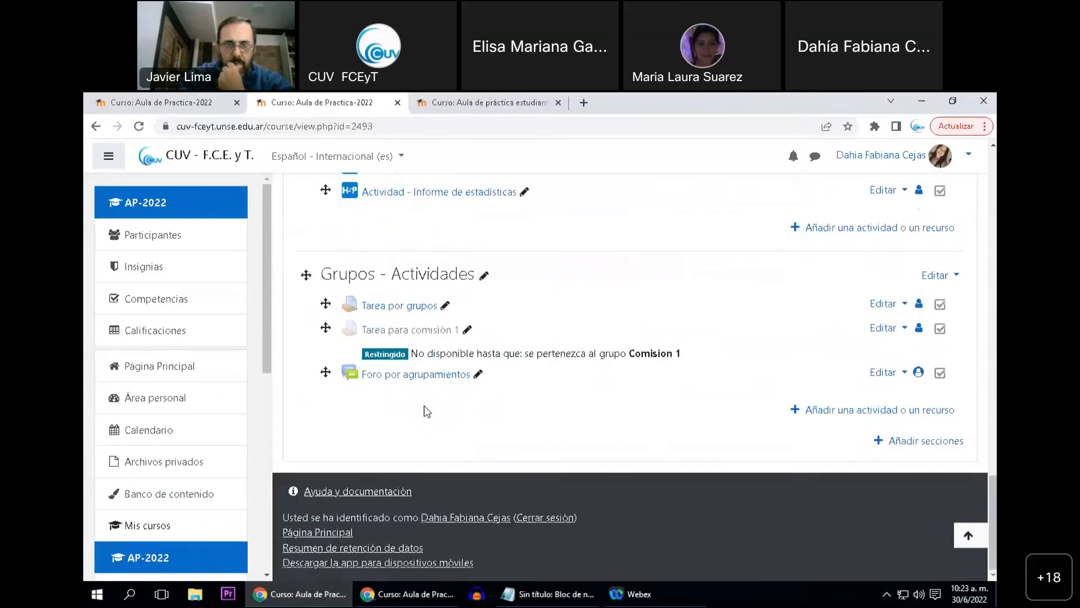
{"action": "left_click", "coordinate": [477, 374]}
{"action": "left_click", "coordinate": [474, 376]}
{"action": "type", "text": "/grupos separados"}
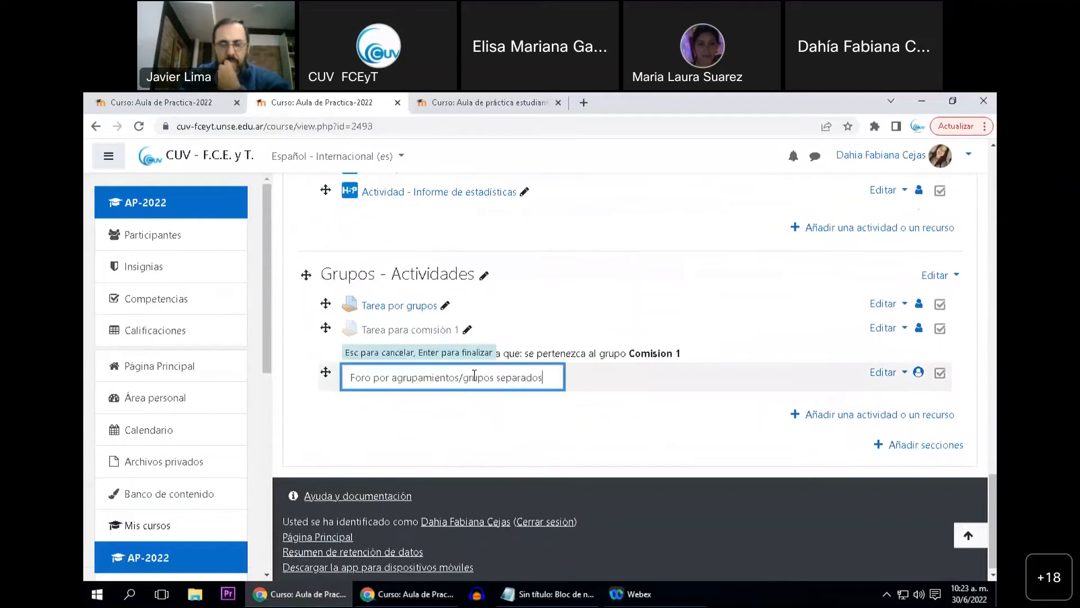
{"action": "key", "text": "Return"}
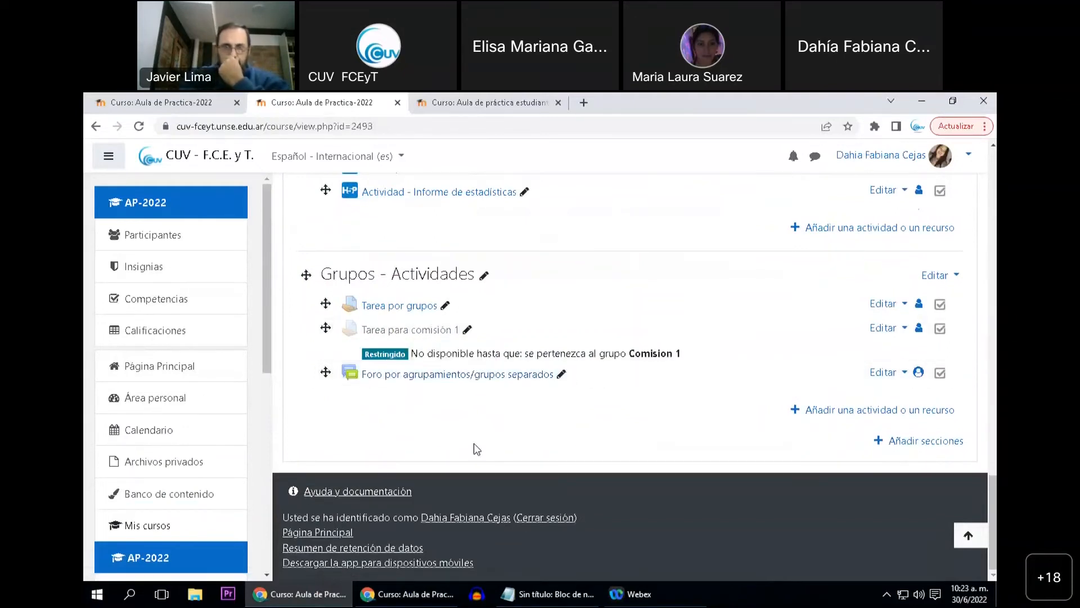
Start another new Foro activity in the Grupos - Actividades topic
{"action": "left_click", "coordinate": [835, 412]}
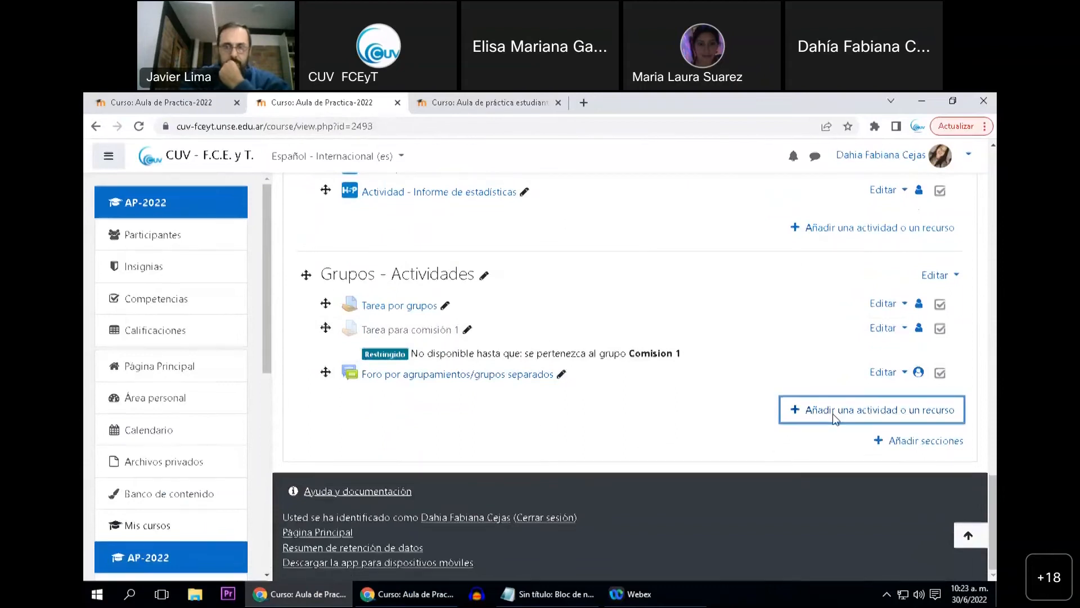
{"action": "left_click", "coordinate": [492, 346]}
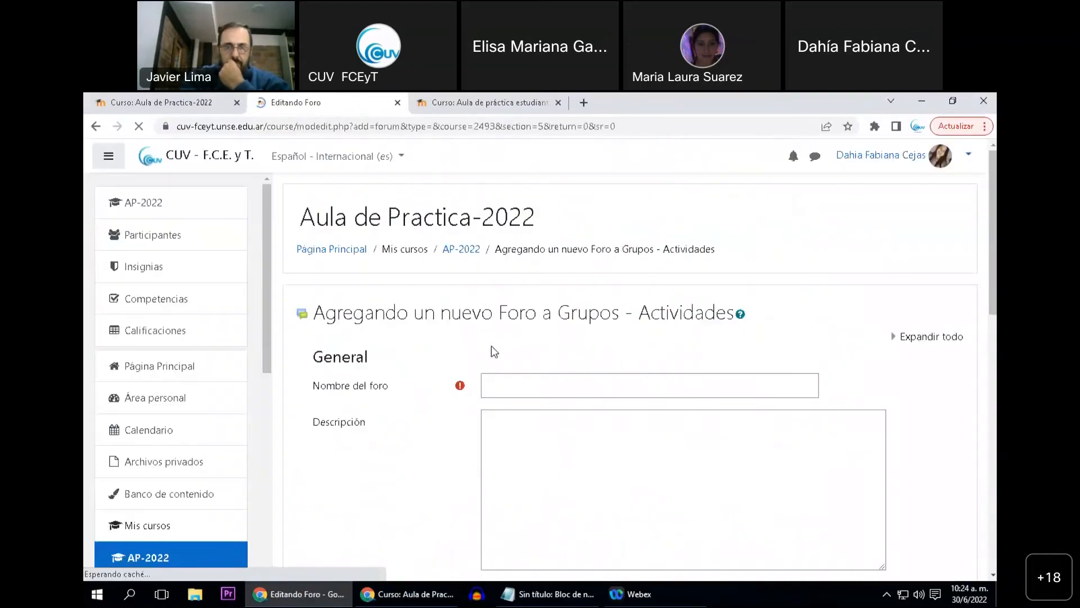
{"action": "left_click", "coordinate": [494, 374]}
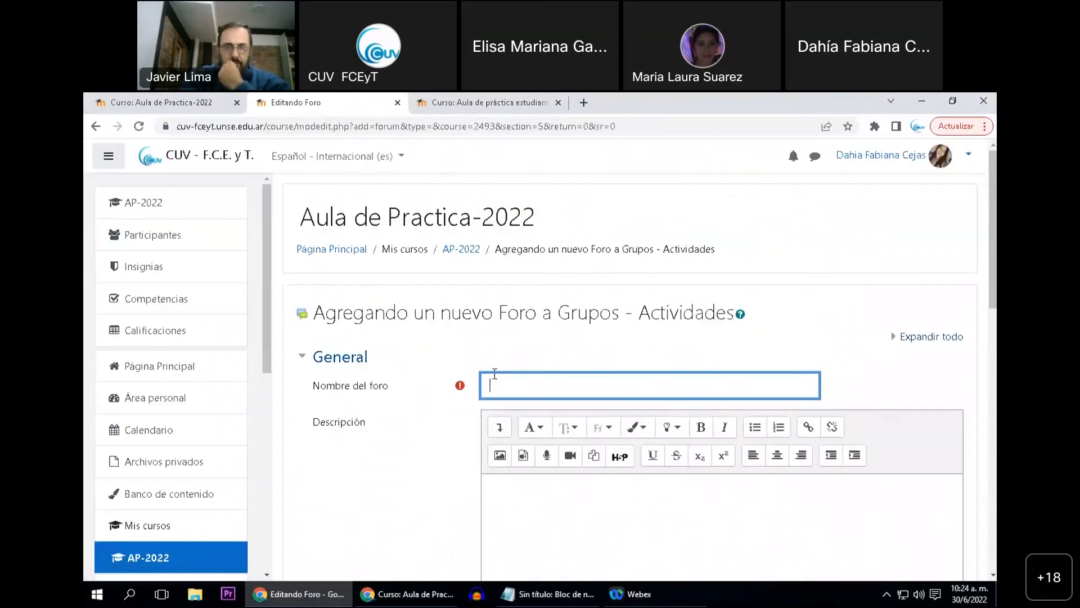
Name the new forum "Foro para grupos visibles"
{"action": "type", "text": "Foro pa"}
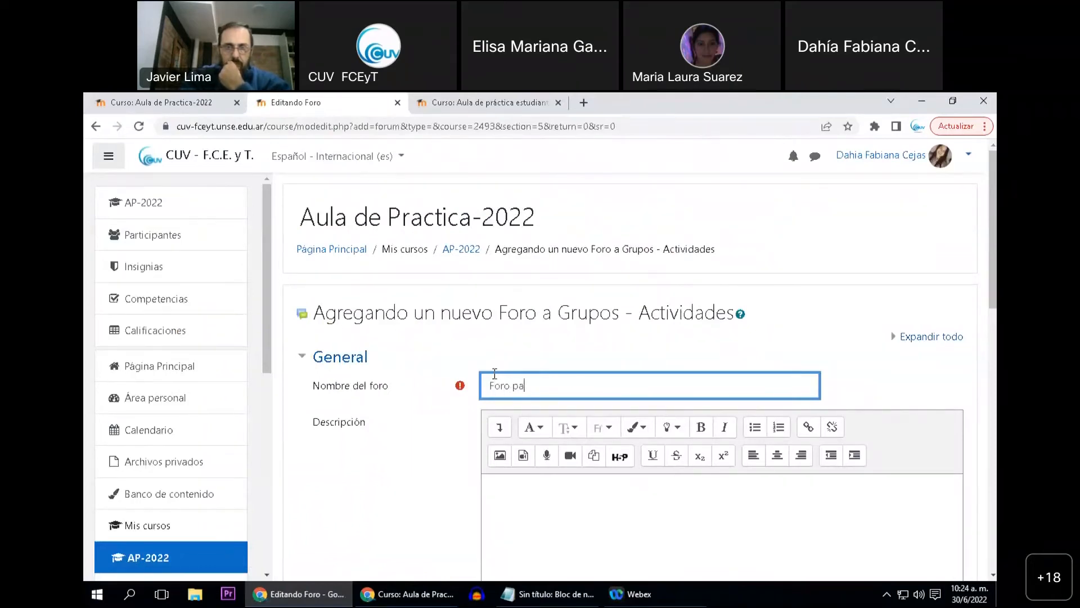
{"action": "type", "text": "ra grupos visibles"}
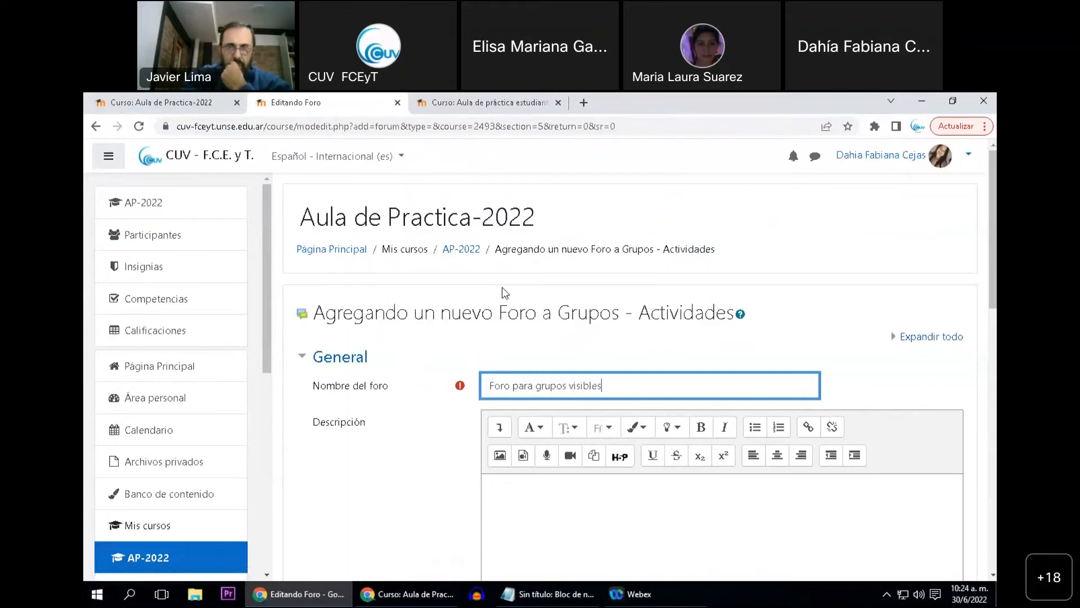
Set the forum's group mode to Grupos visibles in the common module settings, then save and return to the course
{"action": "scroll", "coordinate": [432, 298], "scroll_direction": "down", "scroll_amount": 1}
{"action": "scroll", "coordinate": [432, 298], "scroll_direction": "down", "scroll_amount": 3}
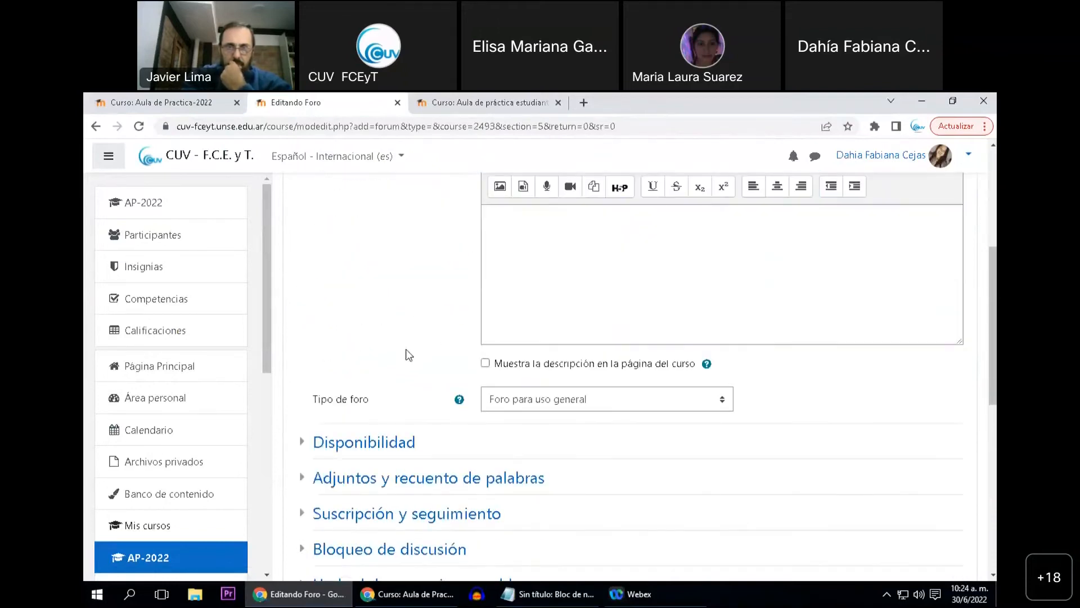
{"action": "scroll", "coordinate": [458, 426], "scroll_direction": "down", "scroll_amount": 4}
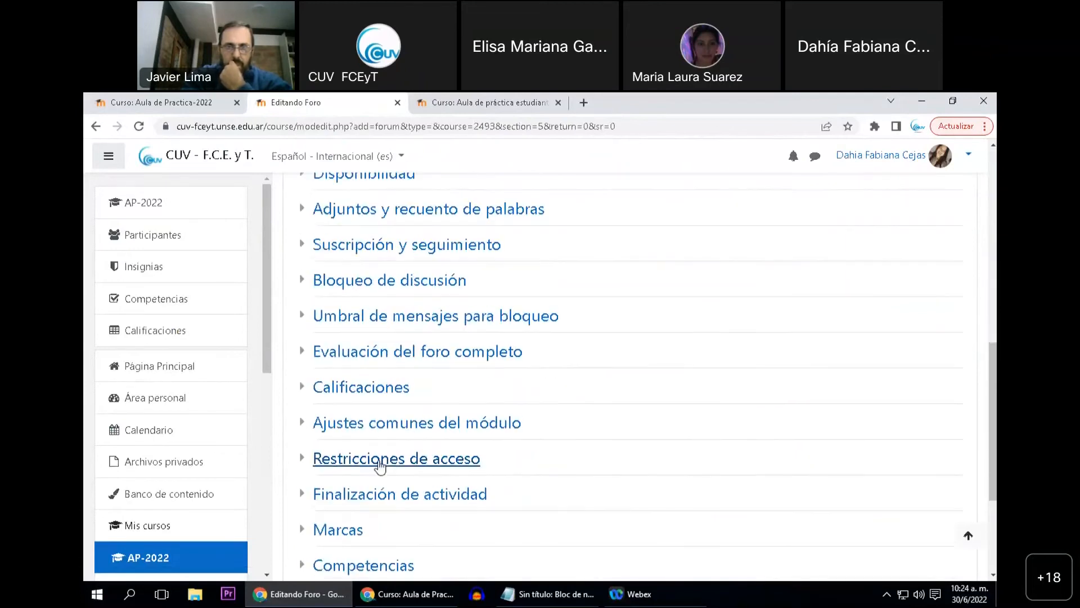
{"action": "left_click", "coordinate": [400, 431]}
{"action": "scroll", "coordinate": [458, 455], "scroll_direction": "down", "scroll_amount": 1}
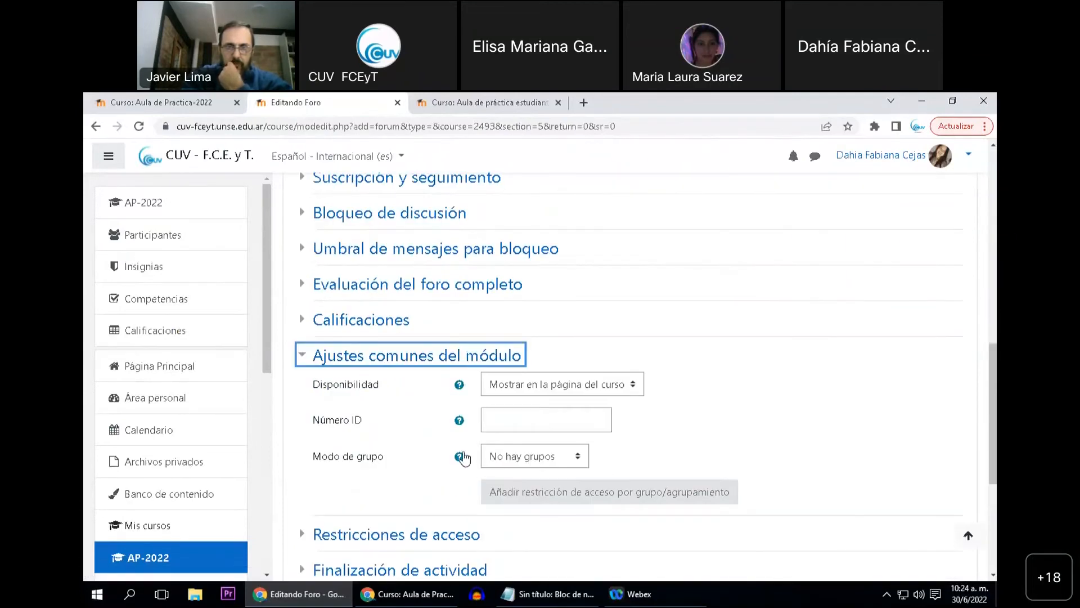
{"action": "left_click", "coordinate": [533, 456]}
{"action": "left_click", "coordinate": [522, 503]}
{"action": "scroll", "coordinate": [523, 503], "scroll_direction": "down", "scroll_amount": 1}
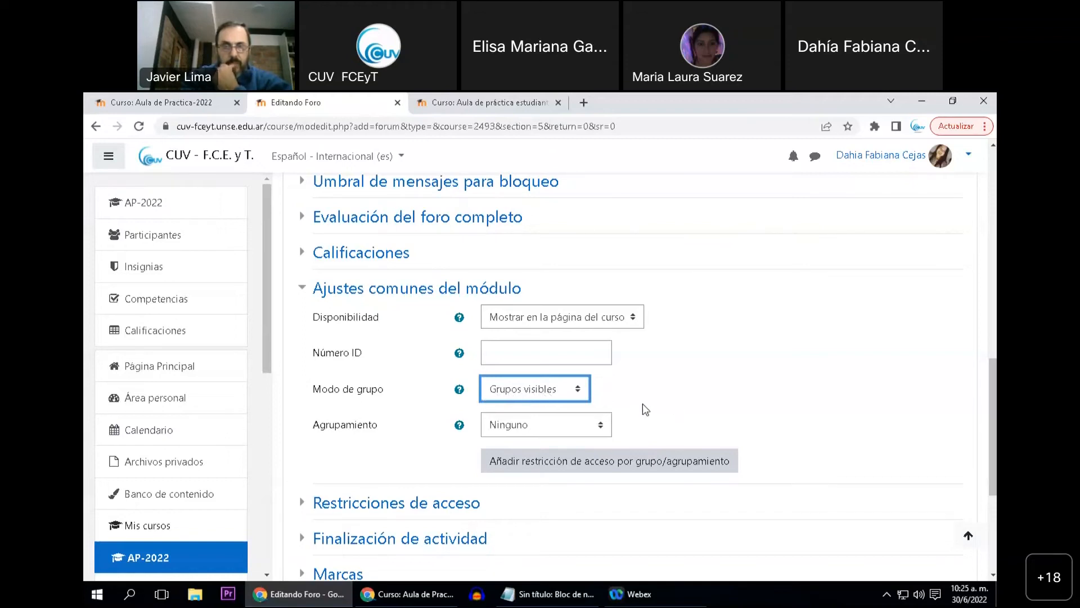
{"action": "scroll", "coordinate": [642, 413], "scroll_direction": "down", "scroll_amount": 1}
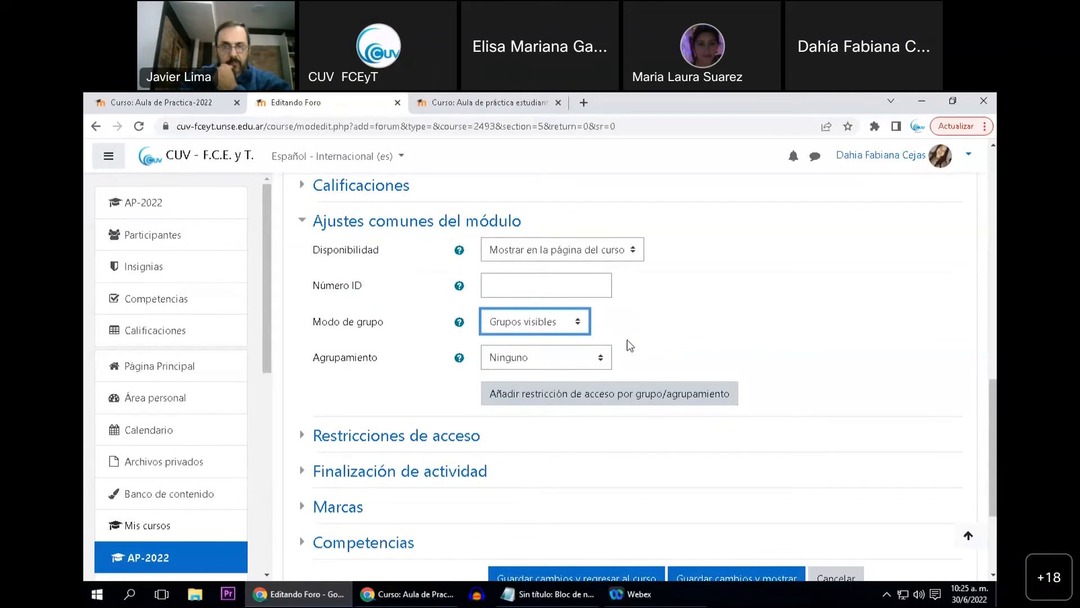
{"action": "scroll", "coordinate": [616, 405], "scroll_direction": "down", "scroll_amount": 2}
{"action": "left_click", "coordinate": [594, 450]}
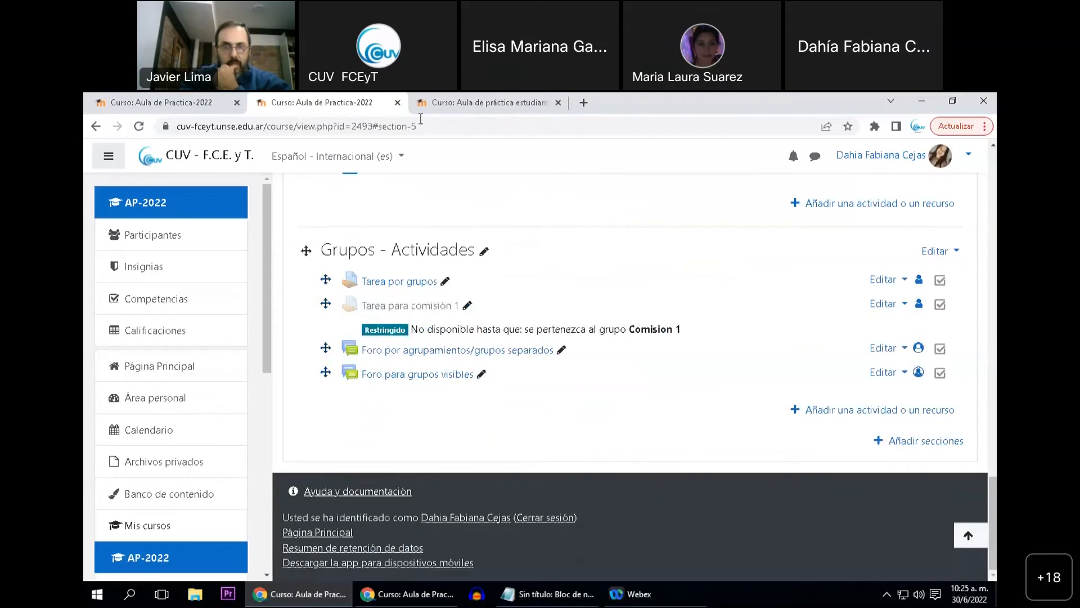
Switch to the student's browser window, reload the AP-2022 course page and open "Foro para grupos visibles"
{"action": "mouse_move", "coordinate": [406, 594]}
{"action": "left_click", "coordinate": [461, 512]}
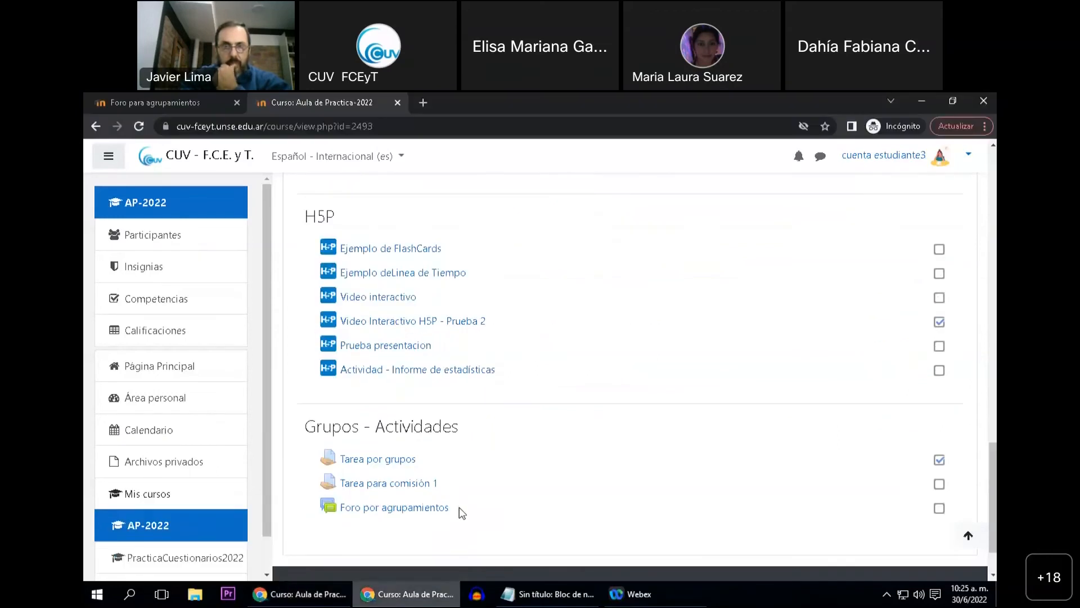
{"action": "left_click", "coordinate": [139, 123]}
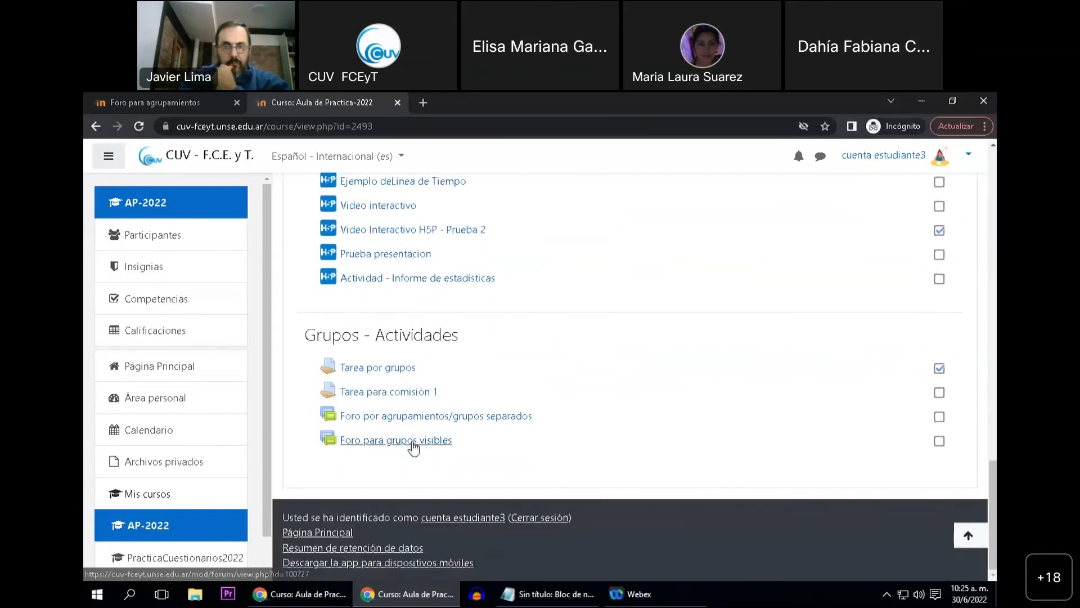
{"action": "left_click", "coordinate": [412, 441]}
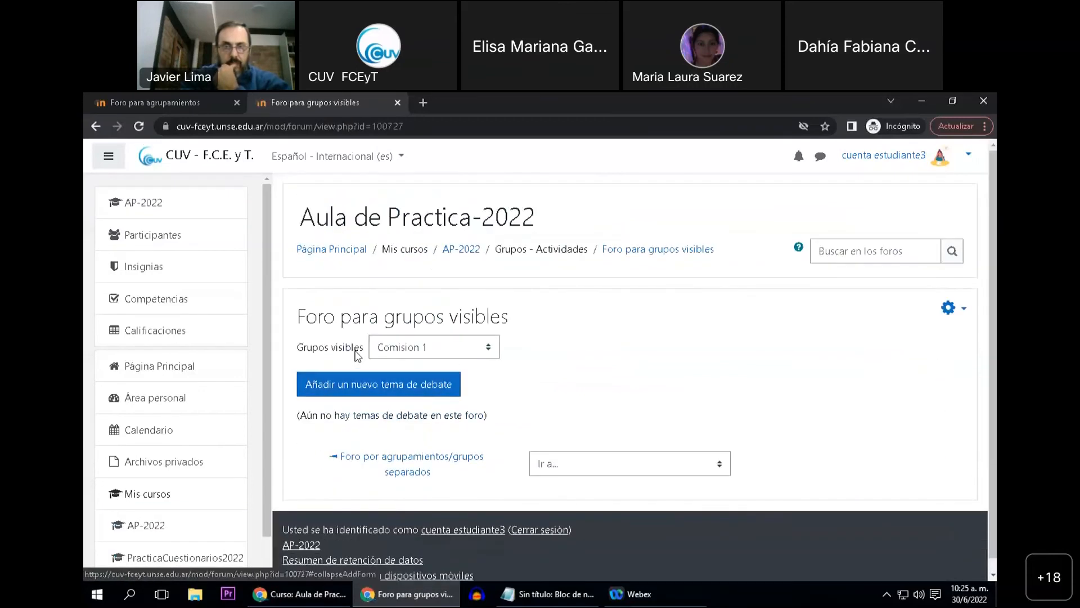
{"action": "left_click_drag", "start_coordinate": [298, 353], "coordinate": [365, 359]}
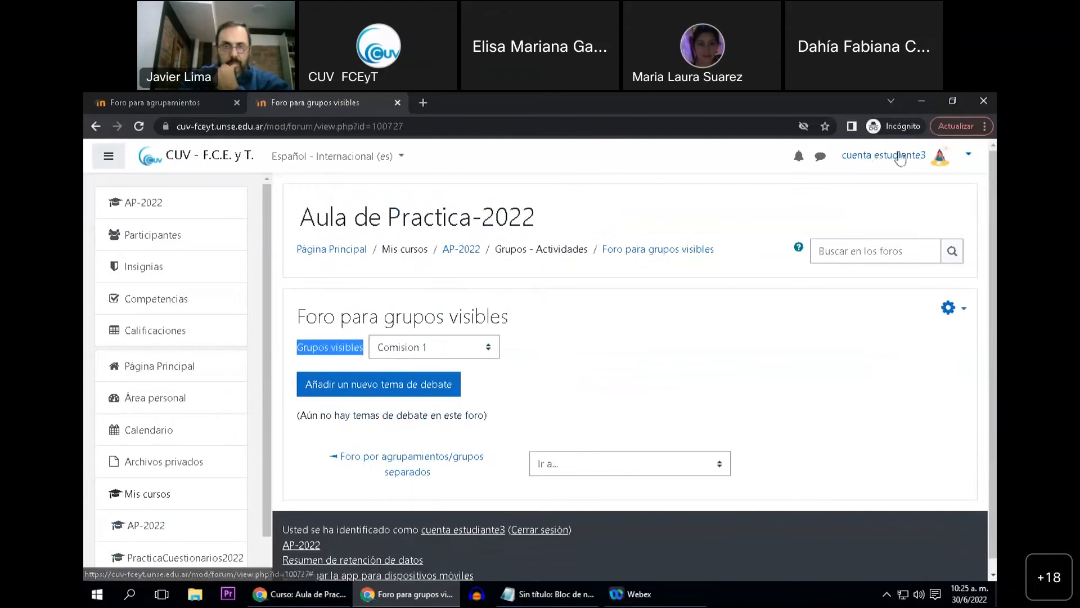
{"action": "left_click", "coordinate": [476, 351]}
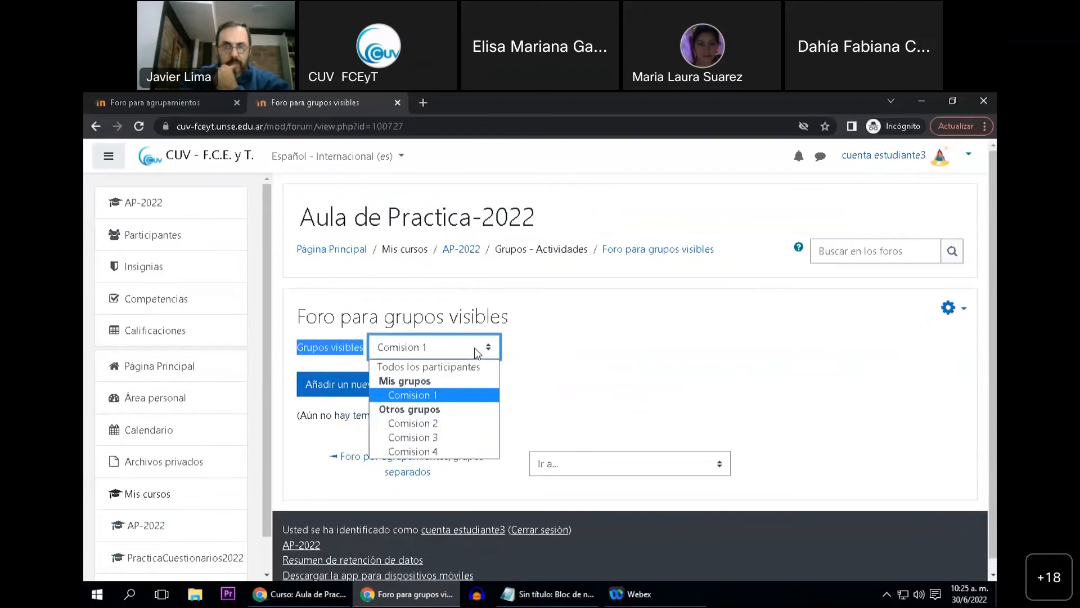
{"action": "left_click", "coordinate": [457, 426]}
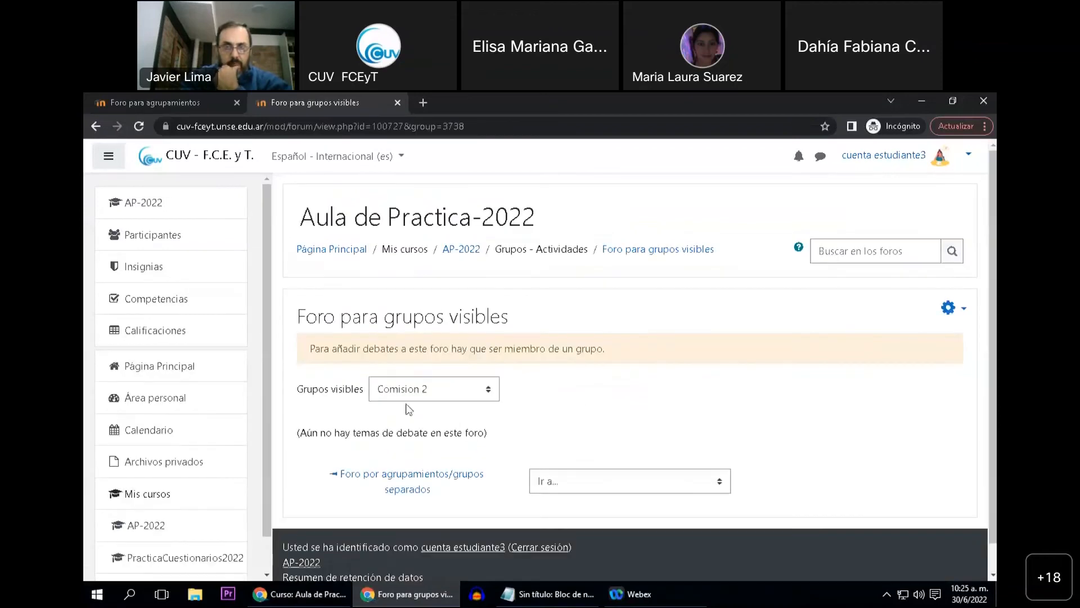
{"action": "left_click_drag", "start_coordinate": [314, 352], "coordinate": [604, 353]}
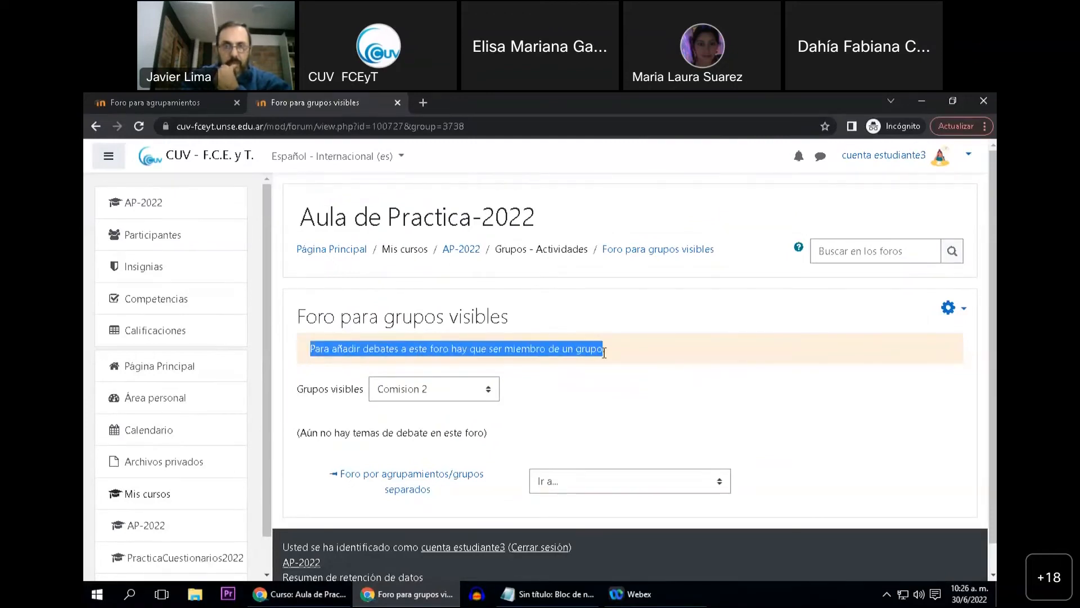
{"action": "left_click", "coordinate": [489, 394]}
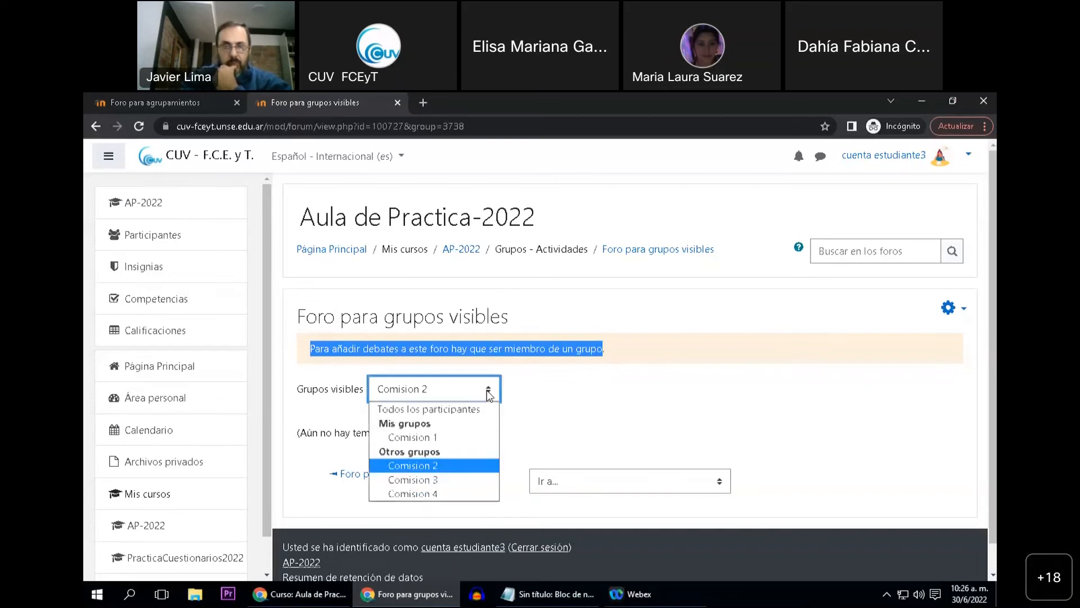
{"action": "left_click", "coordinate": [442, 438]}
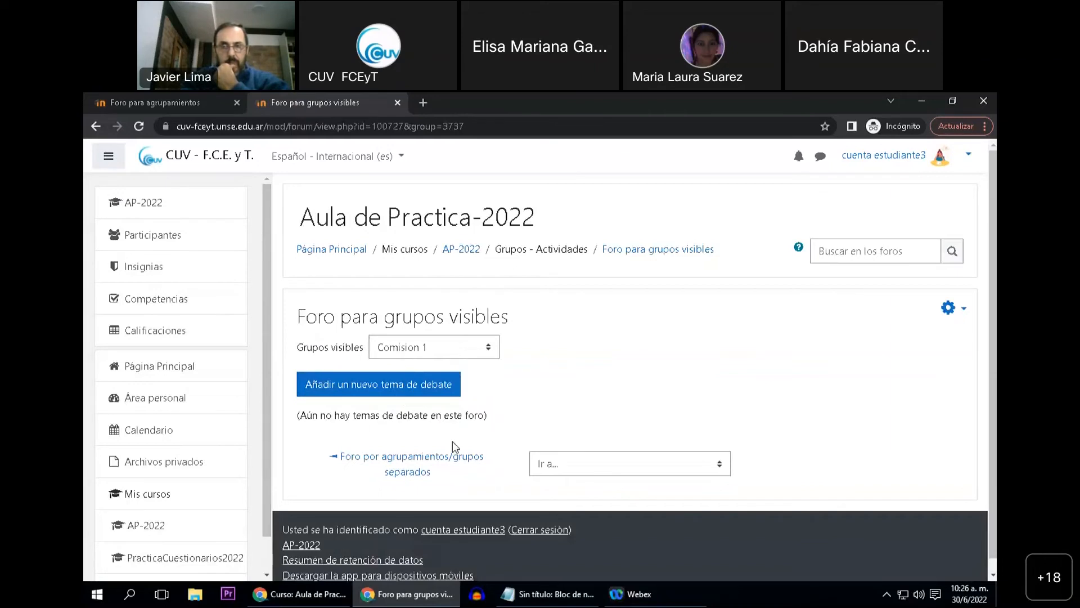
Switch to the teacher's browser window and open "Foro para grupos visibles" to check its discussions
{"action": "left_click", "coordinate": [305, 592]}
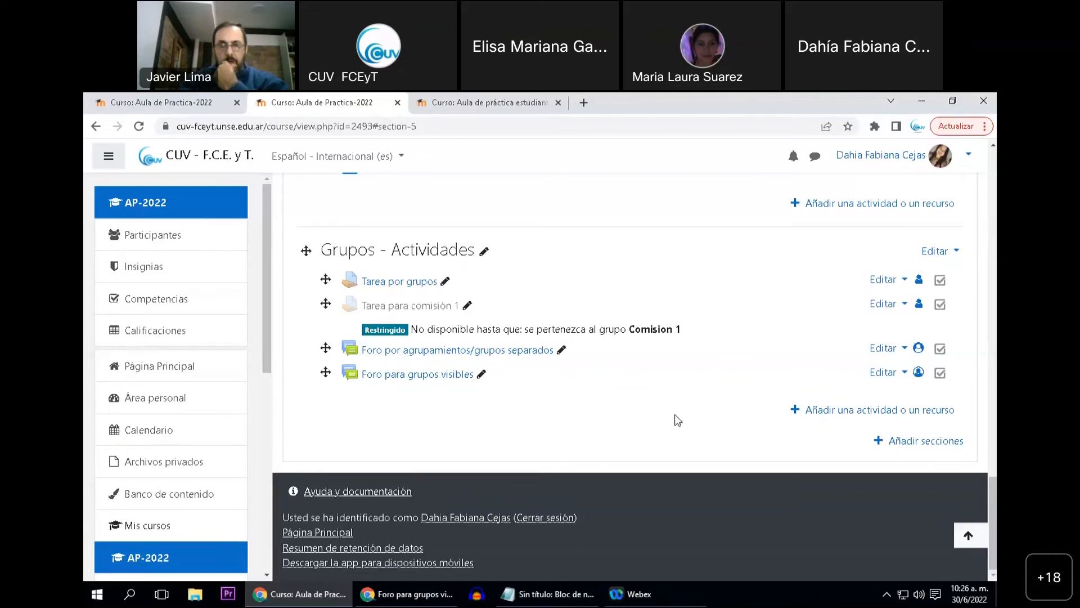
{"action": "left_click", "coordinate": [413, 375]}
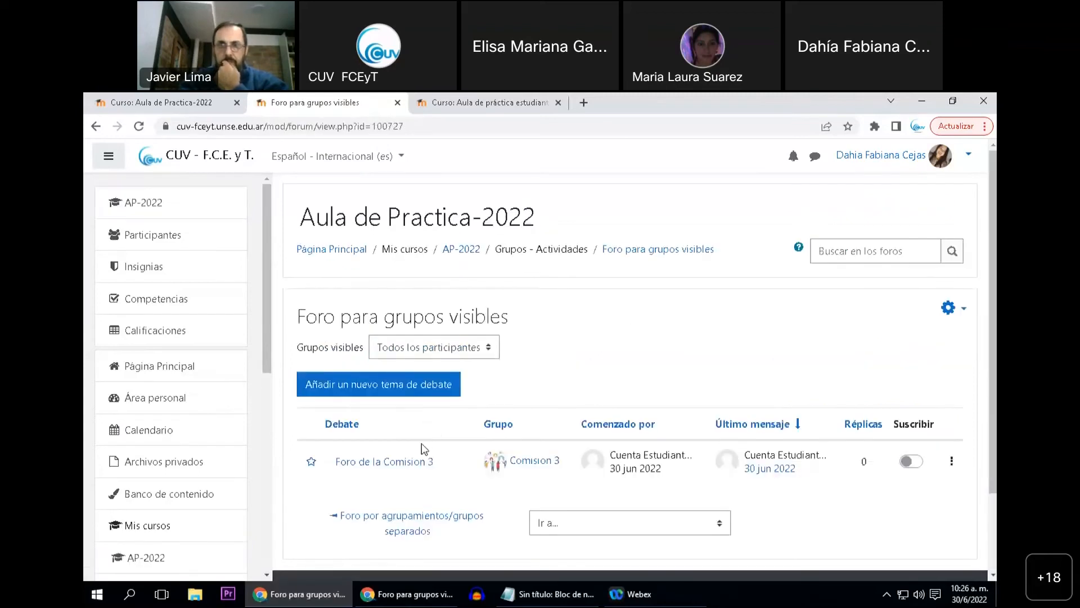
{"action": "scroll", "coordinate": [422, 447], "scroll_direction": "down", "scroll_amount": 1}
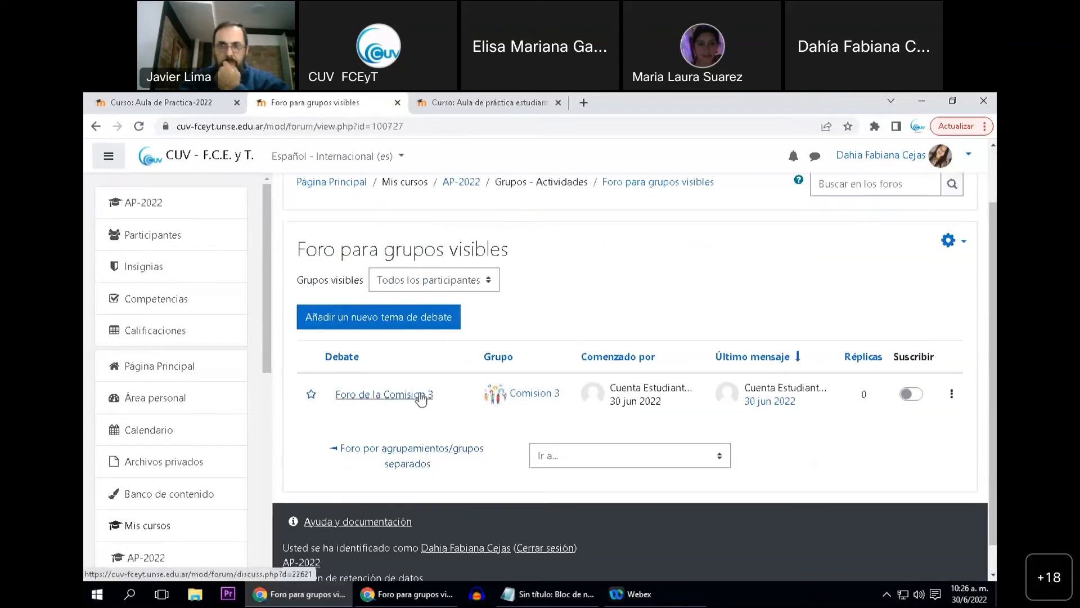
Return to the student's browser window and show the forum's discussions for Comision 3
{"action": "left_click", "coordinate": [425, 598]}
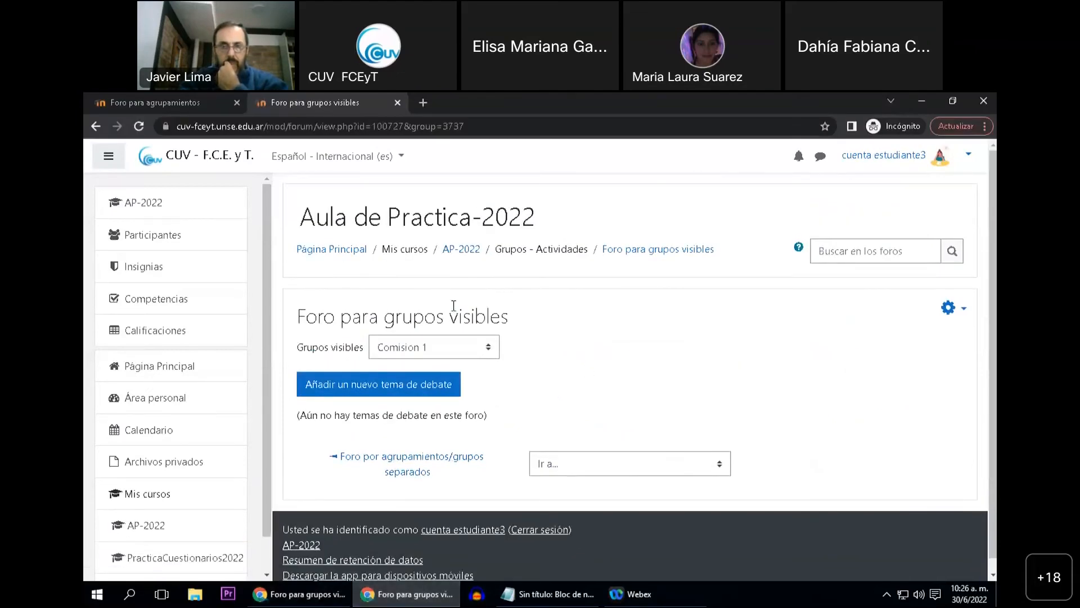
{"action": "left_click", "coordinate": [438, 355]}
{"action": "left_click", "coordinate": [596, 353]}
{"action": "left_click", "coordinate": [487, 341]}
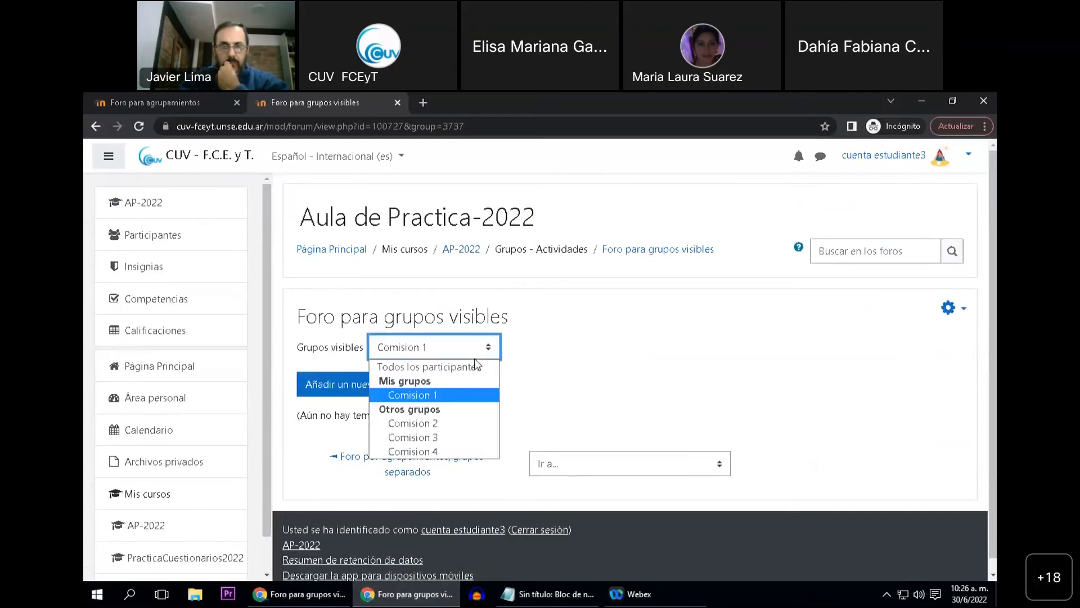
{"action": "left_click", "coordinate": [440, 434]}
{"action": "scroll", "coordinate": [505, 452], "scroll_direction": "down", "scroll_amount": 2}
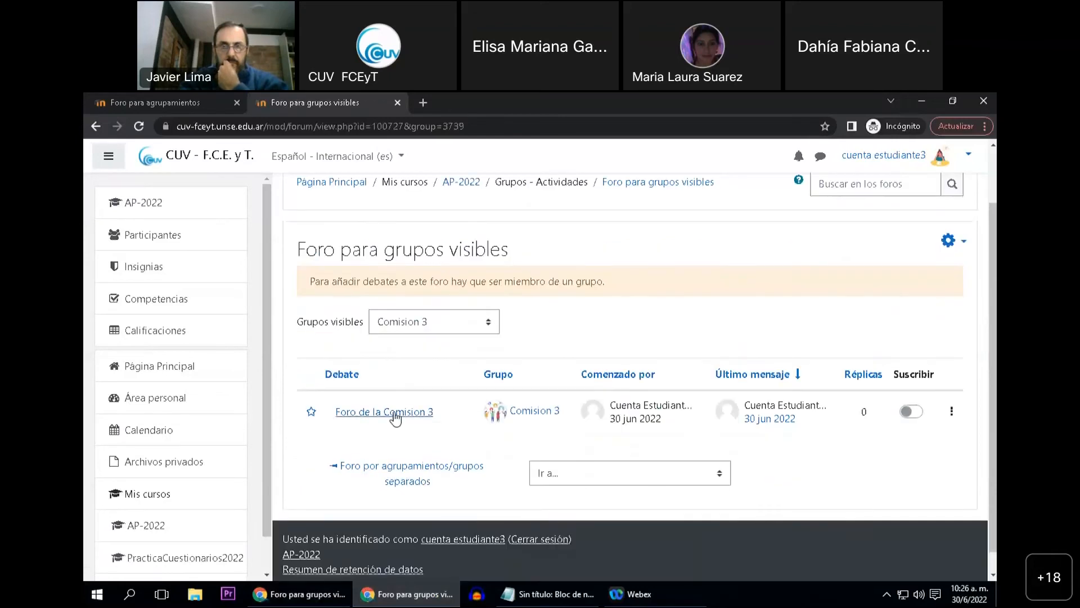
Open the "Foro de la Comision 3" discussion, read its message, and return to the forum to examine the posting notice
{"action": "left_click", "coordinate": [389, 414]}
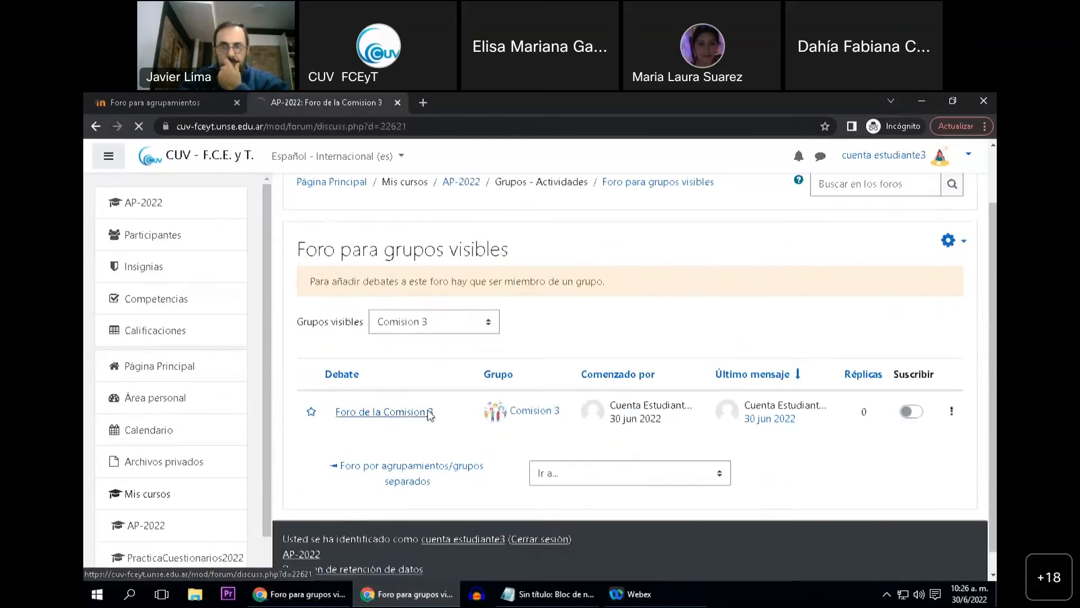
{"action": "scroll", "coordinate": [476, 409], "scroll_direction": "down", "scroll_amount": 3}
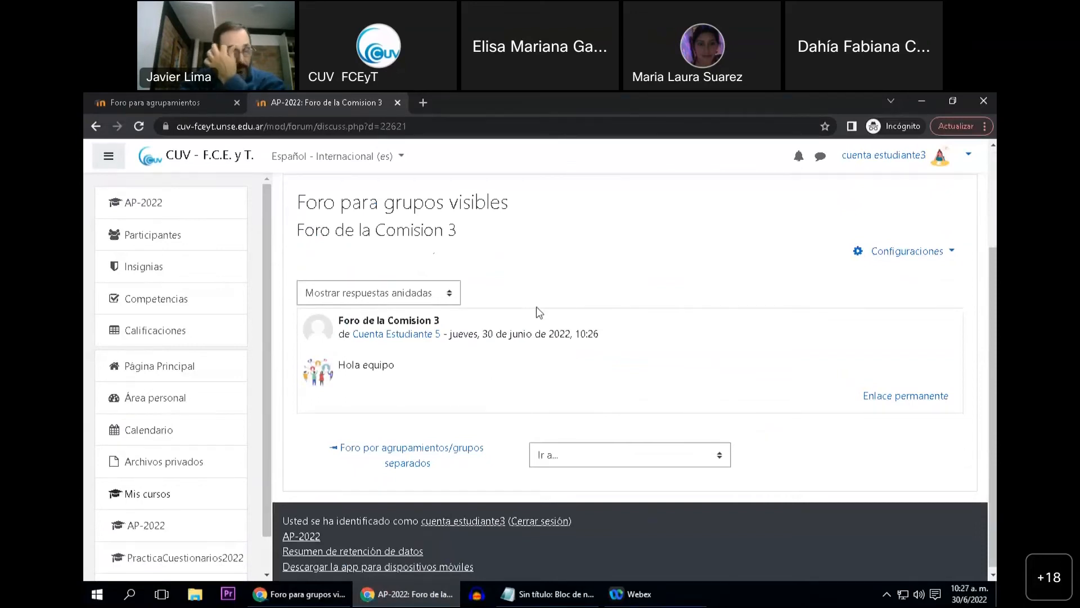
{"action": "scroll", "coordinate": [466, 372], "scroll_direction": "up", "scroll_amount": 2}
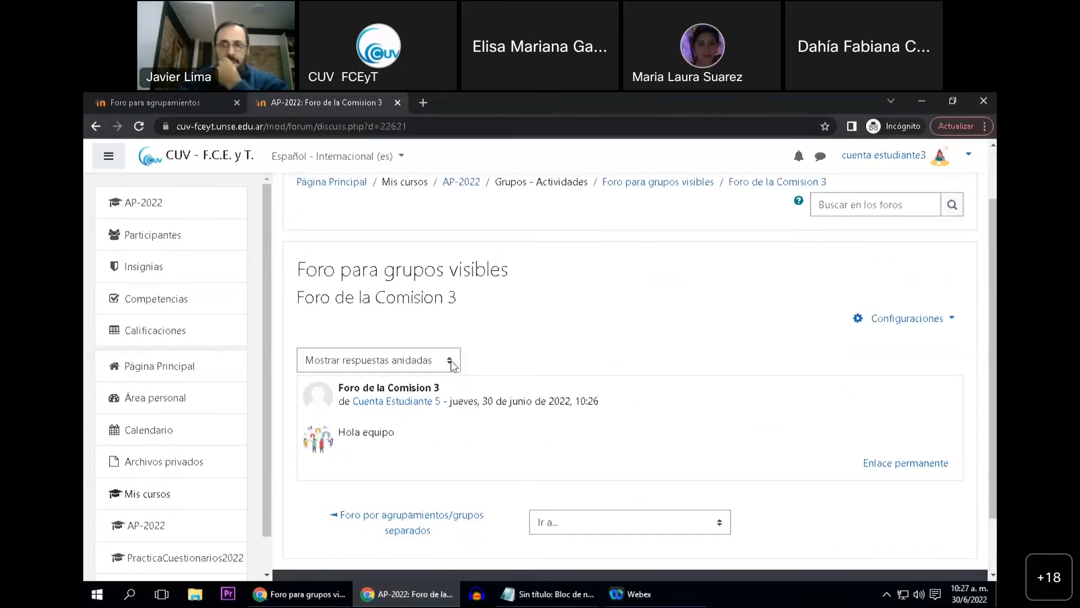
{"action": "left_click", "coordinate": [96, 126]}
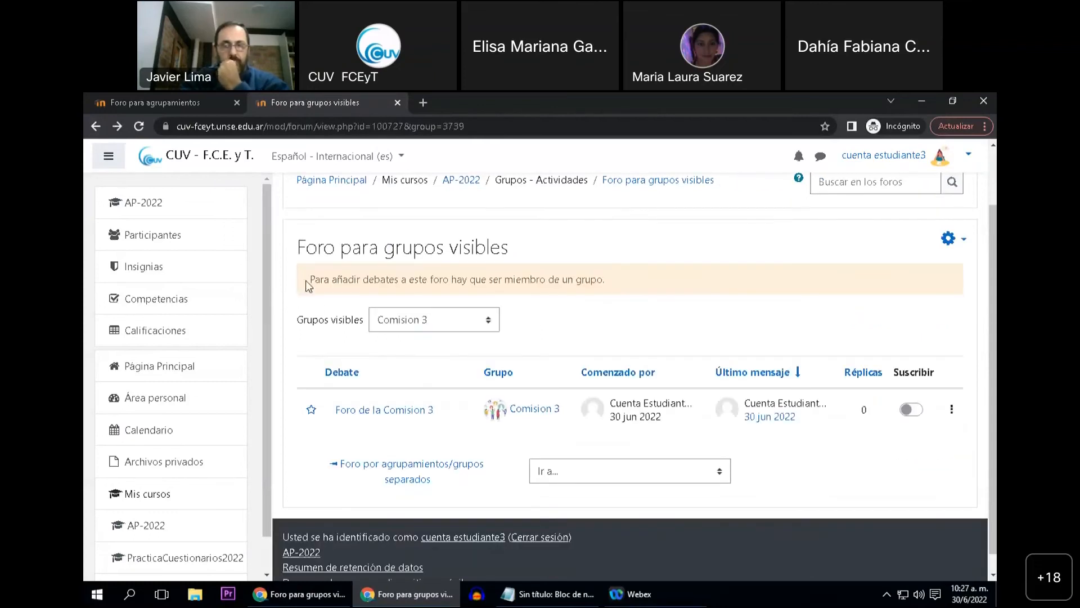
{"action": "left_click_drag", "start_coordinate": [310, 279], "coordinate": [605, 282]}
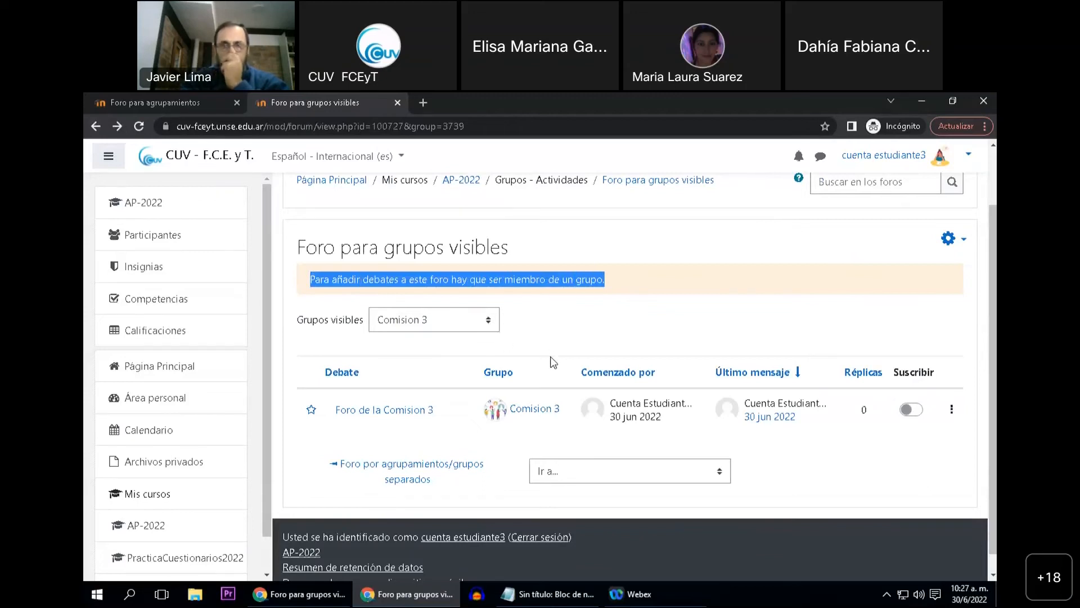
Switch the forum to Comision 1 and post a new discussion with the subject "Saludo" and the message "Hola"
{"action": "left_click", "coordinate": [488, 325]}
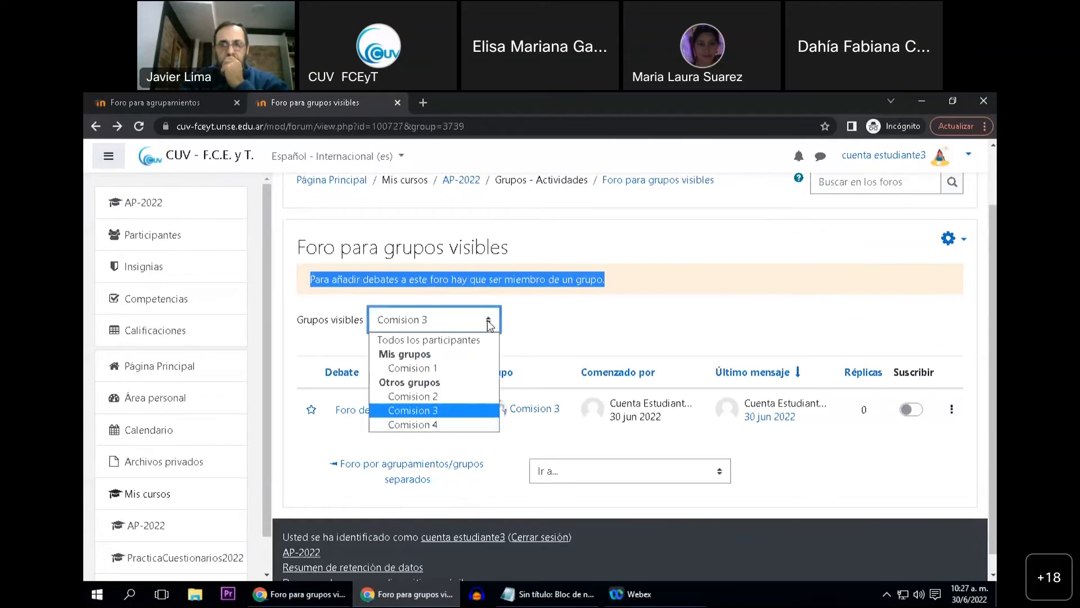
{"action": "left_click", "coordinate": [442, 367]}
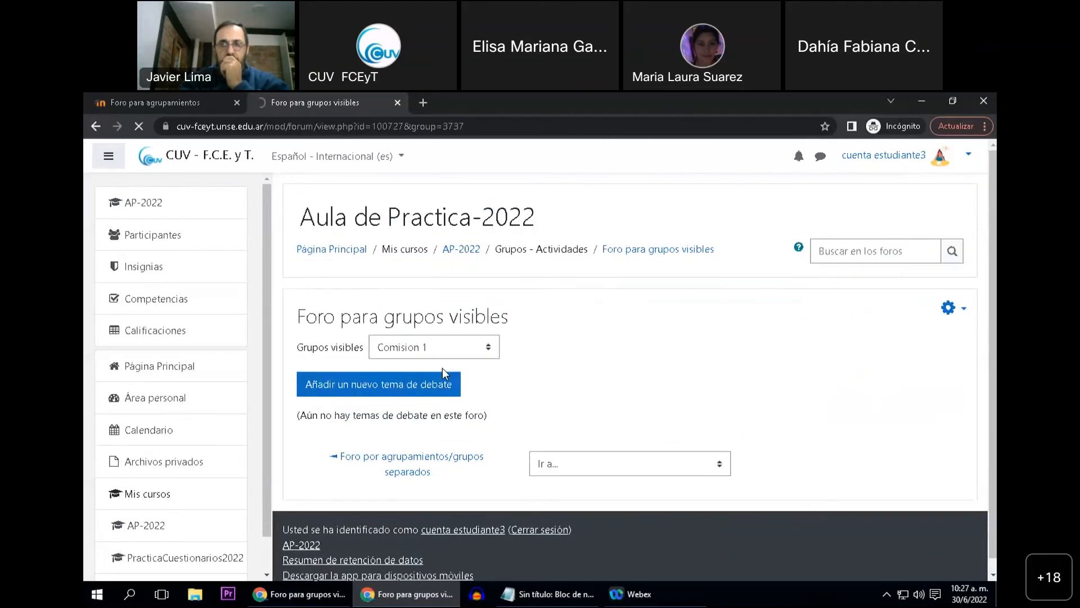
{"action": "left_click", "coordinate": [417, 391]}
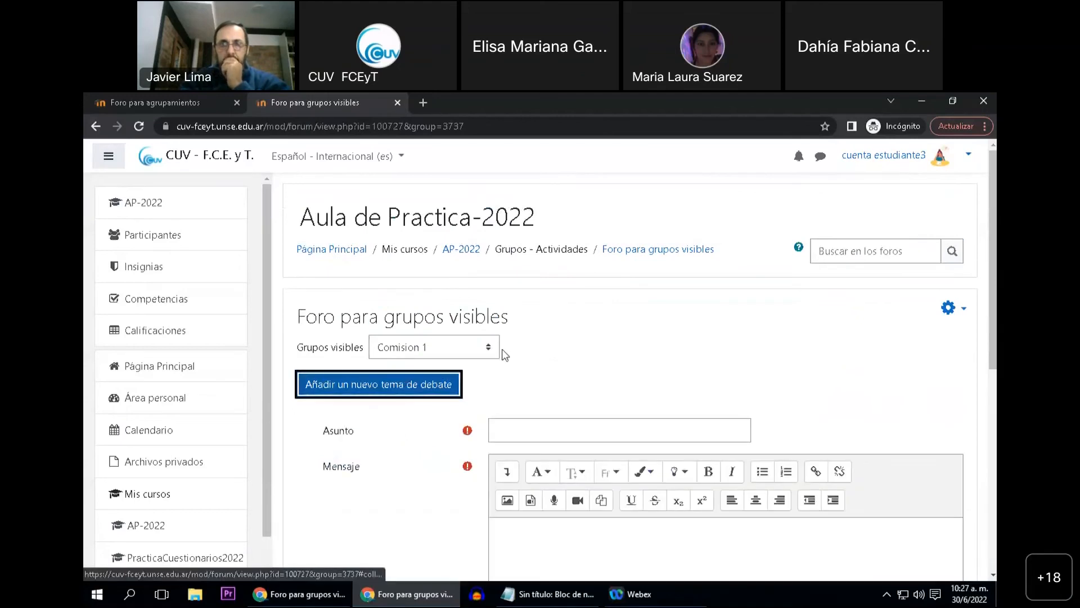
{"action": "scroll", "coordinate": [530, 358], "scroll_direction": "down", "scroll_amount": 1}
{"action": "left_click", "coordinate": [529, 362]}
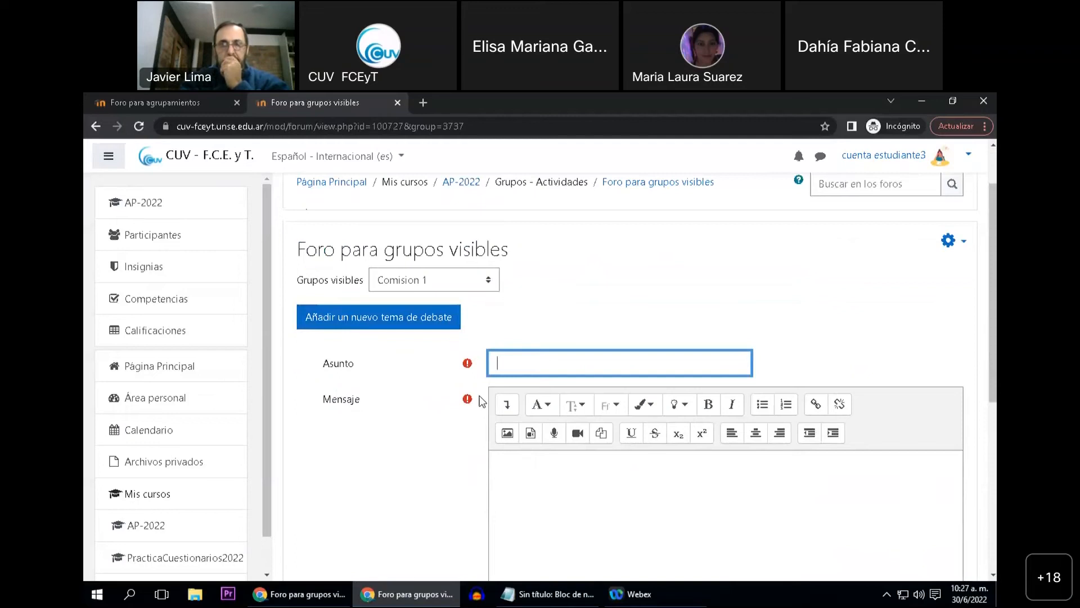
{"action": "left_click", "coordinate": [524, 470]}
{"action": "type", "text": "Hola"}
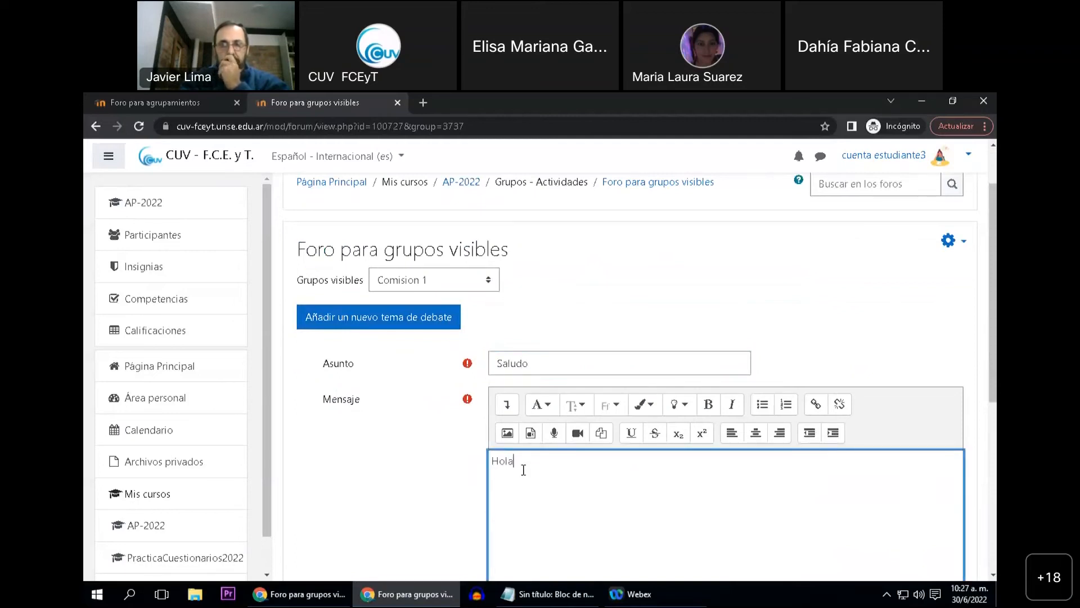
{"action": "scroll", "coordinate": [507, 510], "scroll_direction": "down", "scroll_amount": 5}
{"action": "left_click", "coordinate": [521, 411]}
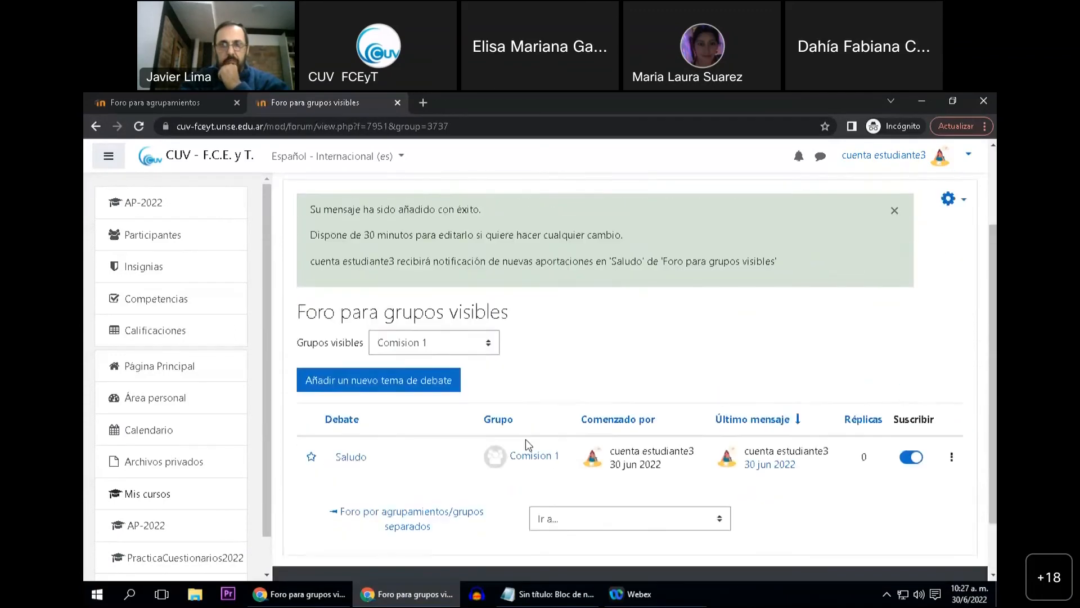
{"action": "scroll", "coordinate": [439, 397], "scroll_direction": "up", "scroll_amount": 2}
{"action": "scroll", "coordinate": [409, 401], "scroll_direction": "up", "scroll_amount": 2}
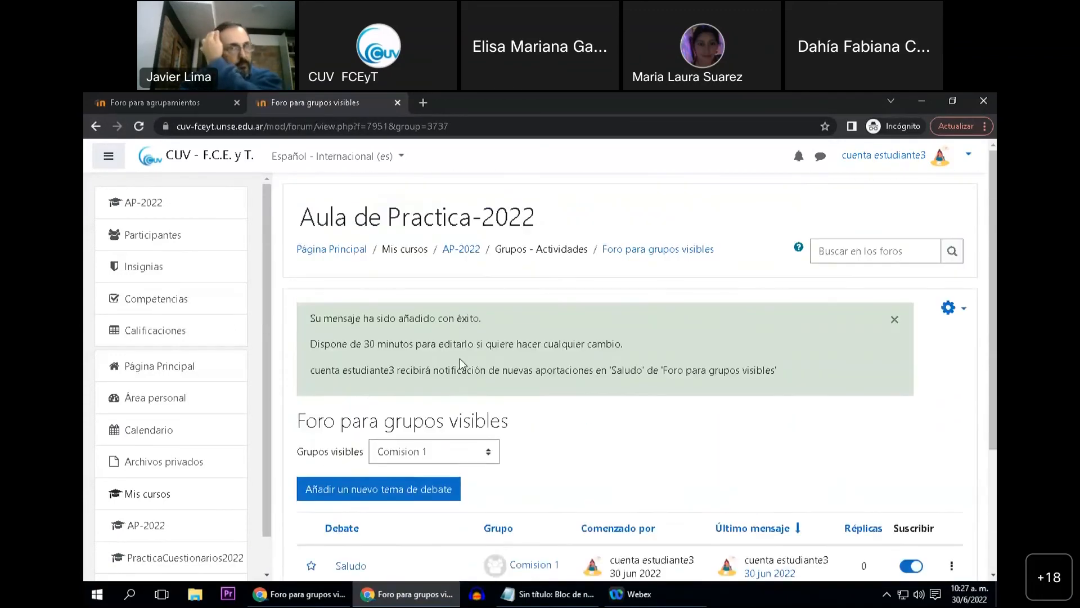
Return to the AP-2022 course page as the student and check the activities listed in the "Grupos - Actividades" section
{"action": "left_click", "coordinate": [474, 253]}
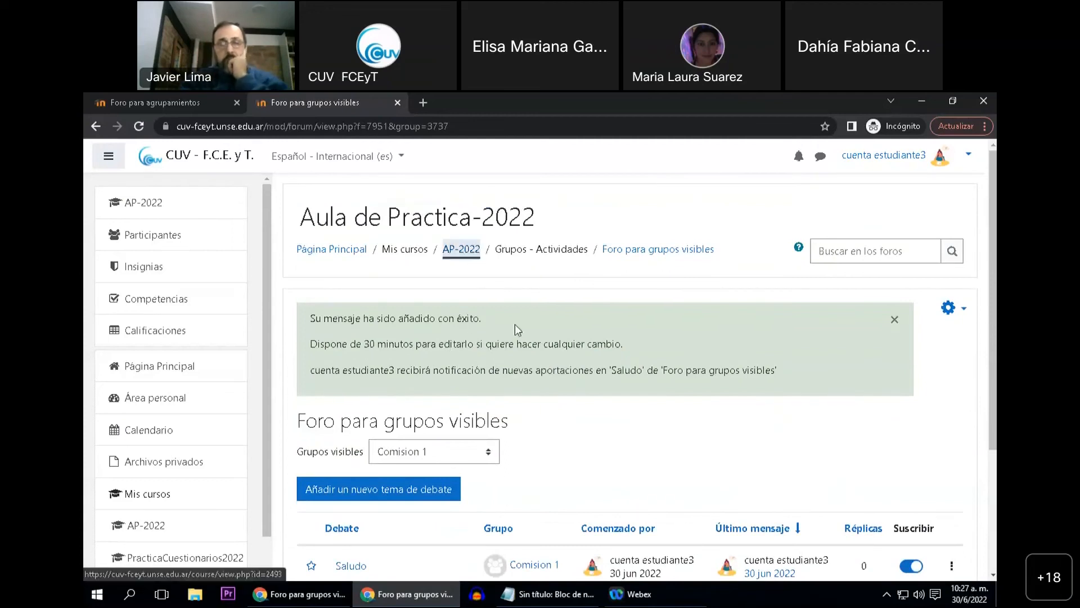
{"action": "scroll", "coordinate": [439, 366], "scroll_direction": "down", "scroll_amount": 4}
{"action": "scroll", "coordinate": [441, 365], "scroll_direction": "down", "scroll_amount": 15}
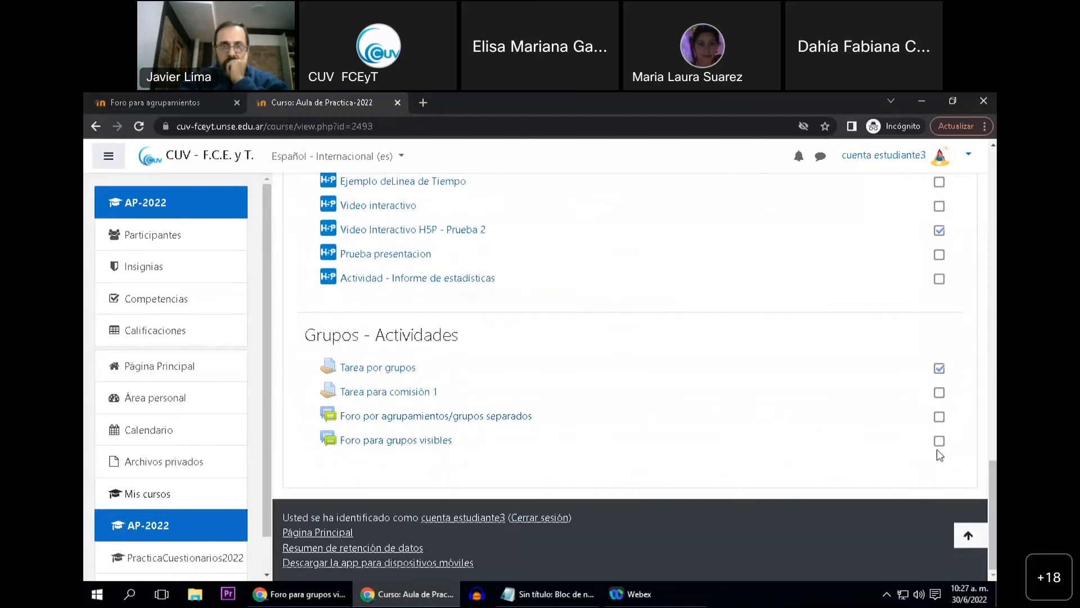
{"action": "scroll", "coordinate": [674, 409], "scroll_direction": "up", "scroll_amount": 3}
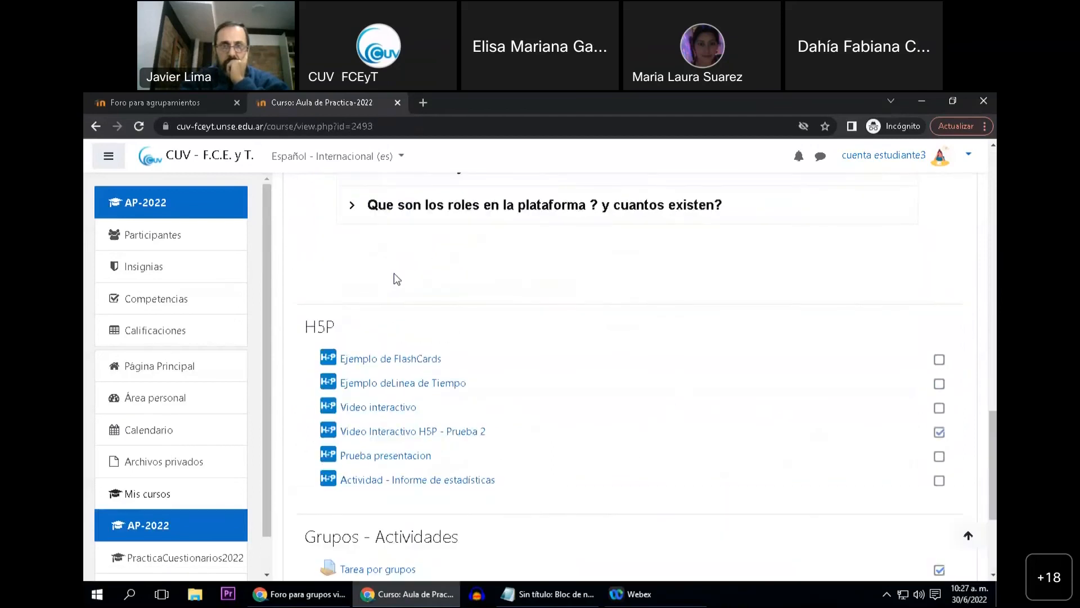
Switch to the teacher's browser window, open the AP-2022 course, and add a Foro activity to the "Grupos - Actividades" section
{"action": "left_click", "coordinate": [299, 600]}
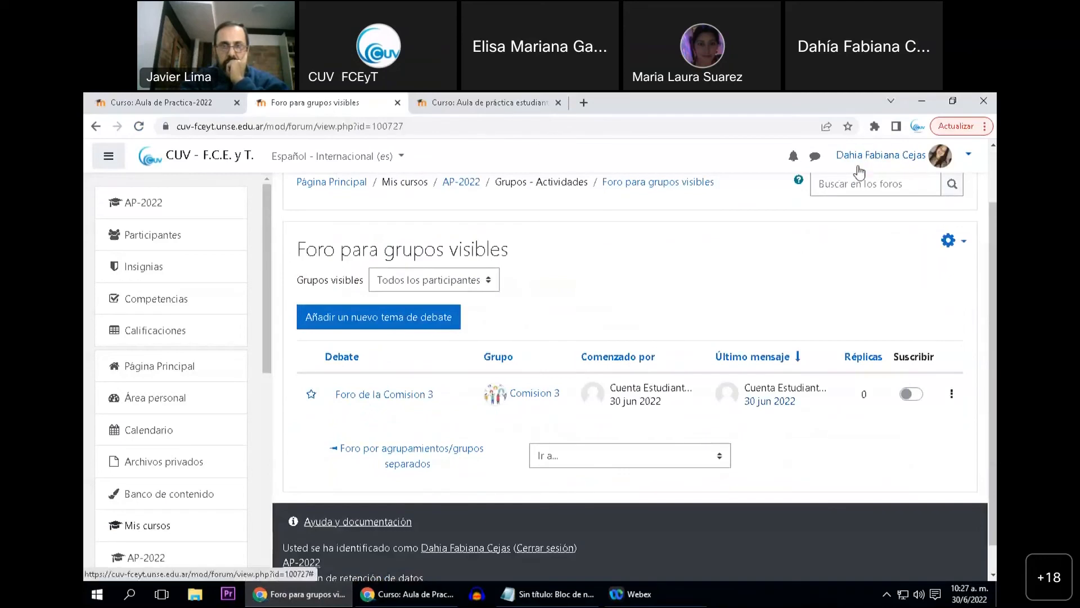
{"action": "left_click", "coordinate": [462, 189]}
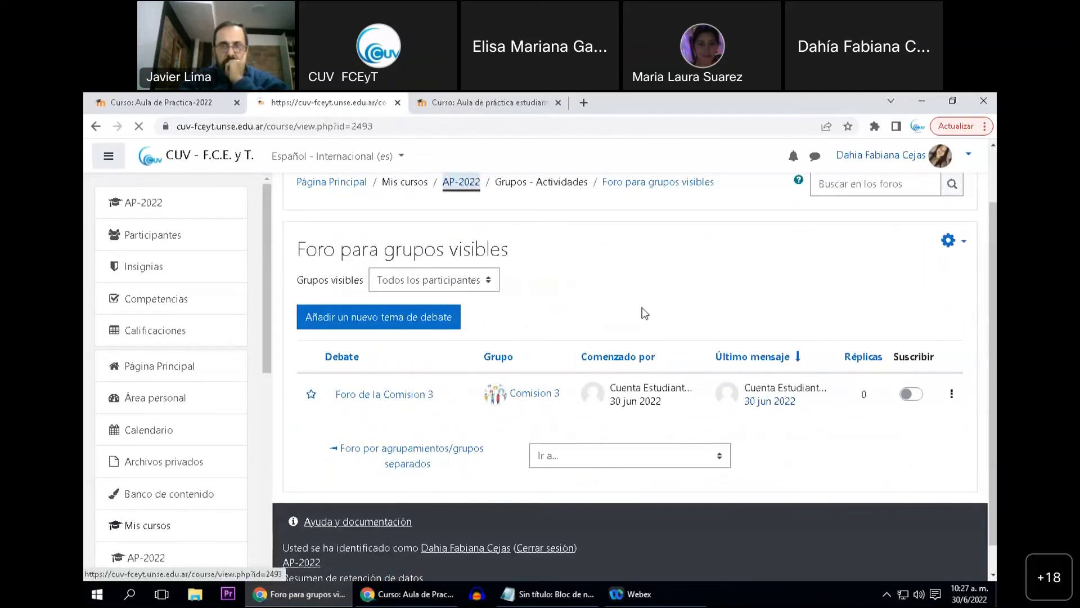
{"action": "scroll", "coordinate": [643, 339], "scroll_direction": "down", "scroll_amount": 10}
{"action": "scroll", "coordinate": [645, 352], "scroll_direction": "down", "scroll_amount": 15}
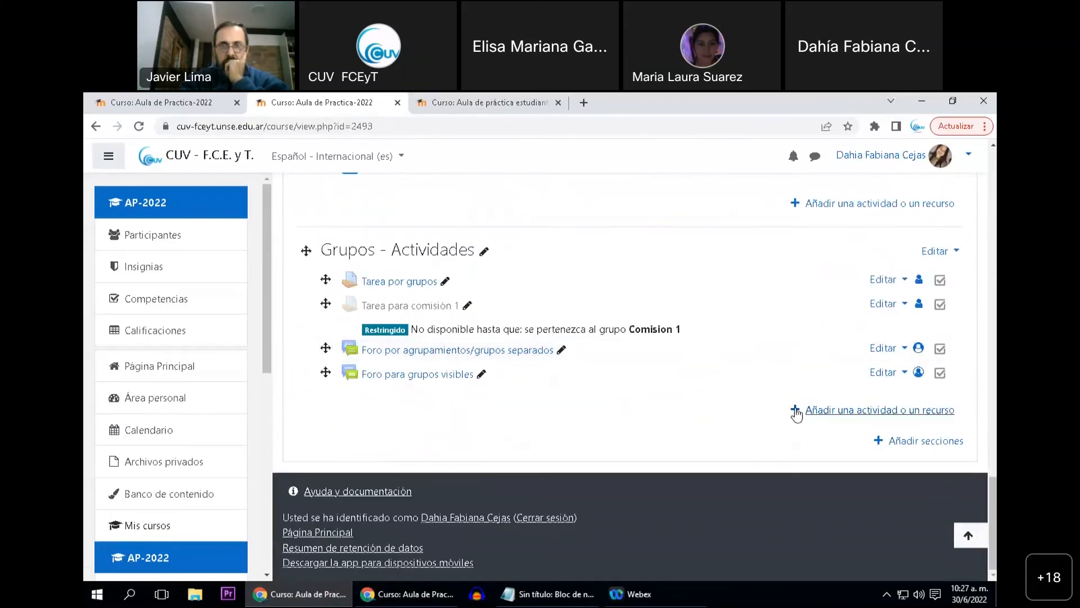
{"action": "left_click", "coordinate": [796, 412]}
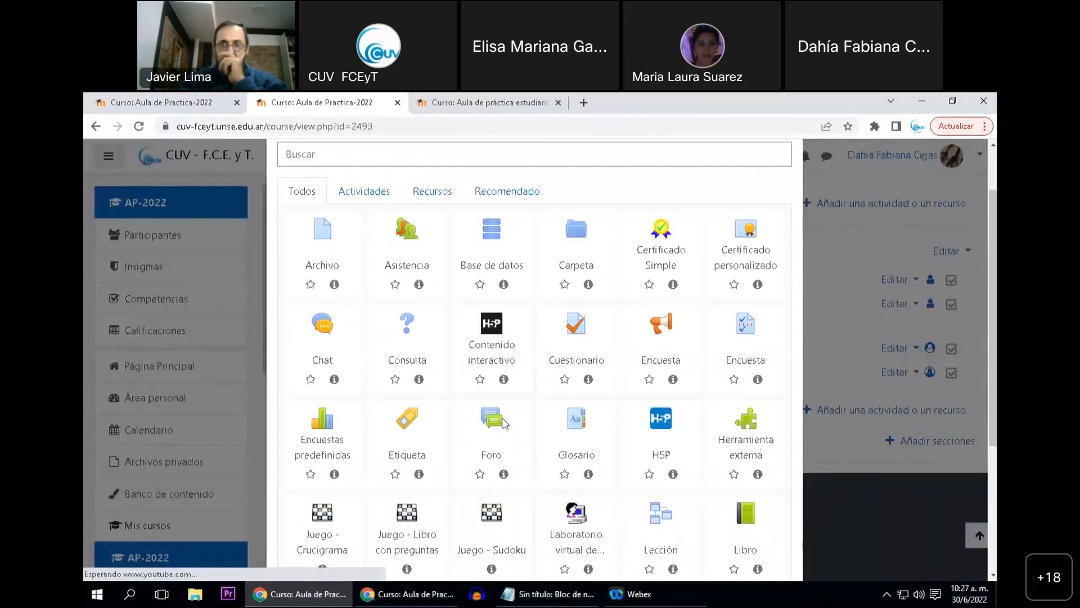
{"action": "left_click", "coordinate": [502, 422]}
Name the new forum "Foro Agrupamiento Mañana" and leave its description empty
{"action": "left_click", "coordinate": [543, 388]}
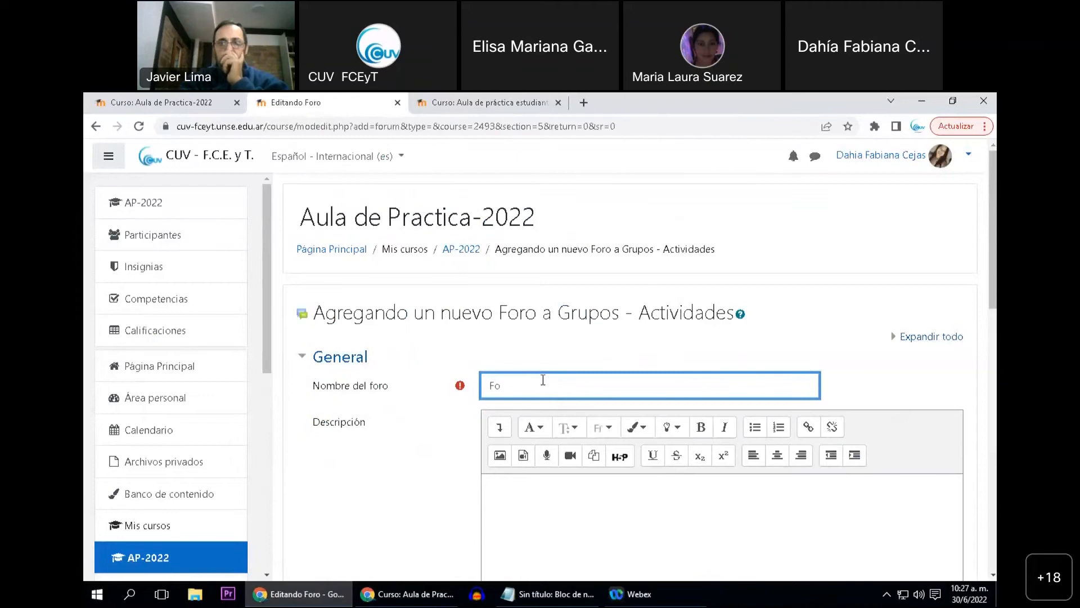
{"action": "type", "text": "Foro Agrupamiento Mañana"}
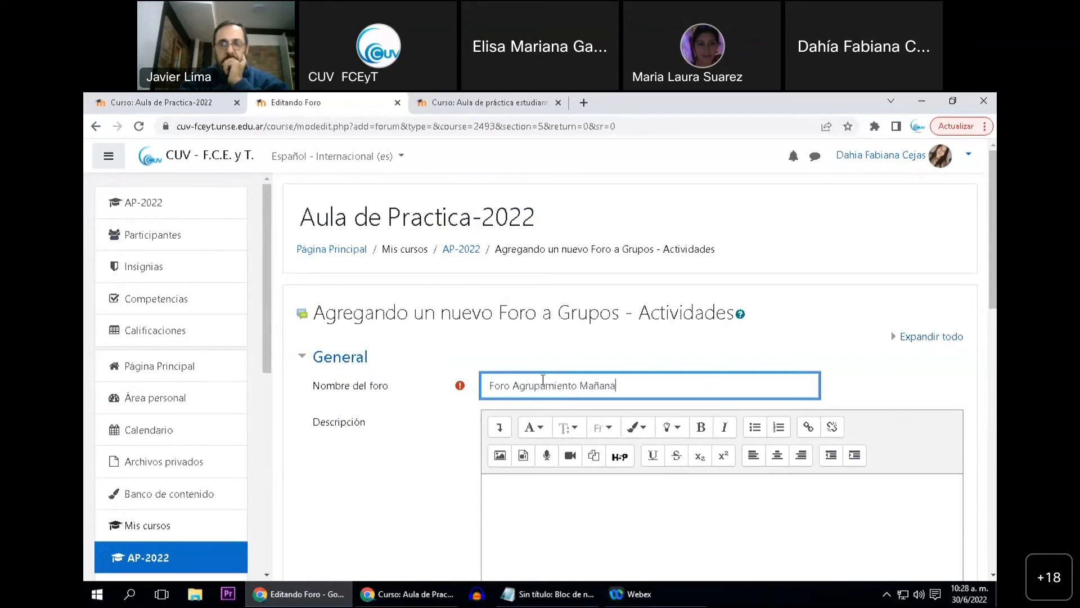
{"action": "left_click", "coordinate": [509, 487]}
In the forum's common module settings, set the group mode to "Grupos separados" and the grouping to "Agrupamiento Mañana"
{"action": "scroll", "coordinate": [414, 394], "scroll_direction": "down", "scroll_amount": 7}
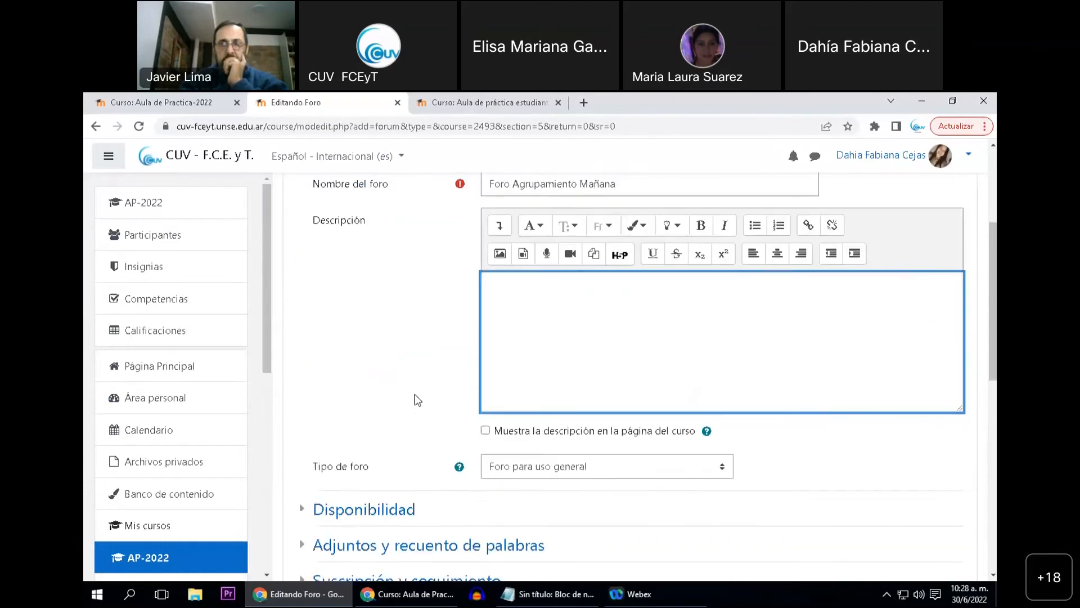
{"action": "scroll", "coordinate": [414, 374], "scroll_direction": "down", "scroll_amount": 3}
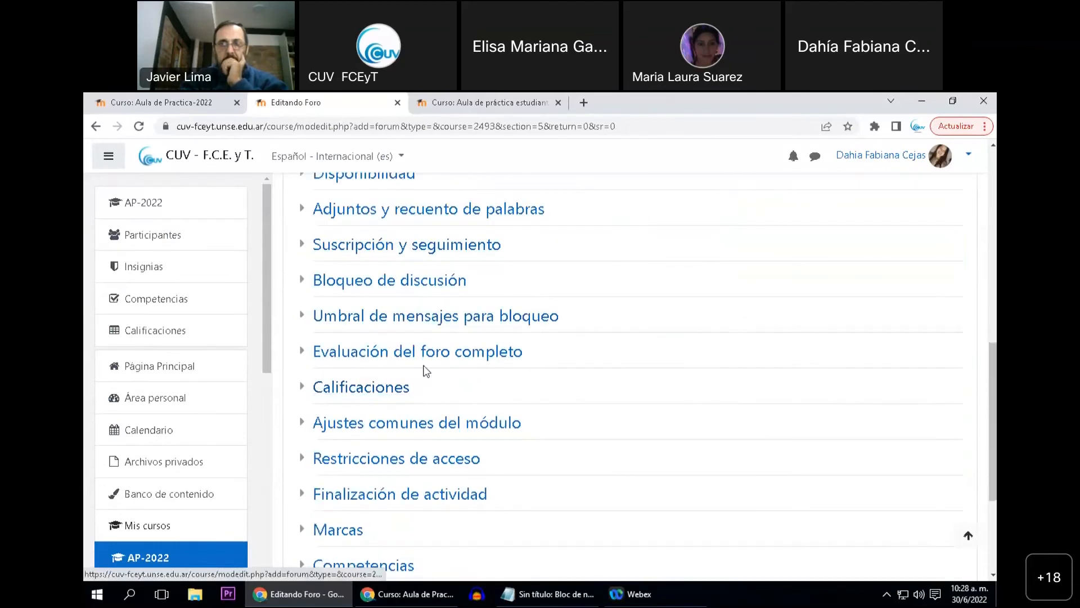
{"action": "left_click", "coordinate": [402, 422]}
{"action": "scroll", "coordinate": [420, 425], "scroll_direction": "down", "scroll_amount": 1}
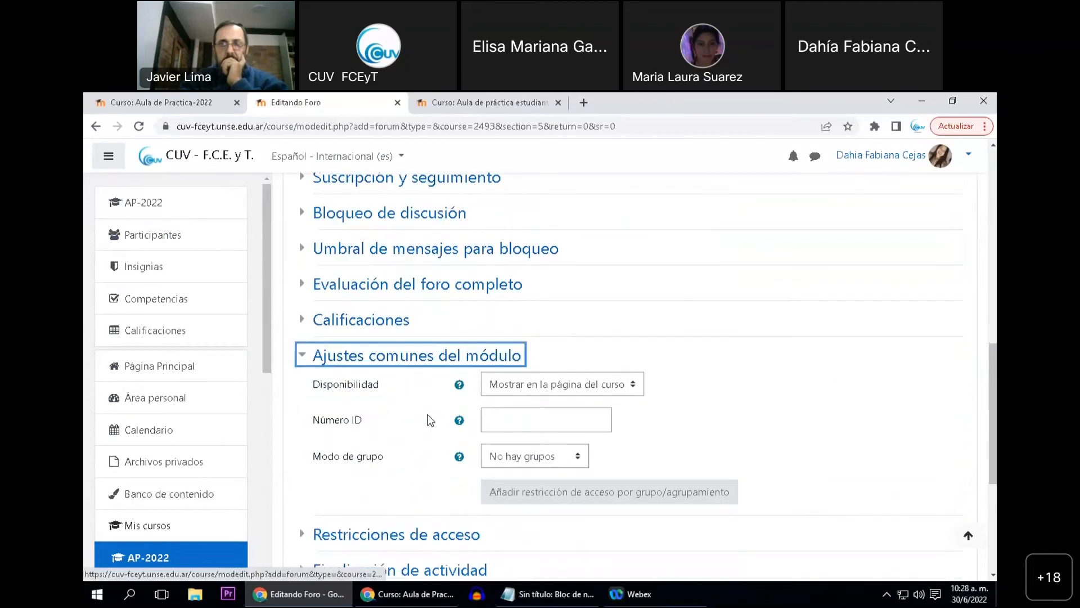
{"action": "left_click", "coordinate": [521, 459]}
{"action": "scroll", "coordinate": [439, 484], "scroll_direction": "down", "scroll_amount": 1}
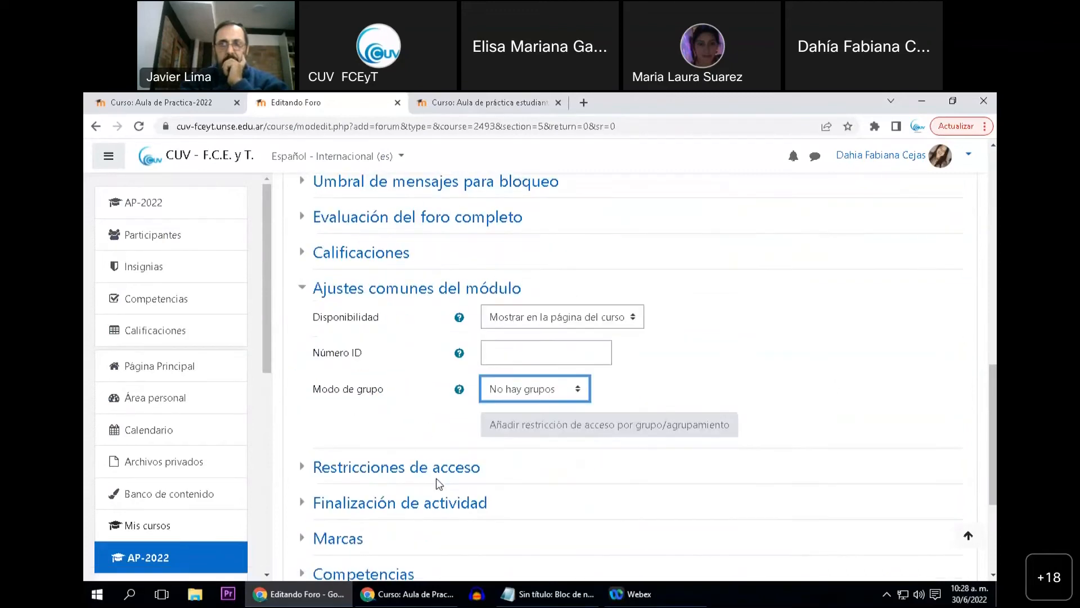
{"action": "left_click", "coordinate": [519, 389]}
{"action": "left_click", "coordinate": [508, 421]}
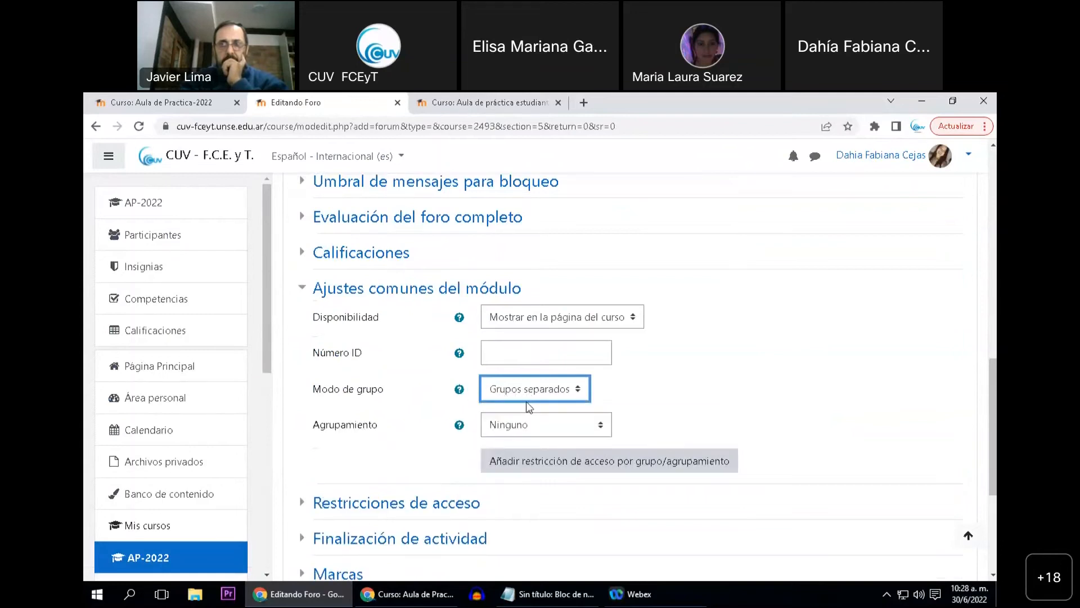
{"action": "left_click", "coordinate": [523, 431]}
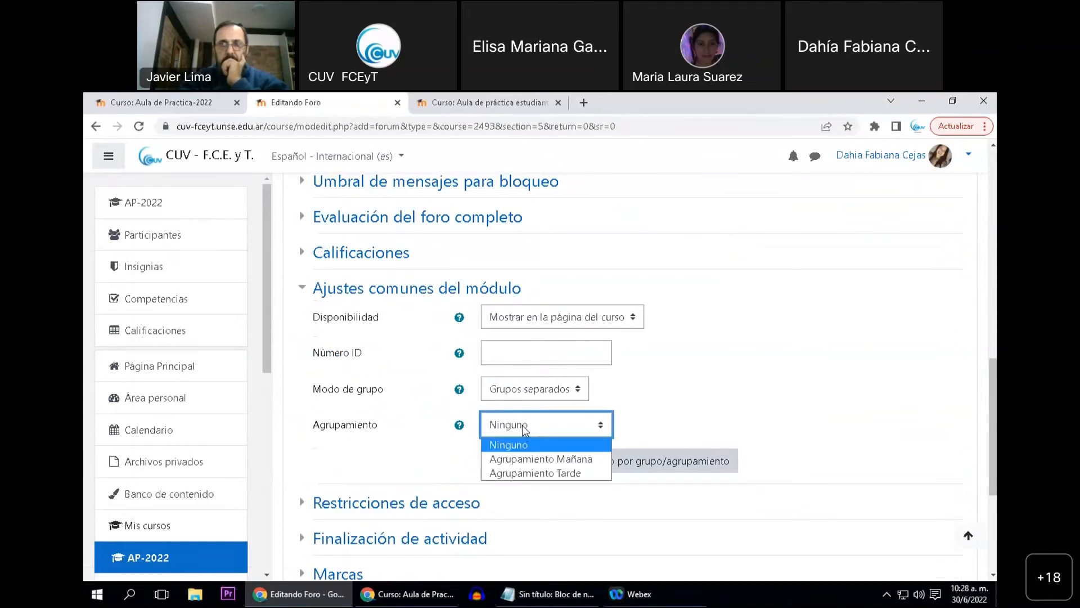
{"action": "left_click", "coordinate": [521, 460]}
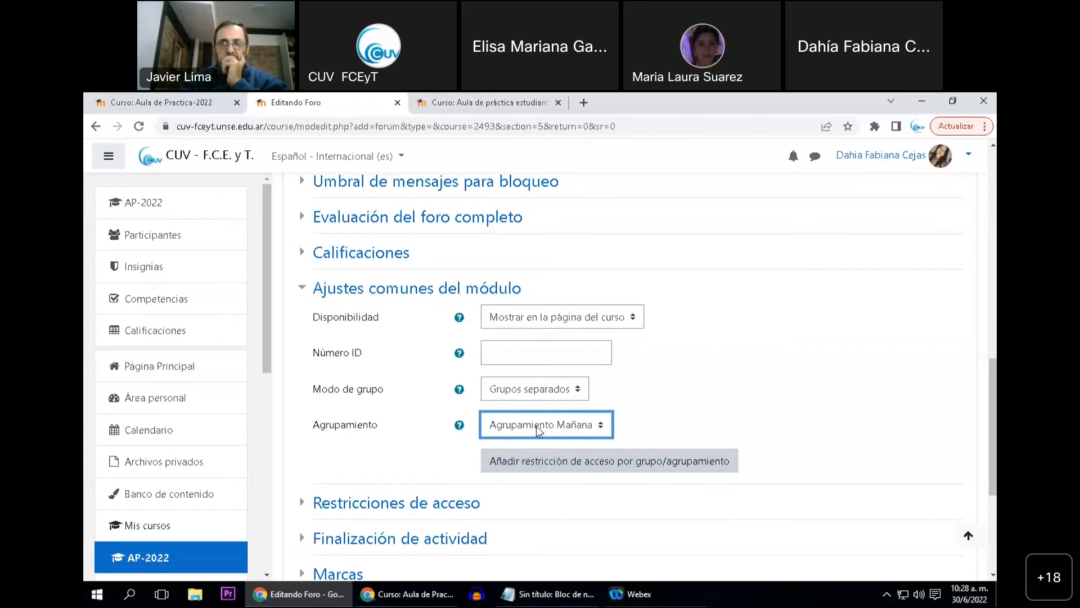
Review the group mode options available for the forum while keeping "Grupos separados" selected
{"action": "left_click", "coordinate": [633, 415]}
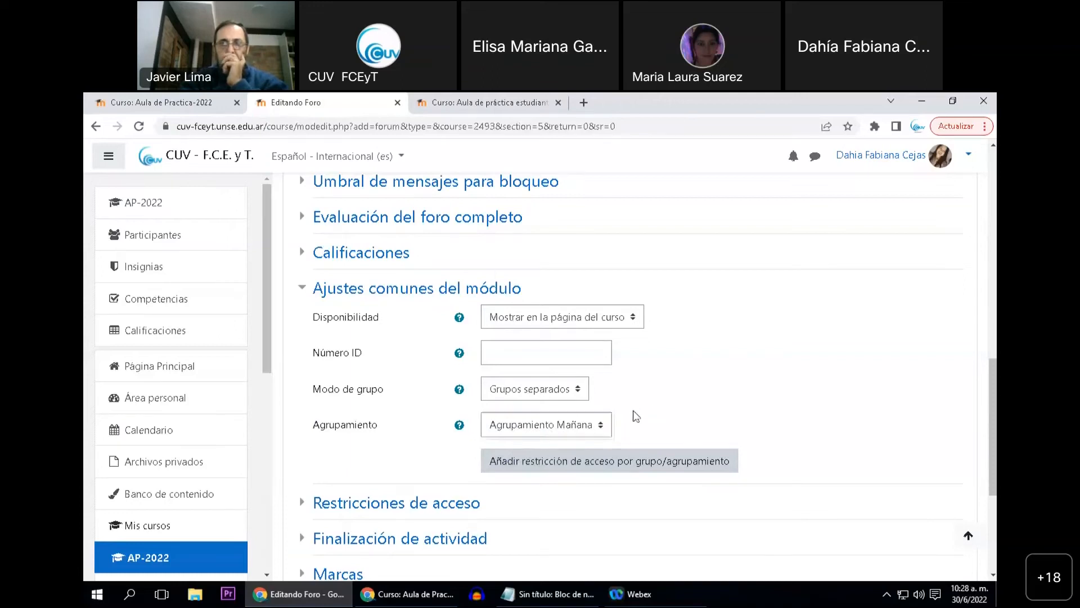
{"action": "left_click", "coordinate": [542, 391]}
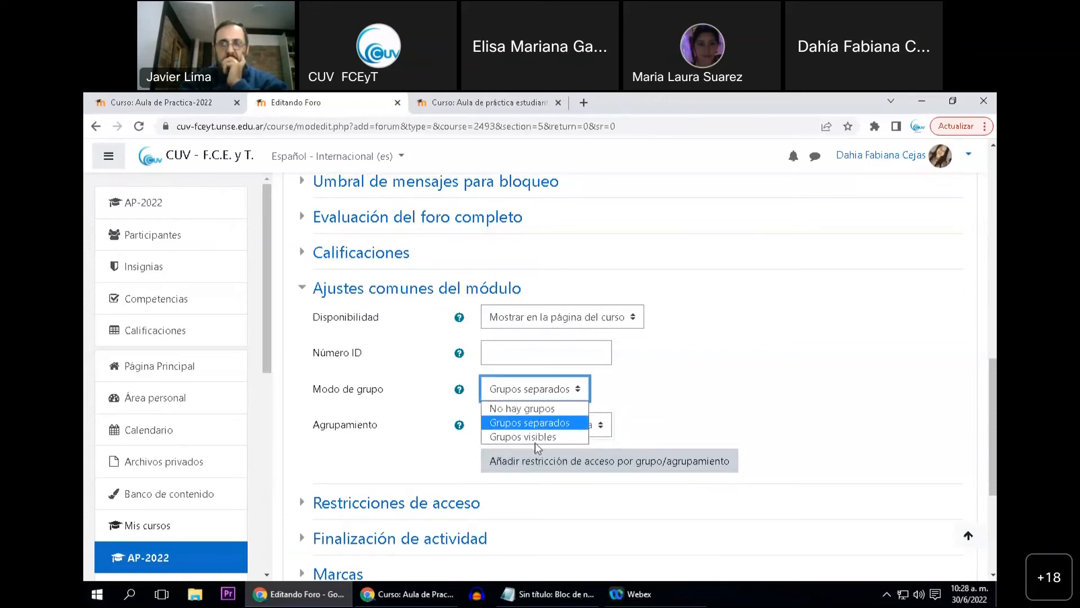
{"action": "left_click", "coordinate": [656, 411]}
{"action": "left_click", "coordinate": [554, 390]}
{"action": "left_click", "coordinate": [656, 403]}
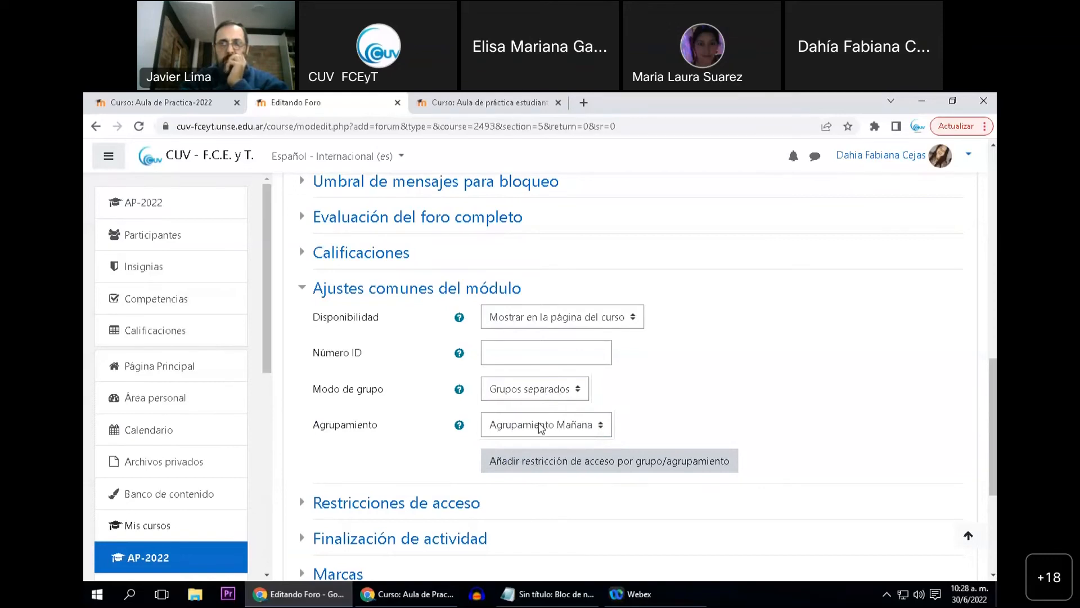
Open the course's groupings page in the other browser tab and examine which groups belong to "Agrupamiento Mañana"
{"action": "left_click", "coordinate": [160, 103]}
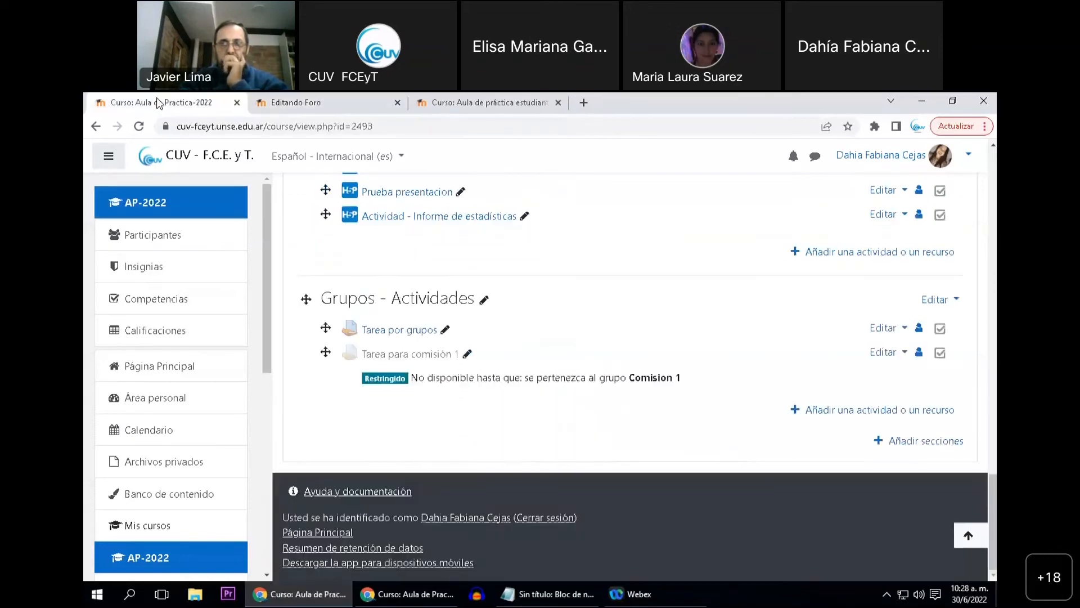
{"action": "left_click", "coordinate": [164, 242]}
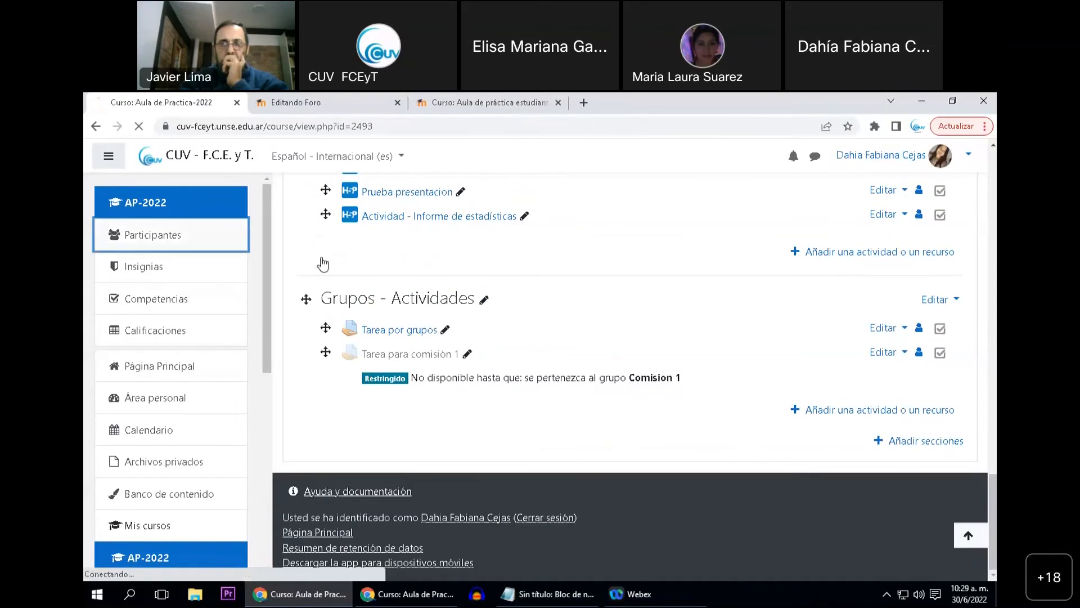
{"action": "left_click", "coordinate": [949, 304]}
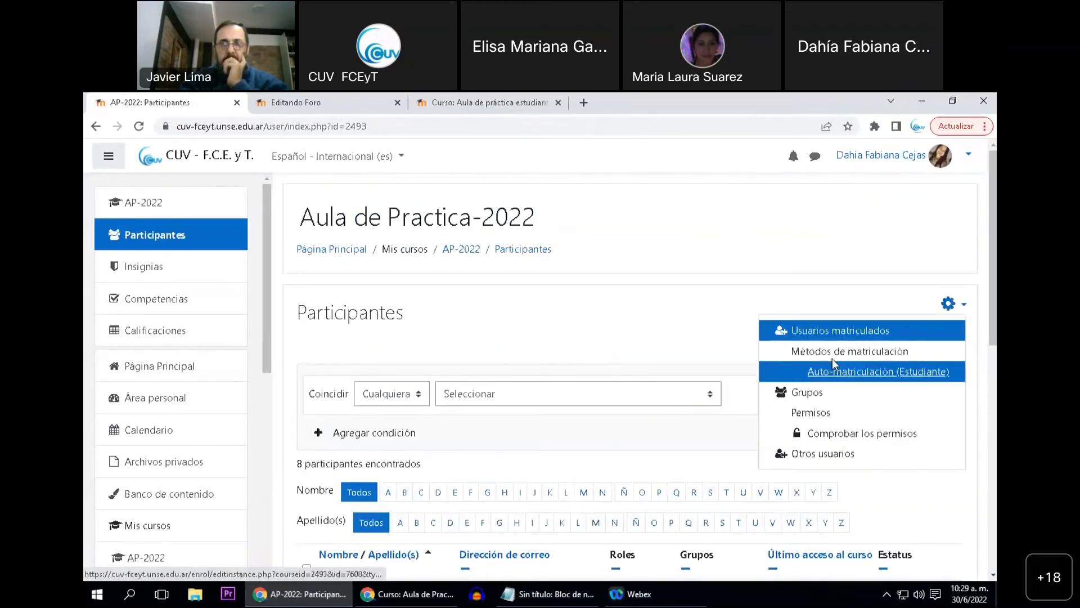
{"action": "left_click", "coordinate": [802, 392]}
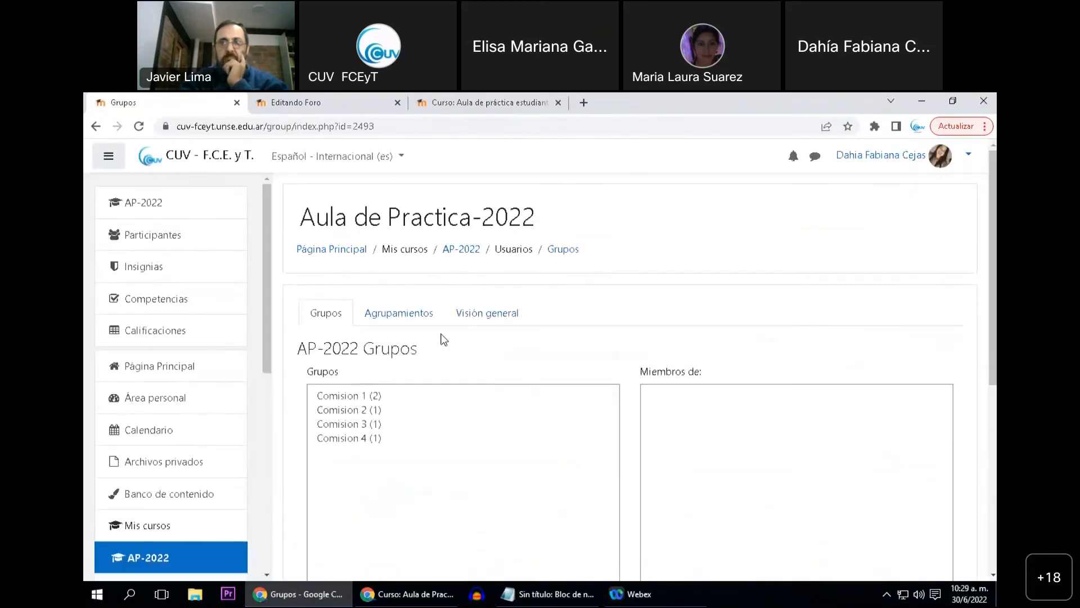
{"action": "left_click", "coordinate": [380, 320]}
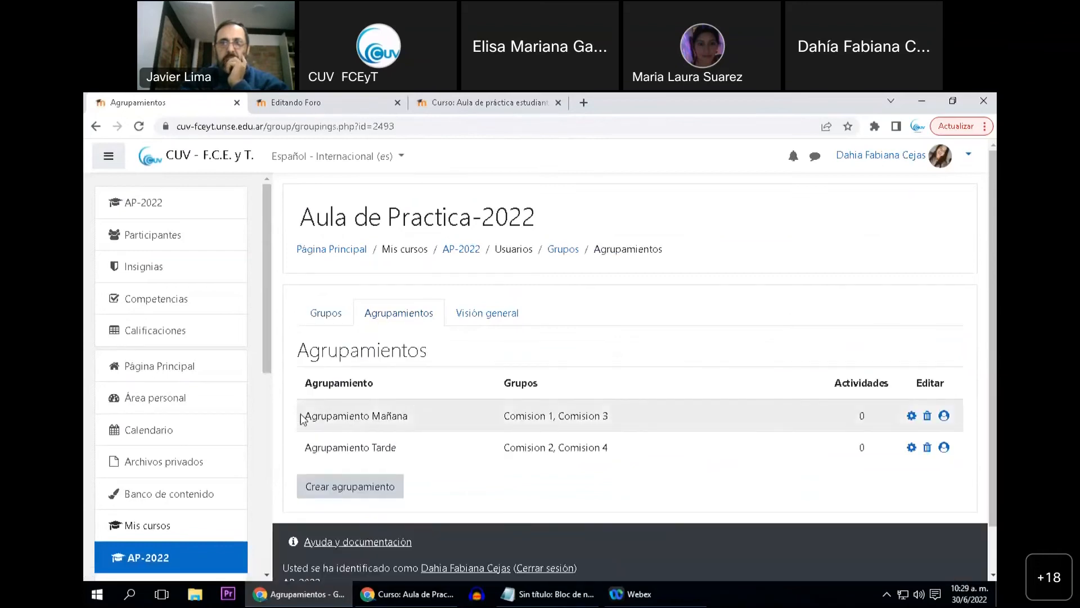
{"action": "left_click_drag", "start_coordinate": [304, 418], "coordinate": [428, 421]}
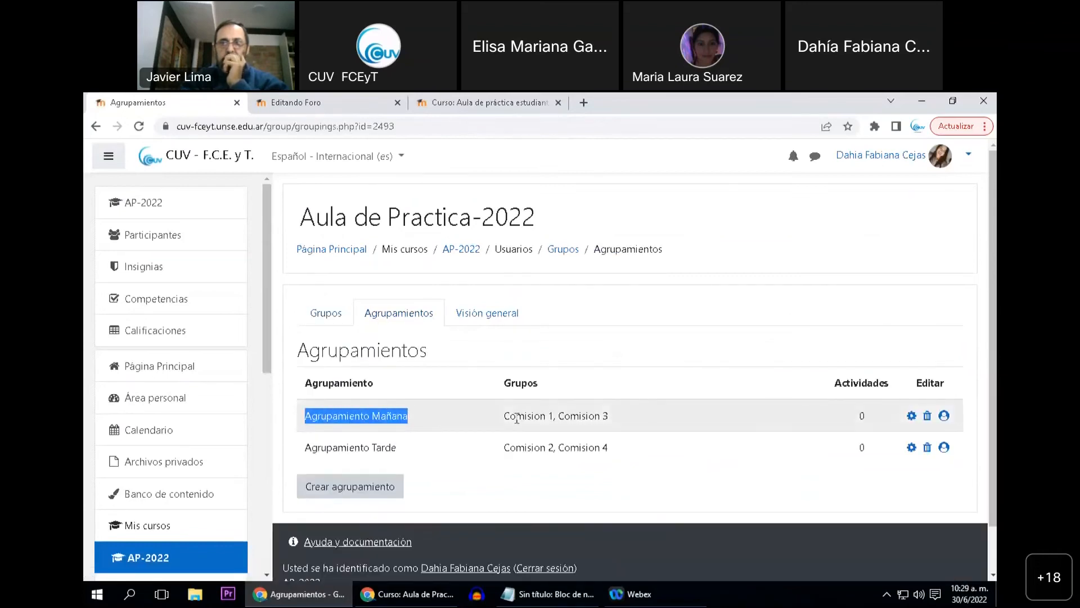
{"action": "left_click_drag", "start_coordinate": [503, 416], "coordinate": [610, 421]}
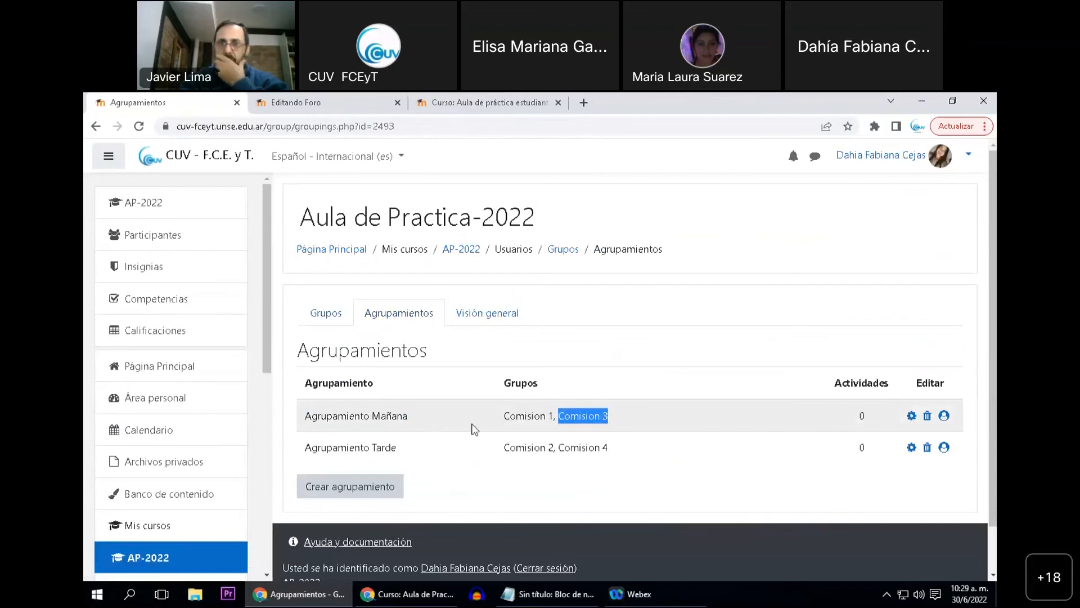
Return to the new forum's settings, review its name, and set the group mode to "Grupos visibles"
{"action": "key", "text": "ctrl+Tab"}
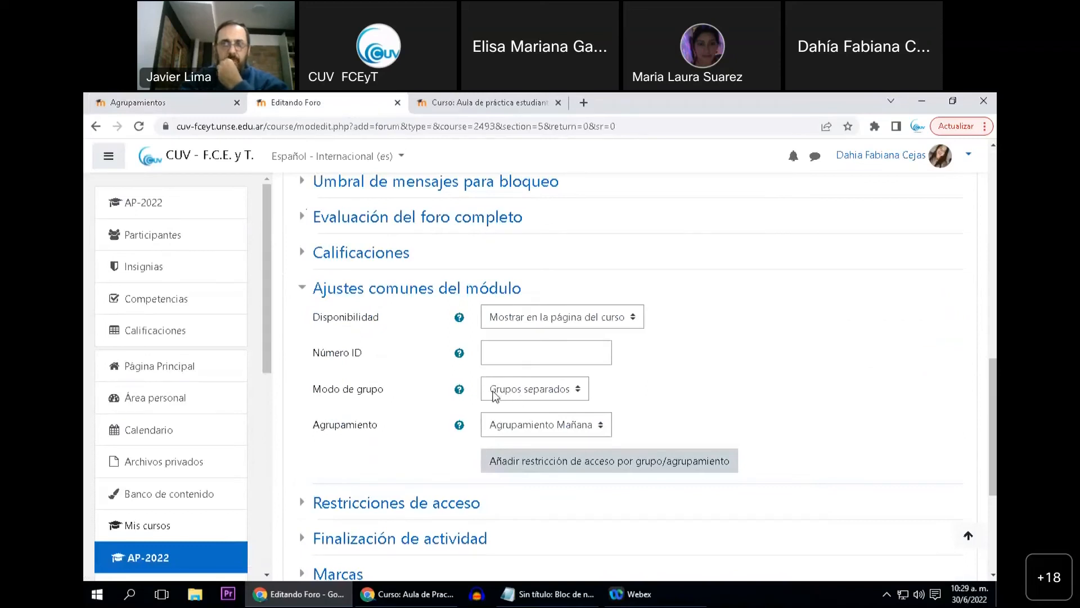
{"action": "scroll", "coordinate": [360, 405], "scroll_direction": "up", "scroll_amount": 10}
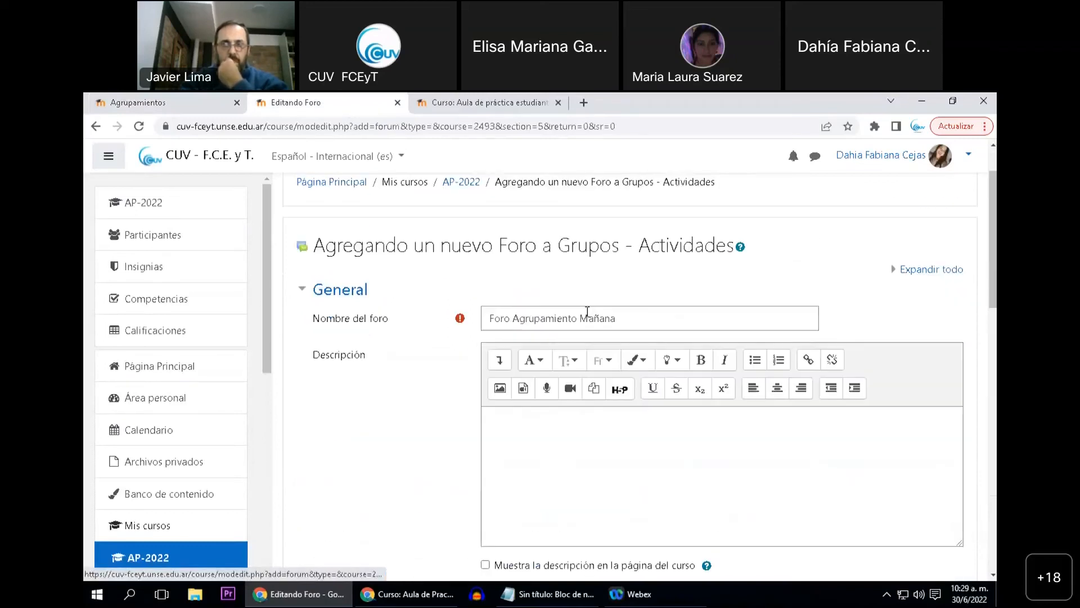
{"action": "scroll", "coordinate": [592, 369], "scroll_direction": "down", "scroll_amount": 10}
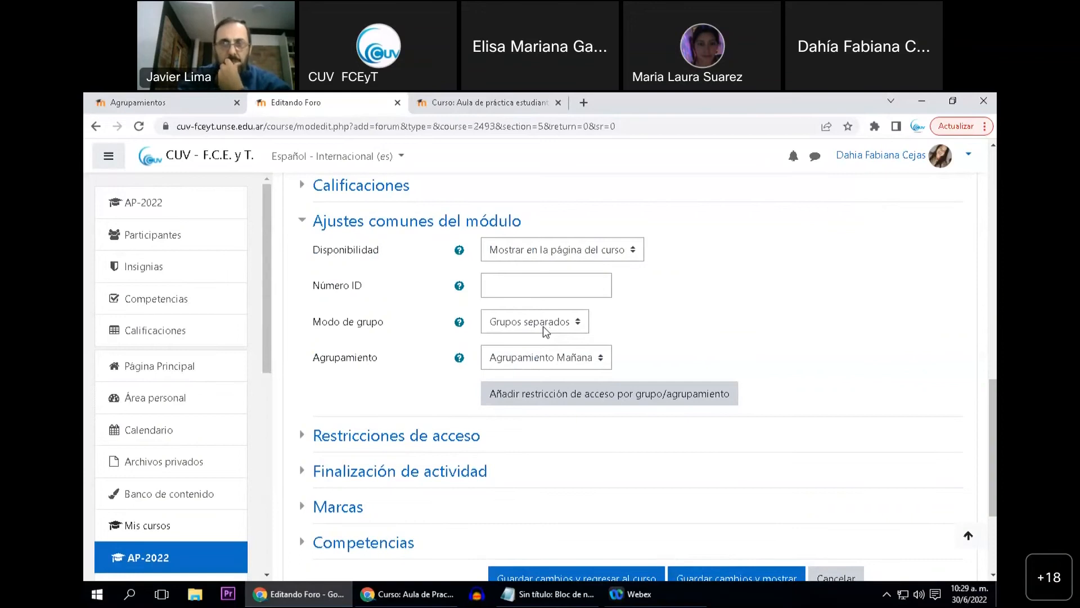
{"action": "left_click", "coordinate": [543, 328]}
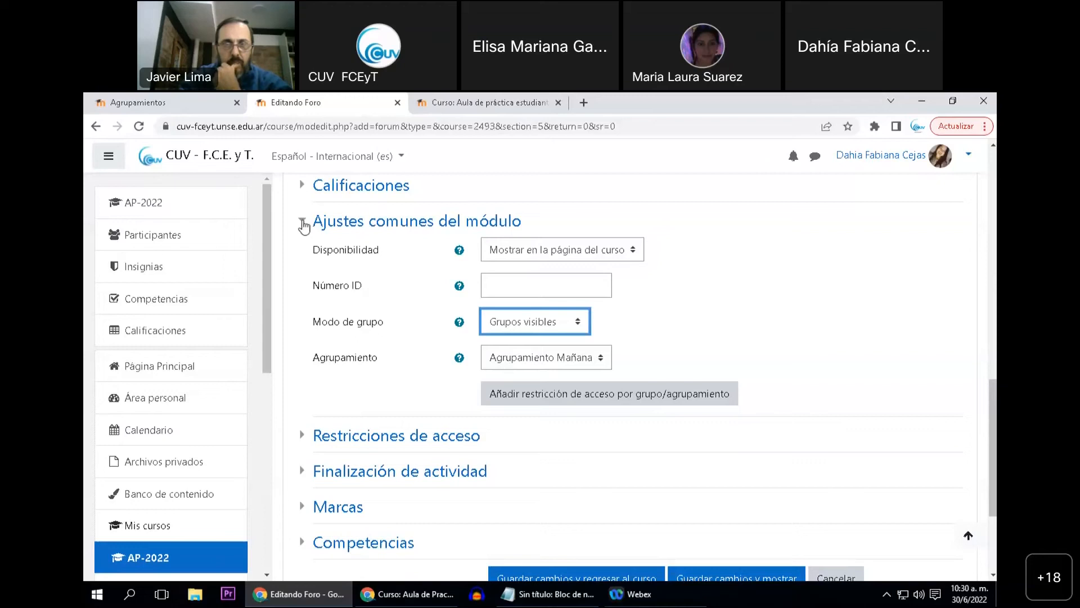
Compare the forum's "Agrupamiento Mañana" grouping selection with the groups assigned to it on the course's groupings page
{"action": "left_click", "coordinate": [197, 107]}
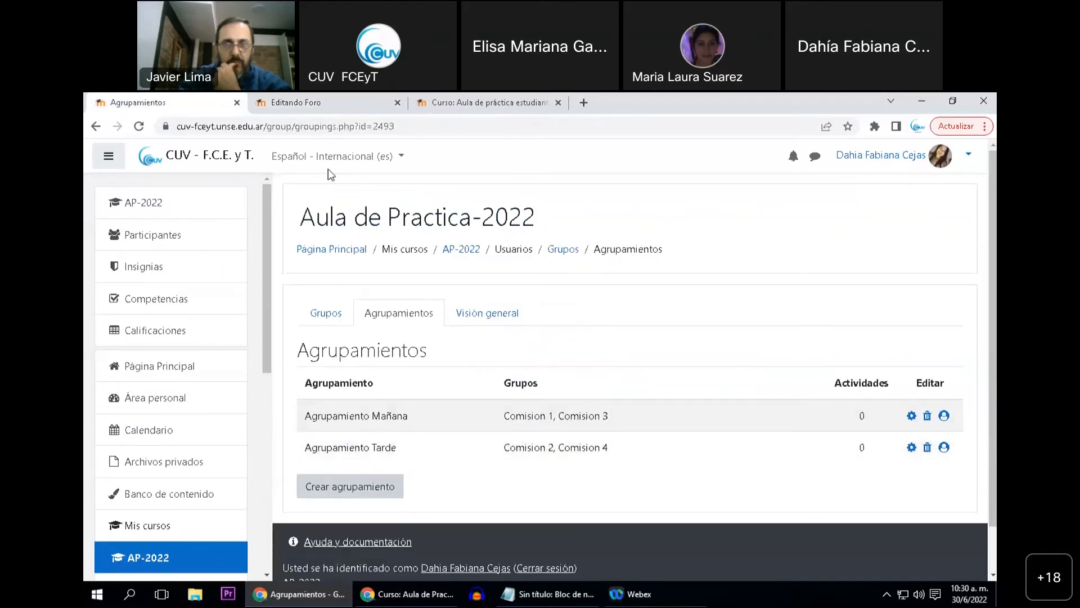
{"action": "left_click", "coordinate": [315, 107]}
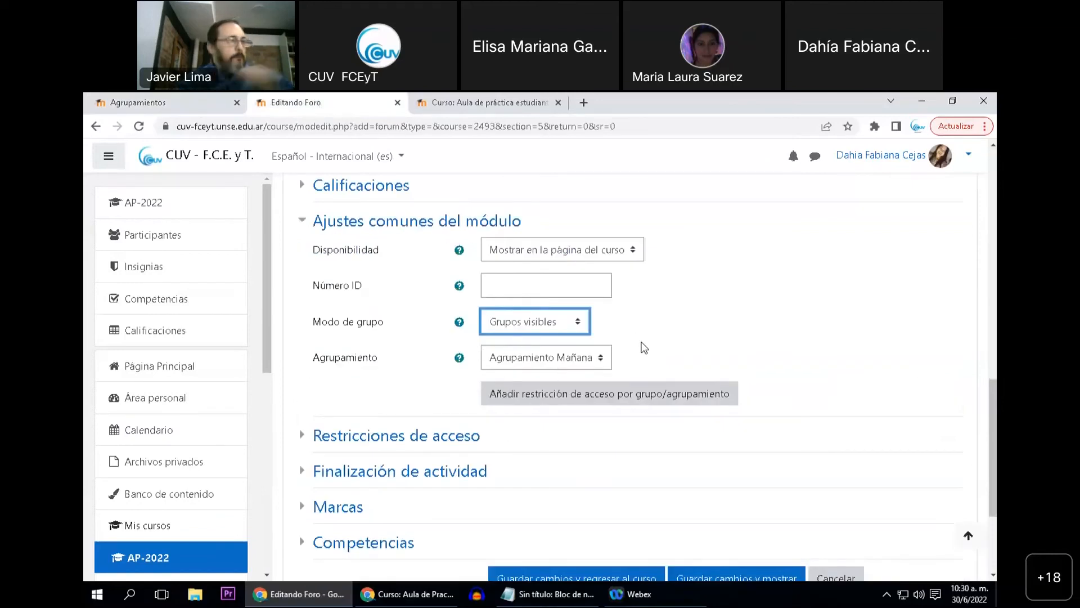
{"action": "left_click", "coordinate": [566, 357]}
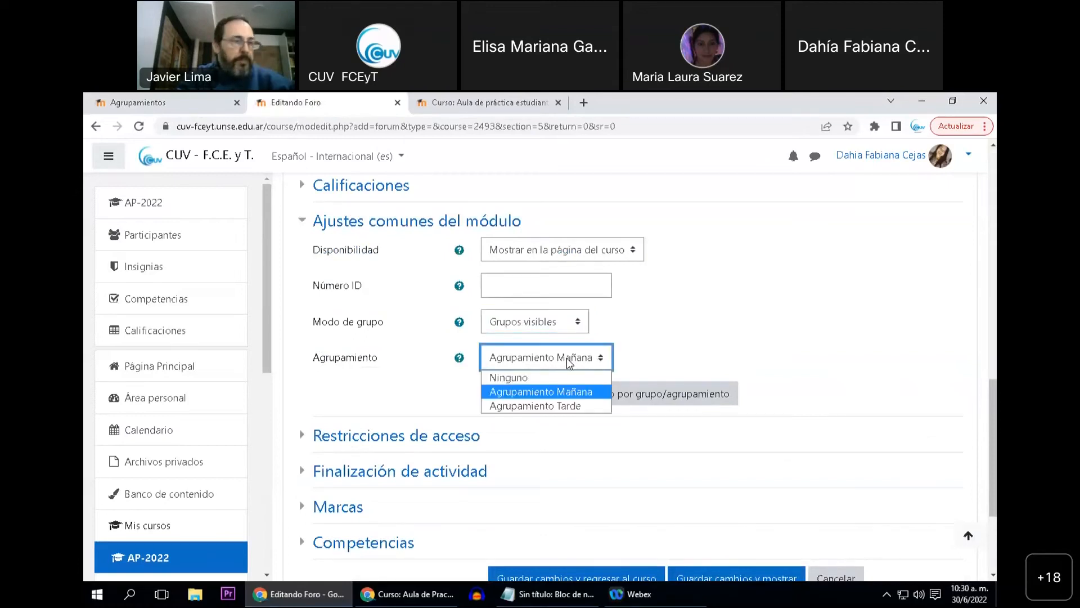
{"action": "left_click", "coordinate": [559, 391]}
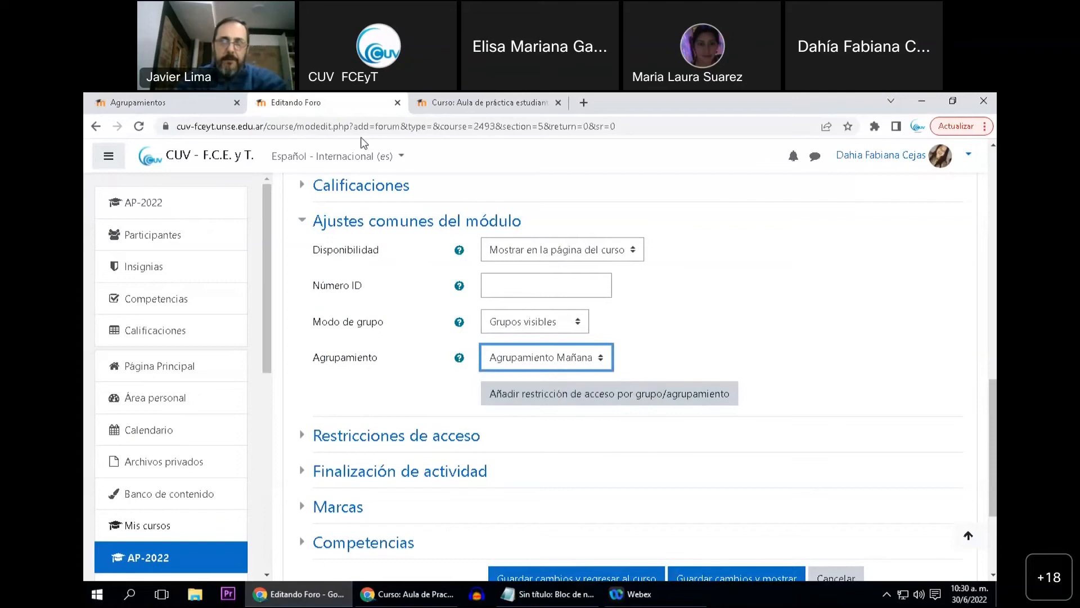
{"action": "left_click", "coordinate": [137, 103]}
{"action": "left_click_drag", "start_coordinate": [506, 418], "coordinate": [609, 421]}
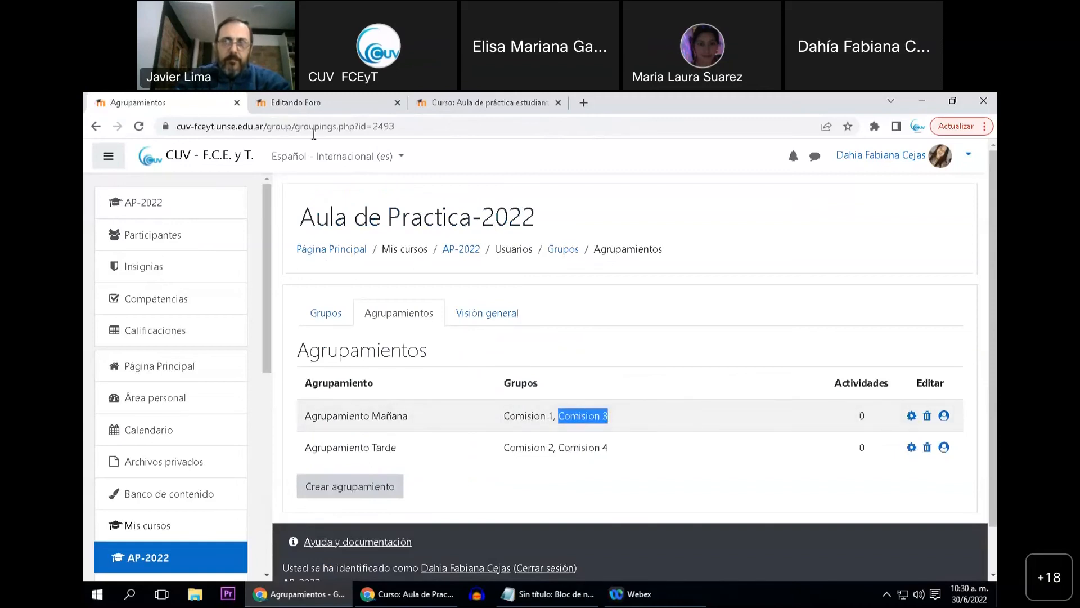
Return to the new forum's settings, save the forum, and go back to the course page
{"action": "left_click", "coordinate": [296, 102]}
{"action": "scroll", "coordinate": [450, 315], "scroll_direction": "down", "scroll_amount": 2}
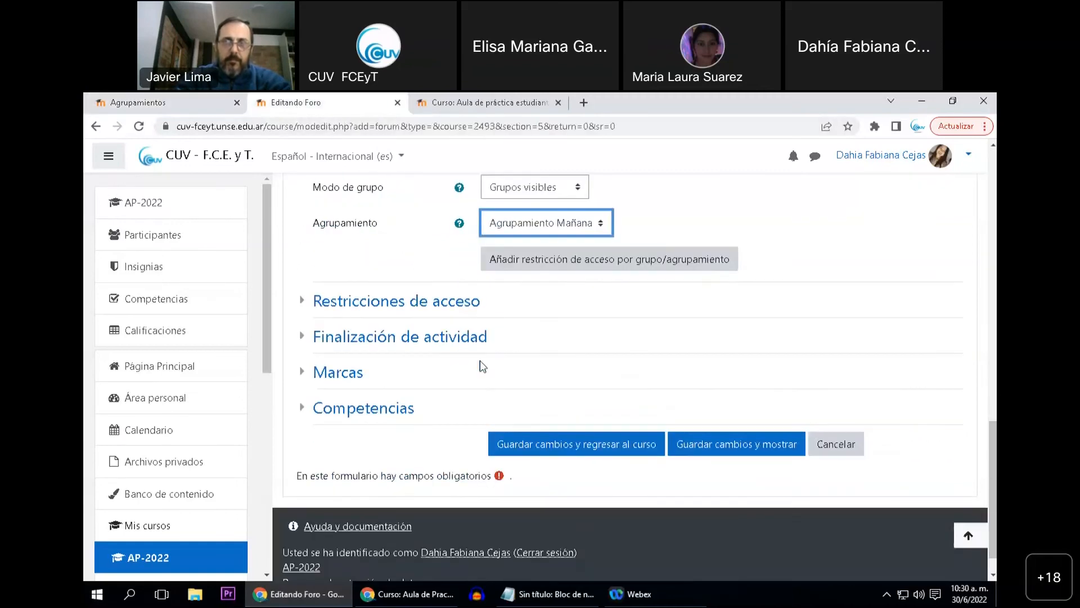
{"action": "left_click", "coordinate": [516, 443]}
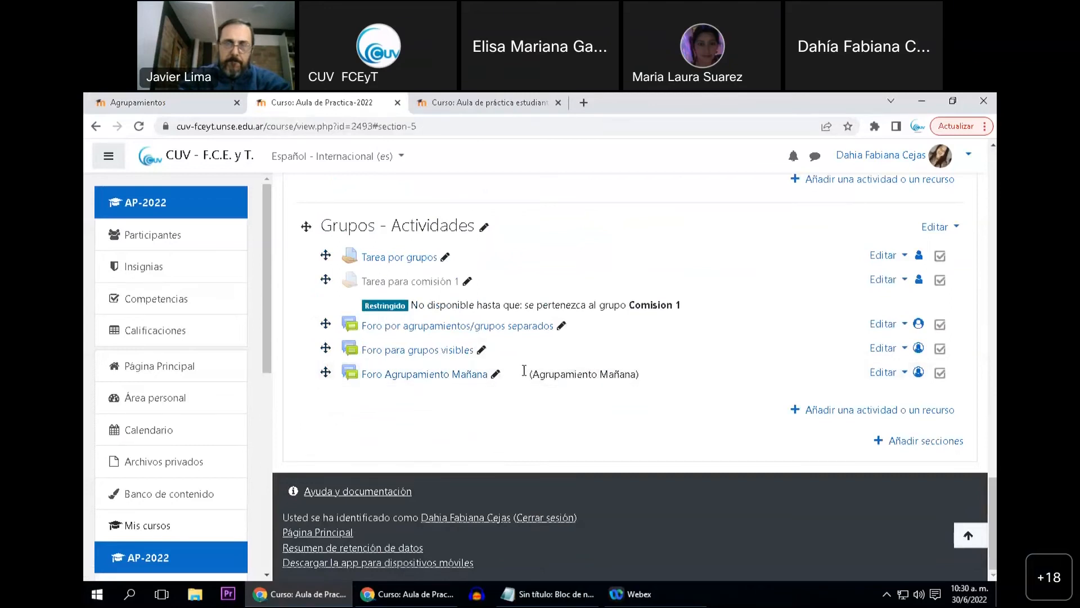
Review which groups belong to "Agrupamiento Mañana" on the course's groupings page
{"action": "left_click", "coordinate": [185, 108]}
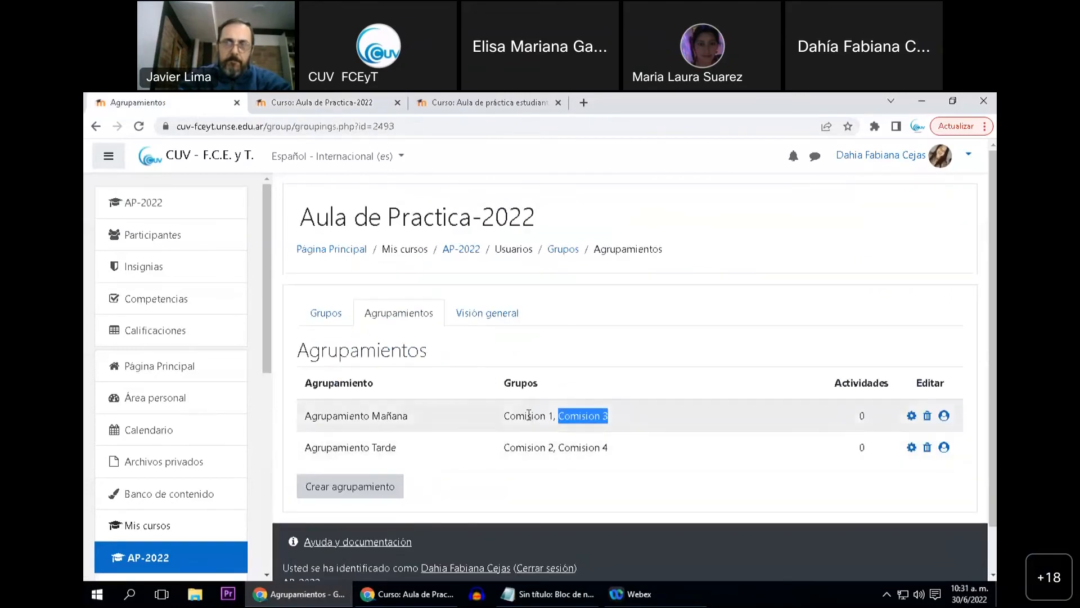
{"action": "left_click", "coordinate": [529, 414]}
{"action": "double_click", "coordinate": [586, 420]}
{"action": "left_click", "coordinate": [584, 421]}
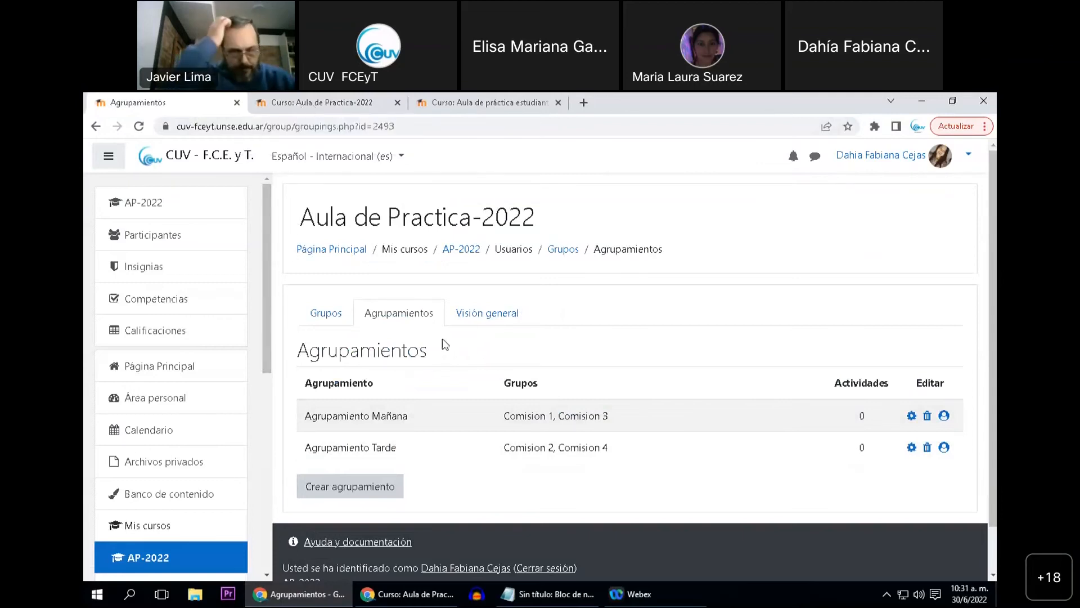
Open the settings of "Foro Agrupamiento Mañana" from the course page and set its group mode to "Grupos separados"
{"action": "left_click", "coordinate": [298, 105]}
{"action": "left_click", "coordinate": [882, 372]}
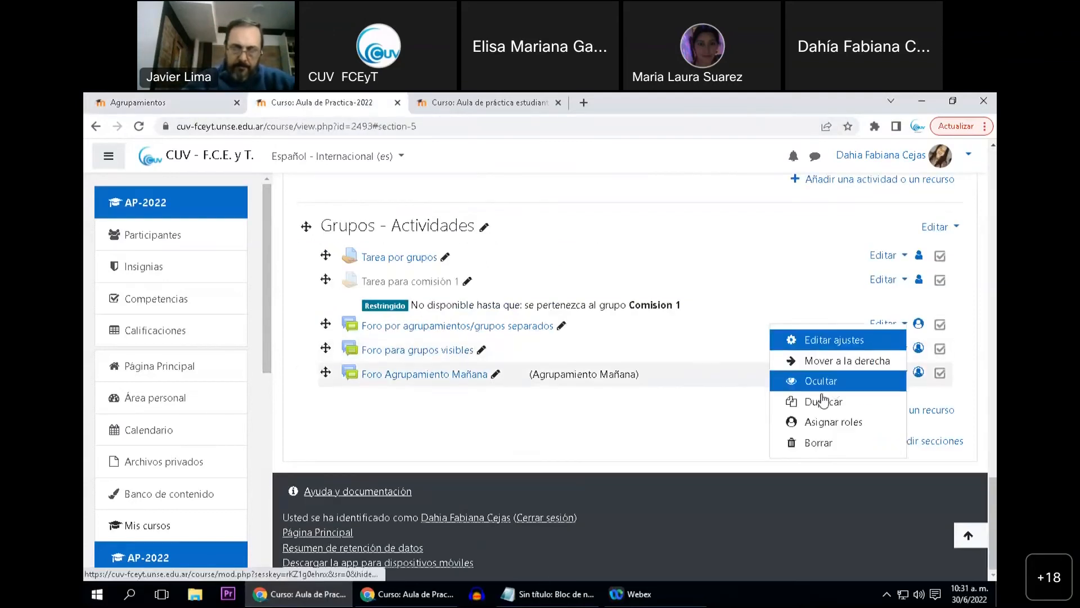
{"action": "left_click", "coordinate": [821, 340]}
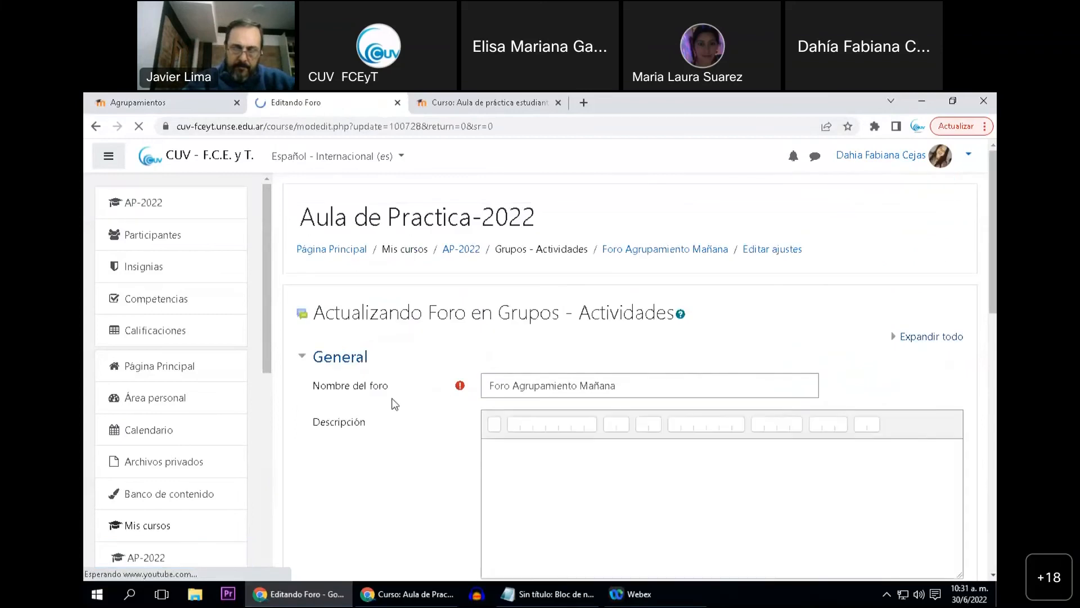
{"action": "scroll", "coordinate": [394, 403], "scroll_direction": "down", "scroll_amount": 4}
{"action": "scroll", "coordinate": [395, 404], "scroll_direction": "down", "scroll_amount": 5}
{"action": "scroll", "coordinate": [386, 405], "scroll_direction": "down", "scroll_amount": 1}
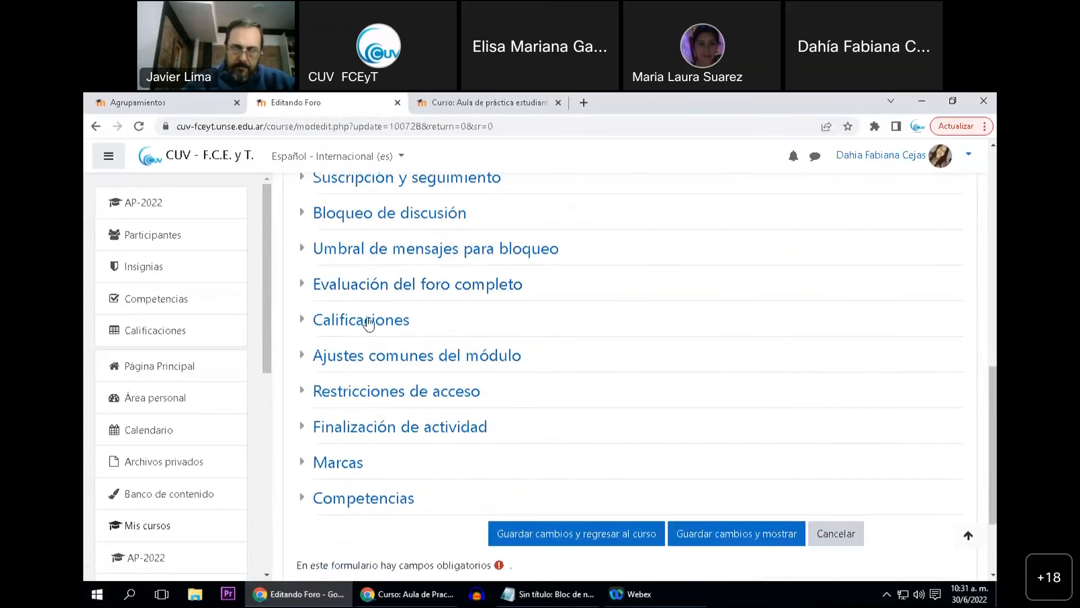
{"action": "left_click", "coordinate": [372, 355]}
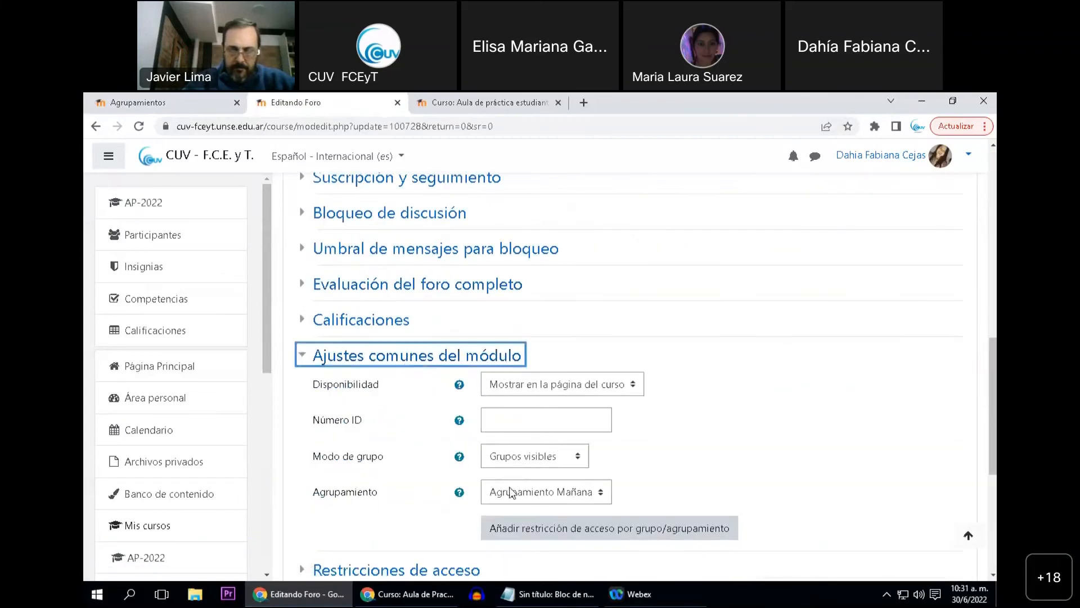
{"action": "left_click", "coordinate": [527, 458]}
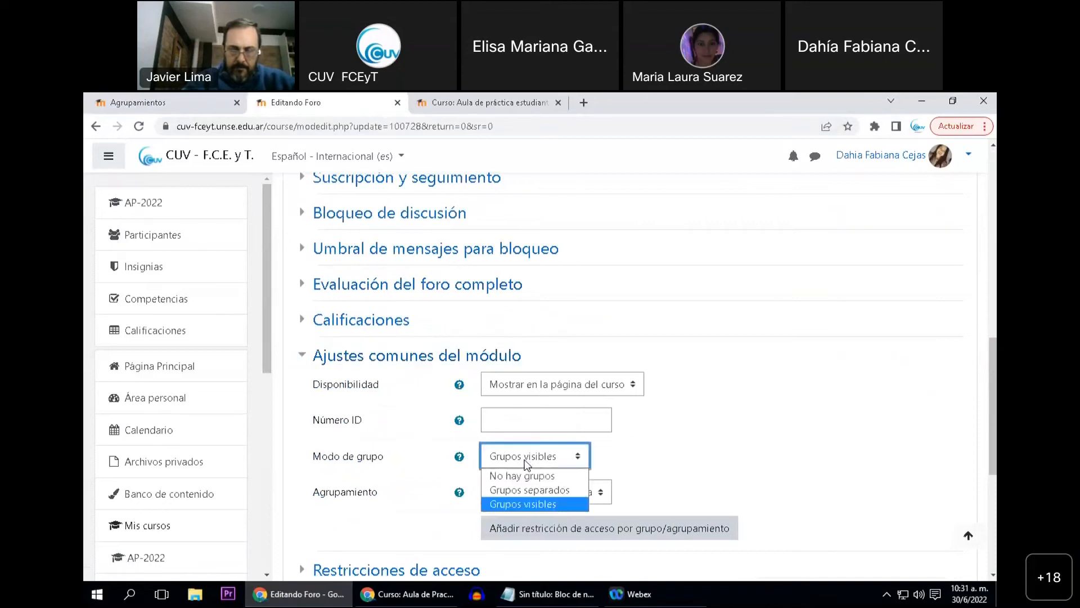
{"action": "left_click", "coordinate": [531, 491]}
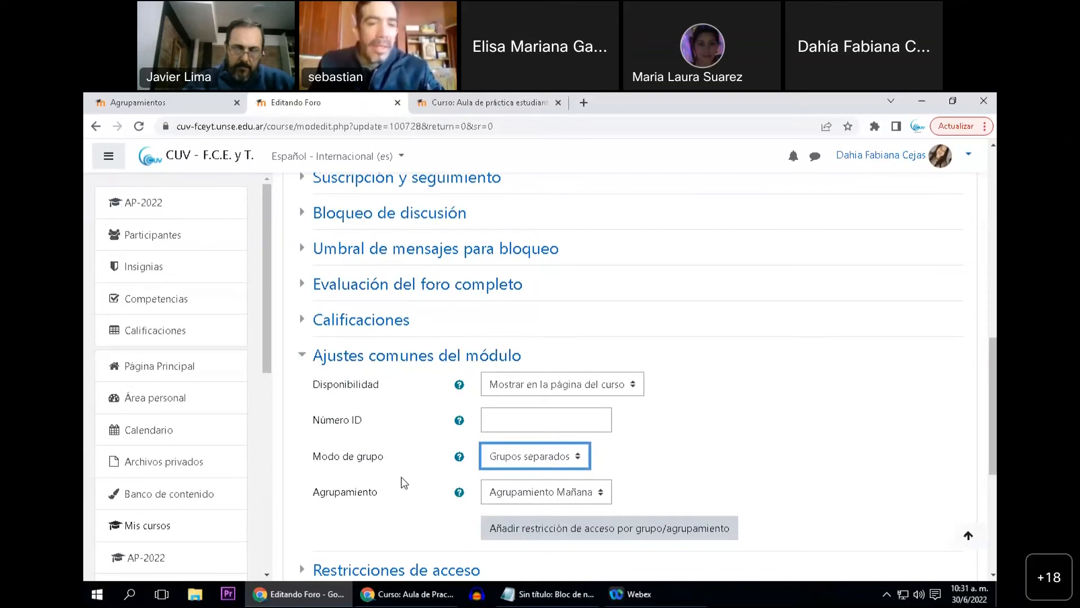
Add a group-based access restriction to "Foro Agrupamiento Mañana"
{"action": "scroll", "coordinate": [400, 477], "scroll_direction": "down", "scroll_amount": 3}
{"action": "left_click", "coordinate": [412, 444]}
{"action": "left_click", "coordinate": [394, 493]}
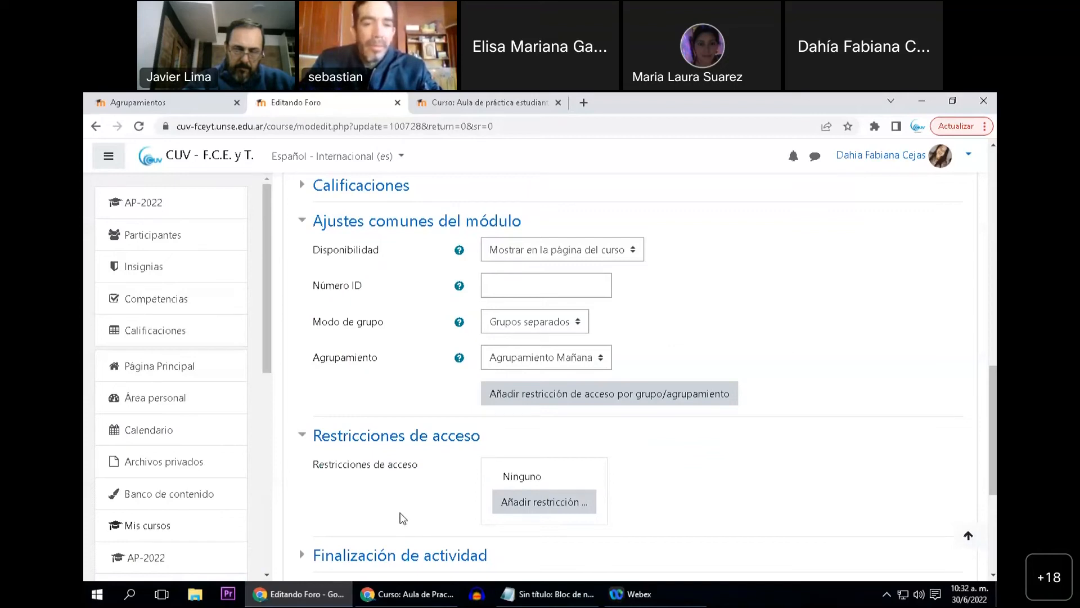
{"action": "left_click", "coordinate": [504, 501]}
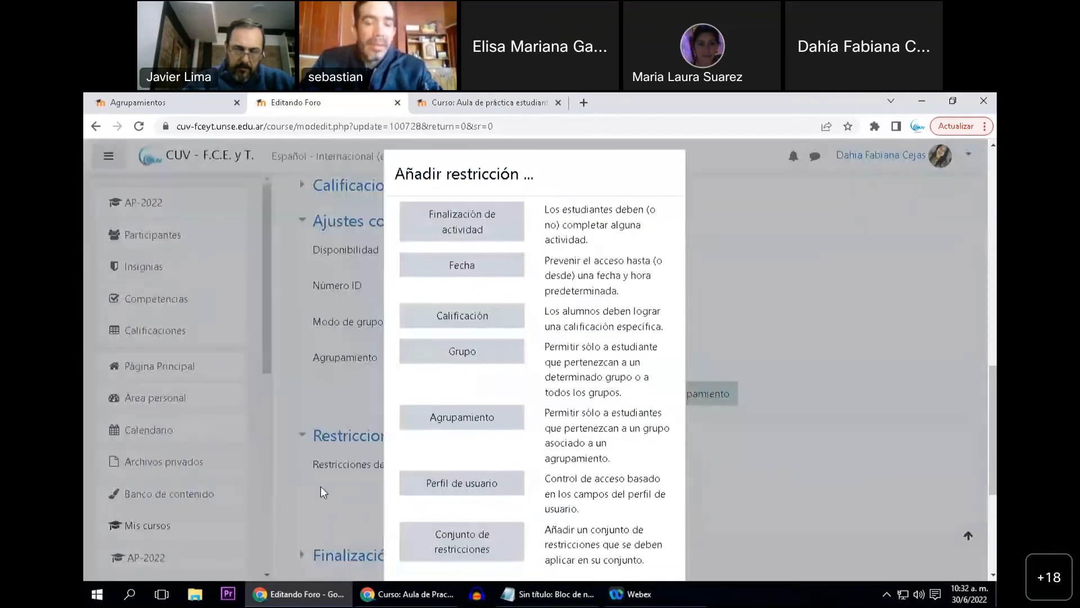
{"action": "left_click", "coordinate": [460, 360]}
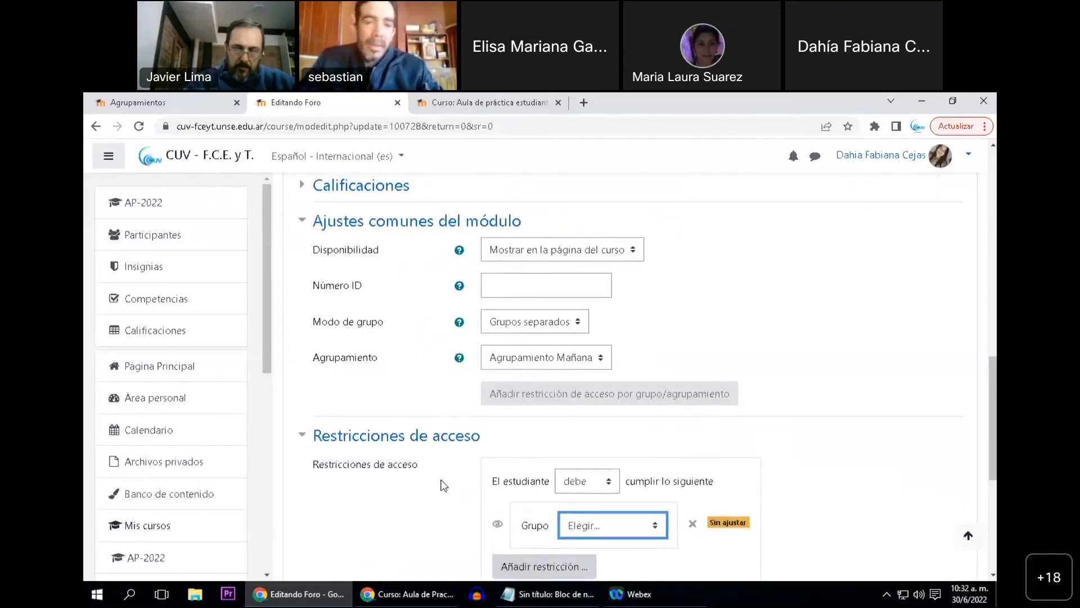
{"action": "scroll", "coordinate": [441, 485], "scroll_direction": "down", "scroll_amount": 1}
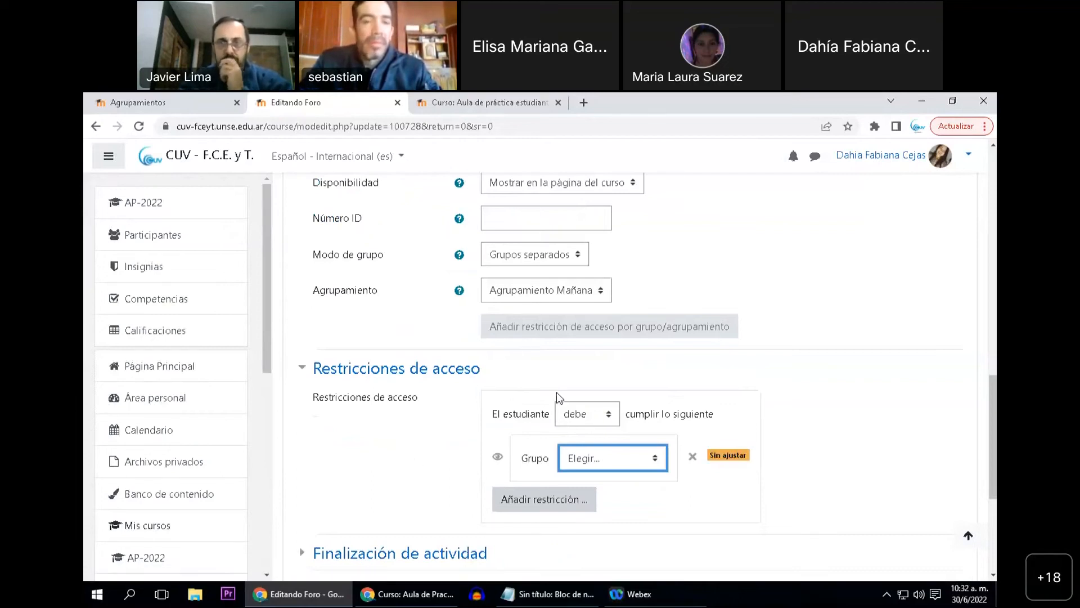
Set the restriction's group to "Comision 4", trying the "no debe" condition before setting it back to "debe"
{"action": "left_click", "coordinate": [592, 422]}
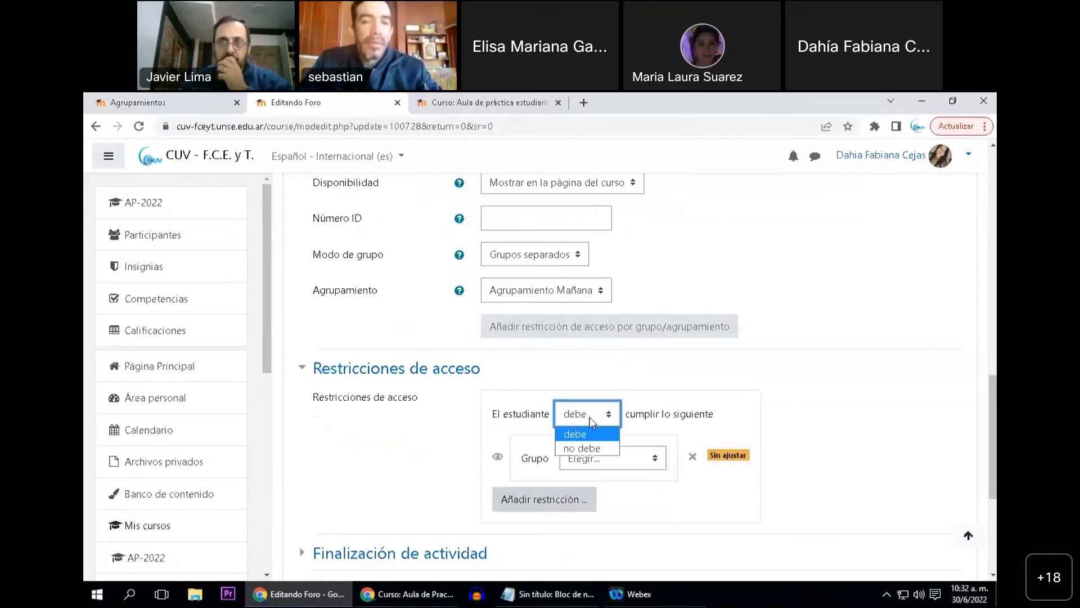
{"action": "left_click", "coordinate": [592, 449]}
{"action": "left_click", "coordinate": [586, 461]}
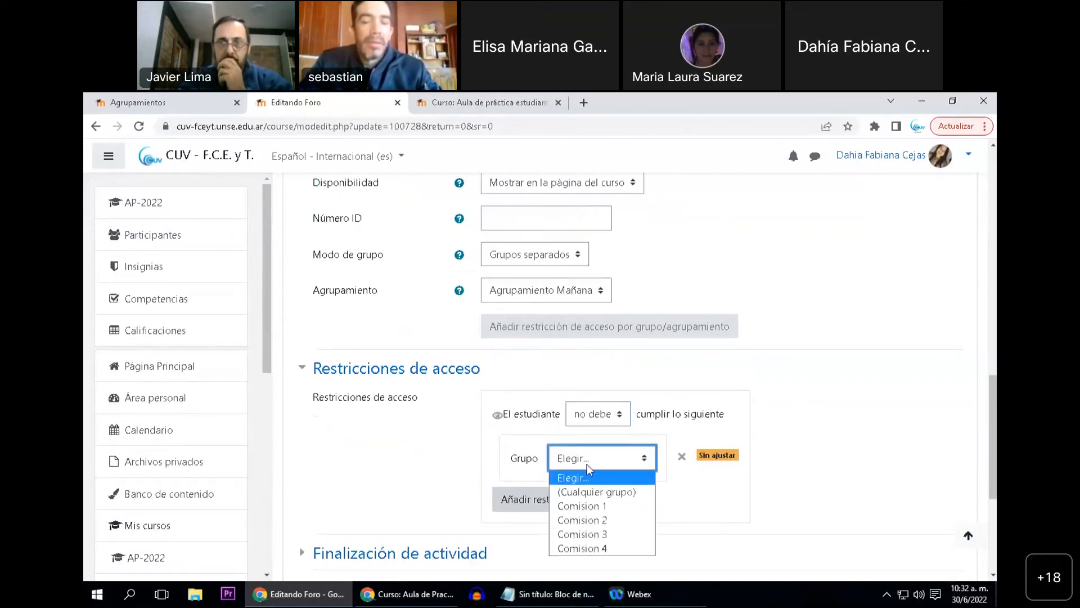
{"action": "left_click", "coordinate": [592, 549]}
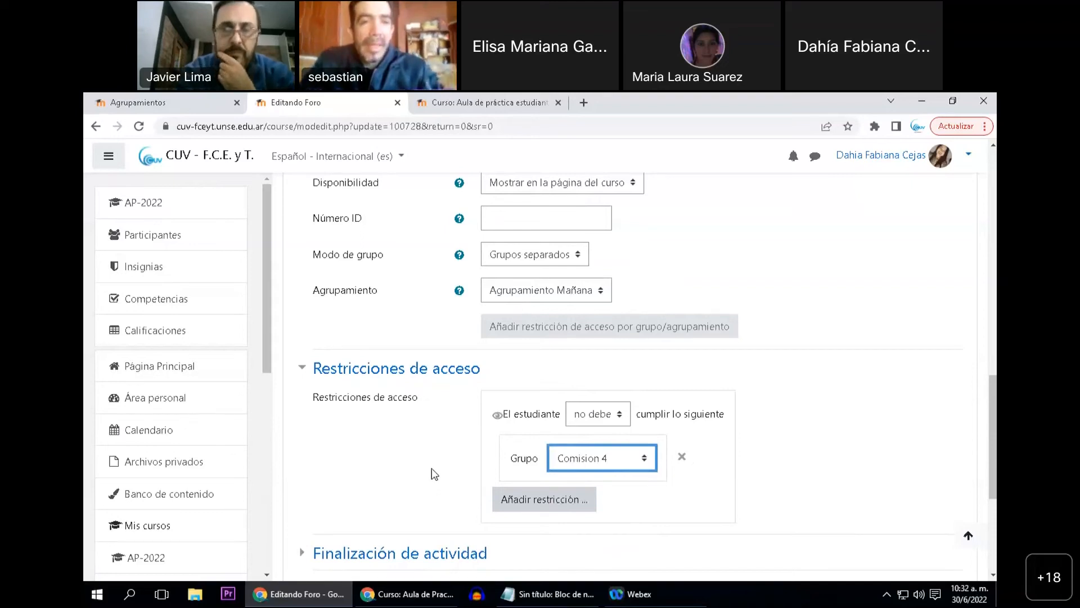
{"action": "left_click", "coordinate": [608, 422]}
{"action": "left_click", "coordinate": [602, 436]}
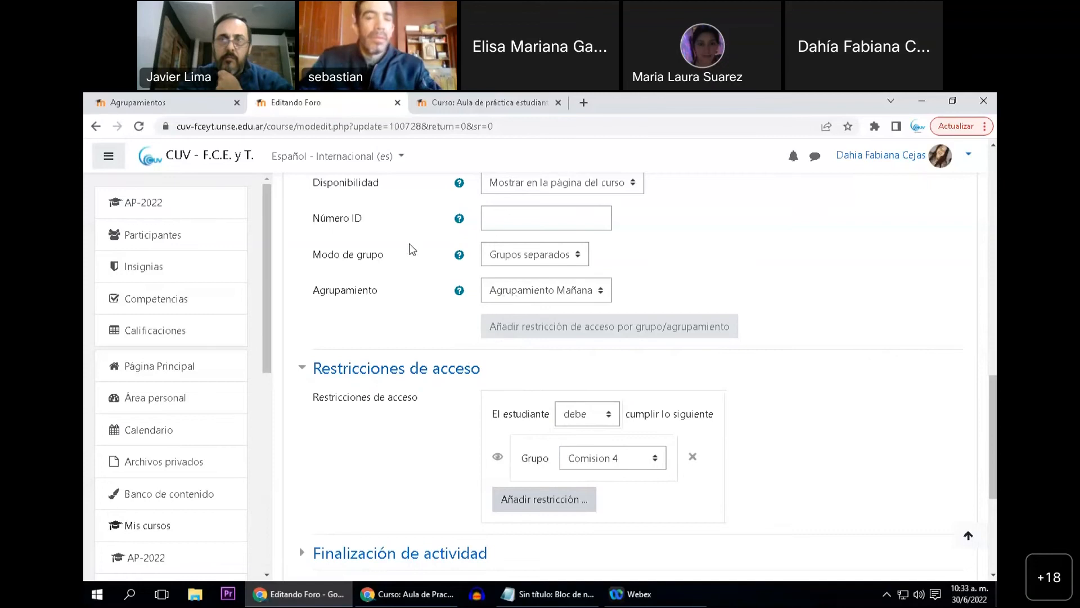
Compare the groups in "Agrupamiento Mañana" on the groupings page with the forum's grouping and access restriction settings
{"action": "left_click", "coordinate": [137, 103]}
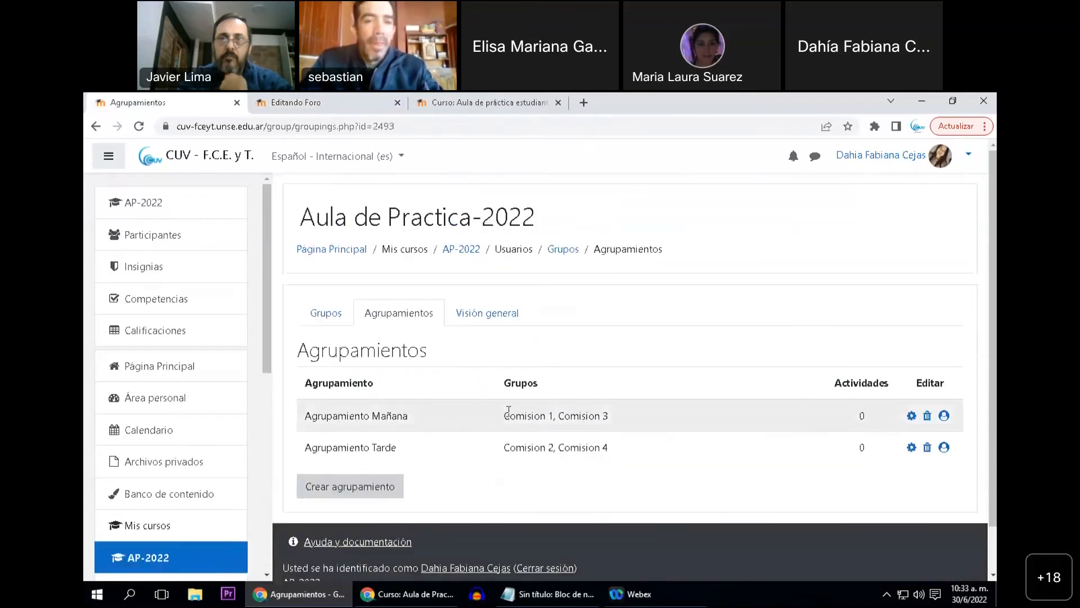
{"action": "left_click_drag", "start_coordinate": [505, 419], "coordinate": [609, 420]}
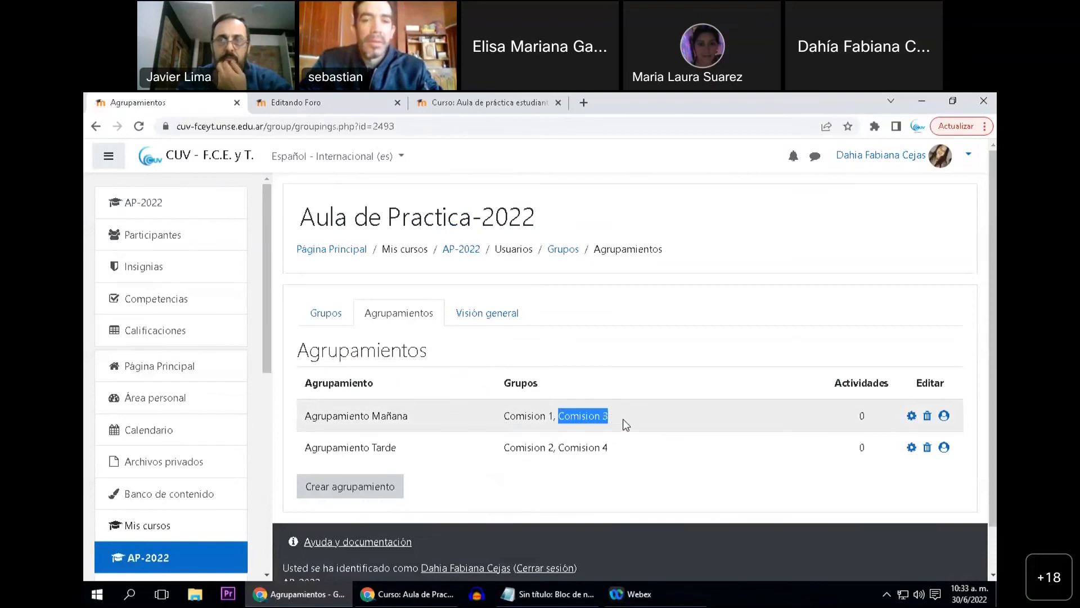
{"action": "left_click", "coordinate": [622, 419]}
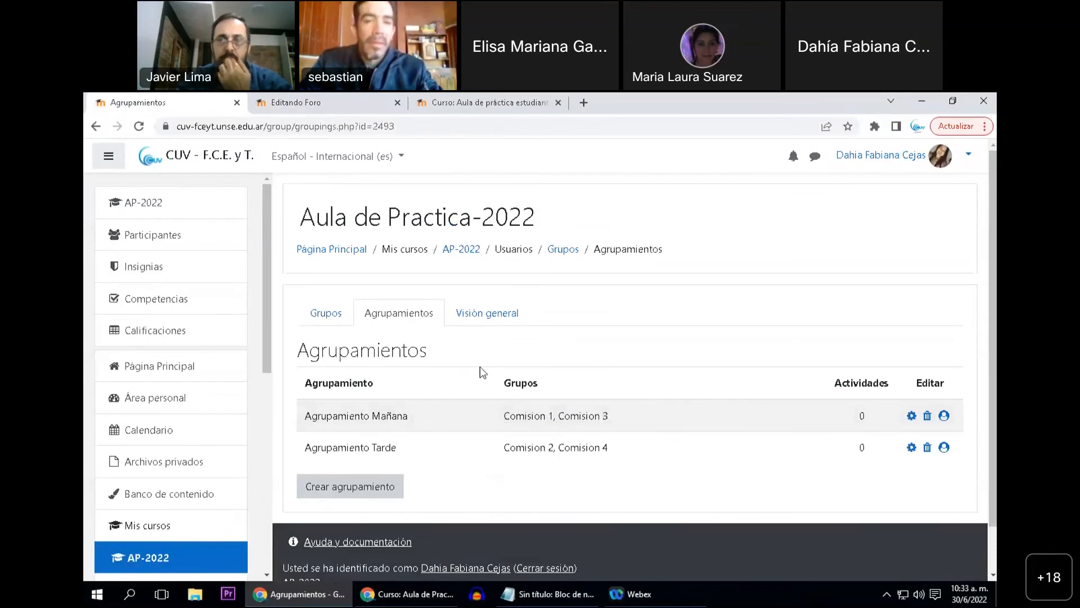
{"action": "left_click", "coordinate": [292, 103]}
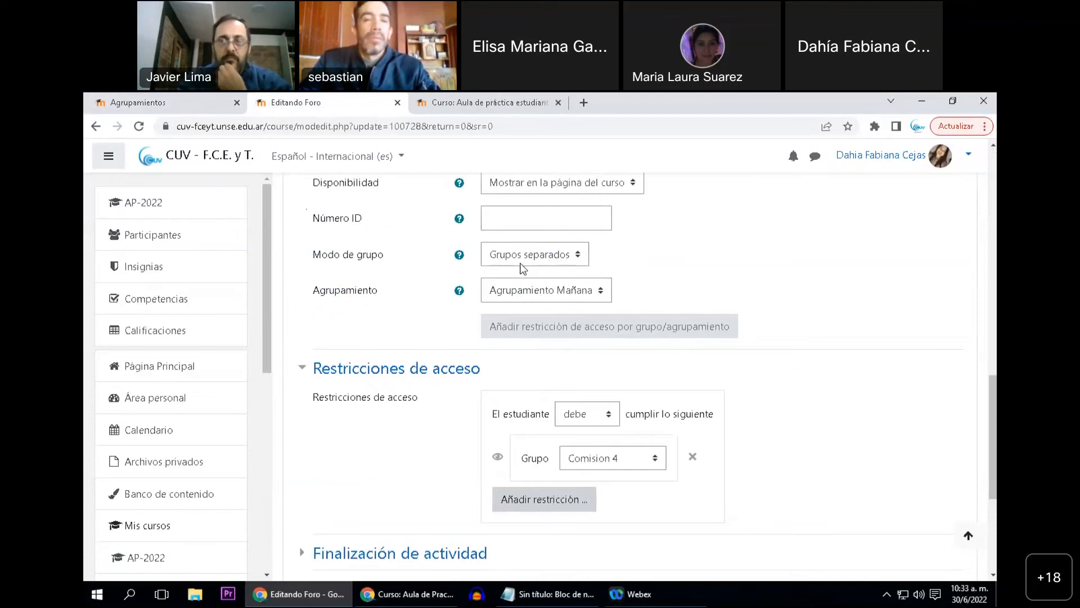
{"action": "left_click", "coordinate": [197, 104]}
{"action": "left_click_drag", "start_coordinate": [505, 416], "coordinate": [609, 419]}
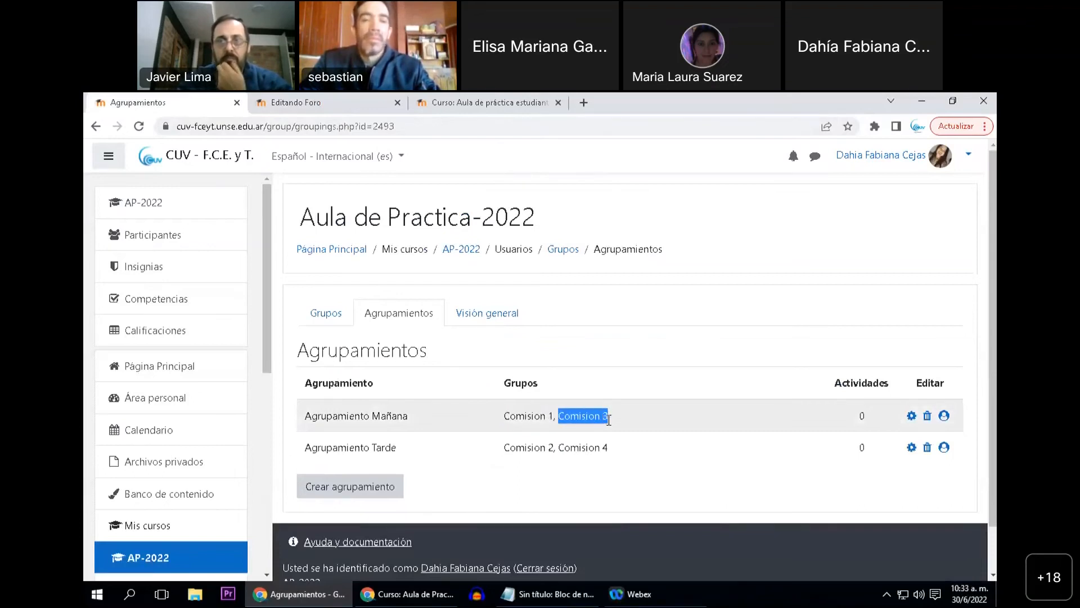
{"action": "left_click", "coordinate": [327, 106]}
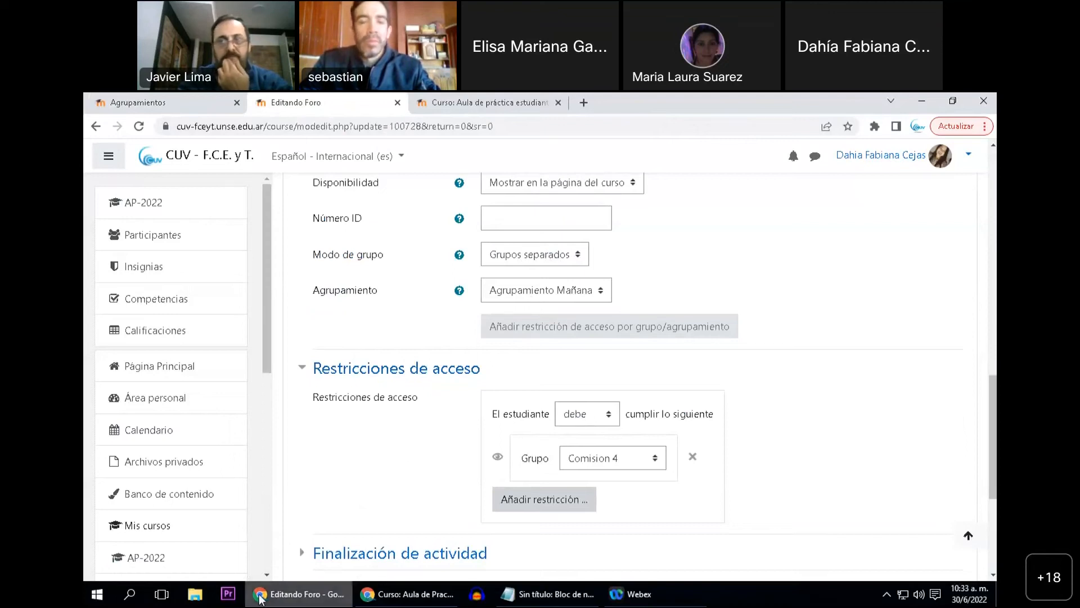
Open the AP-2022 course page in the groupings tab and locate the resources in "Unidad 1"
{"action": "left_click", "coordinate": [184, 104]}
{"action": "left_click", "coordinate": [169, 202]}
{"action": "scroll", "coordinate": [445, 380], "scroll_direction": "down", "scroll_amount": 5}
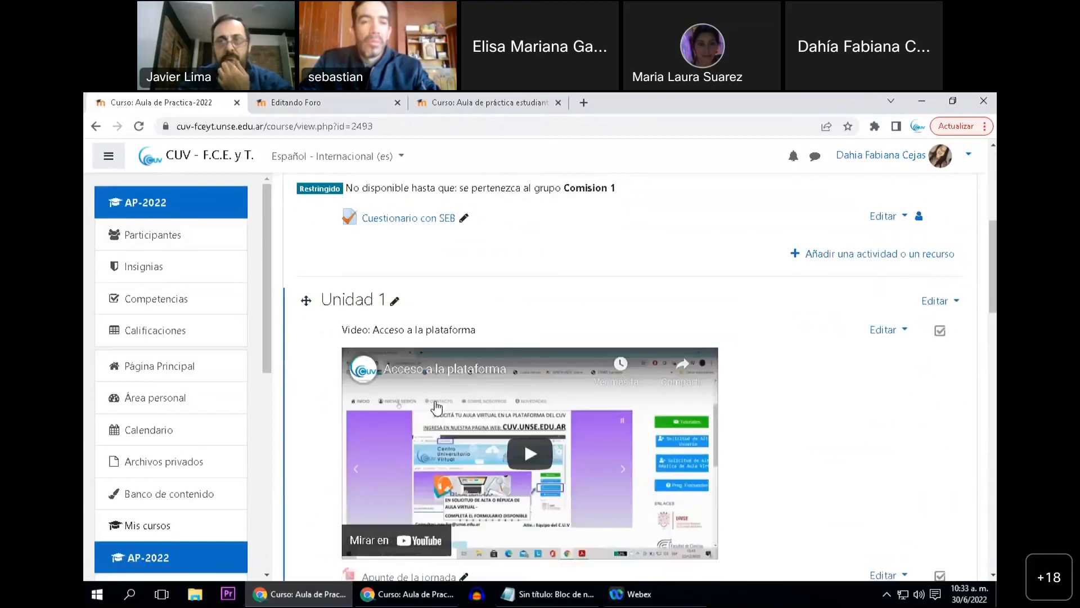
{"action": "scroll", "coordinate": [436, 406], "scroll_direction": "down", "scroll_amount": 5}
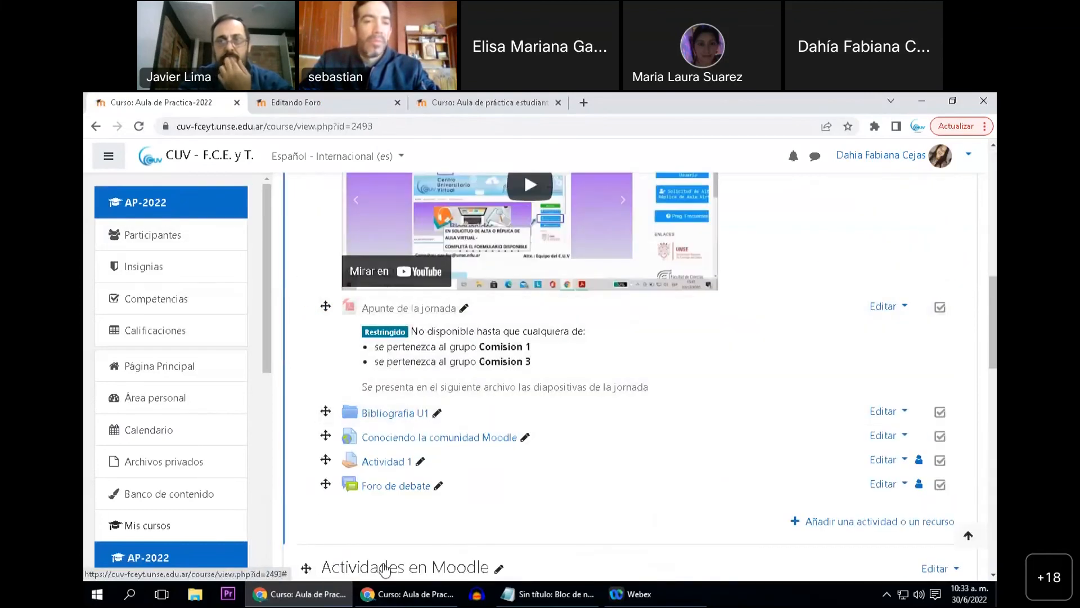
Switch to the student's incognito course window and examine which resources and activities are available, from "Cuestionarios" to "Grupos - Actividades"
{"action": "left_click", "coordinate": [417, 593]}
{"action": "scroll", "coordinate": [392, 483], "scroll_direction": "up", "scroll_amount": 8}
{"action": "scroll", "coordinate": [388, 493], "scroll_direction": "down", "scroll_amount": 10}
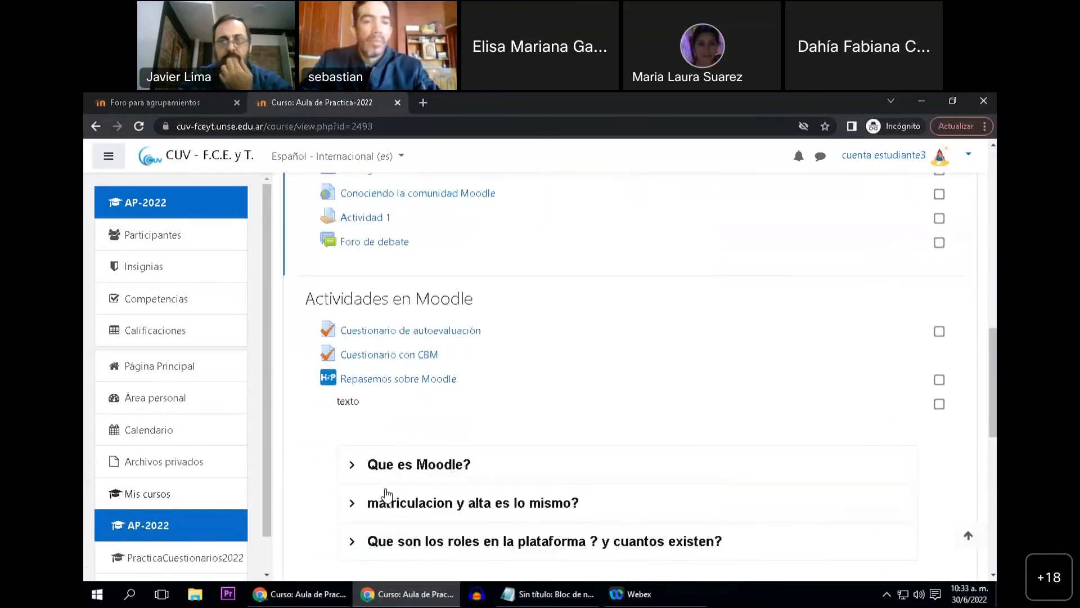
{"action": "scroll", "coordinate": [388, 496], "scroll_direction": "up", "scroll_amount": 8}
{"action": "scroll", "coordinate": [391, 491], "scroll_direction": "up", "scroll_amount": 3}
{"action": "scroll", "coordinate": [385, 478], "scroll_direction": "down", "scroll_amount": 3}
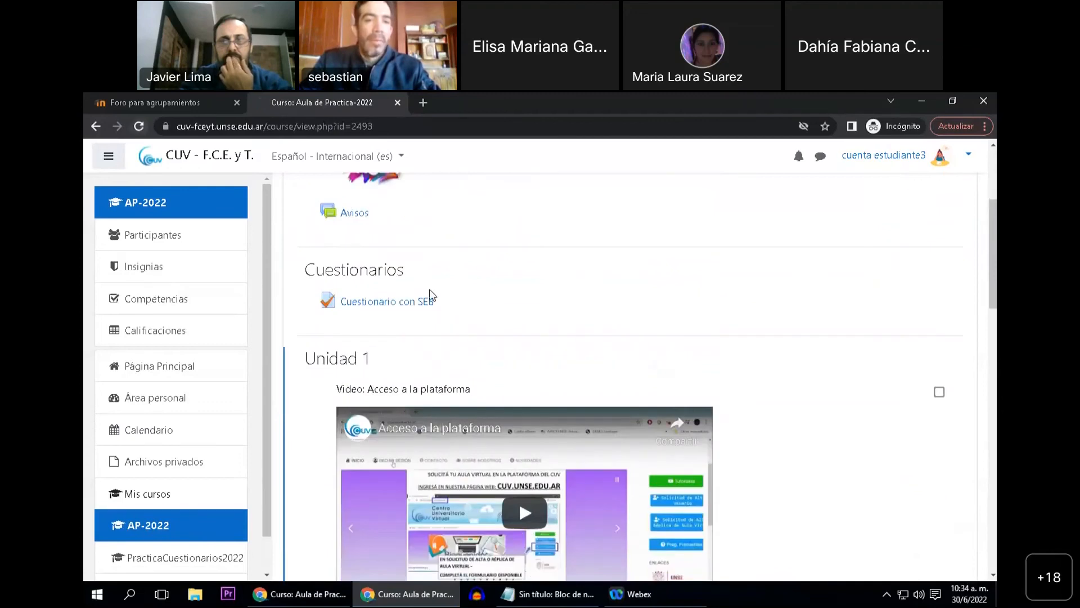
{"action": "scroll", "coordinate": [444, 329], "scroll_direction": "down", "scroll_amount": 10}
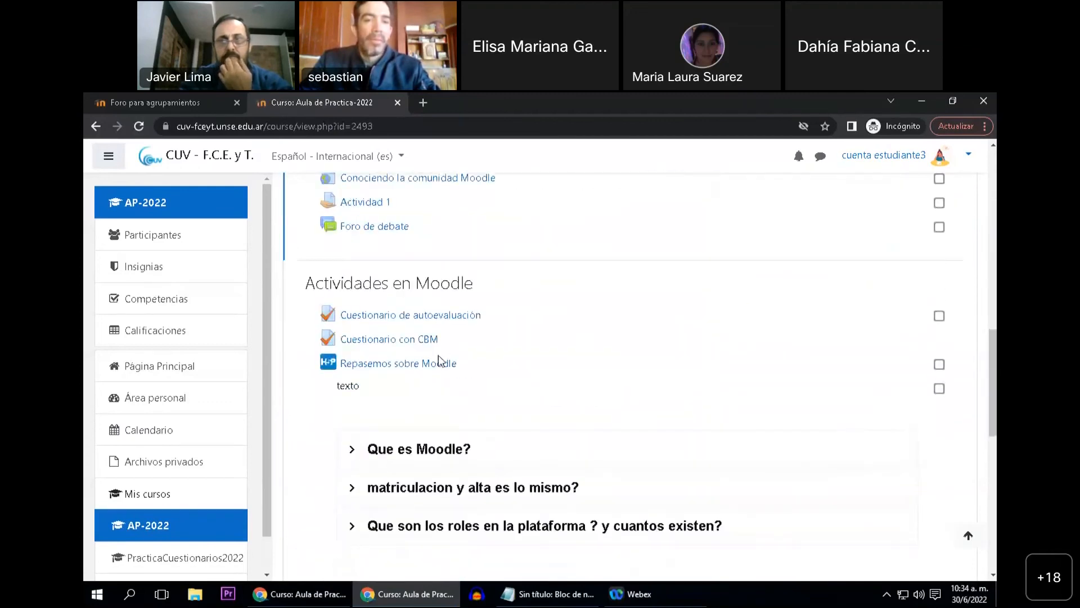
{"action": "scroll", "coordinate": [439, 360], "scroll_direction": "down", "scroll_amount": 10}
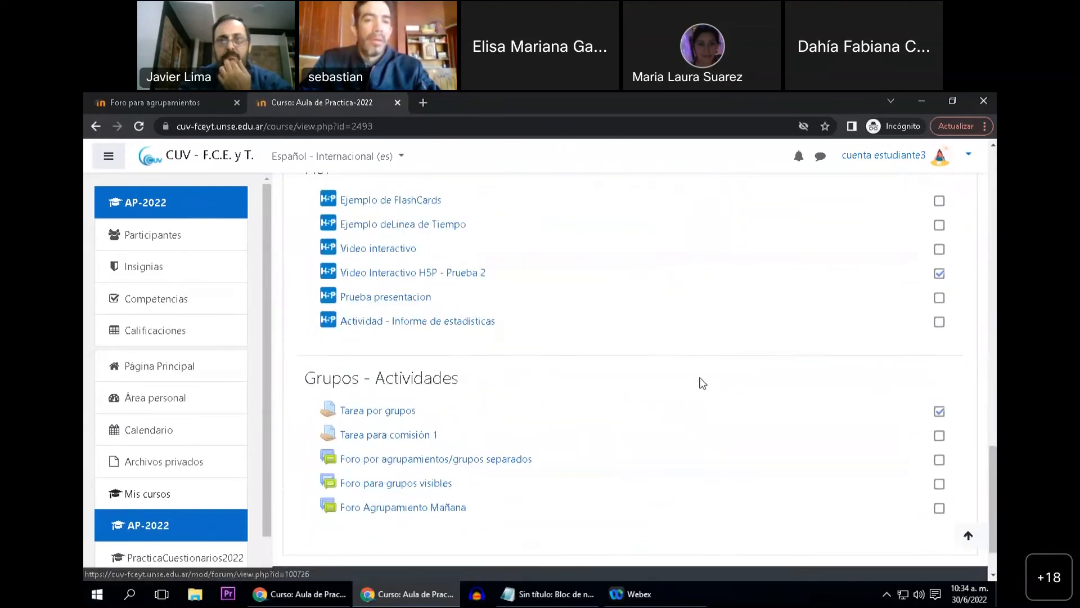
{"action": "scroll", "coordinate": [706, 394], "scroll_direction": "up", "scroll_amount": 7}
{"action": "scroll", "coordinate": [523, 349], "scroll_direction": "up", "scroll_amount": 3}
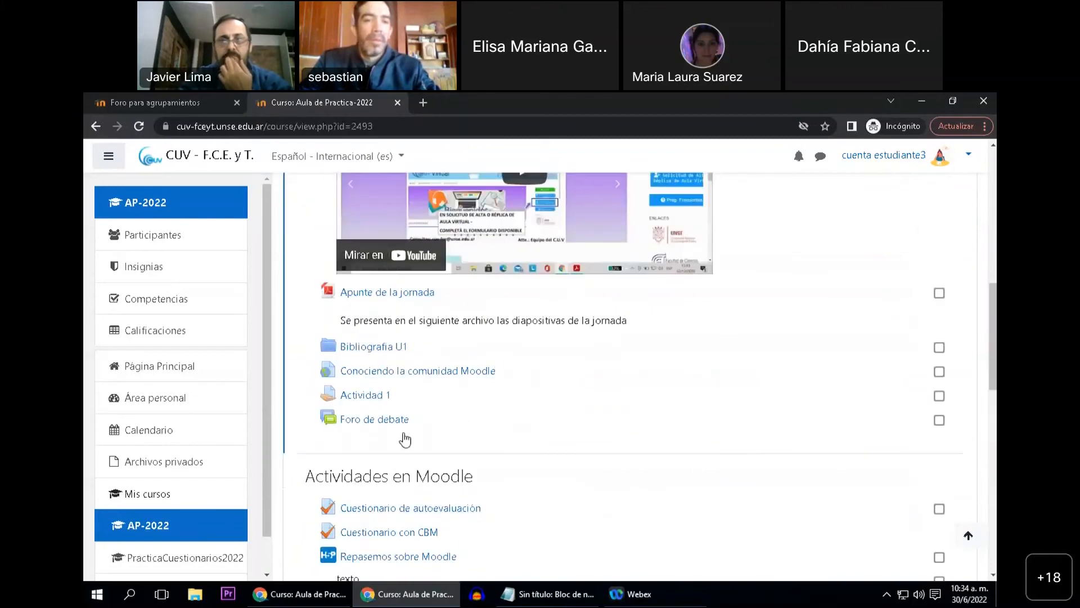
{"action": "scroll", "coordinate": [405, 439], "scroll_direction": "down", "scroll_amount": 12}
{"action": "scroll", "coordinate": [425, 436], "scroll_direction": "down", "scroll_amount": 2}
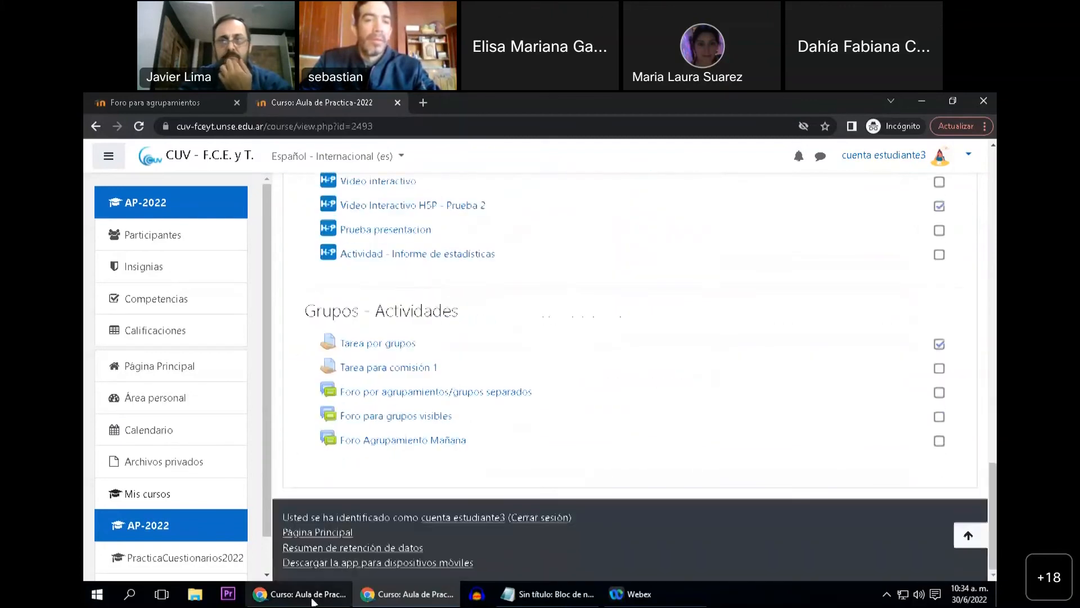
Switch to the teacher's course window and open the settings of the "Bibliografia U1" folder in "Unidad 1"
{"action": "mouse_move", "coordinate": [298, 594]}
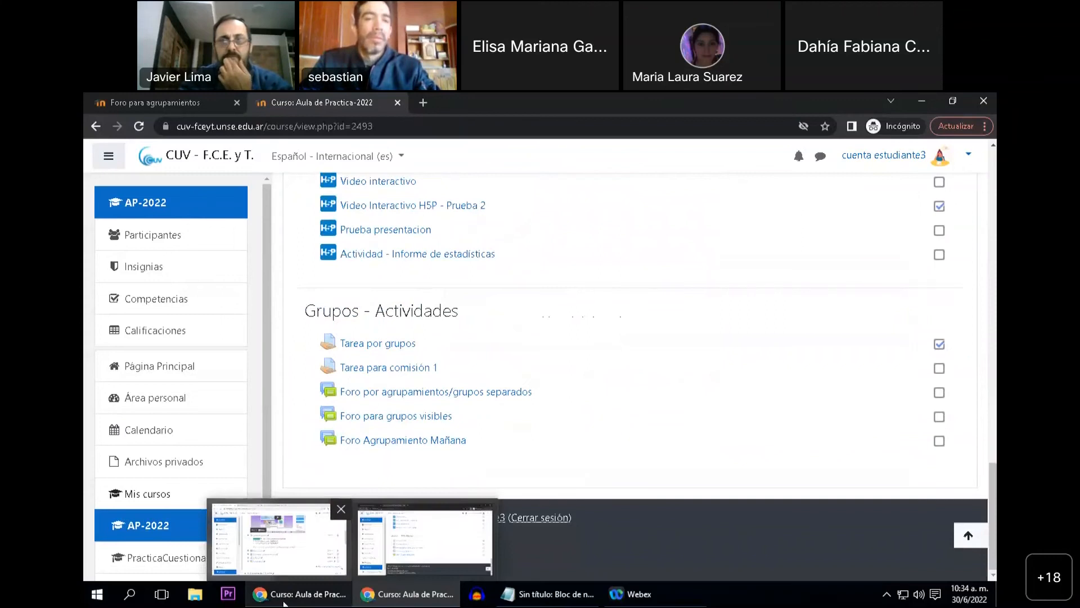
{"action": "left_click", "coordinate": [279, 539]}
{"action": "scroll", "coordinate": [436, 444], "scroll_direction": "down", "scroll_amount": 1}
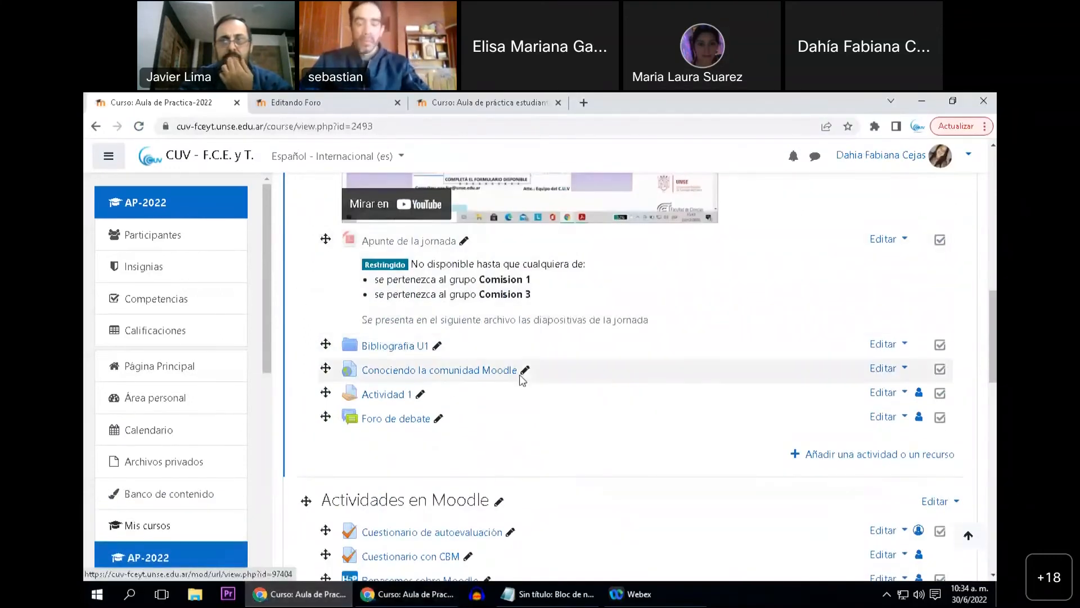
{"action": "left_click", "coordinate": [887, 343]}
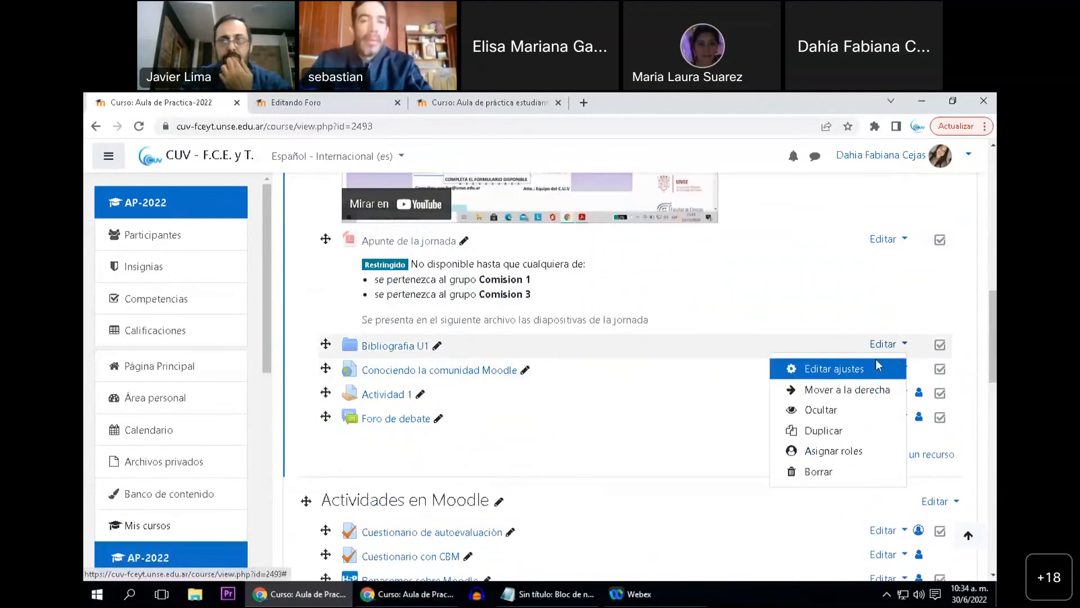
{"action": "left_click", "coordinate": [811, 371]}
{"action": "scroll", "coordinate": [484, 417], "scroll_direction": "down", "scroll_amount": 5}
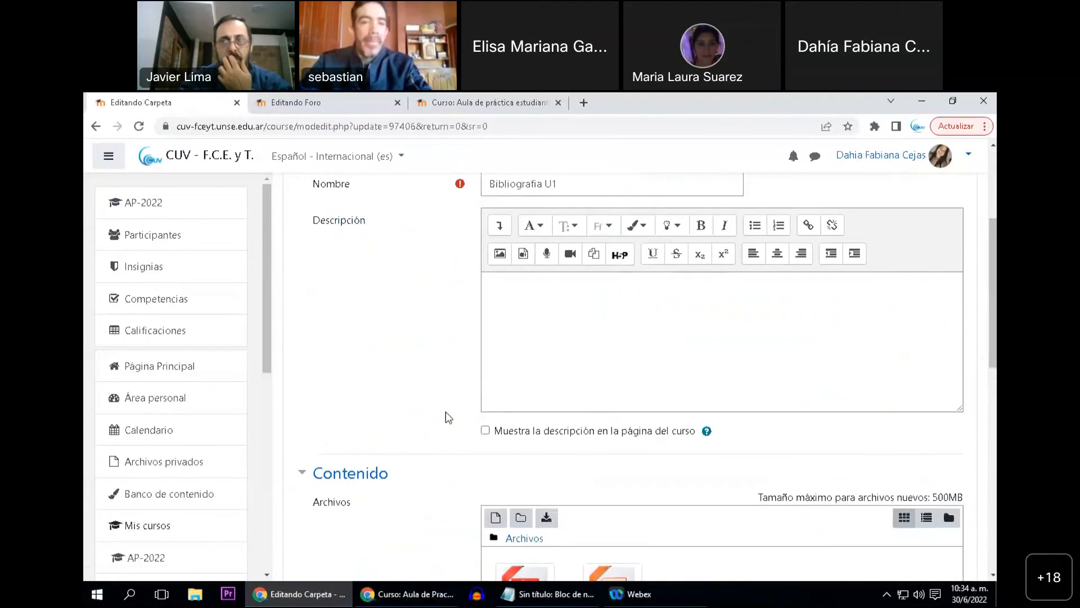
{"action": "scroll", "coordinate": [465, 413], "scroll_direction": "down", "scroll_amount": 6}
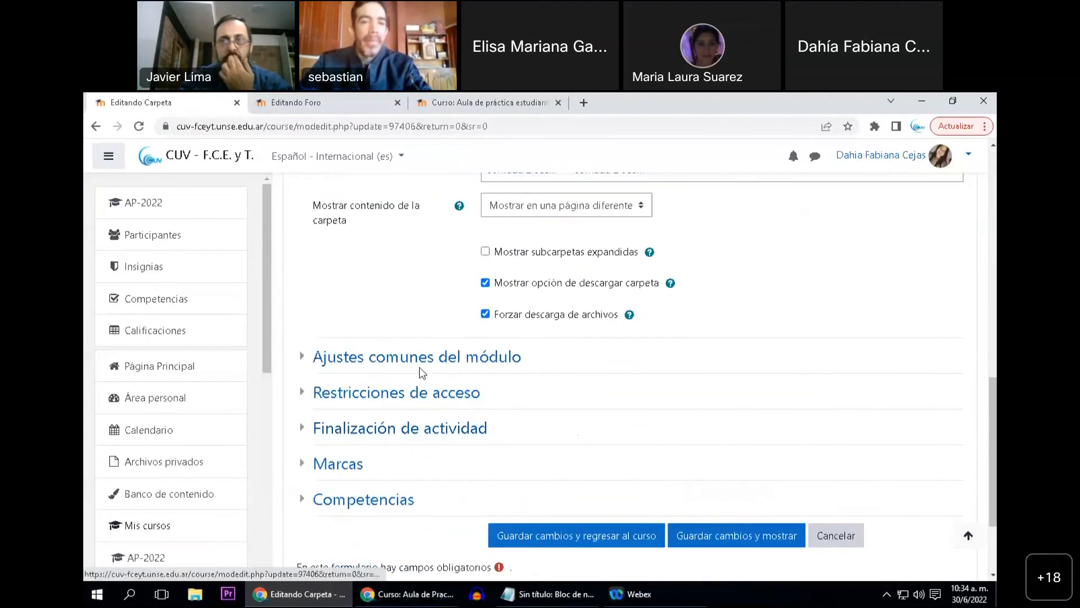
Add a group access restriction requiring "Comision 3" to the folder, then save and return to the course
{"action": "left_click", "coordinate": [413, 394]}
{"action": "left_click", "coordinate": [526, 458]}
{"action": "left_click", "coordinate": [482, 352]}
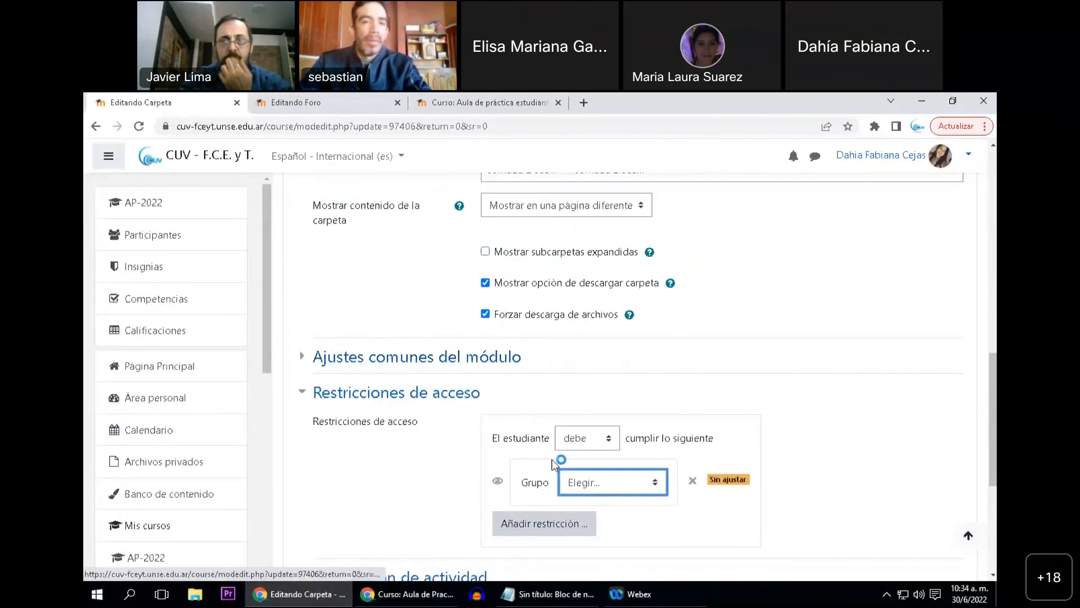
{"action": "left_click", "coordinate": [600, 414]}
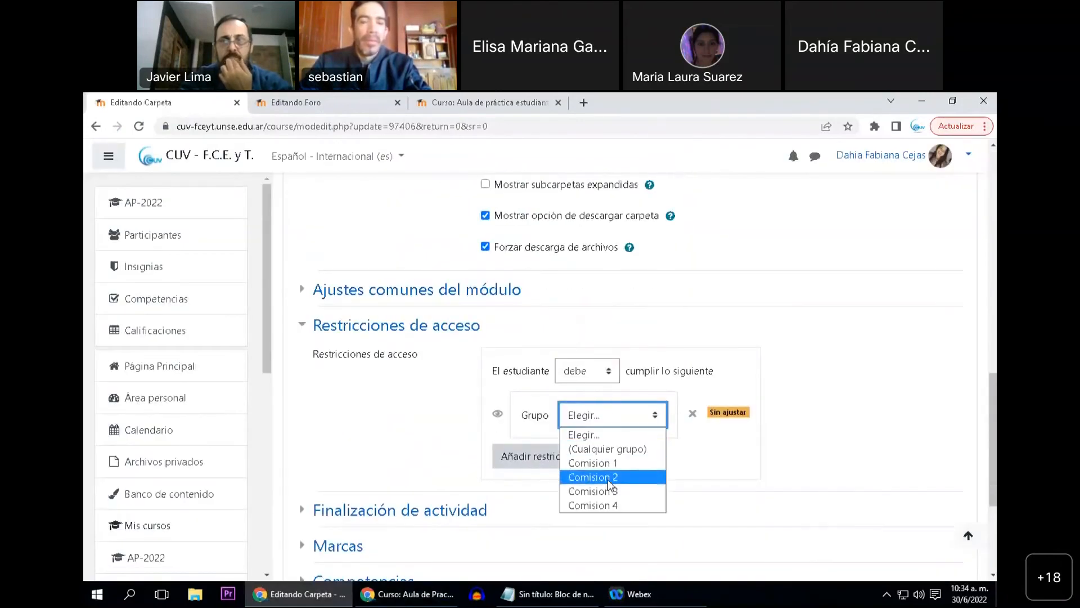
{"action": "left_click", "coordinate": [591, 479]}
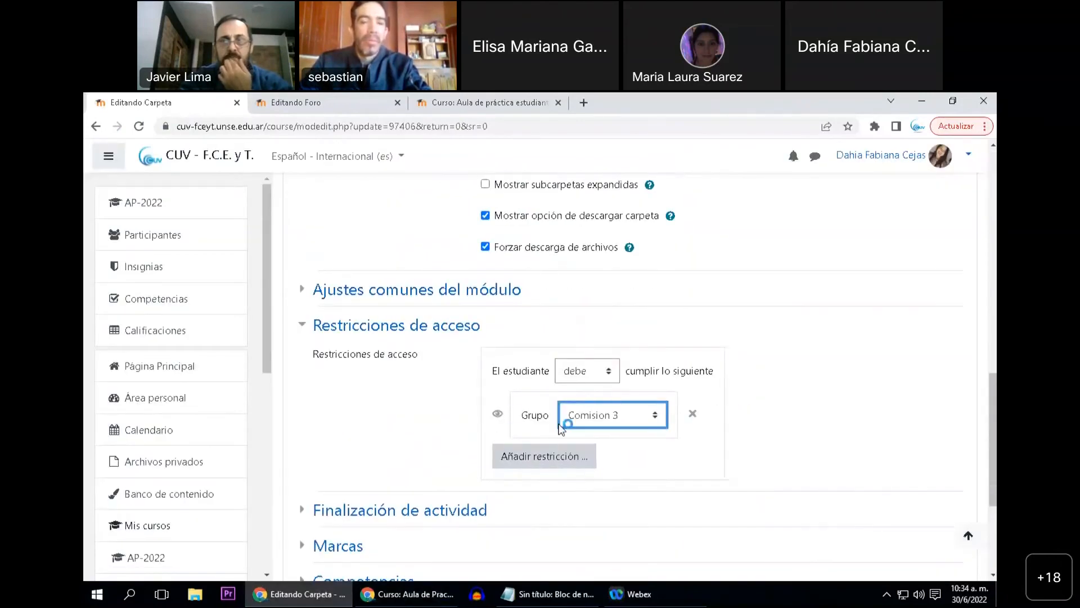
{"action": "scroll", "coordinate": [562, 450], "scroll_direction": "down", "scroll_amount": 3}
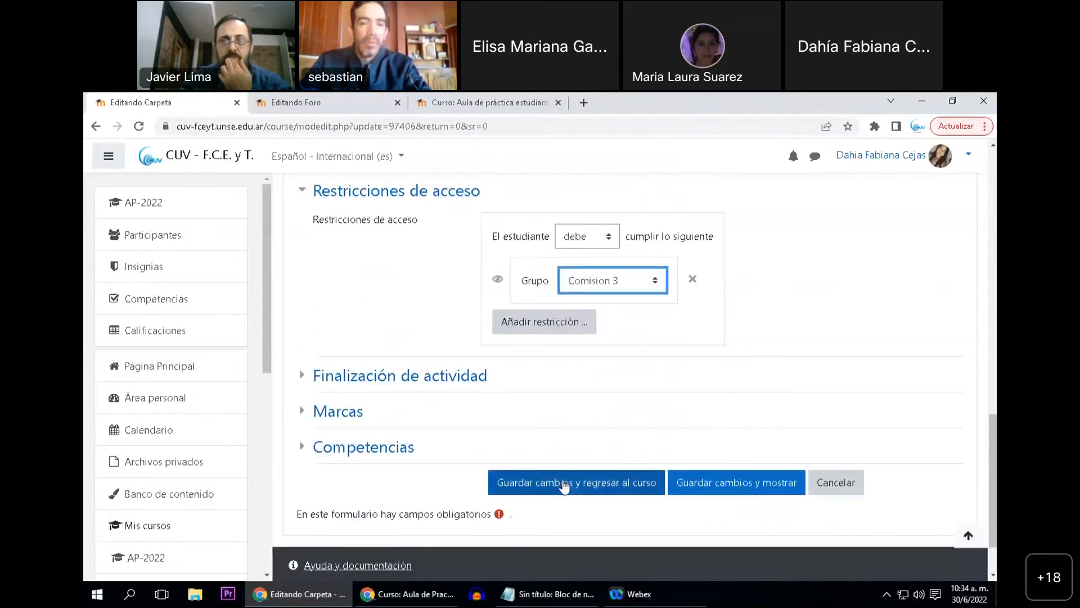
{"action": "left_click", "coordinate": [563, 483]}
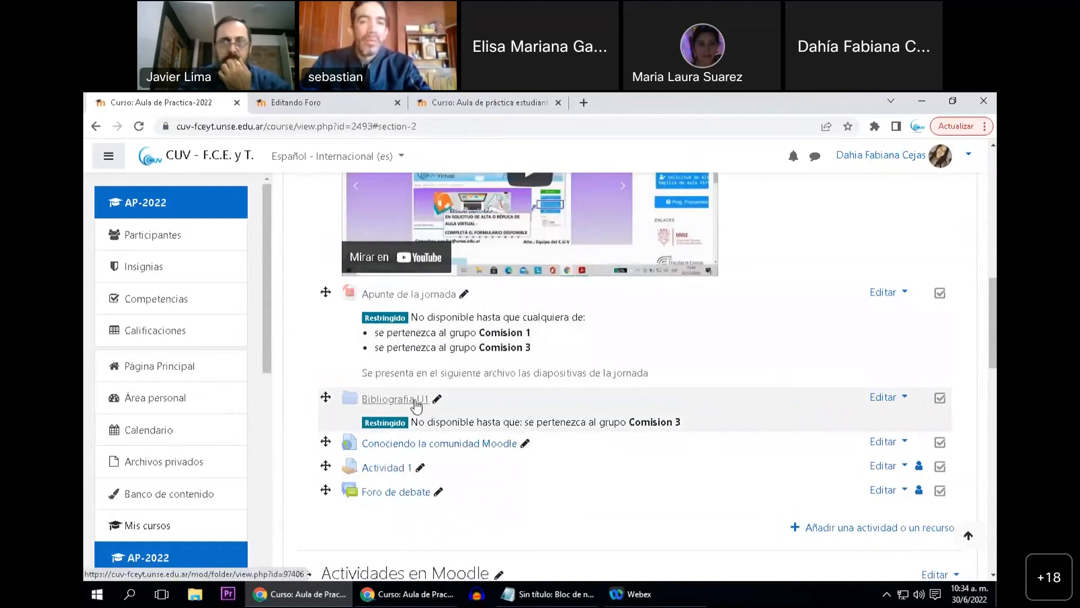
Switch to the student's incognito window, reload the course, and check the availability of "Bibliografia U1" and its group restriction
{"action": "left_click", "coordinate": [395, 594]}
{"action": "left_click", "coordinate": [358, 417]}
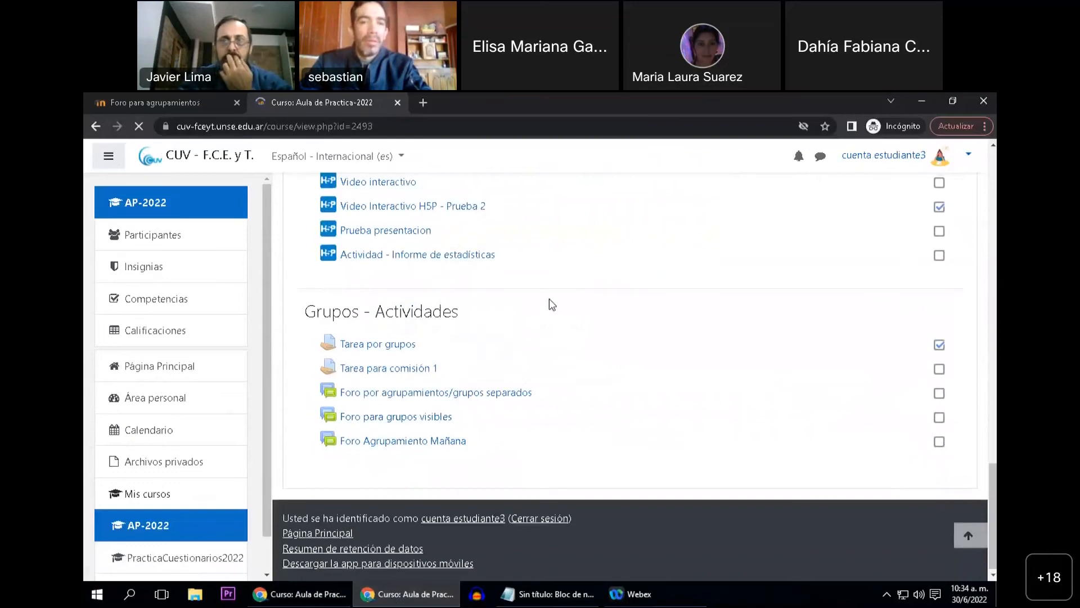
{"action": "scroll", "coordinate": [533, 337], "scroll_direction": "up", "scroll_amount": 6}
{"action": "scroll", "coordinate": [519, 367], "scroll_direction": "up", "scroll_amount": 6}
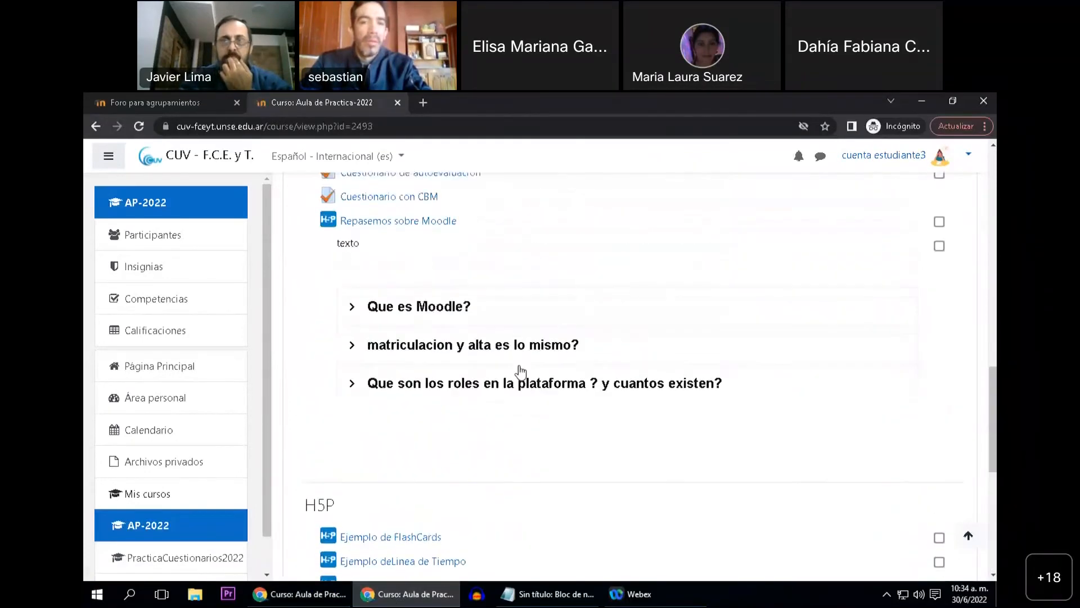
{"action": "scroll", "coordinate": [519, 374], "scroll_direction": "up", "scroll_amount": 1}
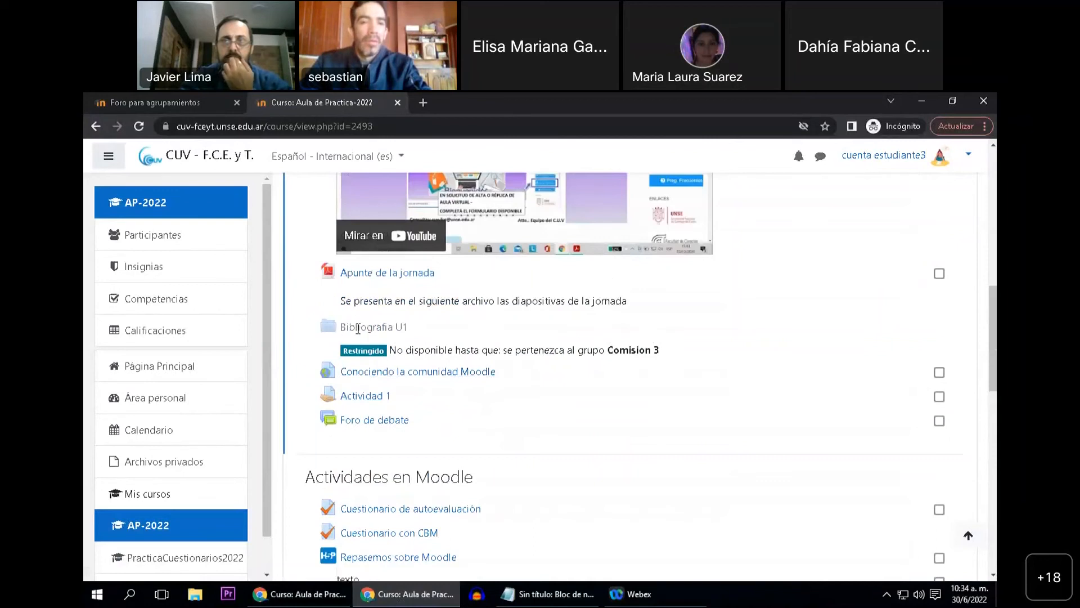
{"action": "left_click_drag", "start_coordinate": [346, 324], "coordinate": [413, 328]}
{"action": "left_click", "coordinate": [426, 346]}
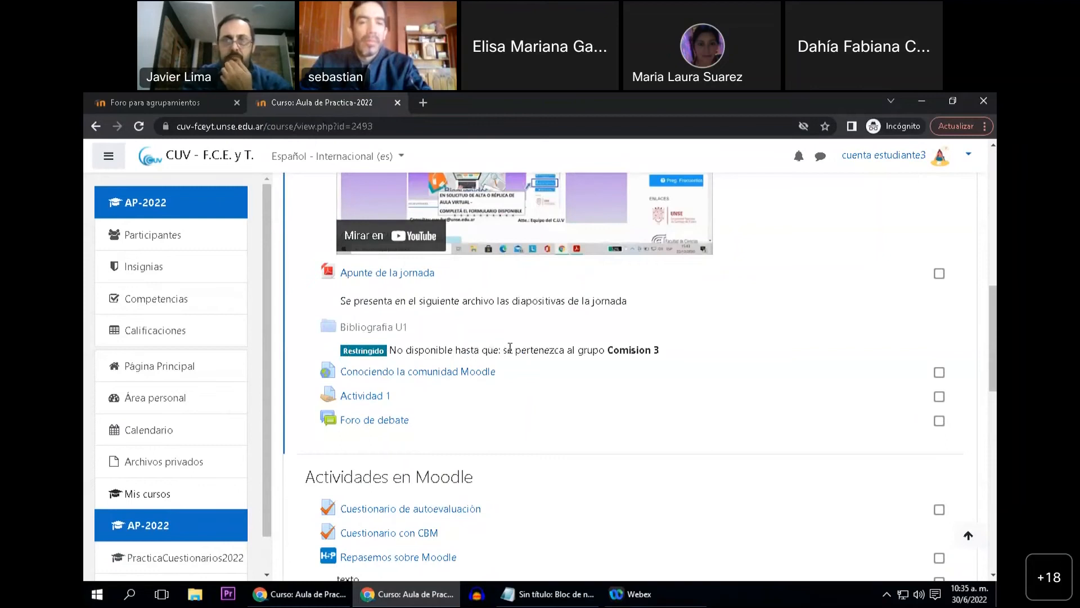
{"action": "left_click_drag", "start_coordinate": [607, 351], "coordinate": [654, 353]}
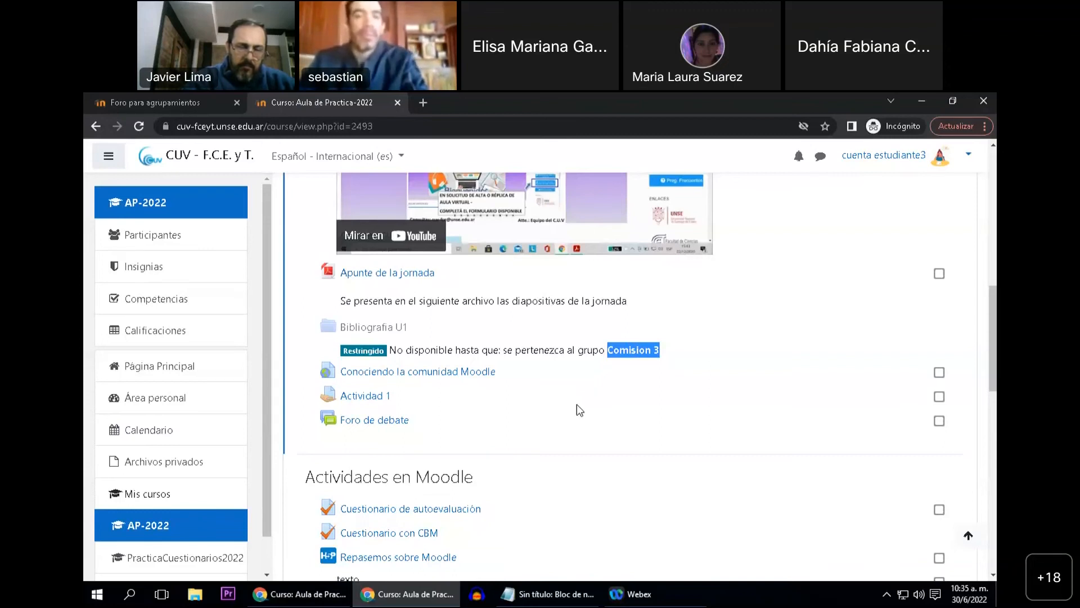
Review the student's course page down to "Grupos - Actividades", then re-examine the restriction notice under "Bibliografia U1"
{"action": "scroll", "coordinate": [579, 410], "scroll_direction": "down", "scroll_amount": 1}
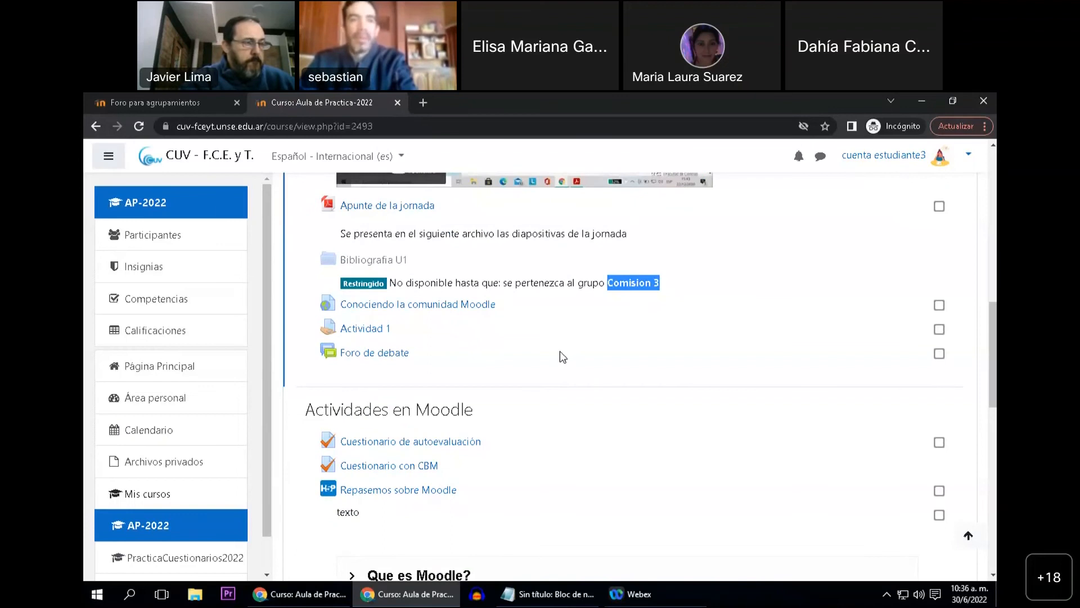
{"action": "scroll", "coordinate": [557, 357], "scroll_direction": "down", "scroll_amount": 4}
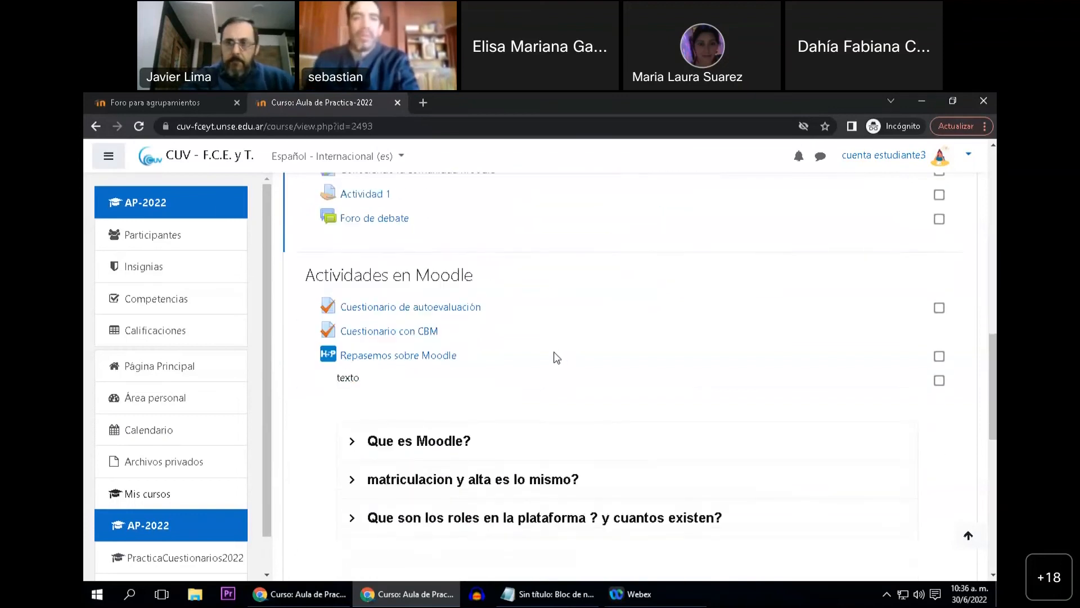
{"action": "scroll", "coordinate": [545, 363], "scroll_direction": "down", "scroll_amount": 8}
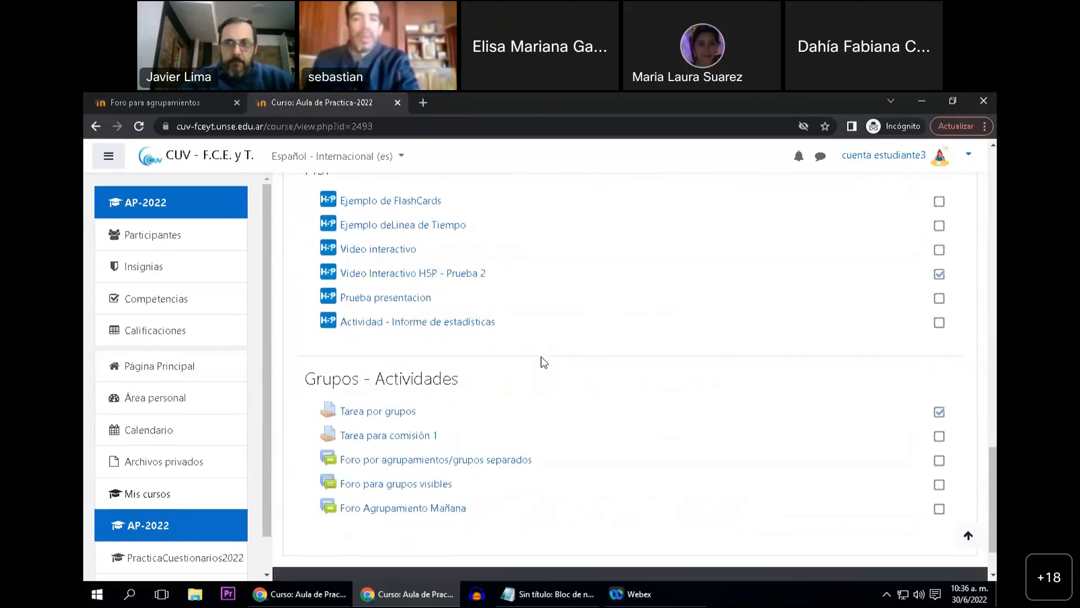
{"action": "scroll", "coordinate": [544, 362], "scroll_direction": "down", "scroll_amount": 2}
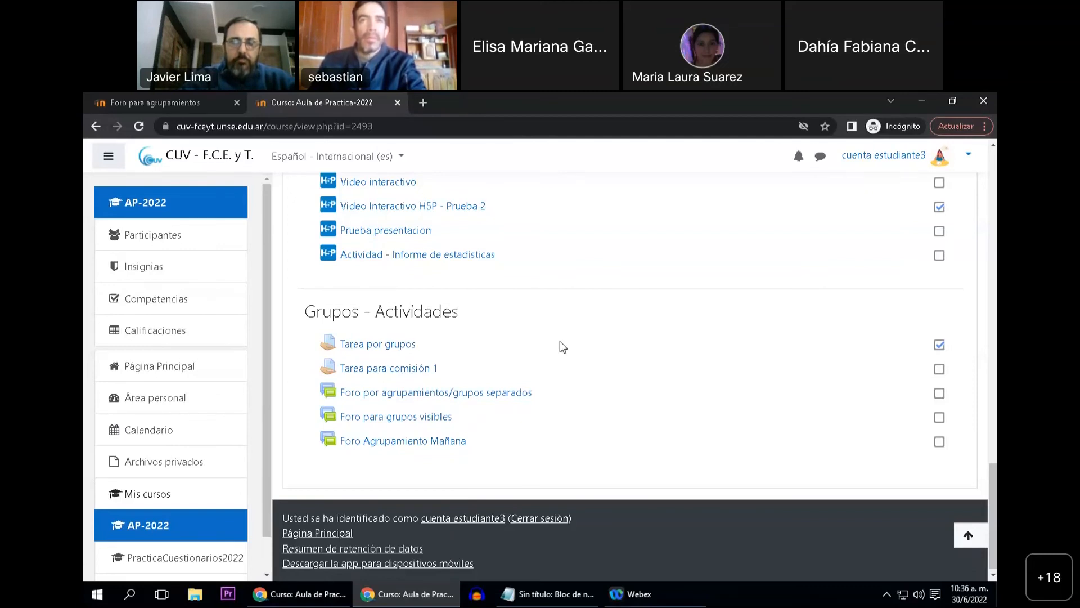
{"action": "scroll", "coordinate": [477, 344], "scroll_direction": "up", "scroll_amount": 2}
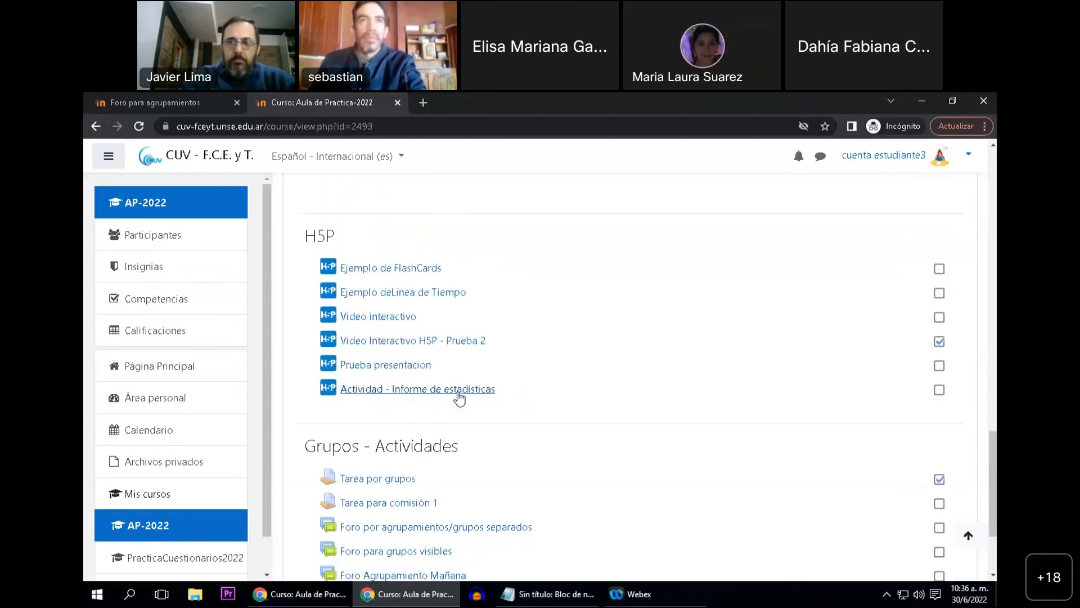
{"action": "scroll", "coordinate": [459, 399], "scroll_direction": "up", "scroll_amount": 10}
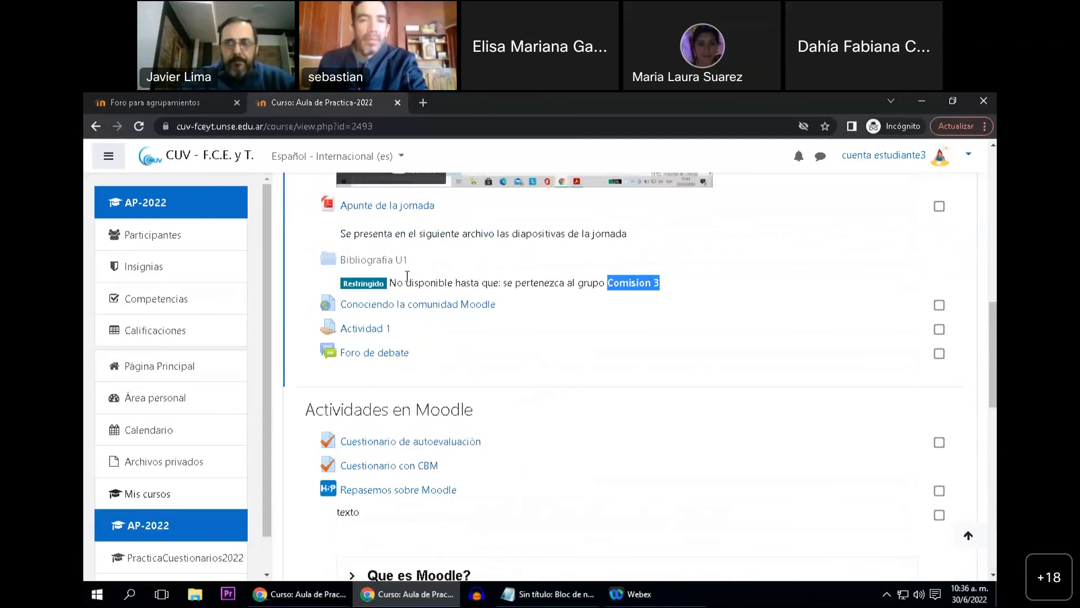
{"action": "left_click_drag", "start_coordinate": [339, 261], "coordinate": [666, 290]}
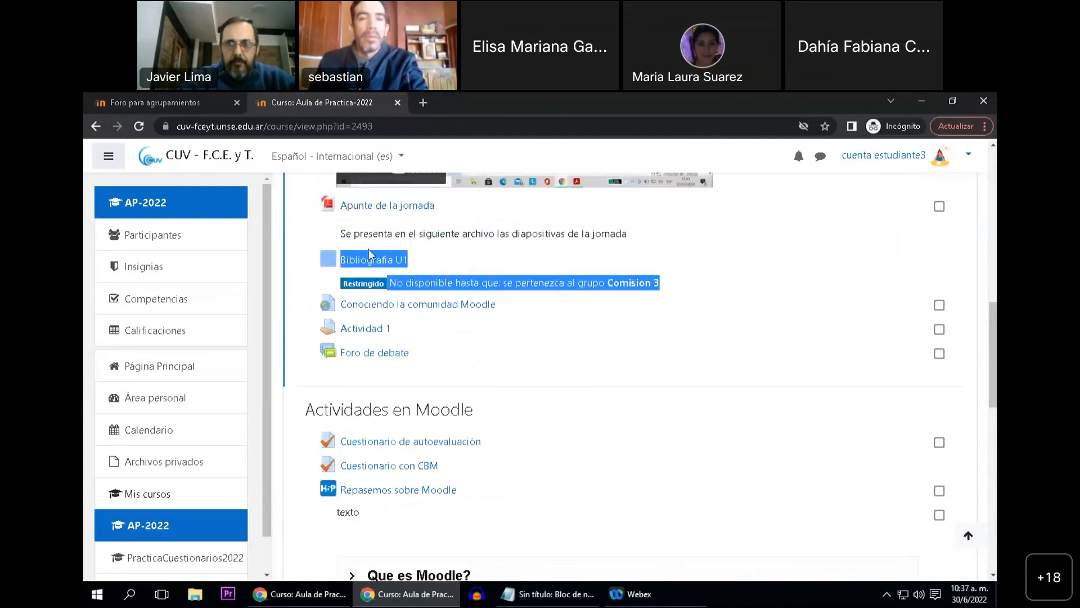
{"action": "left_click", "coordinate": [412, 263]}
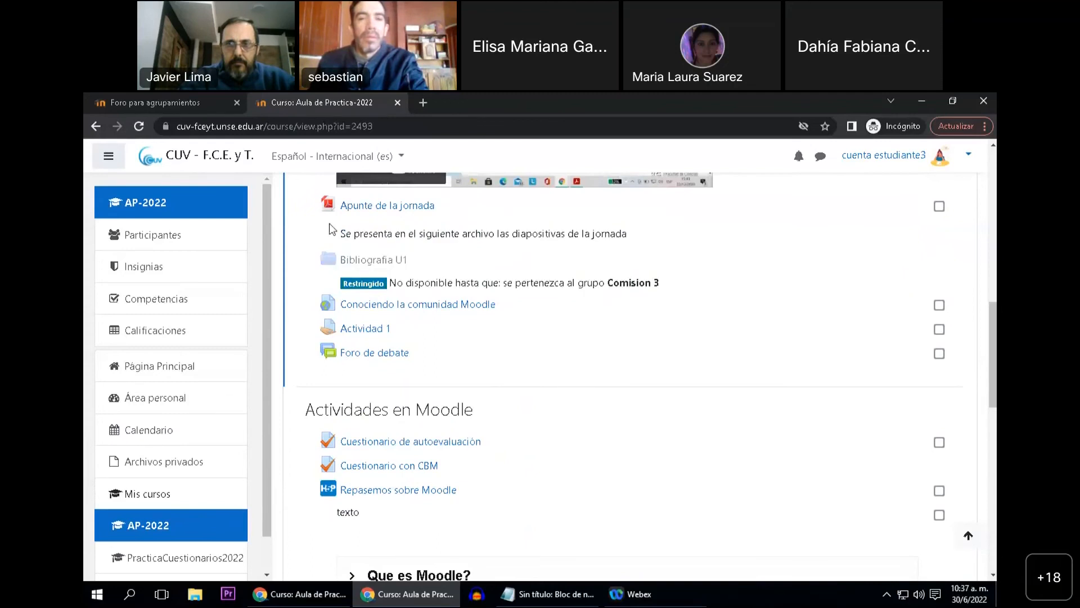
In the teacher's window, set the "Comision 3" restriction of "Bibliografia U1" to hide the folder from students outside the group, and save
{"action": "left_click", "coordinate": [293, 595]}
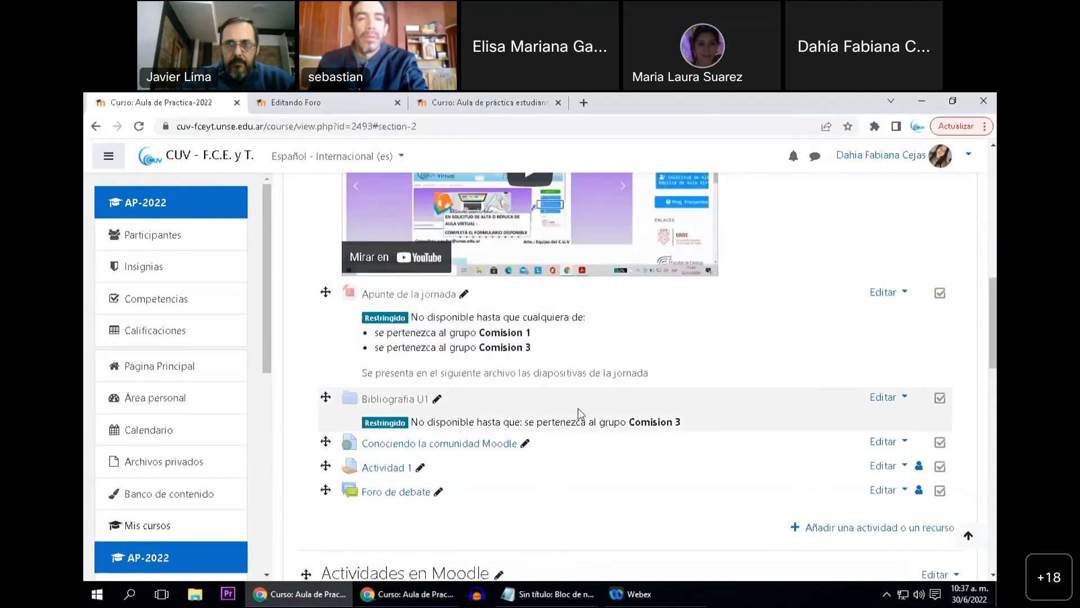
{"action": "left_click", "coordinate": [881, 398]}
{"action": "left_click", "coordinate": [834, 425]}
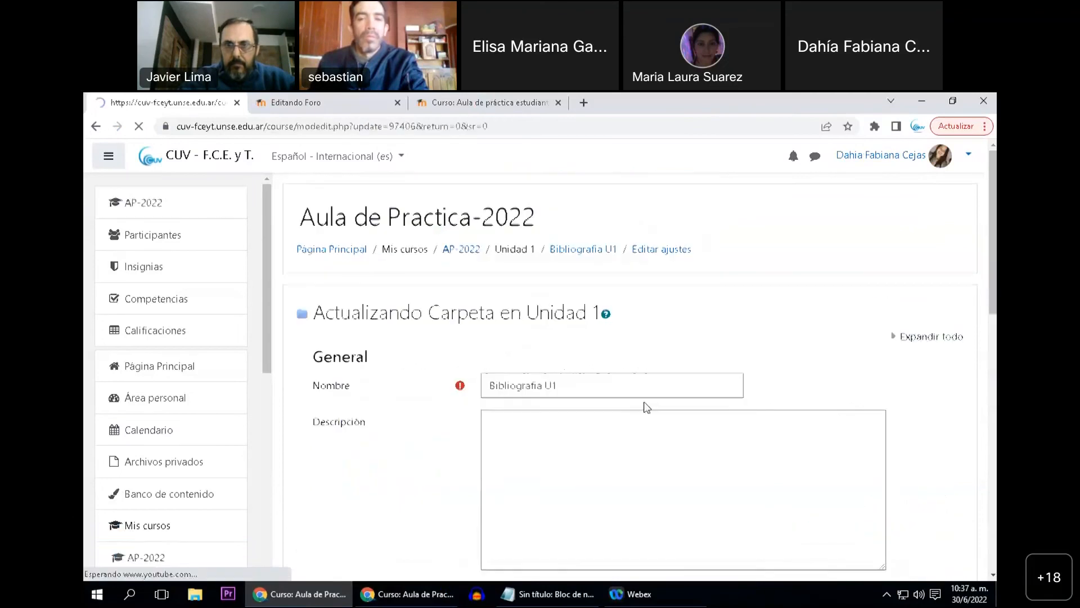
{"action": "scroll", "coordinate": [376, 425], "scroll_direction": "down", "scroll_amount": 4}
{"action": "scroll", "coordinate": [378, 429], "scroll_direction": "down", "scroll_amount": 10}
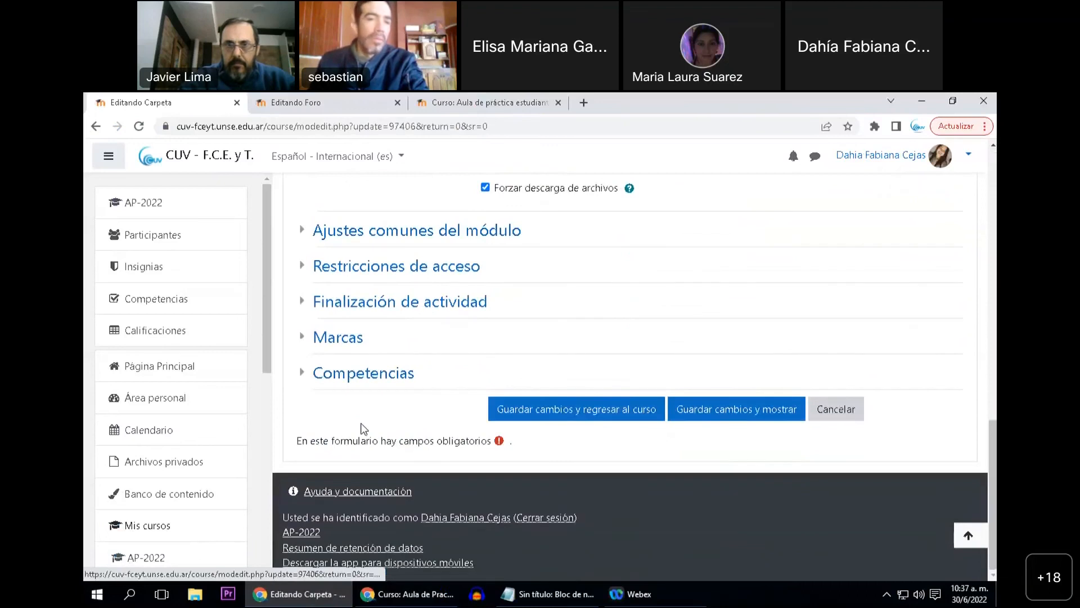
{"action": "left_click", "coordinate": [403, 268]}
{"action": "left_click", "coordinate": [498, 358]}
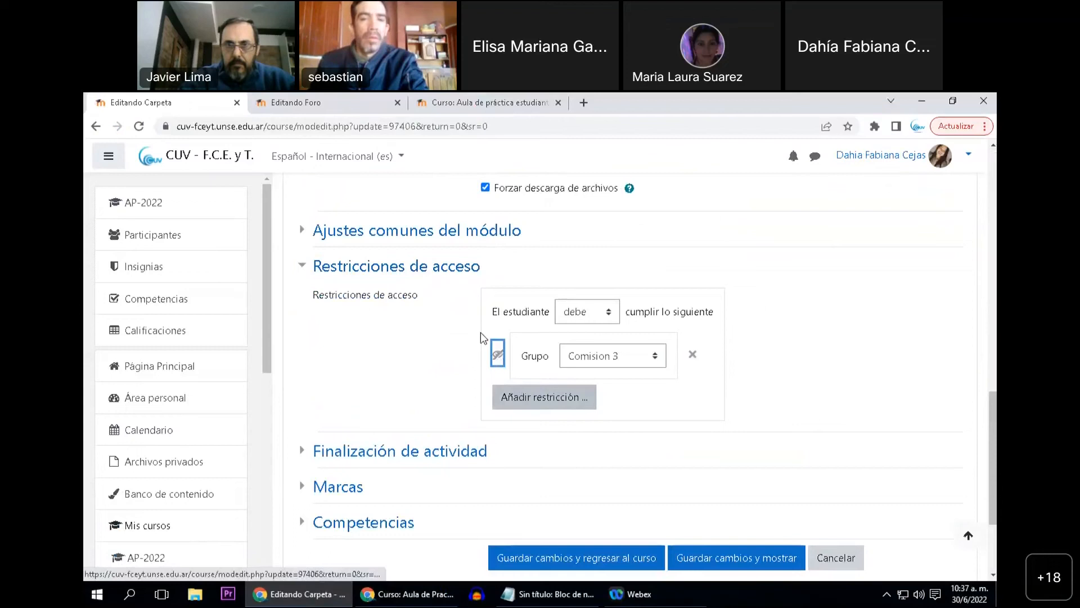
{"action": "left_click", "coordinate": [533, 560]}
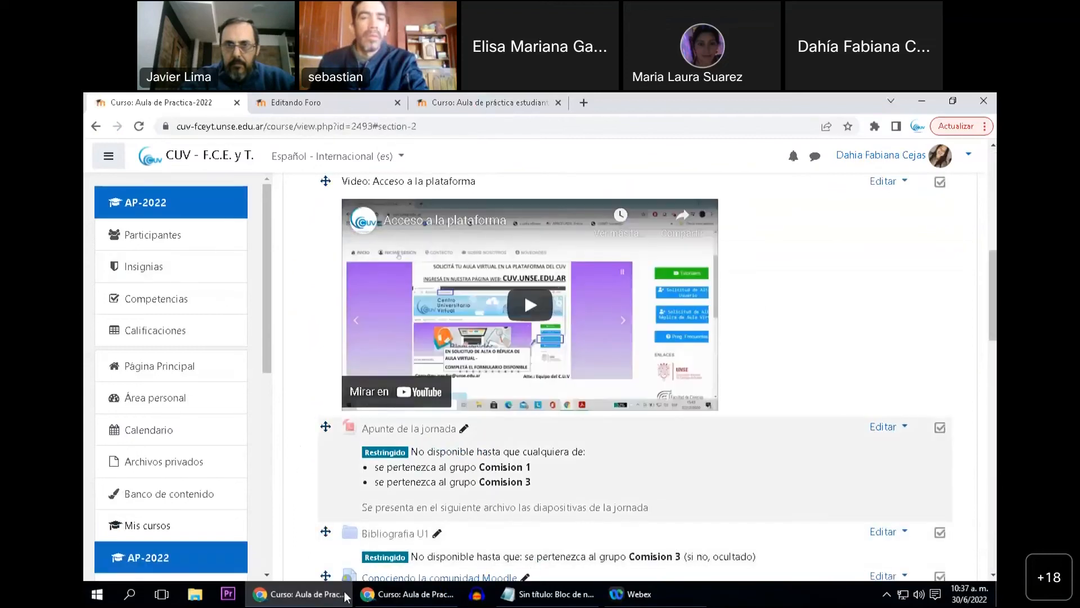
Reload the student's course page to check whether "Bibliografia U1" is listed, and compare with the folder's restriction notice in the teacher's window
{"action": "left_click", "coordinate": [385, 600]}
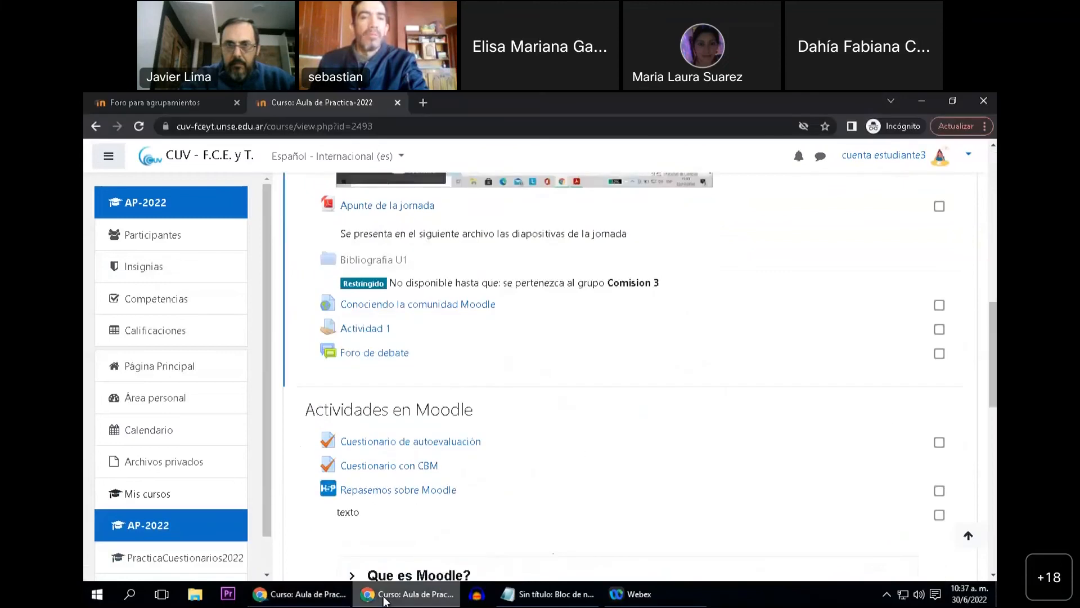
{"action": "left_click", "coordinate": [139, 128]}
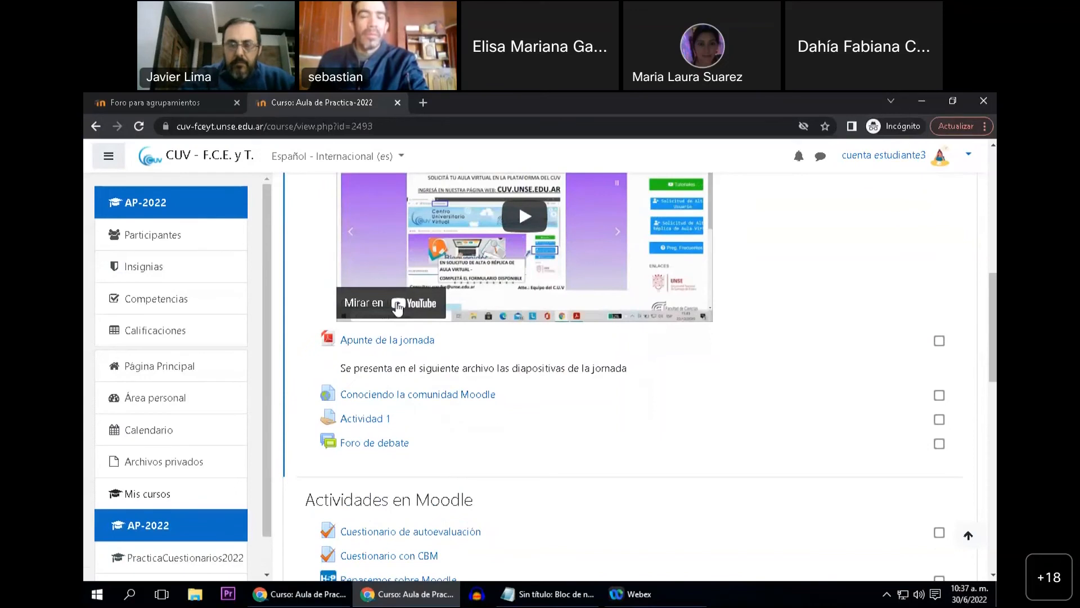
{"action": "left_click", "coordinate": [317, 604]}
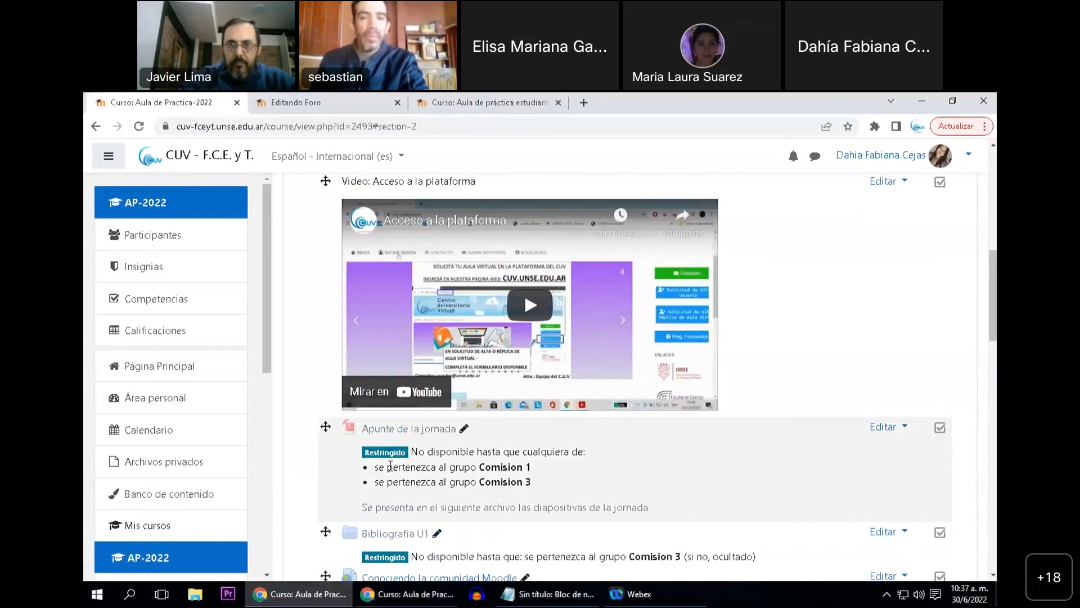
{"action": "scroll", "coordinate": [400, 466], "scroll_direction": "down", "scroll_amount": 2}
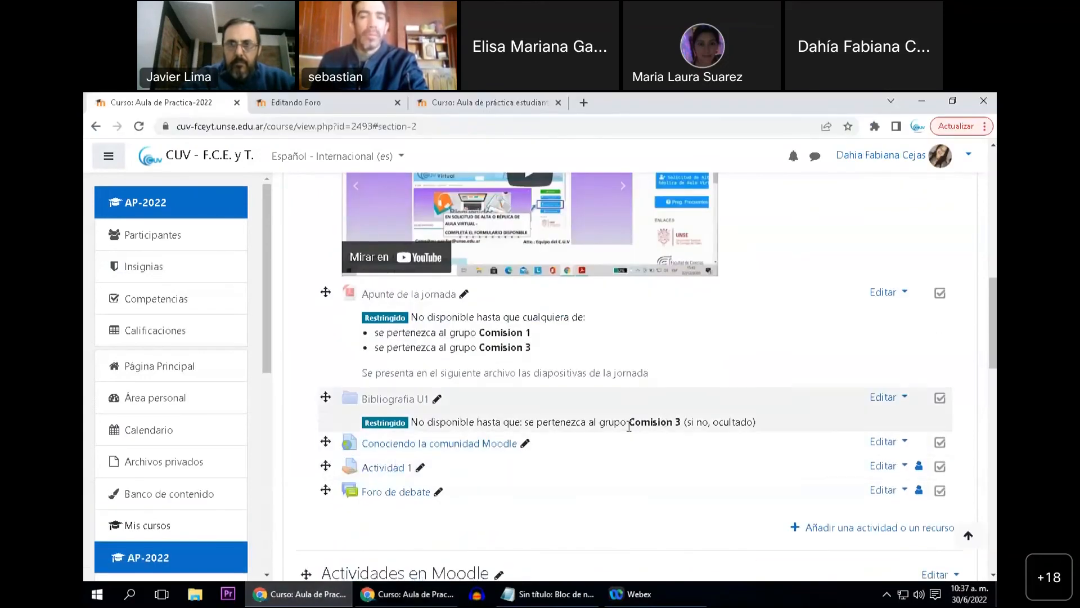
{"action": "left_click_drag", "start_coordinate": [628, 426], "coordinate": [677, 426]}
{"action": "left_click", "coordinate": [687, 427]}
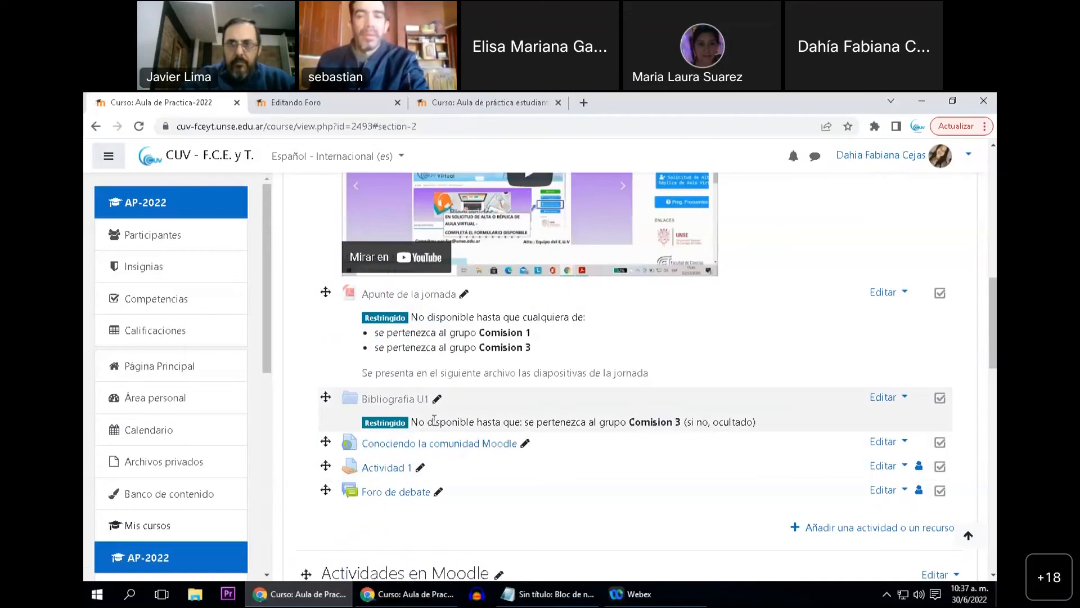
{"action": "left_click_drag", "start_coordinate": [416, 423], "coordinate": [753, 426]}
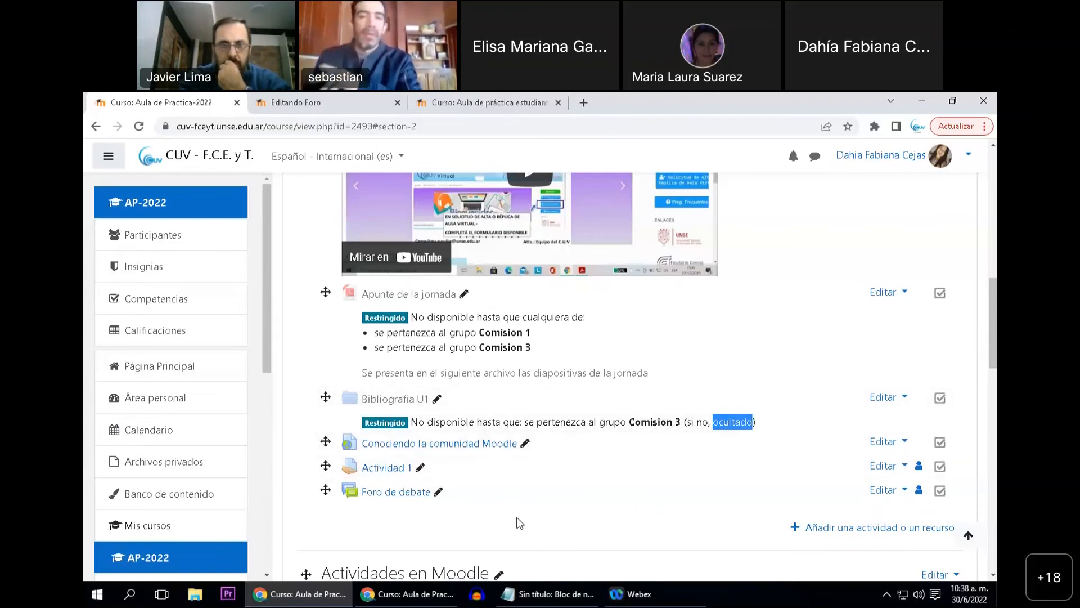
{"action": "scroll", "coordinate": [514, 520], "scroll_direction": "down", "scroll_amount": 4}
{"action": "scroll", "coordinate": [554, 507], "scroll_direction": "down", "scroll_amount": 3}
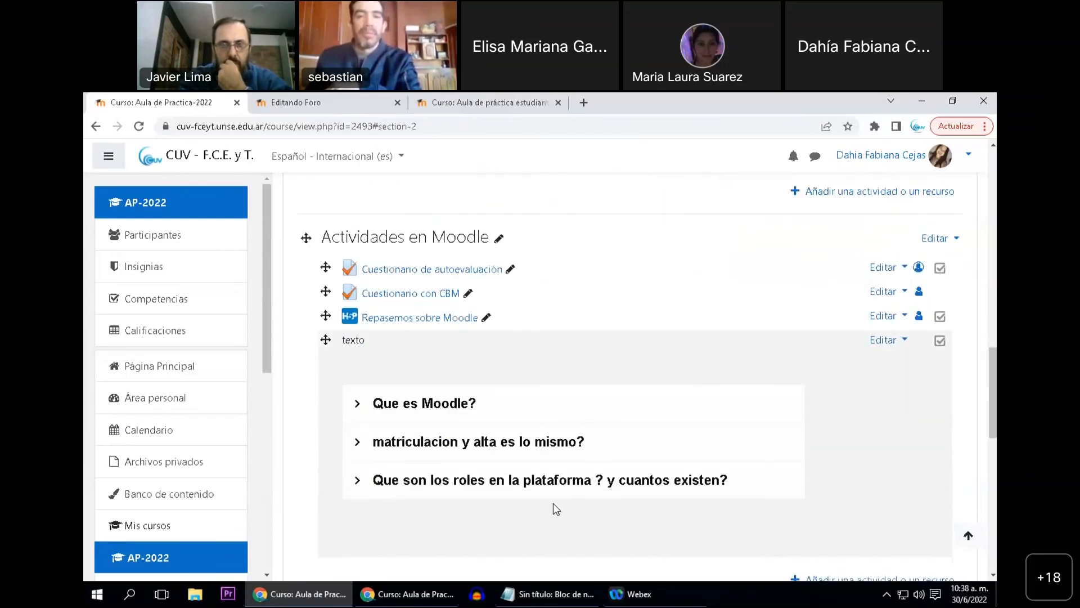
{"action": "scroll", "coordinate": [504, 490], "scroll_direction": "down", "scroll_amount": 7}
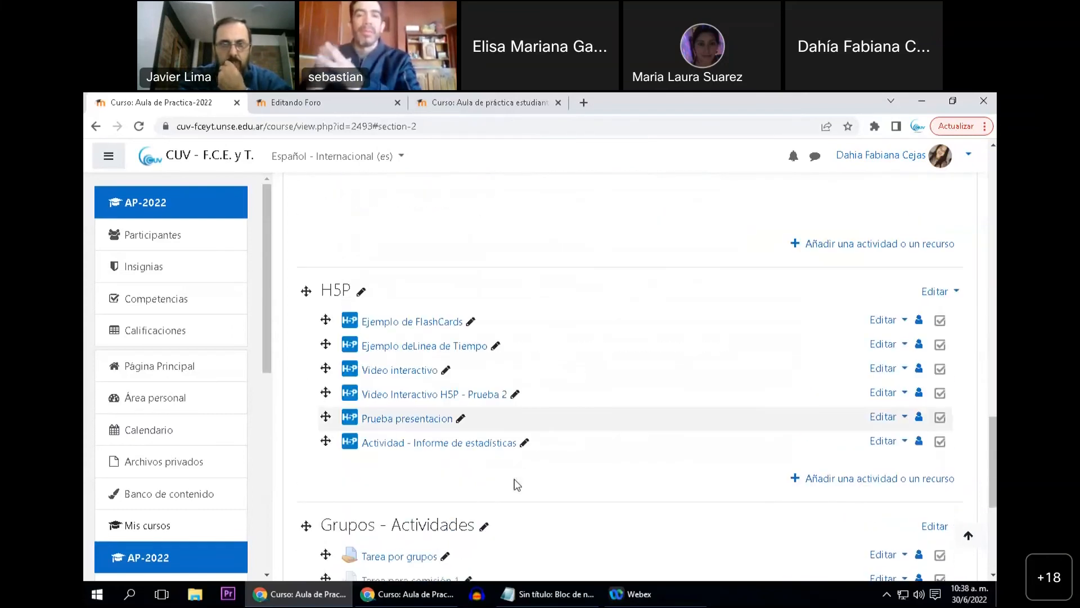
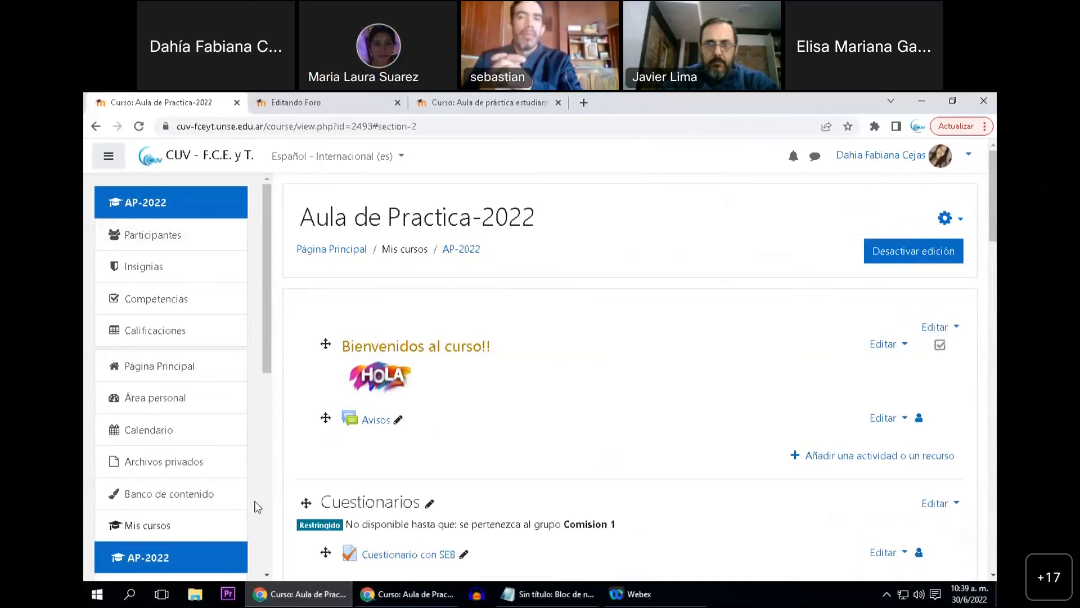
Open the groups page of the "APE-2022" course from its participants and review the group management options
{"action": "scroll", "coordinate": [251, 386], "scroll_direction": "down", "scroll_amount": 6}
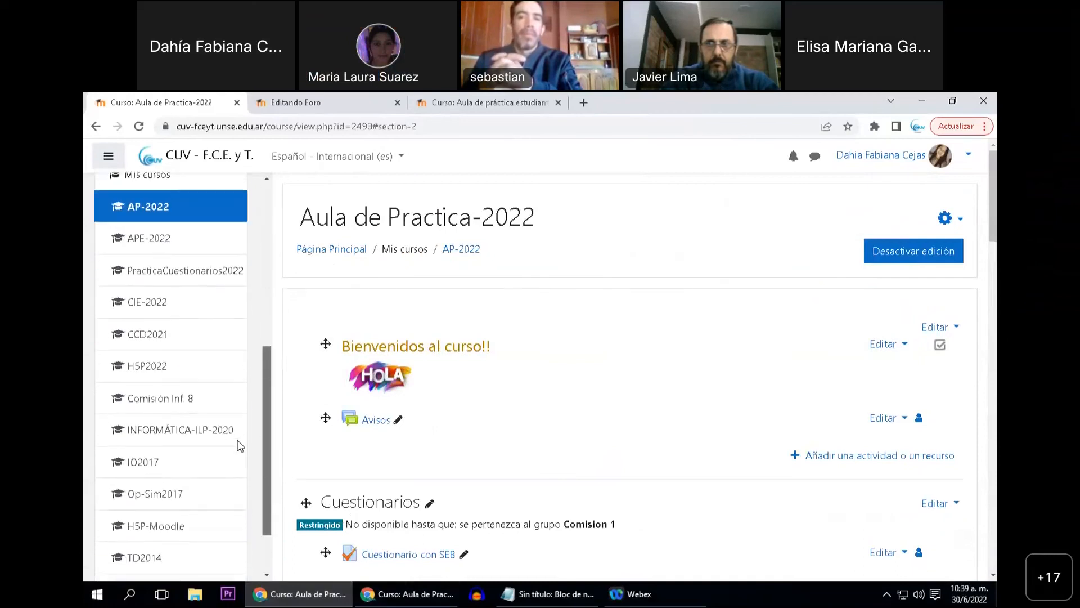
{"action": "left_click", "coordinate": [177, 238]}
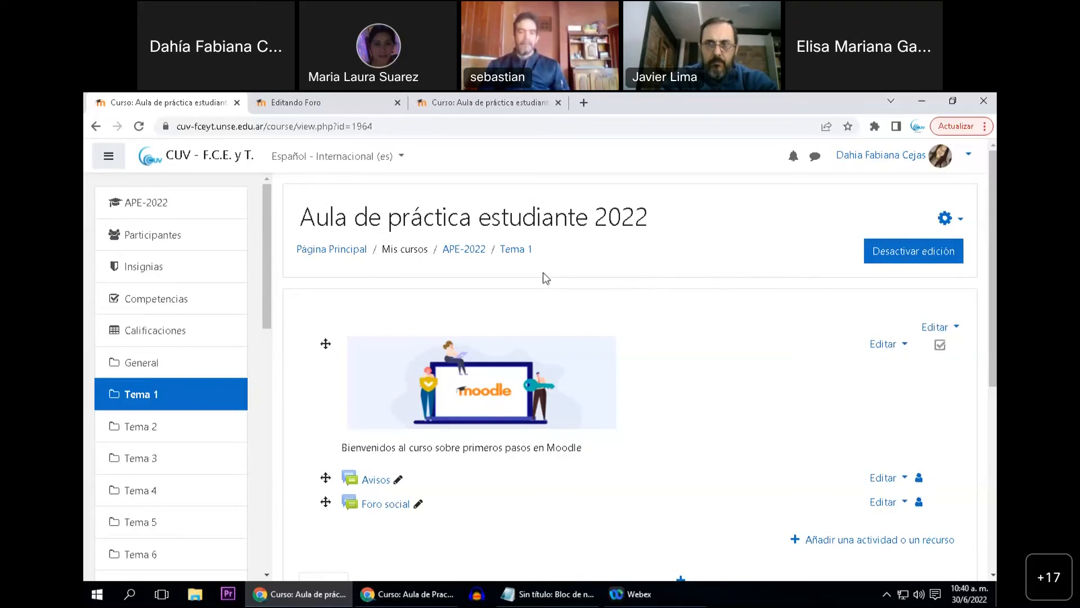
{"action": "left_click", "coordinate": [184, 234]}
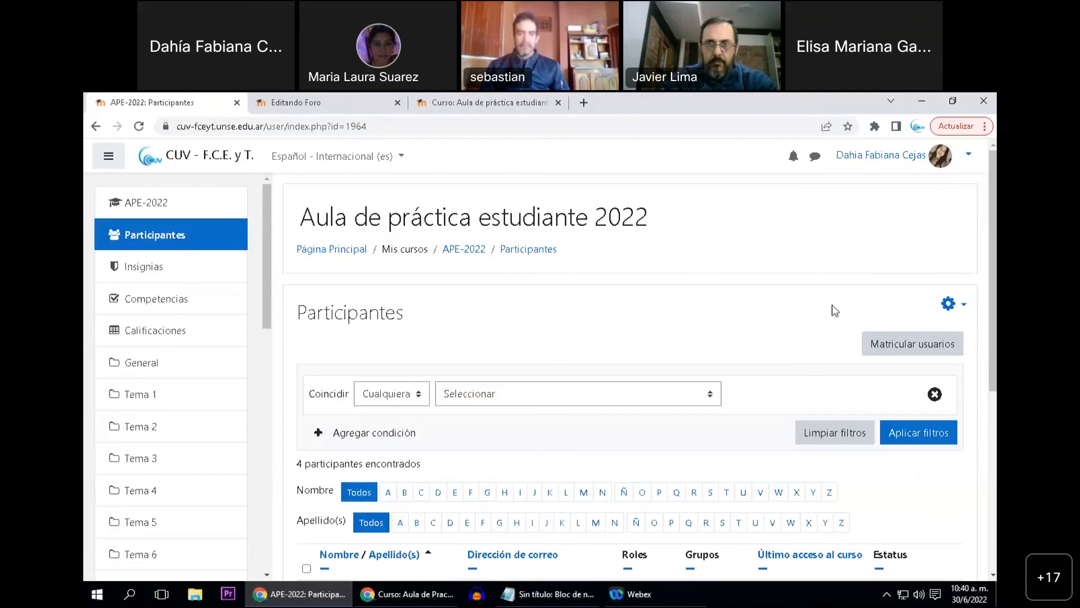
{"action": "left_click", "coordinate": [951, 304]}
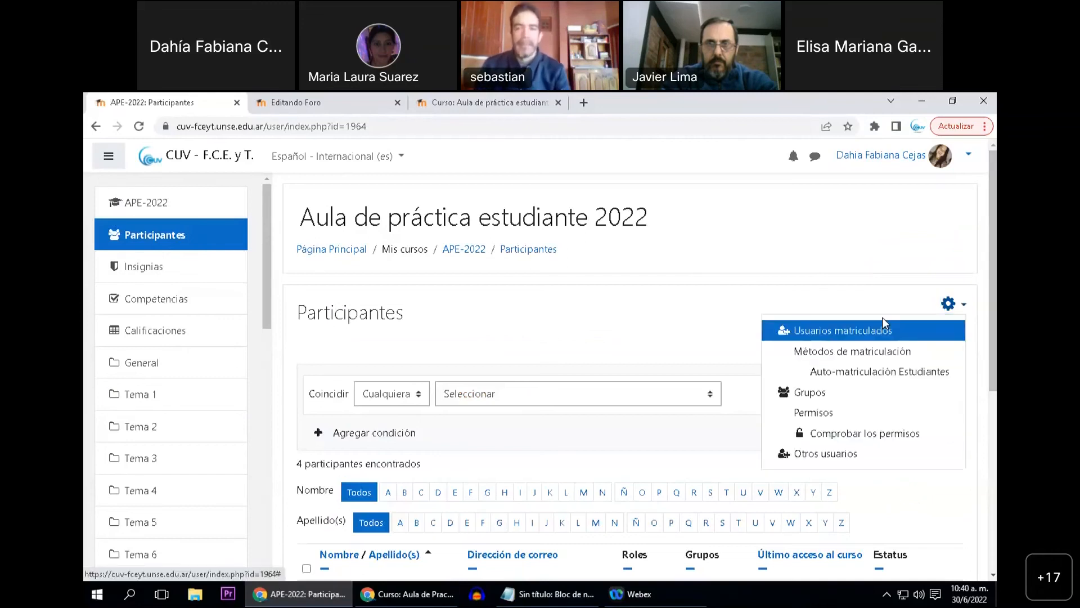
{"action": "left_click", "coordinate": [821, 392]}
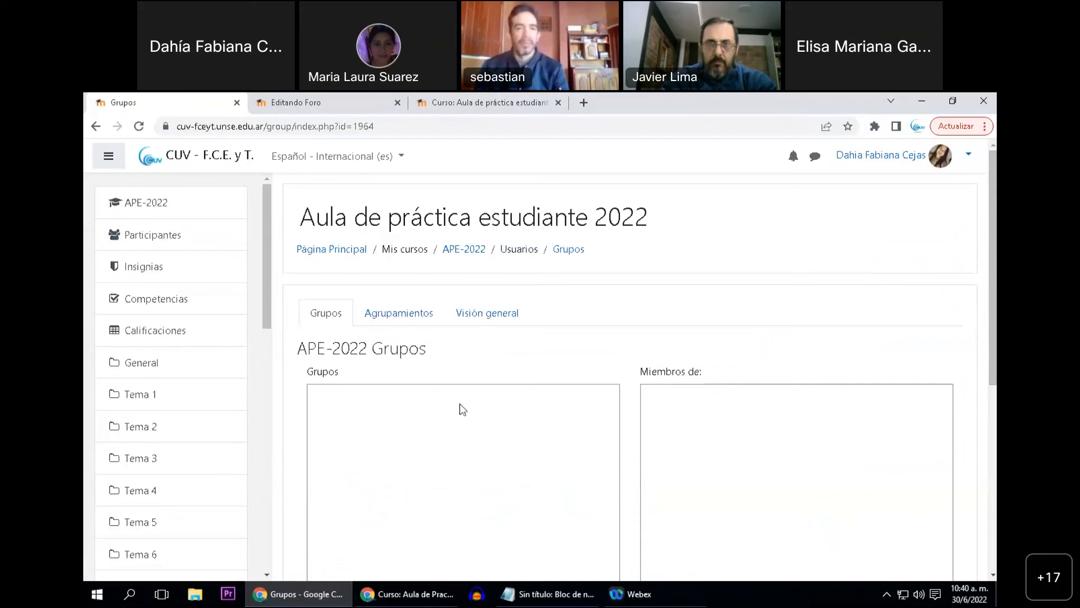
{"action": "scroll", "coordinate": [460, 403], "scroll_direction": "down", "scroll_amount": 3}
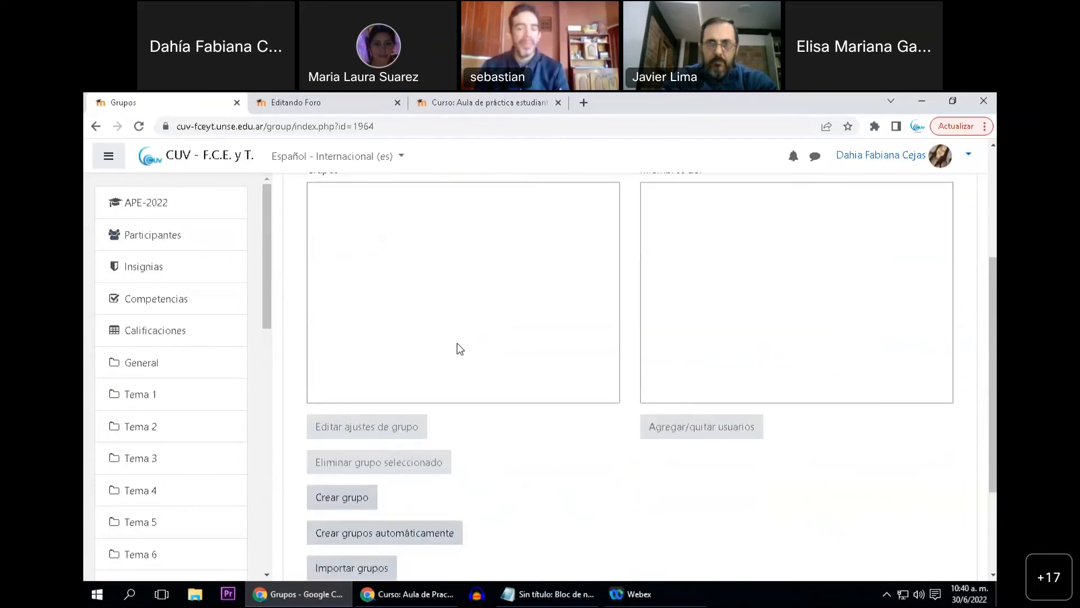
{"action": "scroll", "coordinate": [457, 345], "scroll_direction": "up", "scroll_amount": 3}
{"action": "scroll", "coordinate": [426, 360], "scroll_direction": "down", "scroll_amount": 1}
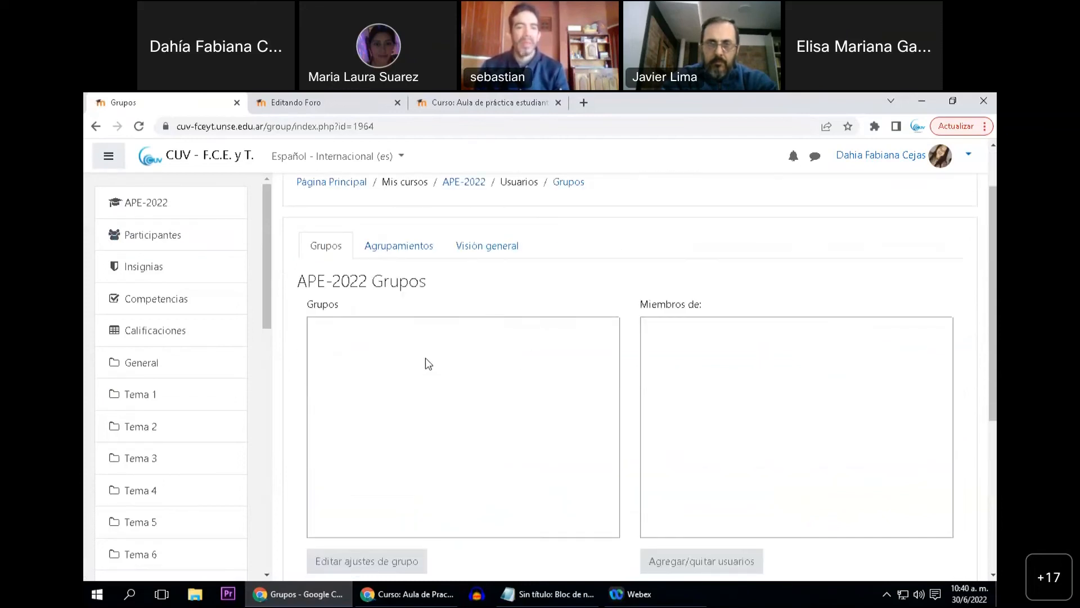
{"action": "scroll", "coordinate": [433, 360], "scroll_direction": "down", "scroll_amount": 2}
{"action": "scroll", "coordinate": [507, 363], "scroll_direction": "down", "scroll_amount": 2}
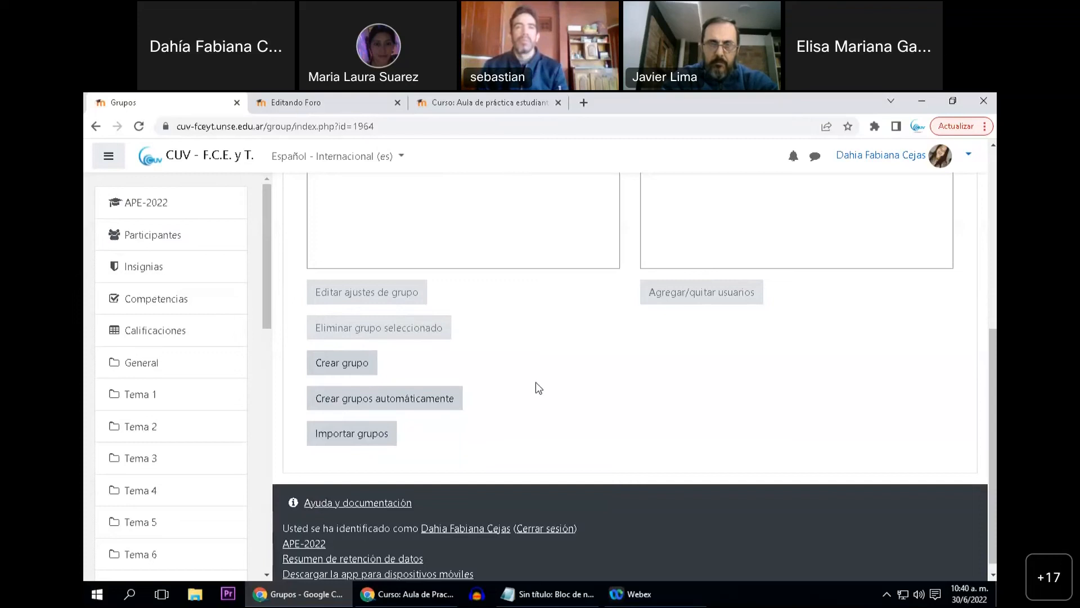
{"action": "scroll", "coordinate": [531, 385], "scroll_direction": "up", "scroll_amount": 4}
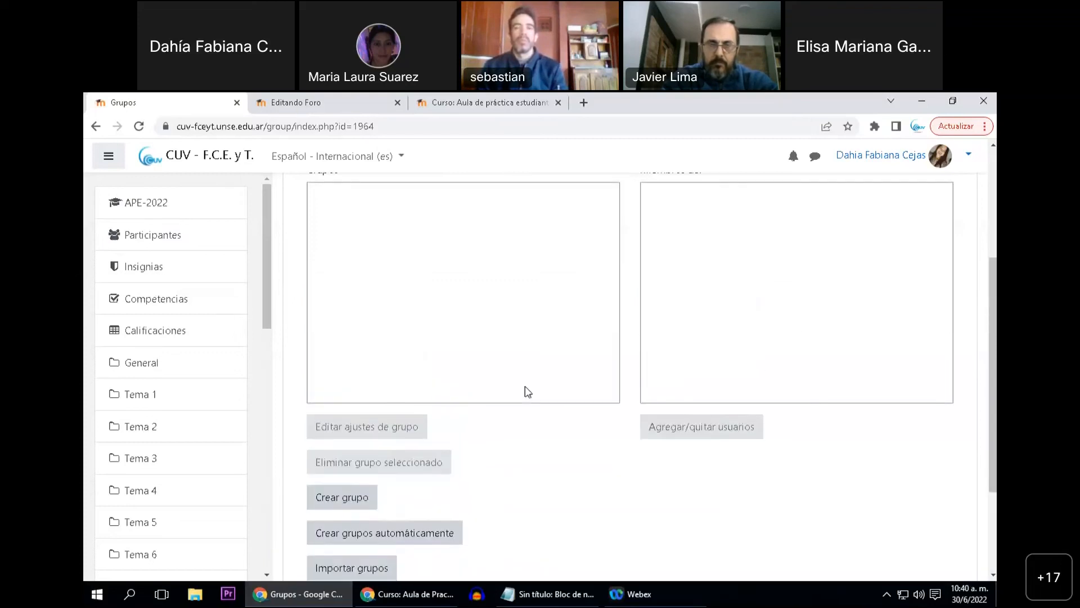
Start a new group in "APE-2022" named "Comisión 1" with the description "Turno mañana"
{"action": "scroll", "coordinate": [520, 390], "scroll_direction": "down", "scroll_amount": 1}
{"action": "scroll", "coordinate": [518, 392], "scroll_direction": "down", "scroll_amount": 1}
{"action": "left_click", "coordinate": [366, 432]}
{"action": "left_click", "coordinate": [518, 340]}
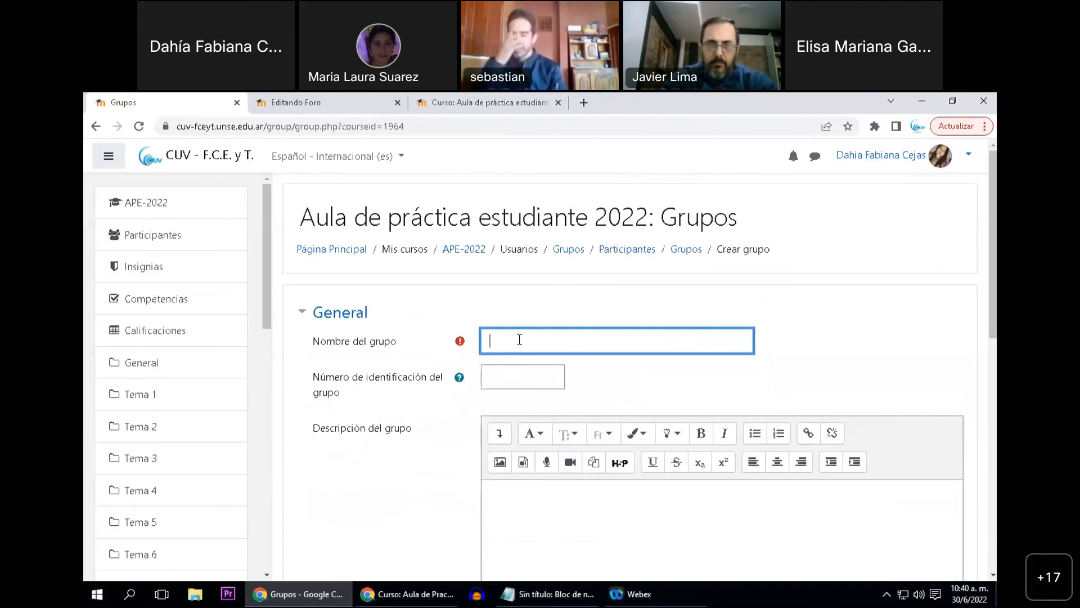
{"action": "type", "text": "Com"}
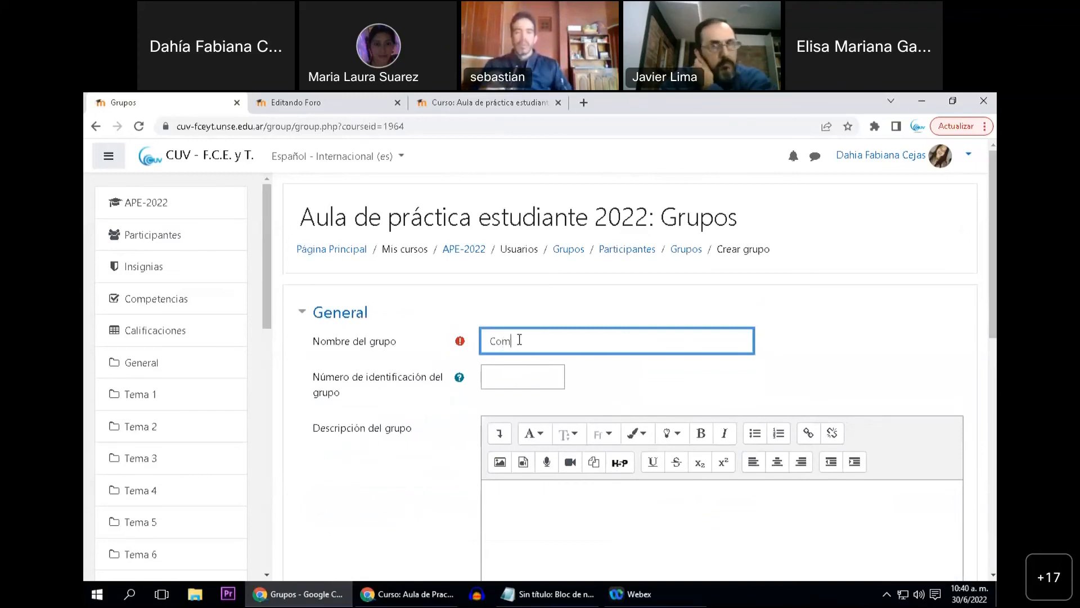
{"action": "type", "text": "isión 1"}
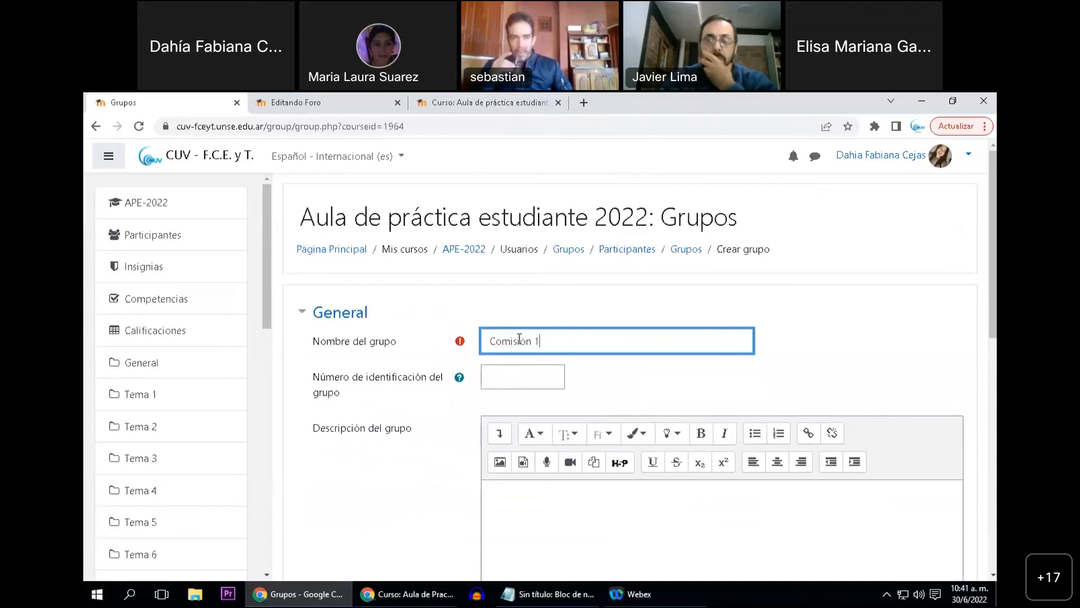
{"action": "left_click", "coordinate": [527, 492]}
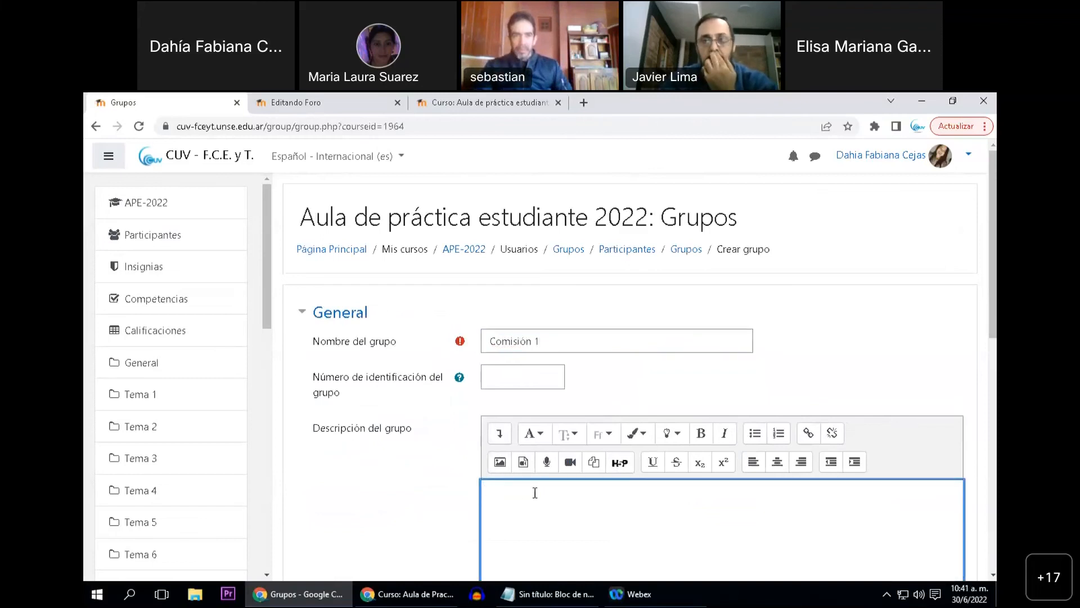
{"action": "type", "text": "Turno mañana"}
Make the enrolment key of "Comisión 1" readable and enter the group's enrolment key
{"action": "scroll", "coordinate": [401, 491], "scroll_direction": "down", "scroll_amount": 3}
{"action": "scroll", "coordinate": [408, 485], "scroll_direction": "down", "scroll_amount": 2}
{"action": "left_click", "coordinate": [507, 376]}
{"action": "left_click", "coordinate": [638, 376]}
{"action": "left_click", "coordinate": [549, 375]}
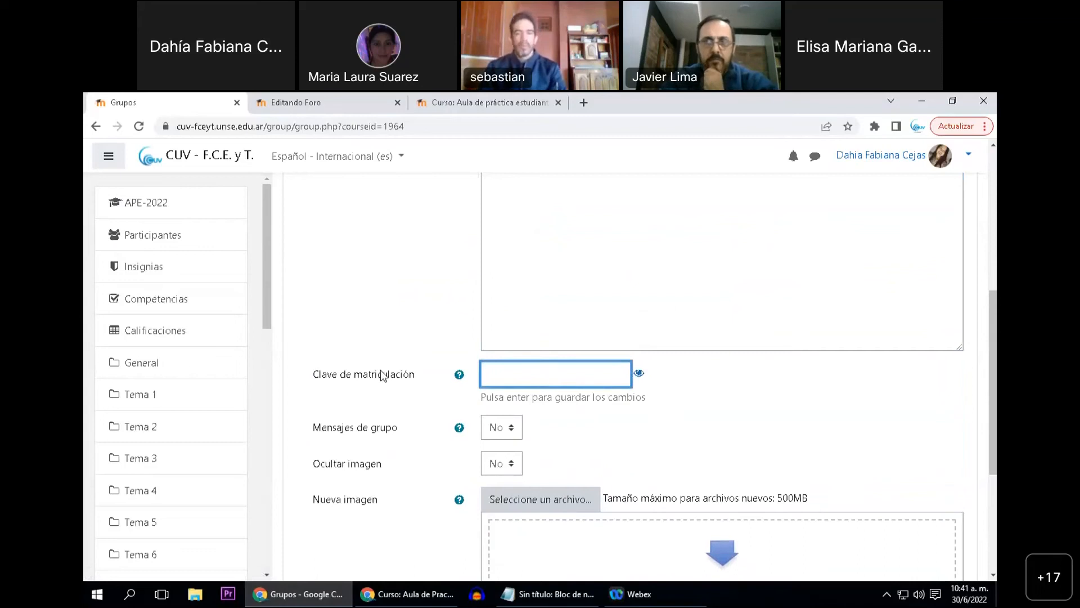
{"action": "left_click", "coordinate": [496, 377]}
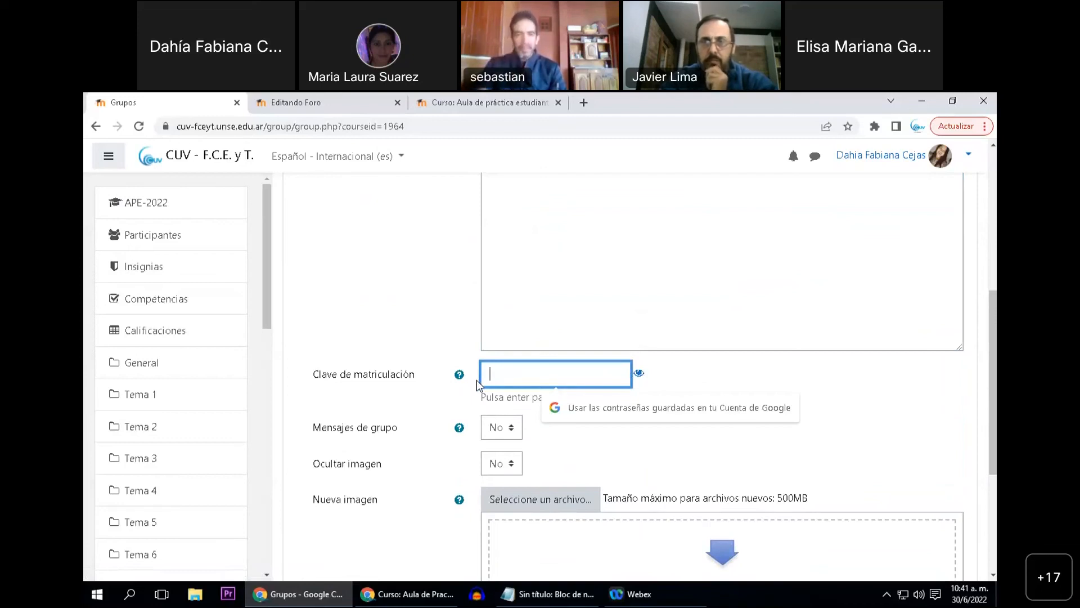
{"action": "type", "text": "ca"}
{"action": "key", "text": "BackSpace"}
{"action": "key", "text": "BackSpace"}
{"action": "scroll", "coordinate": [377, 377], "scroll_direction": "up", "scroll_amount": 3}
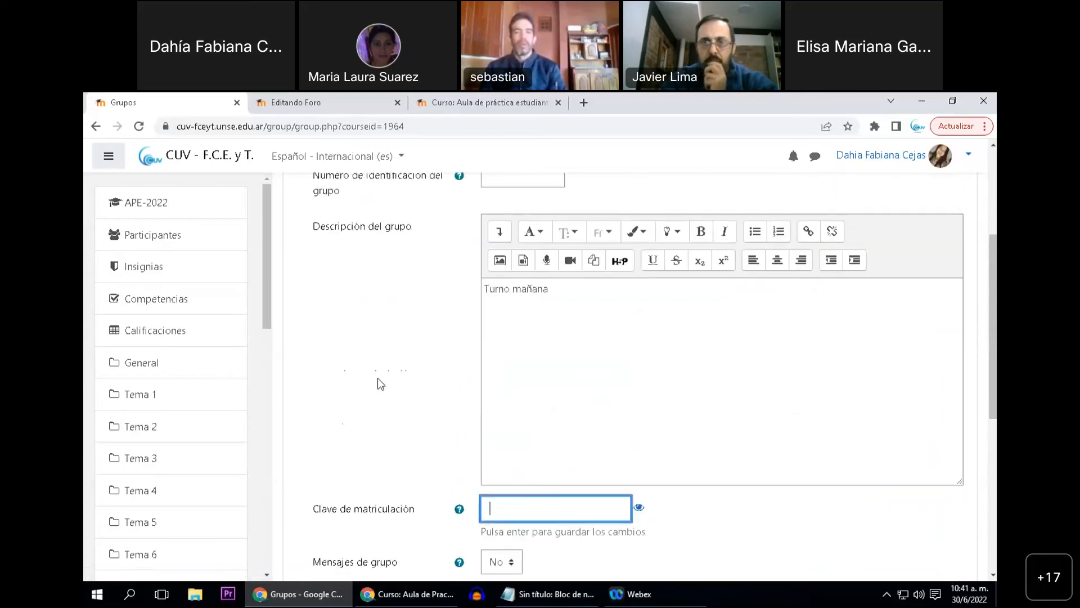
{"action": "scroll", "coordinate": [377, 383], "scroll_direction": "down", "scroll_amount": 2}
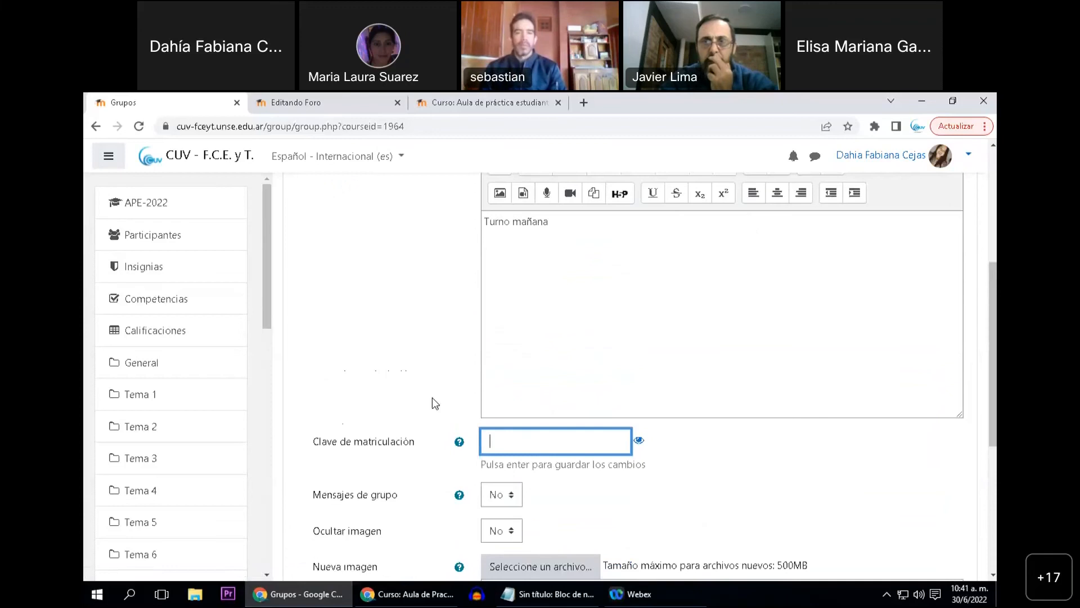
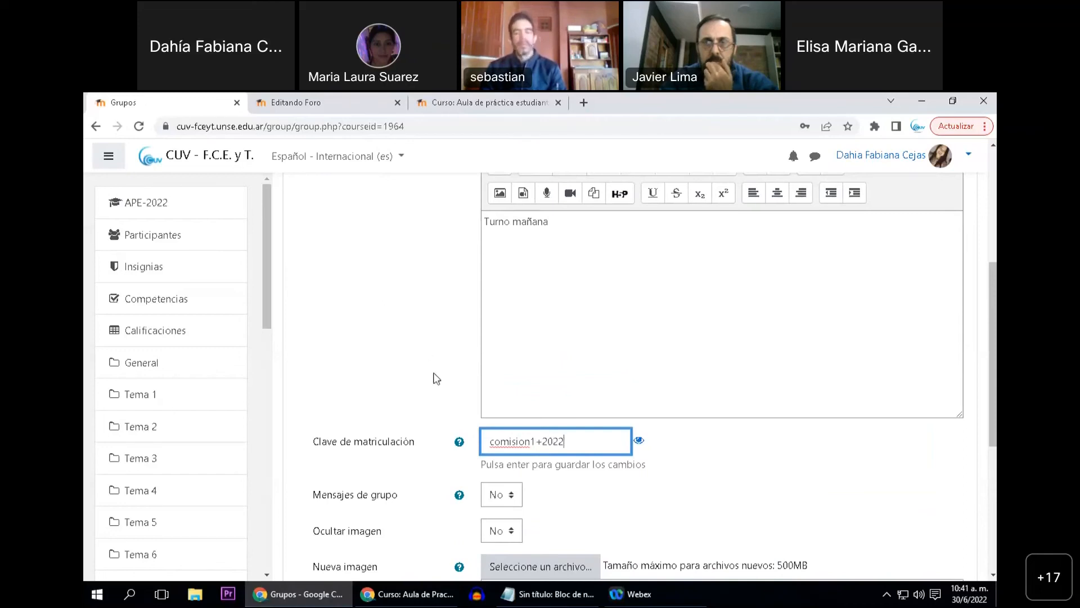
Try to save the "Comisión 1" group with the entered enrolment key
{"action": "scroll", "coordinate": [399, 425], "scroll_direction": "down", "scroll_amount": 1}
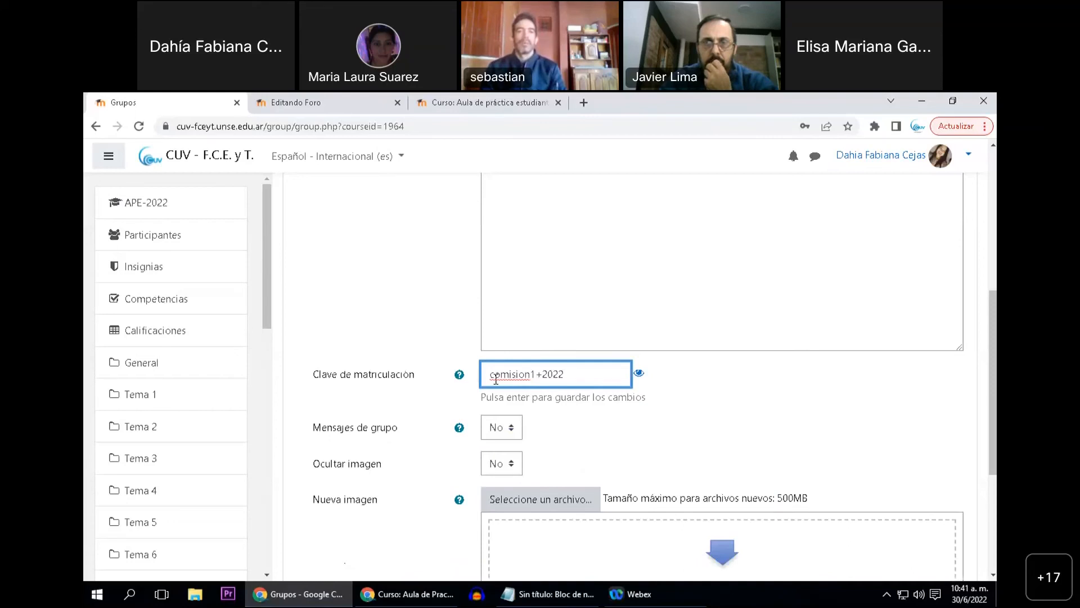
{"action": "scroll", "coordinate": [569, 395], "scroll_direction": "down", "scroll_amount": 1}
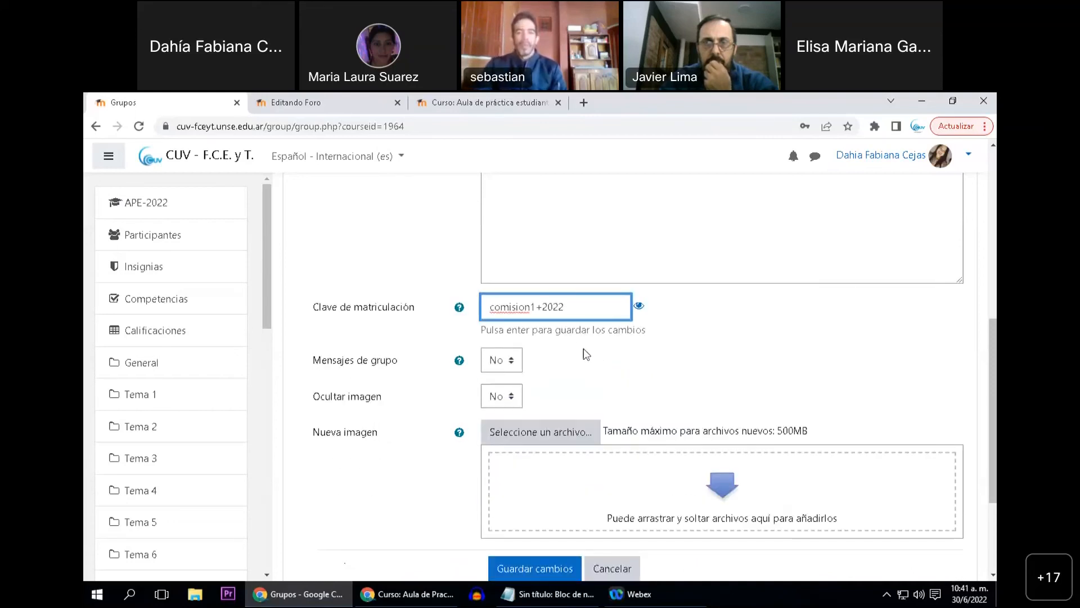
{"action": "scroll", "coordinate": [588, 343], "scroll_direction": "down", "scroll_amount": 2}
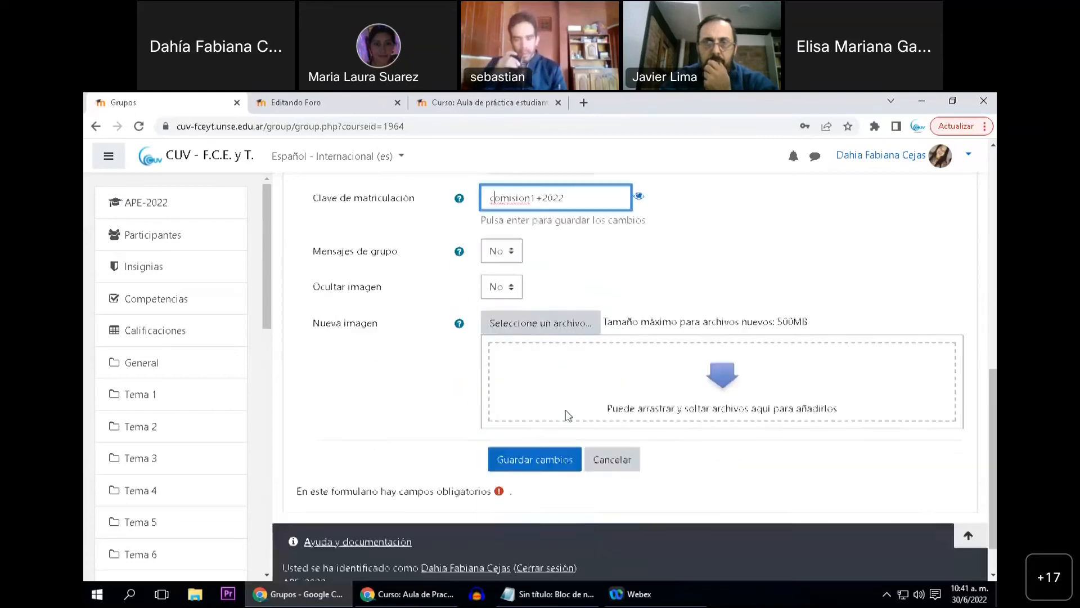
{"action": "left_click", "coordinate": [547, 464]}
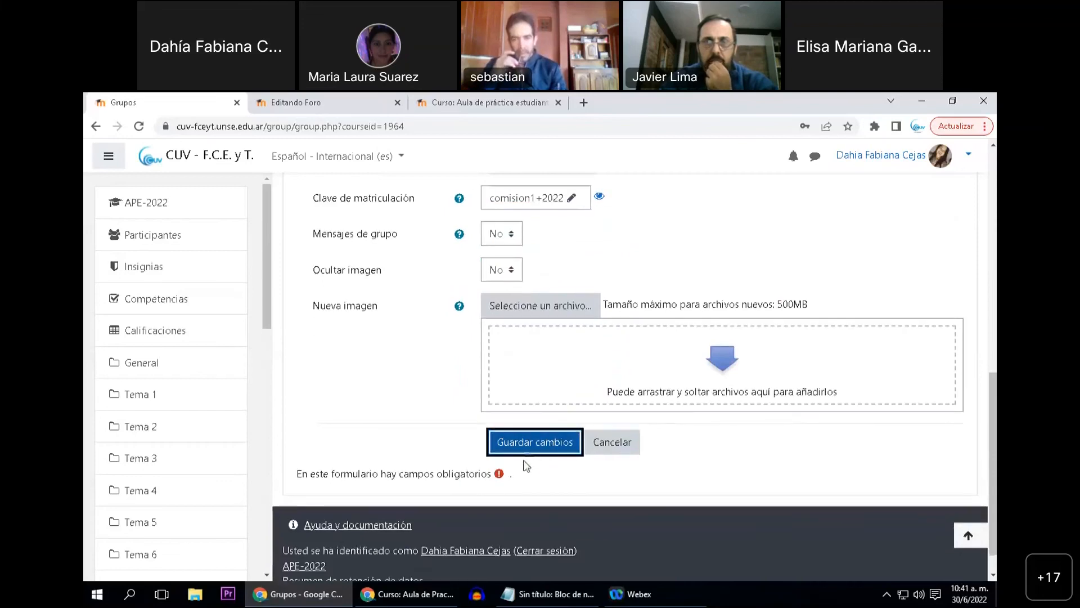
{"action": "left_click", "coordinate": [529, 447]}
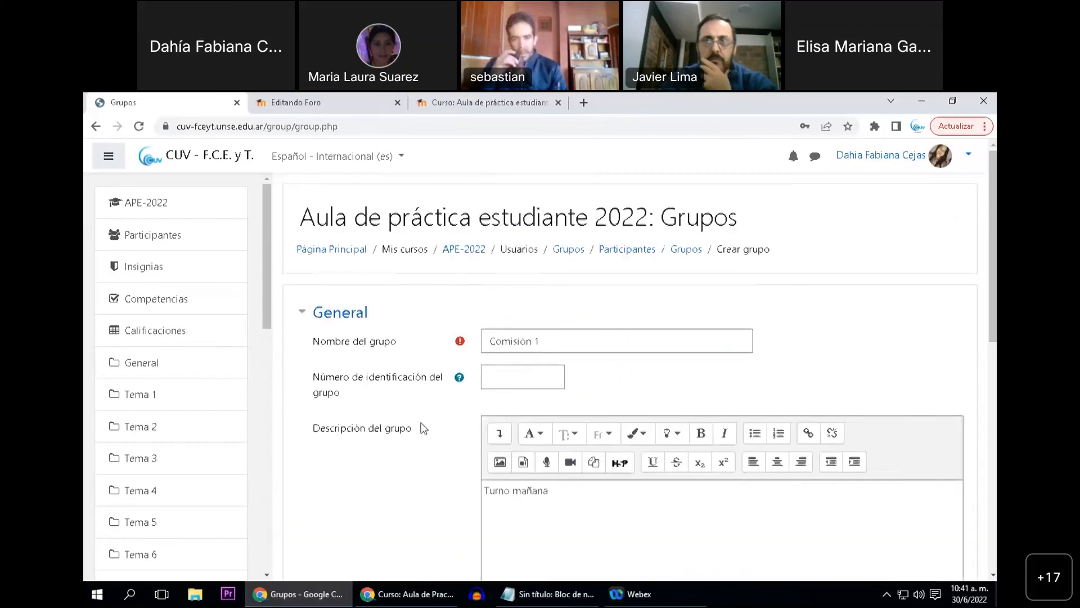
Change the first letter of the "Comisión 1" enrolment key to uppercase and save the group
{"action": "scroll", "coordinate": [416, 425], "scroll_direction": "down", "scroll_amount": 4}
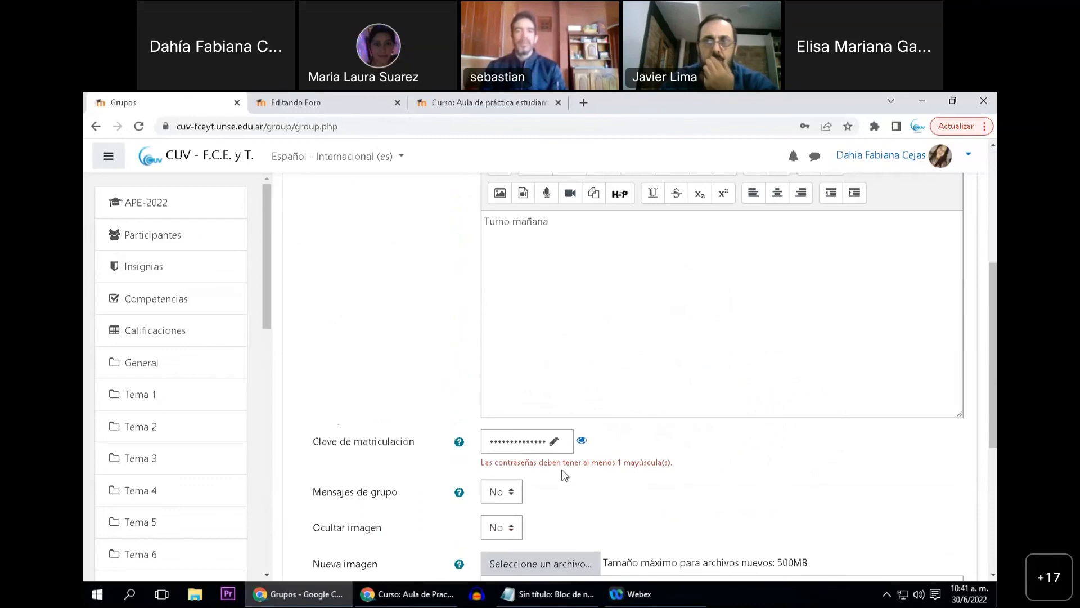
{"action": "left_click", "coordinate": [582, 441]}
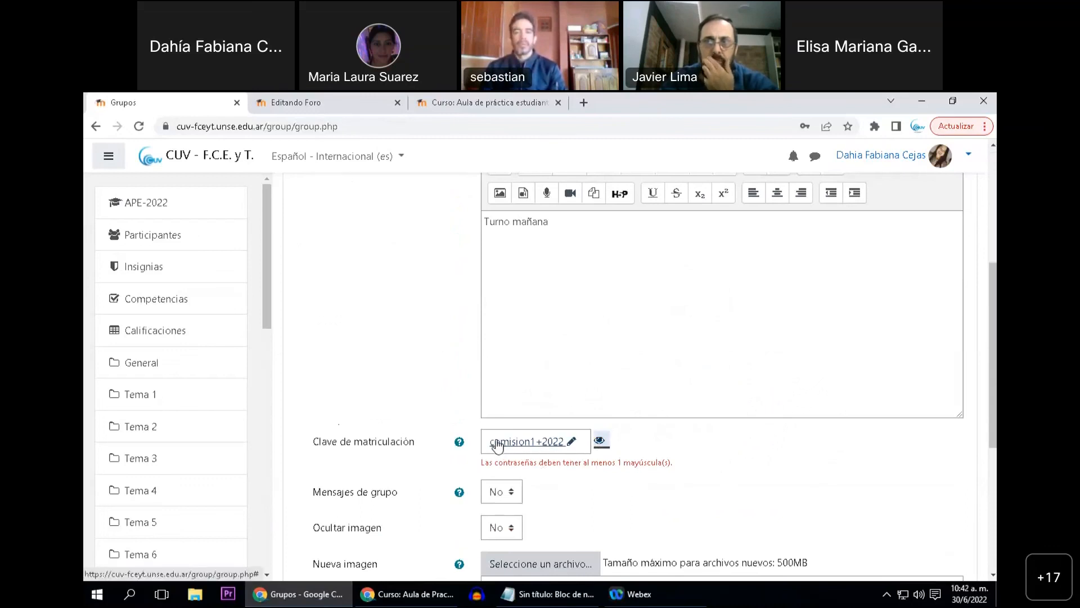
{"action": "left_click", "coordinate": [497, 446]}
{"action": "left_click", "coordinate": [518, 447]}
{"action": "key", "text": "Home"}
{"action": "key", "text": "Delete"}
{"action": "type", "text": "C"}
{"action": "key", "text": "Return"}
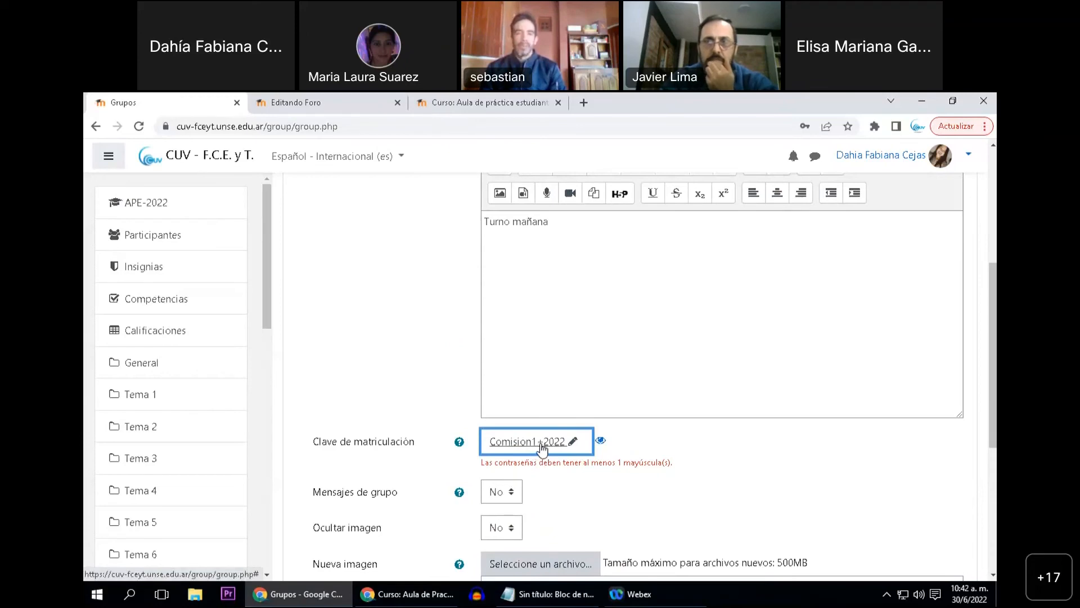
{"action": "scroll", "coordinate": [560, 484], "scroll_direction": "down", "scroll_amount": 1}
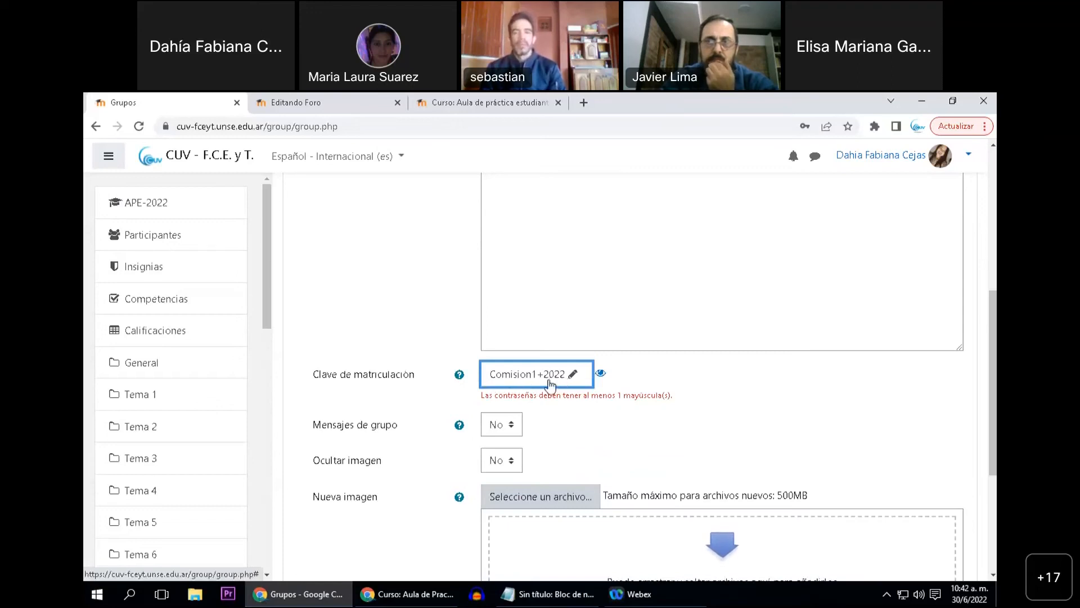
{"action": "scroll", "coordinate": [381, 465], "scroll_direction": "down", "scroll_amount": 2}
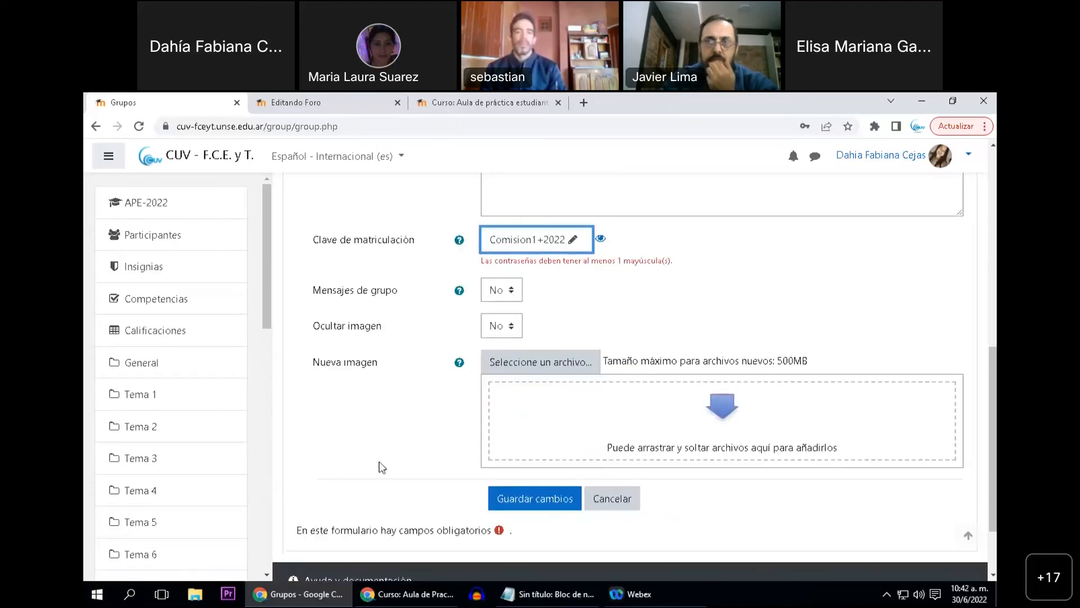
{"action": "left_click", "coordinate": [512, 501]}
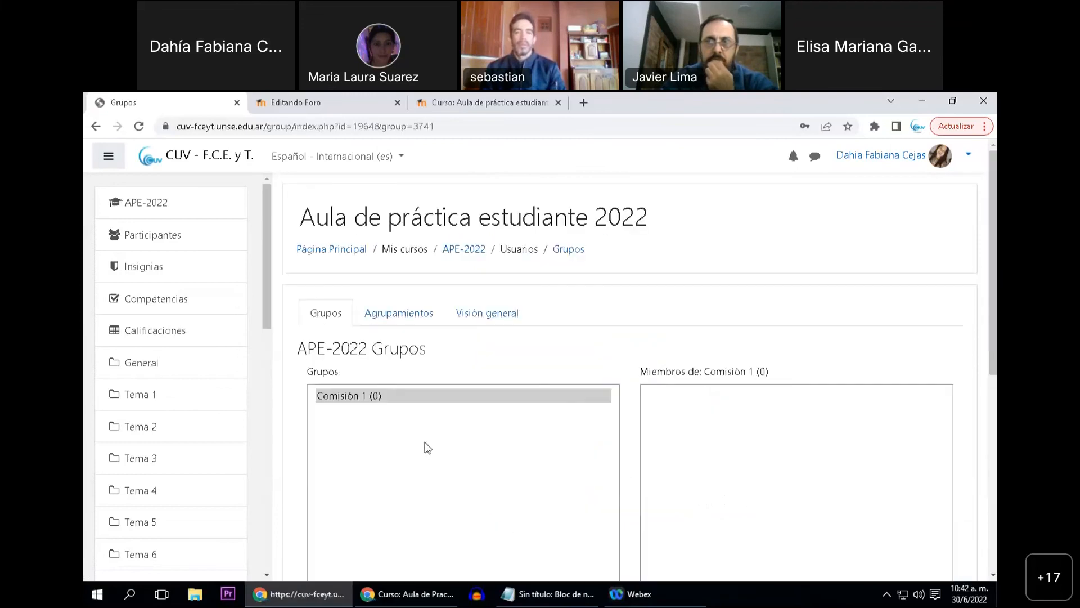
Start another group in "APE-2022" and name it "Comisión 2"
{"action": "scroll", "coordinate": [417, 429], "scroll_direction": "down", "scroll_amount": 2}
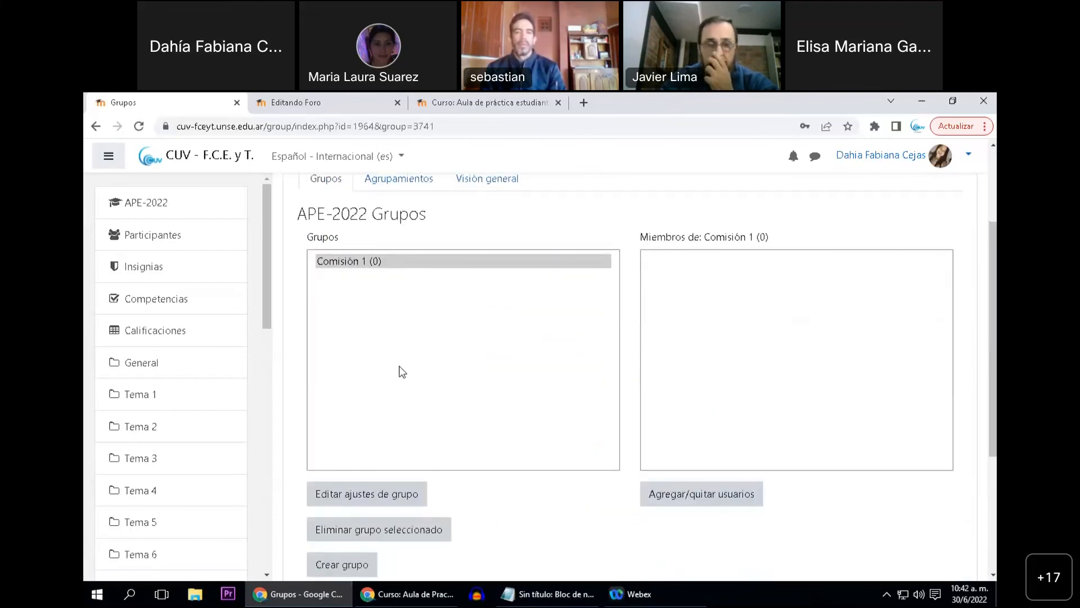
{"action": "left_click", "coordinate": [349, 564]}
{"action": "left_click", "coordinate": [522, 340]}
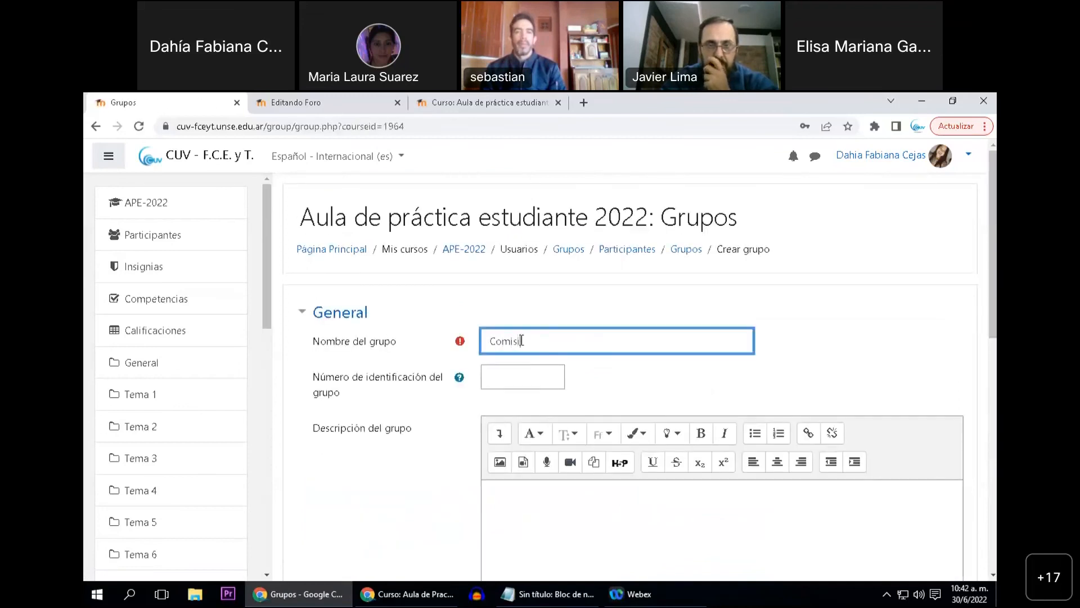
{"action": "type", "text": "Comisión 2 T"}
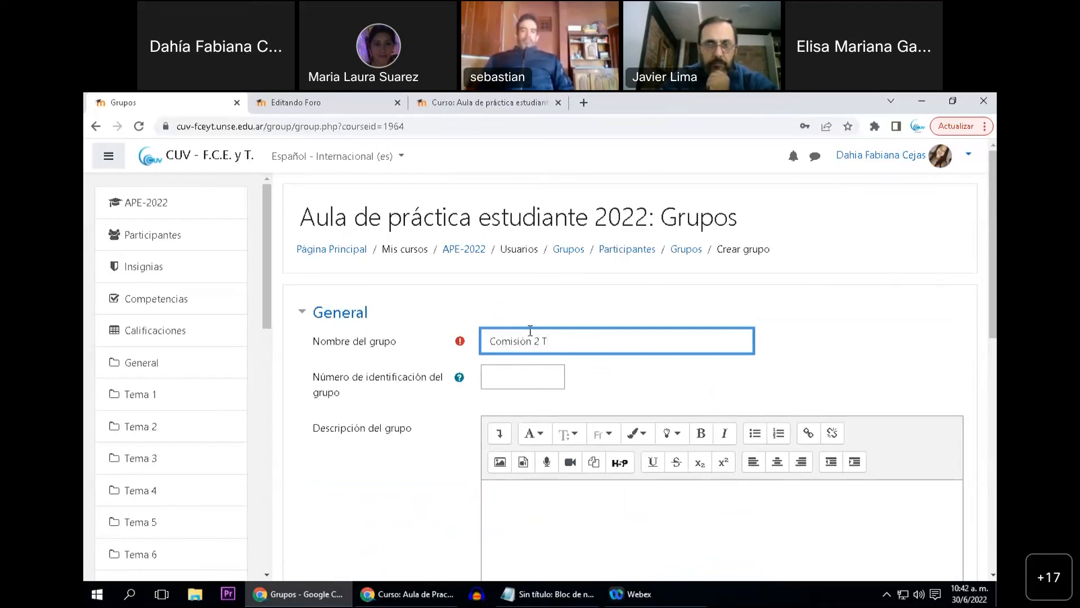
{"action": "key", "text": "BackSpace"}
{"action": "key", "text": "BackSpace"}
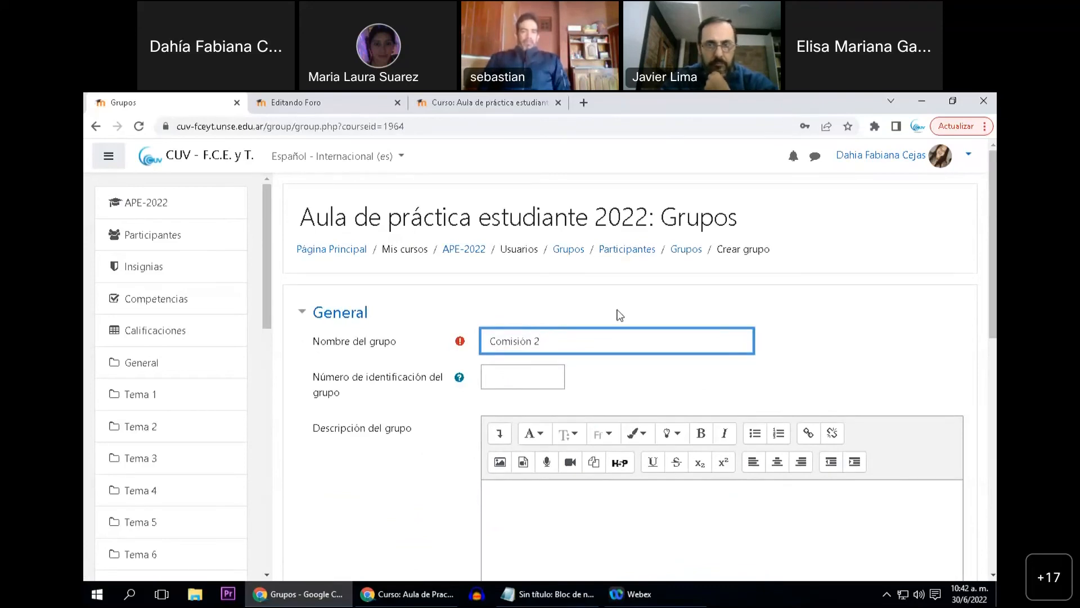
Enter "Turno Tarde" as the description of the group "Comisión 2"
{"action": "left_click", "coordinate": [565, 527]}
{"action": "type", "text": "Ta"}
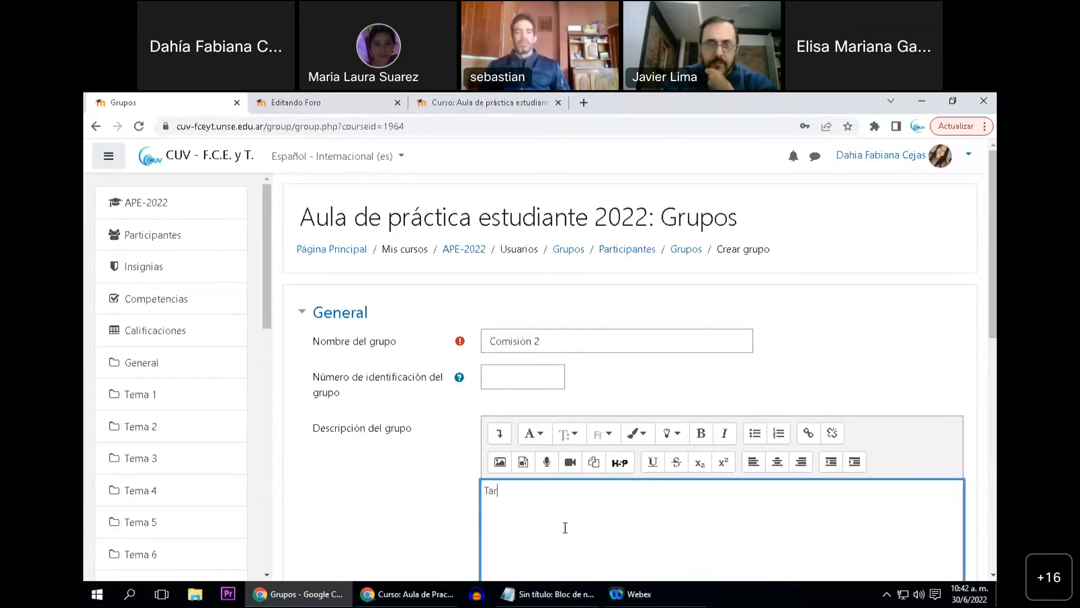
{"action": "key", "text": "BackSpace"}
{"action": "type", "text": "urn"}
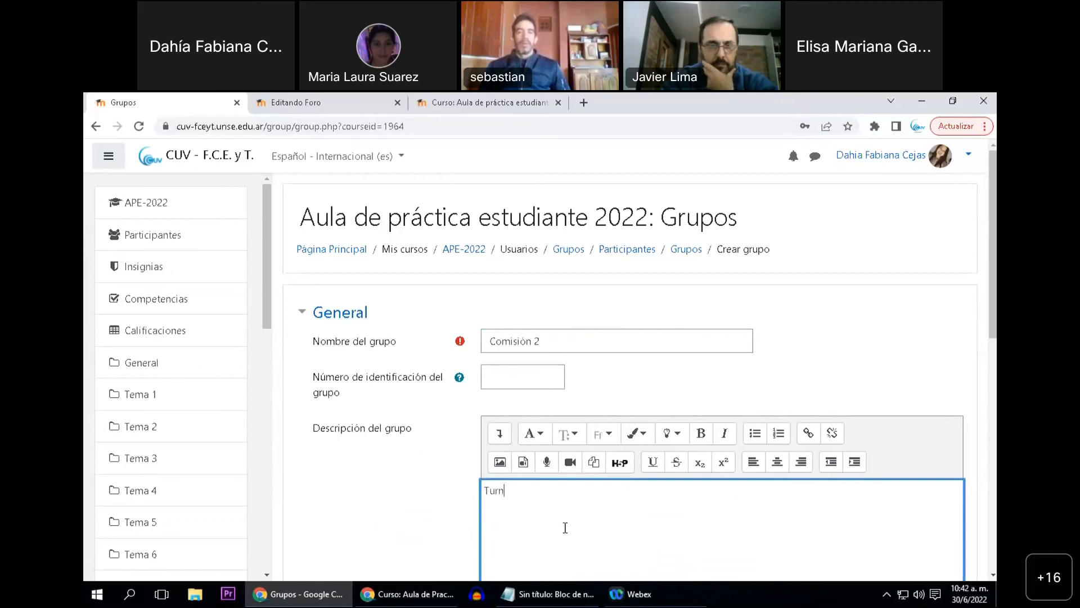
{"action": "type", "text": "o Tarde"}
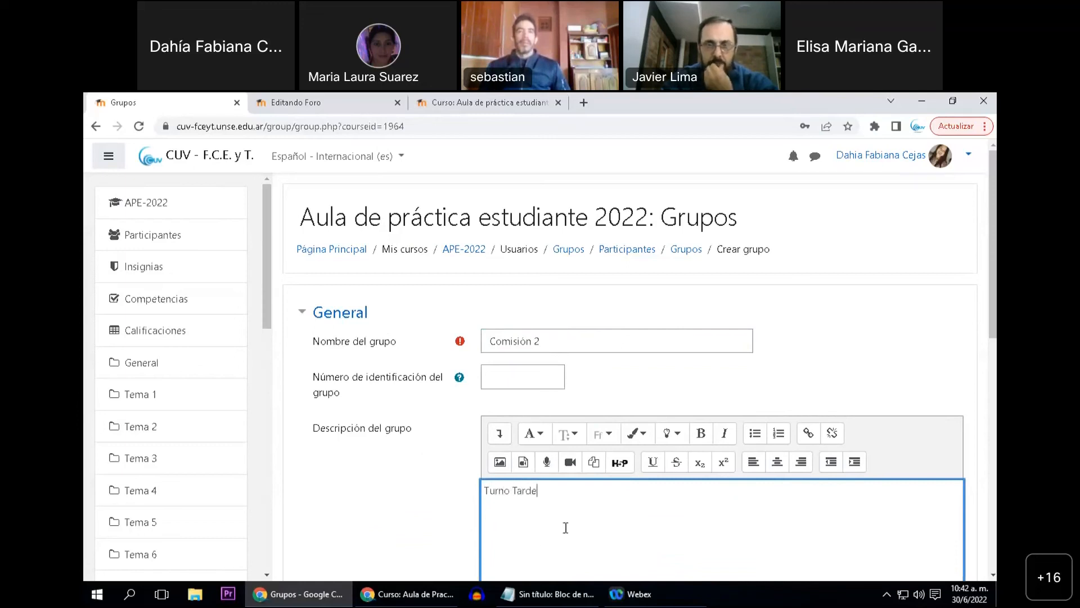
Open the enrolment key of "Comisión 2" for editing and make it readable
{"action": "scroll", "coordinate": [441, 504], "scroll_direction": "down", "scroll_amount": 3}
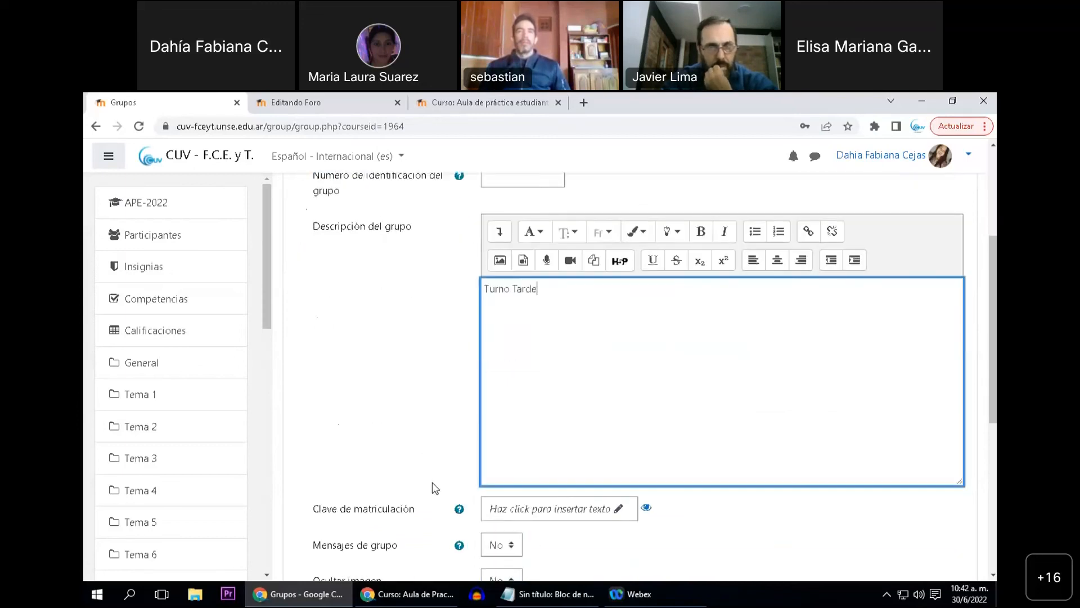
{"action": "left_click", "coordinate": [591, 515]}
{"action": "scroll", "coordinate": [516, 505], "scroll_direction": "down", "scroll_amount": 1}
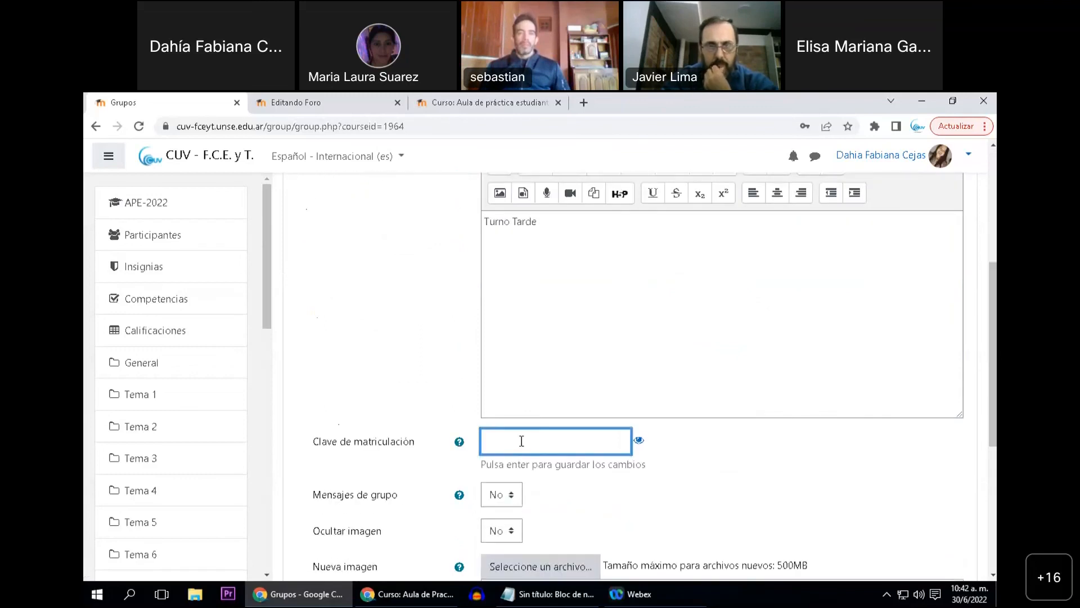
{"action": "key", "text": "BackSpace"}
{"action": "key", "text": "BackSpace"}
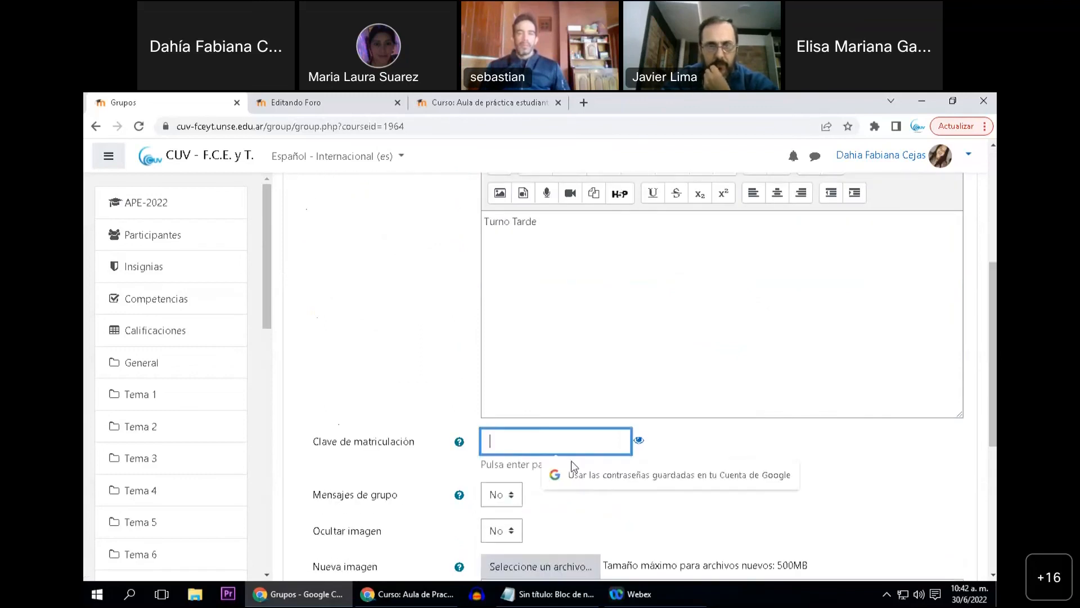
{"action": "left_click", "coordinate": [642, 441]}
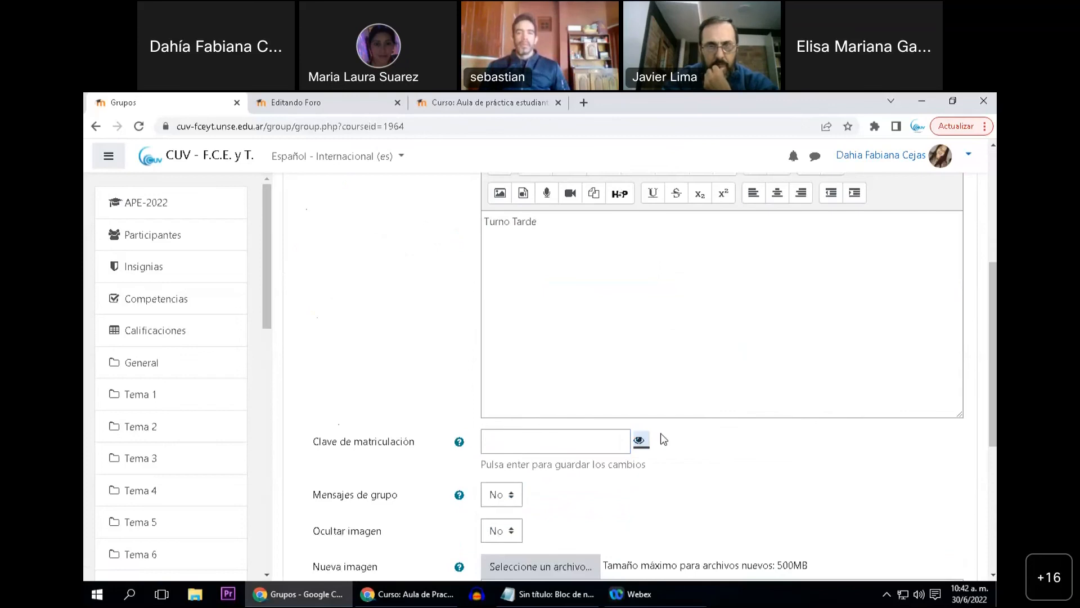
Enter the enrolment key of "Comisión 2" with a capital first letter and save the group
{"action": "left_click", "coordinate": [572, 434]}
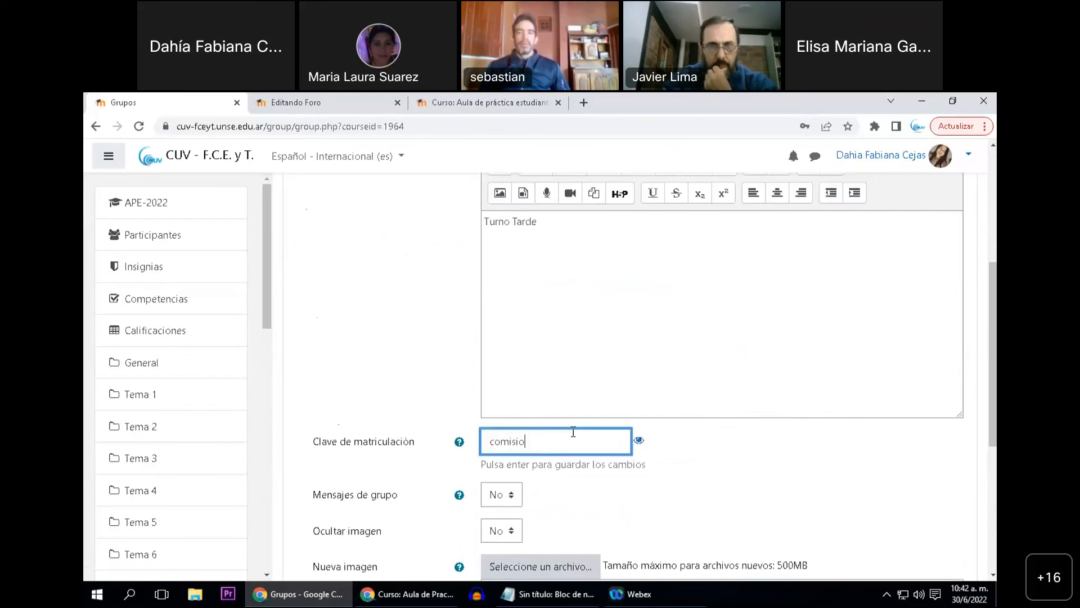
{"action": "key", "text": "ctrl+a"}
{"action": "scroll", "coordinate": [450, 460], "scroll_direction": "down", "scroll_amount": 5}
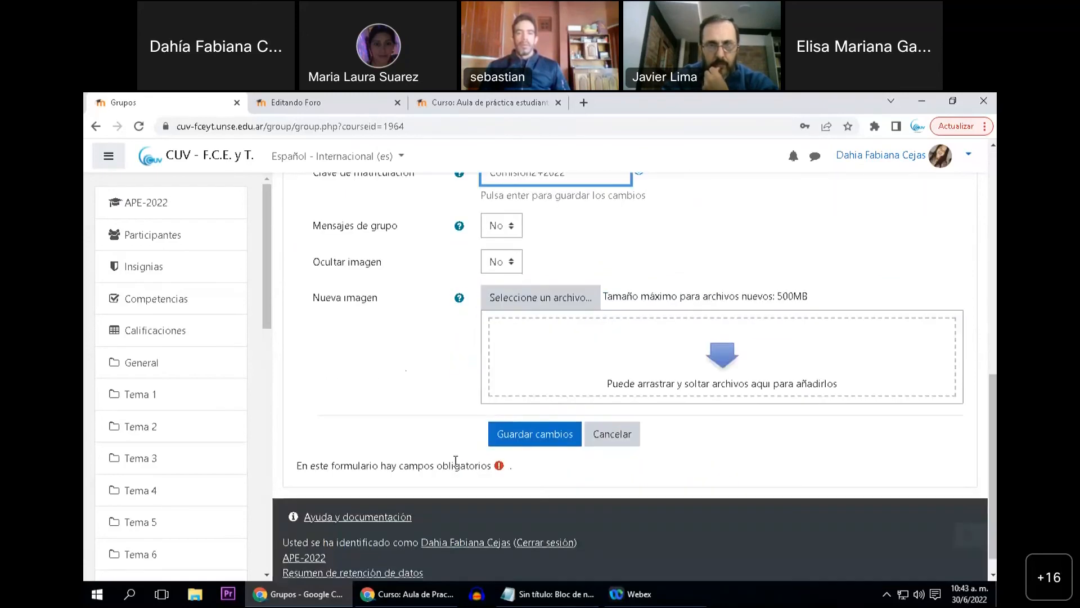
{"action": "left_click", "coordinate": [514, 442]}
Check the members of "Comisión 1" and "Comisión 2" in the group list of "APE-2022"
{"action": "scroll", "coordinate": [487, 409], "scroll_direction": "down", "scroll_amount": 1}
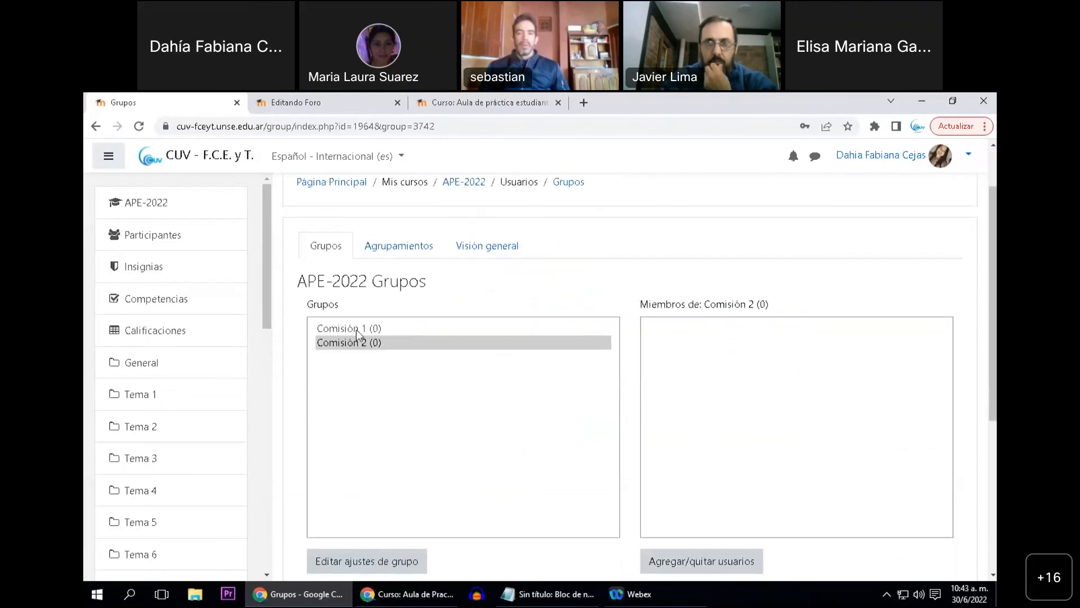
{"action": "left_click", "coordinate": [350, 330]}
{"action": "left_click", "coordinate": [353, 342]}
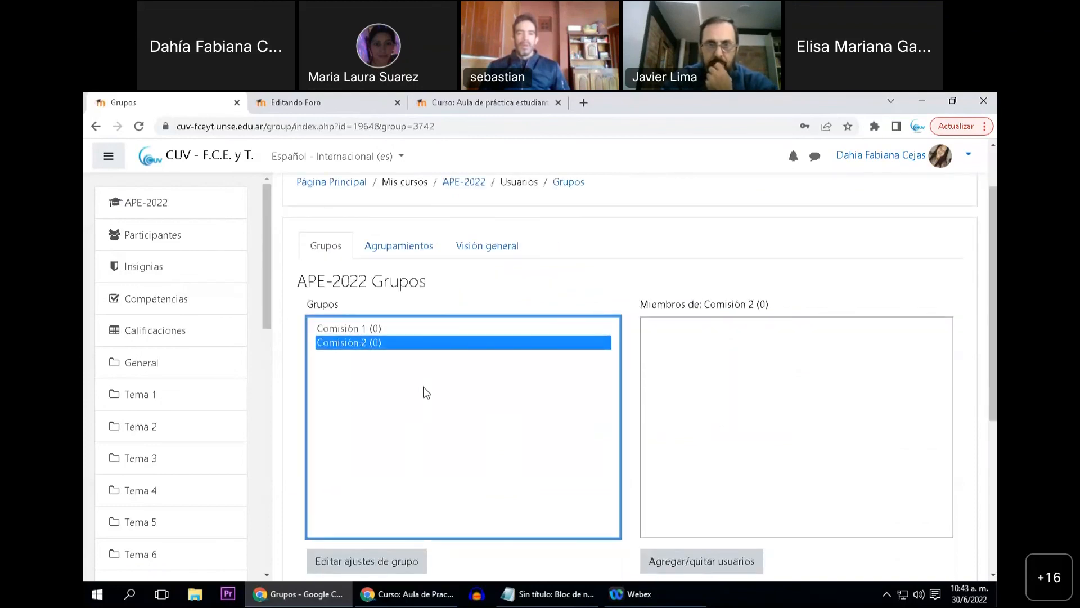
{"action": "scroll", "coordinate": [414, 409], "scroll_direction": "down", "scroll_amount": 1}
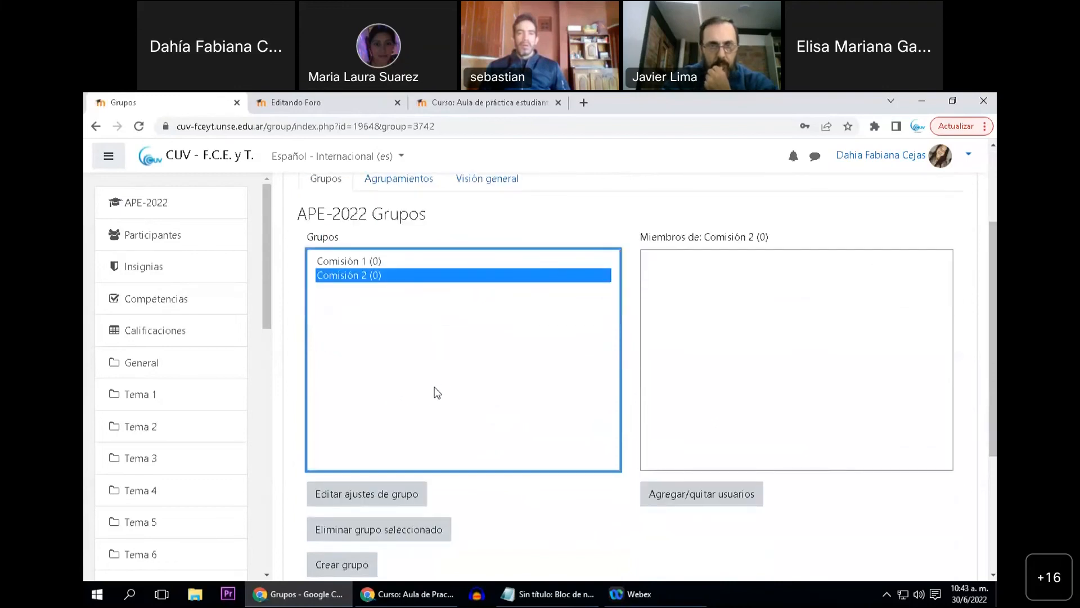
{"action": "scroll", "coordinate": [422, 411], "scroll_direction": "up", "scroll_amount": 1}
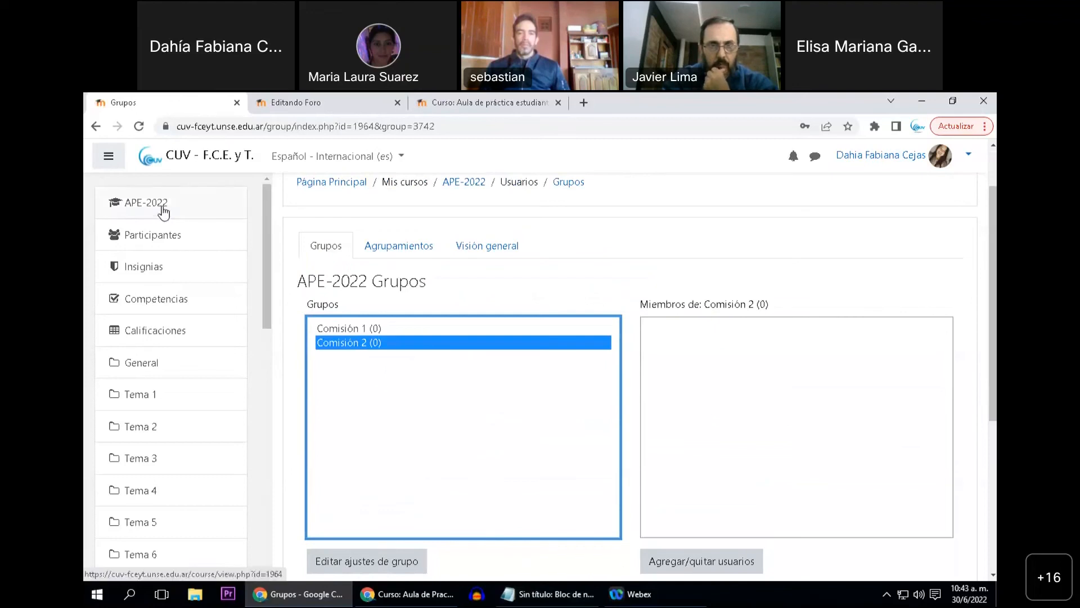
{"action": "scroll", "coordinate": [190, 239], "scroll_direction": "up", "scroll_amount": 1}
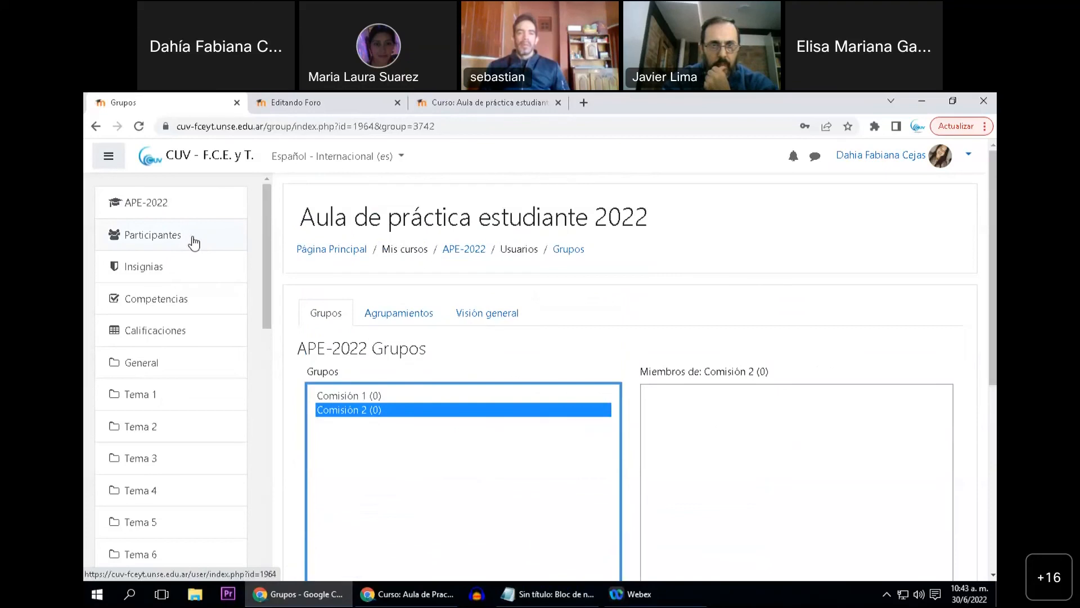
Delete the "Auto-matriculación Estudiantes" method from the course's enrolment methods
{"action": "left_click", "coordinate": [174, 250]}
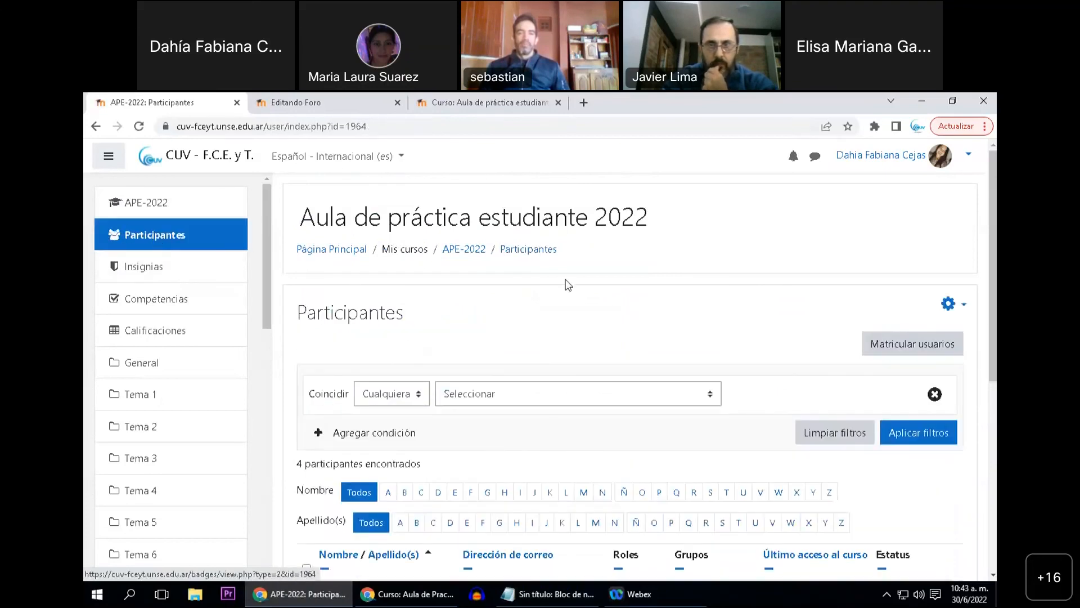
{"action": "left_click", "coordinate": [949, 306]}
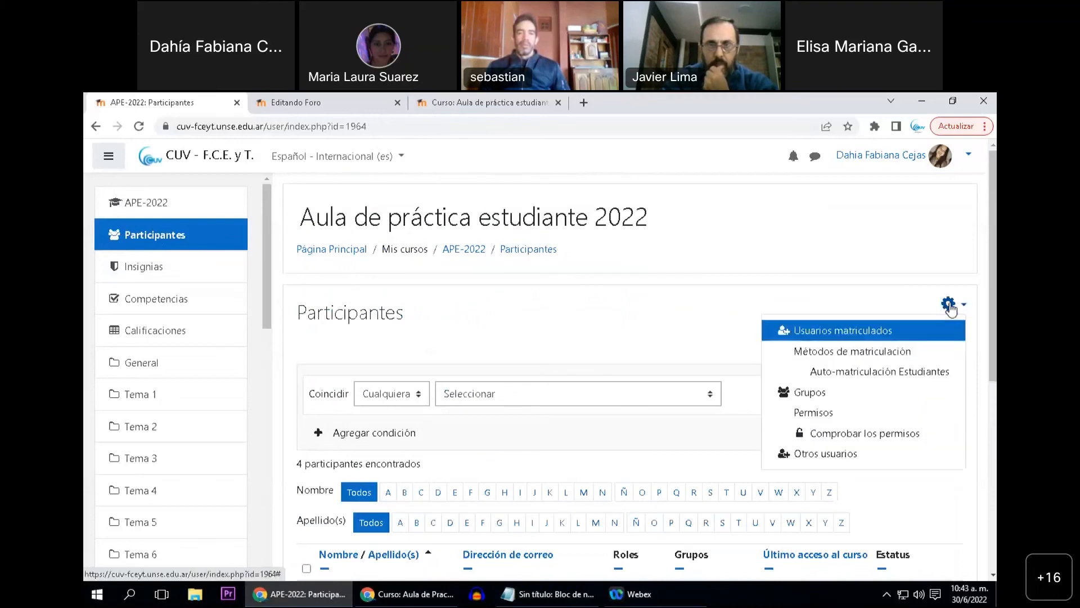
{"action": "left_click", "coordinate": [881, 359]}
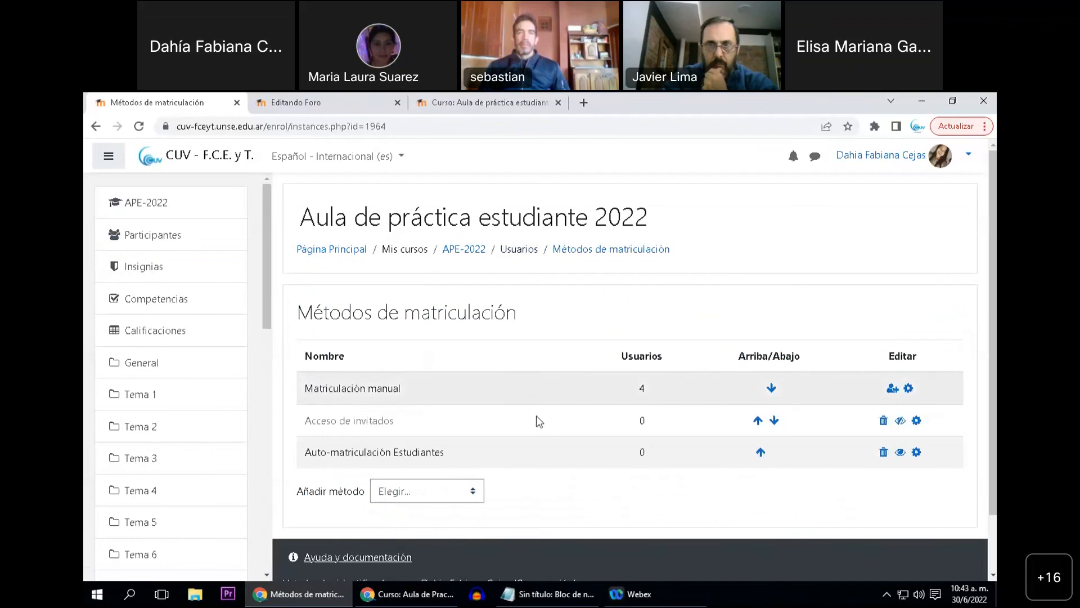
{"action": "left_click", "coordinate": [882, 455]}
{"action": "left_click", "coordinate": [710, 486]}
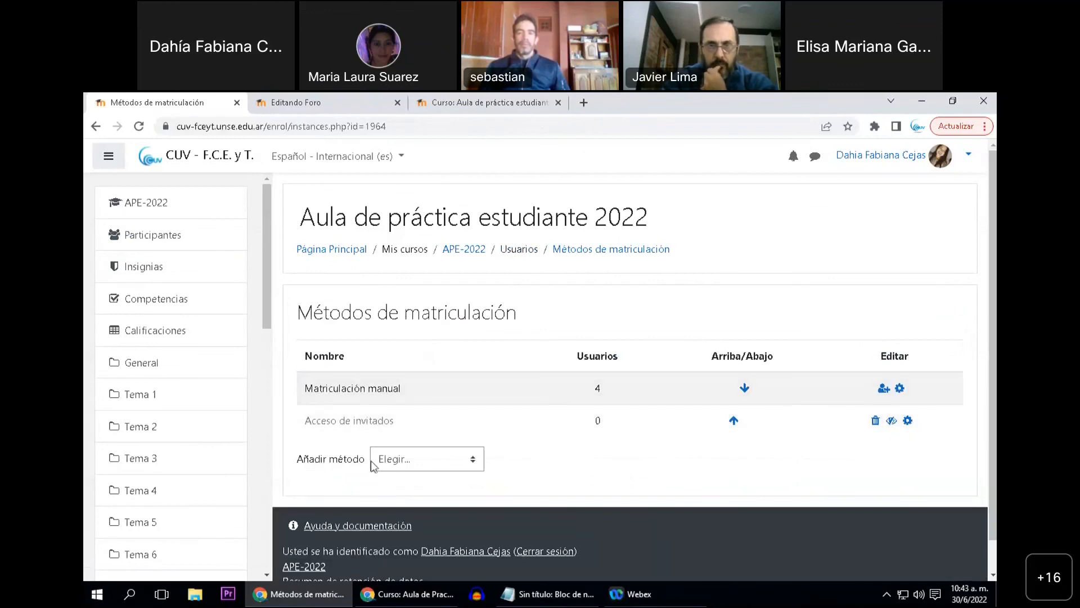
Start a new "Auto-matriculación" enrolment method and name it "Auto-matriculación estudiantes"
{"action": "left_click", "coordinate": [473, 465]}
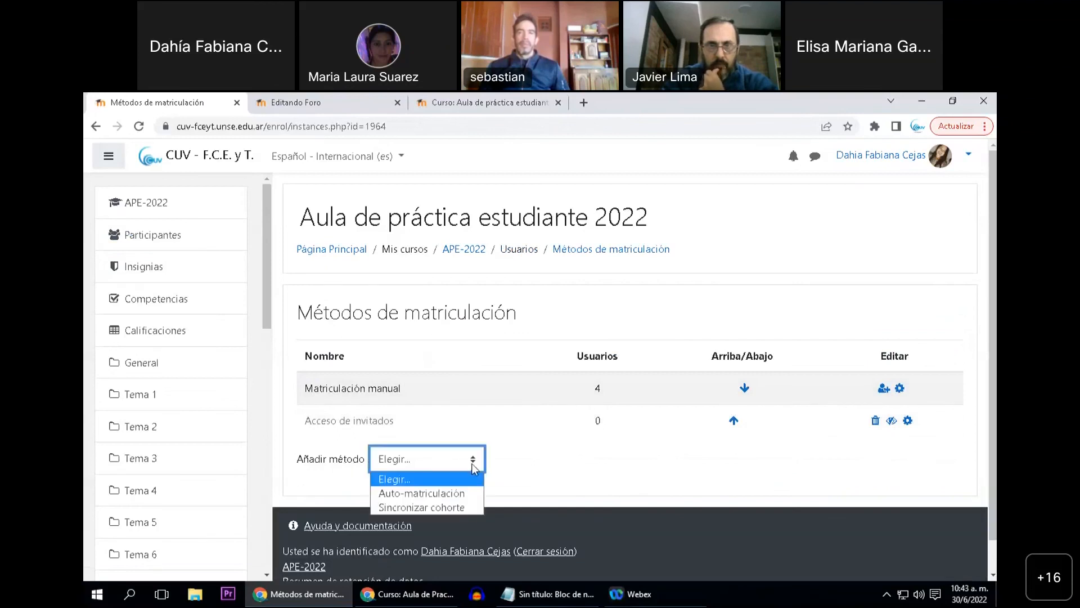
{"action": "left_click", "coordinate": [447, 494]}
{"action": "left_click", "coordinate": [497, 375]}
{"action": "type", "text": "Au"}
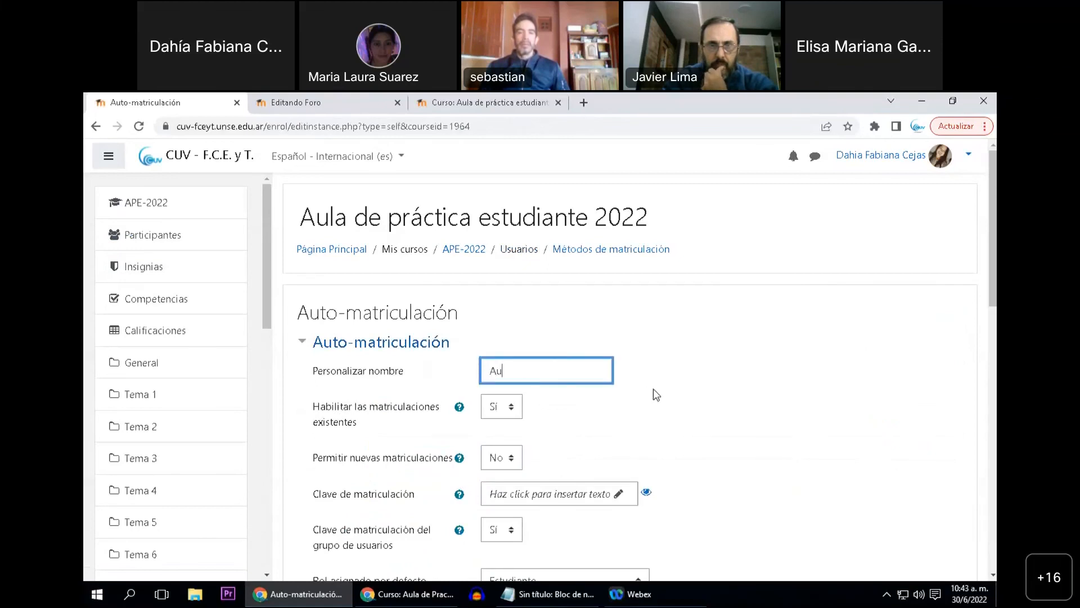
{"action": "type", "text": "to-matricul"}
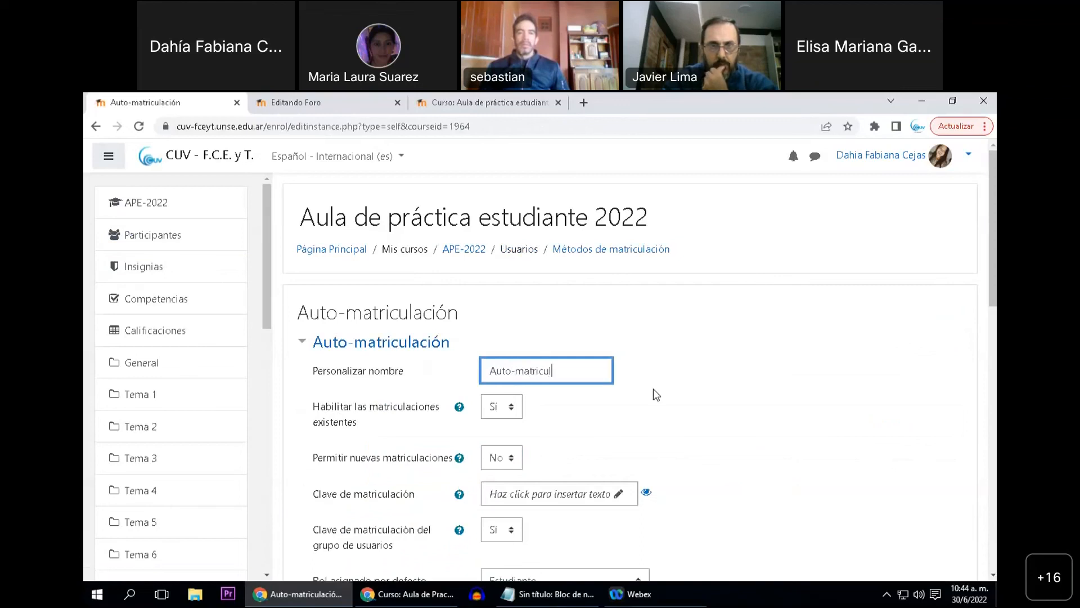
{"action": "type", "text": "ación est"}
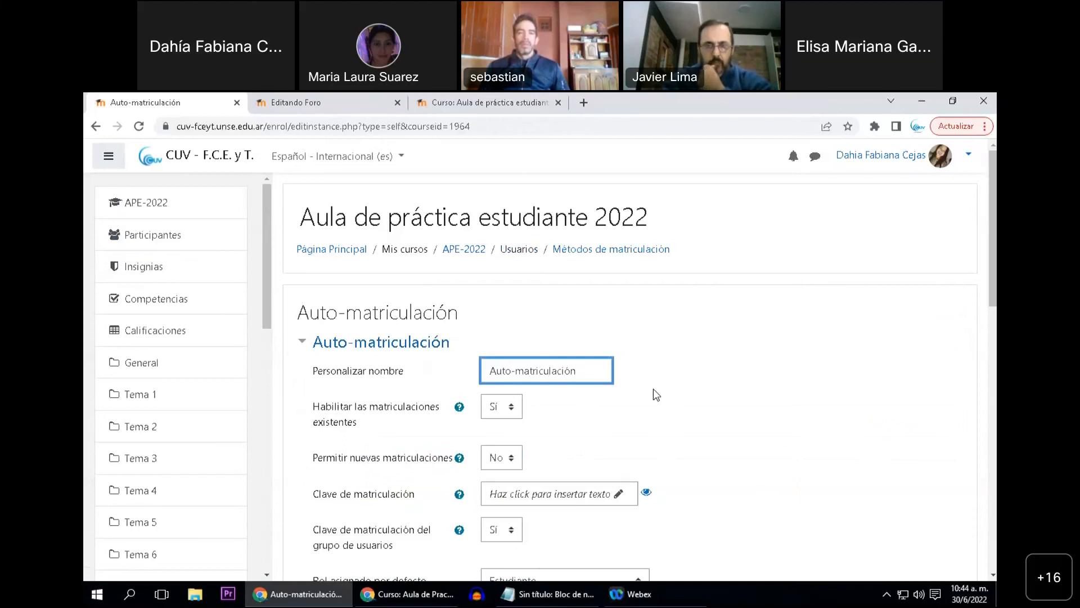
{"action": "type", "text": "udiantes"}
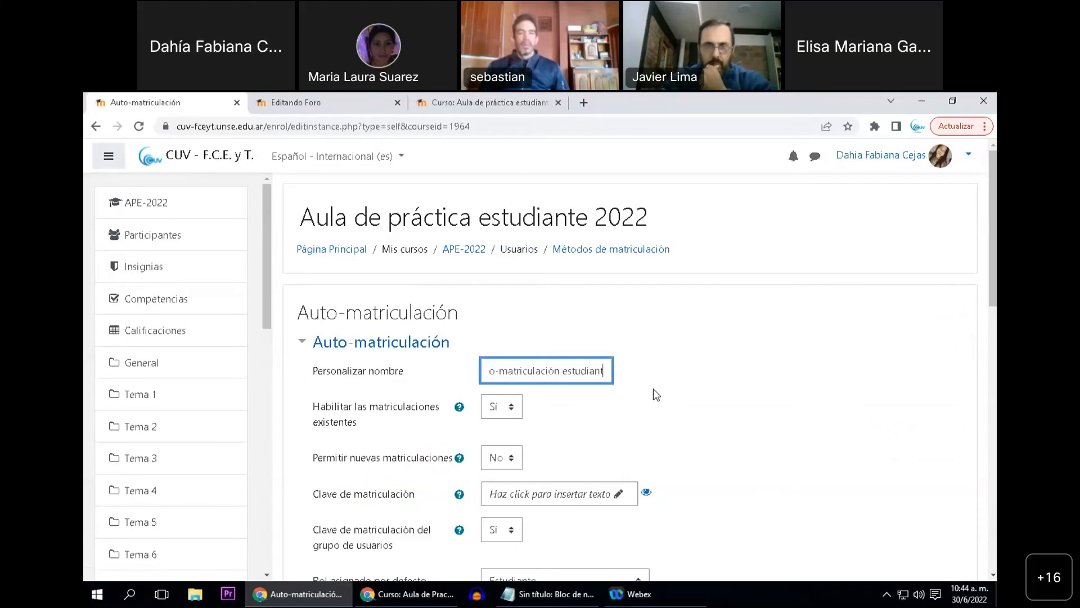
Set "Permitir nuevas matriculaciones" to "Sí" for the self-enrolment method
{"action": "scroll", "coordinate": [613, 409], "scroll_direction": "down", "scroll_amount": 1}
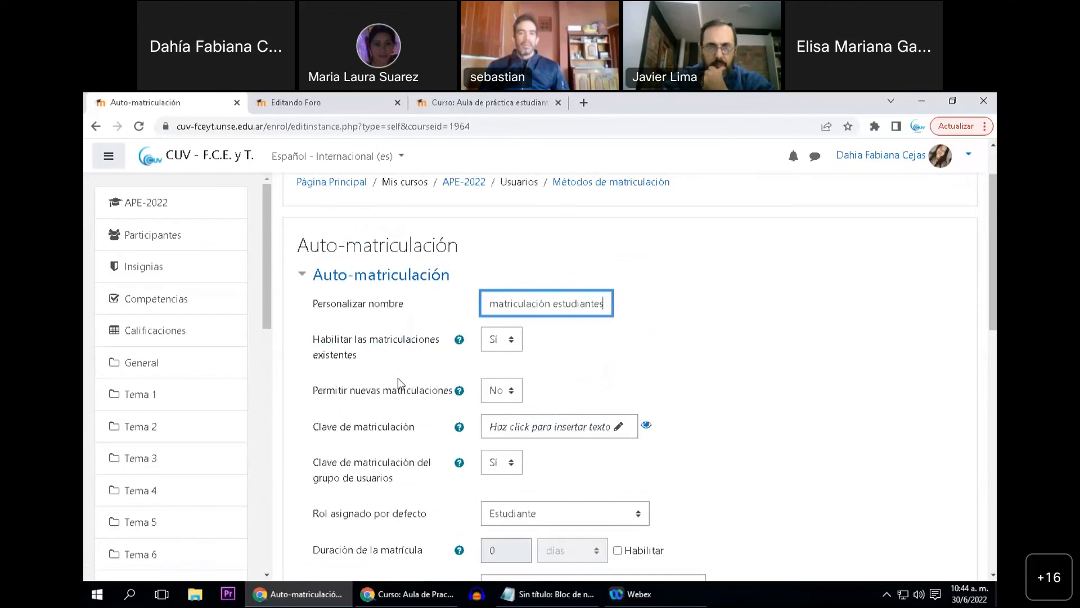
{"action": "scroll", "coordinate": [416, 383], "scroll_direction": "down", "scroll_amount": 1}
{"action": "left_click", "coordinate": [493, 325]}
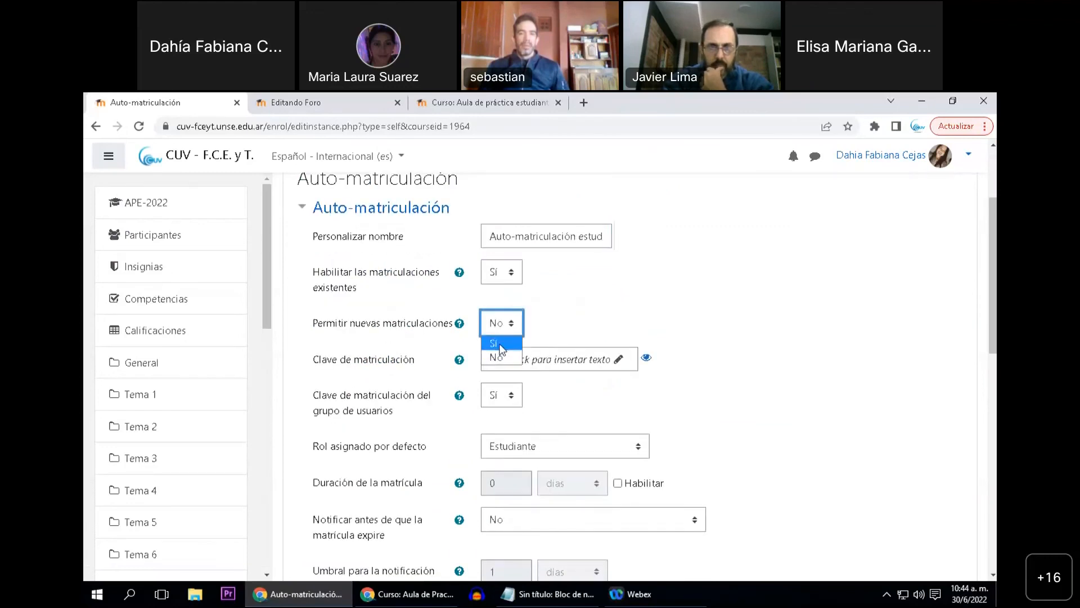
{"action": "left_click", "coordinate": [500, 344]}
Enter the general enrolment key in "Clave de matriculación" of the self-enrolment method and confirm it
{"action": "scroll", "coordinate": [402, 379], "scroll_direction": "down", "scroll_amount": 1}
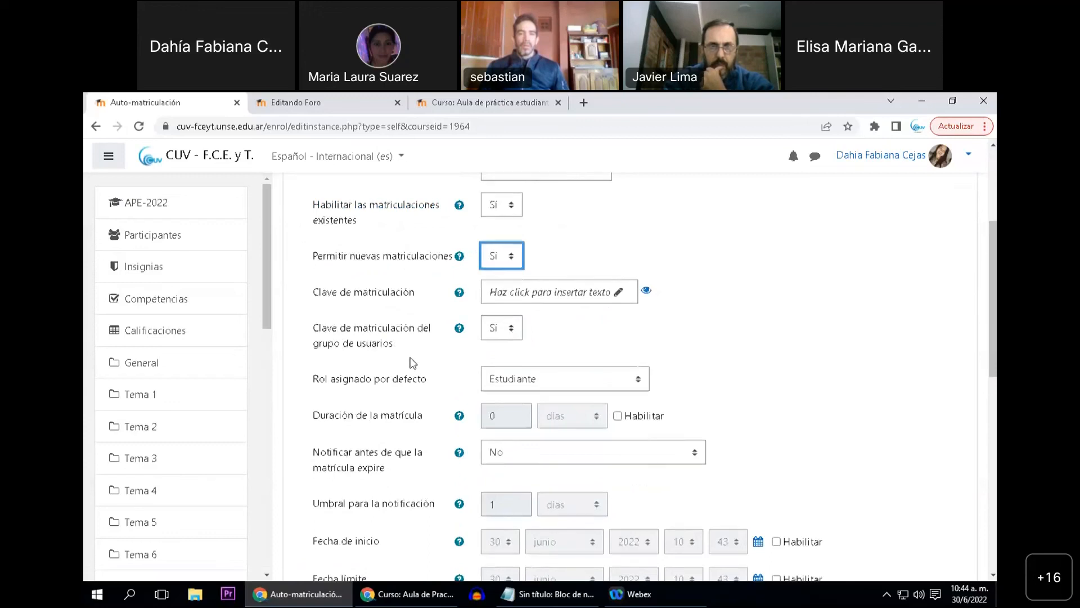
{"action": "scroll", "coordinate": [414, 360], "scroll_direction": "up", "scroll_amount": 1}
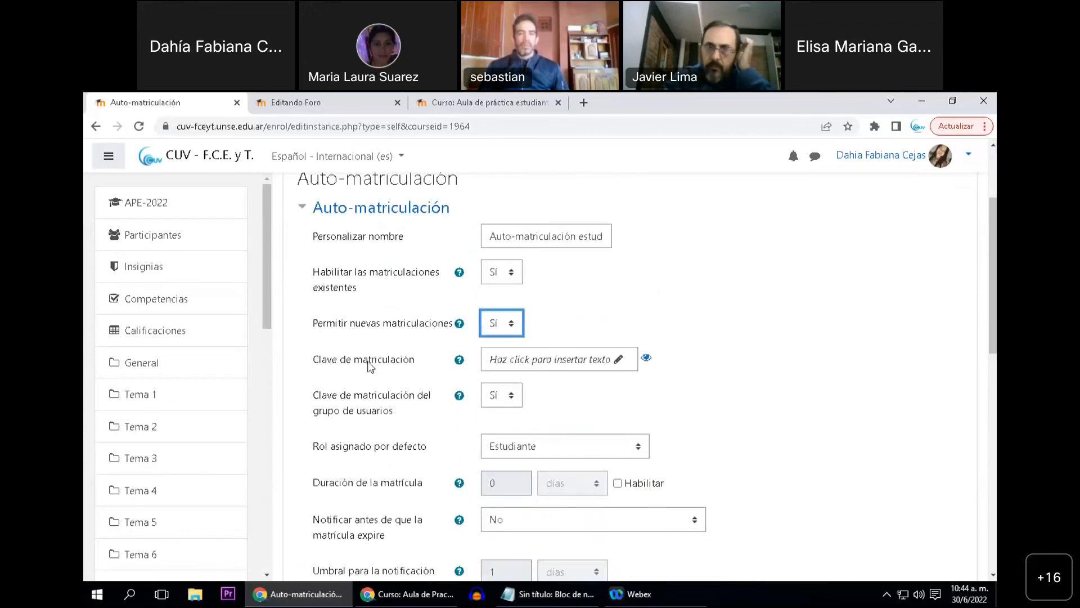
{"action": "left_click_drag", "start_coordinate": [314, 369], "coordinate": [414, 366]}
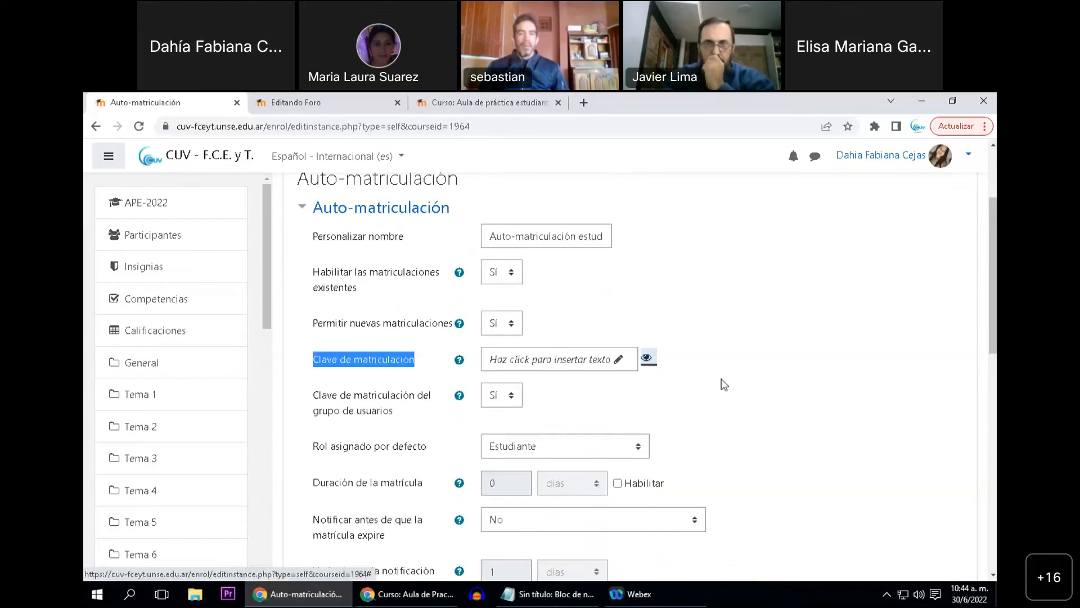
{"action": "left_click", "coordinate": [565, 362]}
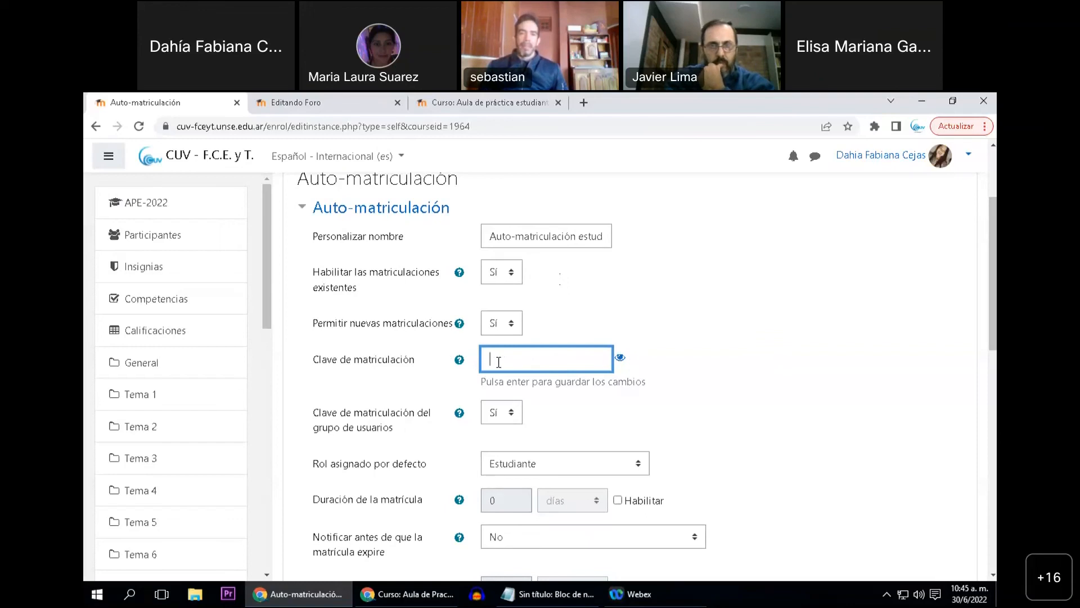
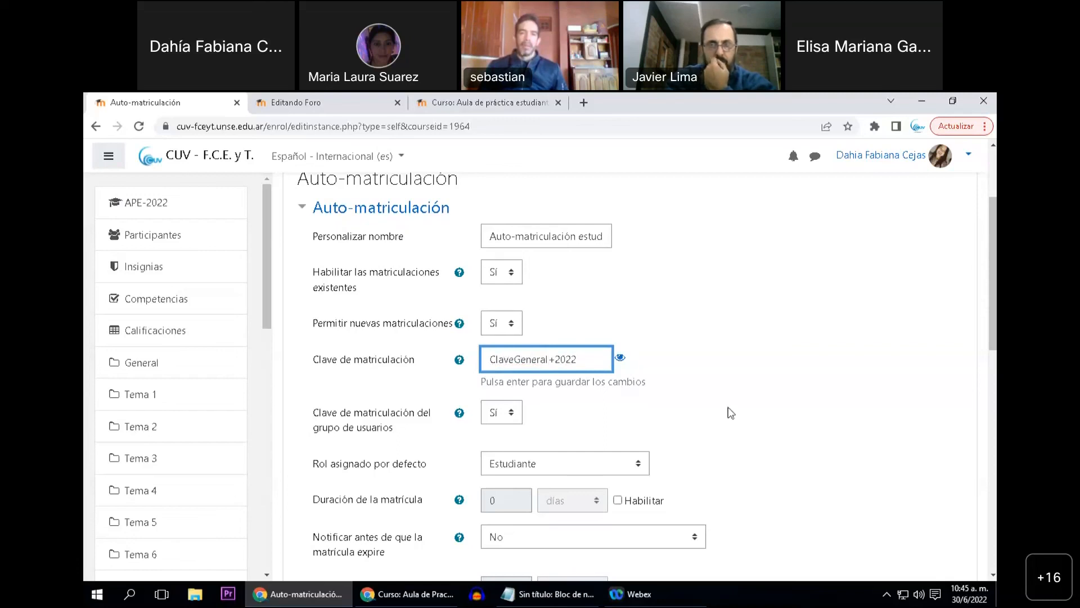
{"action": "key", "text": "Return"}
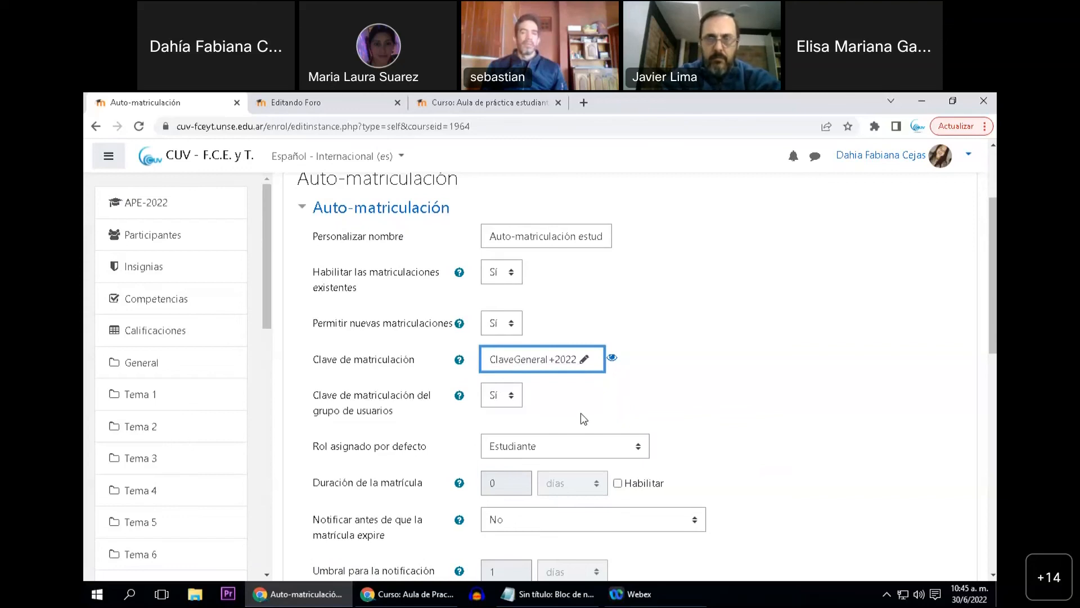
Add the configured "Auto-matriculación estudiantes" enrolment method to the course
{"action": "scroll", "coordinate": [566, 410], "scroll_direction": "down", "scroll_amount": 6}
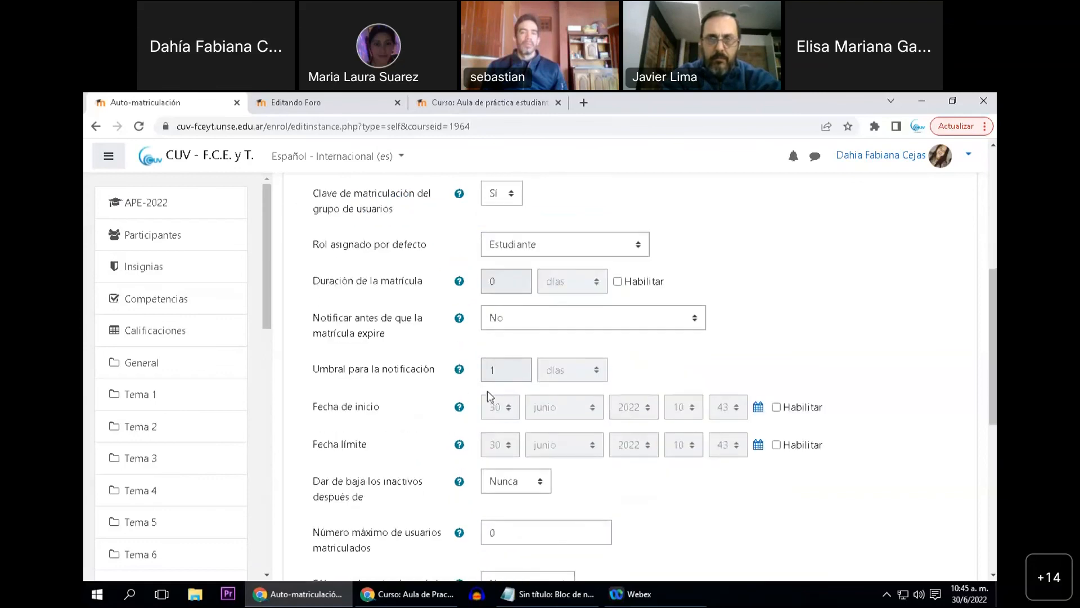
{"action": "scroll", "coordinate": [466, 399], "scroll_direction": "down", "scroll_amount": 5}
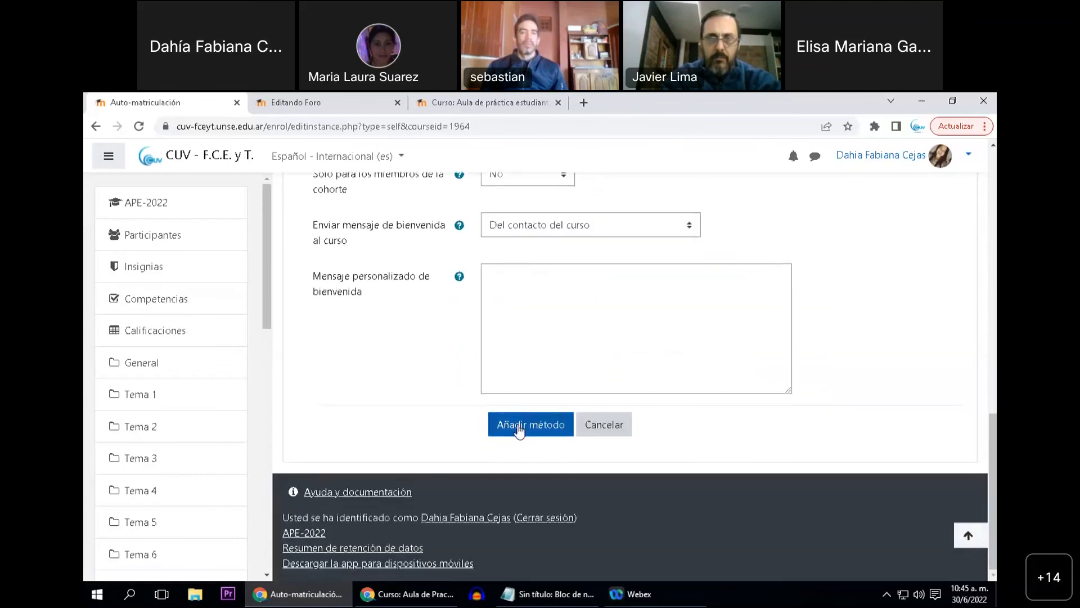
{"action": "left_click", "coordinate": [518, 425]}
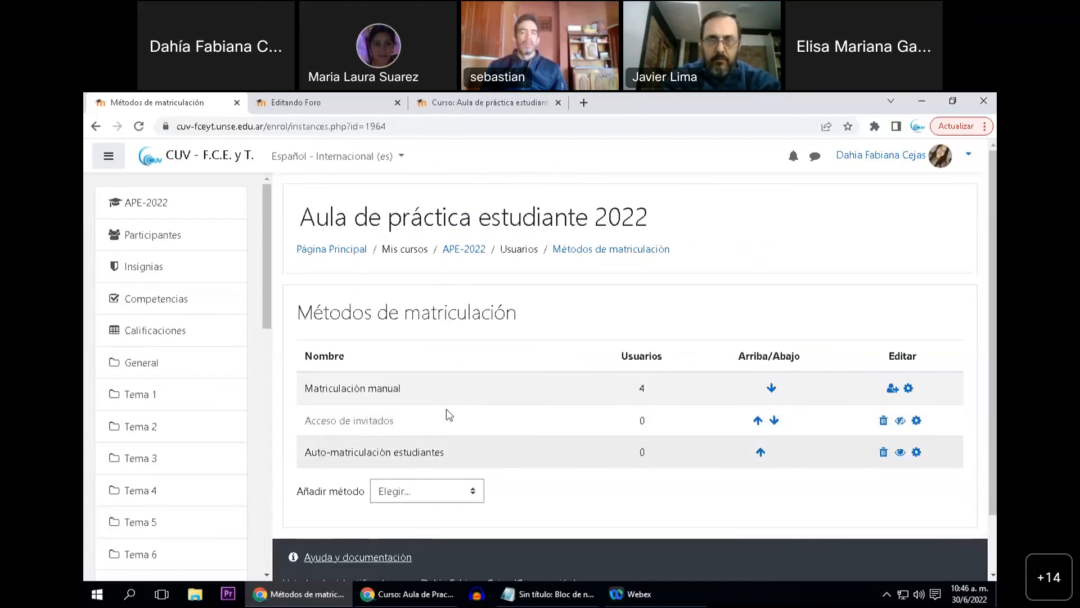
Open the APE-2022 course page and copy its web address
{"action": "left_click", "coordinate": [465, 250]}
{"action": "left_click", "coordinate": [389, 127]}
{"action": "key", "text": "ctrl+c"}
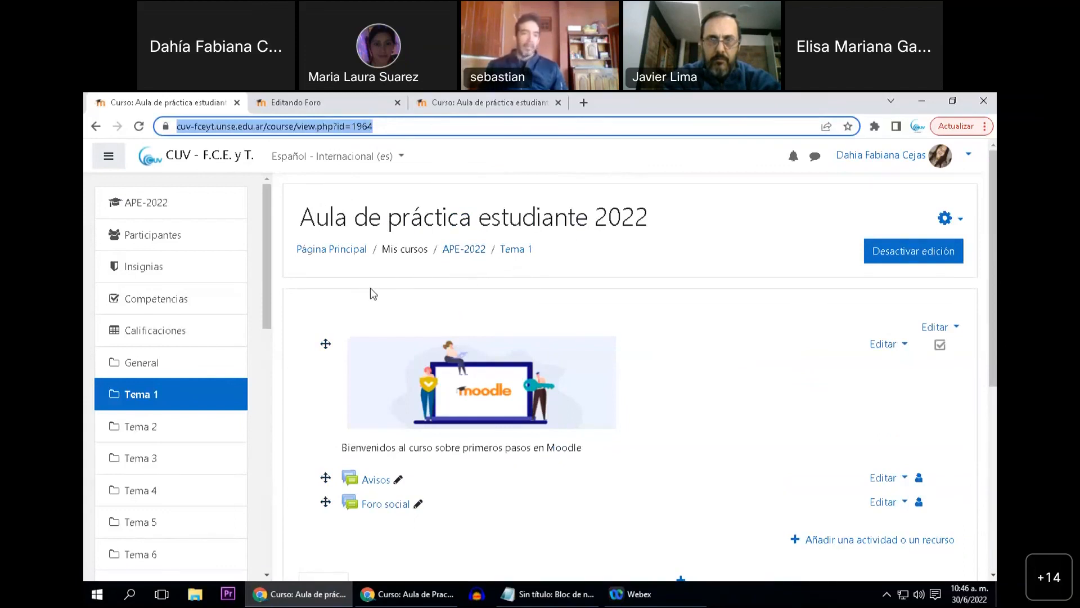
{"action": "left_click_drag", "start_coordinate": [300, 217], "coordinate": [462, 234]}
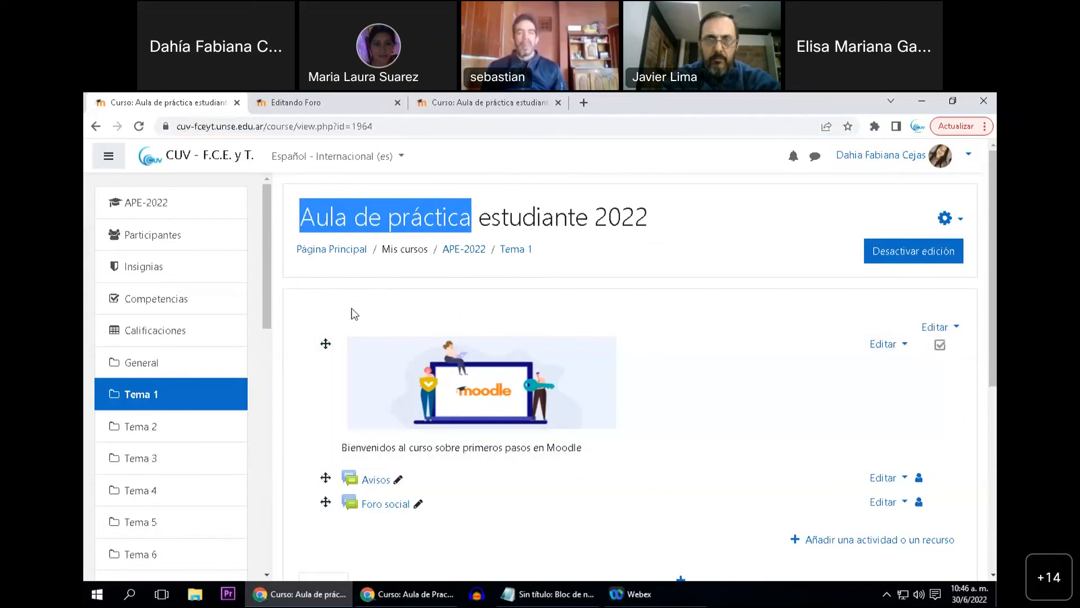
Switch to the Notepad notes and replace the "Comisión mañana" entry with the morning group's enrolment key
{"action": "left_click", "coordinate": [539, 595]}
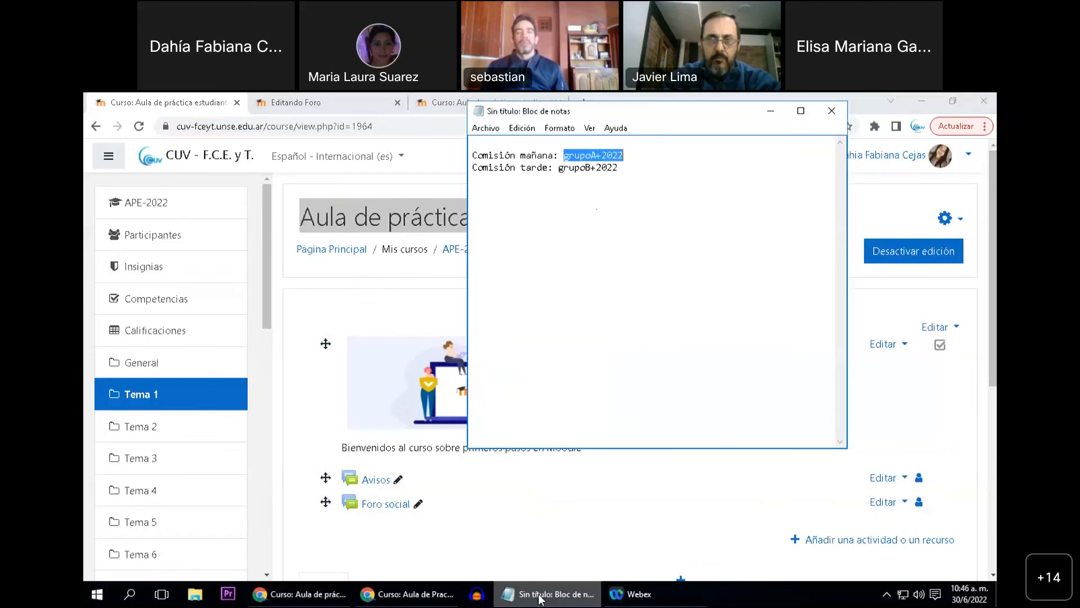
{"action": "left_click", "coordinate": [591, 154]}
{"action": "left_click_drag", "start_coordinate": [591, 155], "coordinate": [563, 156]}
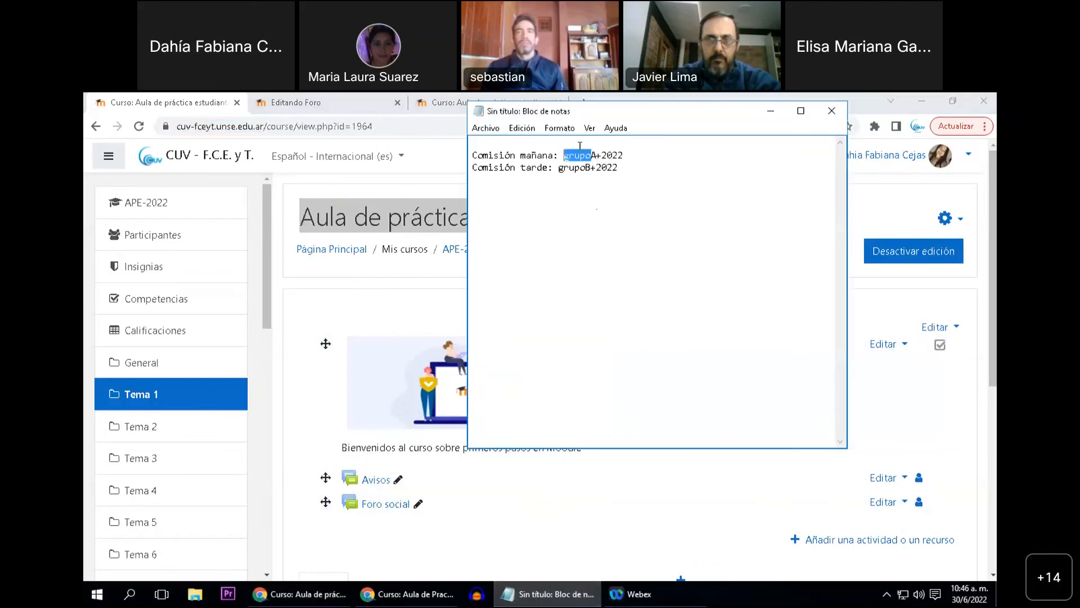
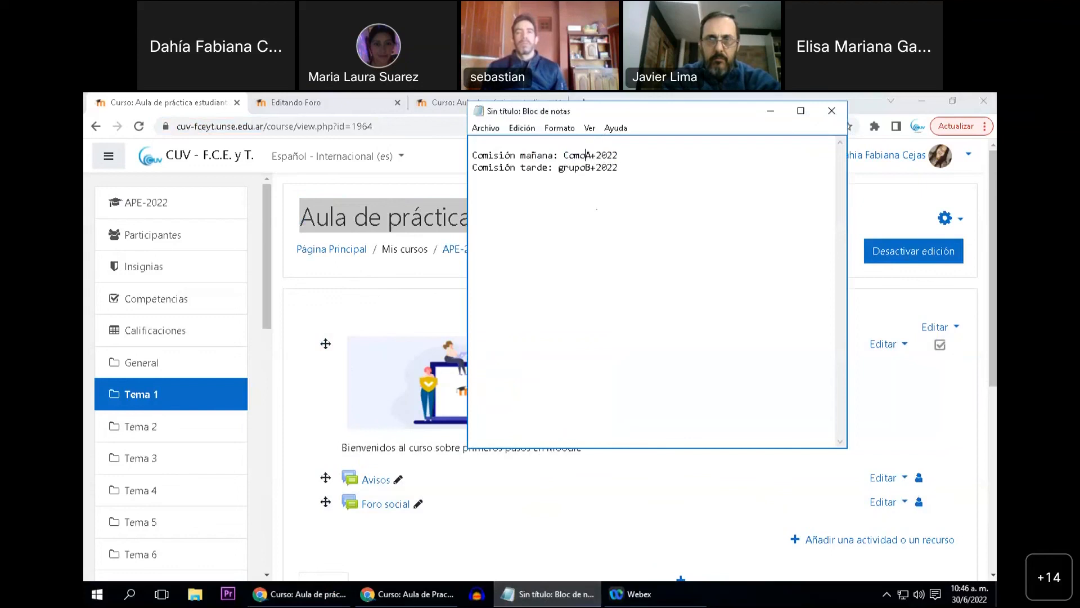
{"action": "key", "text": "Delete"}
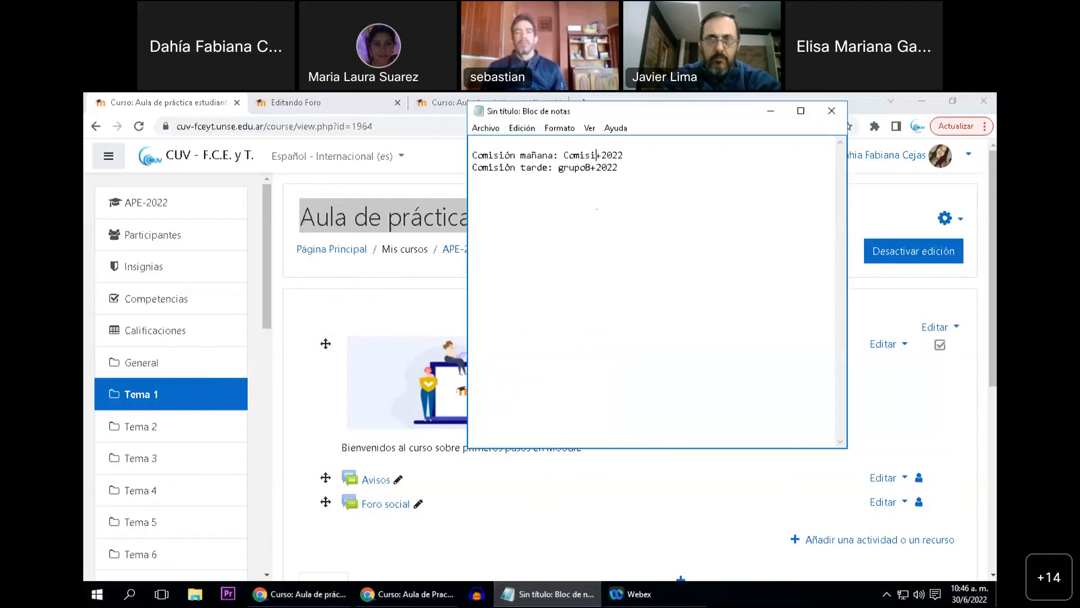
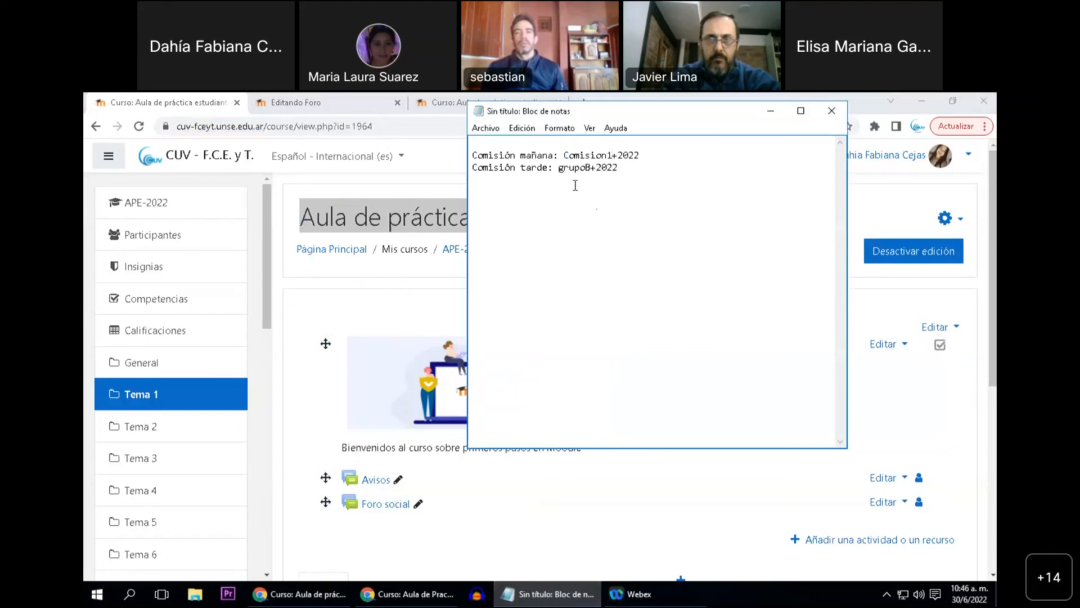
Replace the "Comisión tarde" entry in the notes with the afternoon group's enrolment key
{"action": "left_click_drag", "start_coordinate": [590, 168], "coordinate": [559, 169]}
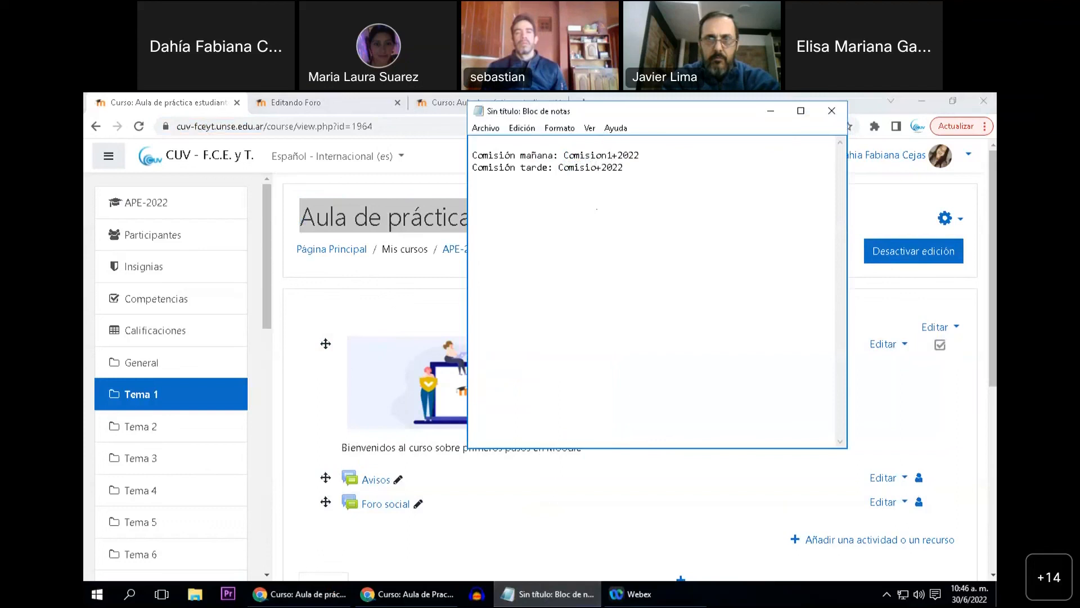
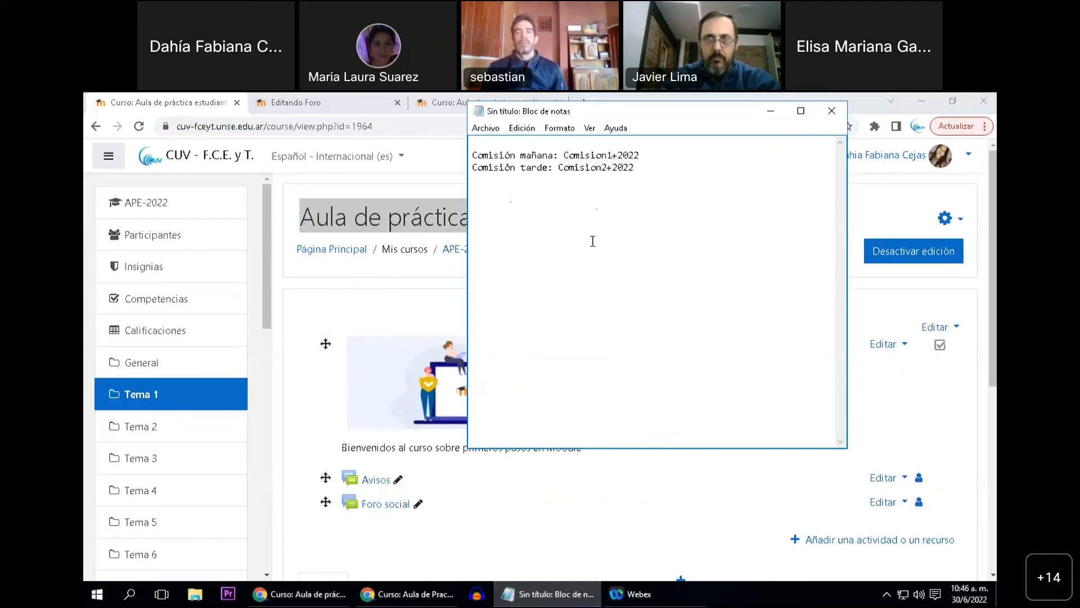
Paste the course address above the commission keys in the notes, followed by a blank line
{"action": "left_click_drag", "start_coordinate": [664, 114], "coordinate": [667, 192]}
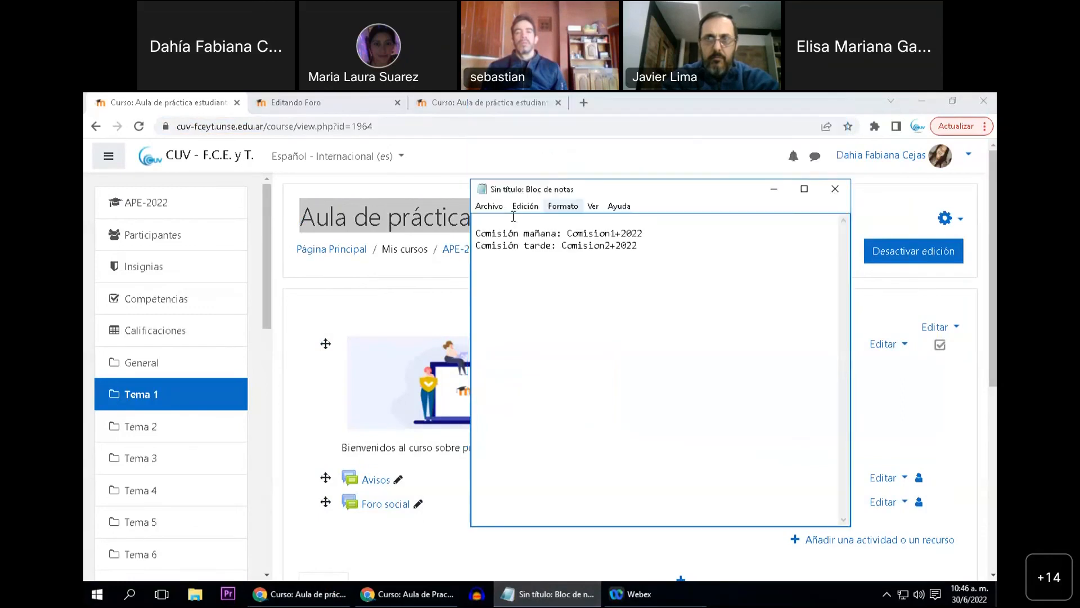
{"action": "left_click", "coordinate": [649, 225]}
{"action": "key", "text": "ctrl+v"}
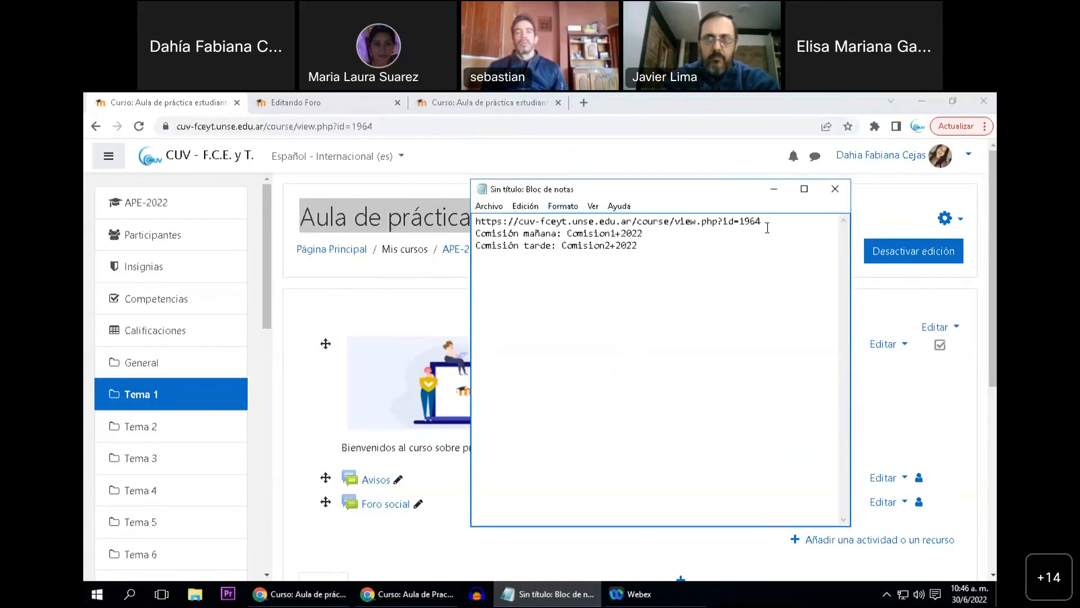
{"action": "key", "text": "Return"}
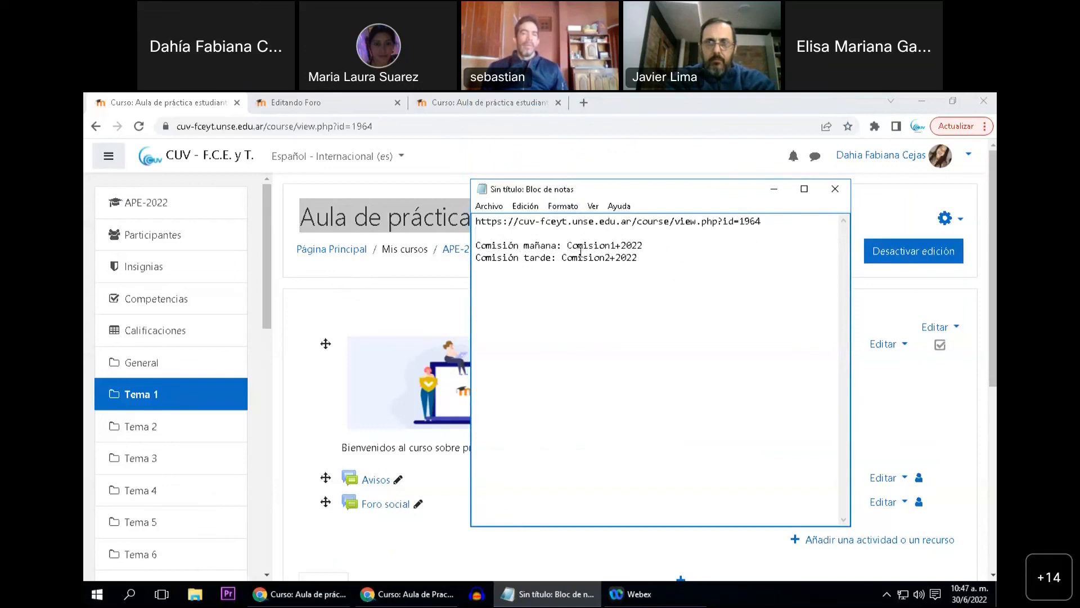
Copy the course address from the first line of the Notepad notes
{"action": "left_click_drag", "start_coordinate": [567, 246], "coordinate": [643, 245]}
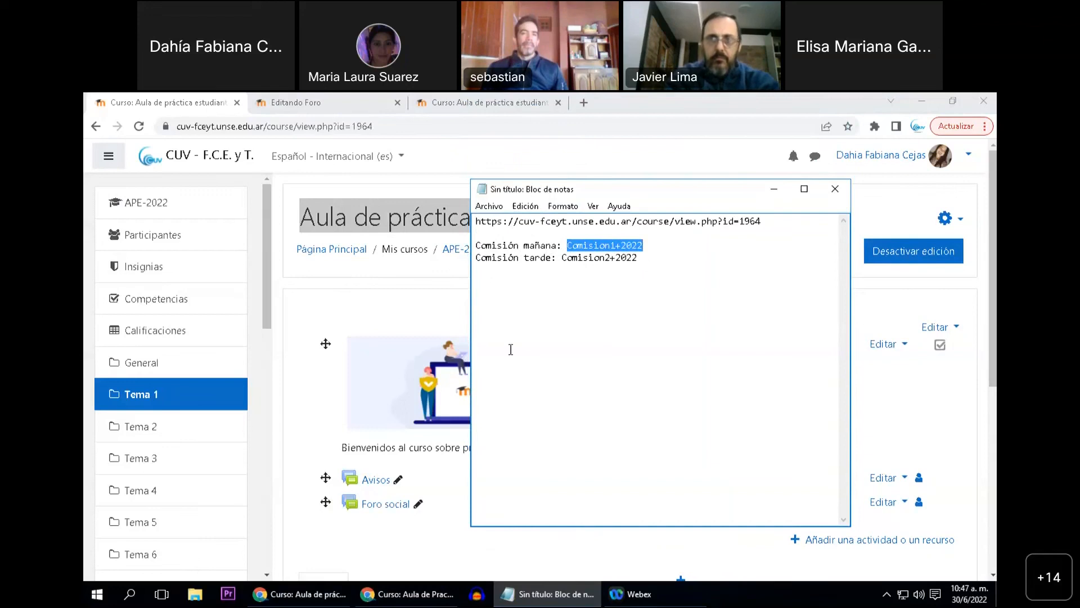
{"action": "mouse_move", "coordinate": [416, 596]}
{"action": "left_click", "coordinate": [425, 539]}
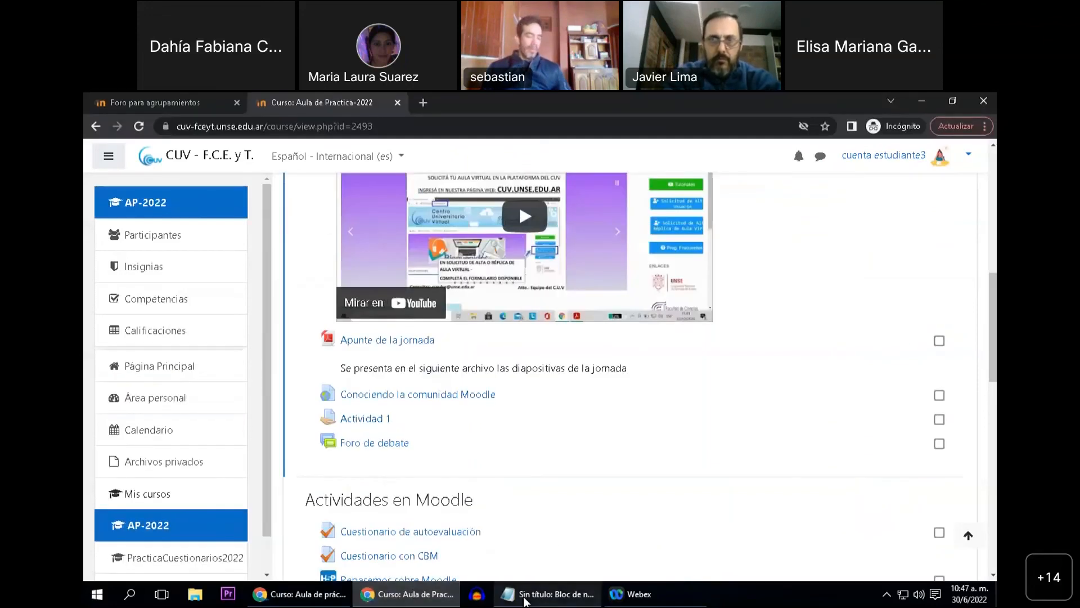
{"action": "left_click", "coordinate": [543, 594]}
{"action": "left_click", "coordinate": [761, 221]}
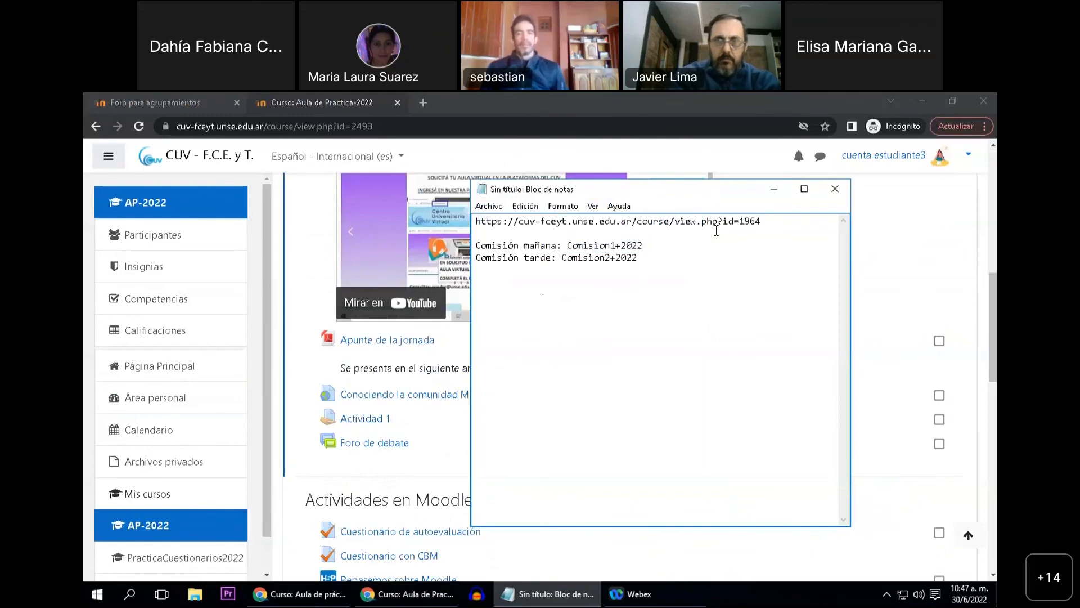
{"action": "left_click_drag", "start_coordinate": [761, 222], "coordinate": [477, 228]}
{"action": "key", "text": "ctrl+c"}
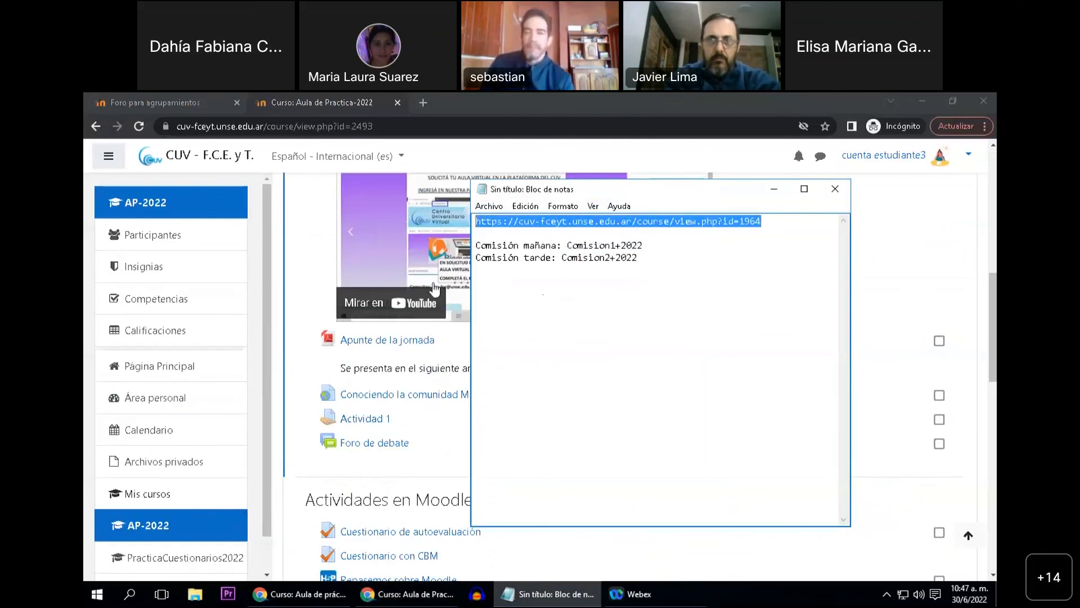
Open the copied course address in a new tab of the student account's incognito Chrome window
{"action": "left_click", "coordinate": [397, 595]}
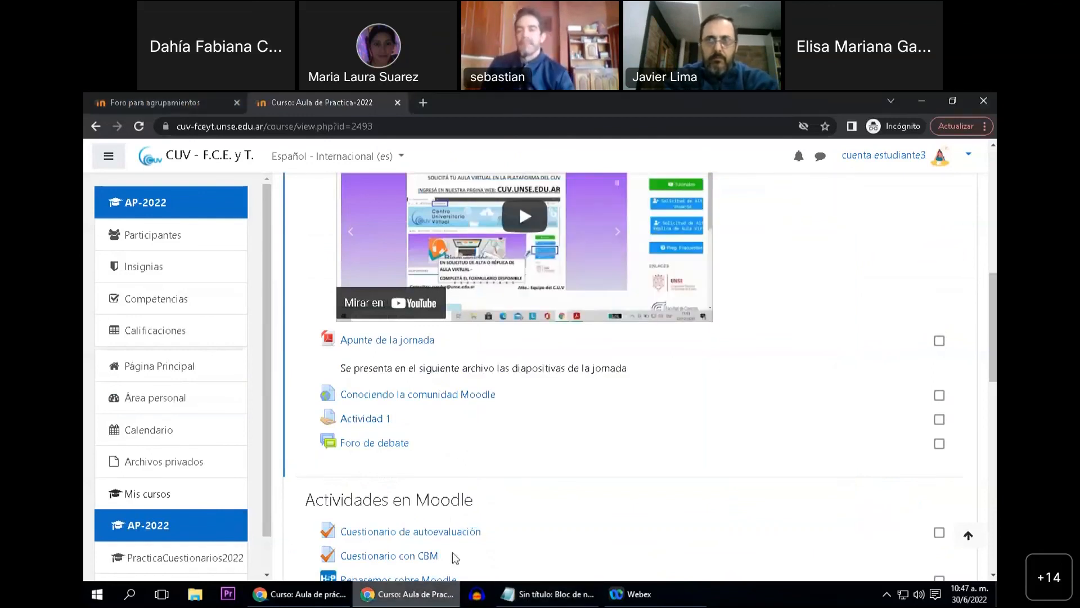
{"action": "scroll", "coordinate": [798, 277], "scroll_direction": "up", "scroll_amount": 2}
{"action": "scroll", "coordinate": [798, 278], "scroll_direction": "up", "scroll_amount": 5}
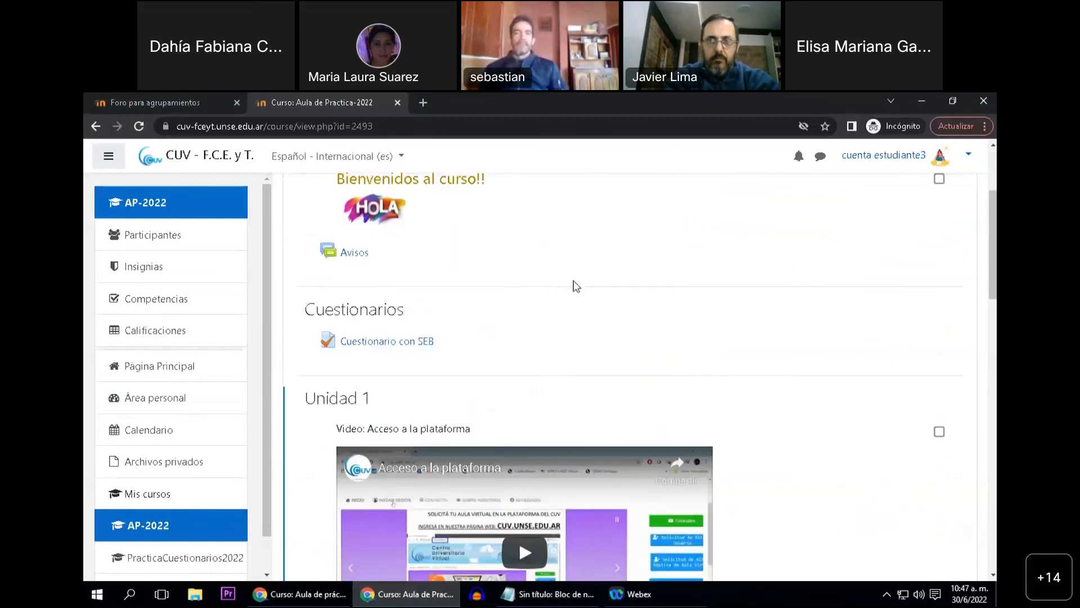
{"action": "left_click", "coordinate": [423, 105]}
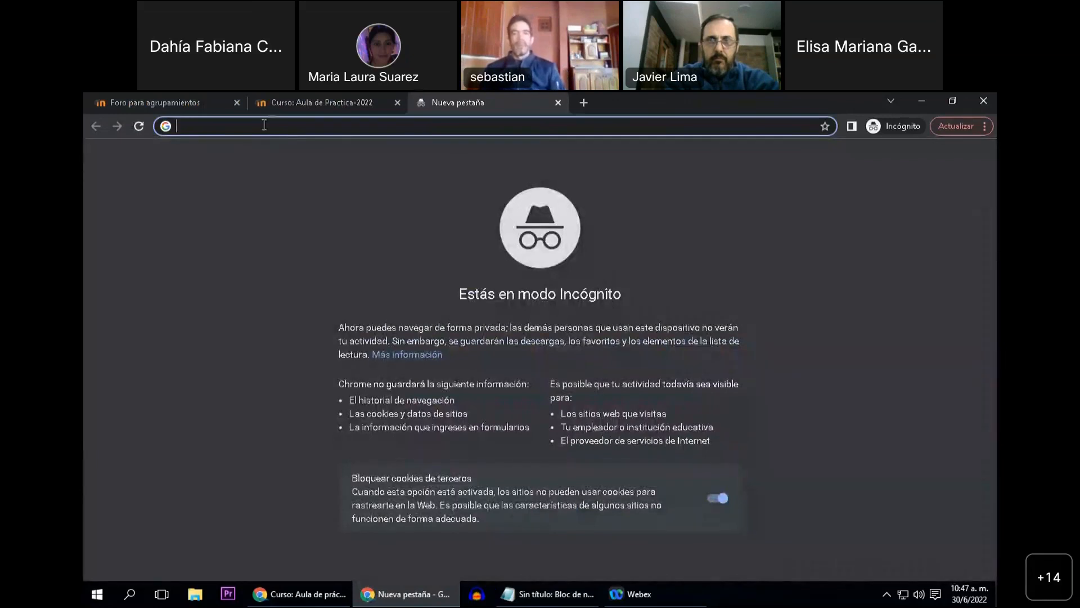
{"action": "key", "text": "ctrl+v"}
{"action": "key", "text": "Return"}
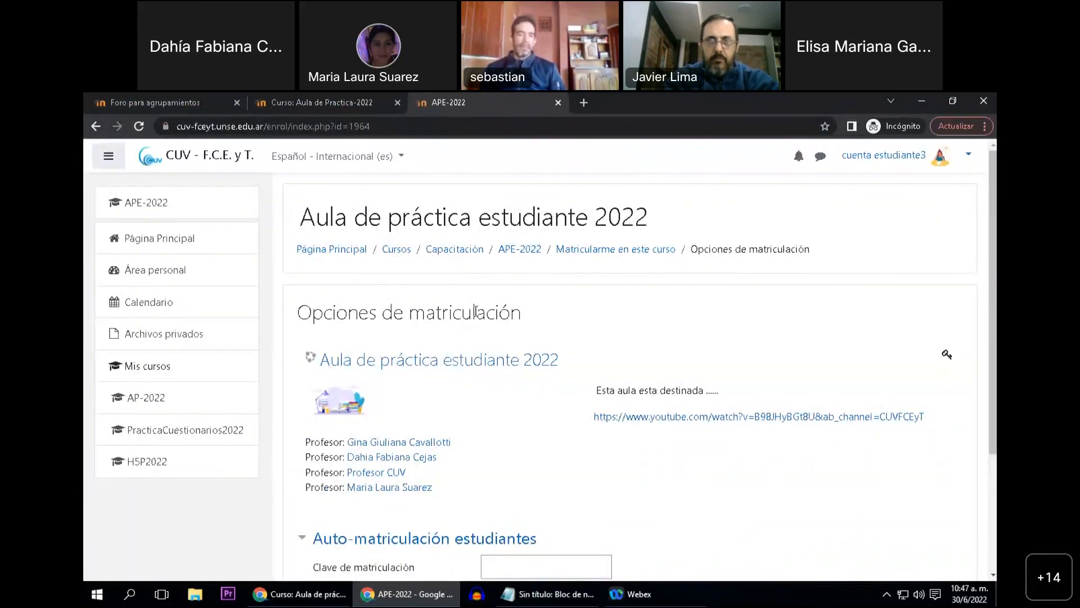
Find "Clave de matriculación" on the enrolment page and copy the "Comisión mañana" enrolment key from the notes
{"action": "scroll", "coordinate": [496, 425], "scroll_direction": "down", "scroll_amount": 1}
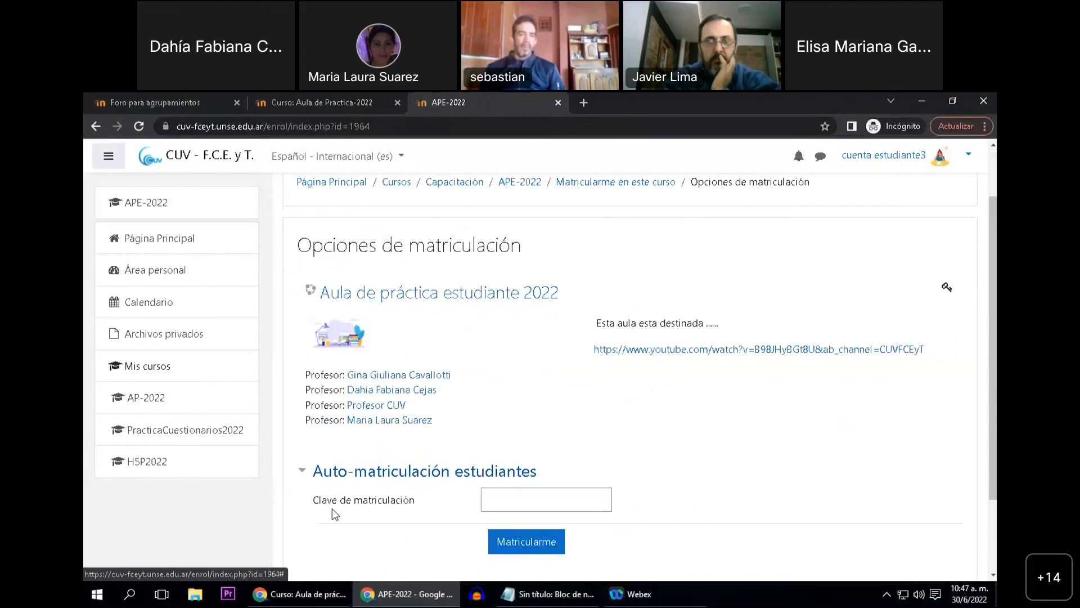
{"action": "left_click_drag", "start_coordinate": [330, 504], "coordinate": [417, 504]}
{"action": "left_click", "coordinate": [416, 507]}
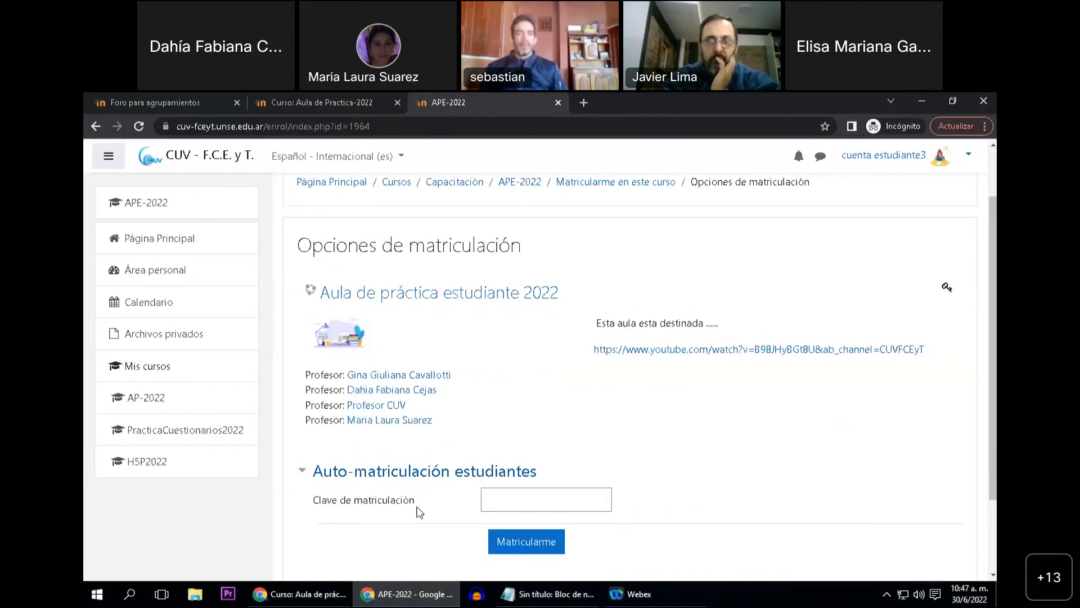
{"action": "left_click_drag", "start_coordinate": [316, 505], "coordinate": [428, 509]}
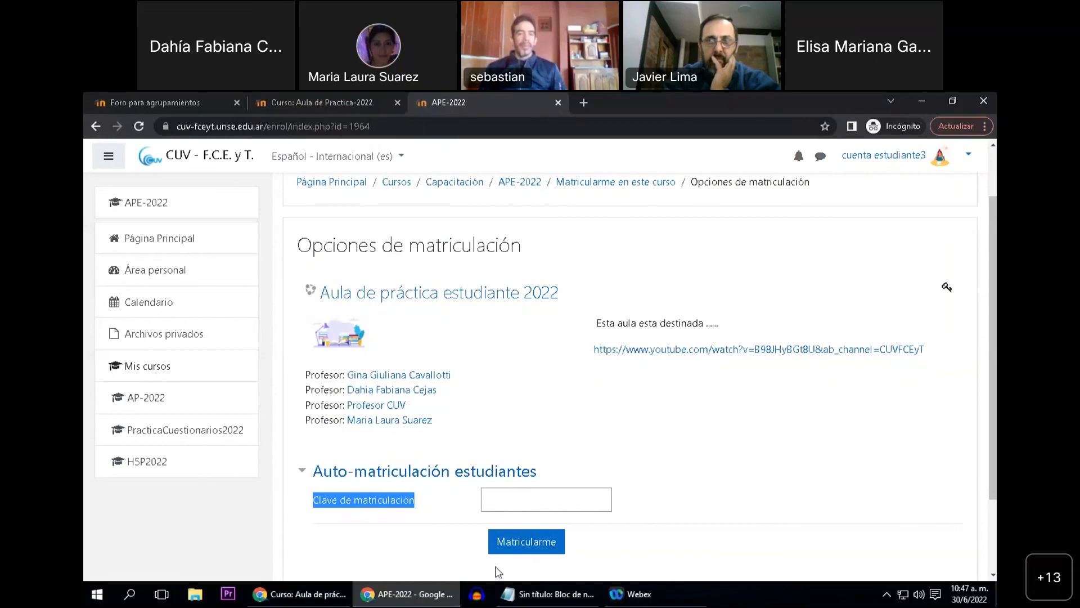
{"action": "left_click", "coordinate": [521, 595]}
{"action": "left_click", "coordinate": [610, 356]}
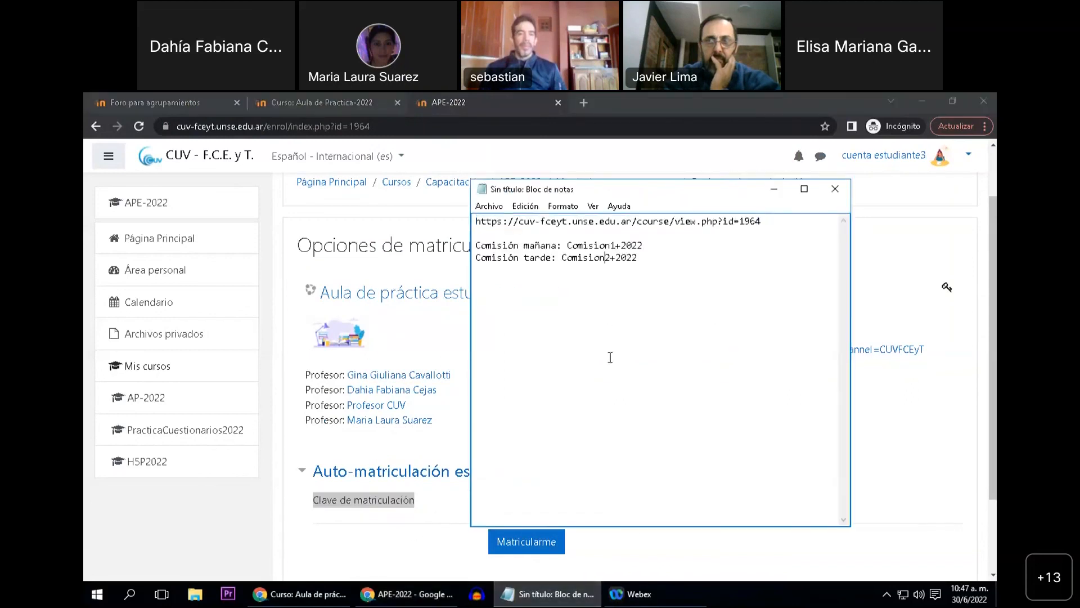
{"action": "left_click_drag", "start_coordinate": [569, 245], "coordinate": [643, 244]}
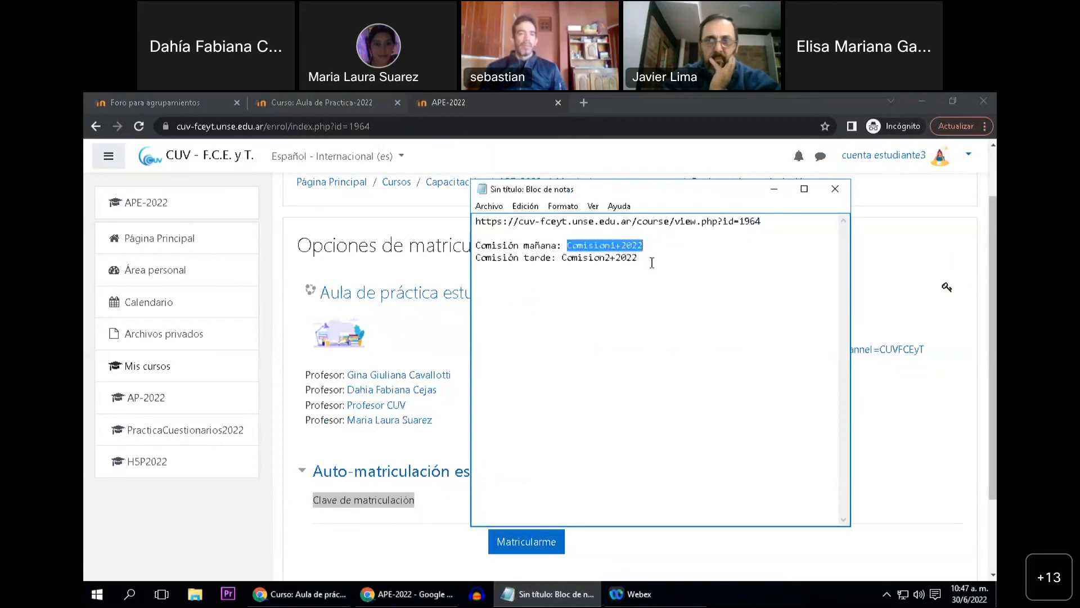
{"action": "key", "text": "ctrl+v"}
{"action": "key", "text": "ctrl+z"}
{"action": "key", "text": "ctrl+z"}
{"action": "left_click", "coordinate": [447, 446]}
{"action": "left_click", "coordinate": [549, 506]}
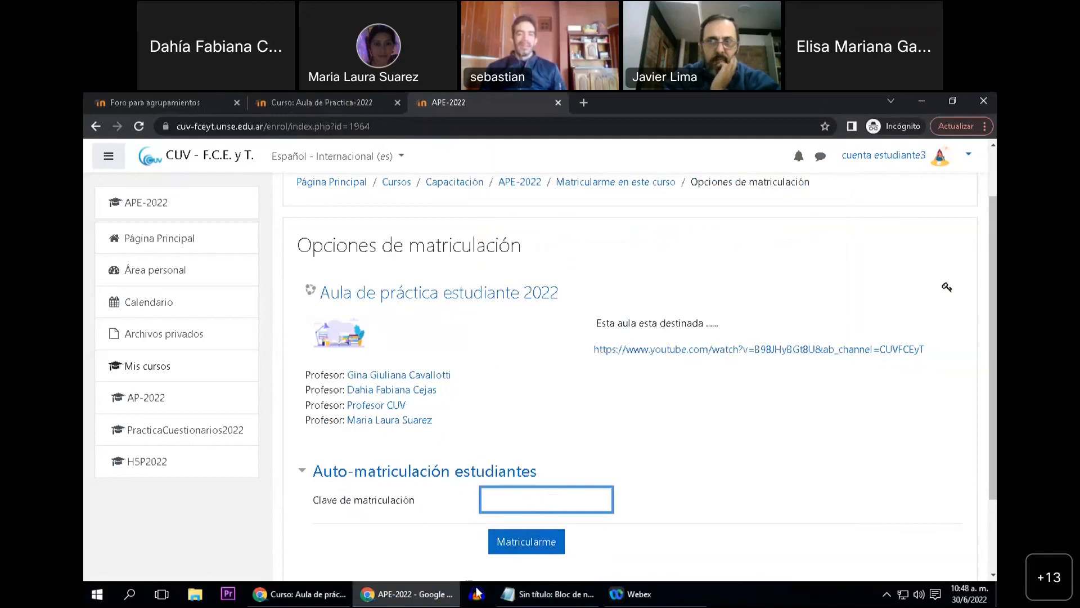
Paste the "Comisión mañana" enrolment key from the notes into "Clave de matriculación" and enrol the student account in the course
{"action": "left_click", "coordinate": [523, 595]}
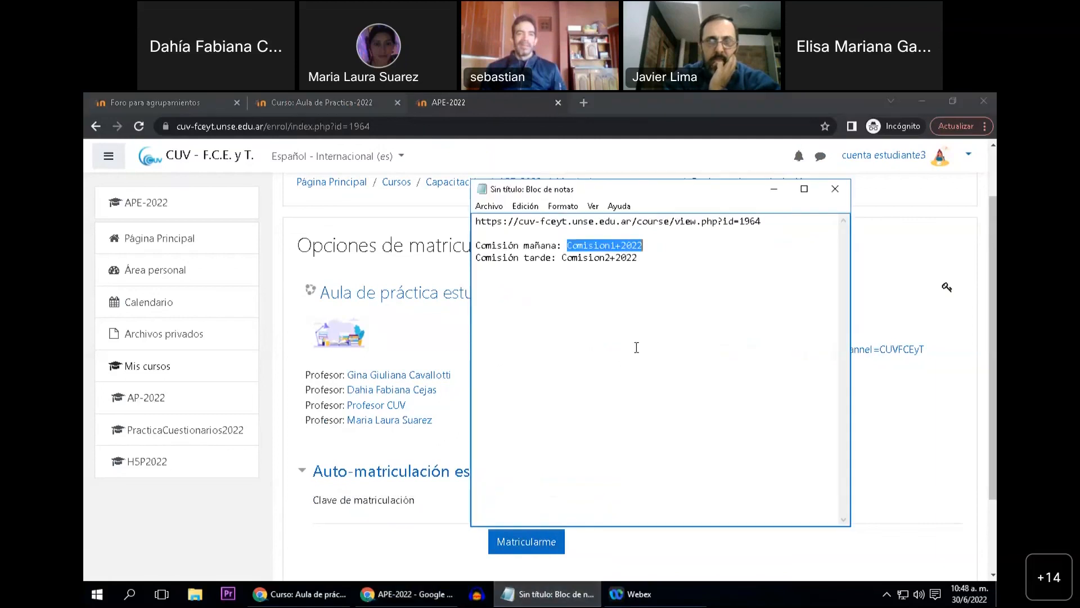
{"action": "left_click", "coordinate": [593, 258]}
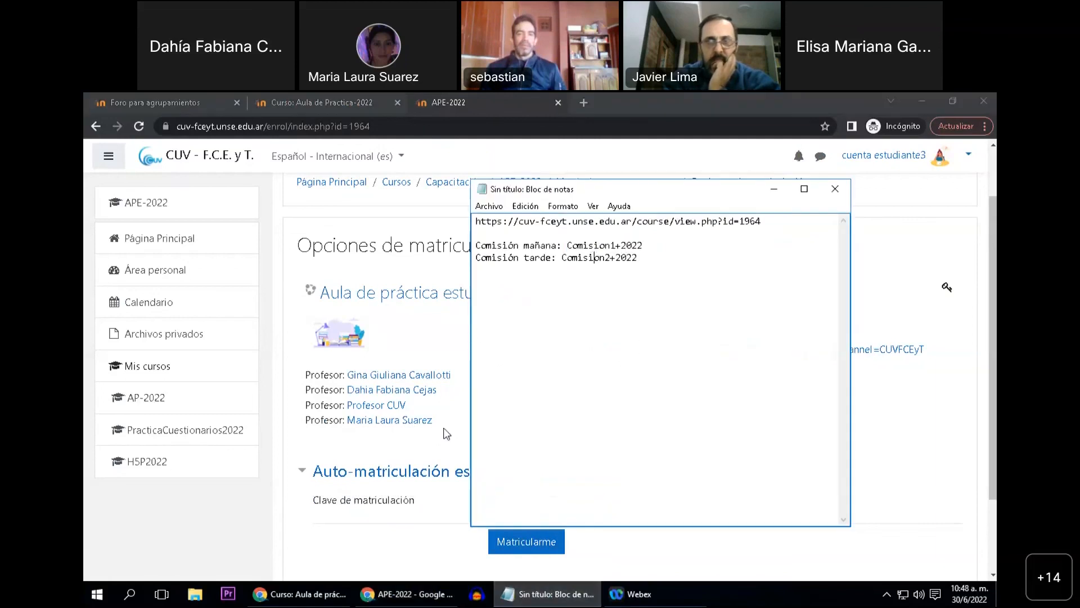
{"action": "left_click", "coordinate": [453, 440]}
{"action": "left_click", "coordinate": [508, 500]}
{"action": "key", "text": "ctrl+v"}
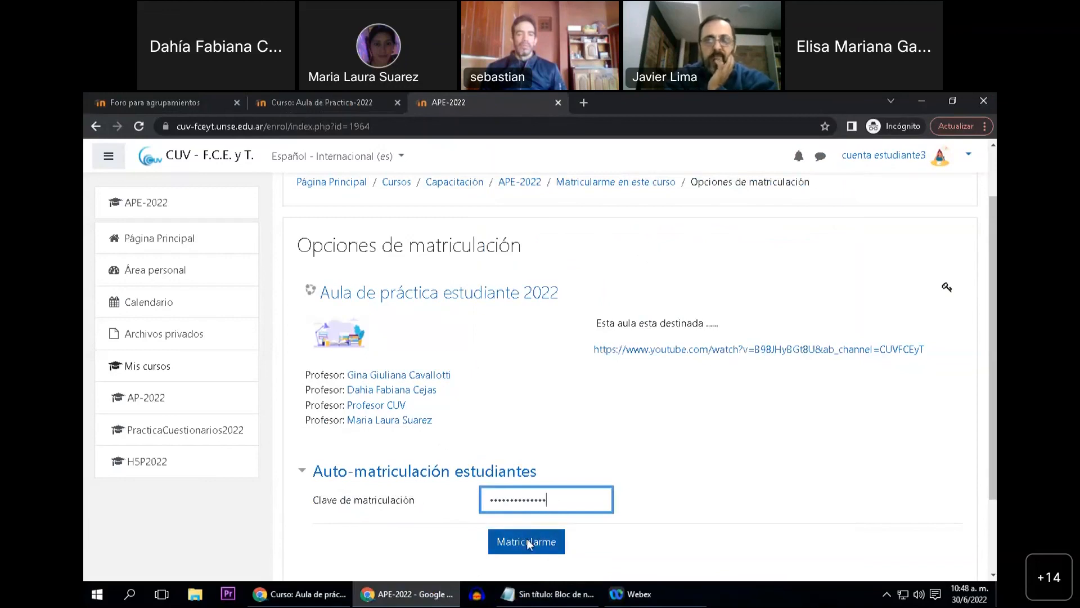
{"action": "left_click", "coordinate": [527, 541]}
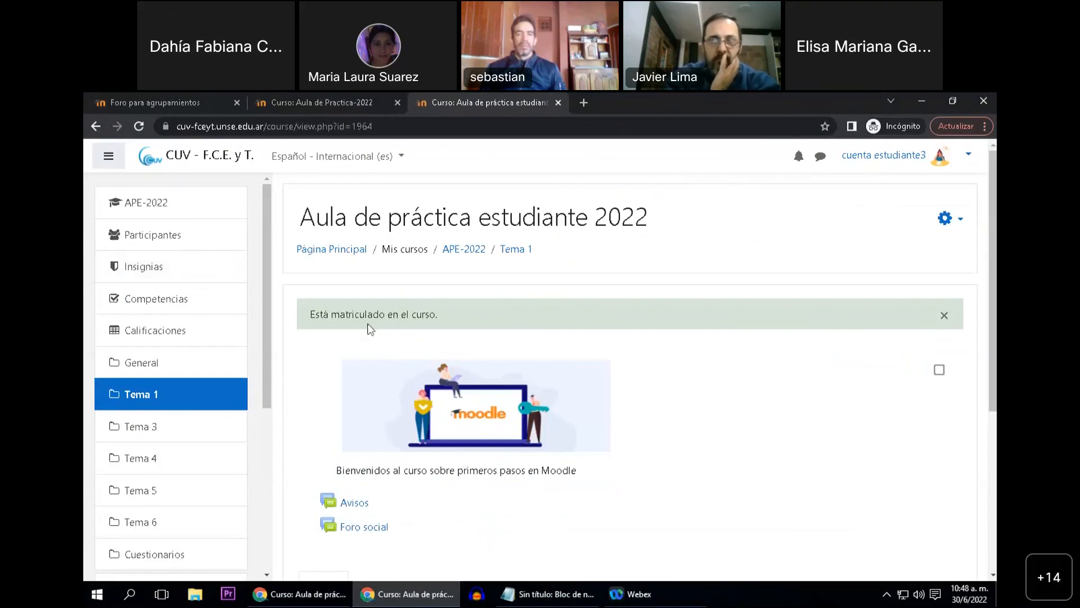
Open the course's participants list and check the group assigned to the student account
{"action": "left_click", "coordinate": [174, 237]}
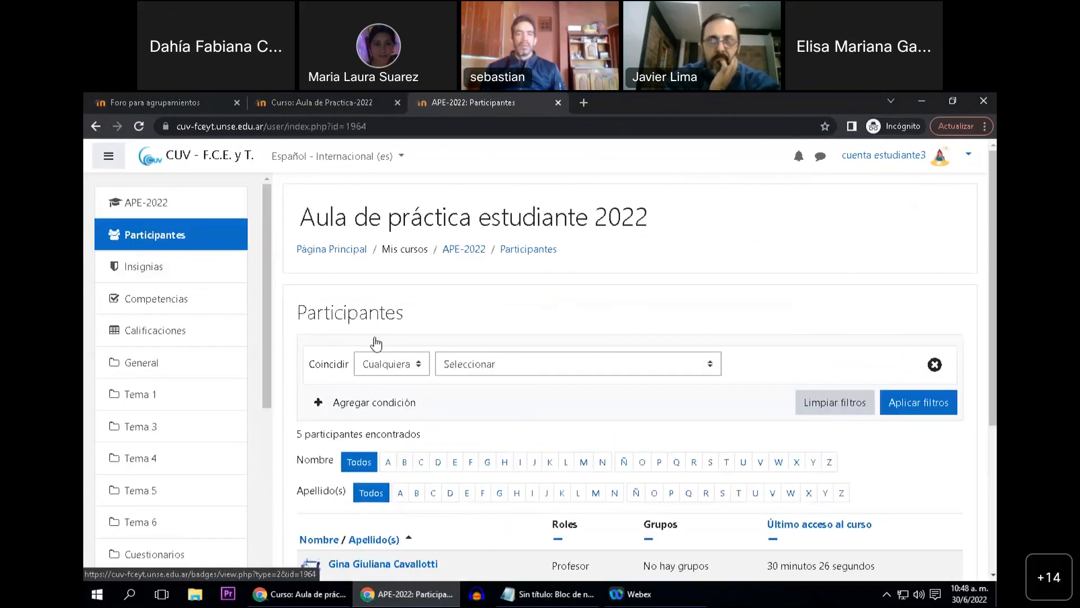
{"action": "scroll", "coordinate": [376, 343], "scroll_direction": "down", "scroll_amount": 3}
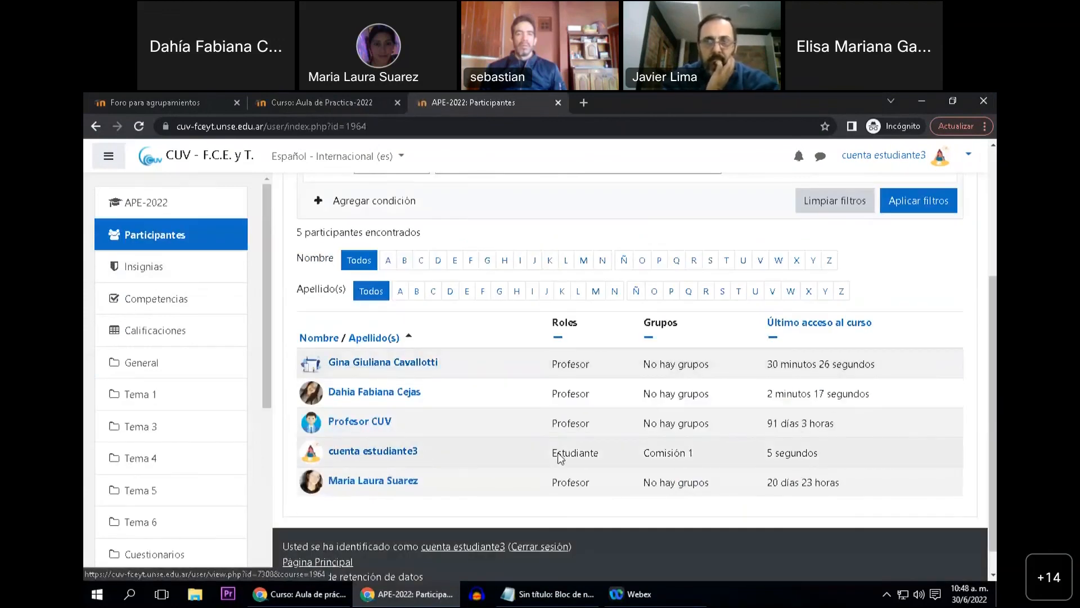
Examine the student account's role and group entries in the participants list
{"action": "left_click_drag", "start_coordinate": [644, 459], "coordinate": [702, 460]}
{"action": "left_click", "coordinate": [694, 457]}
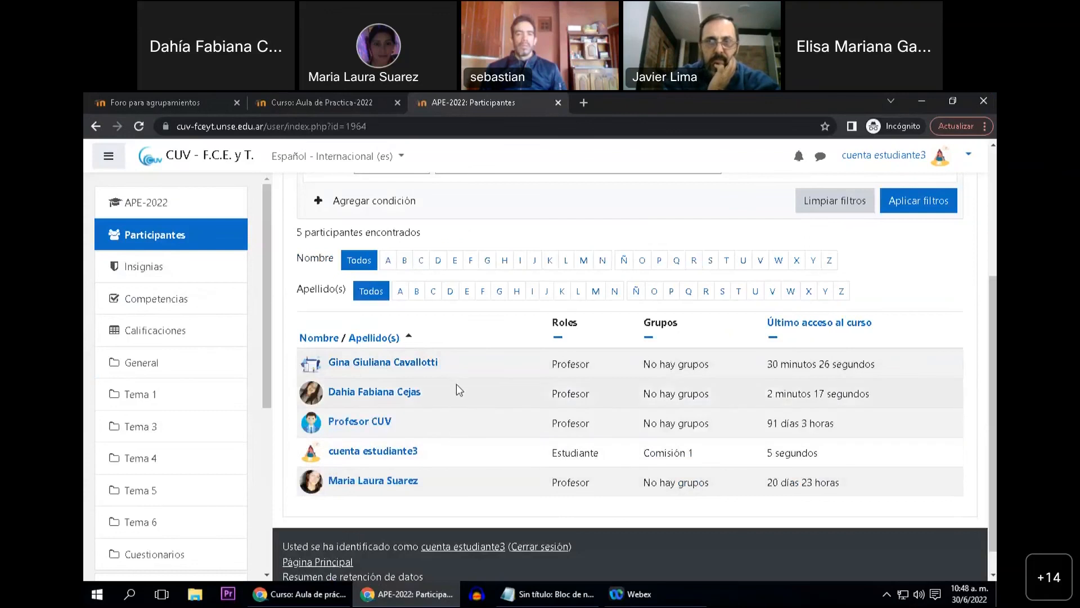
{"action": "scroll", "coordinate": [461, 447], "scroll_direction": "up", "scroll_amount": 1}
{"action": "scroll", "coordinate": [462, 449], "scroll_direction": "up", "scroll_amount": 1}
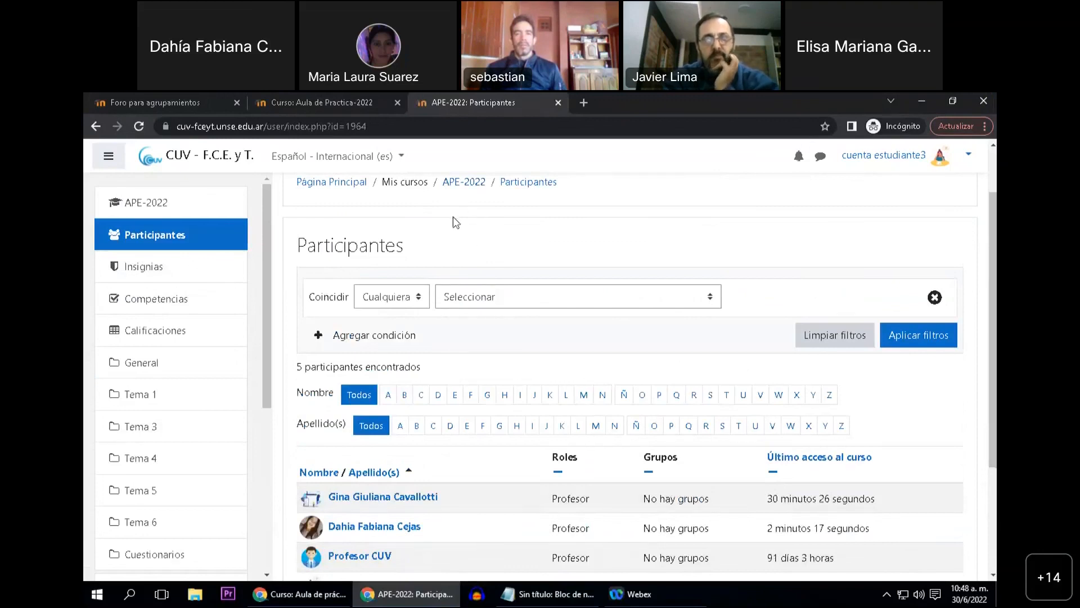
Review the commission enrolment key in the Notepad notes and compare it with the student account's group in the participants list
{"action": "left_click", "coordinate": [544, 592]}
{"action": "left_click_drag", "start_coordinate": [495, 224], "coordinate": [759, 222]}
{"action": "left_click", "coordinate": [690, 247]}
{"action": "left_click", "coordinate": [659, 262]}
{"action": "left_click", "coordinate": [428, 247]}
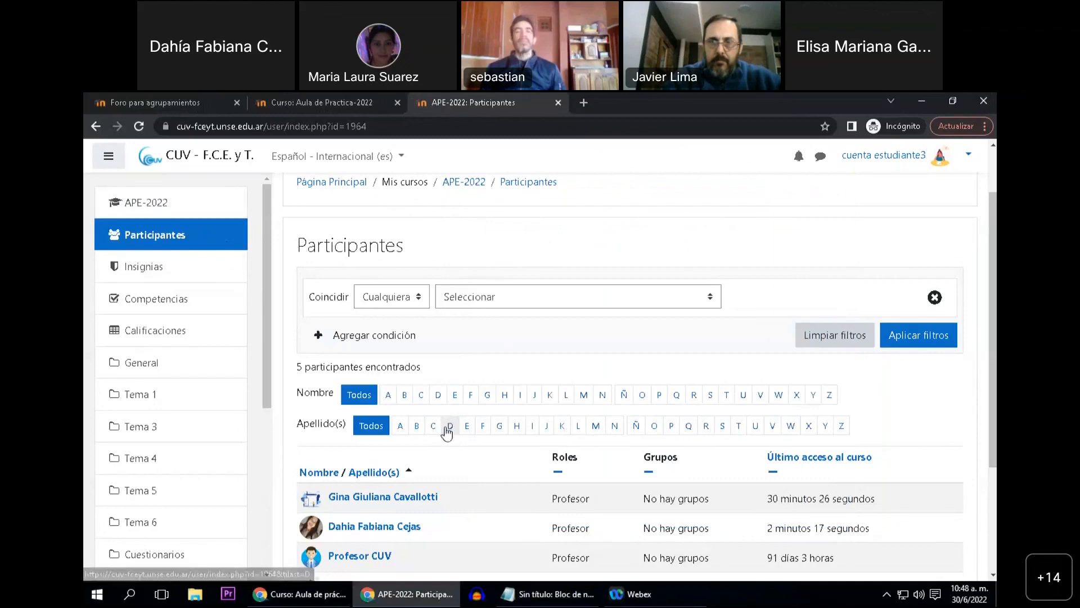
{"action": "scroll", "coordinate": [450, 433], "scroll_direction": "down", "scroll_amount": 1}
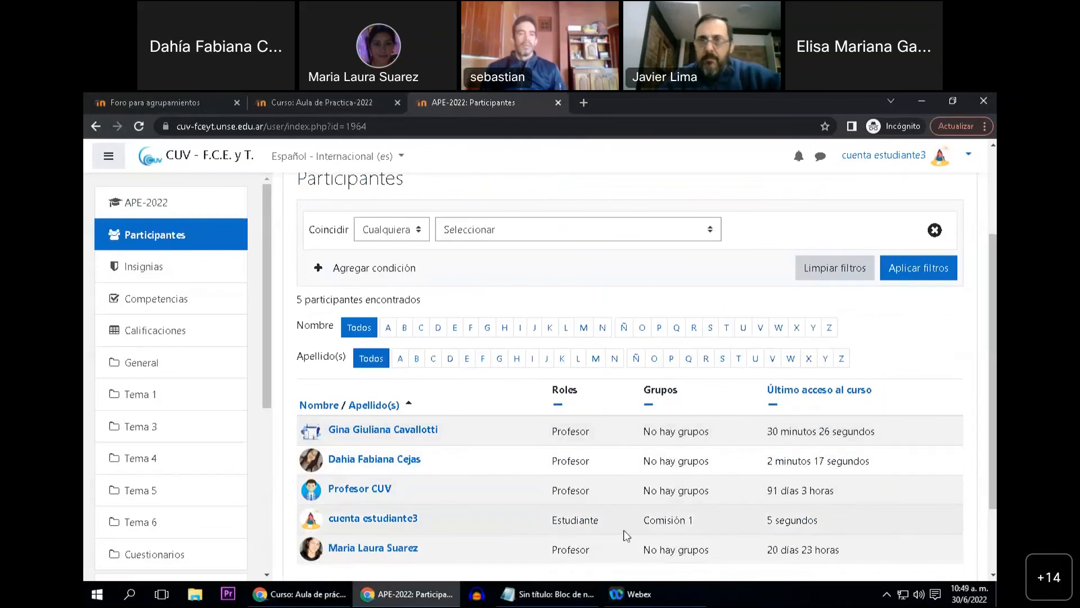
{"action": "scroll", "coordinate": [481, 509], "scroll_direction": "down", "scroll_amount": 1}
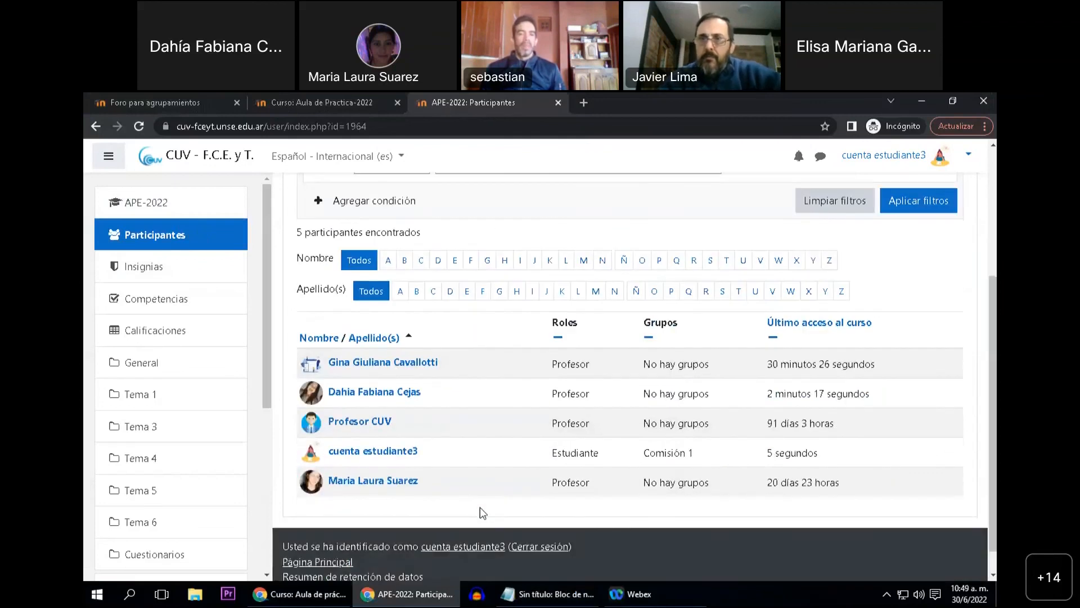
{"action": "scroll", "coordinate": [466, 524], "scroll_direction": "up", "scroll_amount": 3}
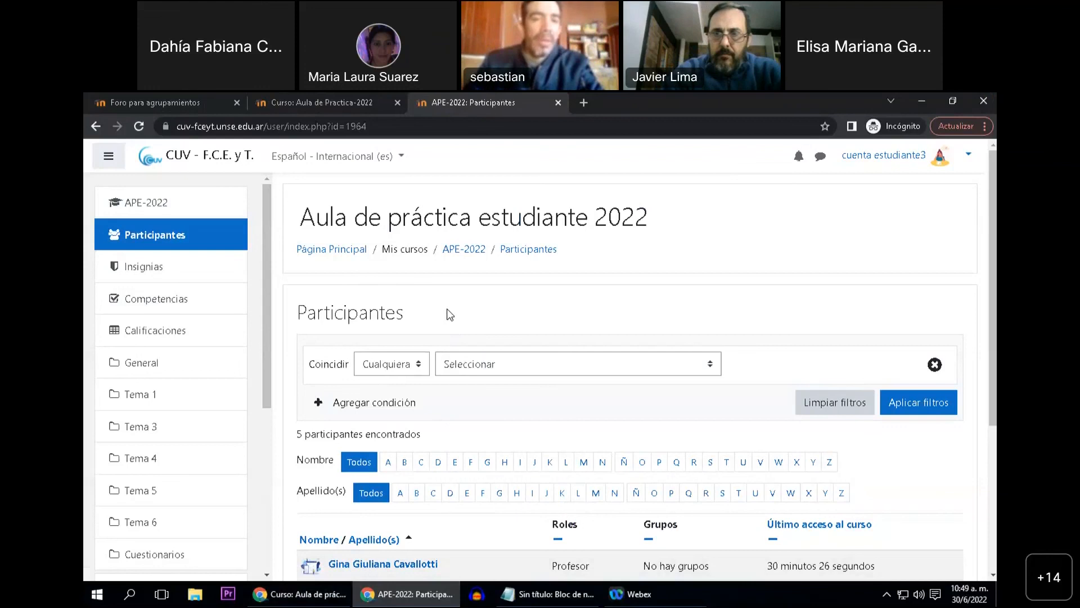
Reload the participants list in the student account and look through the enrolled users and their groups
{"action": "left_click", "coordinate": [180, 246]}
{"action": "scroll", "coordinate": [446, 366], "scroll_direction": "down", "scroll_amount": 1}
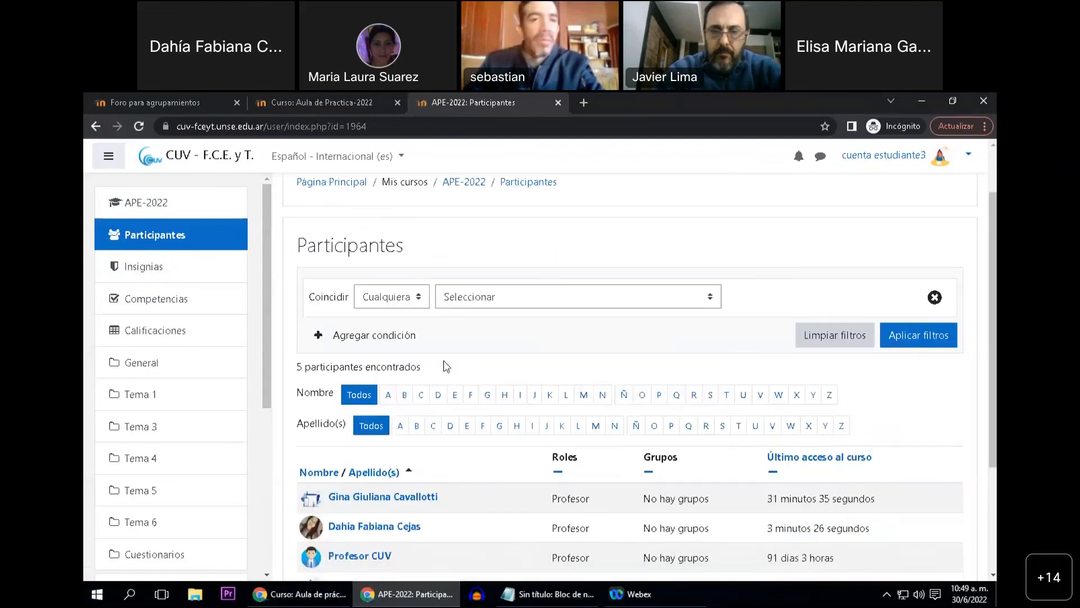
{"action": "scroll", "coordinate": [447, 368], "scroll_direction": "down", "scroll_amount": 1}
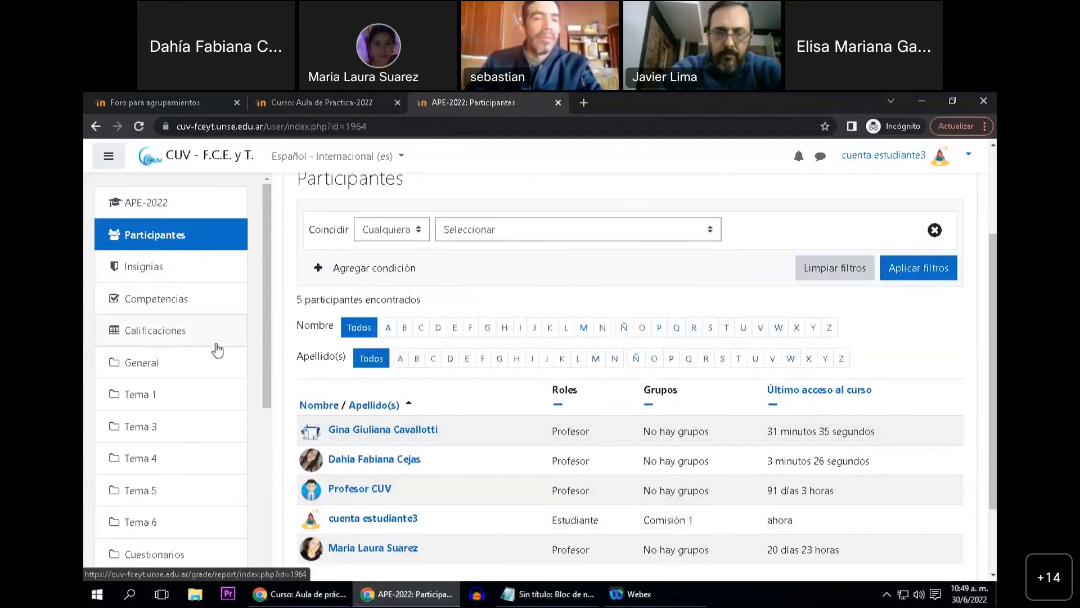
{"action": "left_click", "coordinate": [897, 272]}
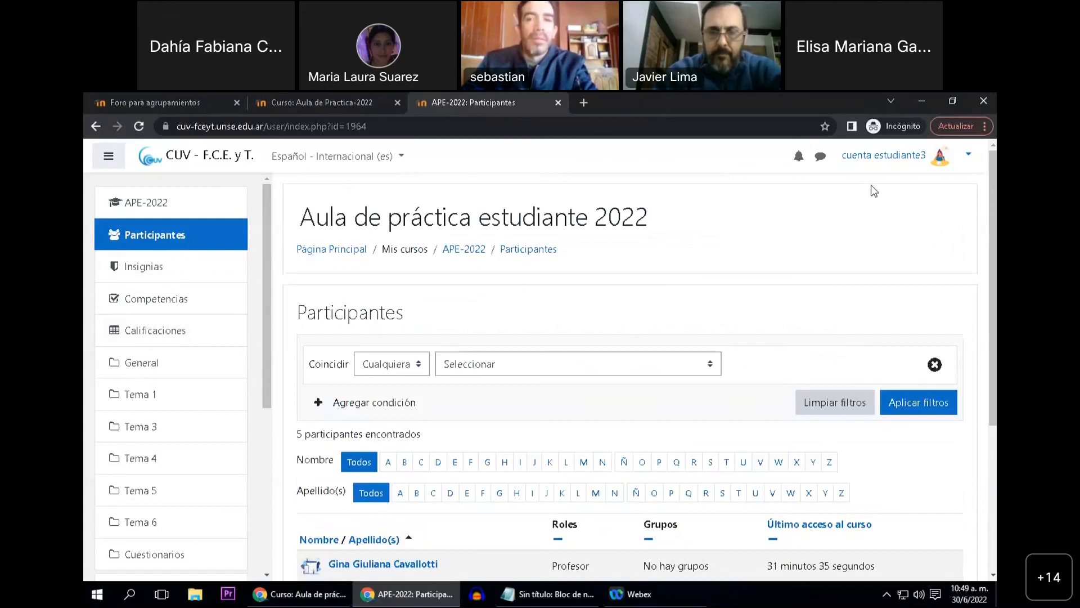
{"action": "left_click", "coordinate": [187, 239]}
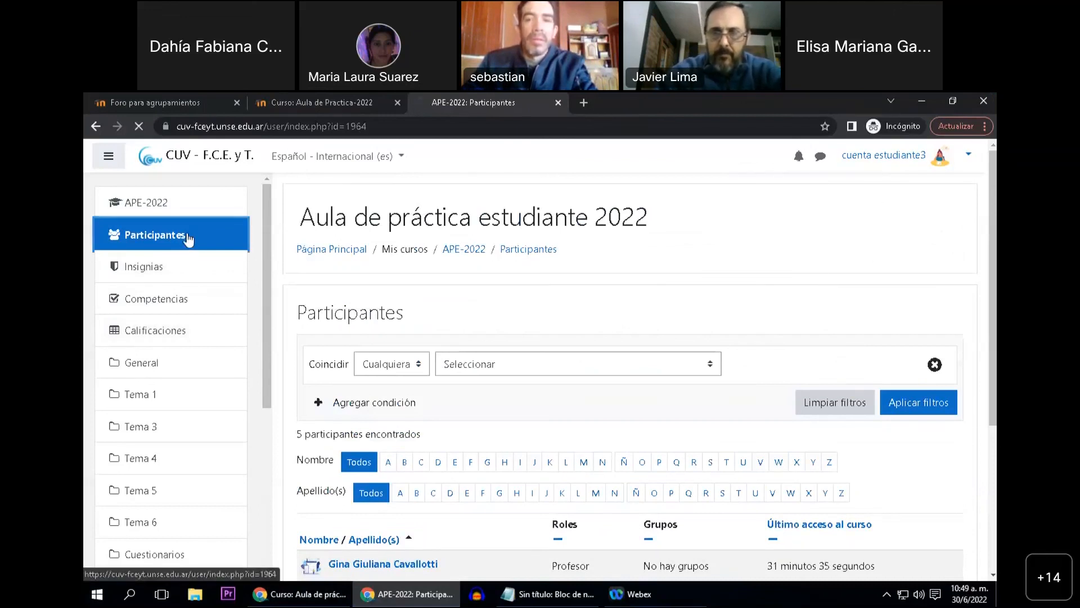
Switch to the teacher account's Chrome window and open the course's "Métodos de matriculación" page from its participants settings
{"action": "left_click", "coordinate": [290, 596]}
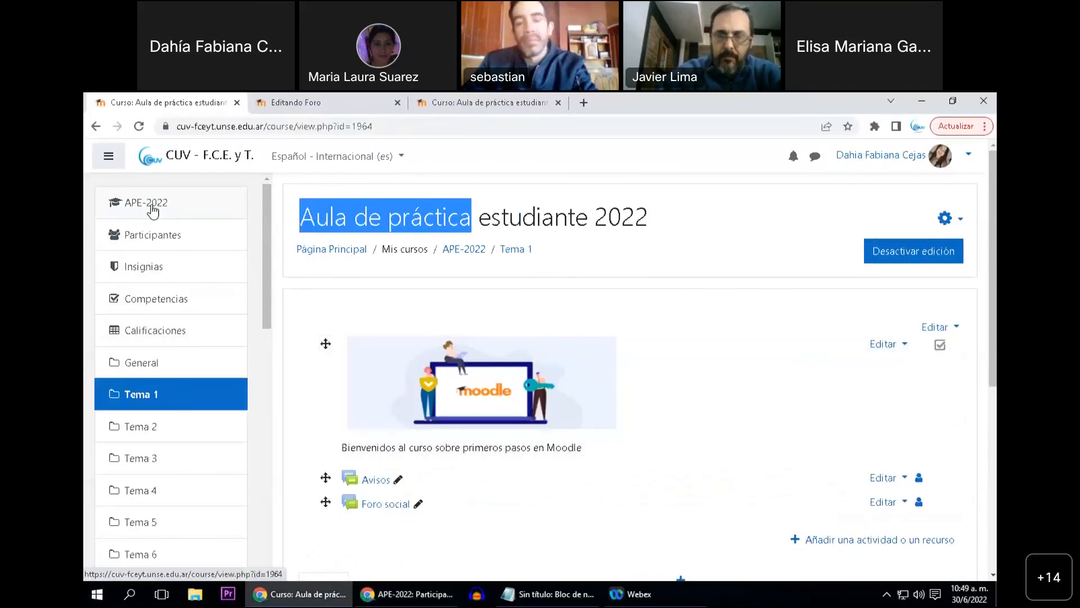
{"action": "left_click", "coordinate": [152, 237]}
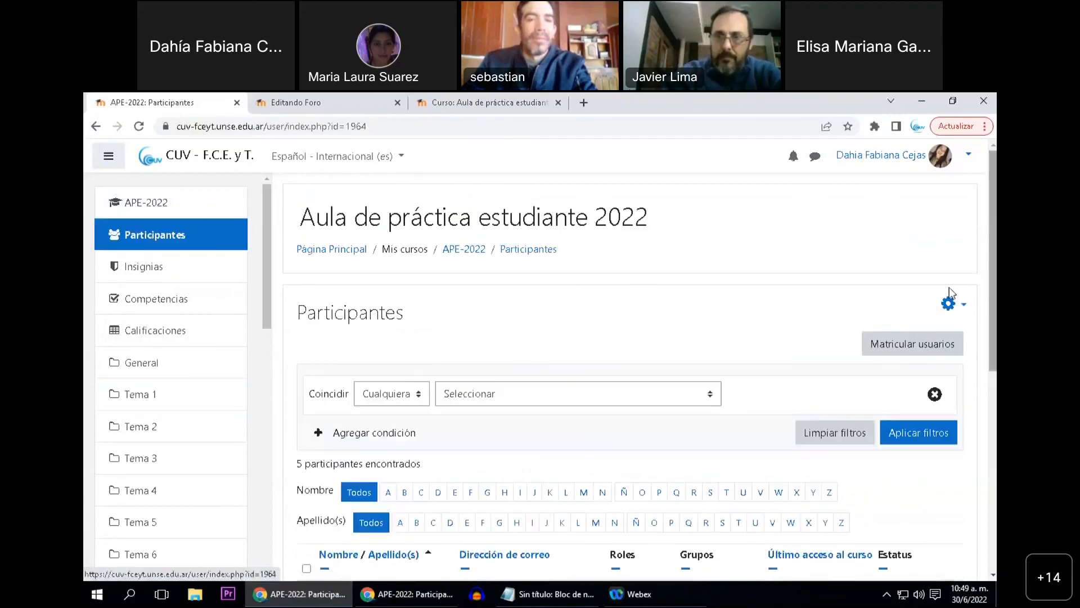
{"action": "left_click", "coordinate": [949, 304]}
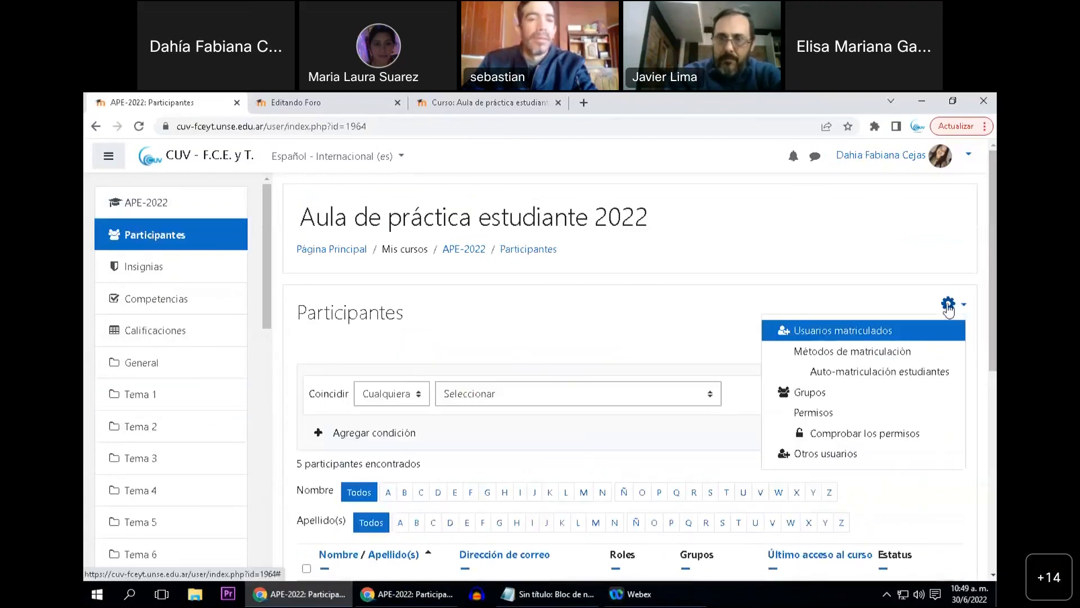
{"action": "left_click", "coordinate": [850, 352]}
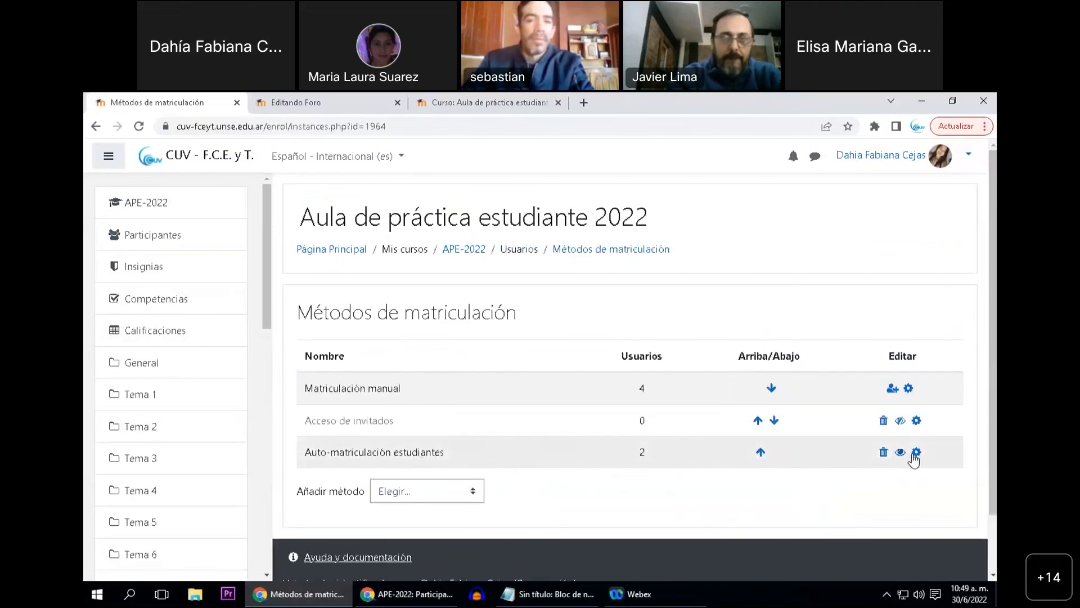
Open the "Auto-matriculación estudiantes" settings and reveal the general enrolment key
{"action": "left_click", "coordinate": [916, 452]}
{"action": "scroll", "coordinate": [664, 451], "scroll_direction": "down", "scroll_amount": 1}
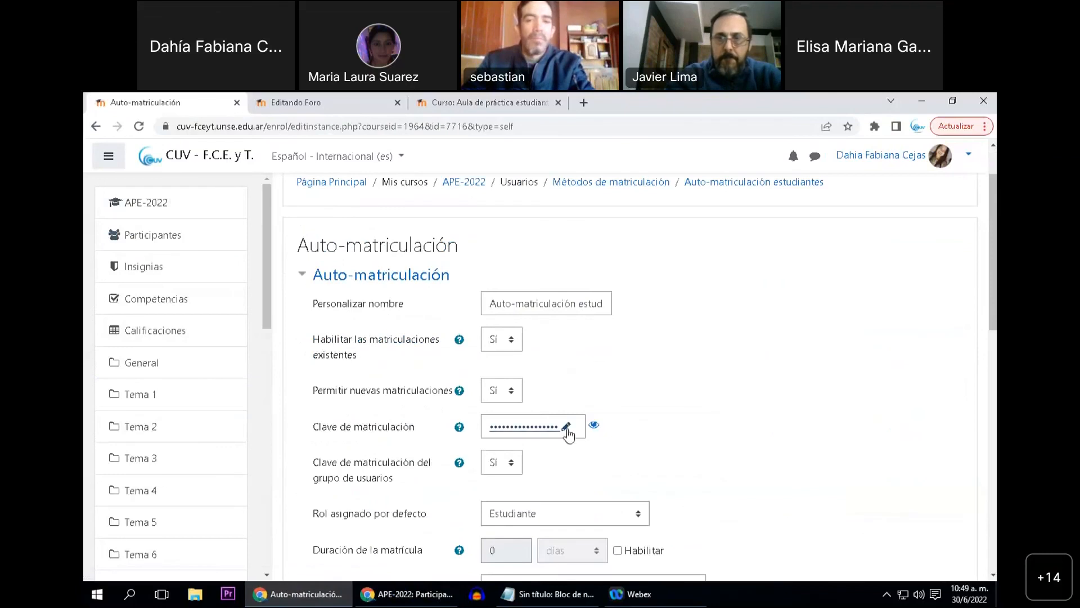
{"action": "left_click", "coordinate": [594, 425]}
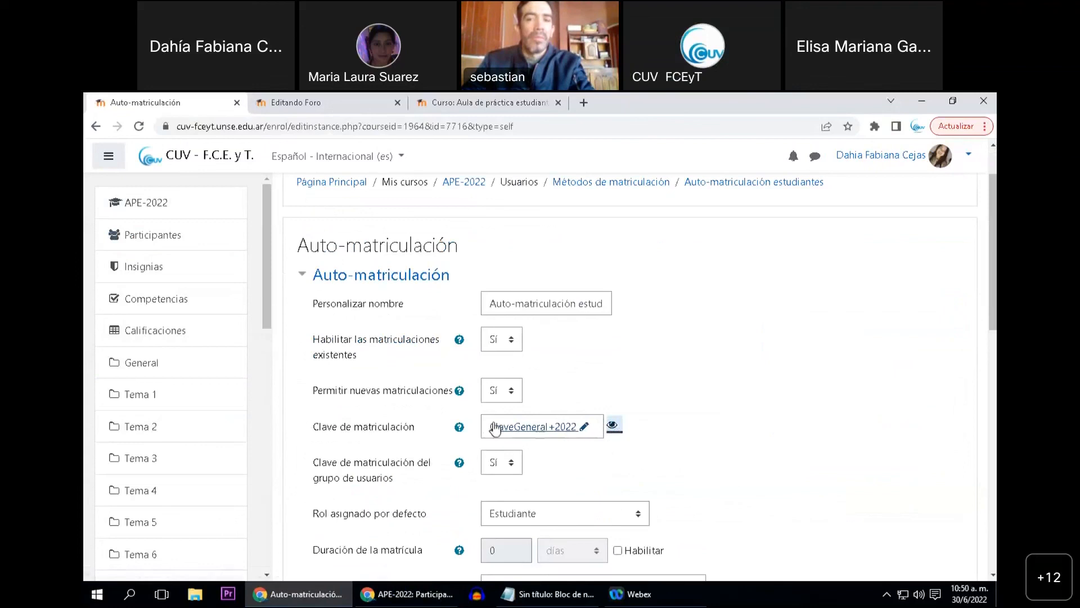
{"action": "left_click", "coordinate": [684, 440]}
Open the participants page in a new tab and close the "Editando Foro" tab, discarding its unsaved changes
{"action": "right_click", "coordinate": [179, 236]}
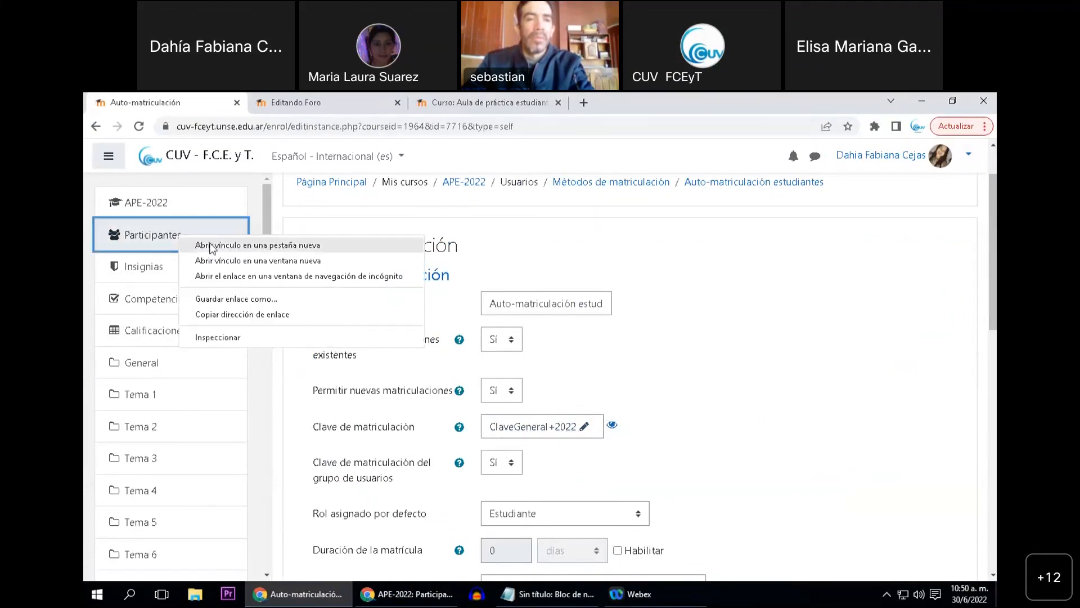
{"action": "left_click", "coordinate": [211, 245]}
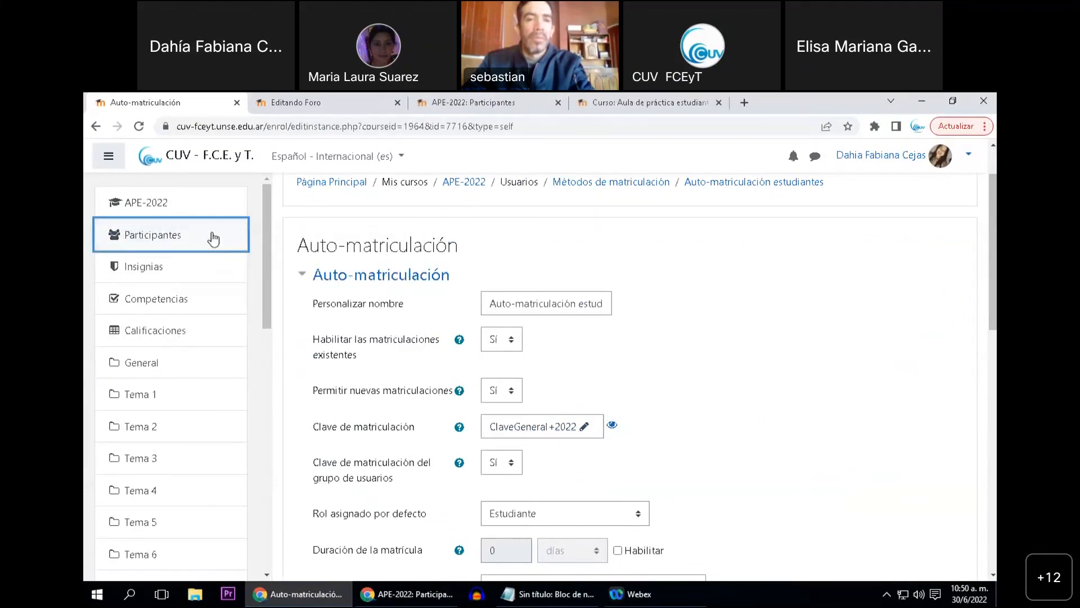
{"action": "left_click", "coordinate": [536, 240]}
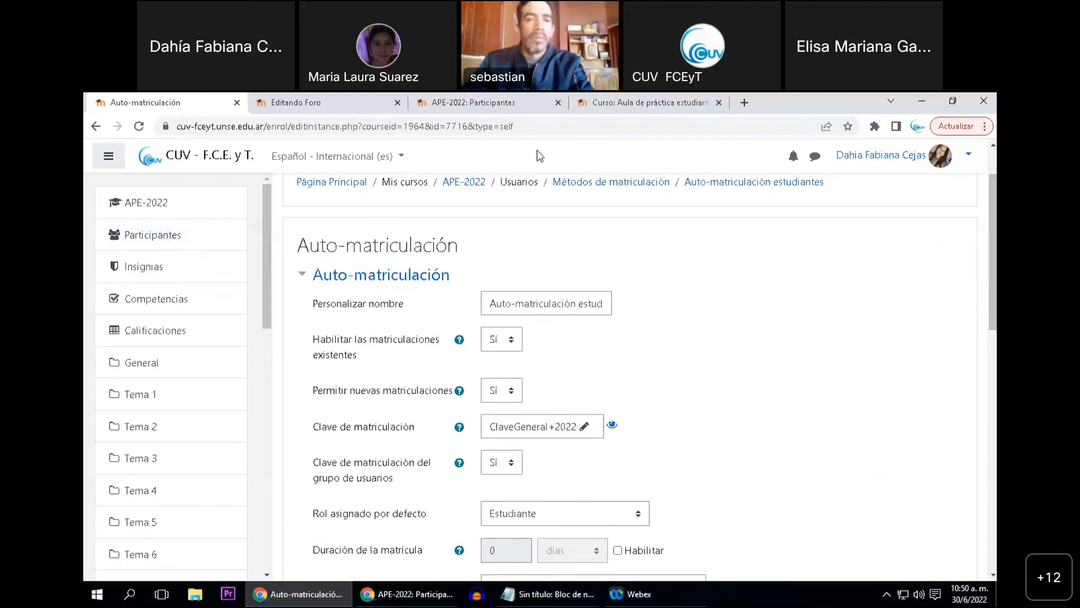
{"action": "left_click", "coordinate": [538, 152]}
{"action": "left_click", "coordinate": [397, 233]}
{"action": "left_click", "coordinate": [396, 103]}
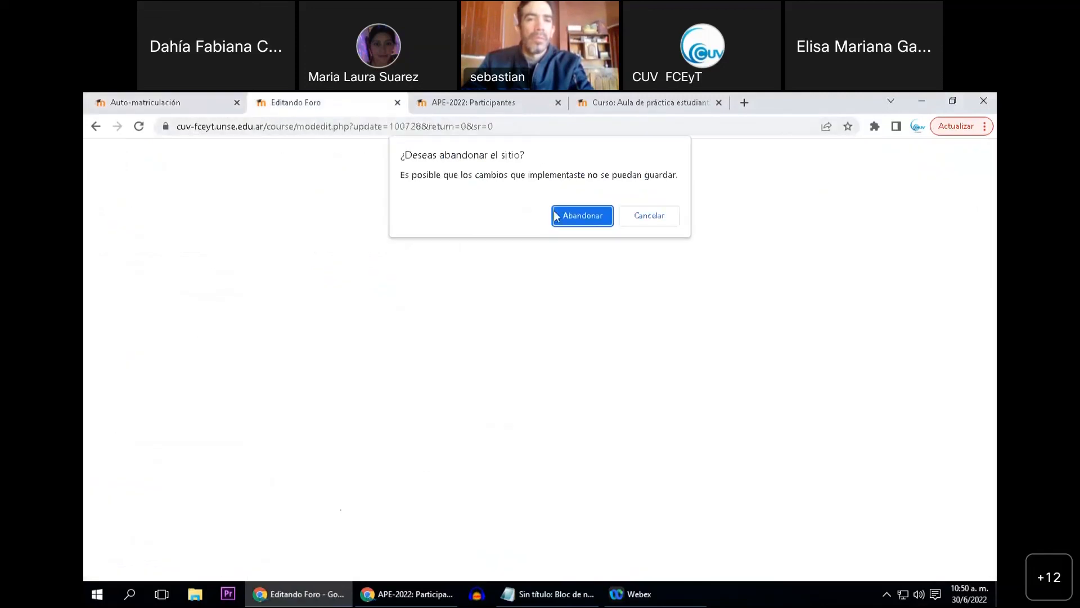
{"action": "left_click", "coordinate": [582, 210]}
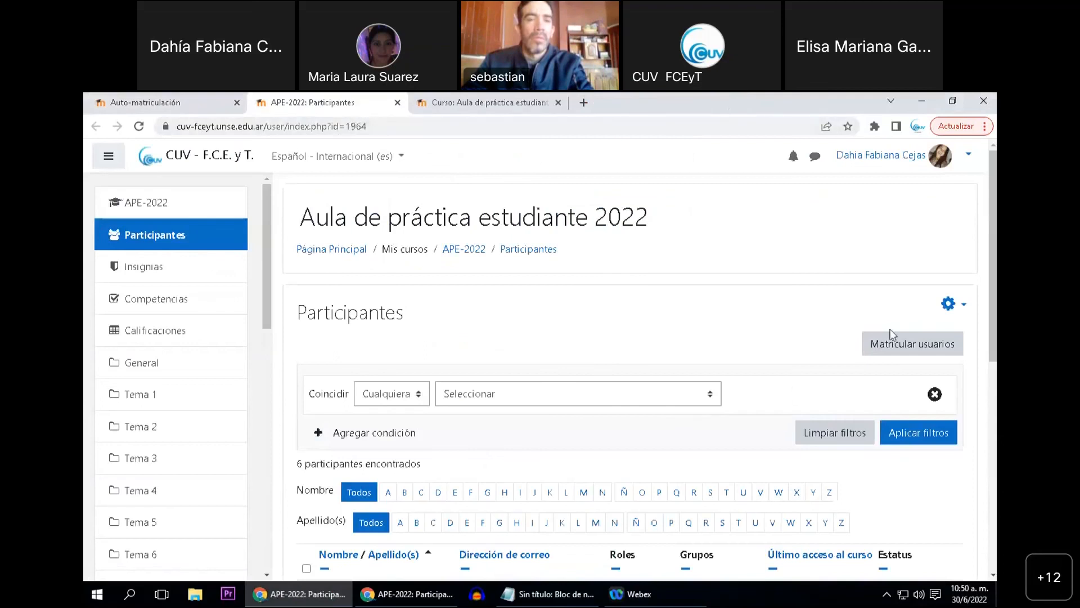
Open the group settings of "Comisión 1" from the course's groups page and reveal its enrolment key
{"action": "left_click", "coordinate": [950, 304]}
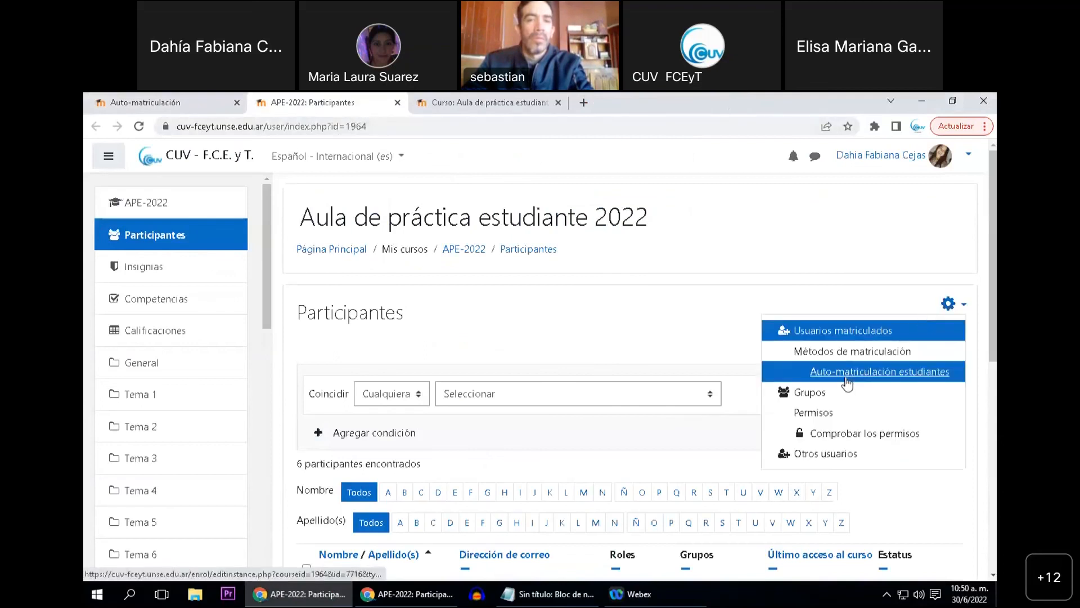
{"action": "left_click", "coordinate": [779, 391]}
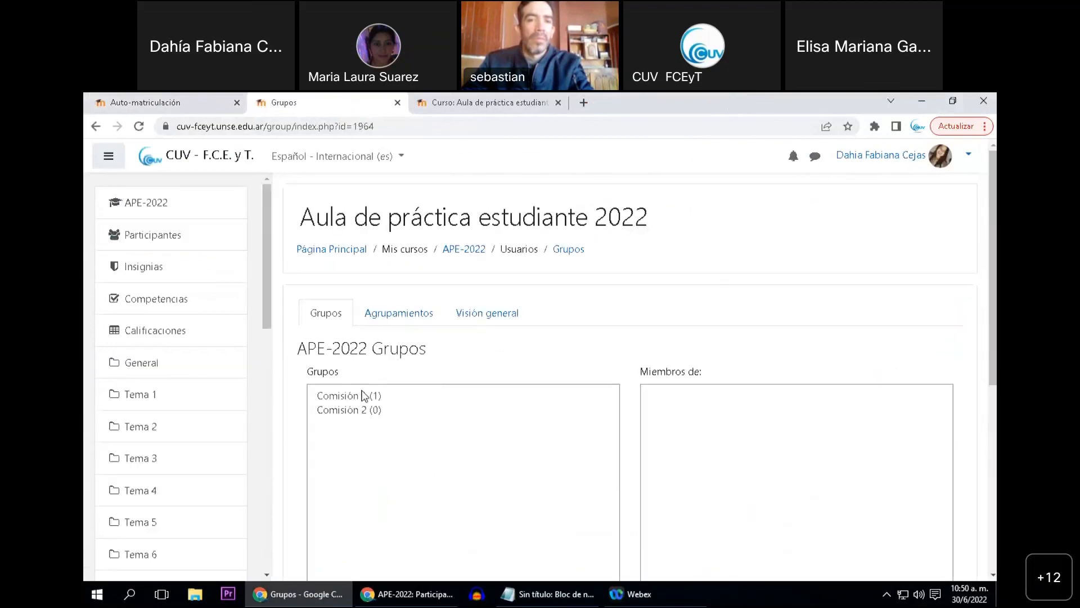
{"action": "left_click", "coordinate": [367, 392]}
{"action": "scroll", "coordinate": [521, 415], "scroll_direction": "down", "scroll_amount": 2}
{"action": "scroll", "coordinate": [538, 422], "scroll_direction": "down", "scroll_amount": 1}
{"action": "left_click", "coordinate": [363, 473]}
{"action": "scroll", "coordinate": [389, 468], "scroll_direction": "down", "scroll_amount": 6}
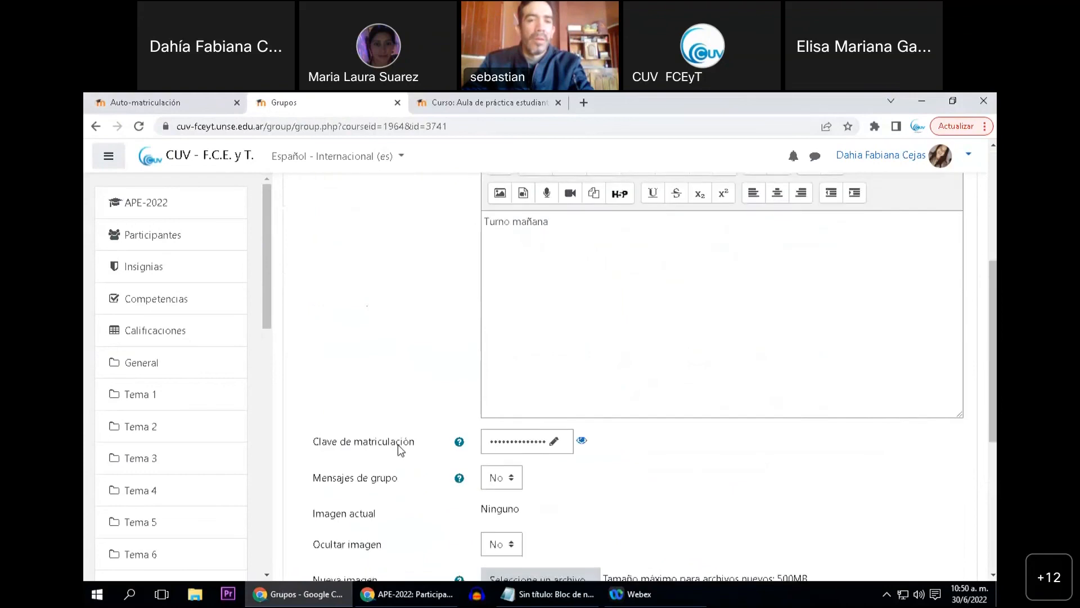
{"action": "left_click", "coordinate": [583, 308]}
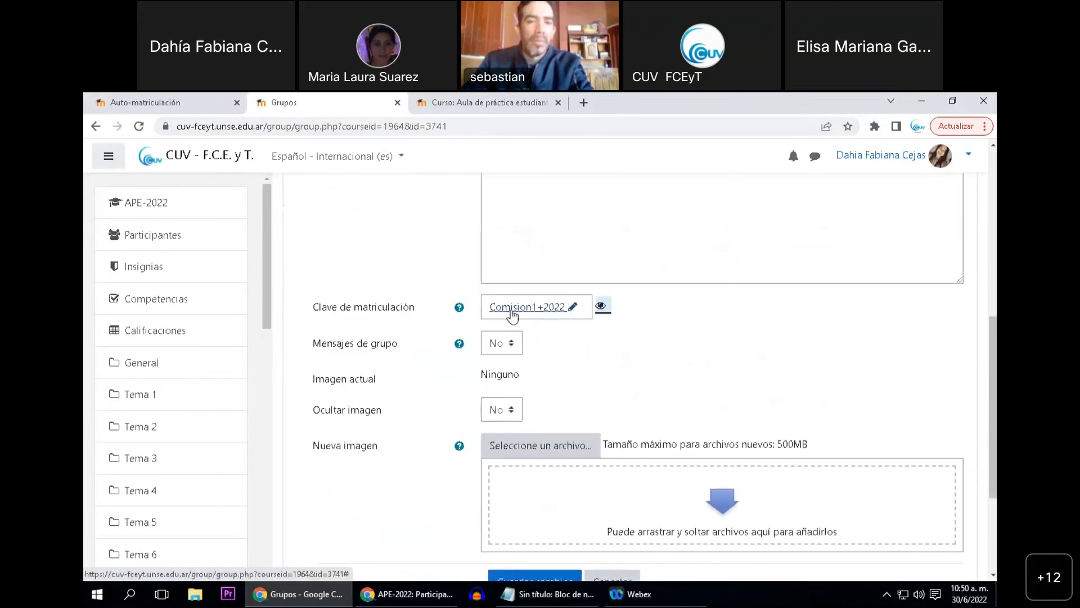
Compare the general self-enrolment key with the "Comisión 1" group key and review the group's name and description
{"action": "left_click", "coordinate": [166, 103]}
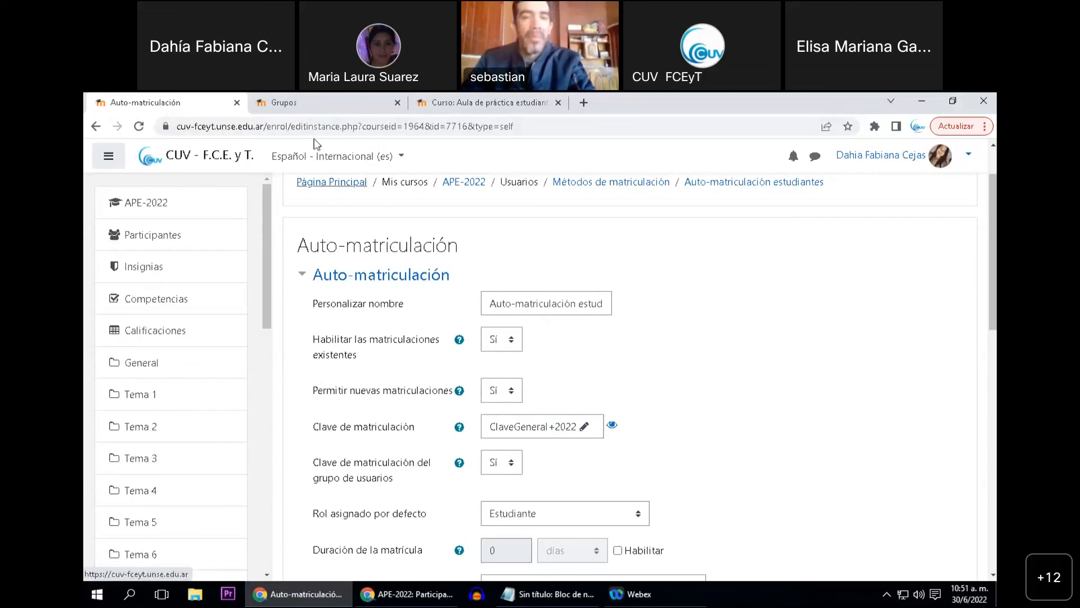
{"action": "left_click", "coordinate": [323, 107]}
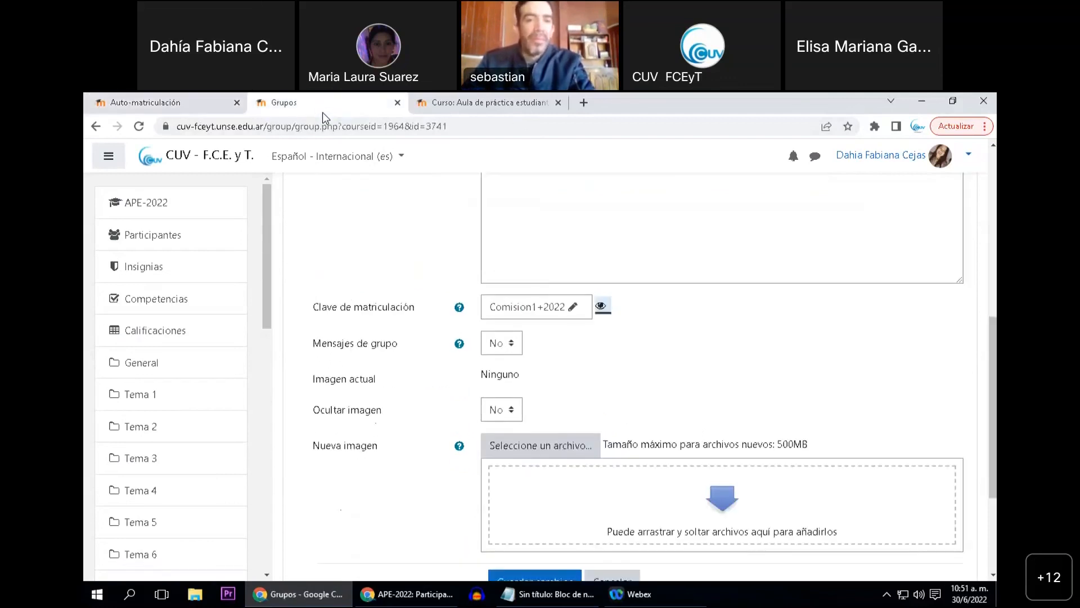
{"action": "scroll", "coordinate": [371, 383], "scroll_direction": "up", "scroll_amount": 6}
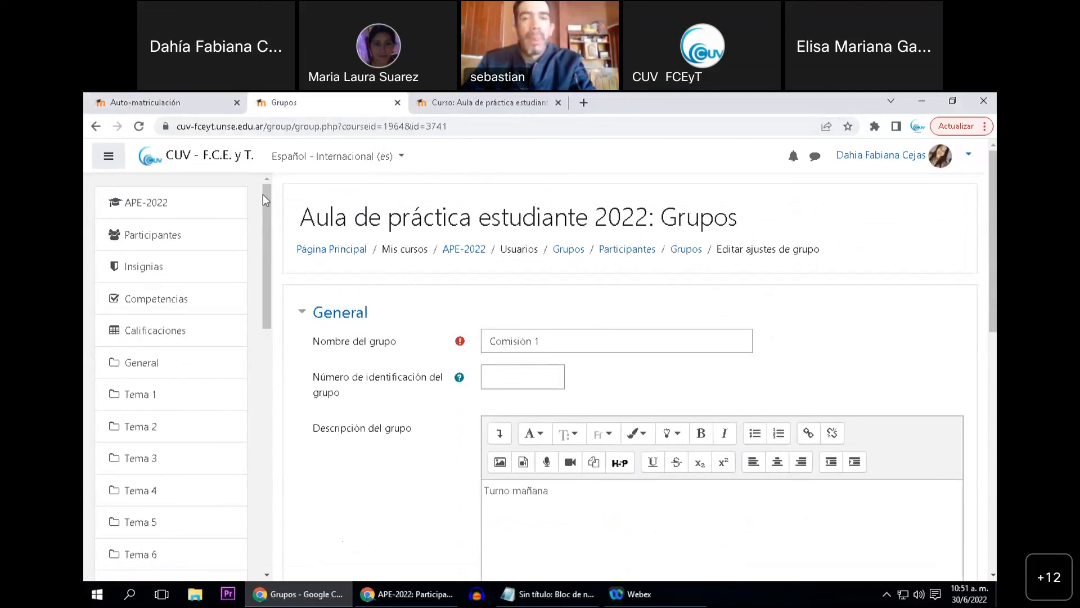
Review the self-enrolment settings, including the general key, the group enrolment key option and the default role
{"action": "left_click", "coordinate": [181, 100]}
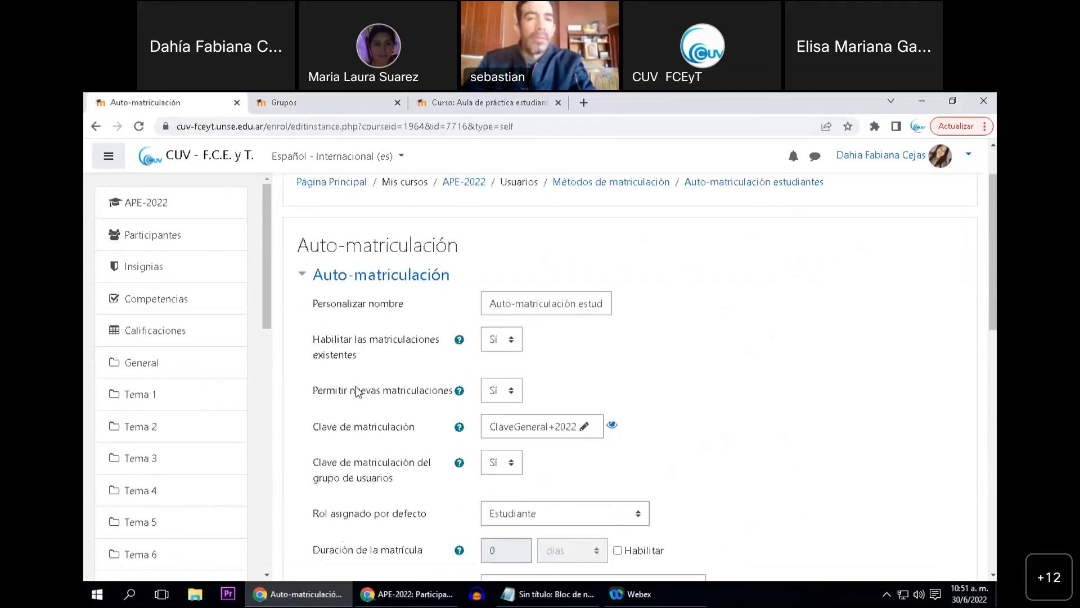
{"action": "scroll", "coordinate": [401, 418], "scroll_direction": "down", "scroll_amount": 1}
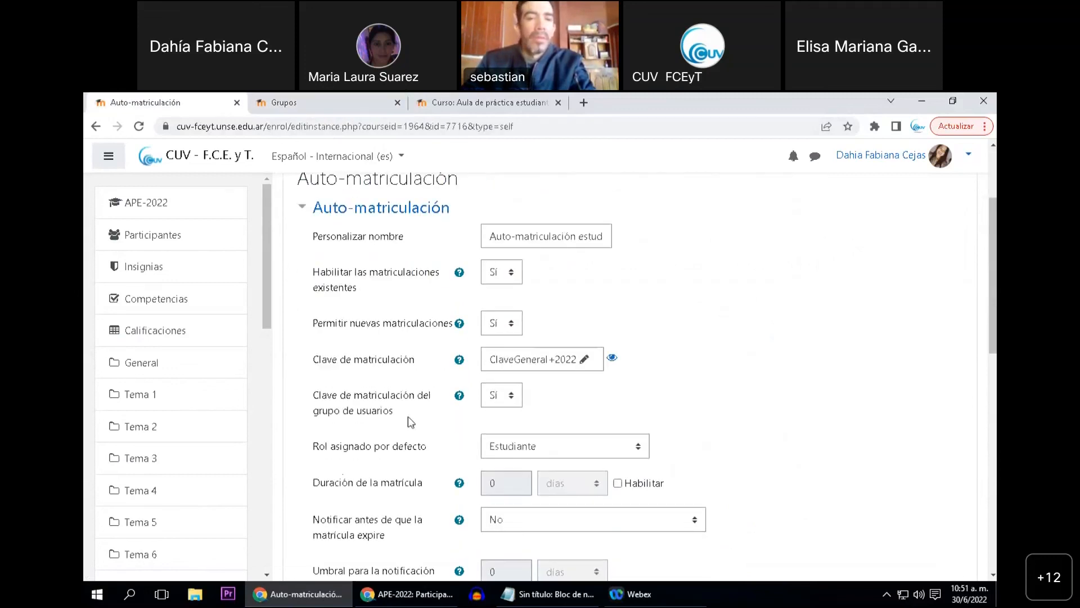
{"action": "scroll", "coordinate": [406, 417], "scroll_direction": "down", "scroll_amount": 2}
{"action": "scroll", "coordinate": [404, 414], "scroll_direction": "up", "scroll_amount": 1}
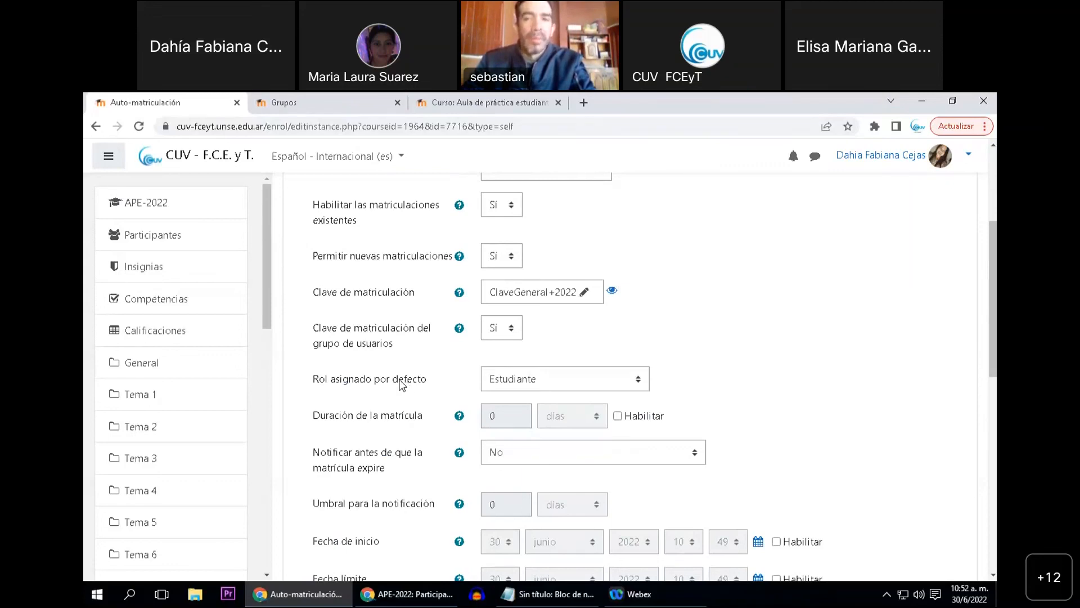
{"action": "scroll", "coordinate": [384, 366], "scroll_direction": "up", "scroll_amount": 1}
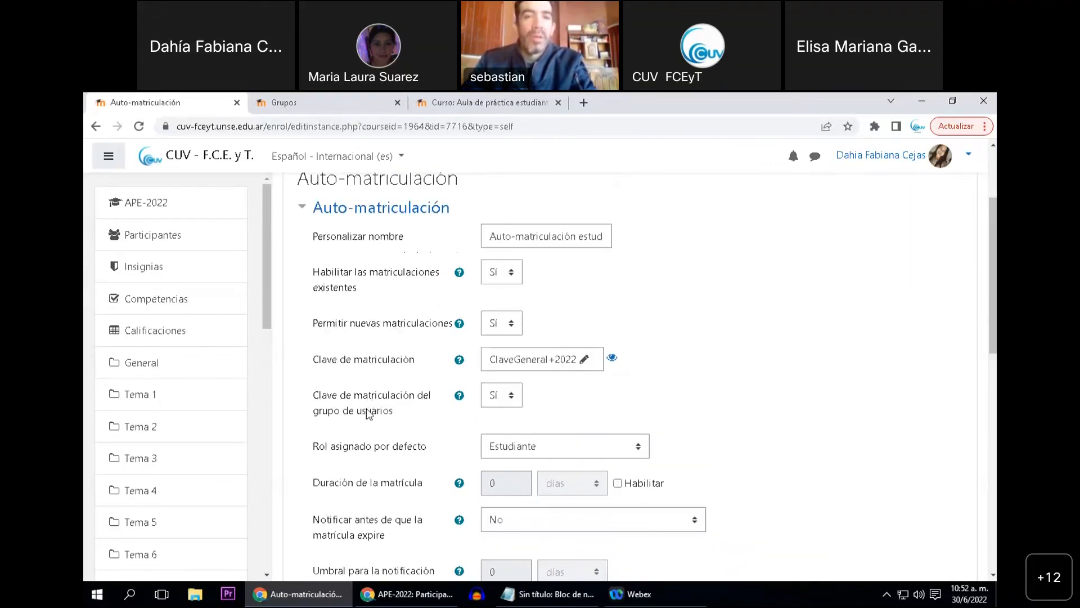
{"action": "scroll", "coordinate": [357, 376], "scroll_direction": "up", "scroll_amount": 1}
{"action": "scroll", "coordinate": [356, 377], "scroll_direction": "up", "scroll_amount": 1}
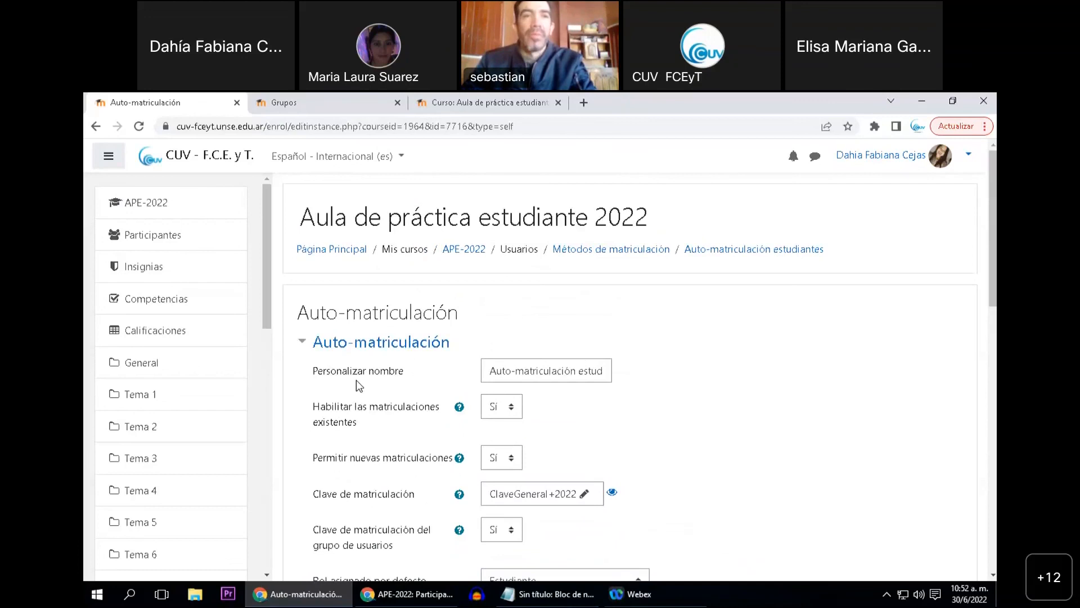